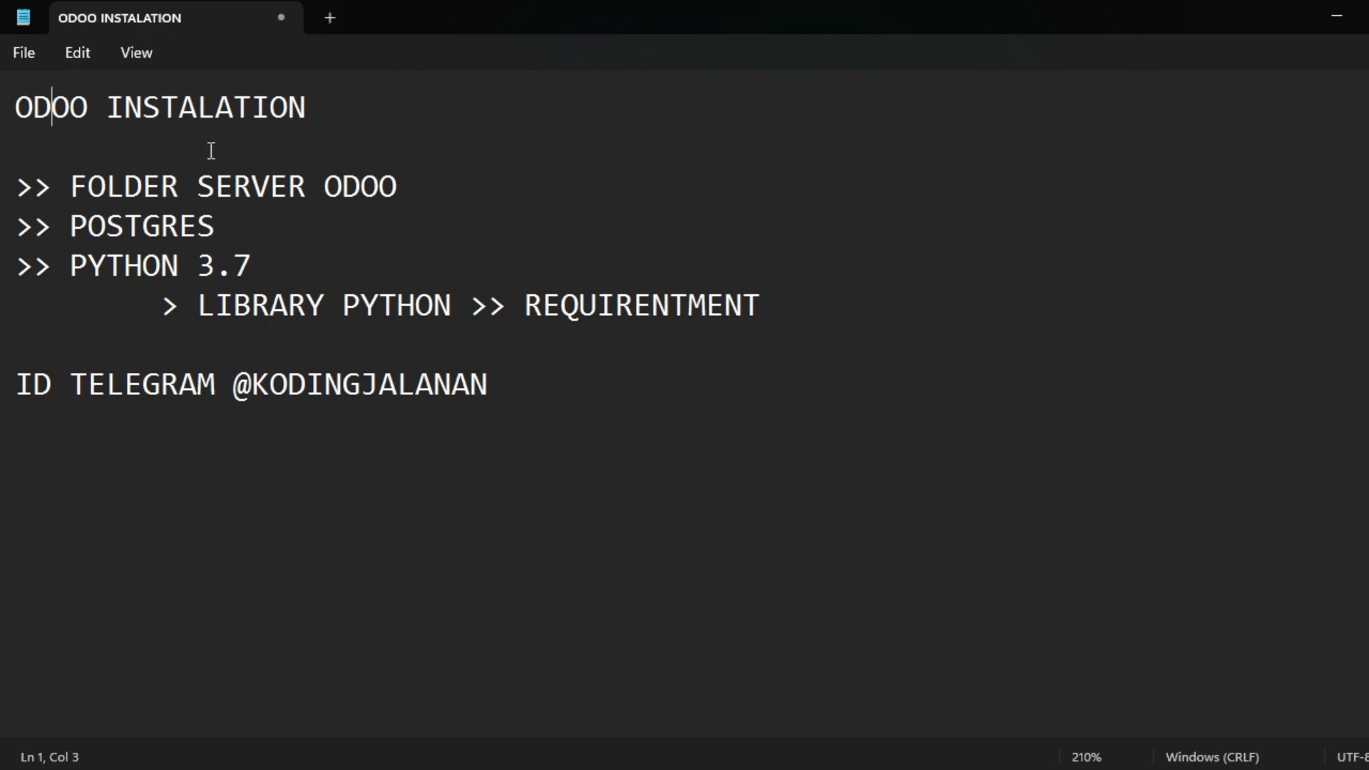
Highlight the ODOO INSTALATION title and the folder server, POSTGRES and PYTHON 3.7 steps in the notes.
drag(341, 96, 4, 107)
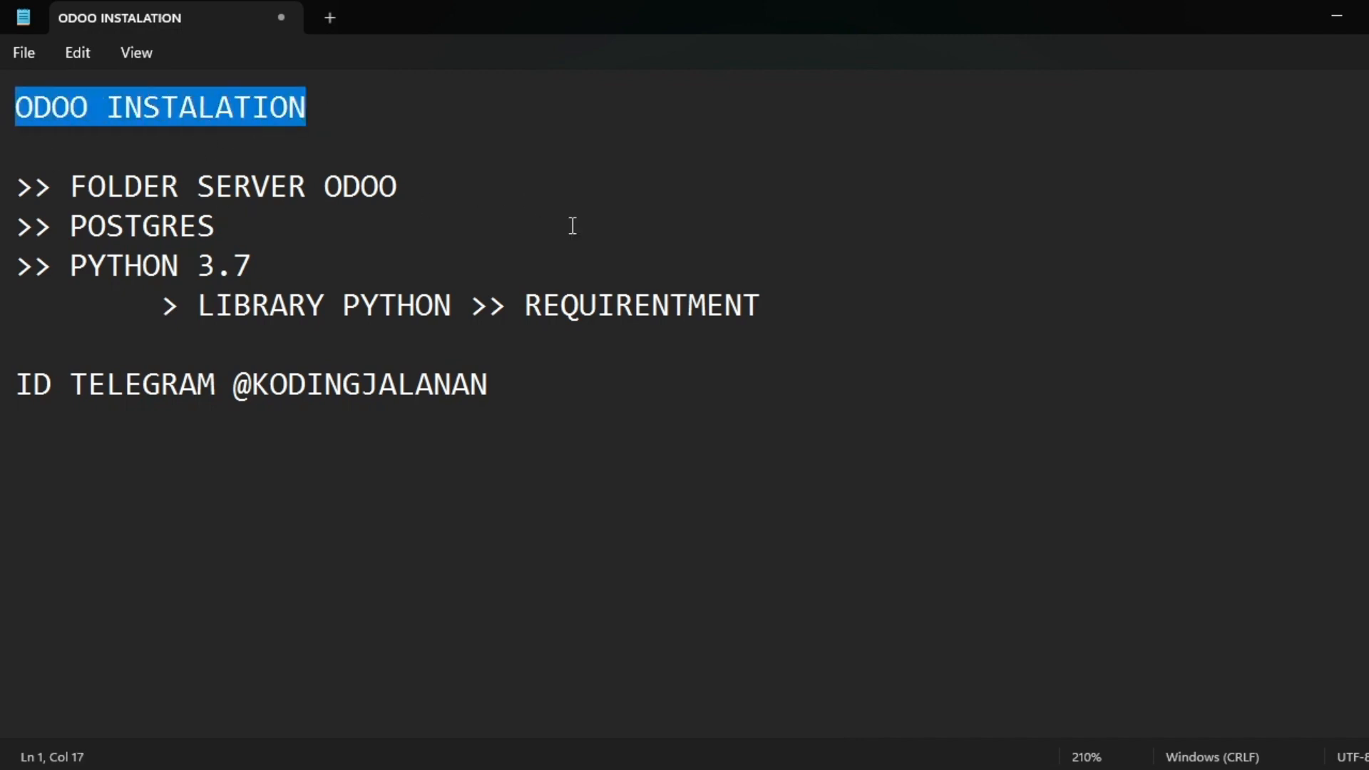
drag(68, 184, 68, 226)
click(215, 225)
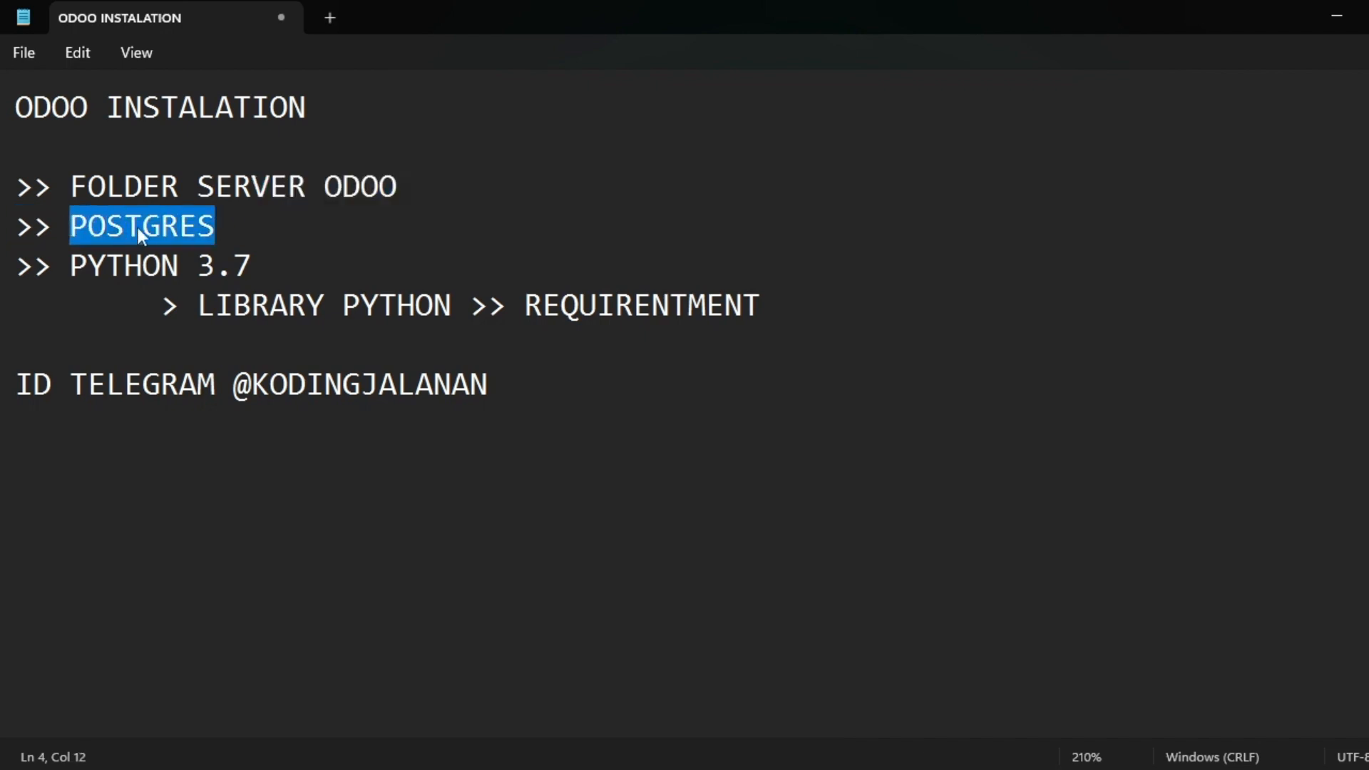
click(229, 224)
drag(70, 265, 266, 254)
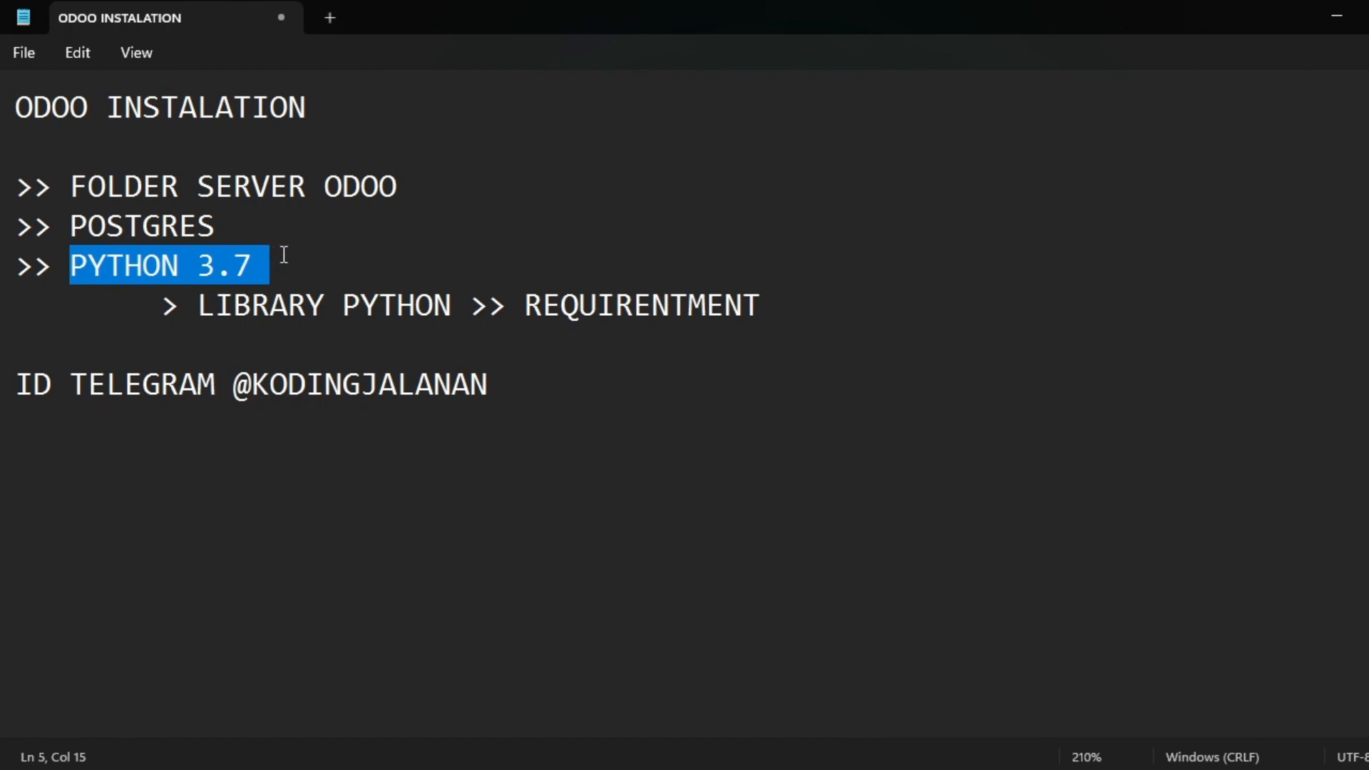
click(267, 255)
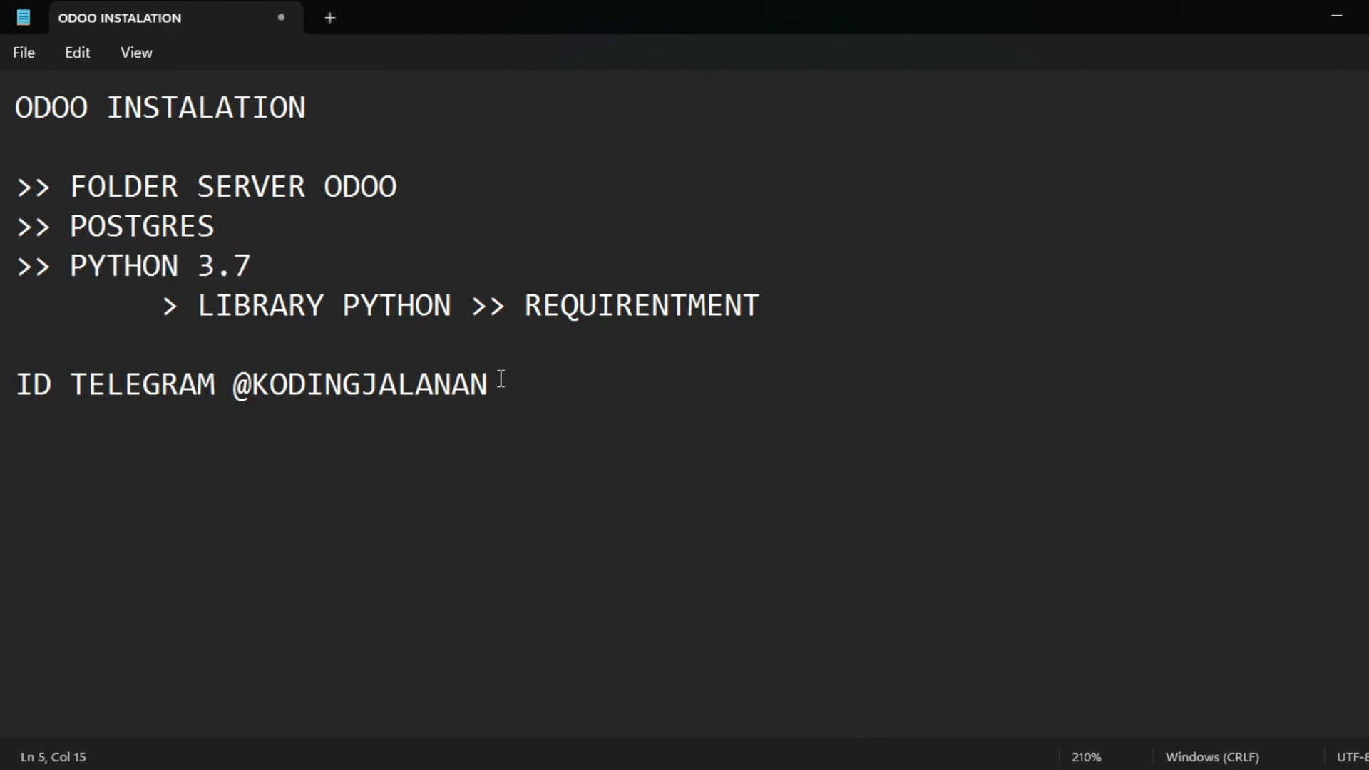
Highlight the words LIBRARY, PYTHON and REQUIRENTMENT on the library line of the notes.
click(154, 264)
double_click(243, 296)
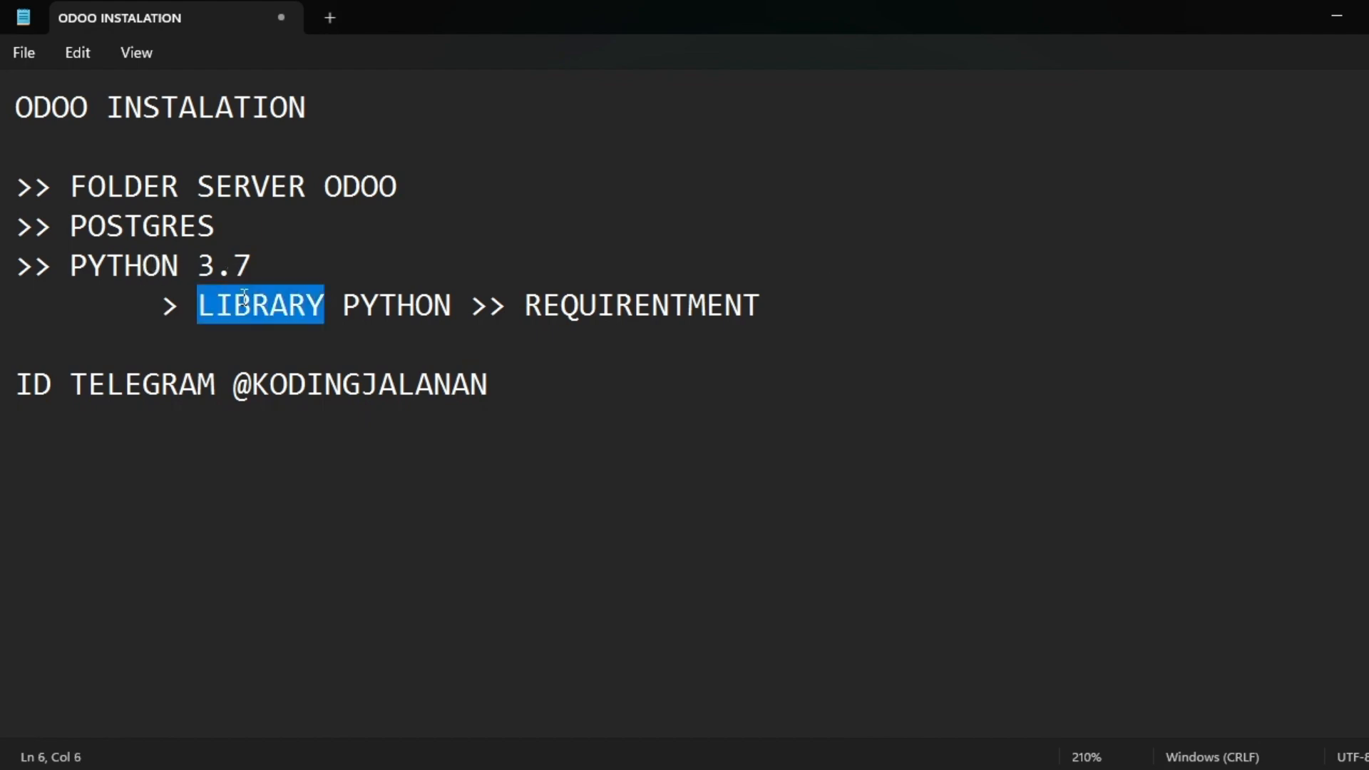
double_click(398, 305)
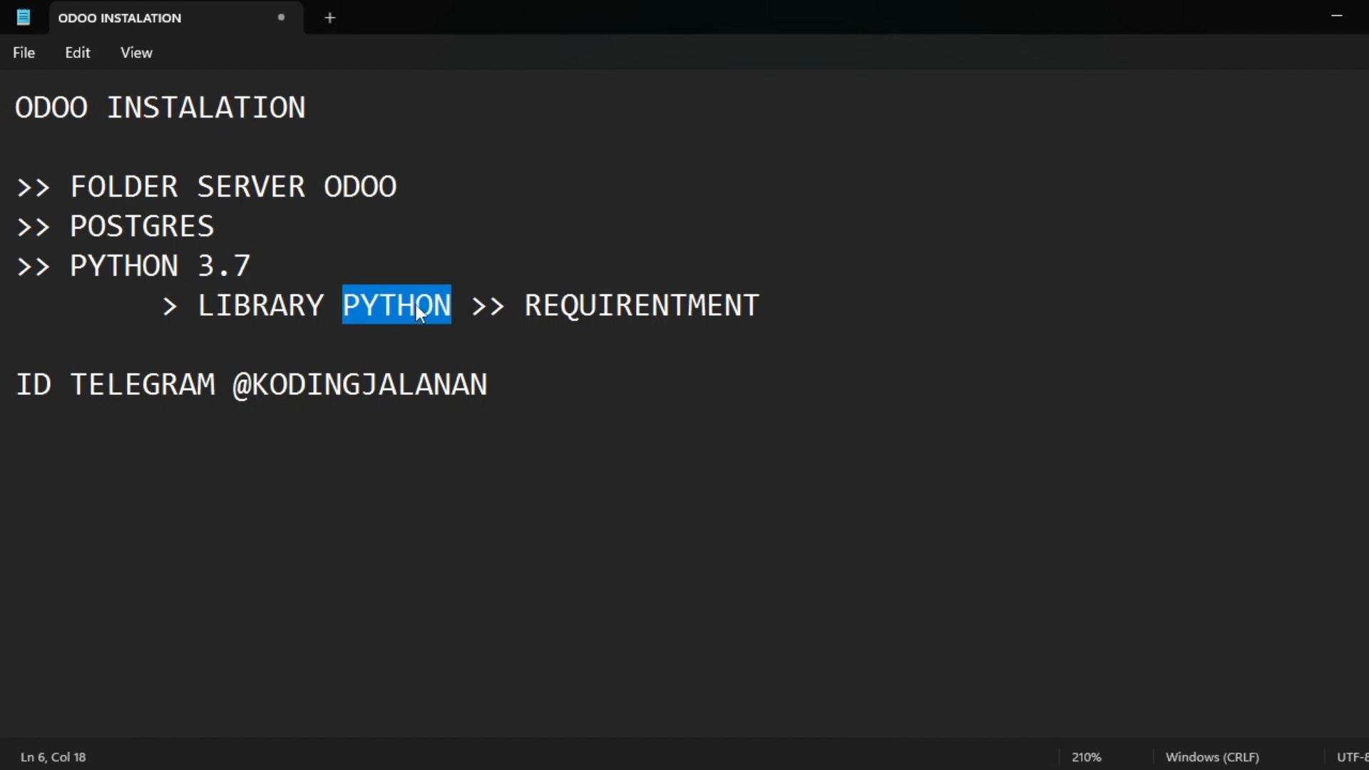
click(421, 307)
drag(529, 308, 783, 294)
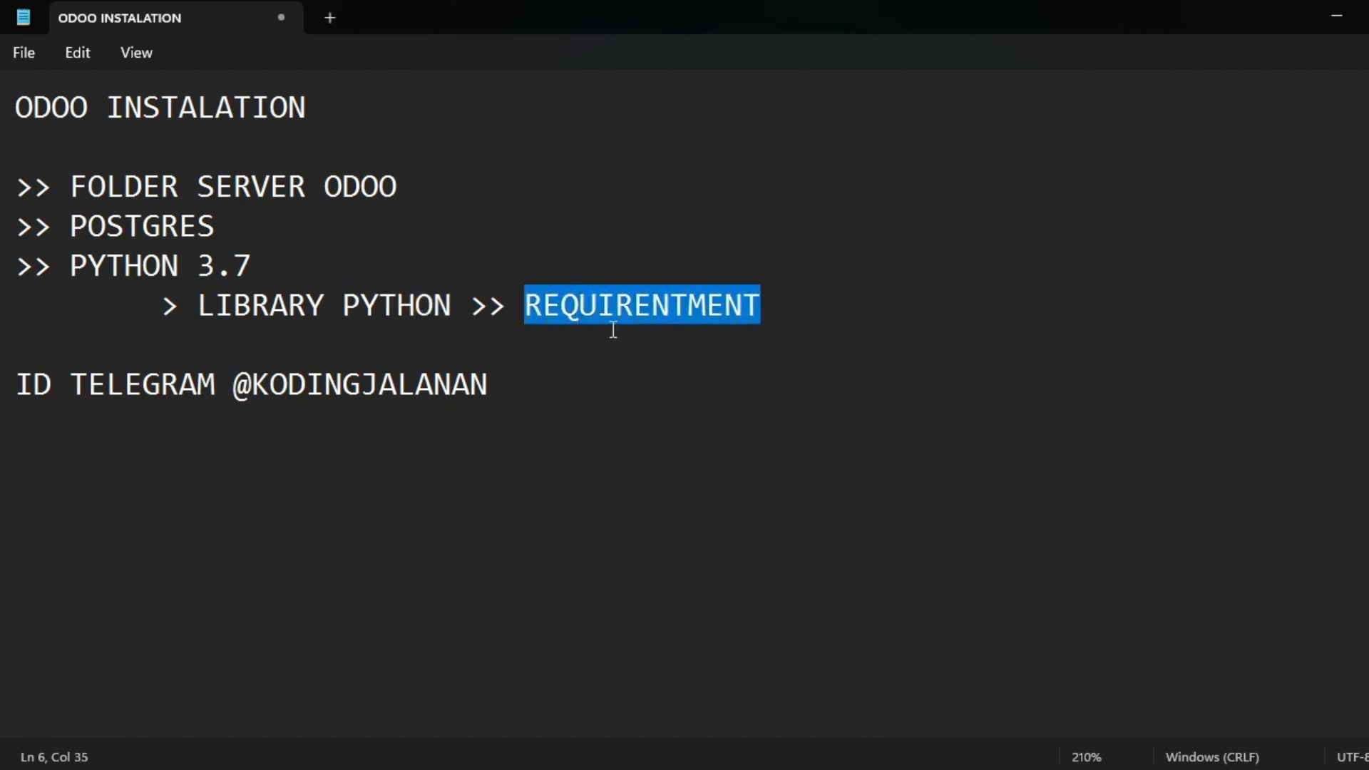
click(651, 312)
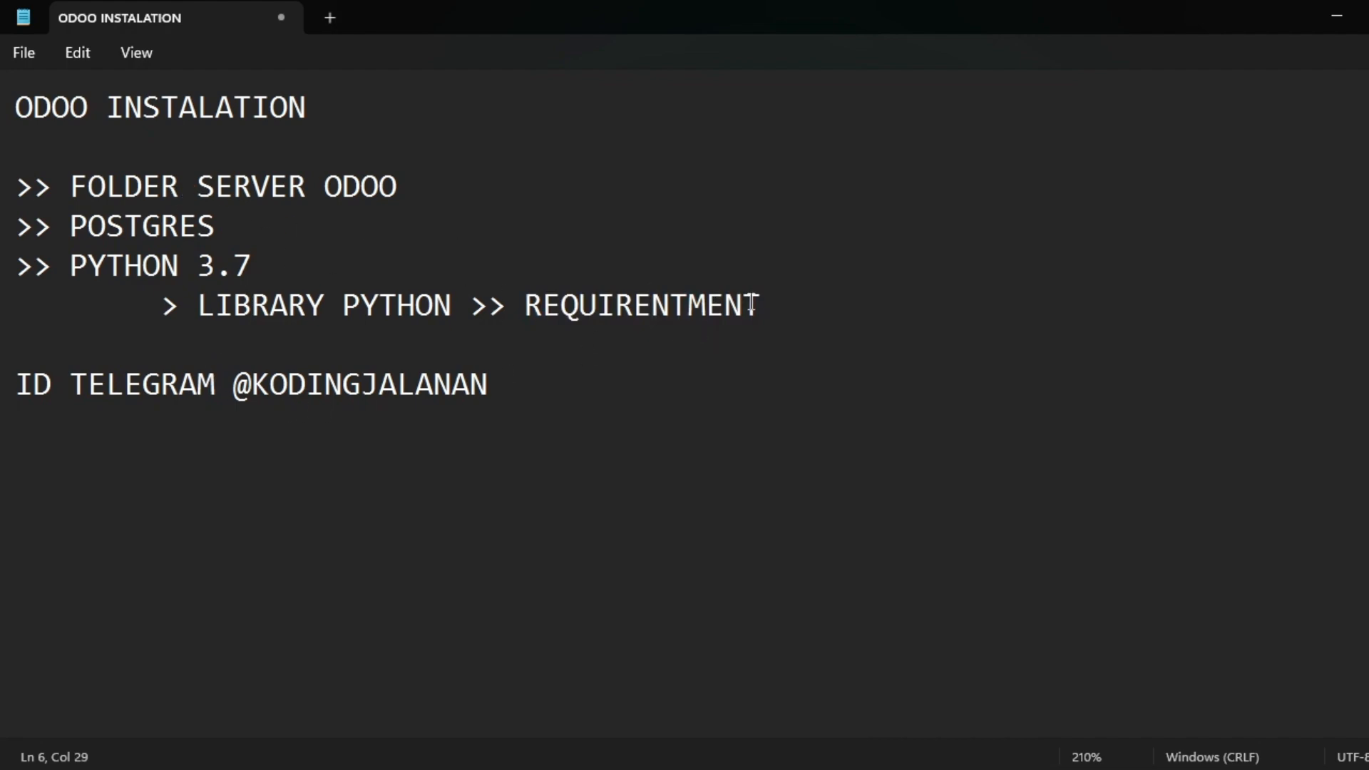
Highlight the full list of installation steps, the Telegram contact handle and the FOLDER SERVER ODOO step.
drag(816, 305, 3, 177)
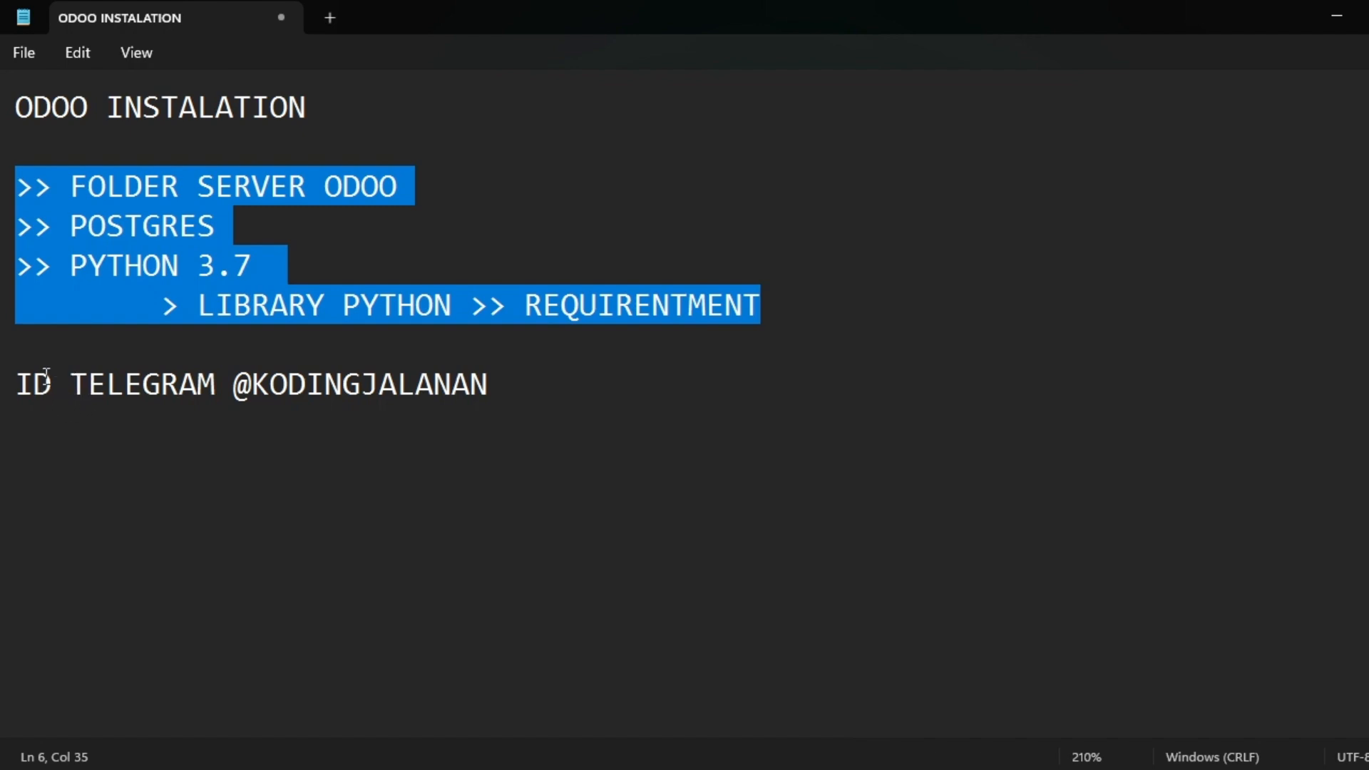
double_click(161, 384)
click(334, 384)
drag(233, 384, 502, 384)
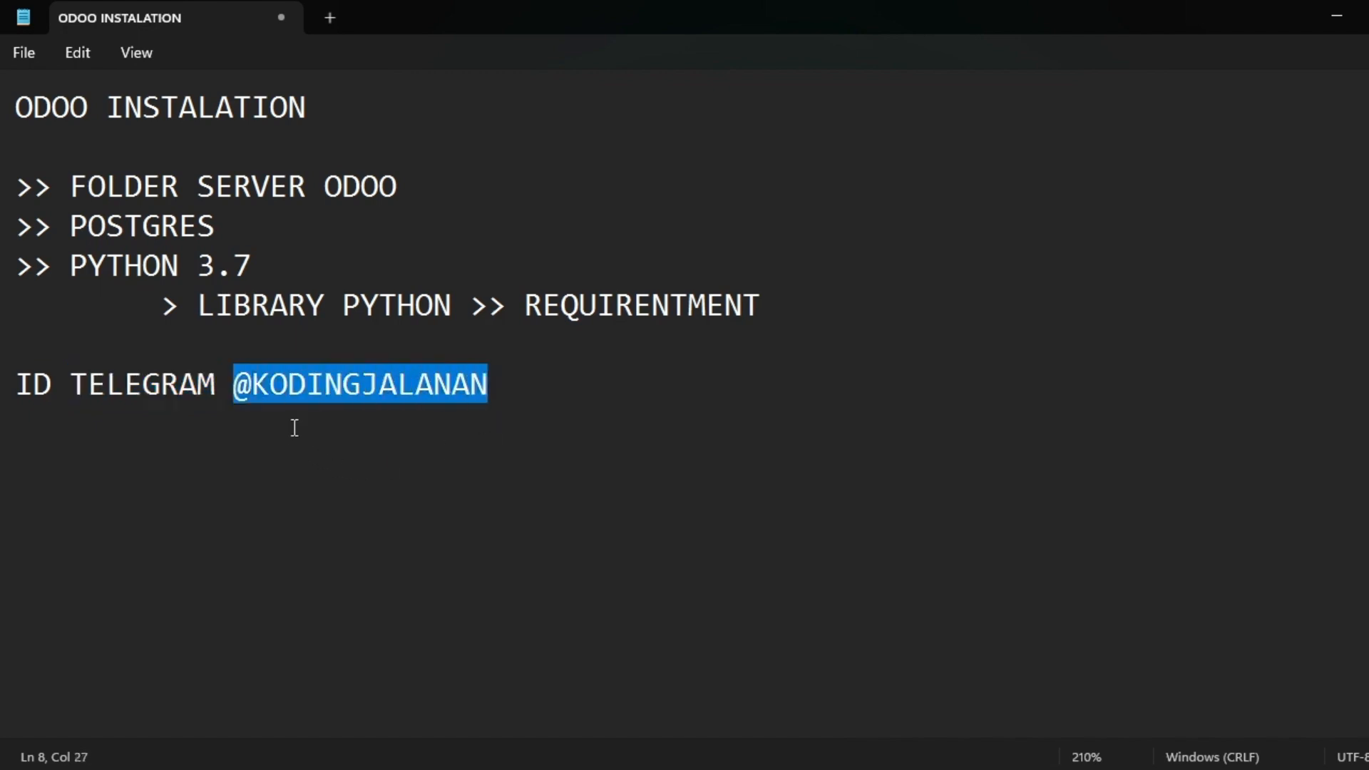
click(527, 388)
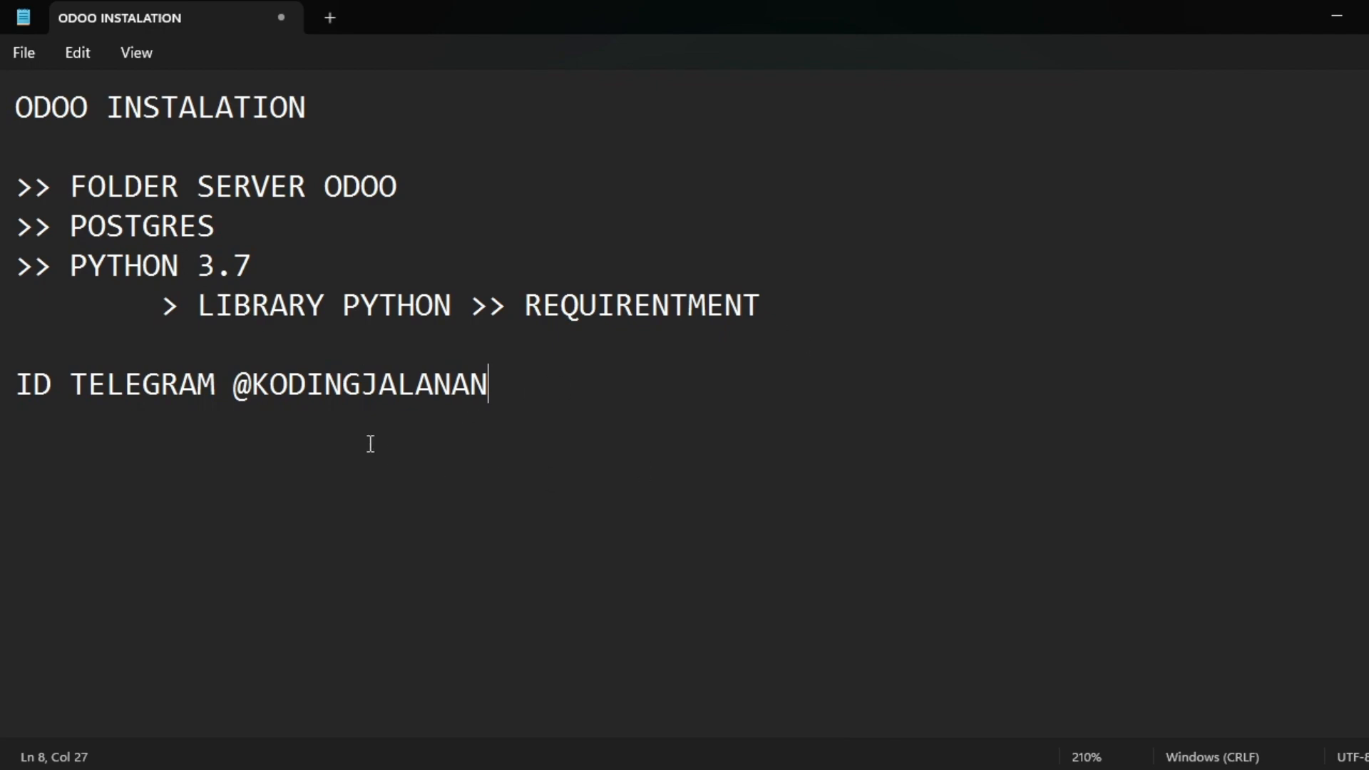
drag(68, 183, 423, 177)
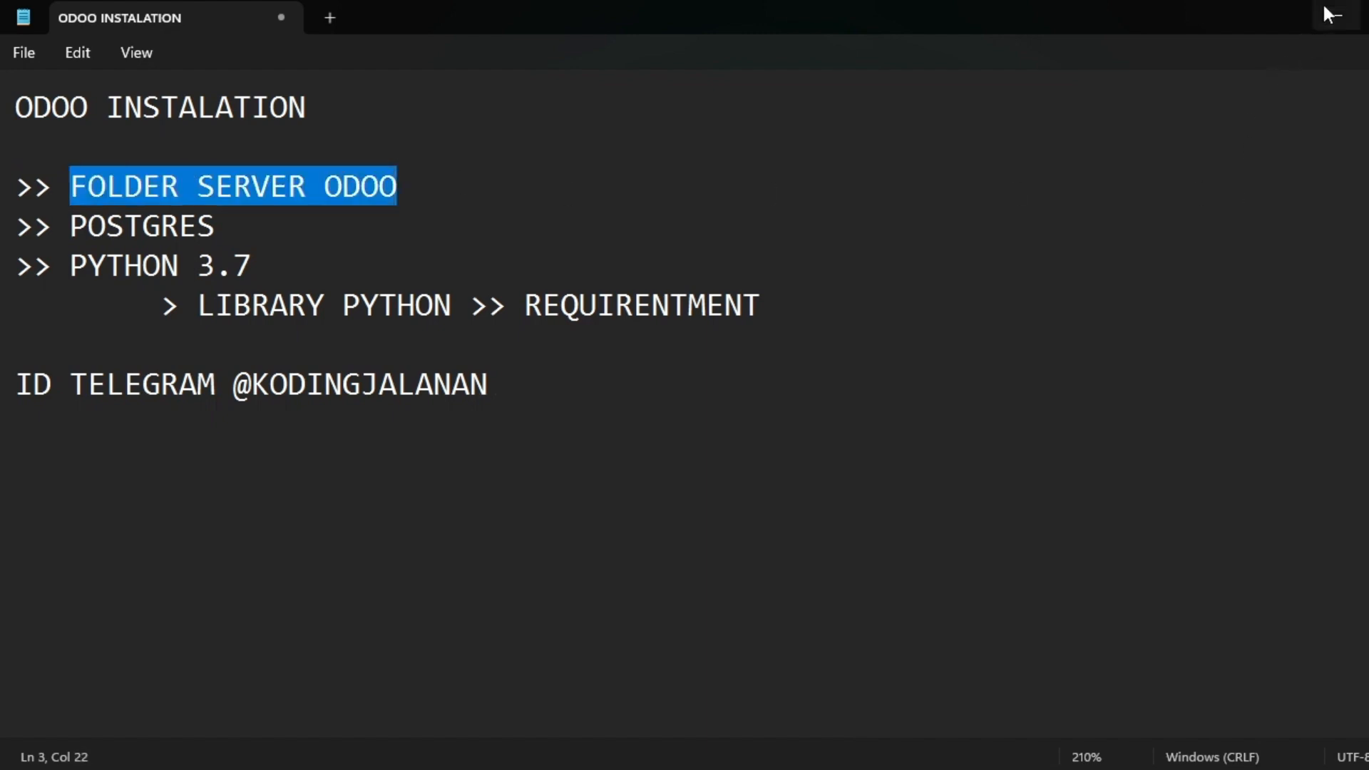
Minimize the notes and open Downloads\ODOO INSTALATION in File Explorer.
click(1350, 22)
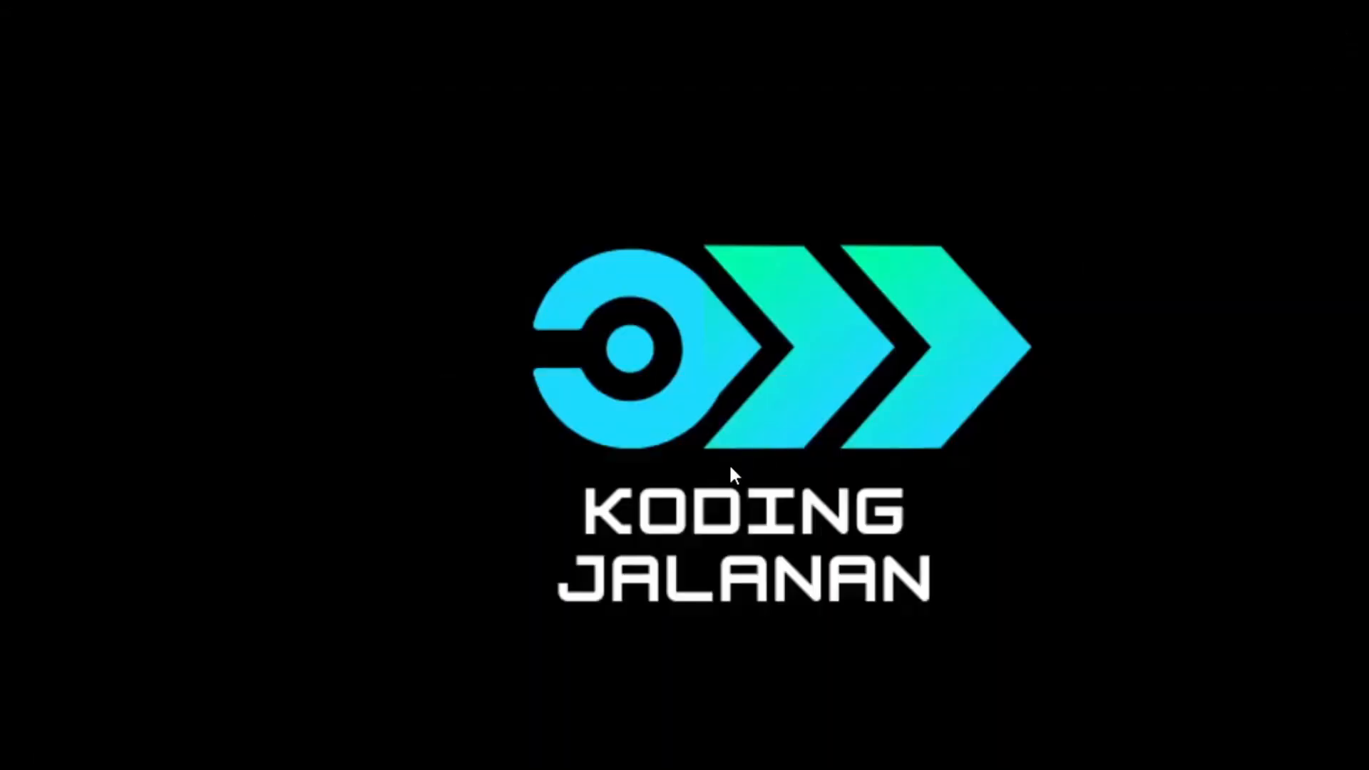
key(super+e)
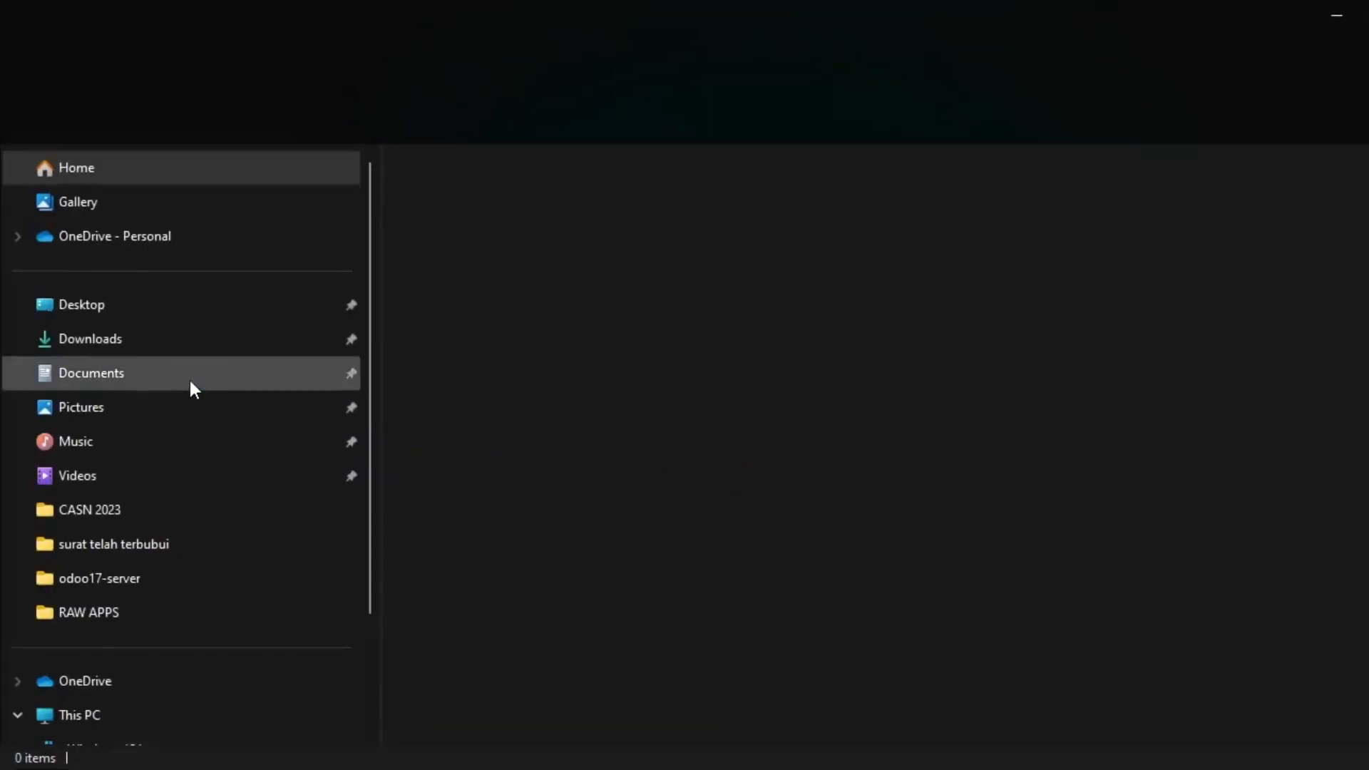
click(108, 343)
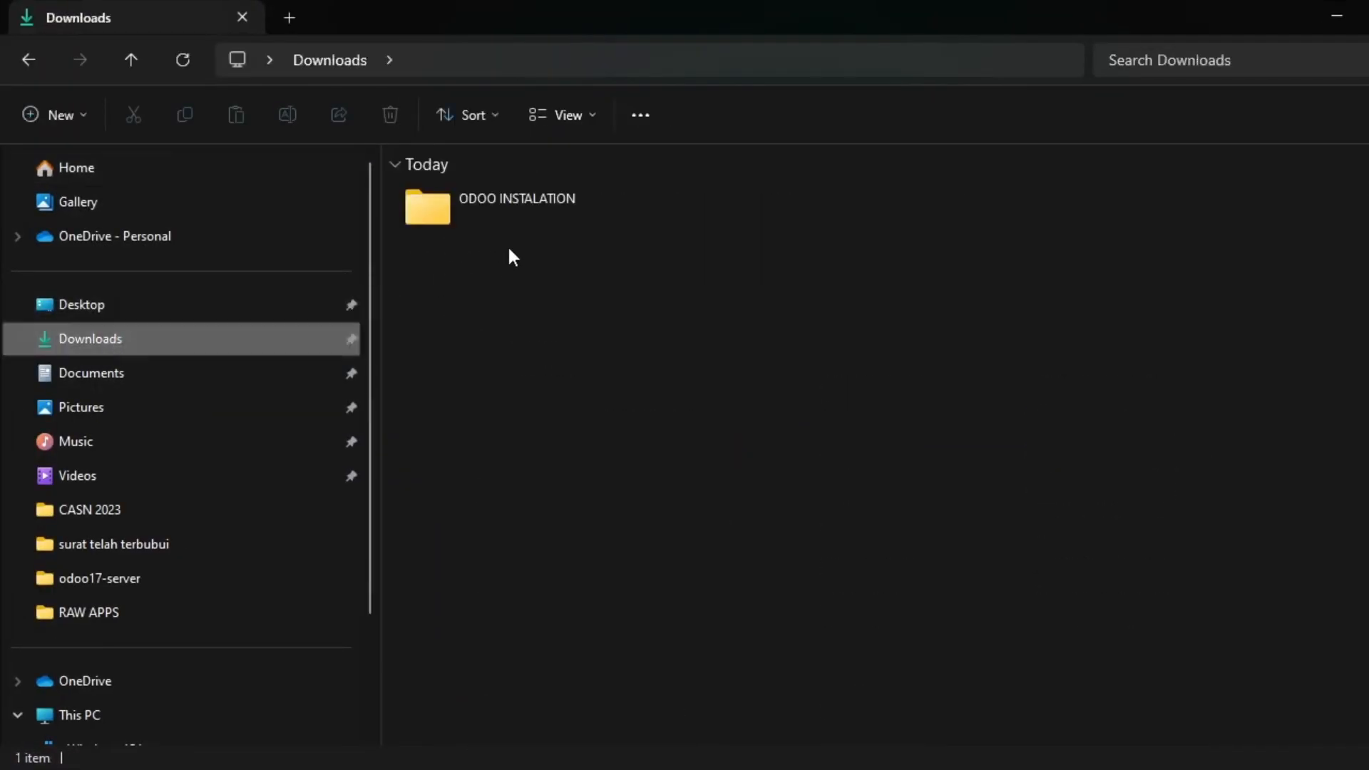
double_click(526, 208)
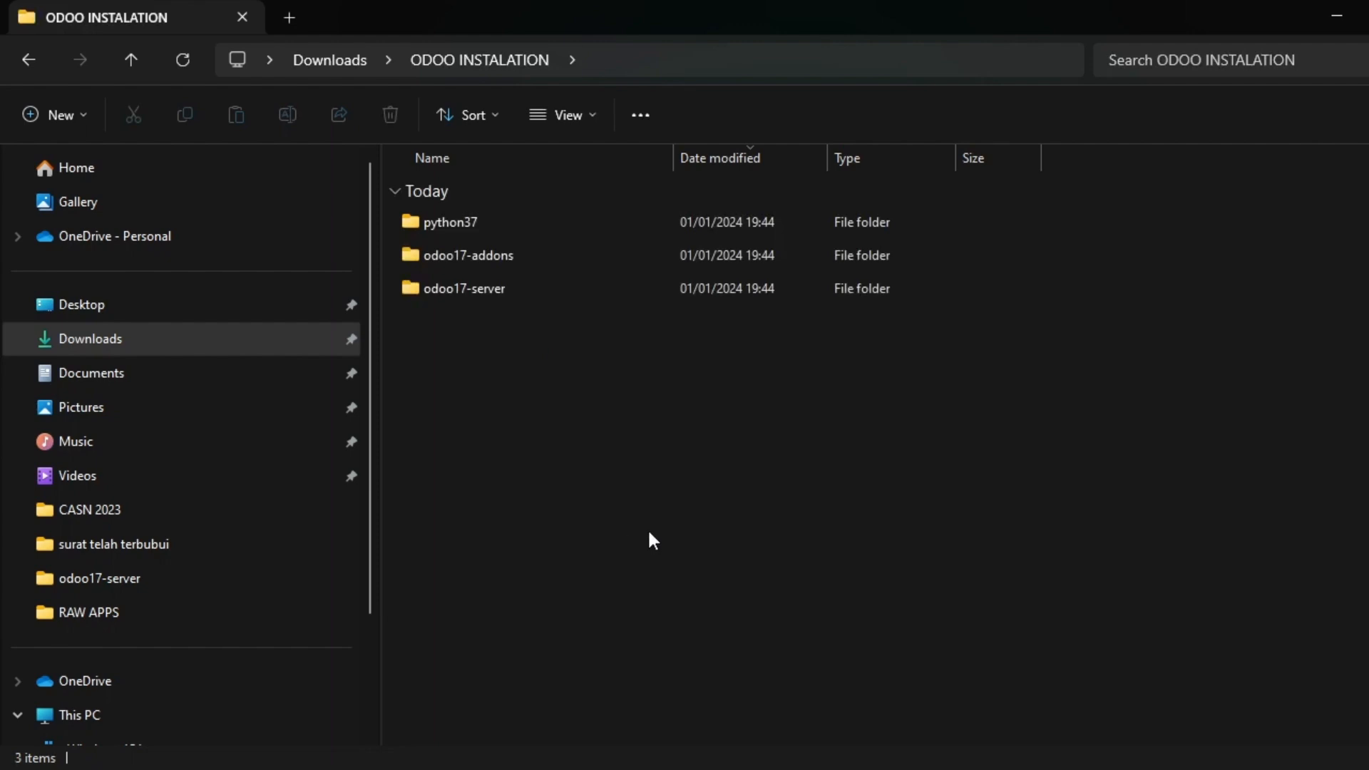
drag(595, 408, 501, 236)
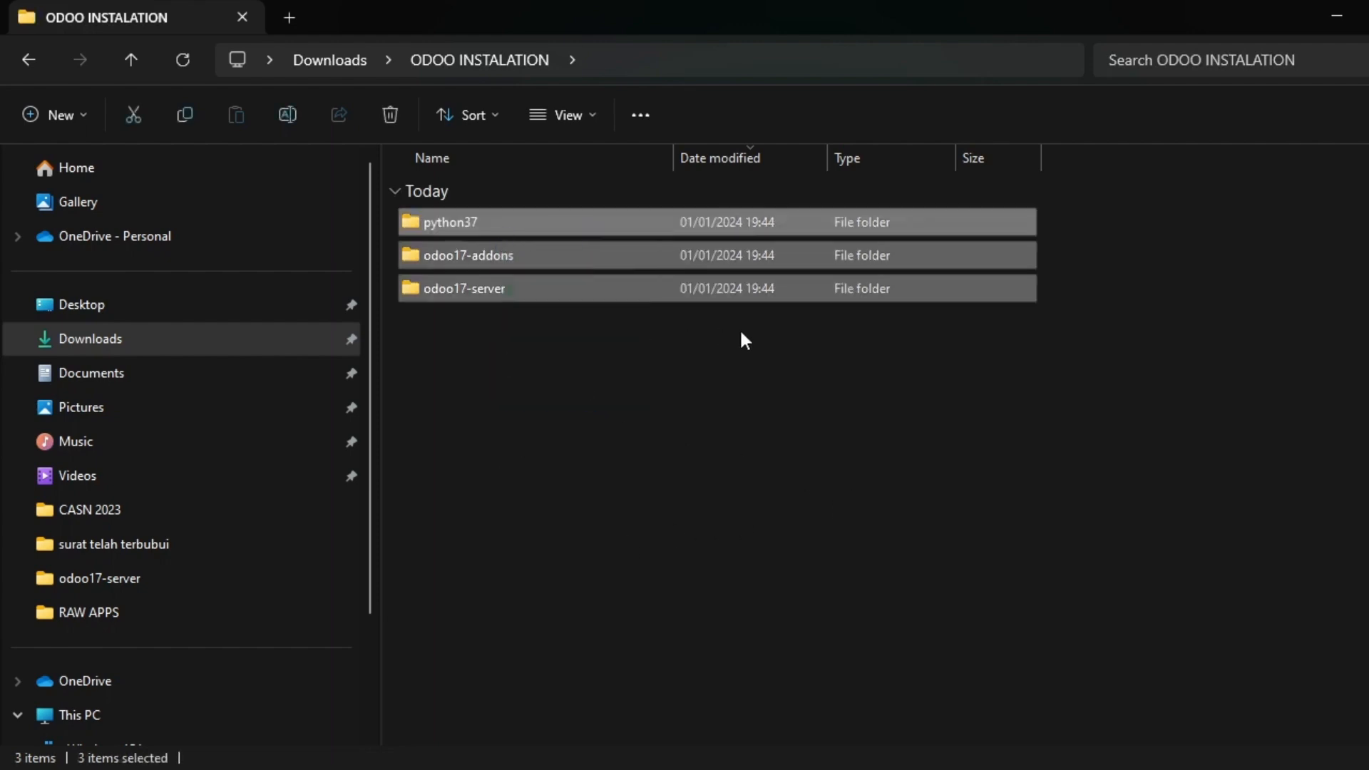
click(815, 365)
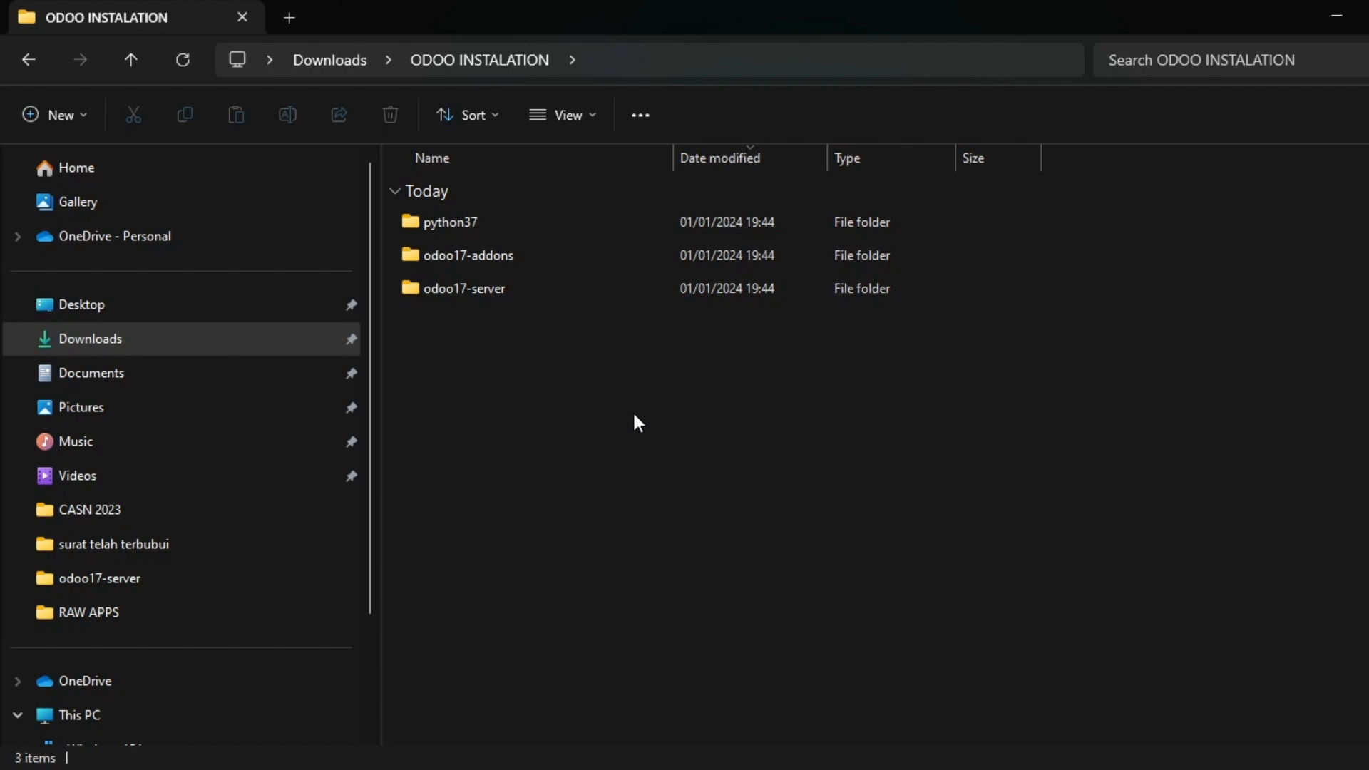
Cut the odoo17-addons and odoo17-server folders and go to the C: drive.
key(alt+Tab)
key(Tab)
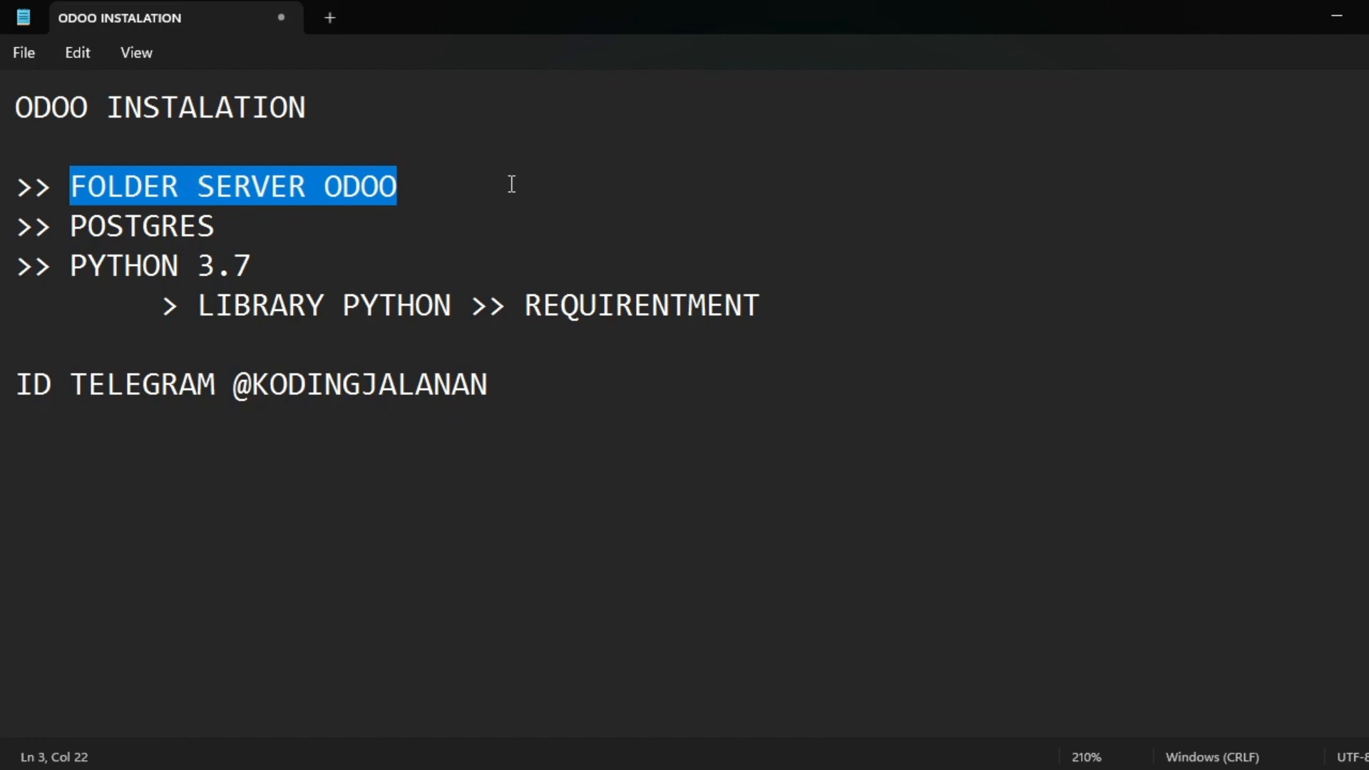
key(alt+Tab)
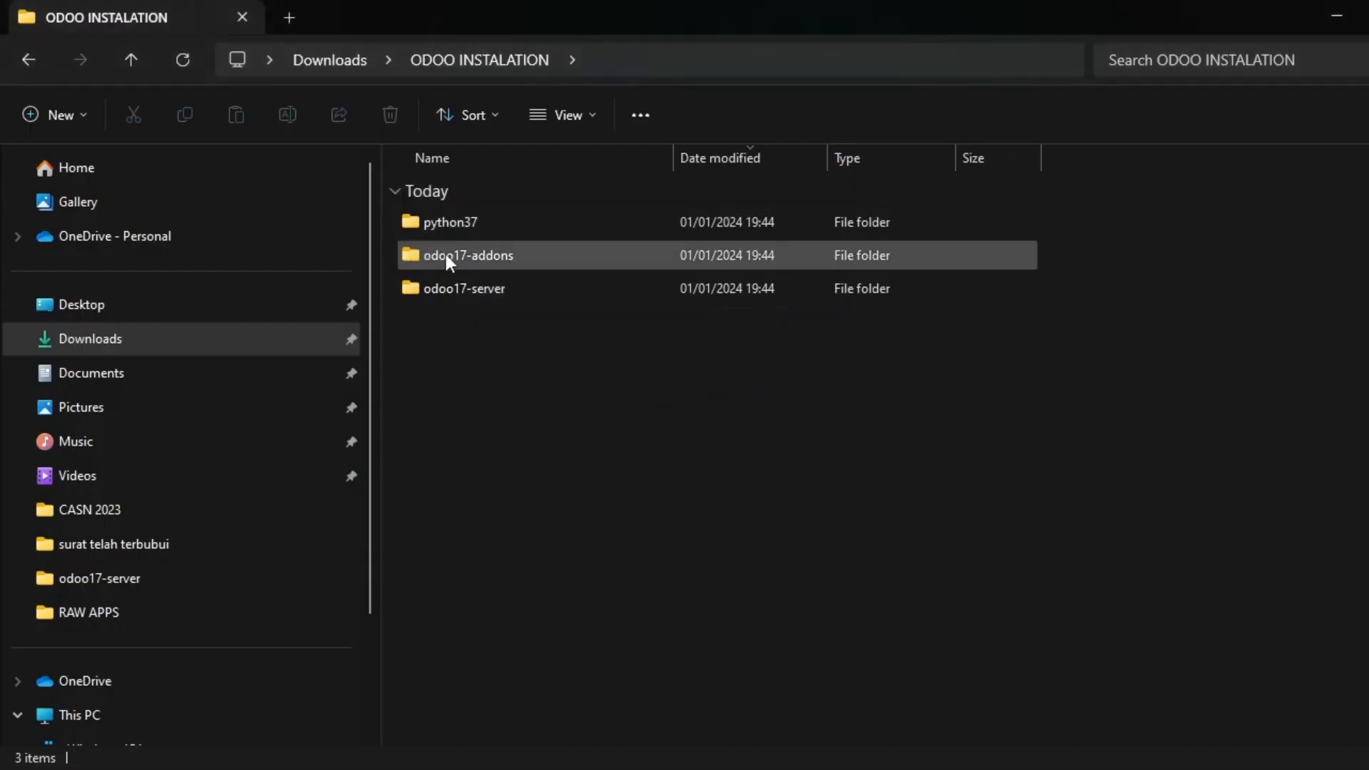
click(536, 251)
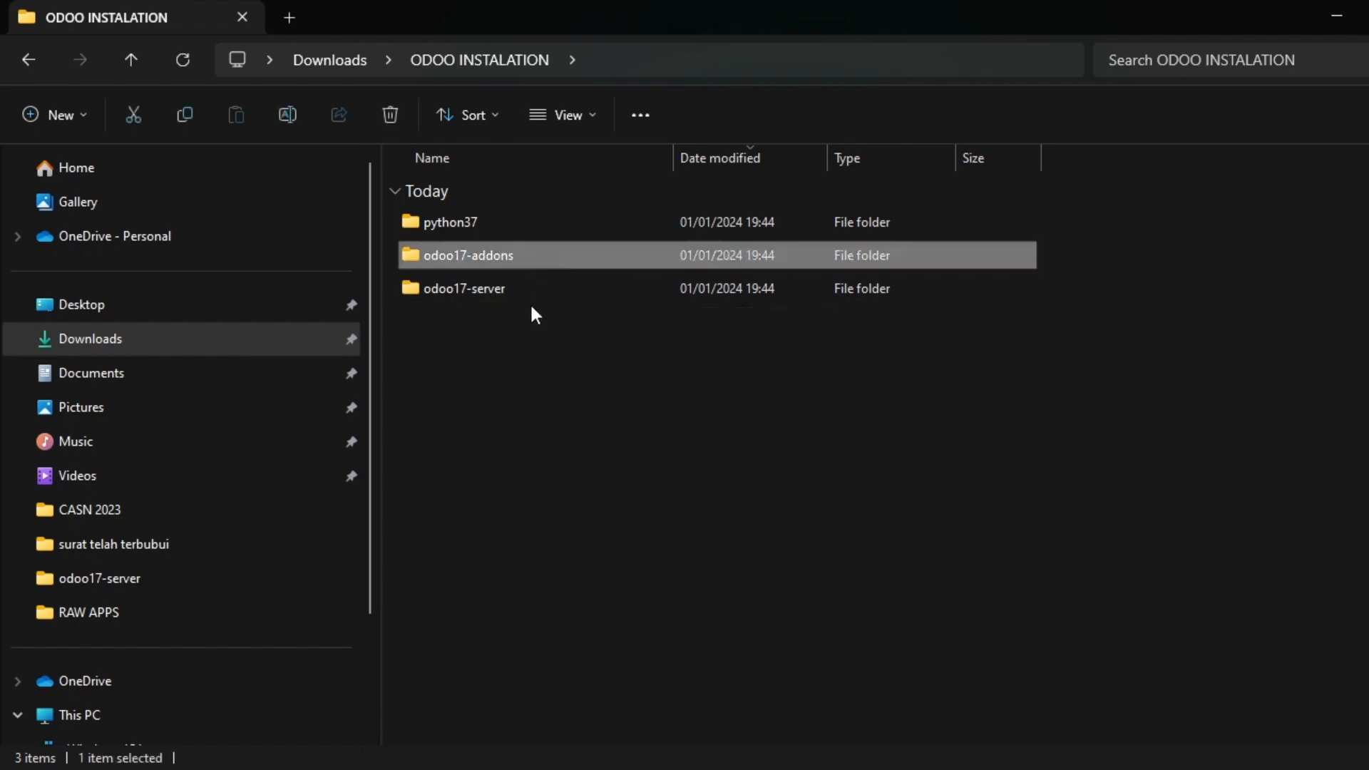
ctrl+click(523, 288)
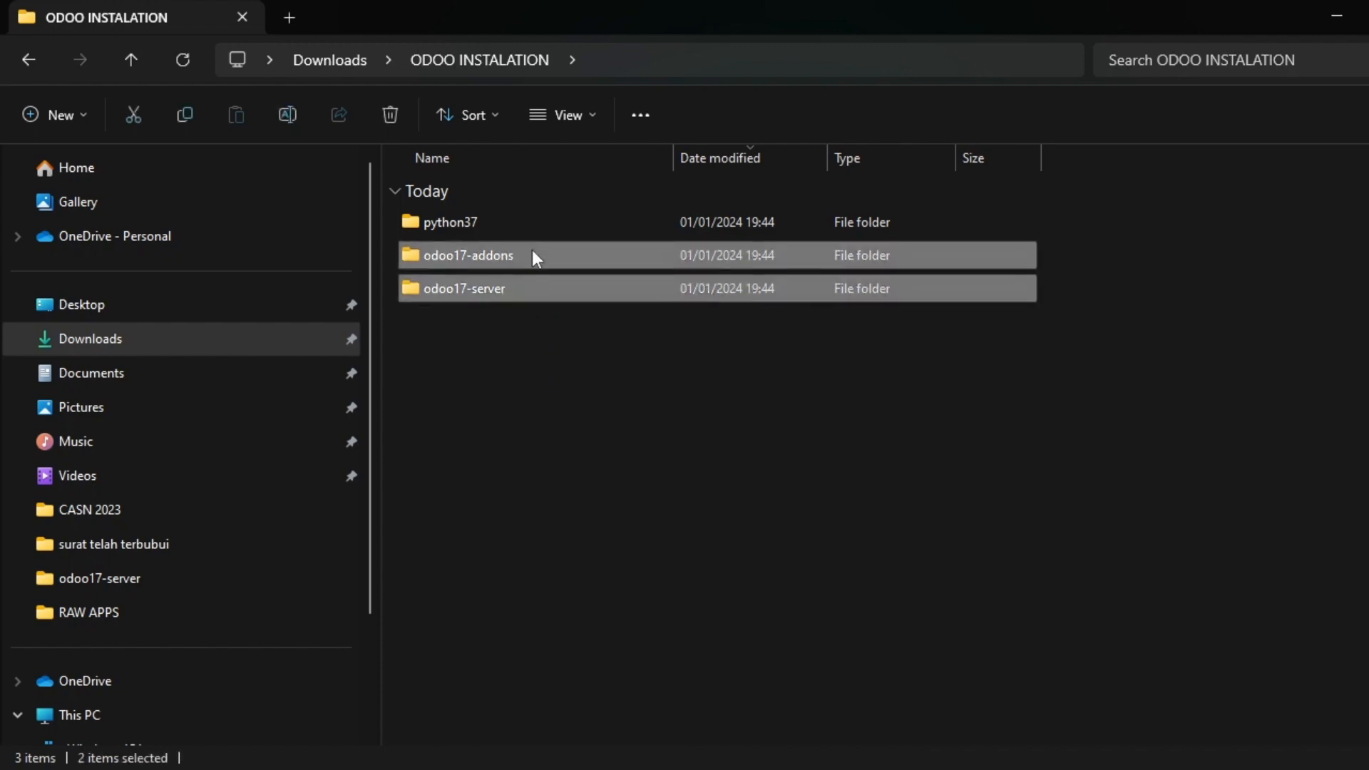
key(ctrl+x)
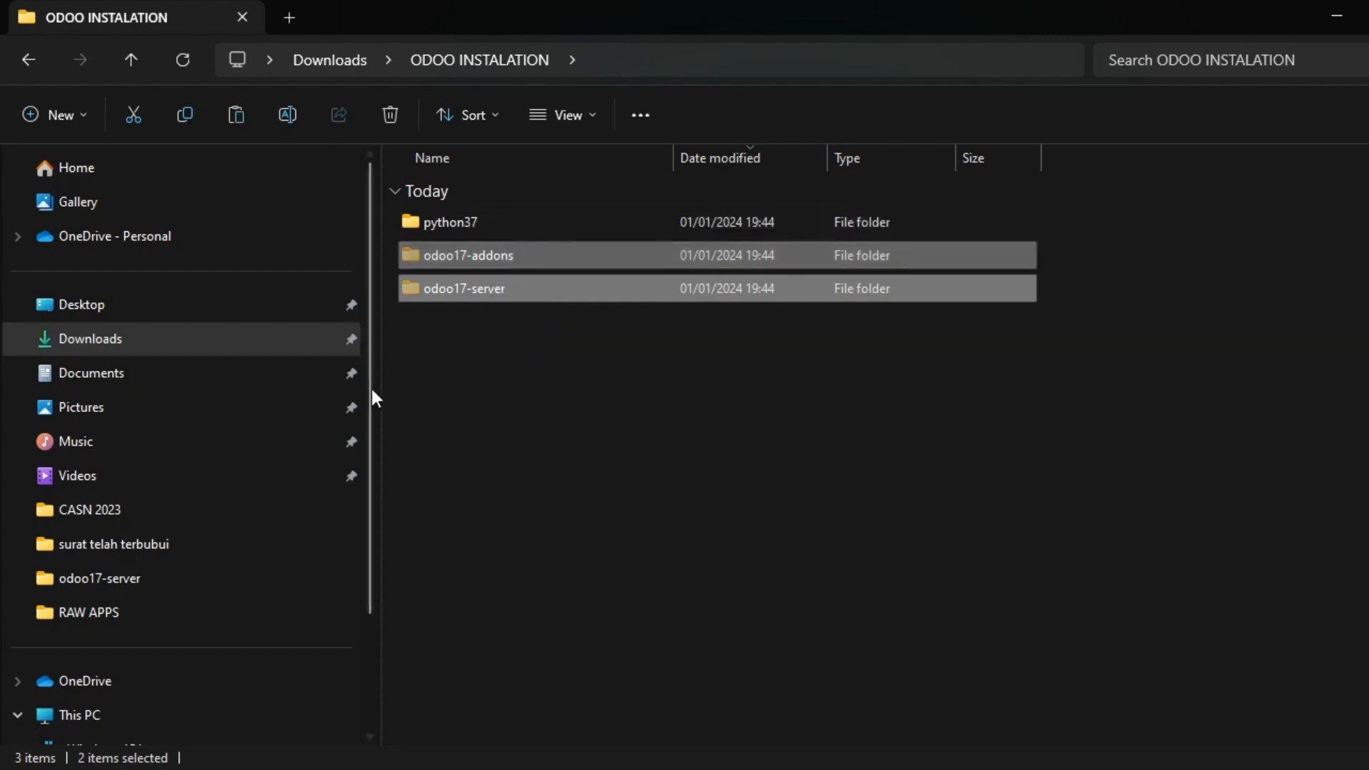
scroll(238, 582, down, 3)
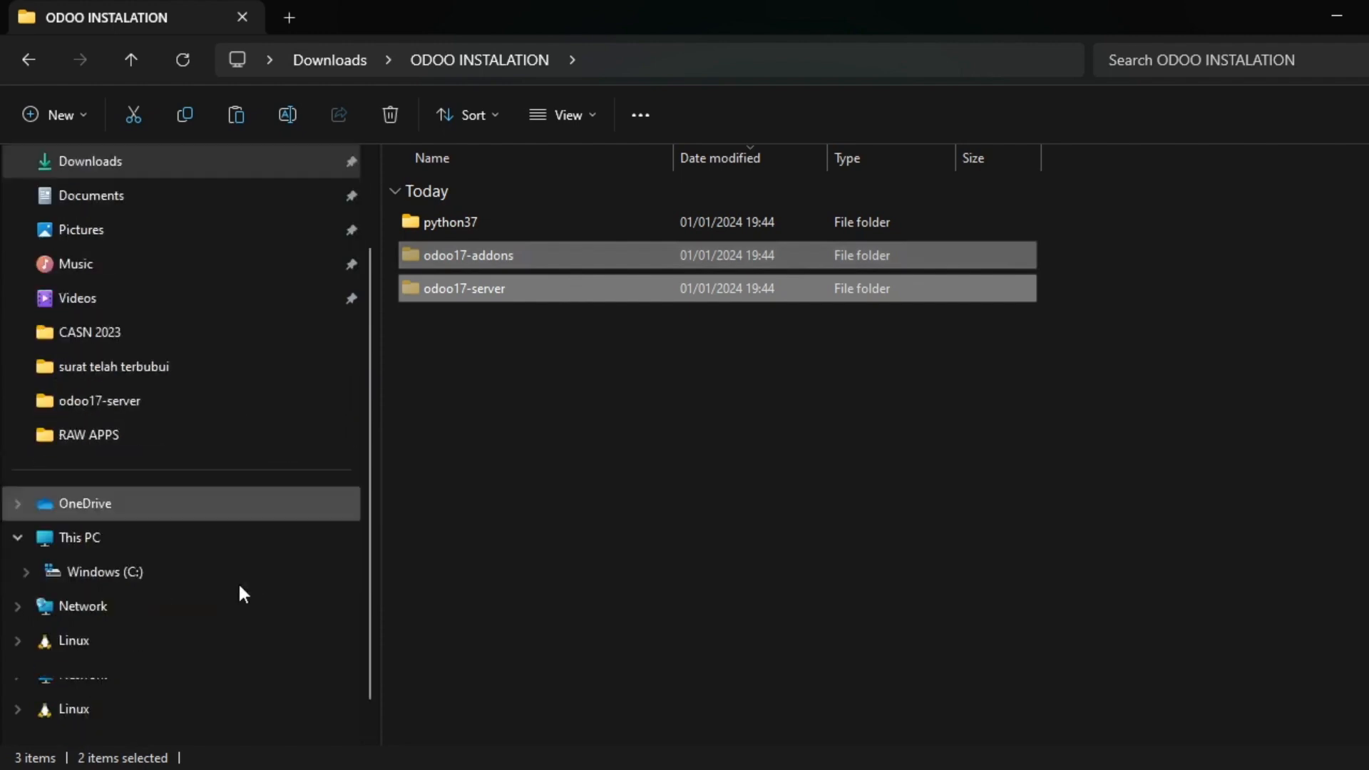
click(178, 574)
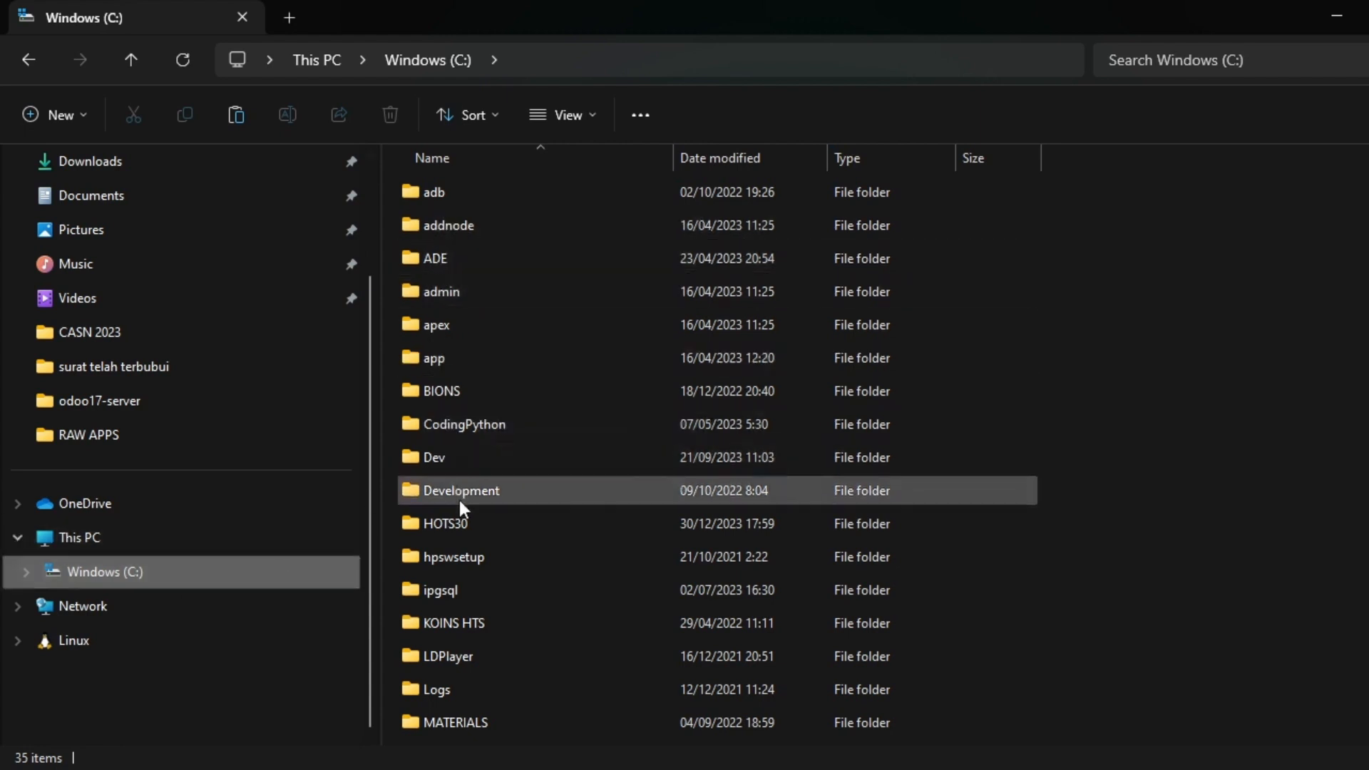
Open the project folder on C:, leaving its name unchanged.
scroll(472, 553, down, 6)
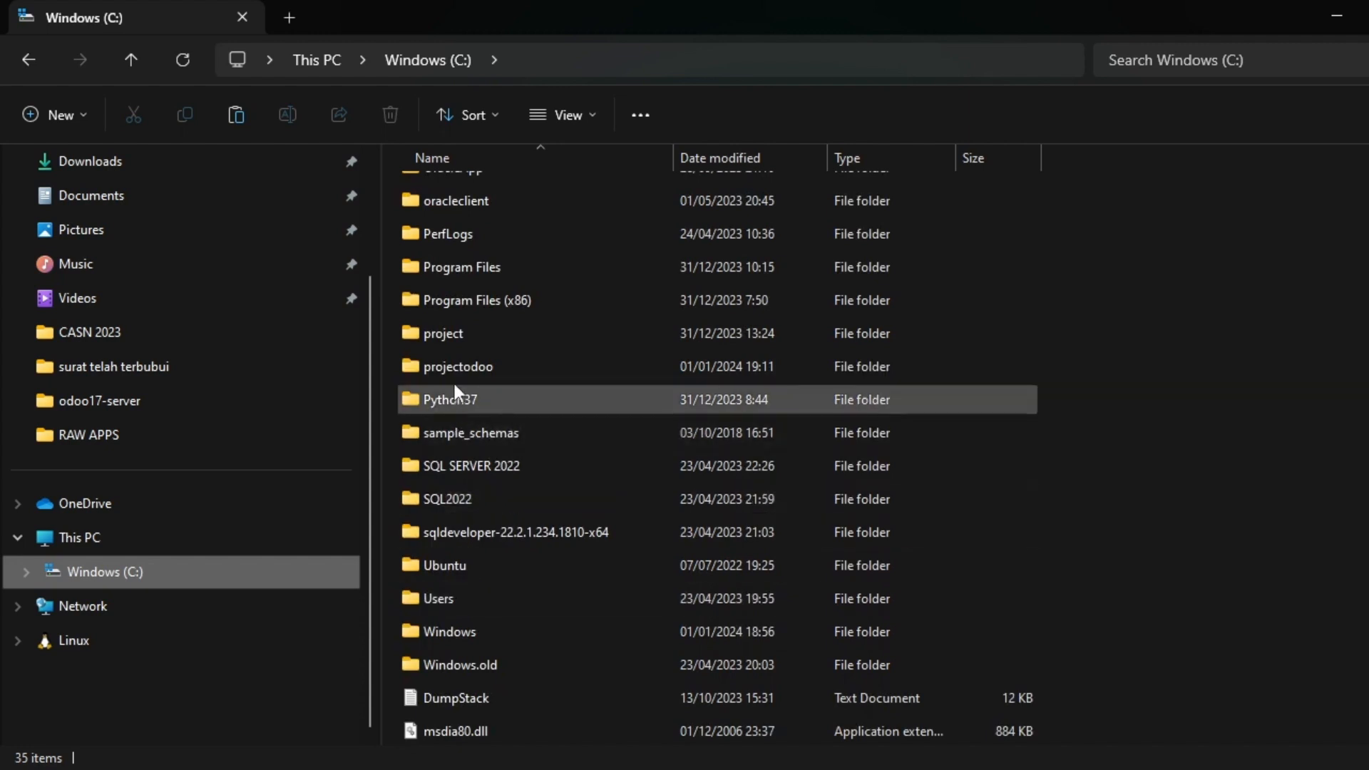
click(453, 341)
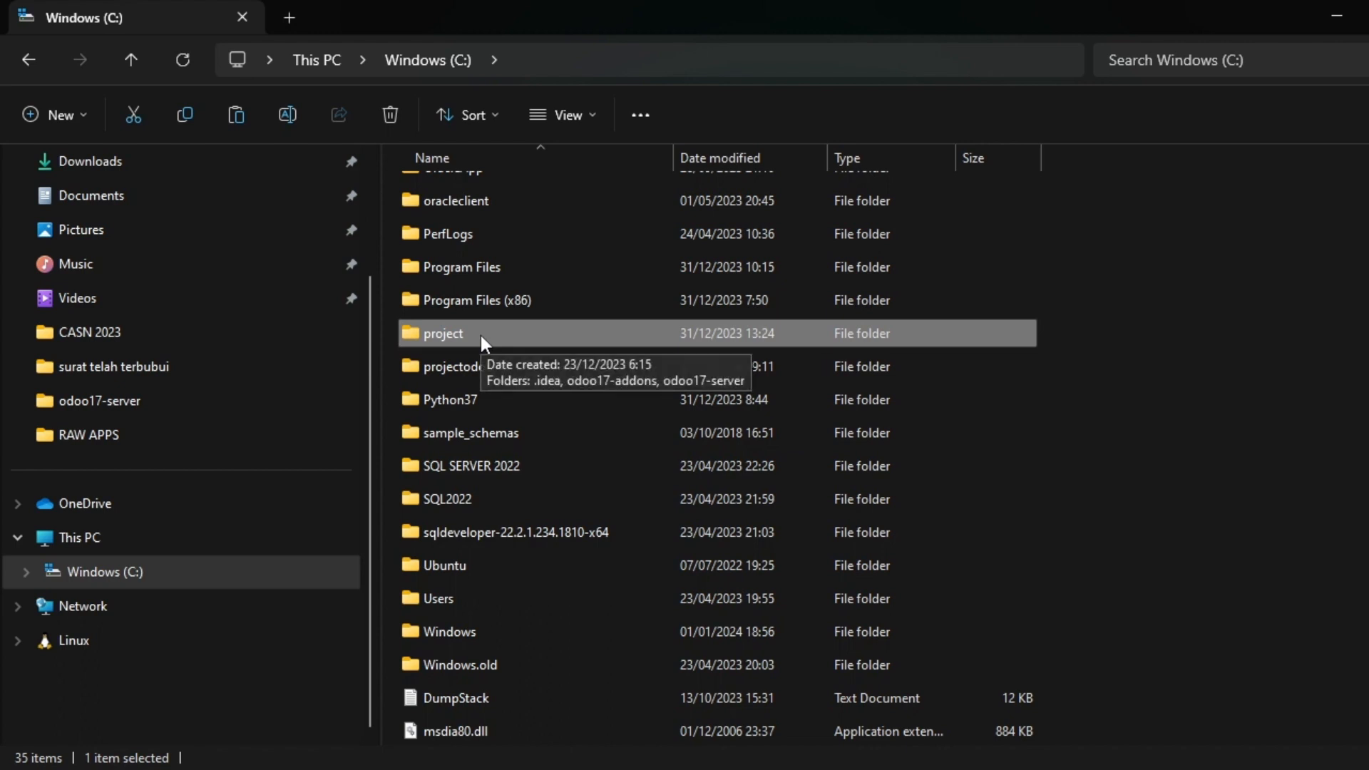
key(F2)
click(482, 336)
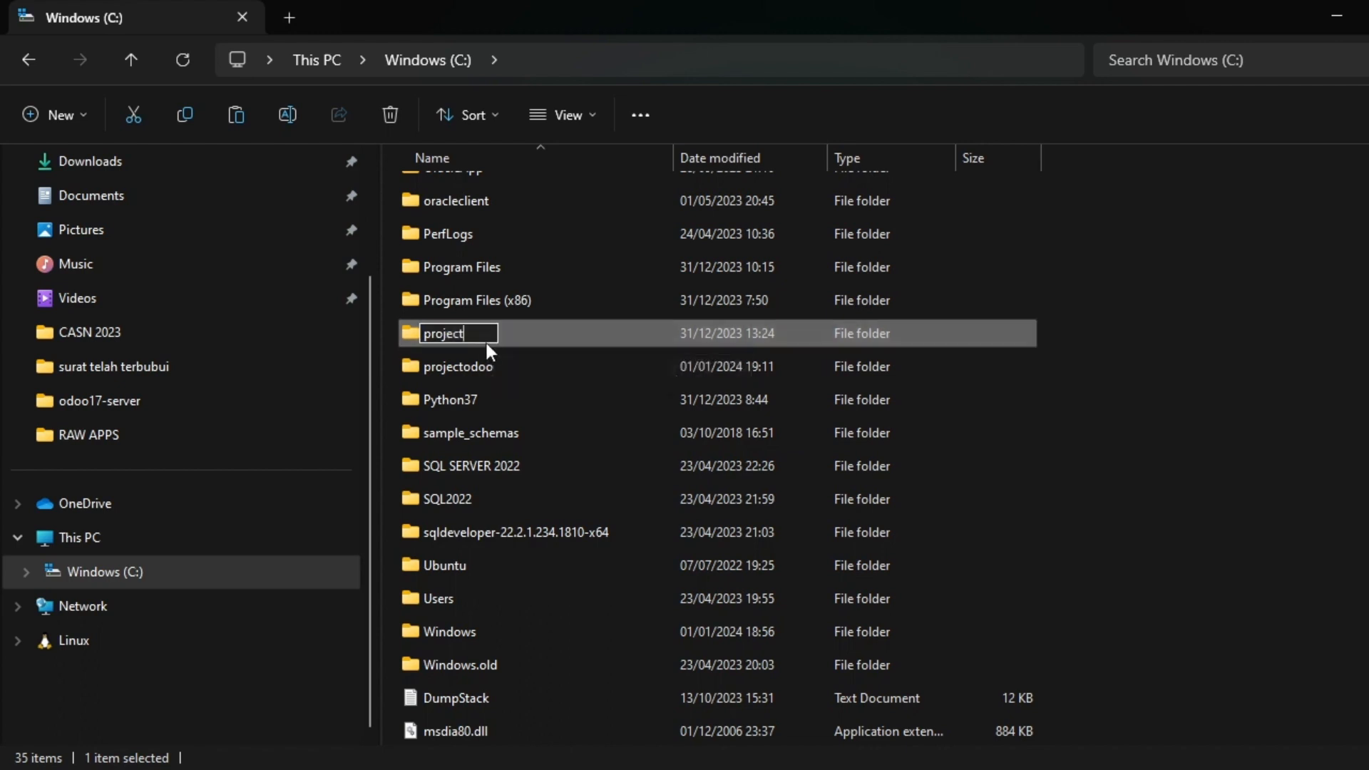
key(Return)
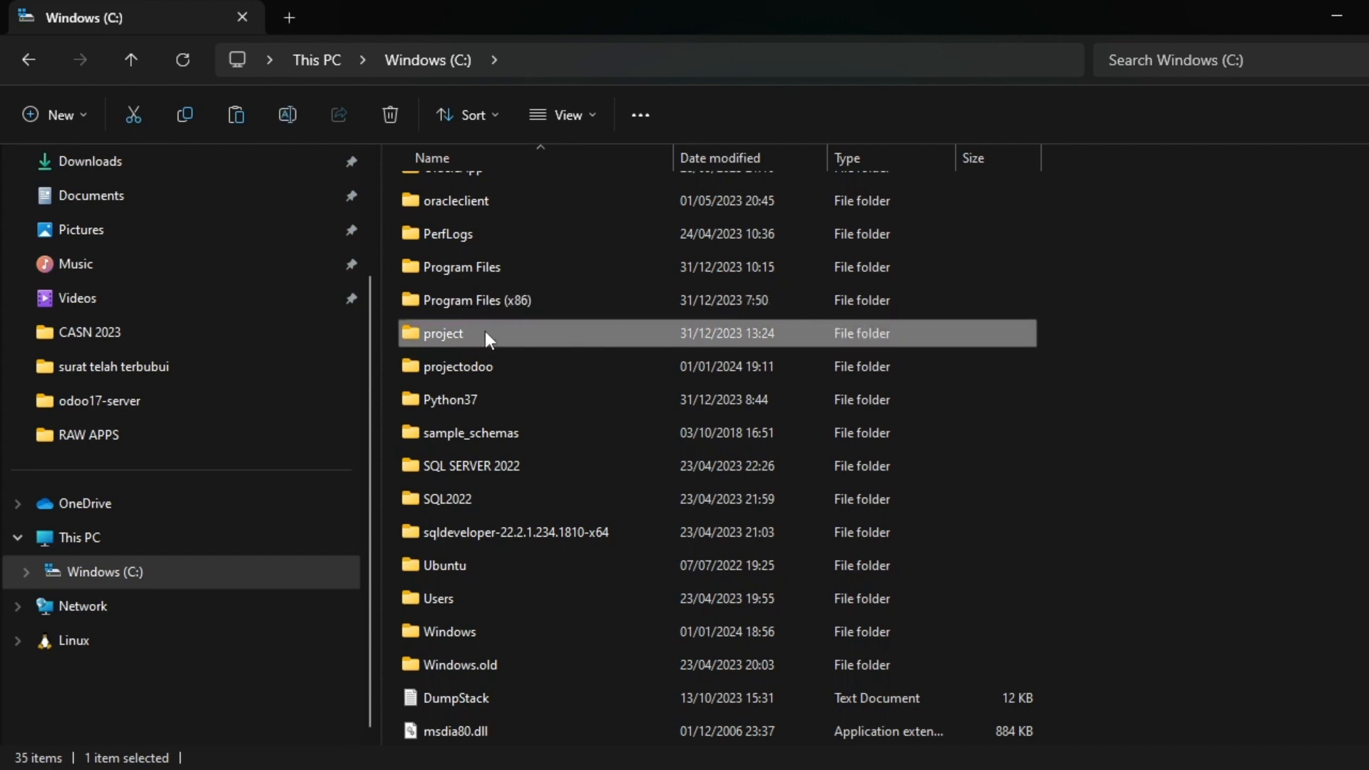
double_click(489, 333)
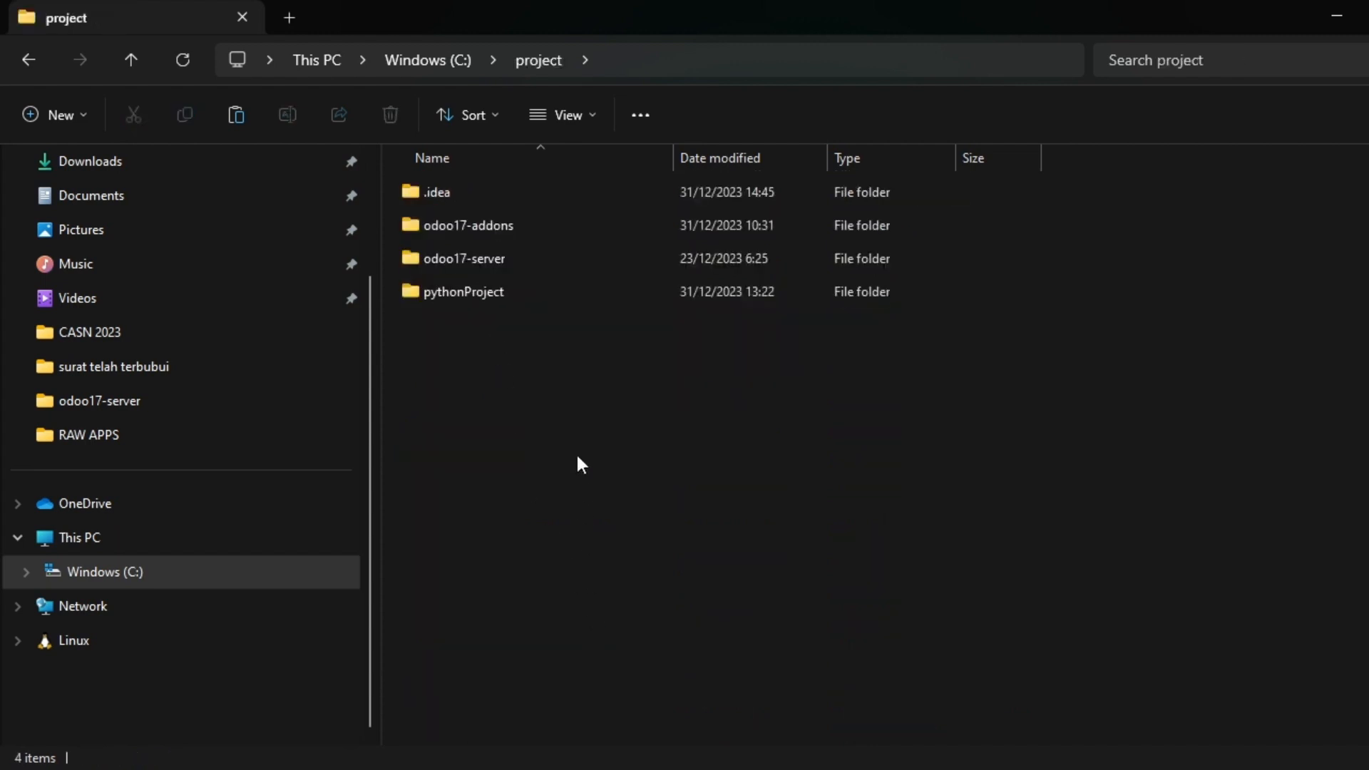
Delete pythonProject, leaving .idea, odoo17-addons and odoo17-server in the project folder.
click(498, 224)
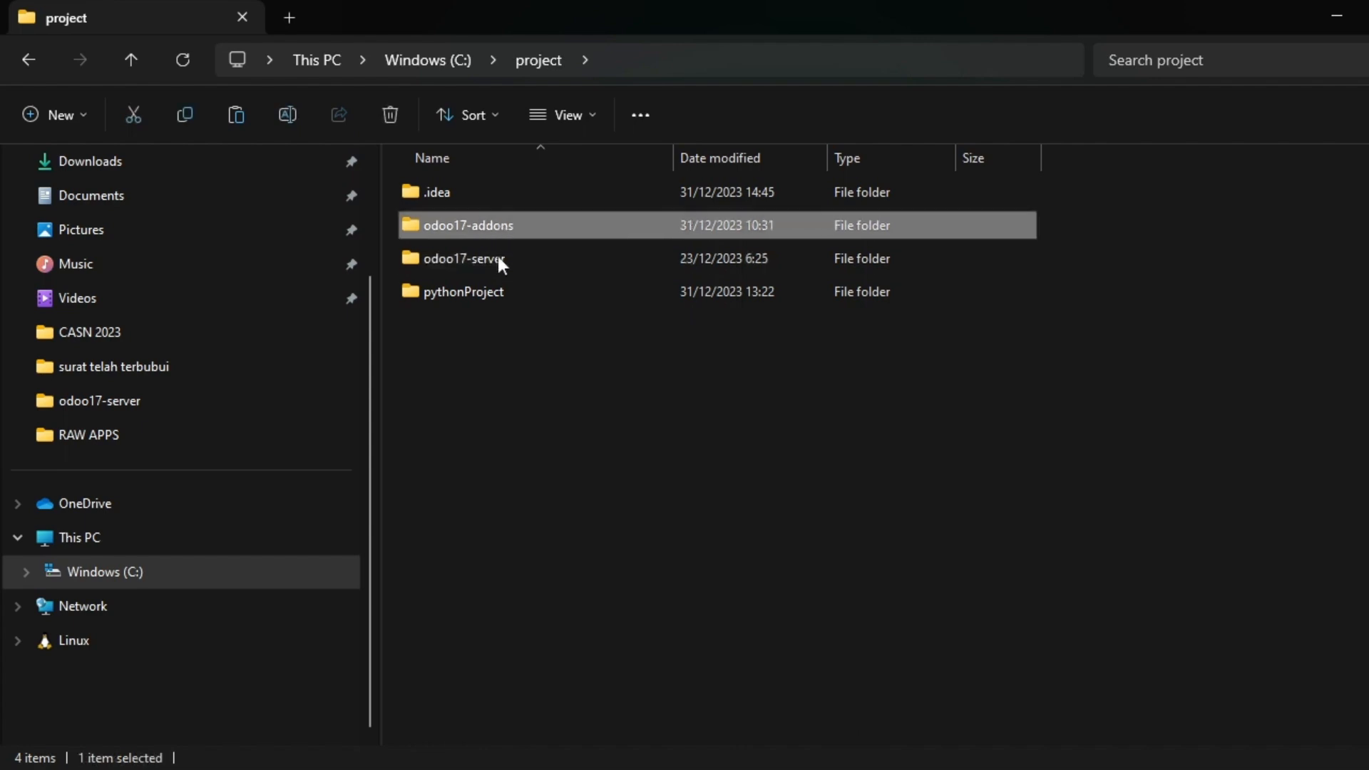
click(498, 259)
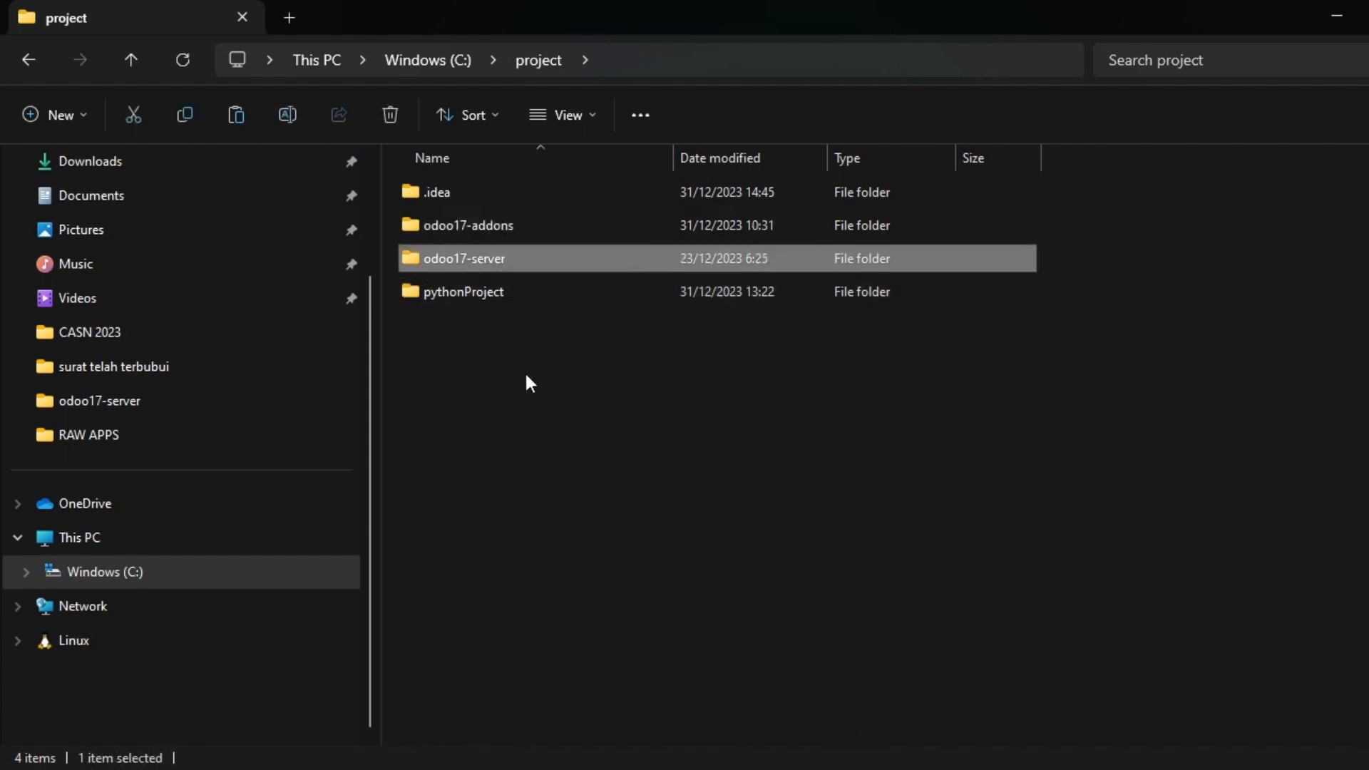
click(497, 299)
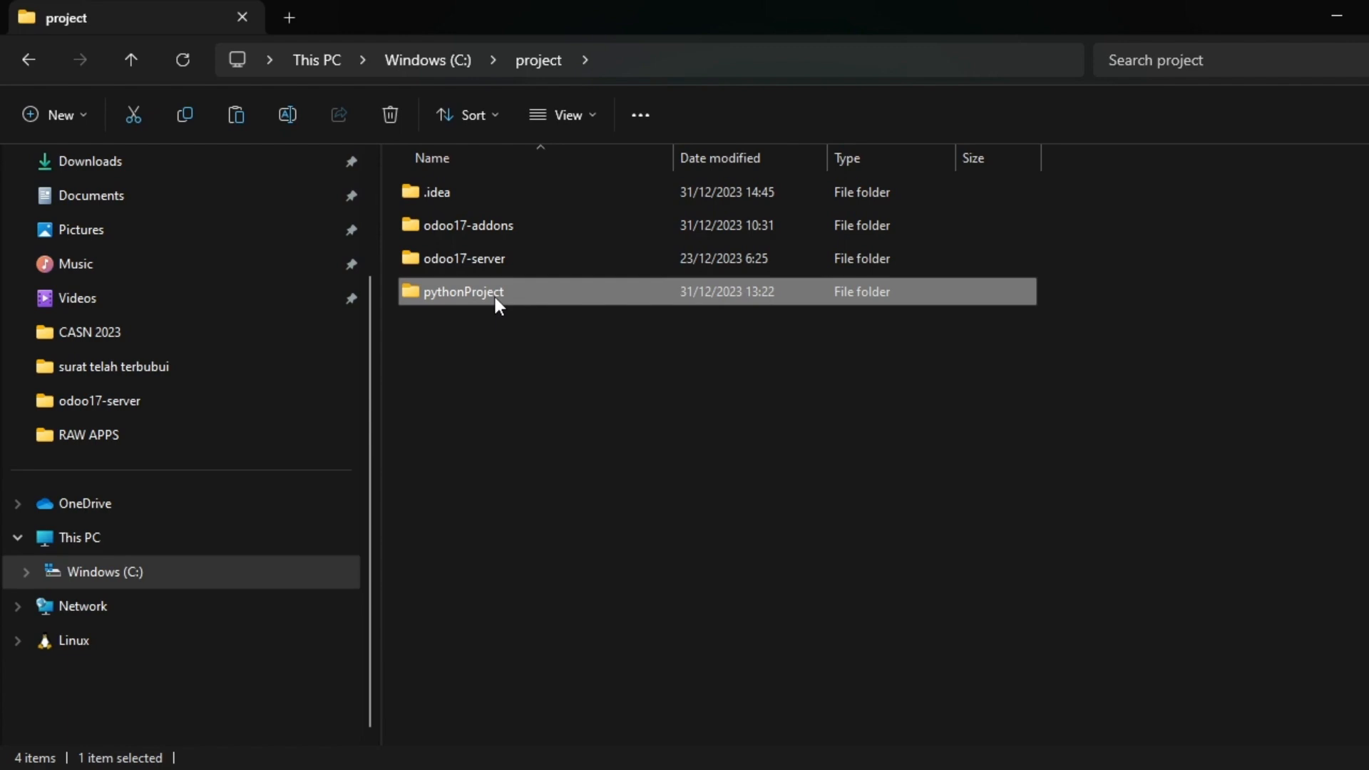
key(Delete)
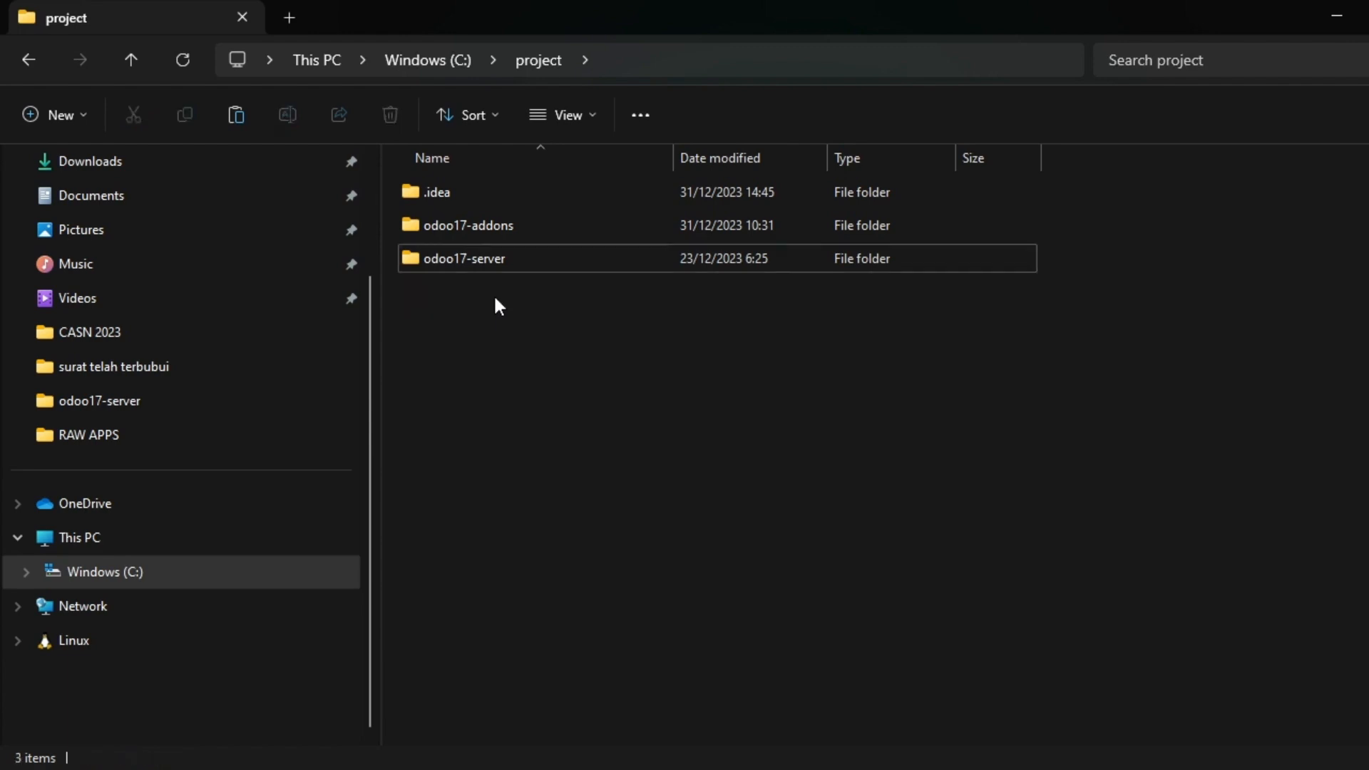
click(526, 257)
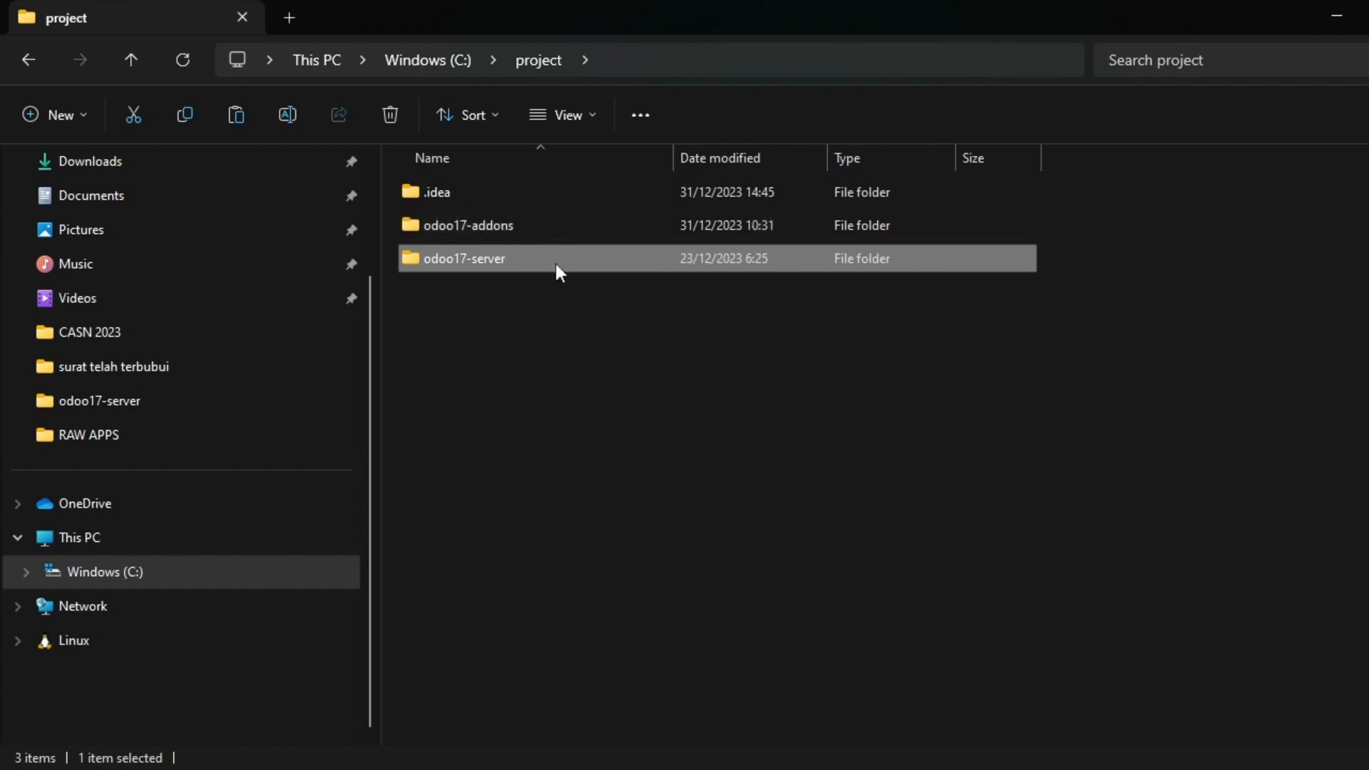
click(460, 194)
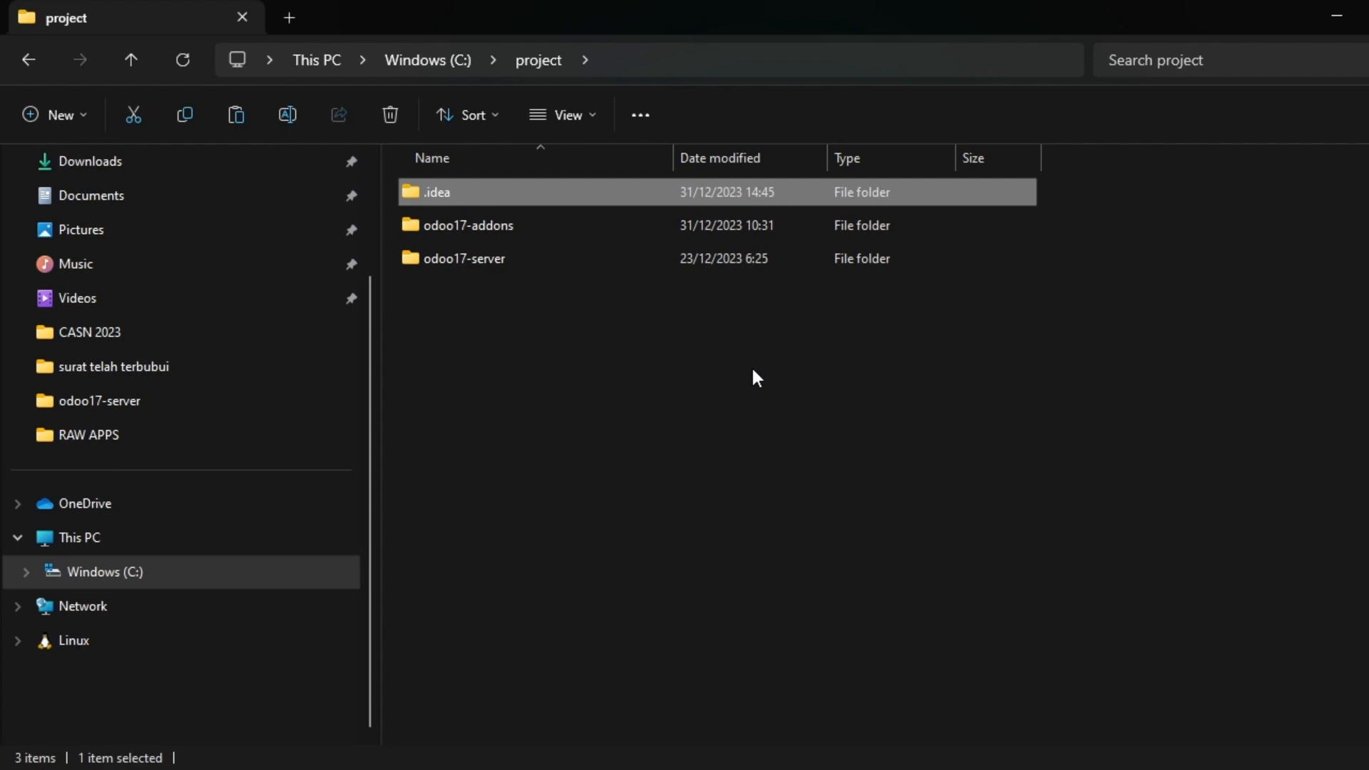
click(501, 390)
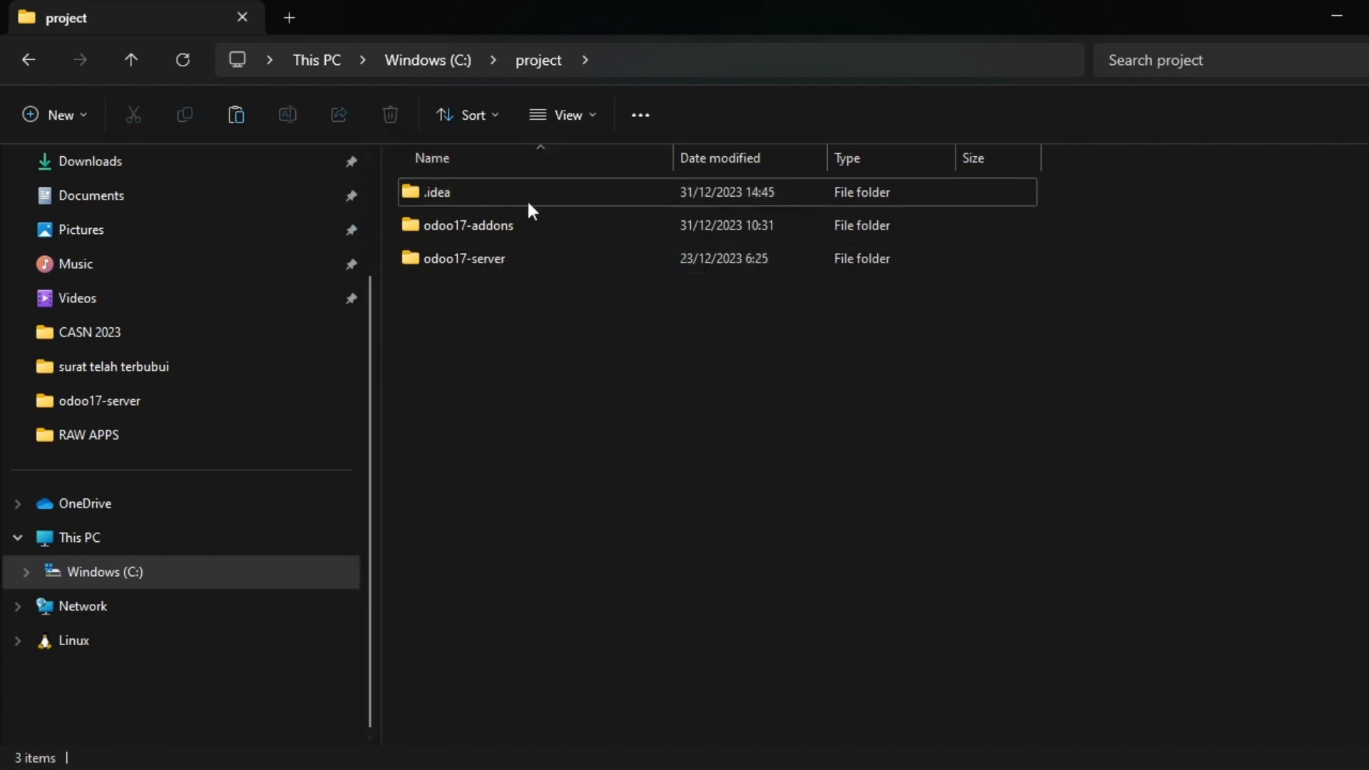
Locate the requirements file inside odoo17-server, then return to the project folder and the notes.
double_click(490, 260)
scroll(498, 321, down, 1)
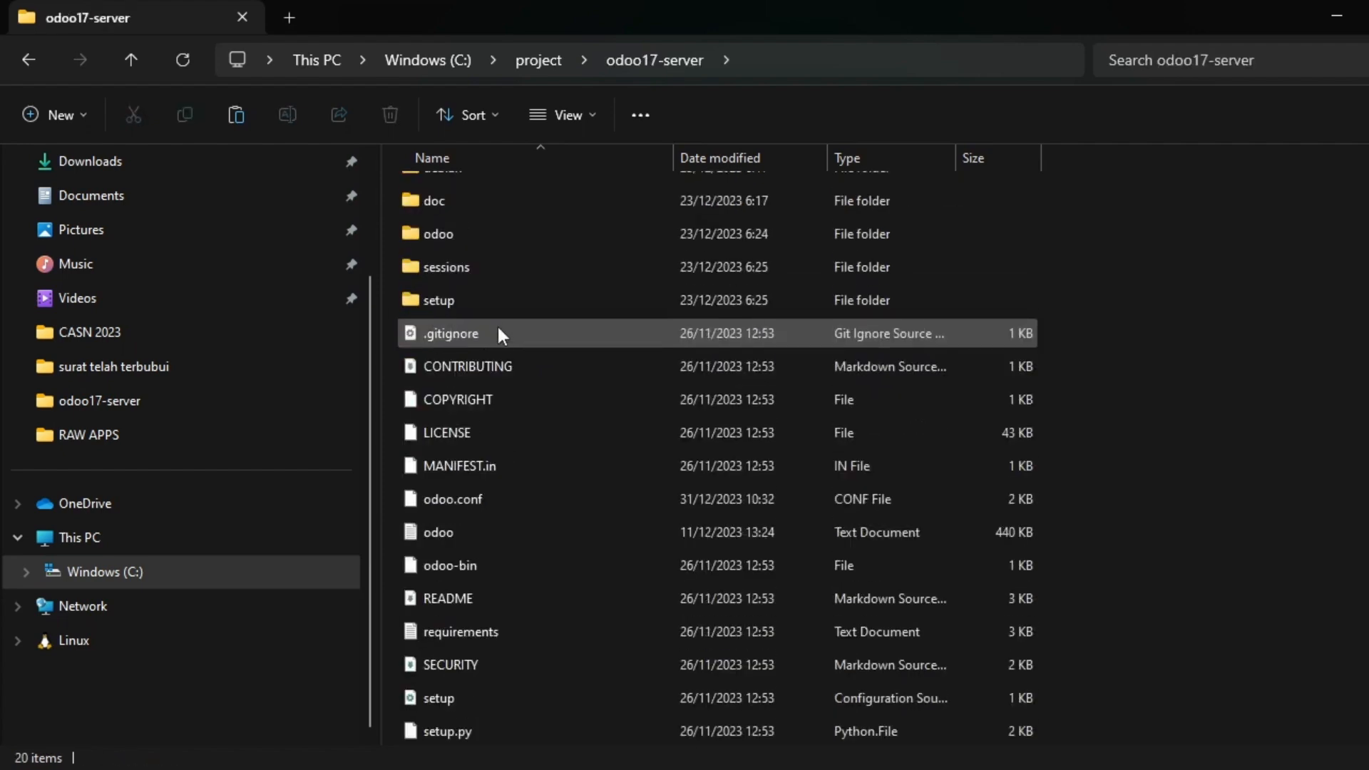
scroll(563, 388, up, 1)
scroll(567, 386, down, 1)
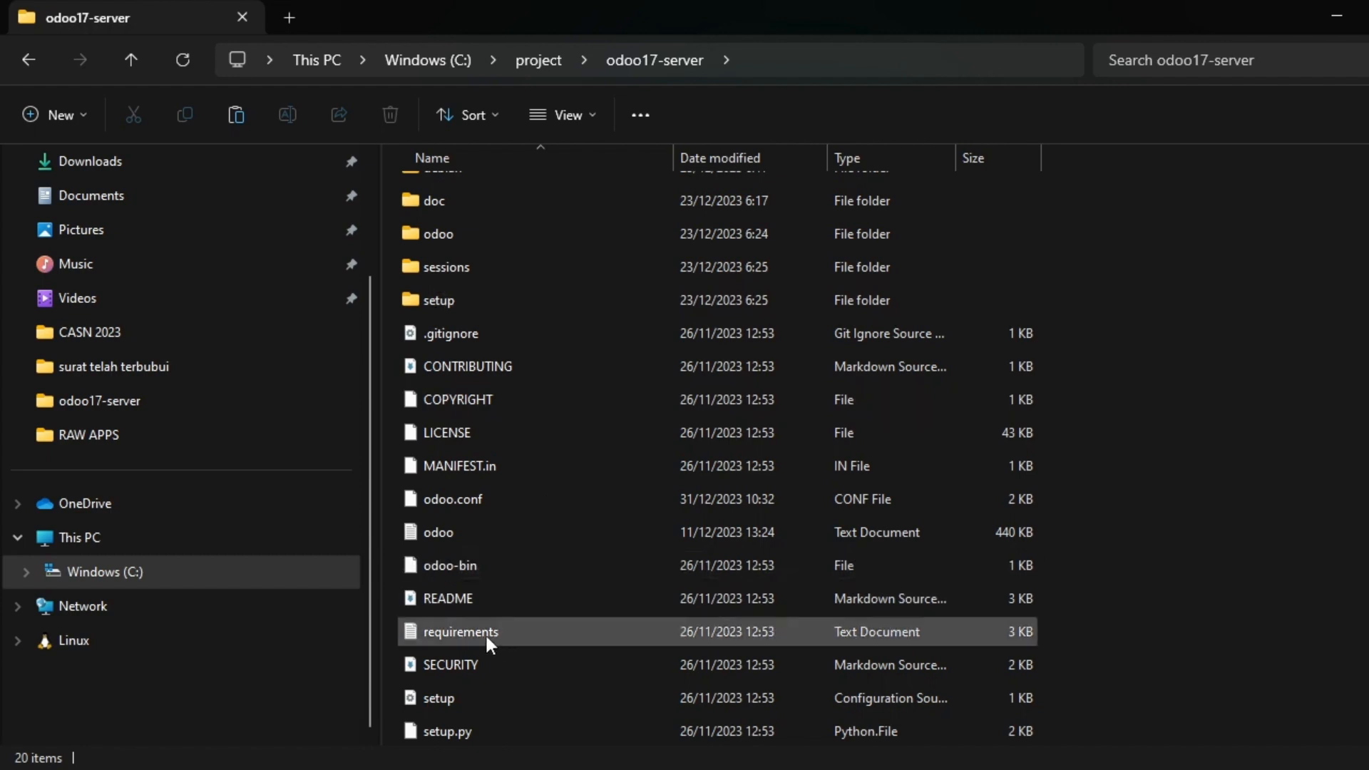
click(450, 635)
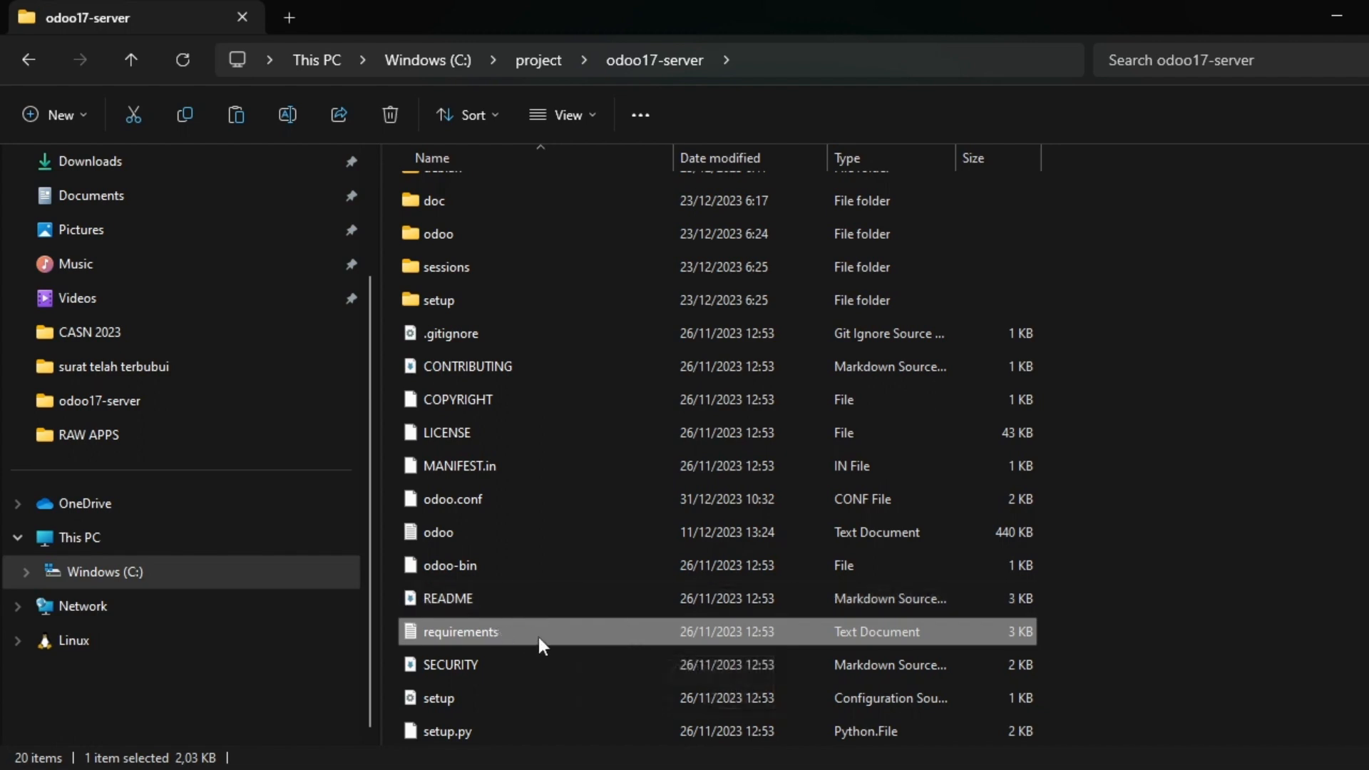
key(alt+Left)
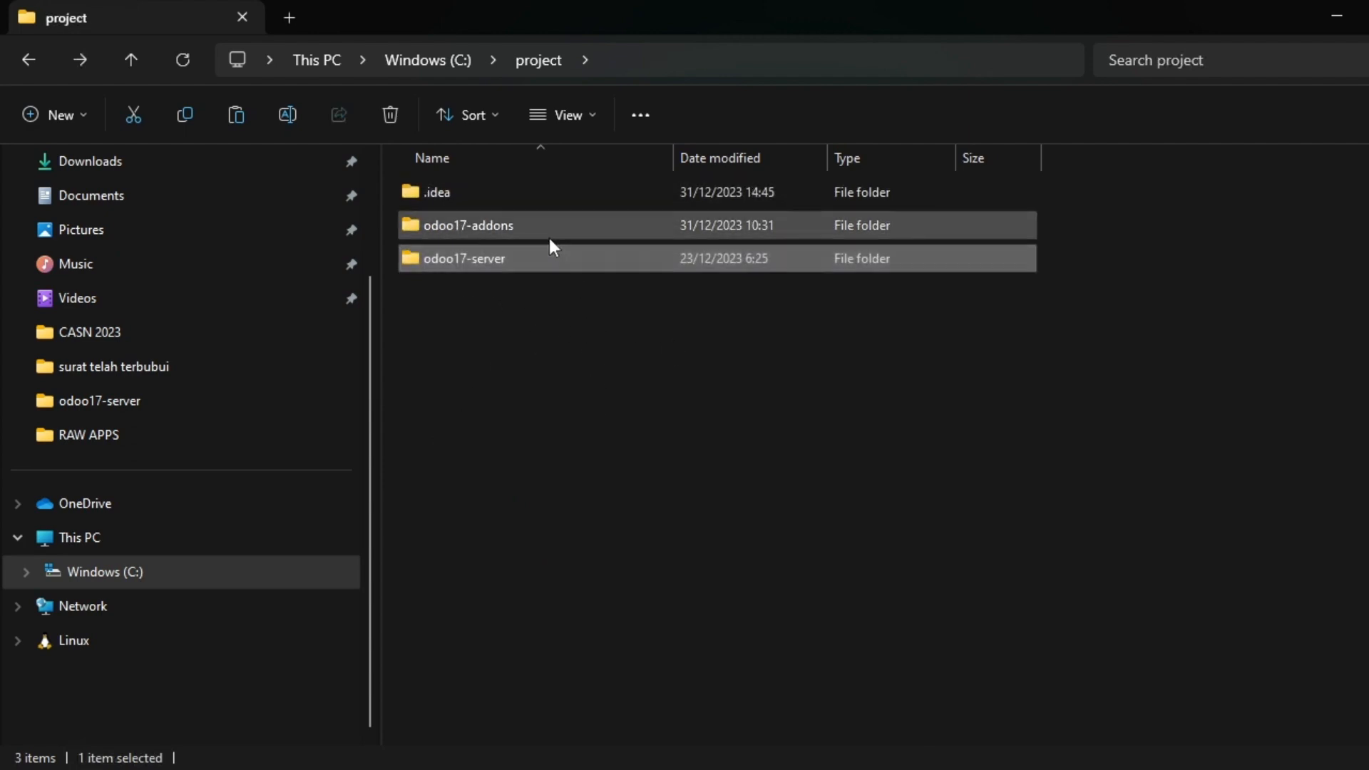
click(566, 432)
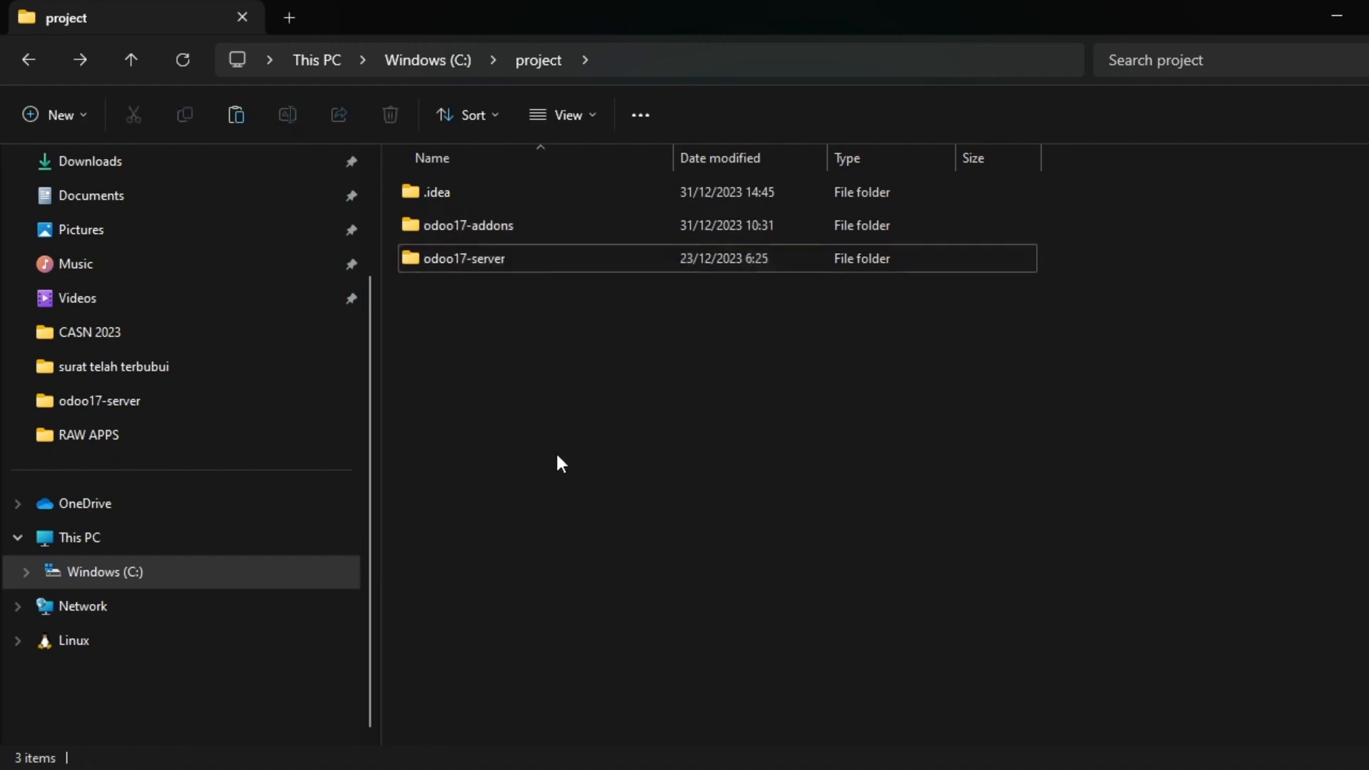
key(alt+Tab)
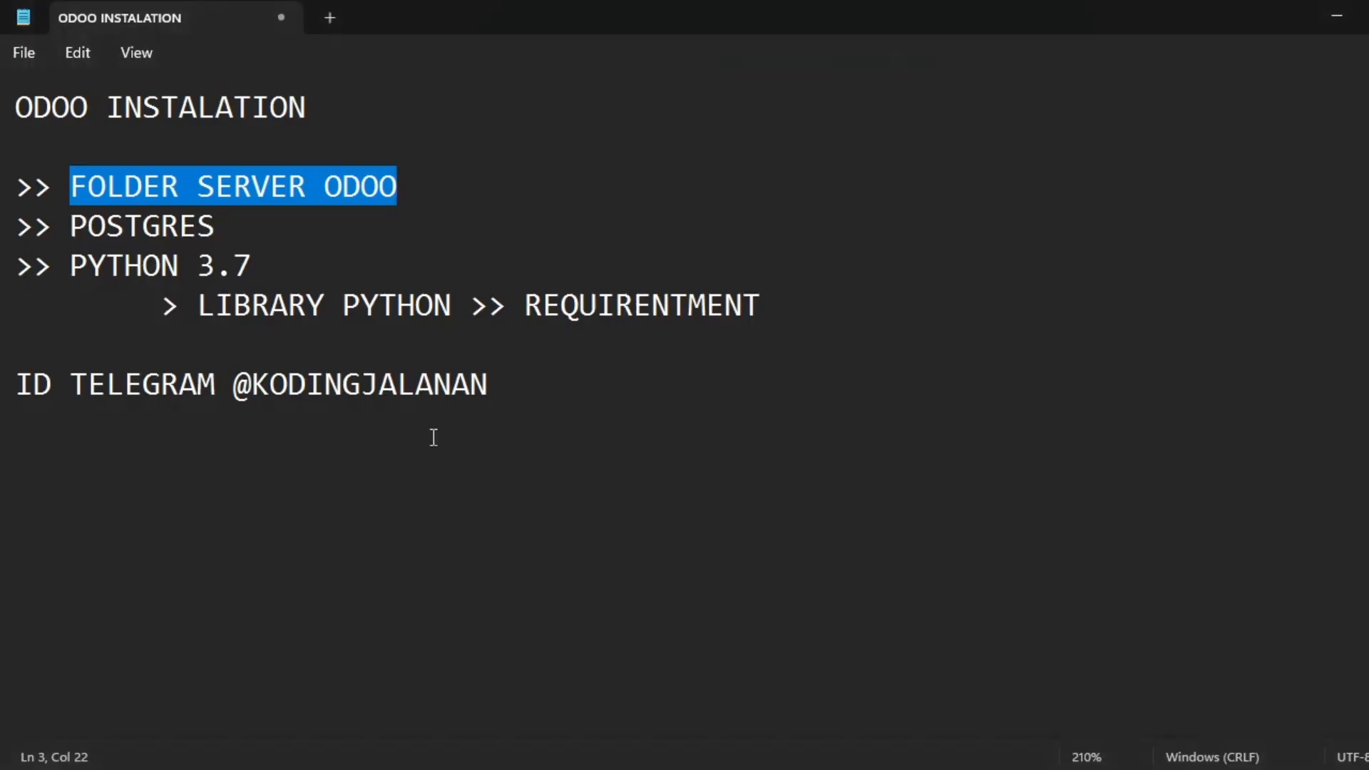
Select POSTGRES in the notes, then bring up Windows Start search.
double_click(93, 228)
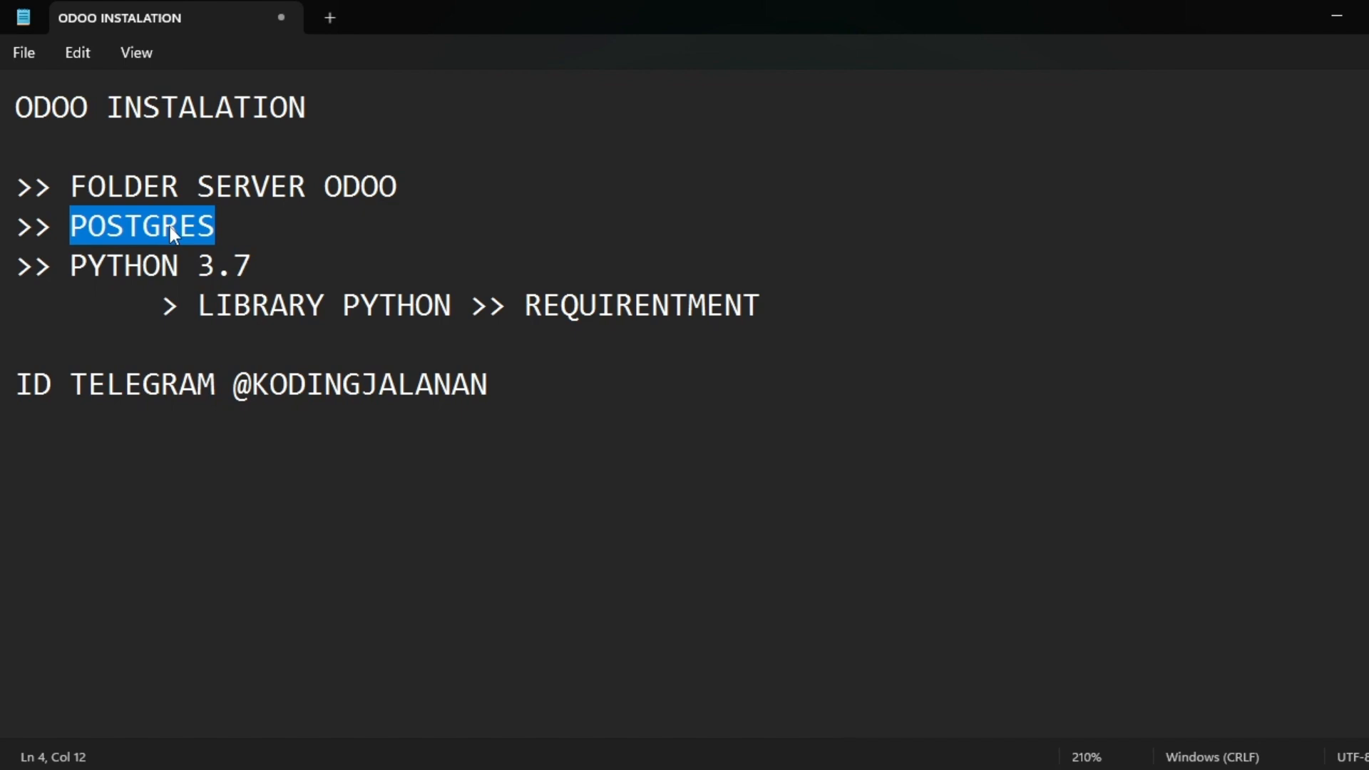
click(890, 482)
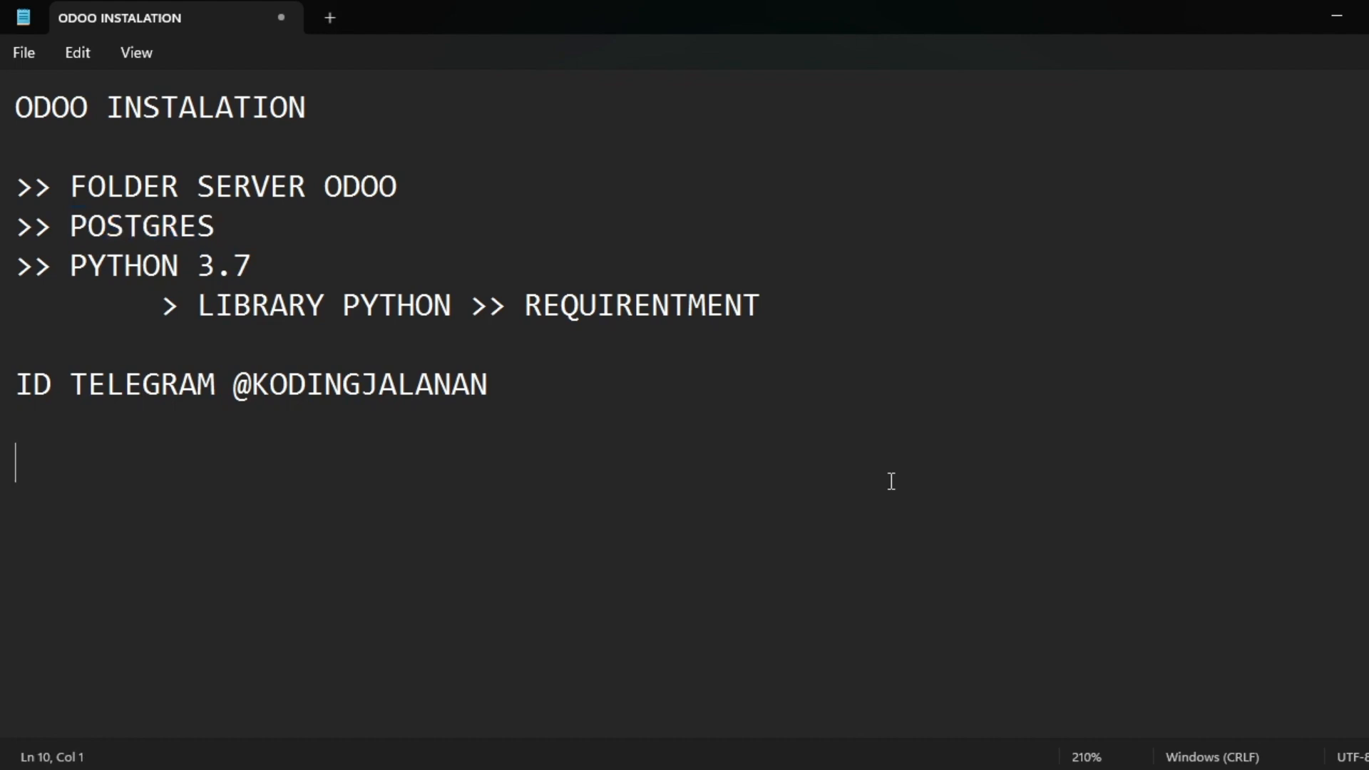
key(super)
Search for 'pga' and launch pgAdmin 4 from the results.
text(pga)
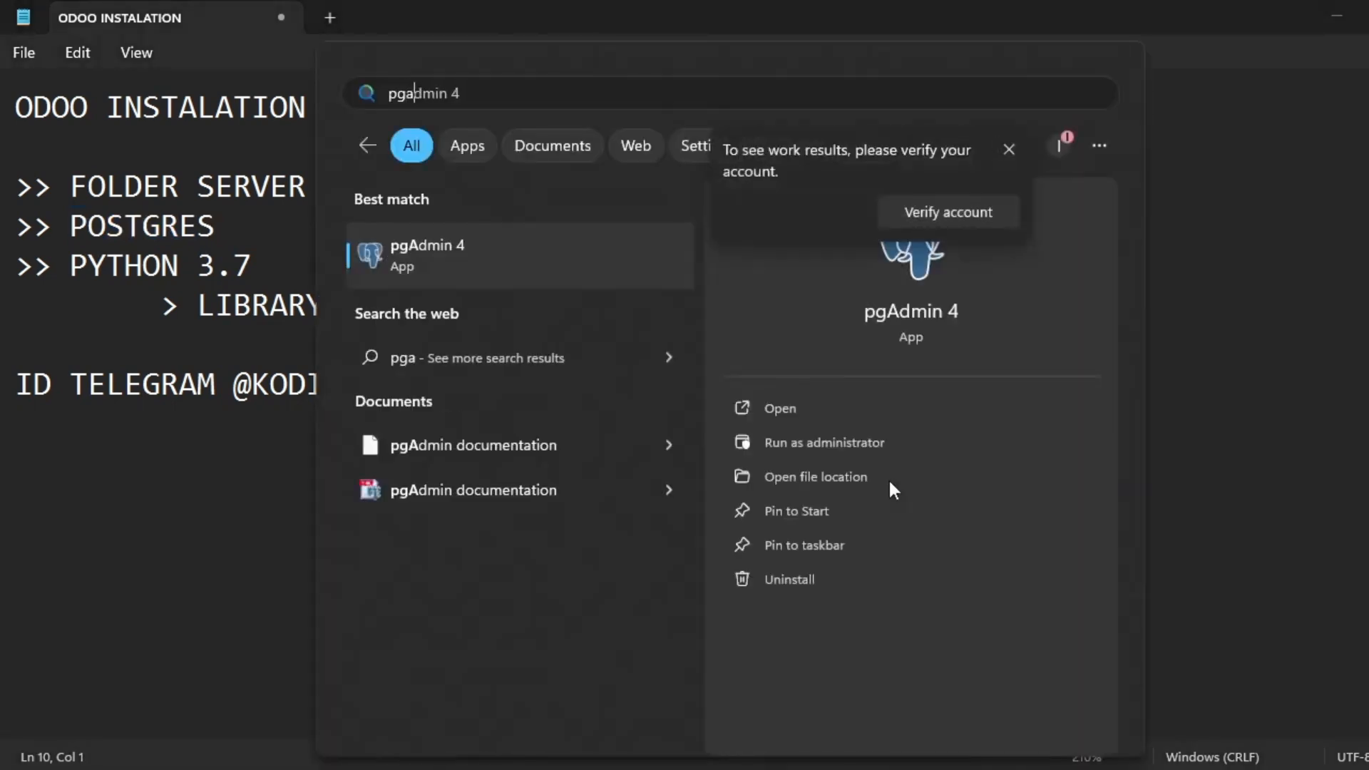
key(Return)
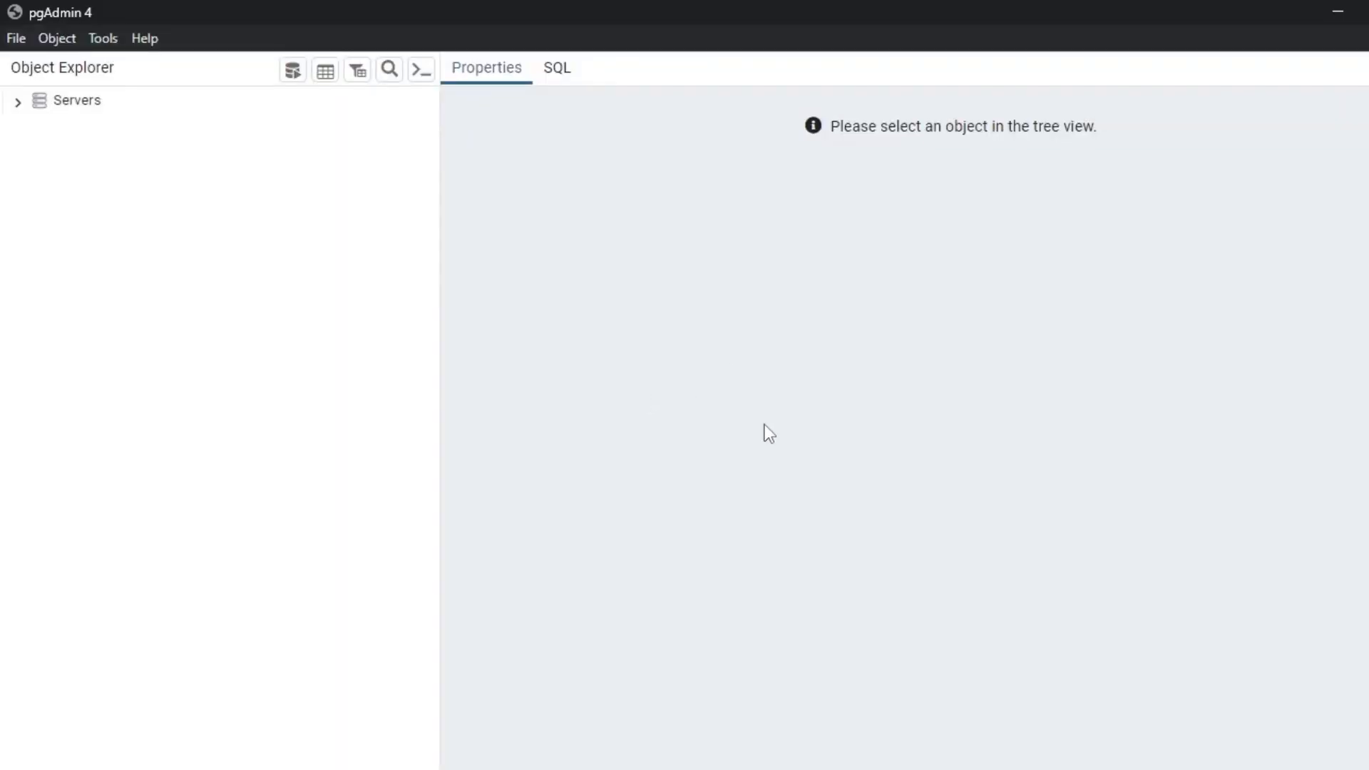
Expand Servers and connect to PostgreSQL 12 using the postgres password.
click(71, 109)
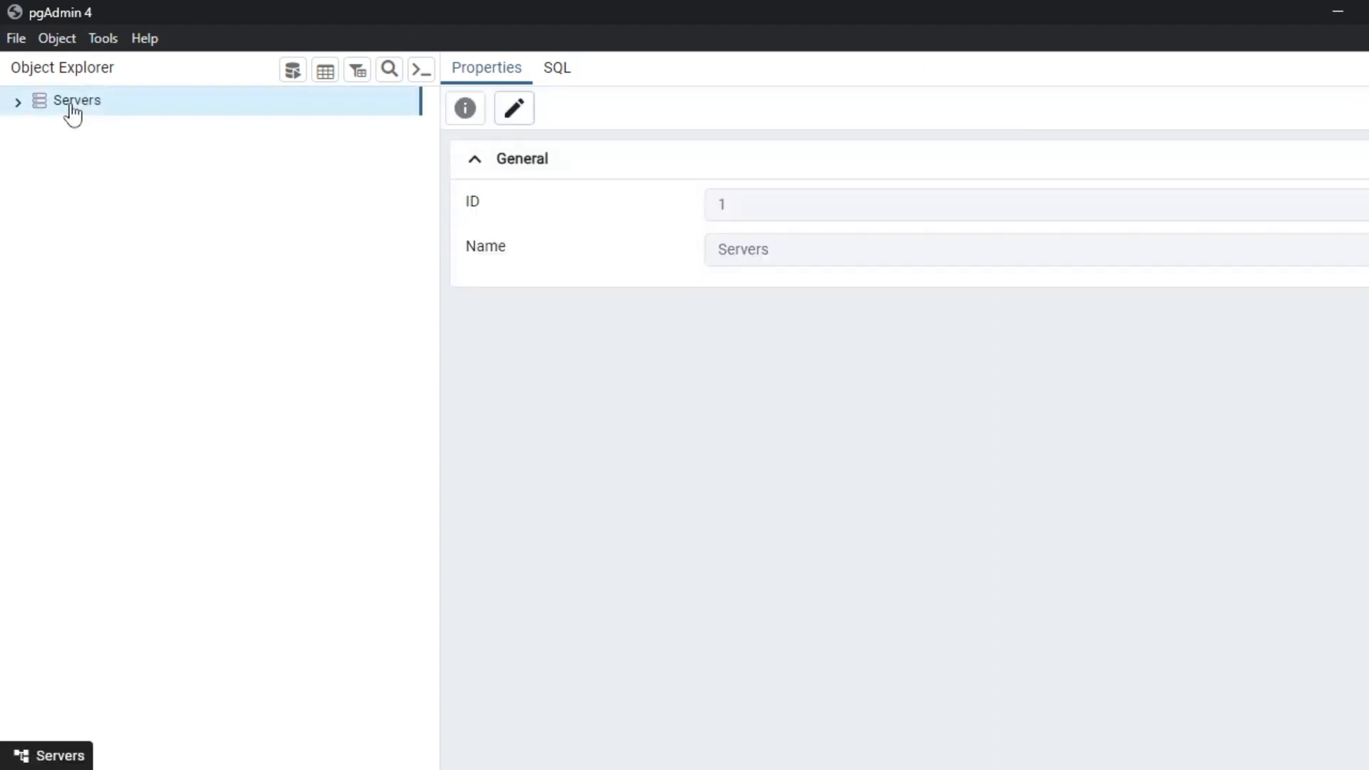
double_click(72, 109)
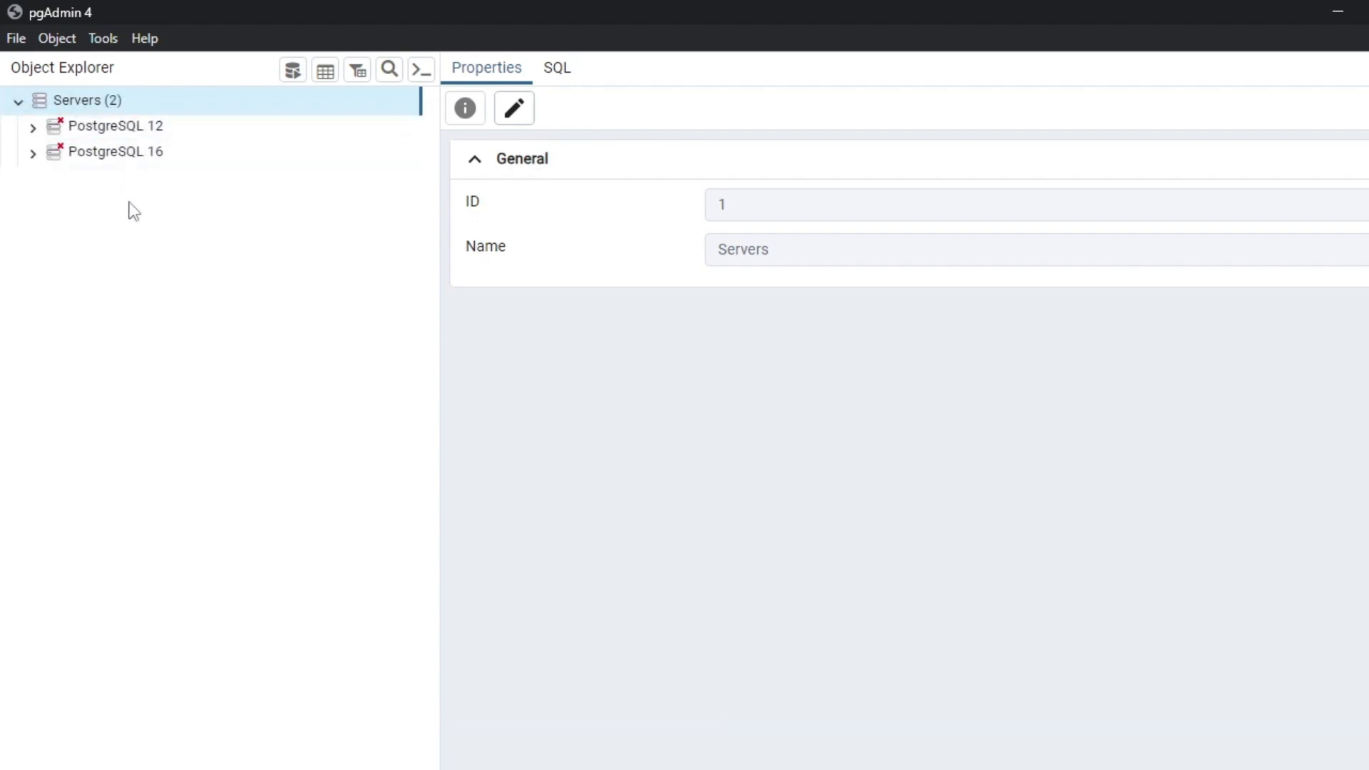
click(118, 128)
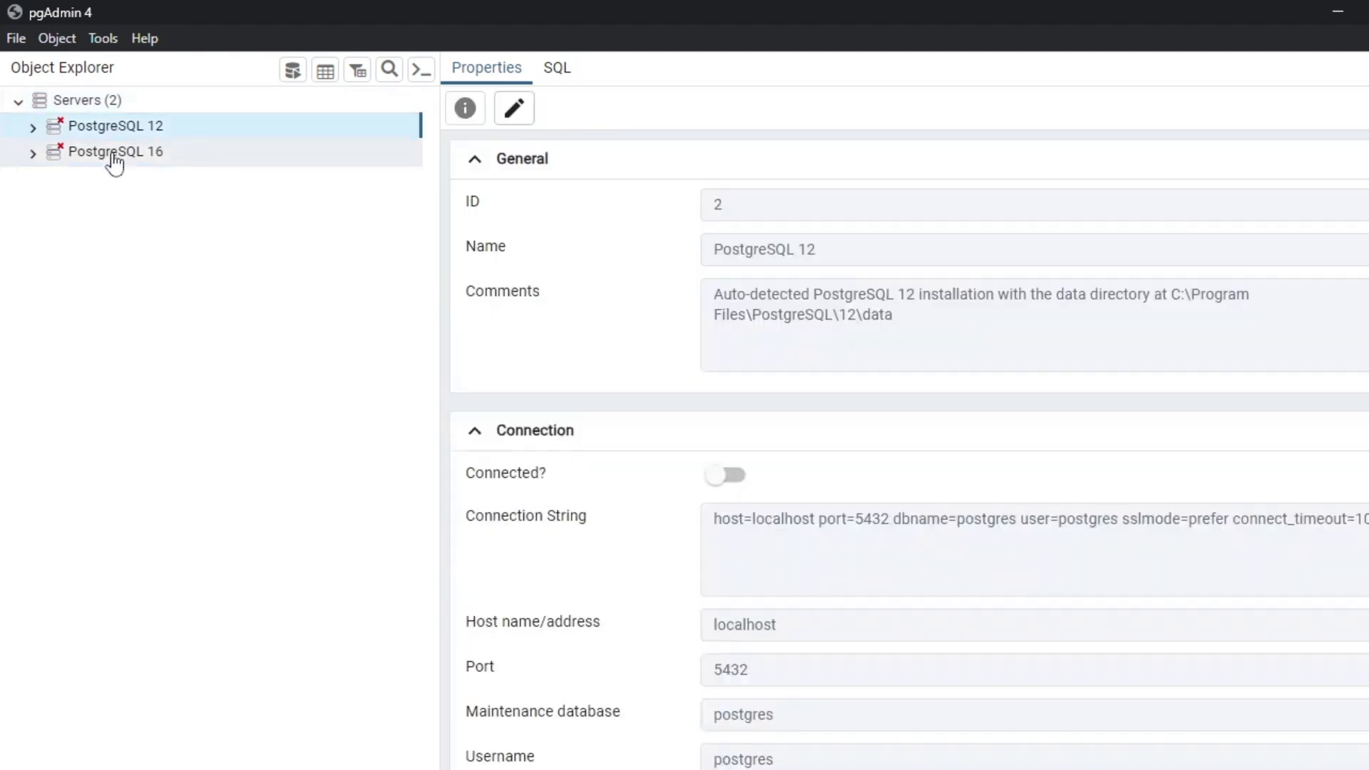
click(114, 154)
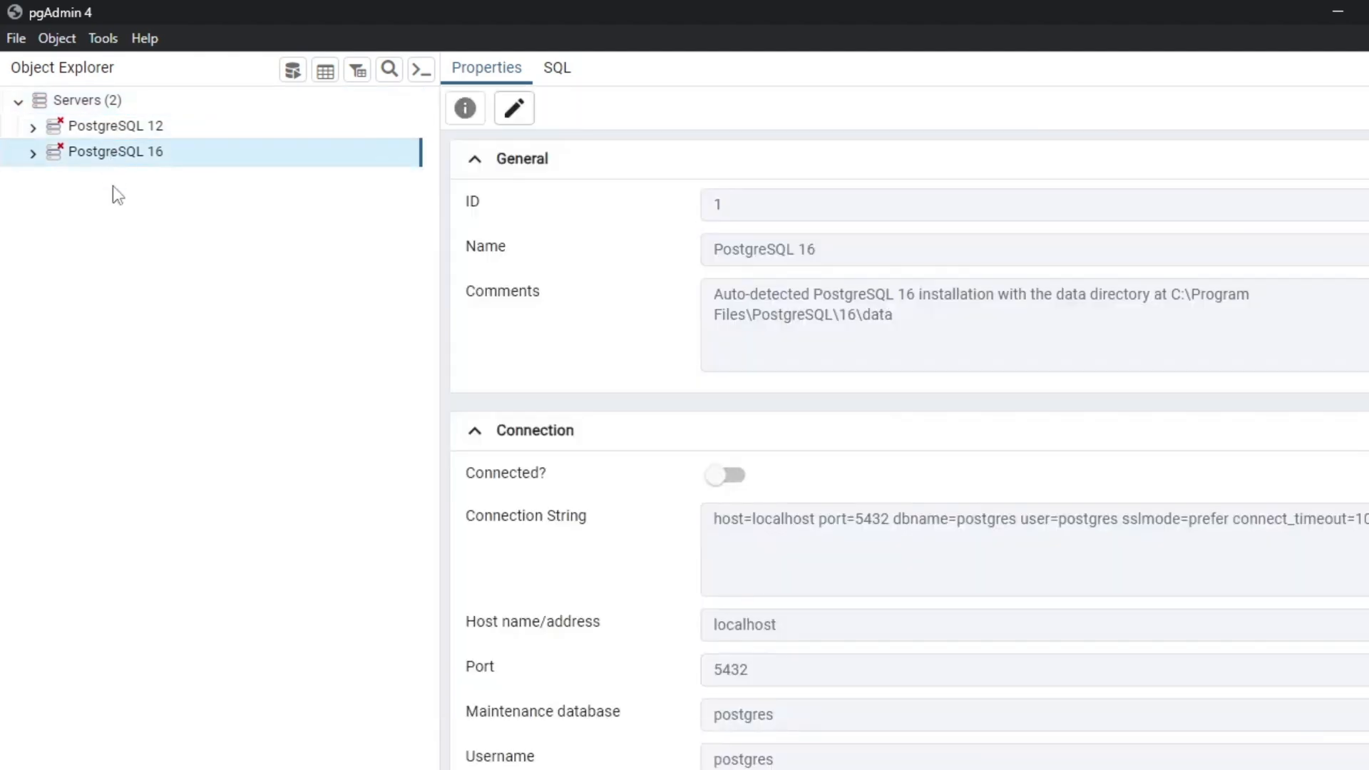
double_click(112, 134)
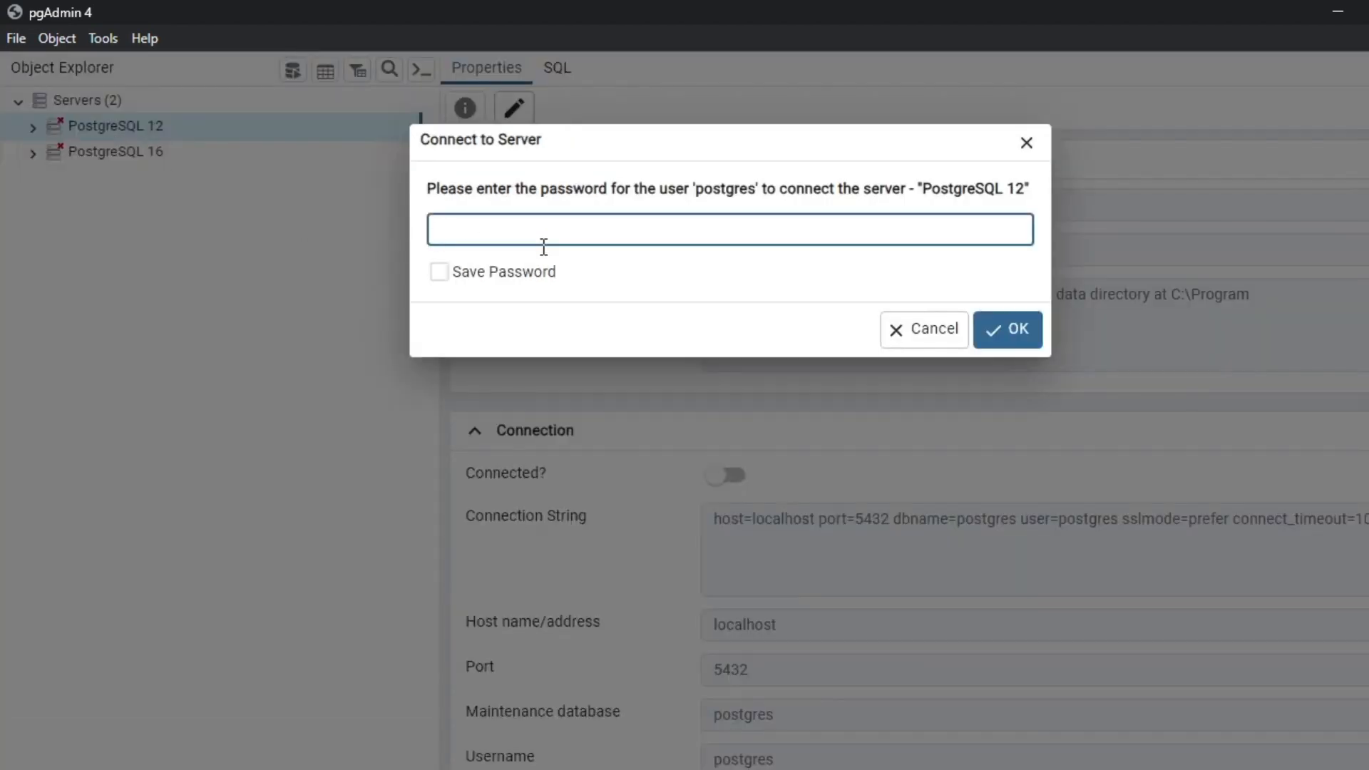
text(1234)
click(1022, 338)
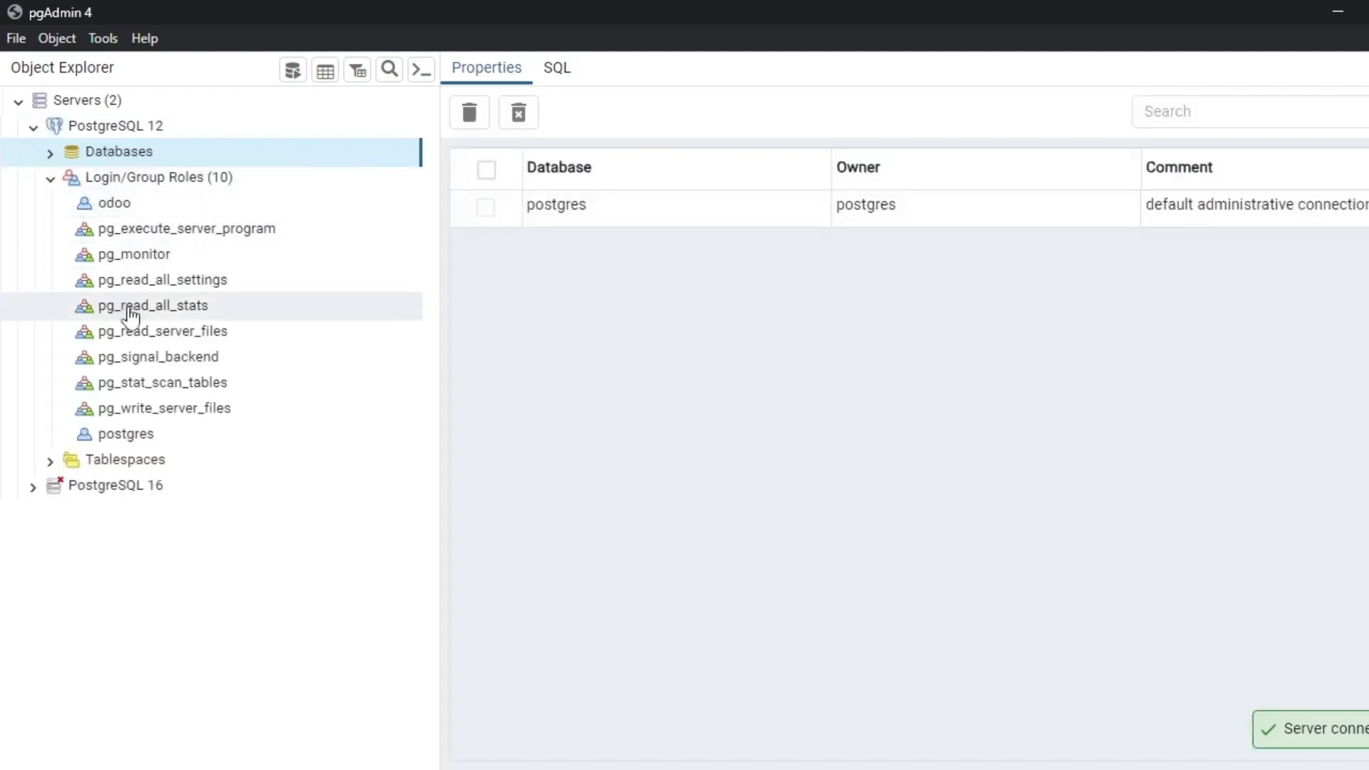
right_click(131, 204)
Delete the existing odoo login role and refresh the Login/Group Roles list.
click(175, 252)
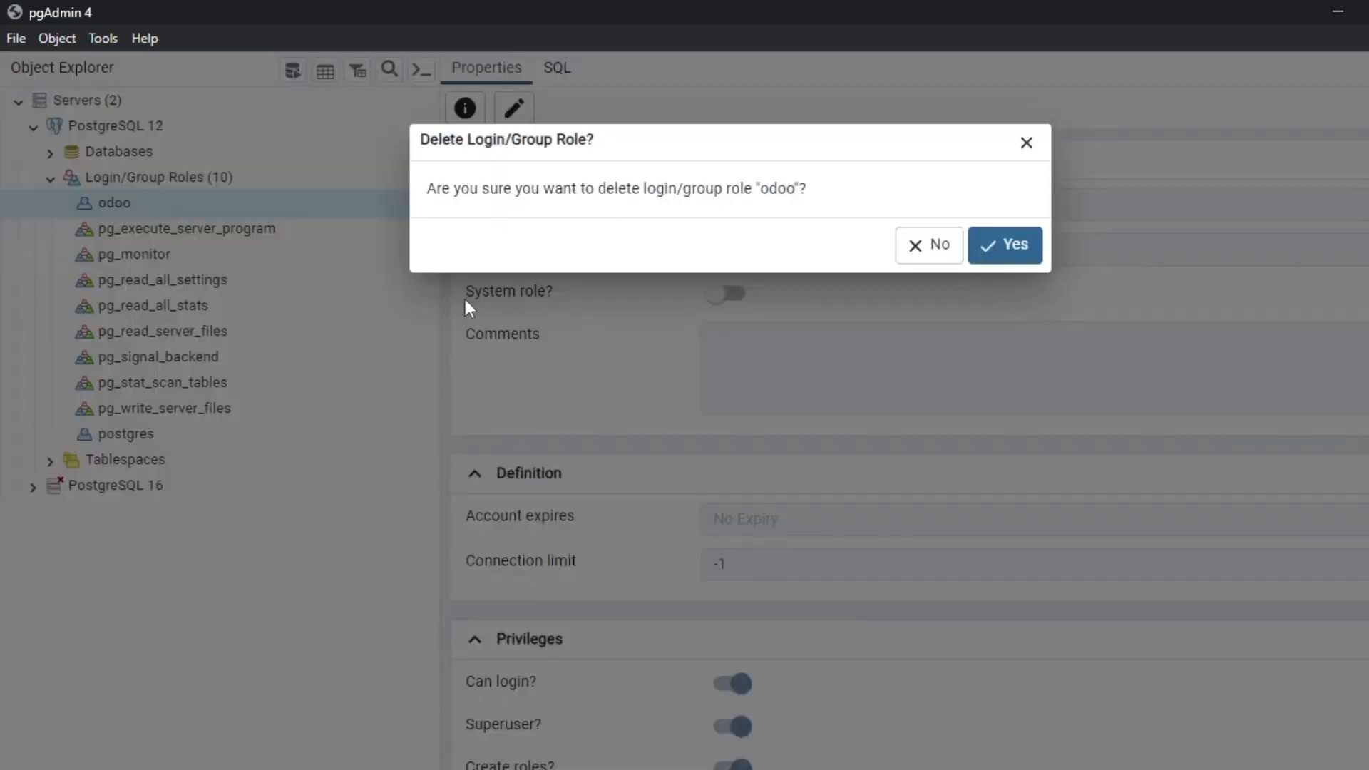
click(1016, 246)
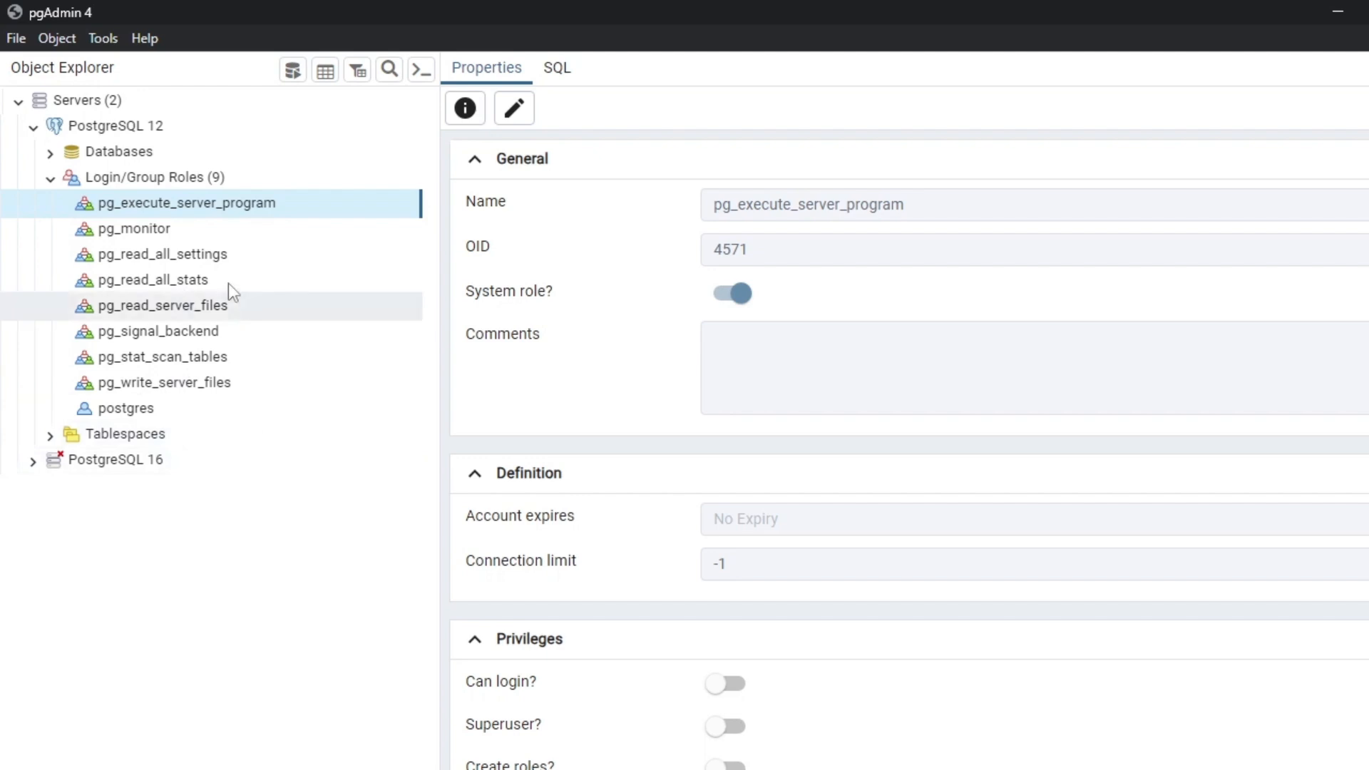
click(48, 182)
click(49, 181)
click(50, 182)
Inspect the postgres database under Databases, then show the Login/Group Roles table.
click(50, 152)
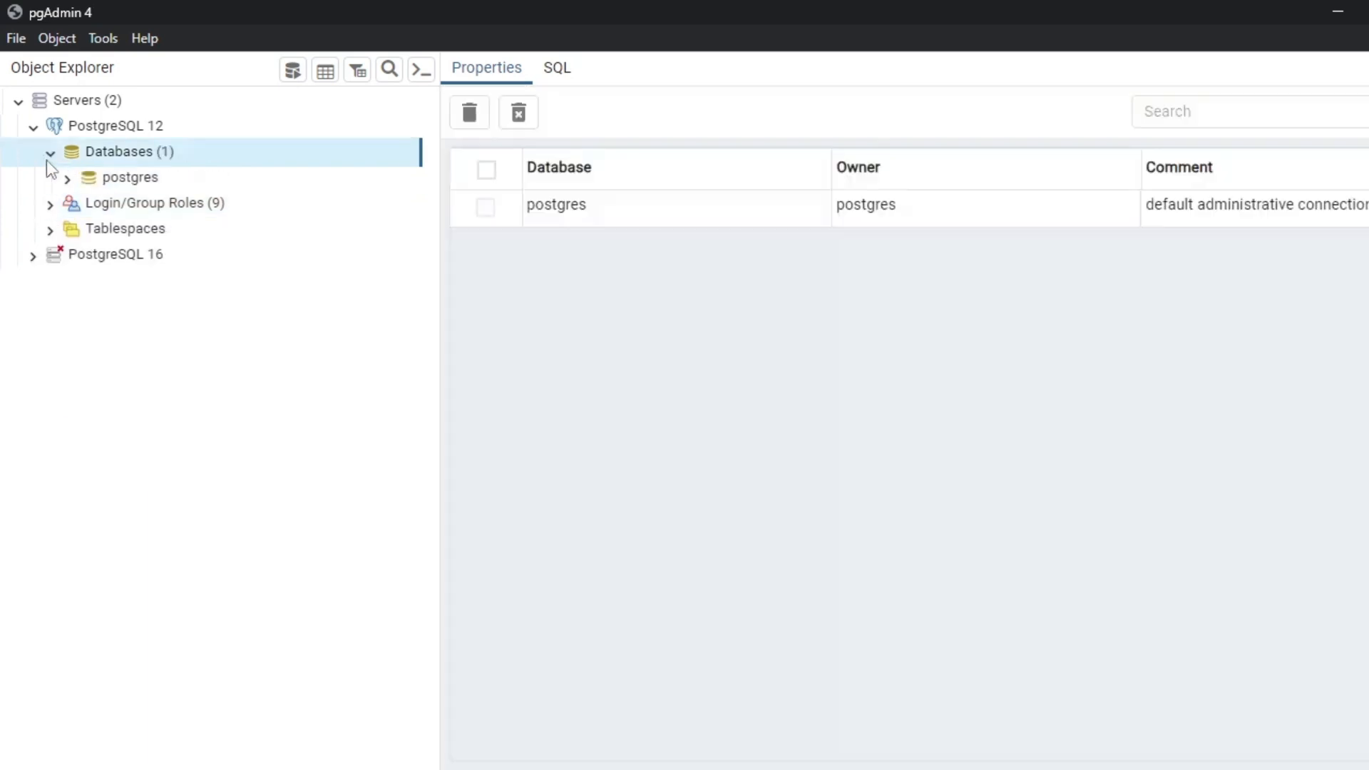
click(128, 179)
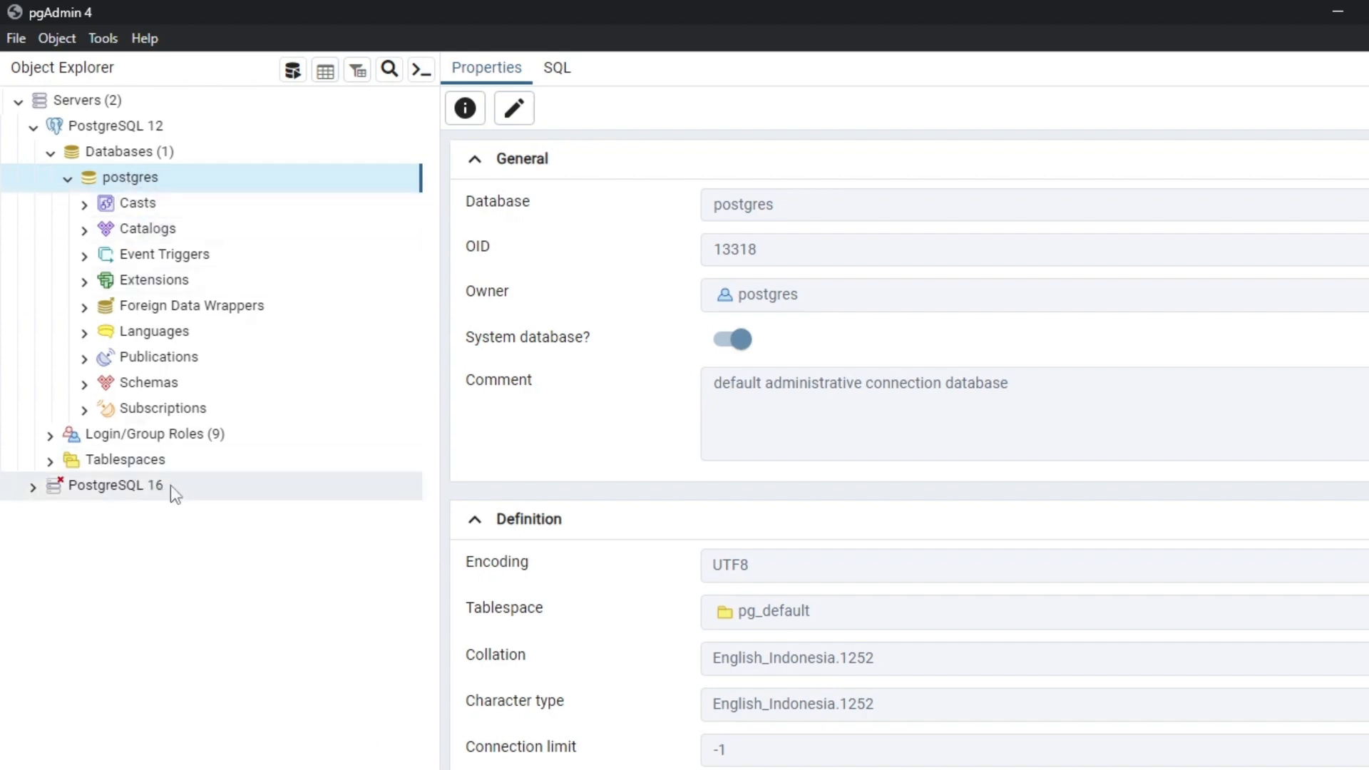
click(67, 178)
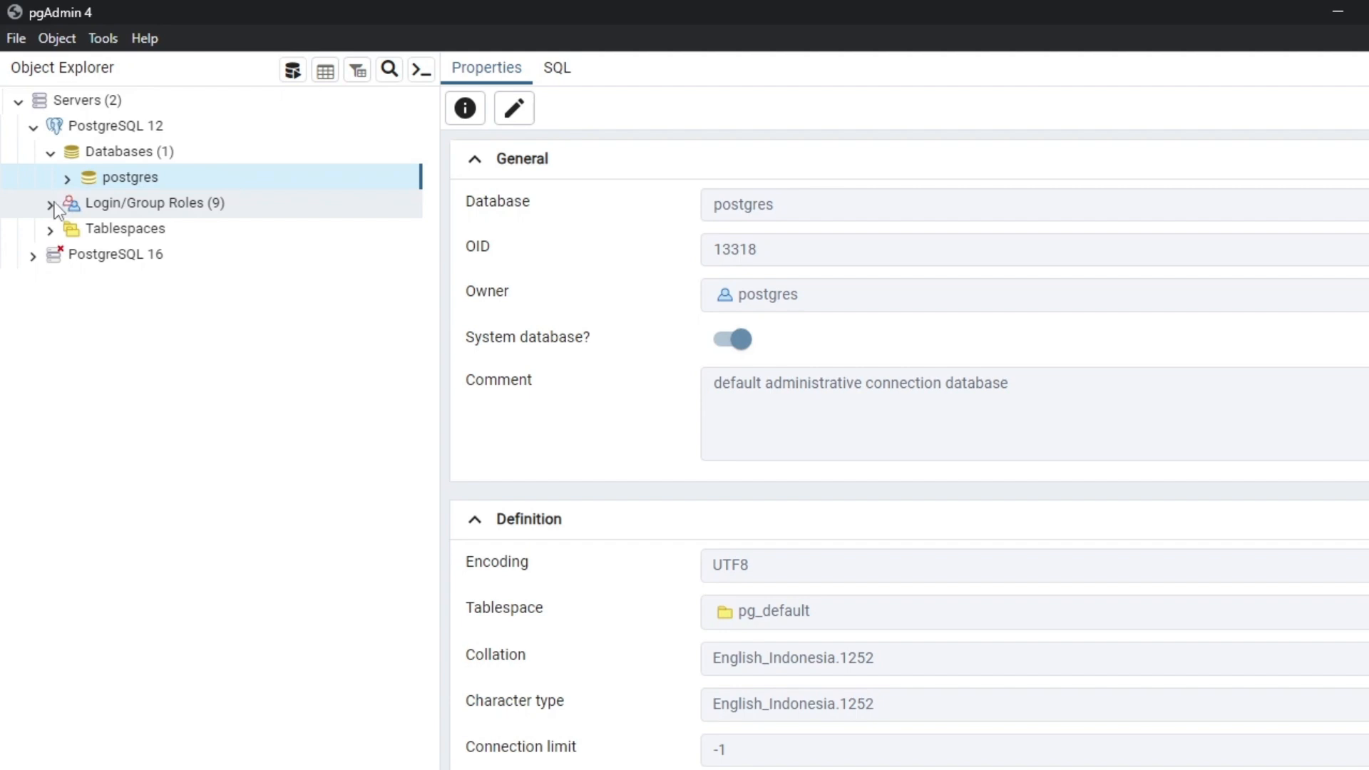
click(52, 204)
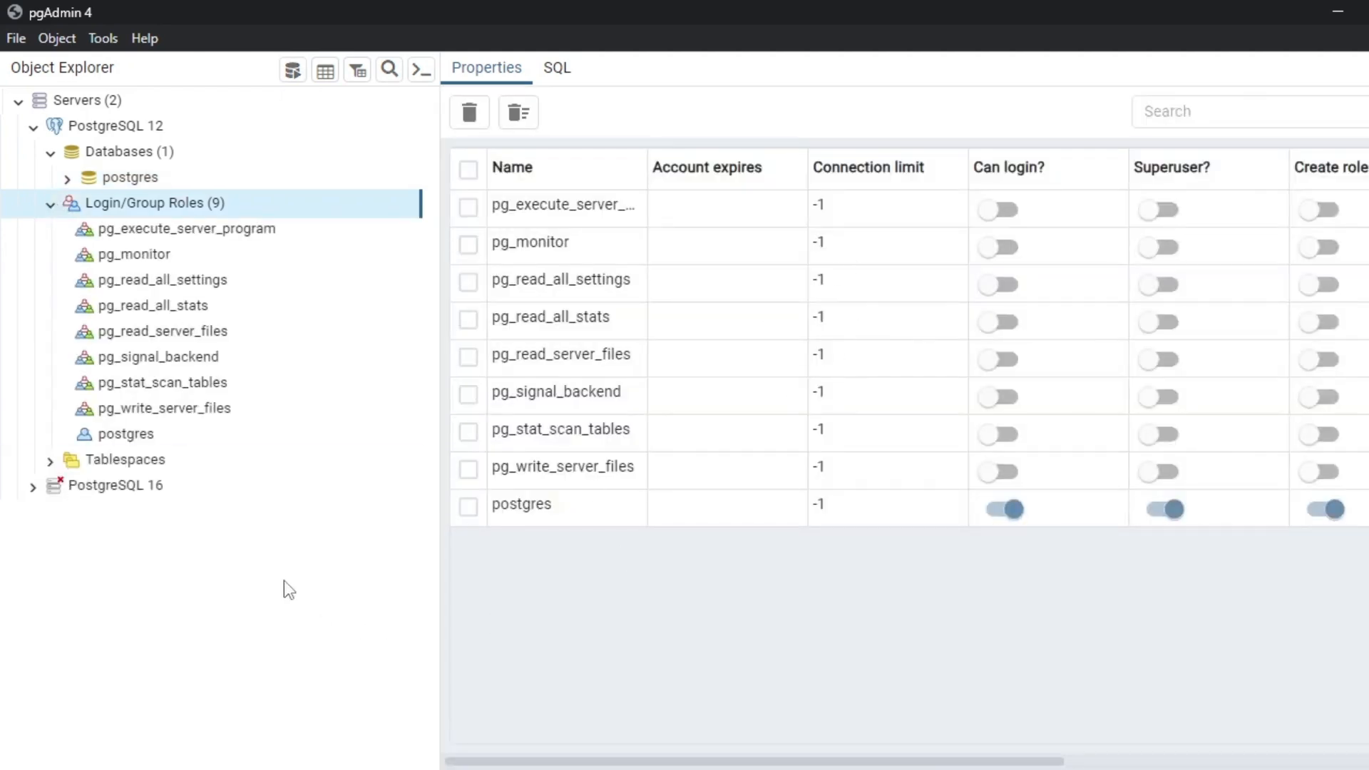
Create a new login/group role named odoo and set its password.
right_click(178, 211)
mouse_move(240, 232)
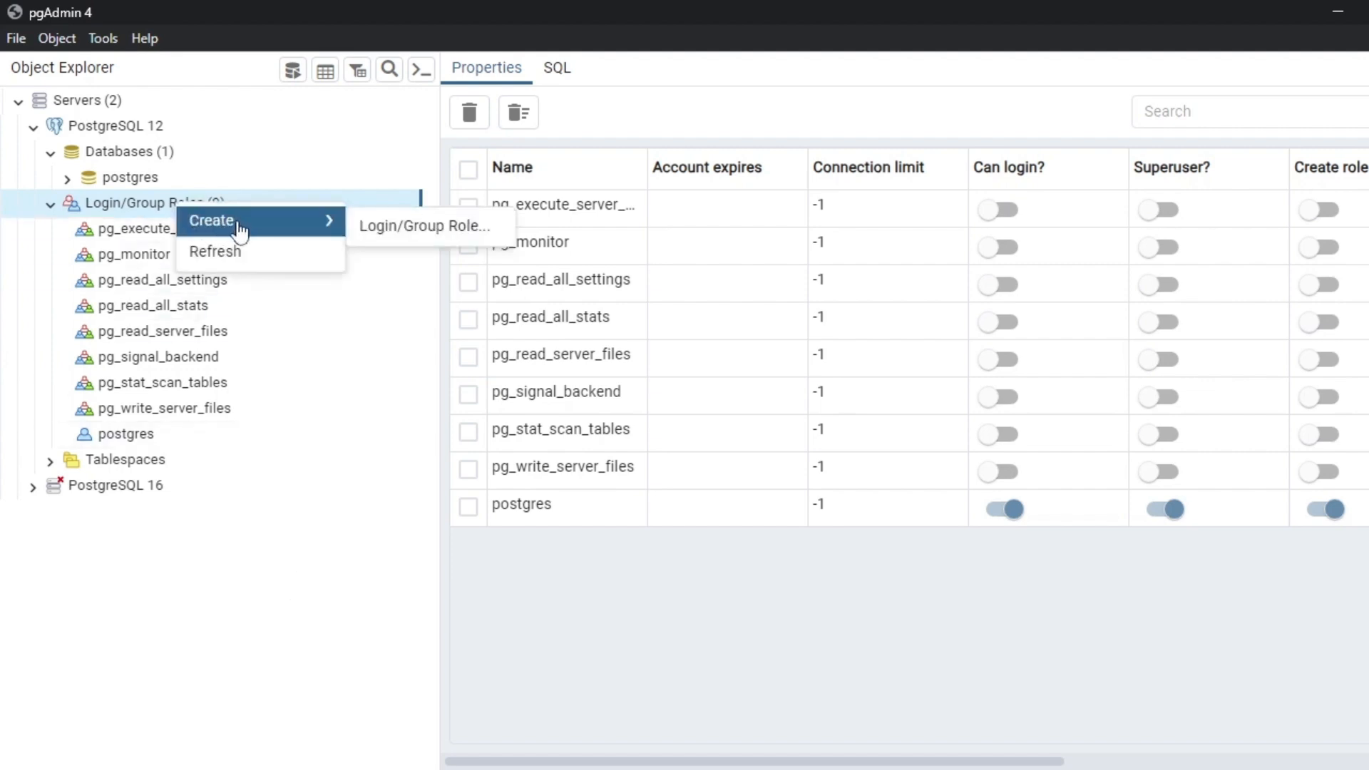
click(378, 228)
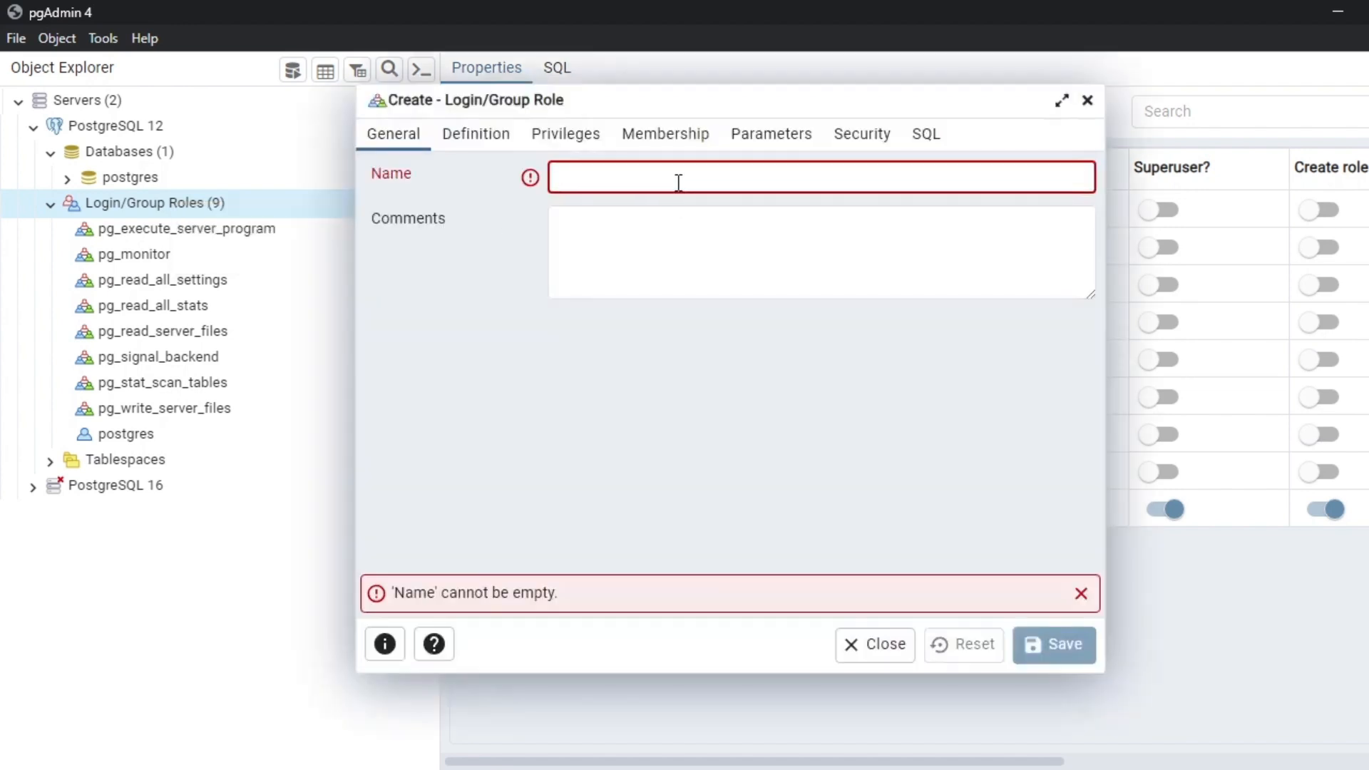
text(odoo)
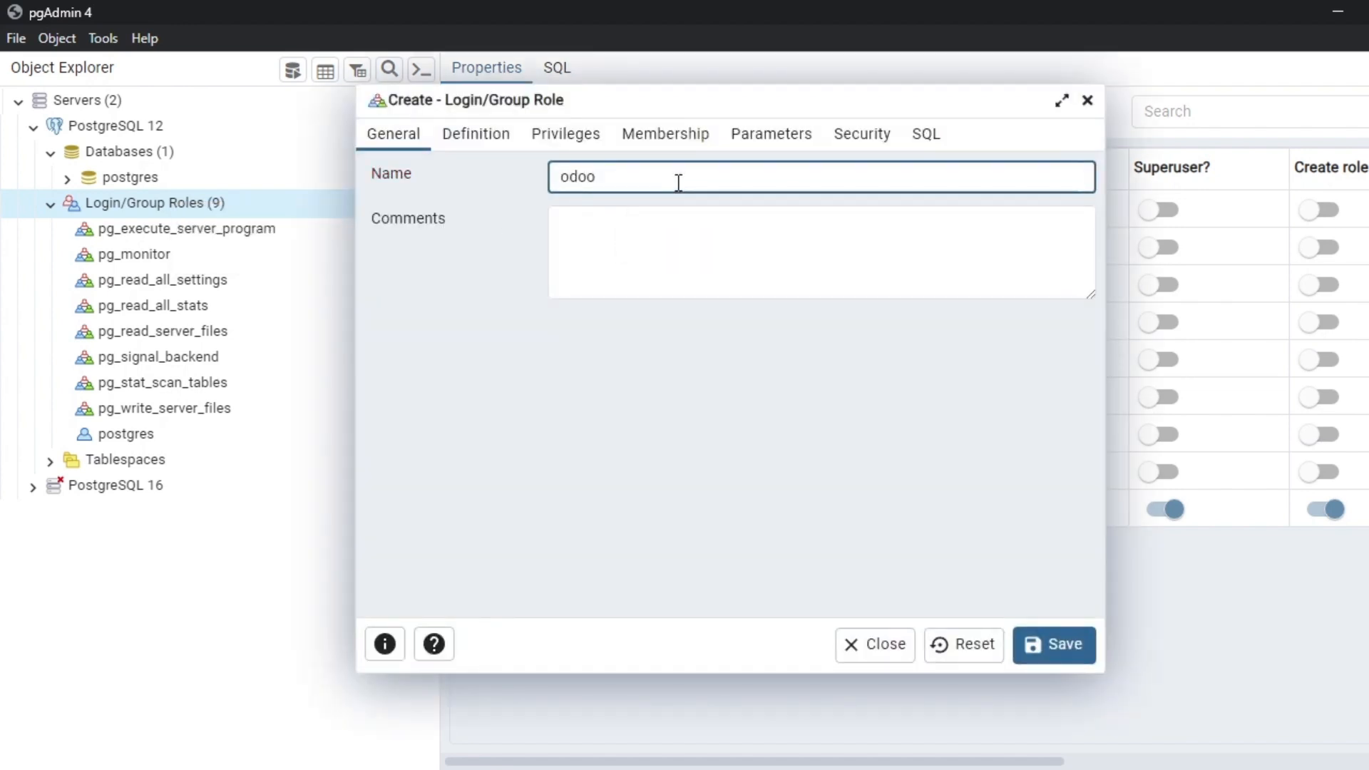
click(489, 141)
click(637, 179)
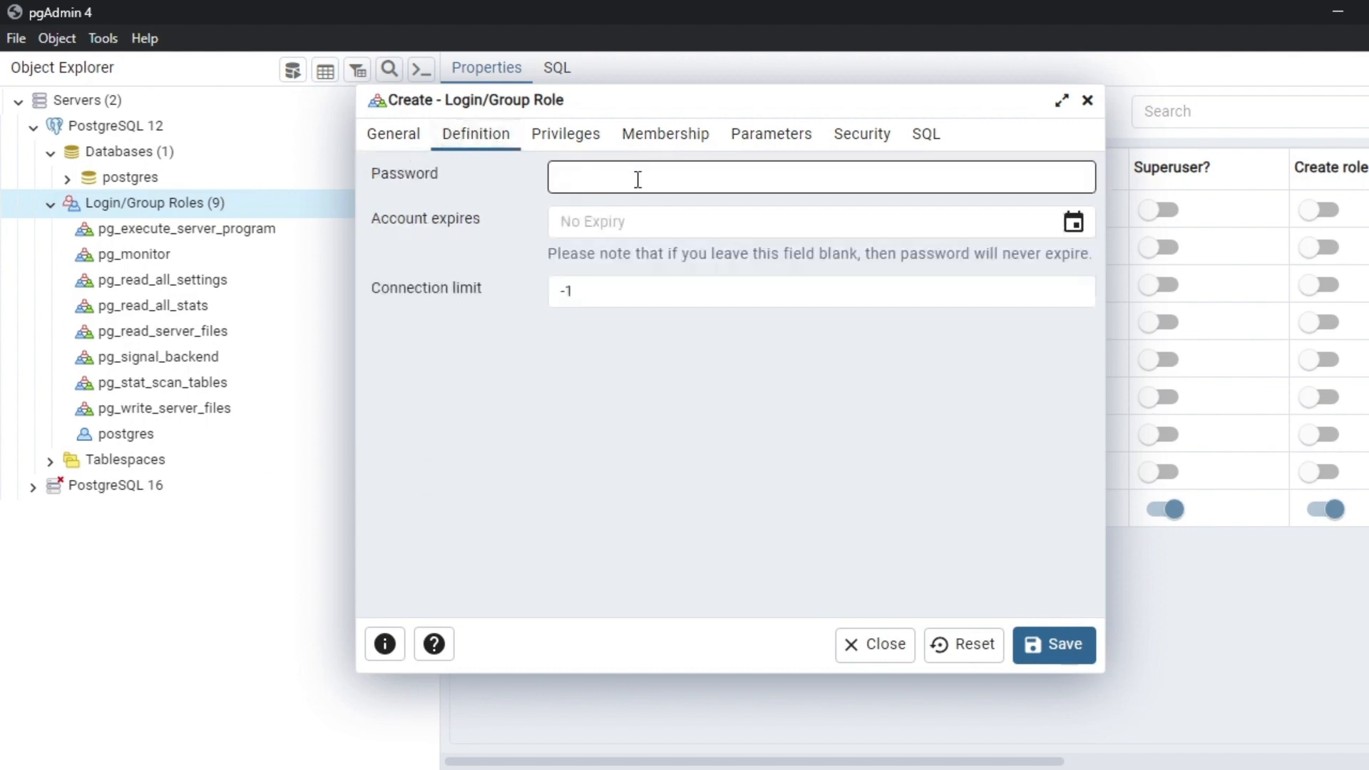
text(odoo)
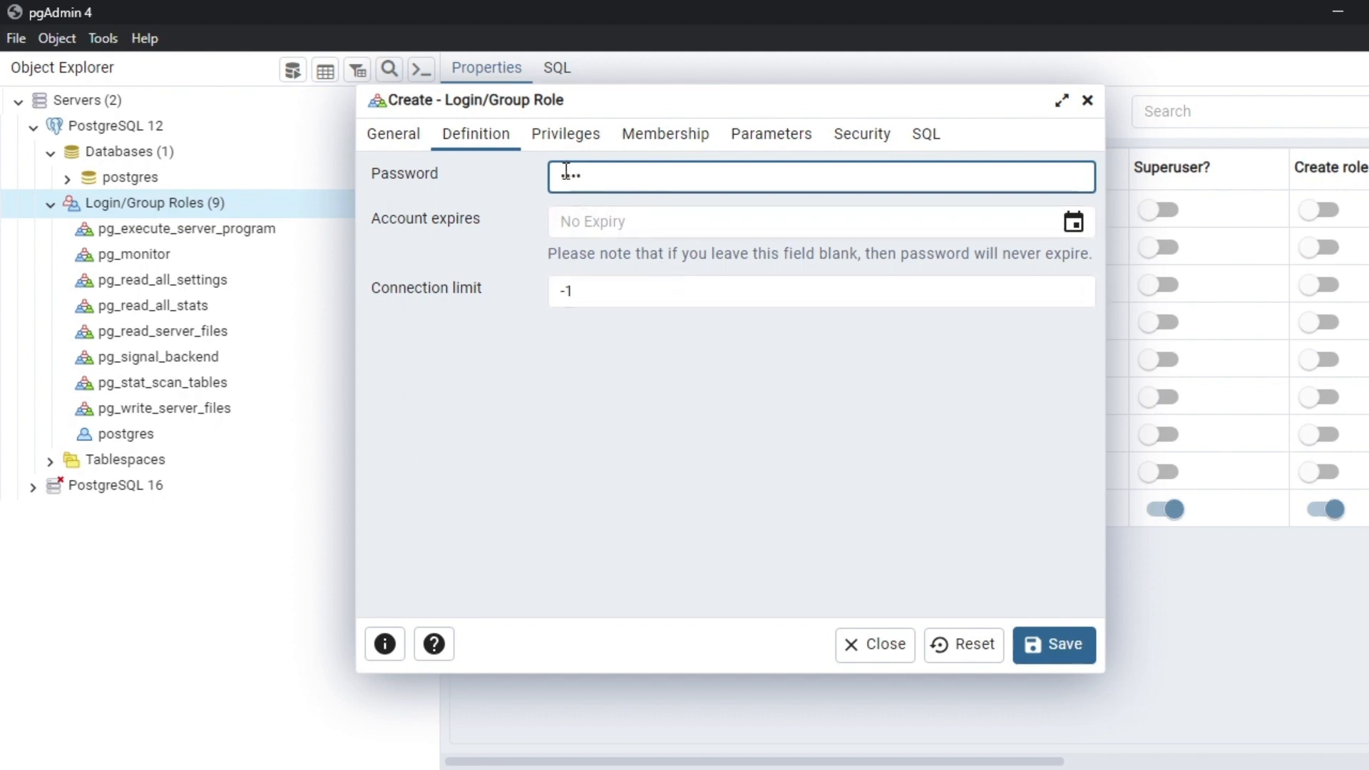
Enable login, superuser, create roles, create databases and replication privileges for odoo.
click(571, 137)
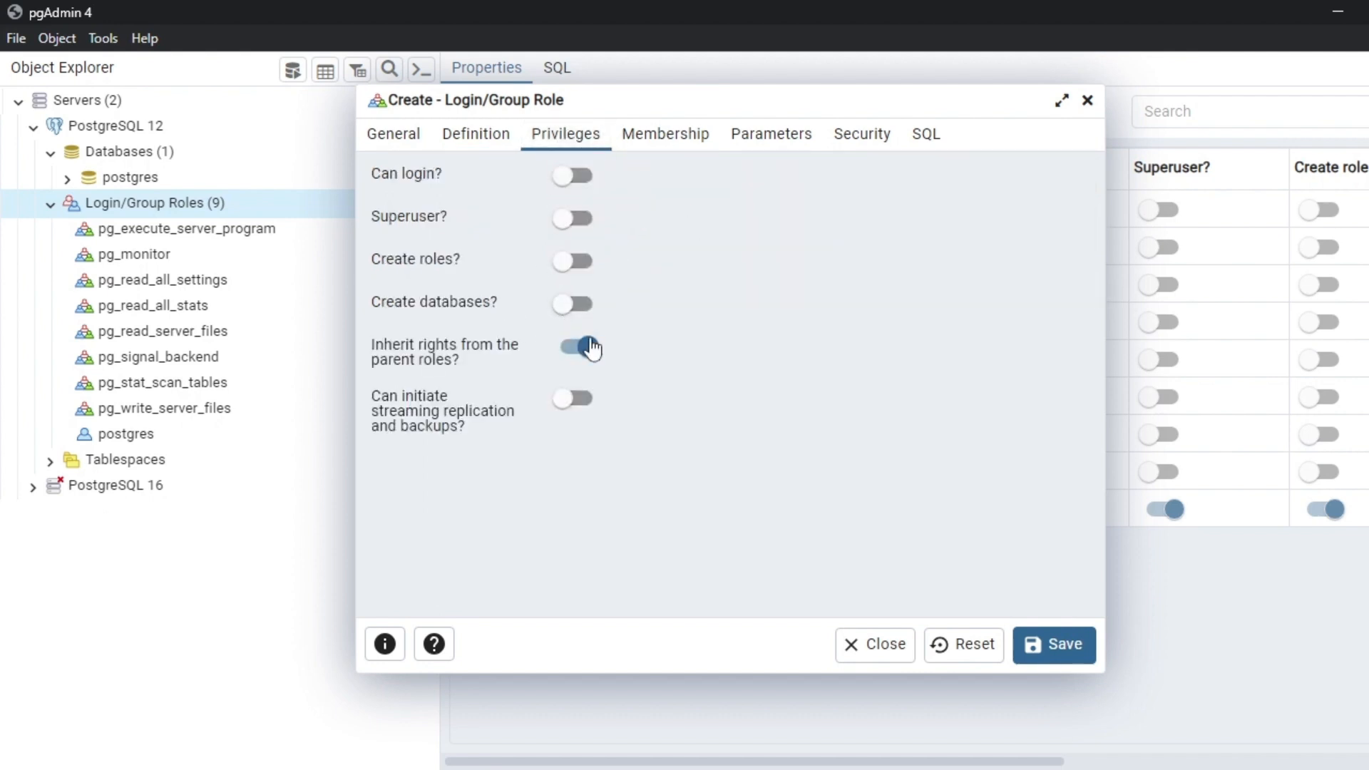
click(574, 175)
click(577, 218)
click(577, 261)
click(578, 304)
click(575, 398)
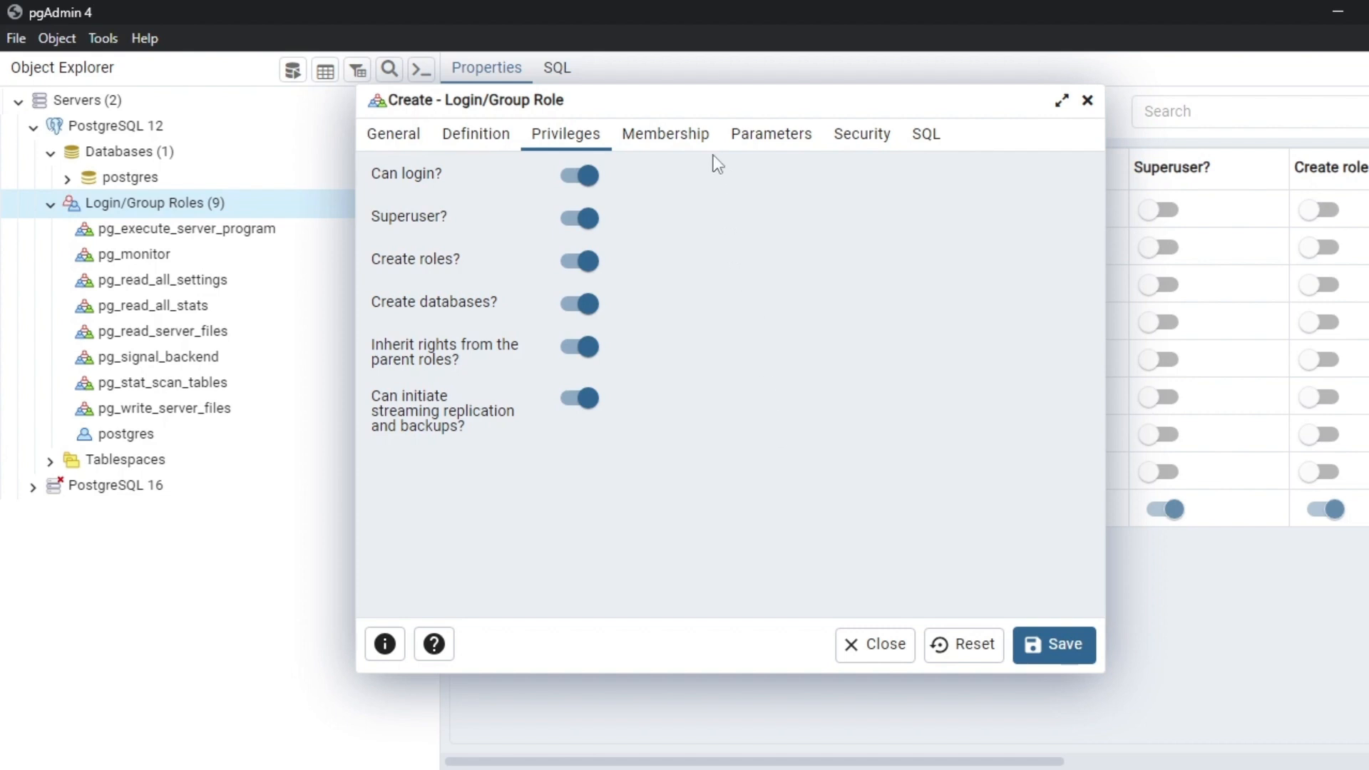
Review the Membership, Parameters, Security and SQL tabs, then recheck the role name odoo.
click(692, 146)
click(802, 143)
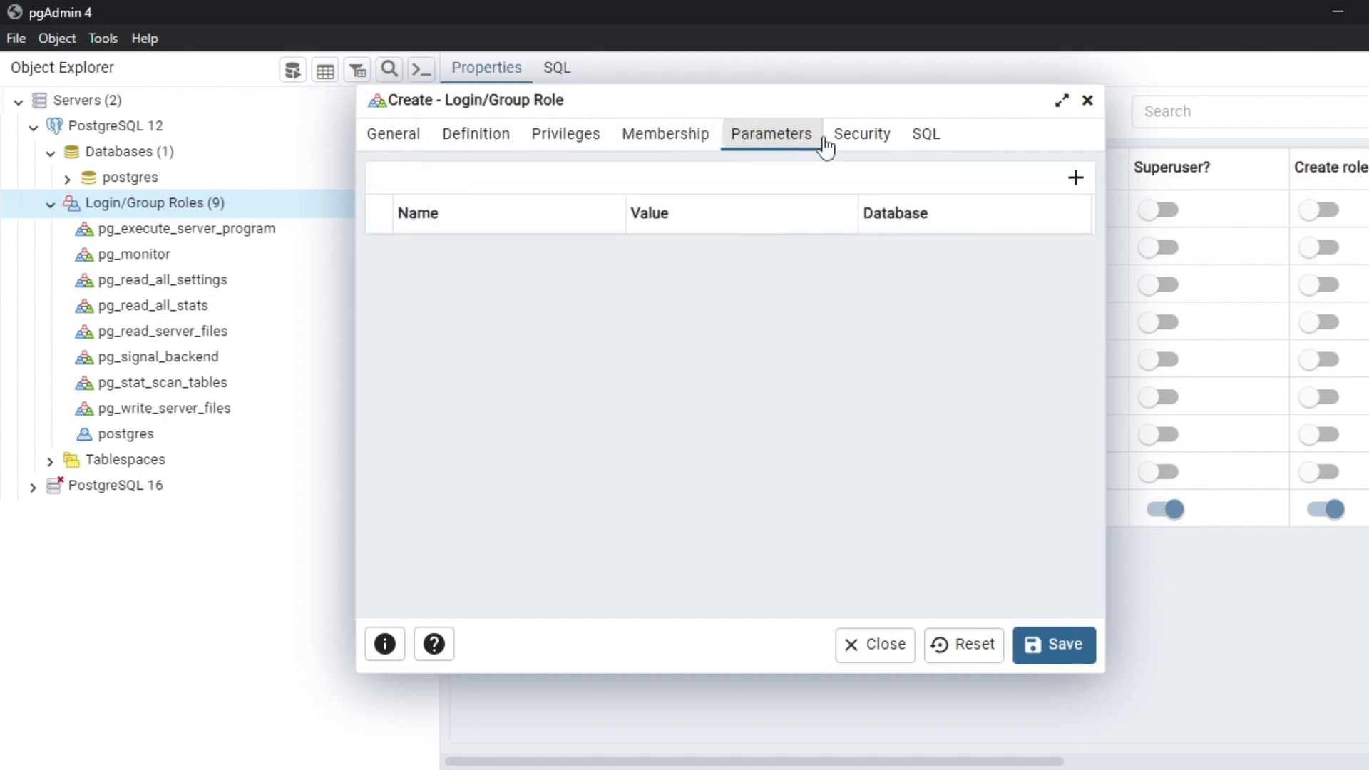
click(856, 142)
click(927, 142)
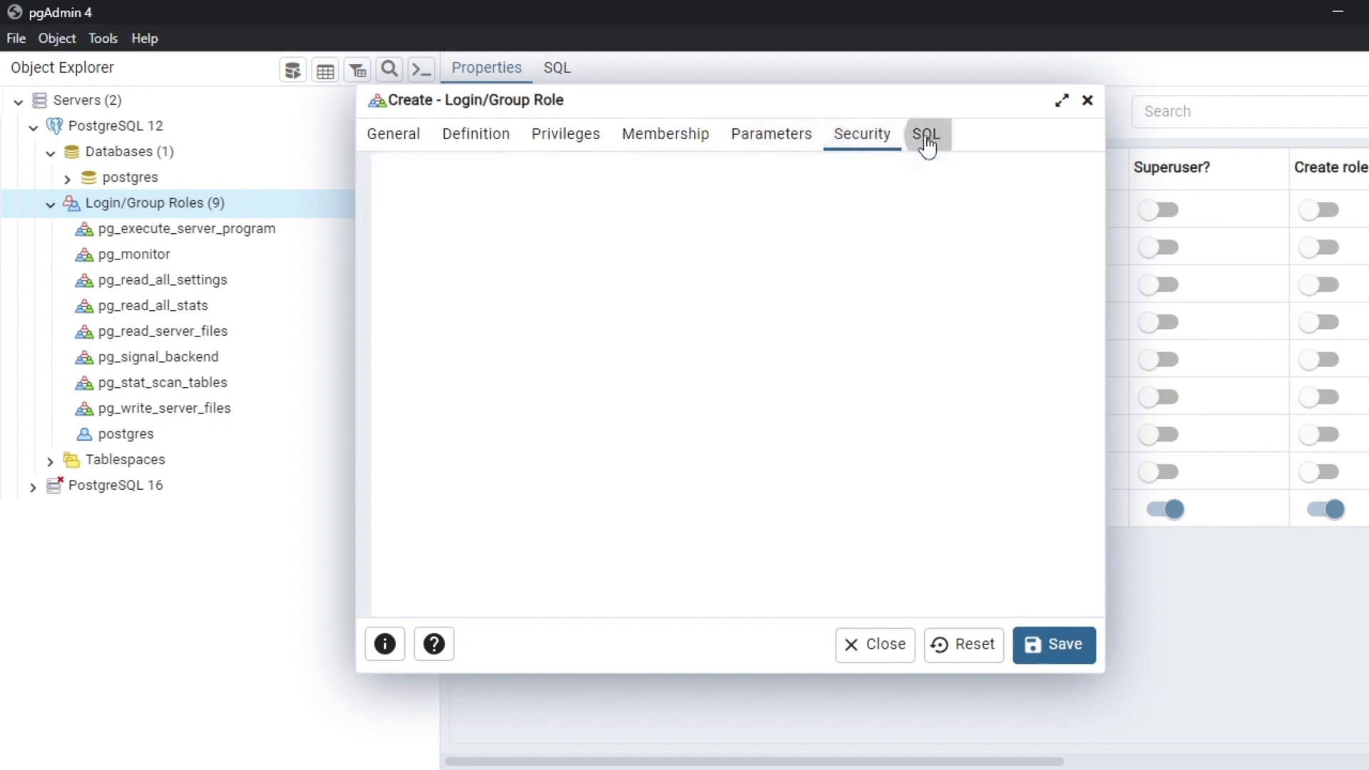
click(397, 140)
click(630, 171)
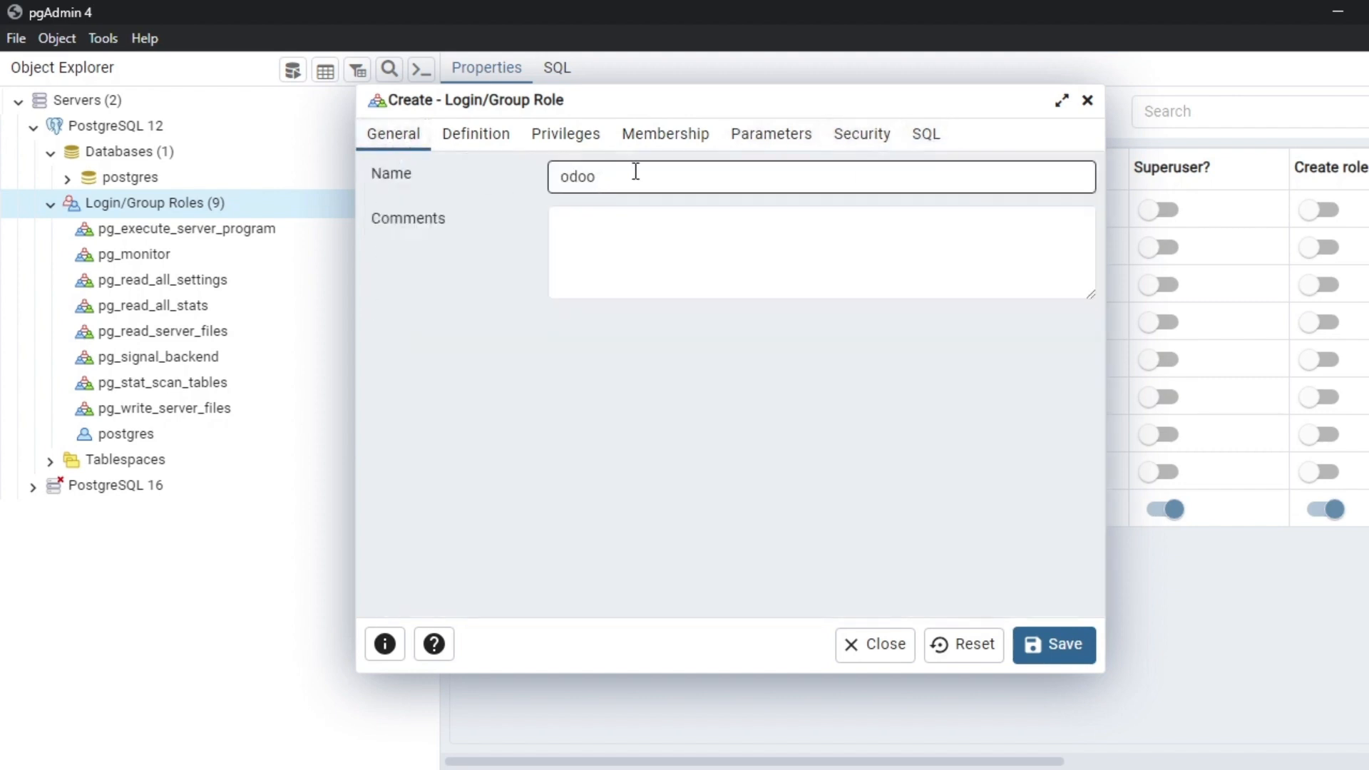
double_click(560, 184)
Verify the entered password and privileges, then save the odoo role.
click(471, 142)
click(613, 184)
drag(613, 183, 537, 186)
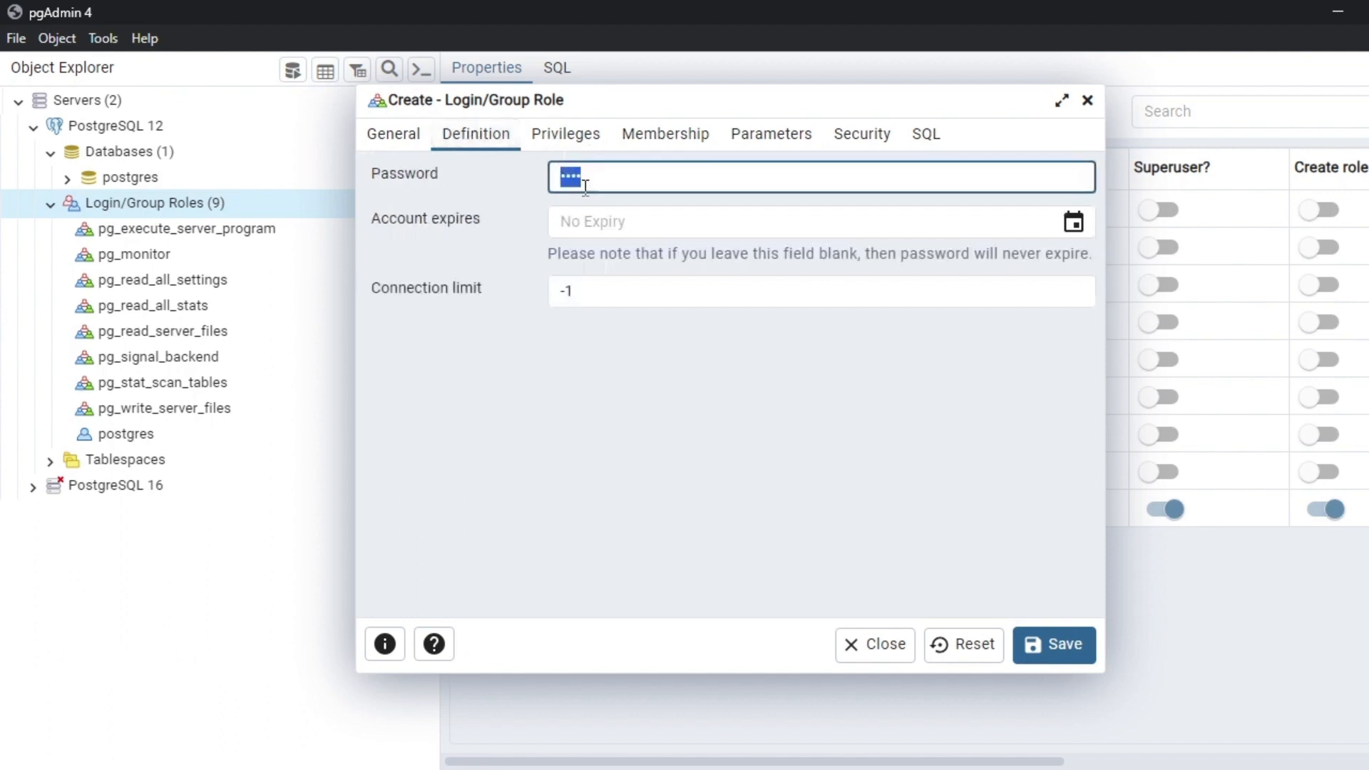
click(586, 135)
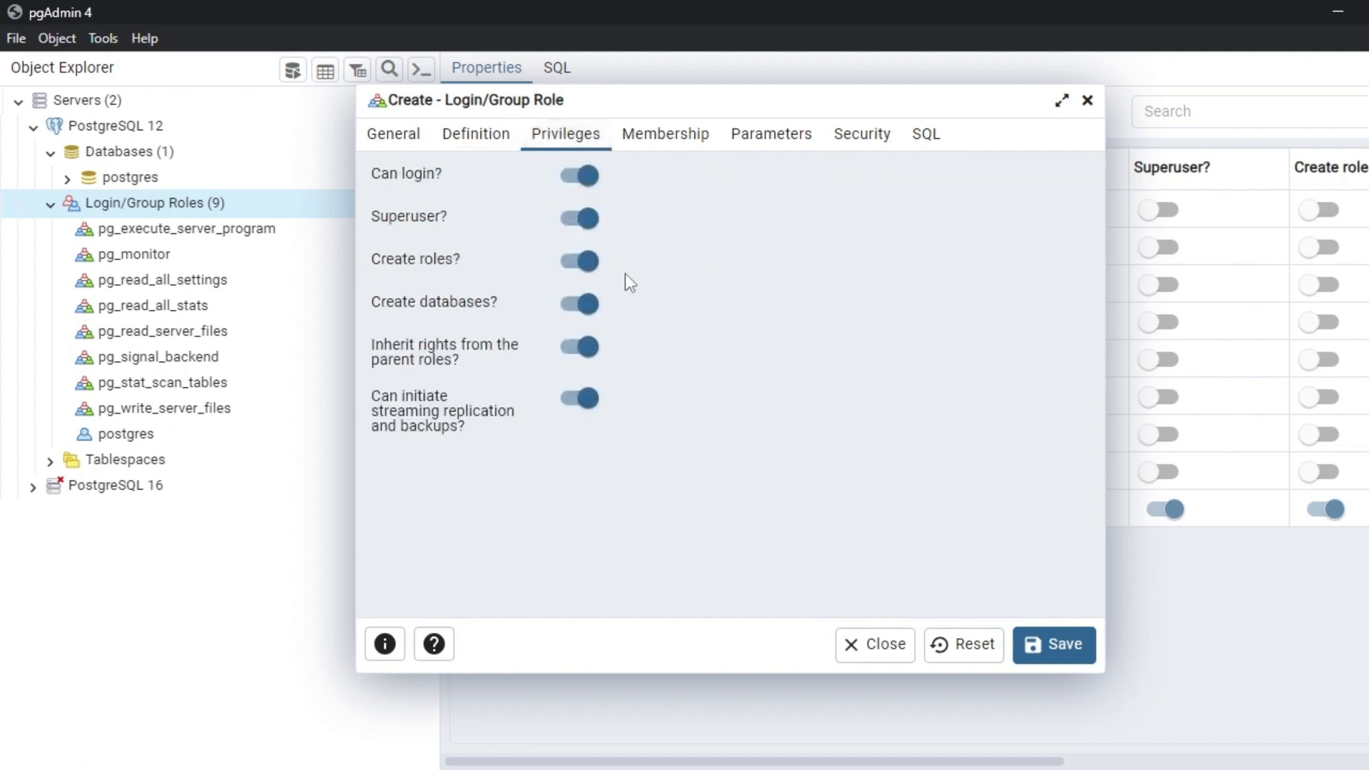
click(1067, 652)
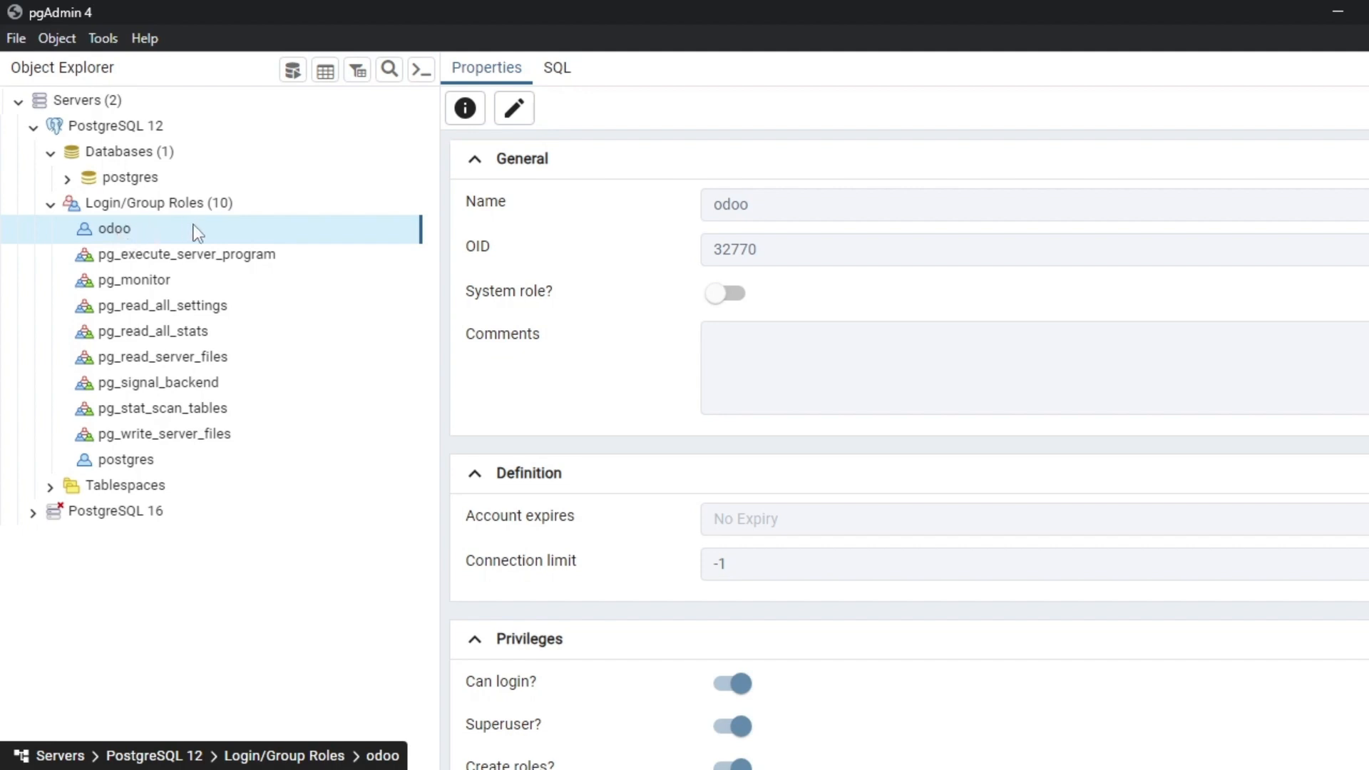
Minimize pgAdmin and open odoo.conf from C:\project\odoo17-server in Notepad++.
click(1343, 16)
key(alt+Tab)
key(alt+Tab)
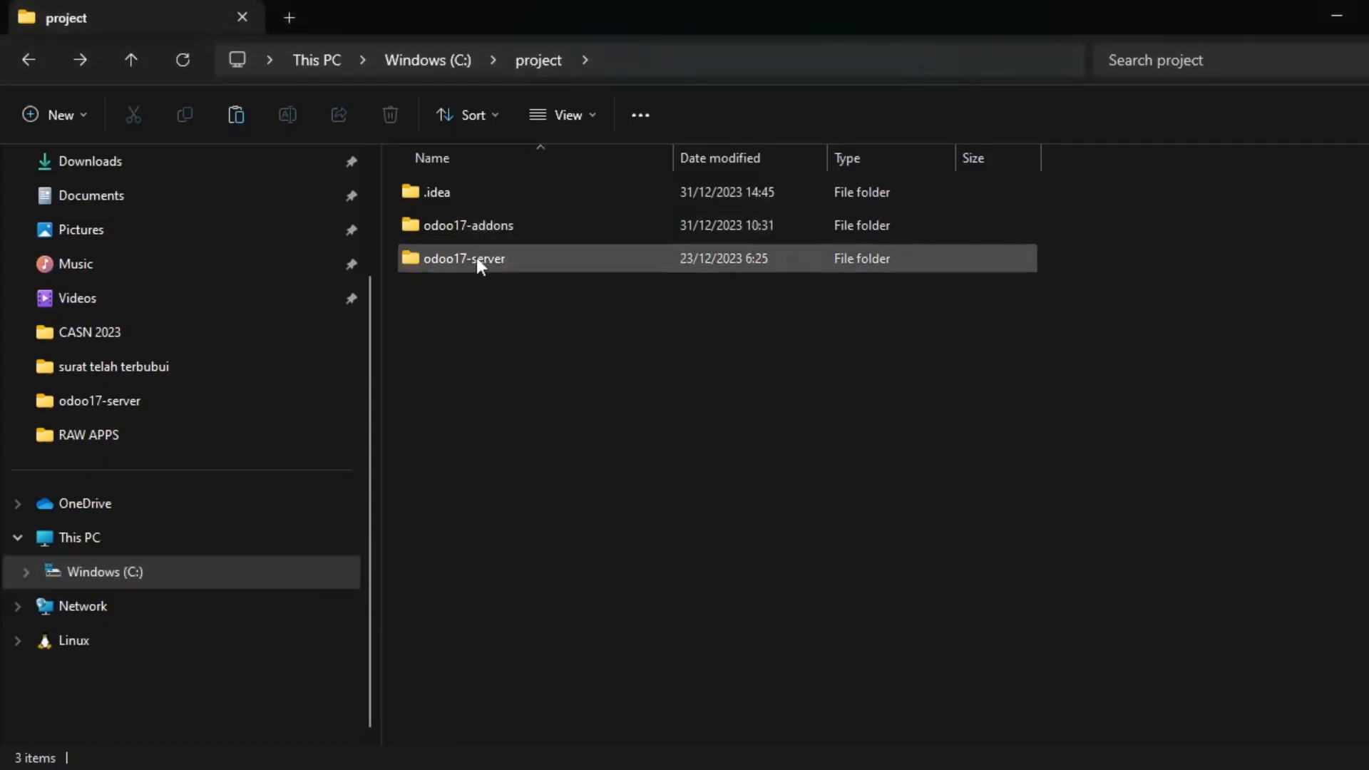
click(480, 261)
double_click(516, 269)
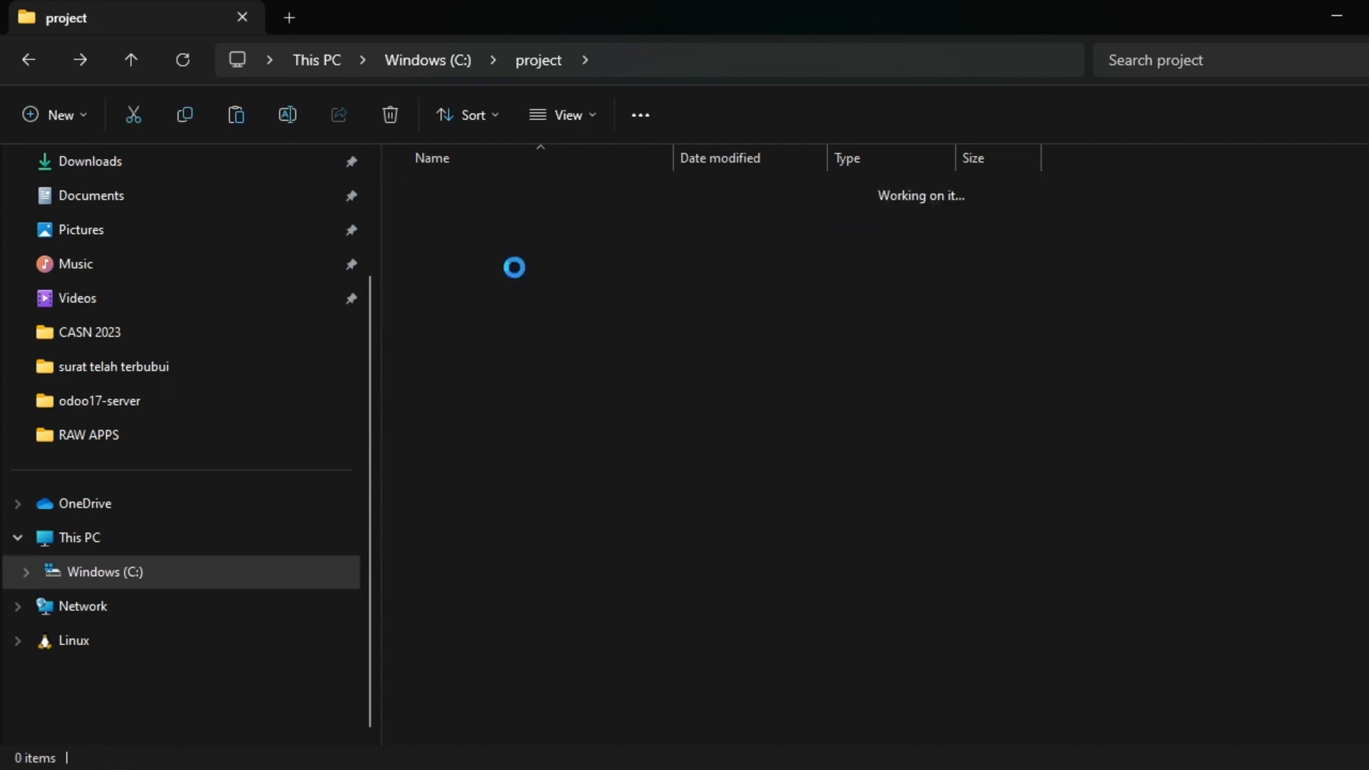
scroll(553, 582, down, 1)
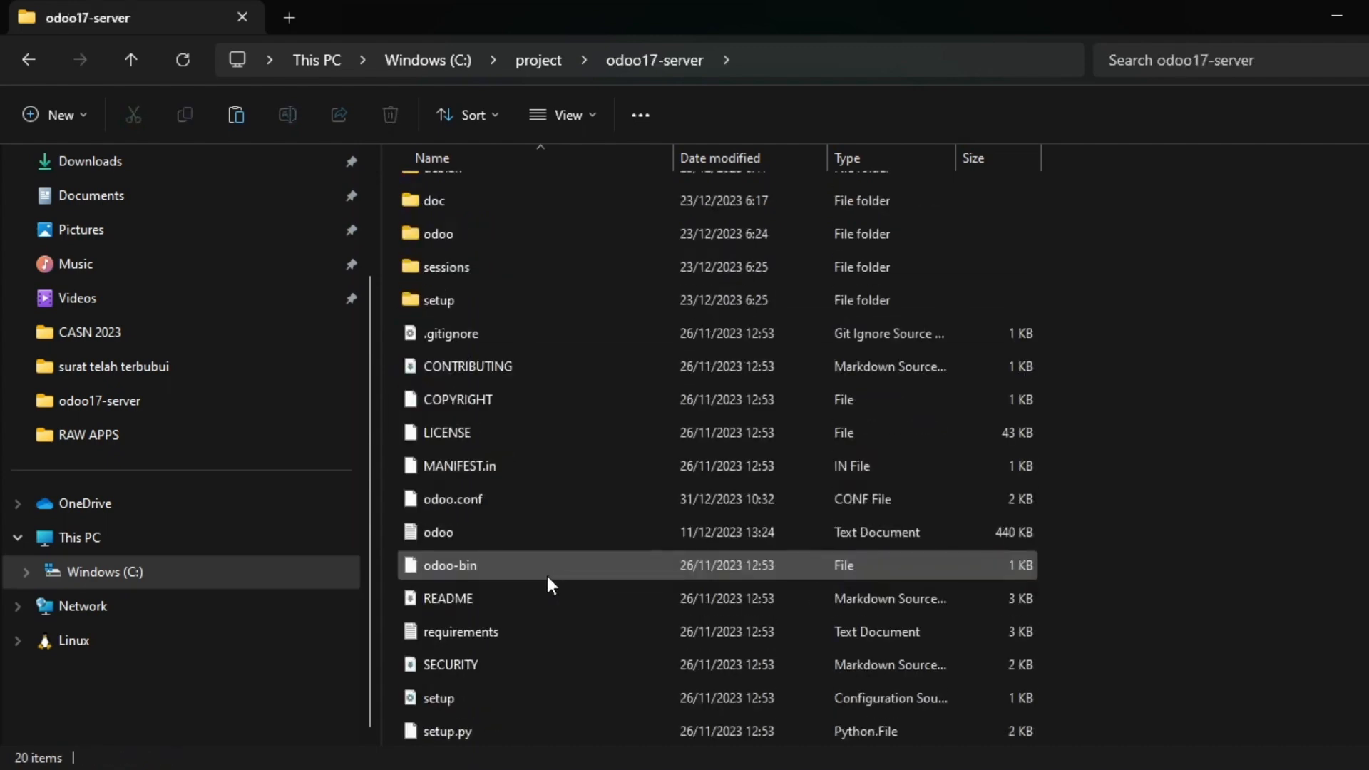
click(514, 505)
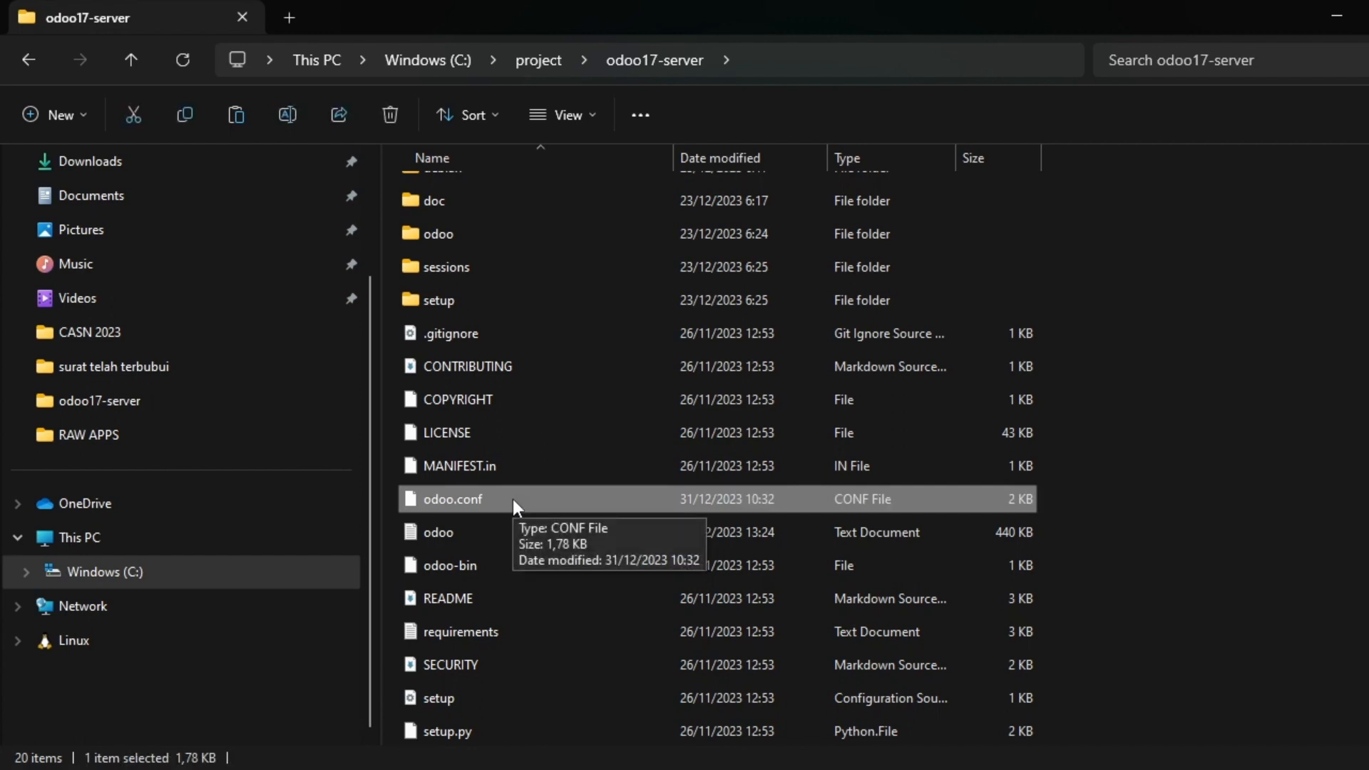
right_click(506, 499)
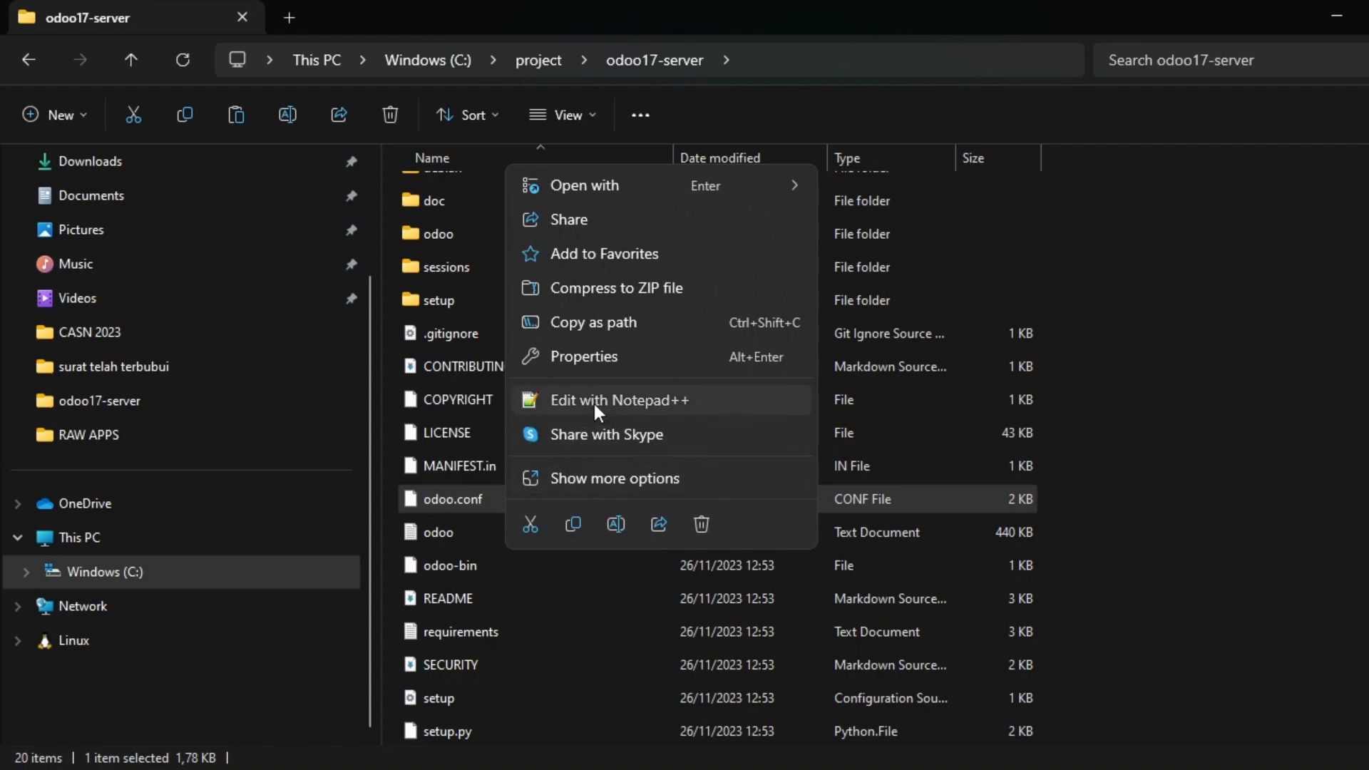
click(593, 404)
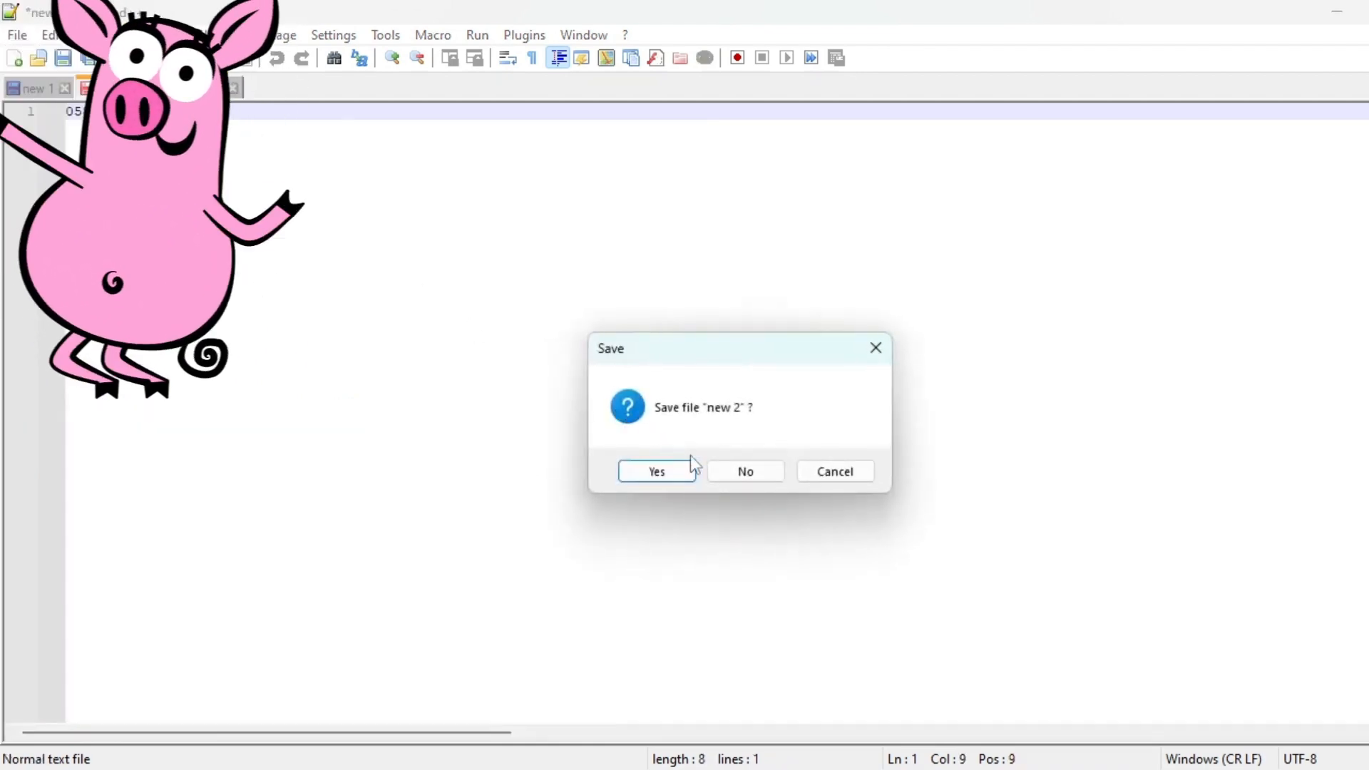
Discard the unsaved new 1 and new 2 documents and inspect the db_password setting in odoo.conf.
click(747, 474)
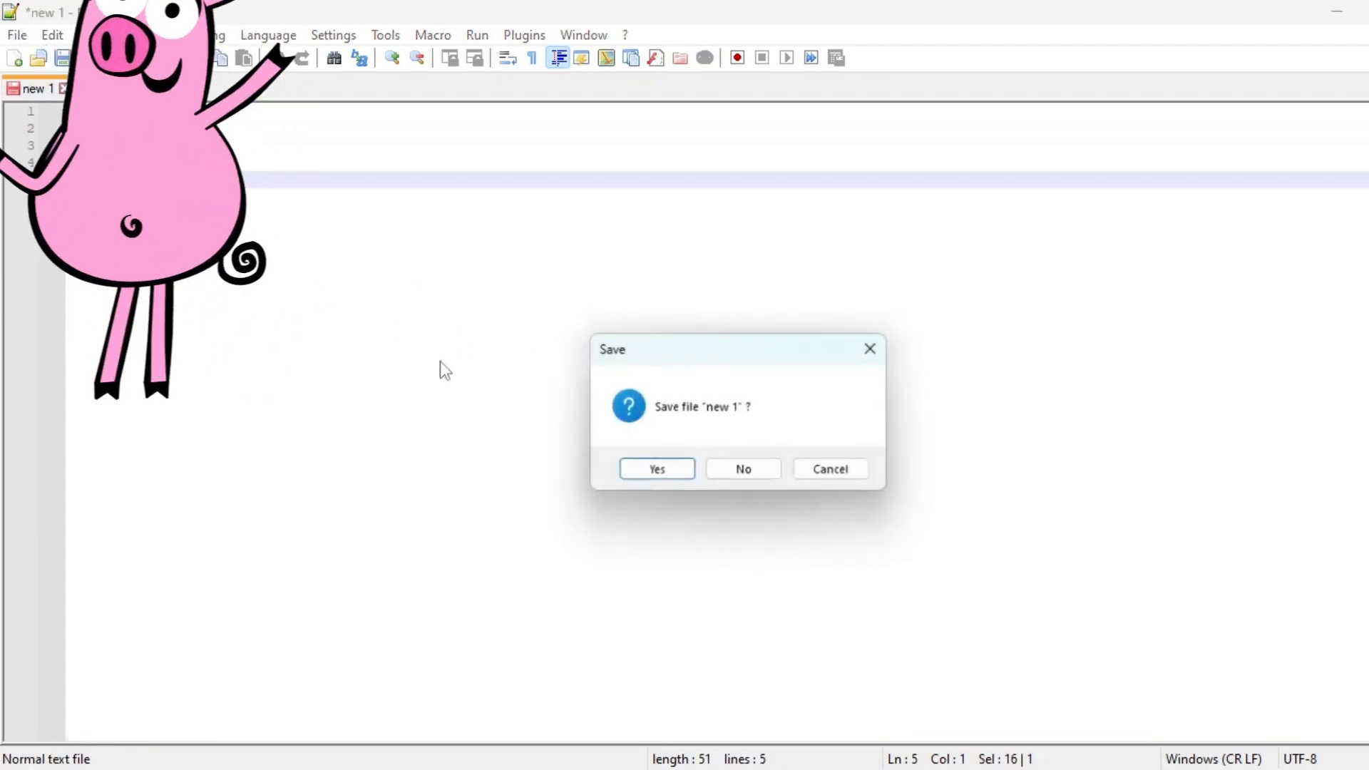
click(735, 468)
scroll(300, 279, up, 7)
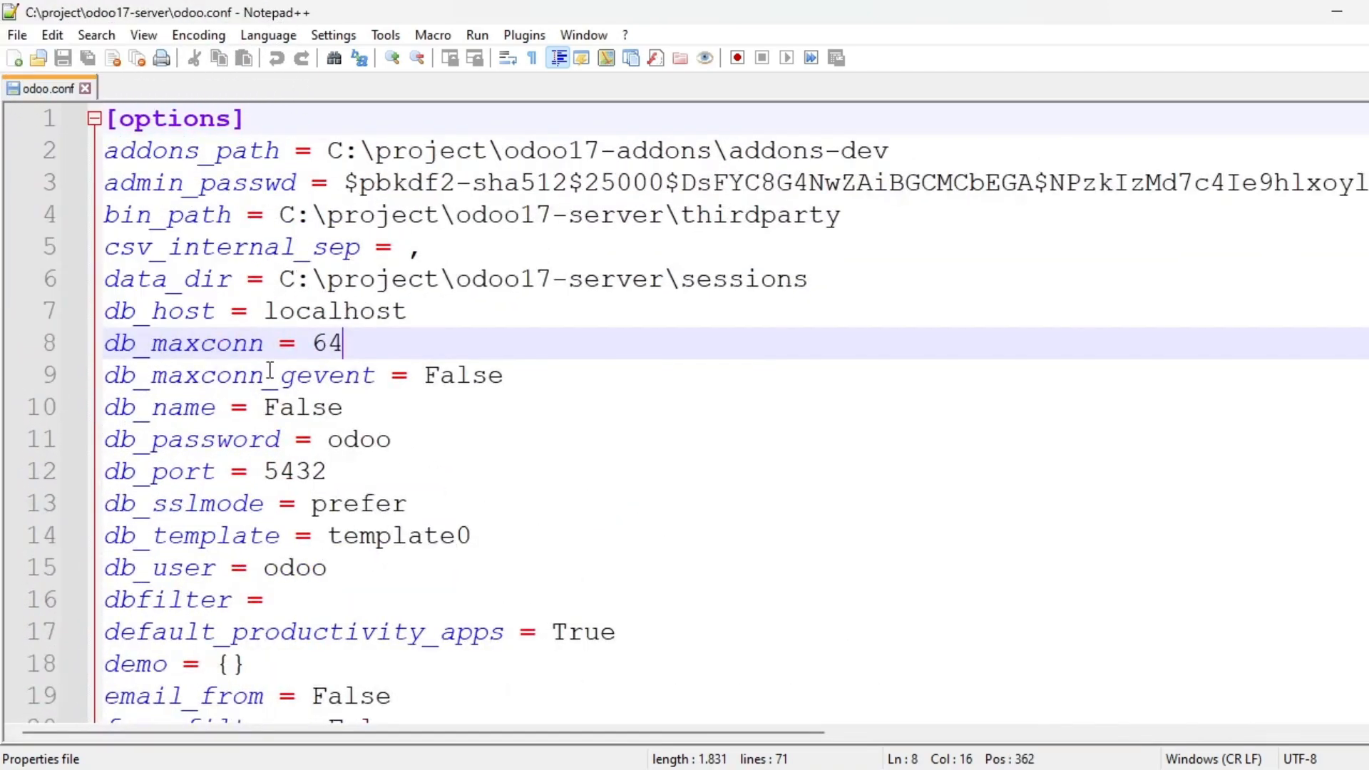
scroll(375, 464, down, 2)
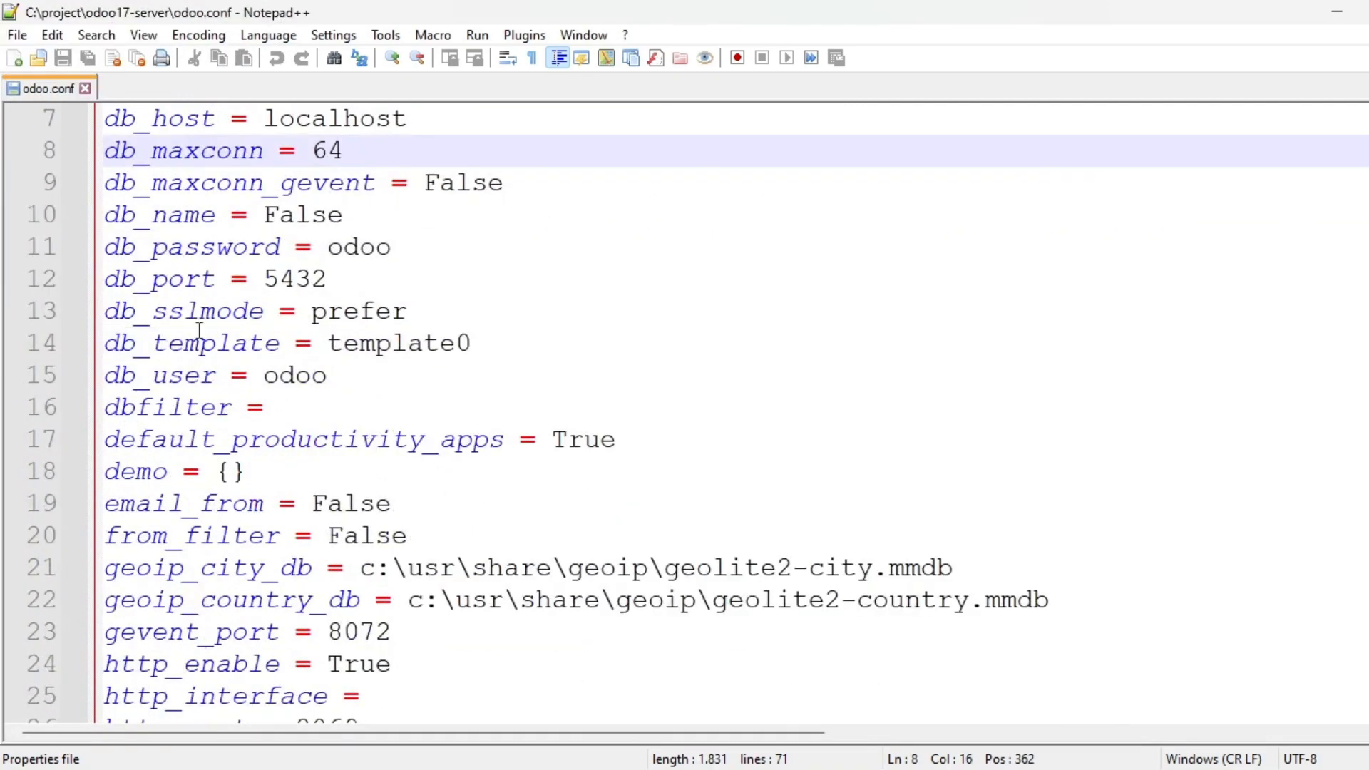
double_click(180, 254)
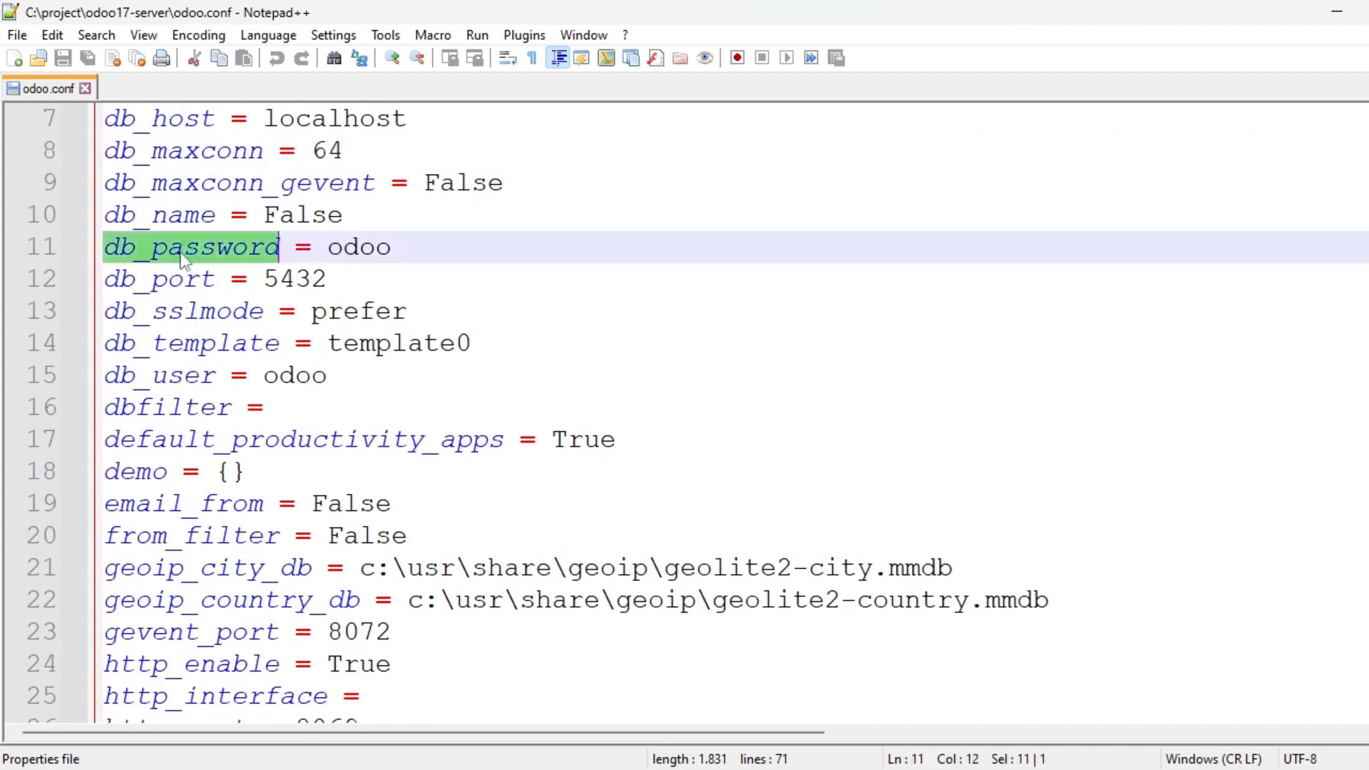
double_click(365, 246)
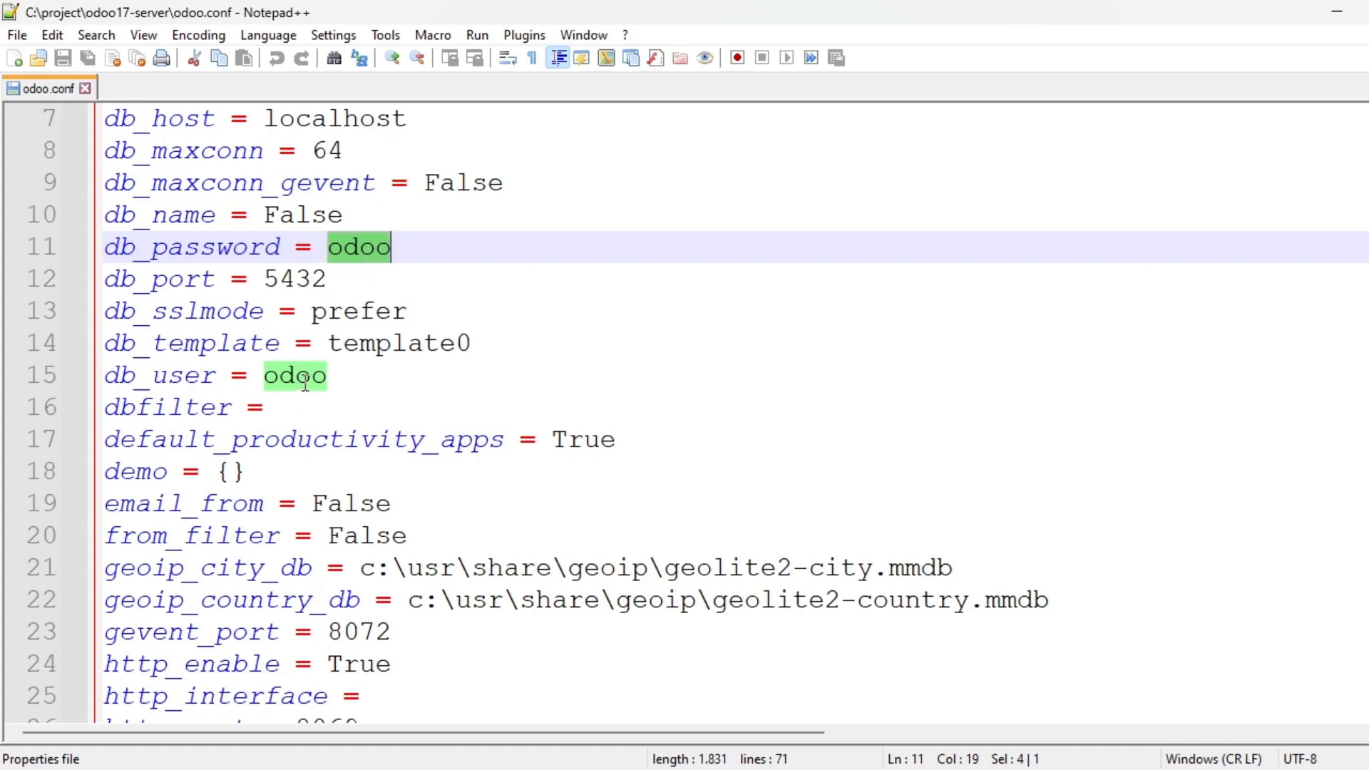
Check pgAdmin's ten roles, confirm db_user is odoo in odoo.conf, then minimize Notepad++.
key(alt+Tab)
key(alt+Tab)
key(alt+Tab)
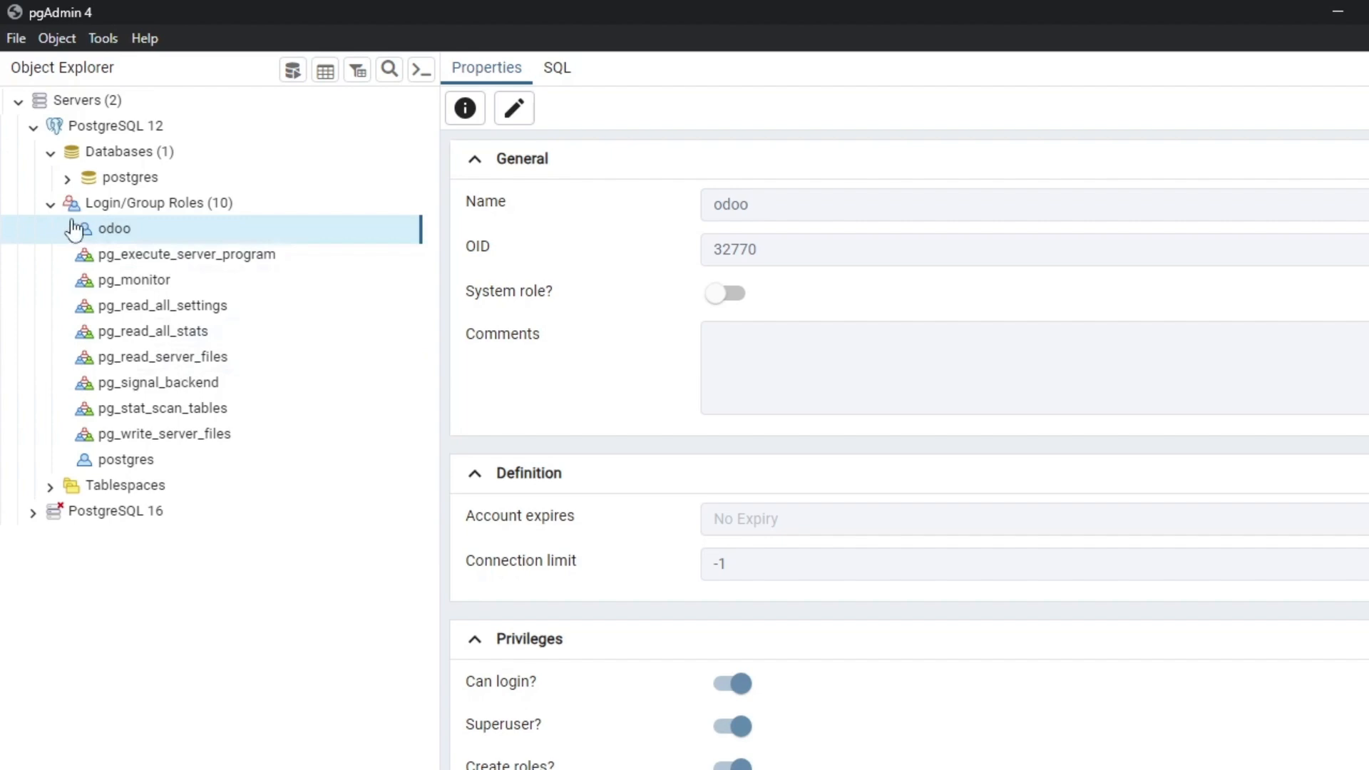
click(56, 206)
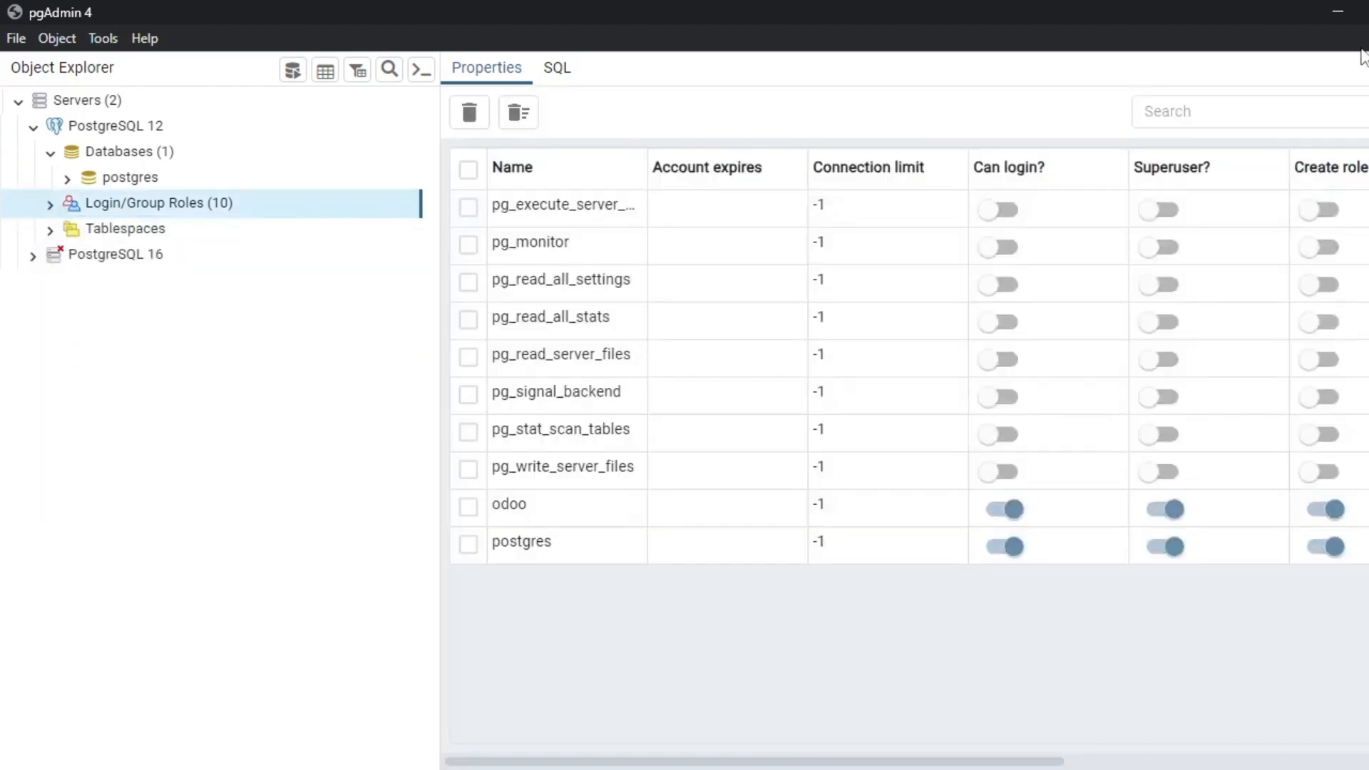
click(1327, 14)
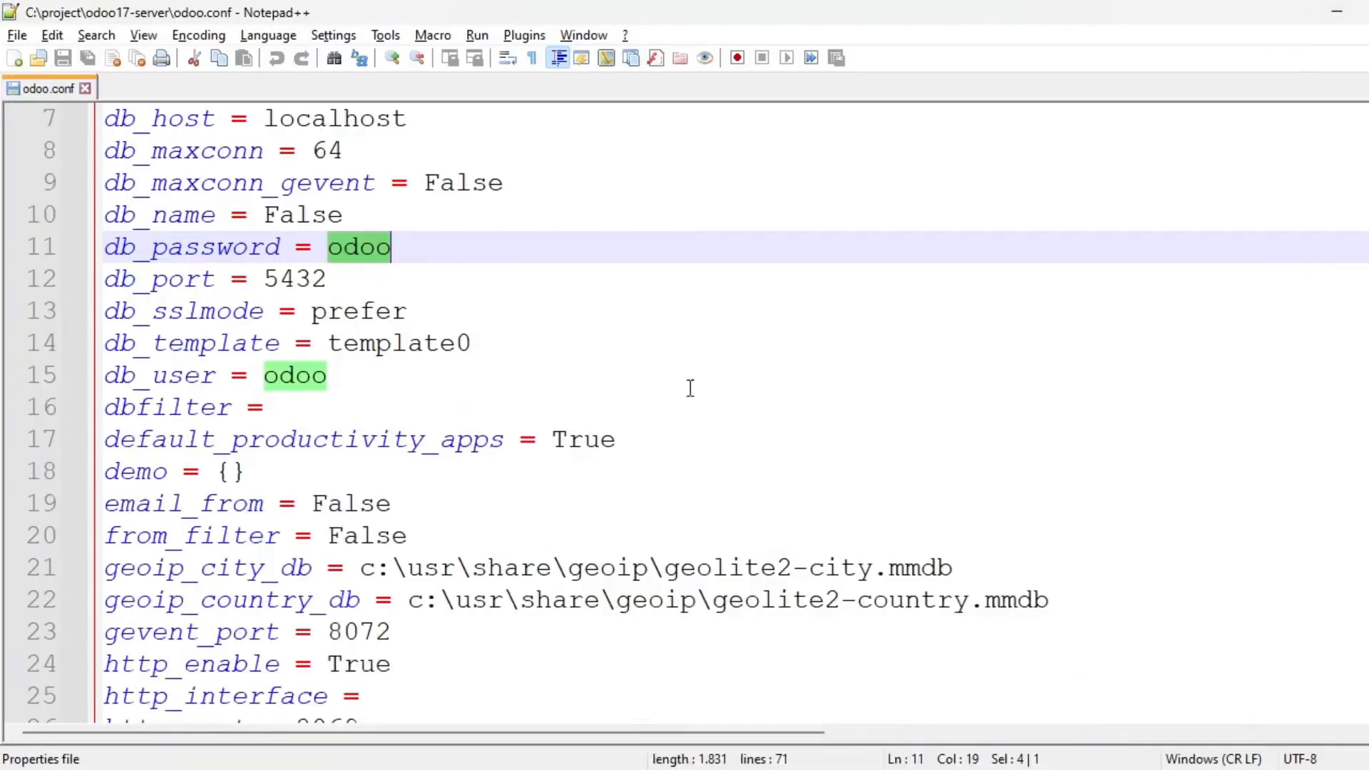
double_click(367, 251)
key(ctrl+F3)
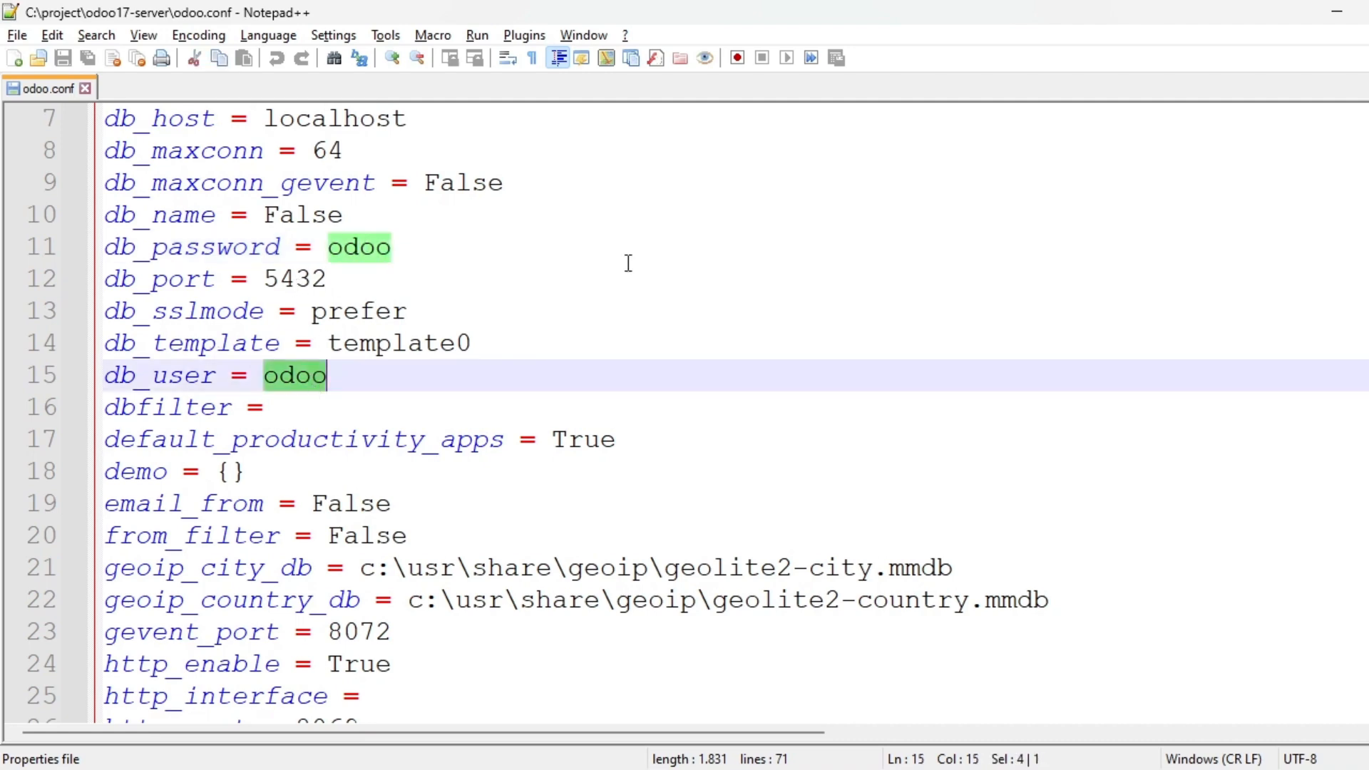
click(1337, 12)
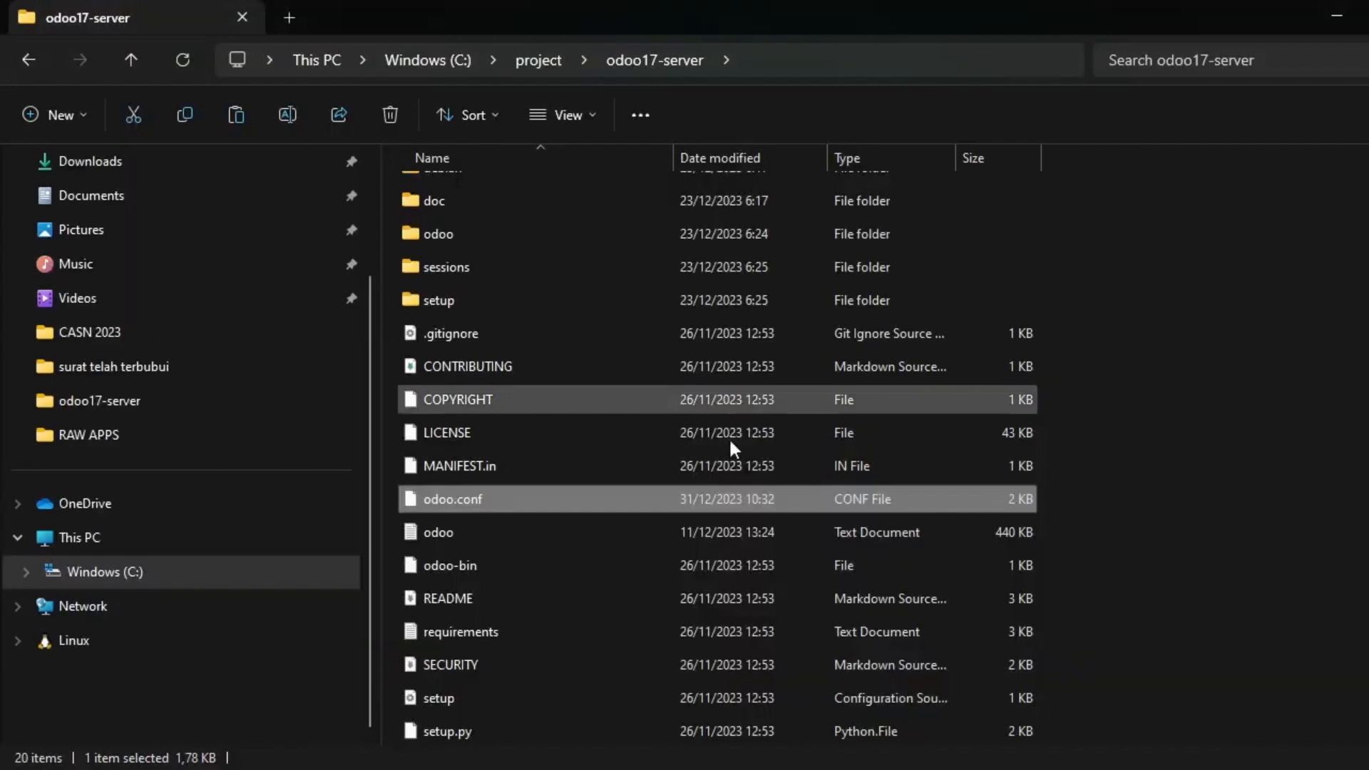
Open requirements.txt from odoo17-server in Notepad++ with Edit with Notepad++.
click(520, 632)
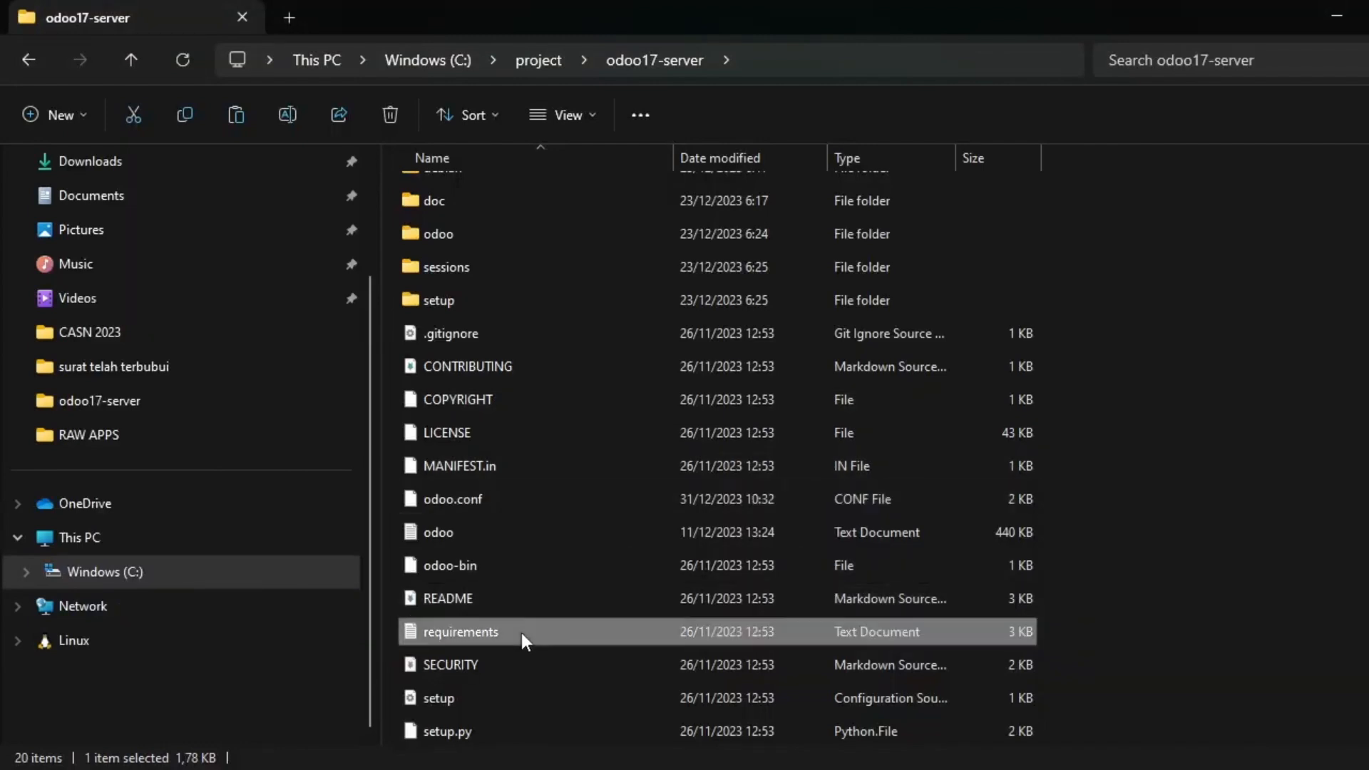
right_click(521, 632)
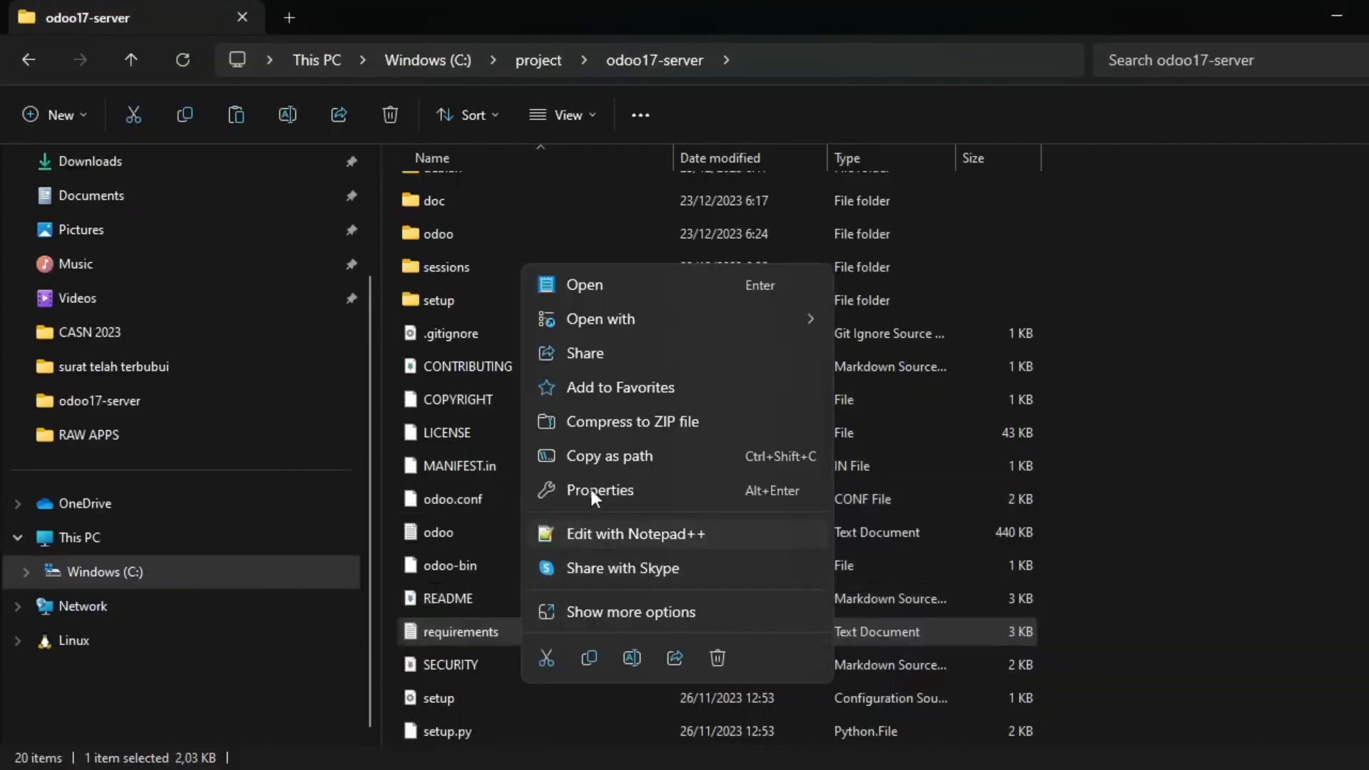
click(617, 529)
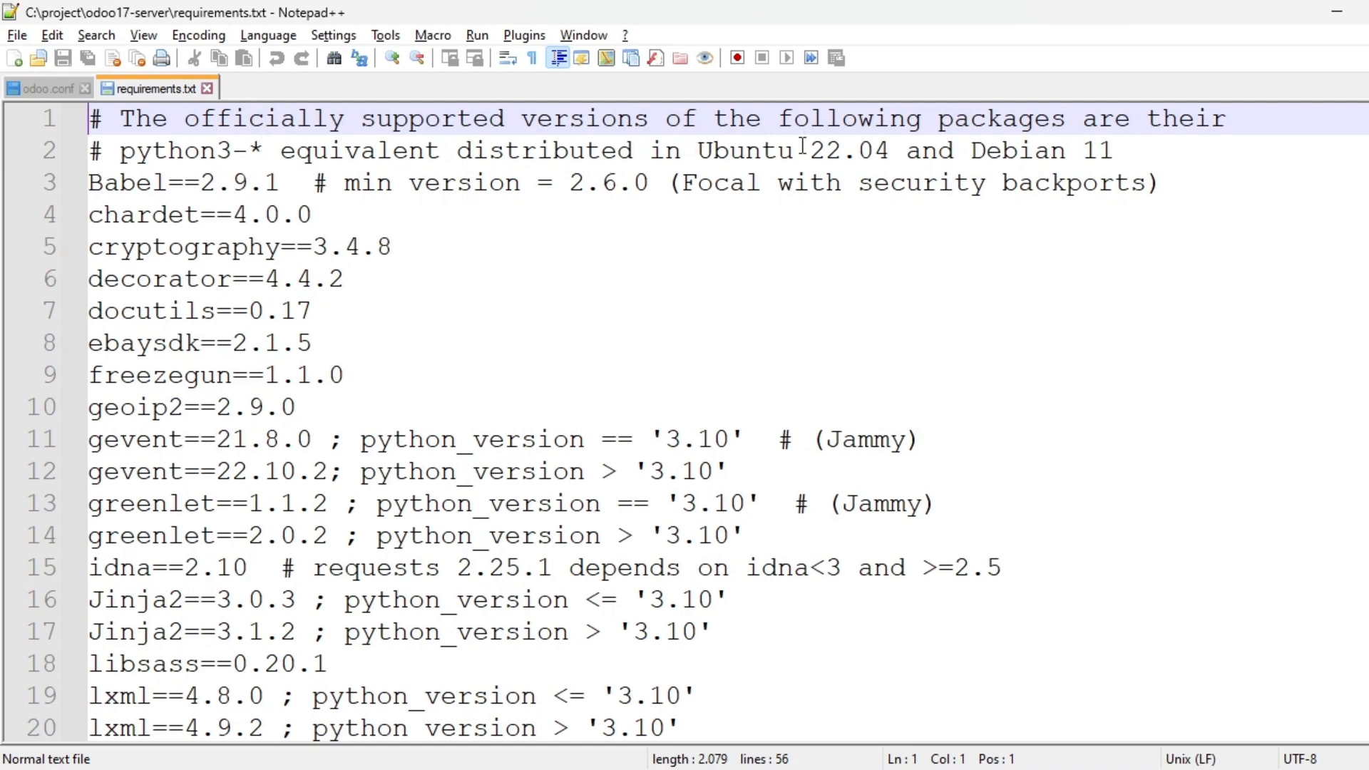
Review the header and the first packages: cryptography, decorator, ebaysdk, freezegun, geoip2.
double_click(1020, 122)
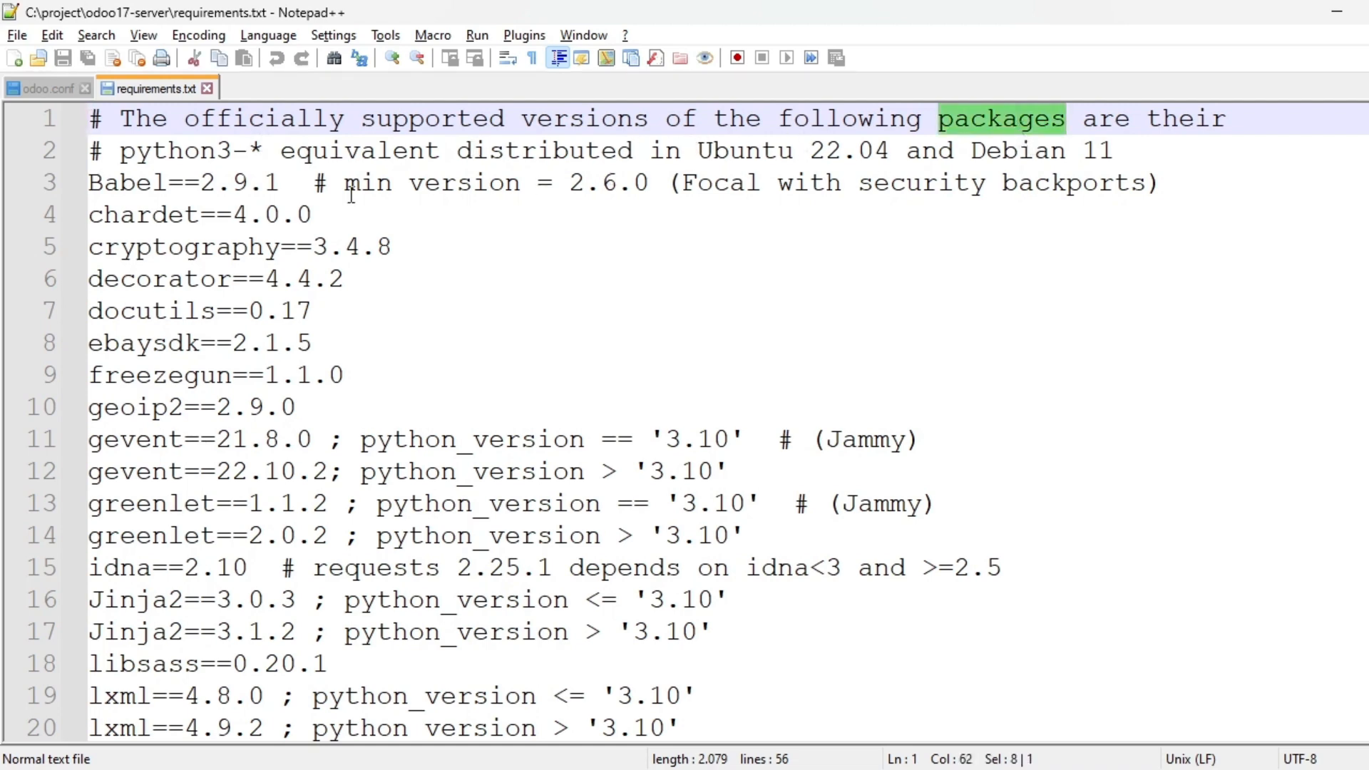
scroll(243, 328, down, 5)
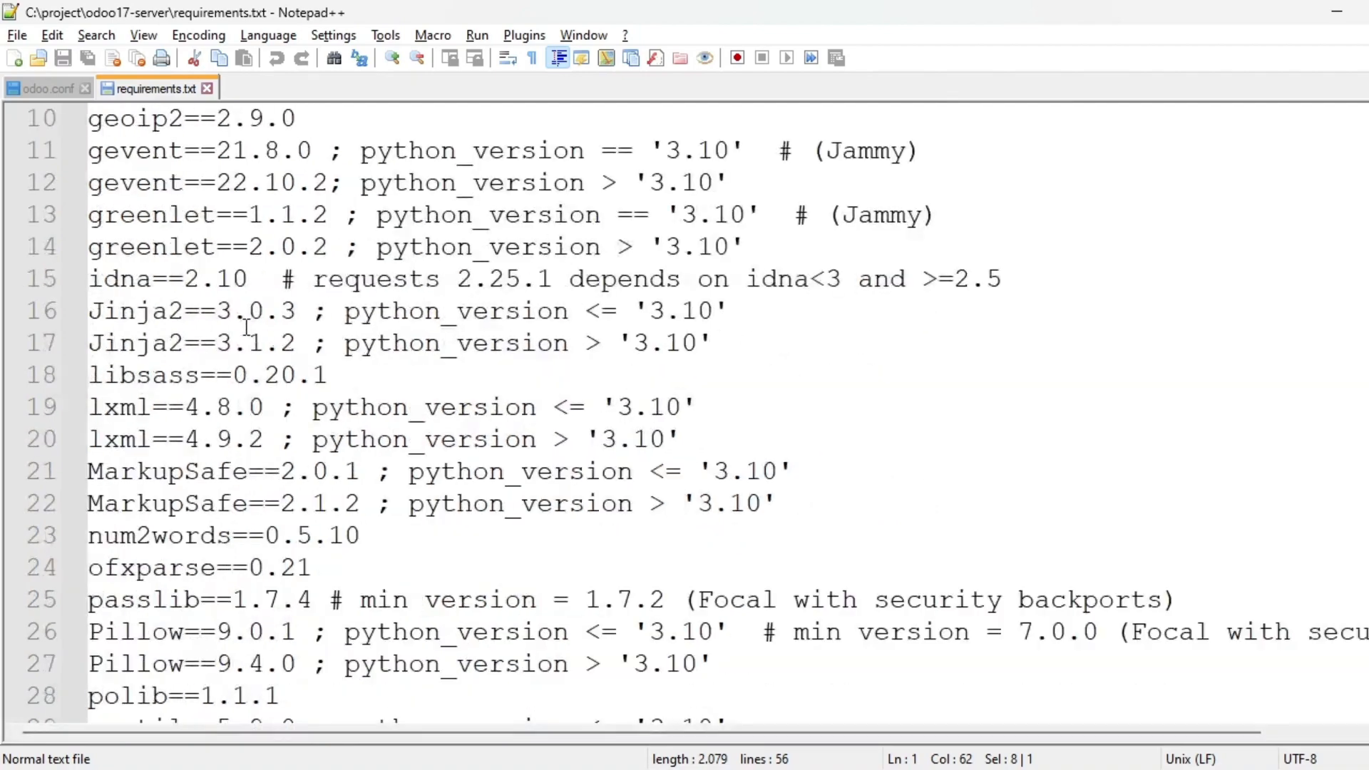
scroll(246, 337, up, 3)
scroll(246, 337, up, 2)
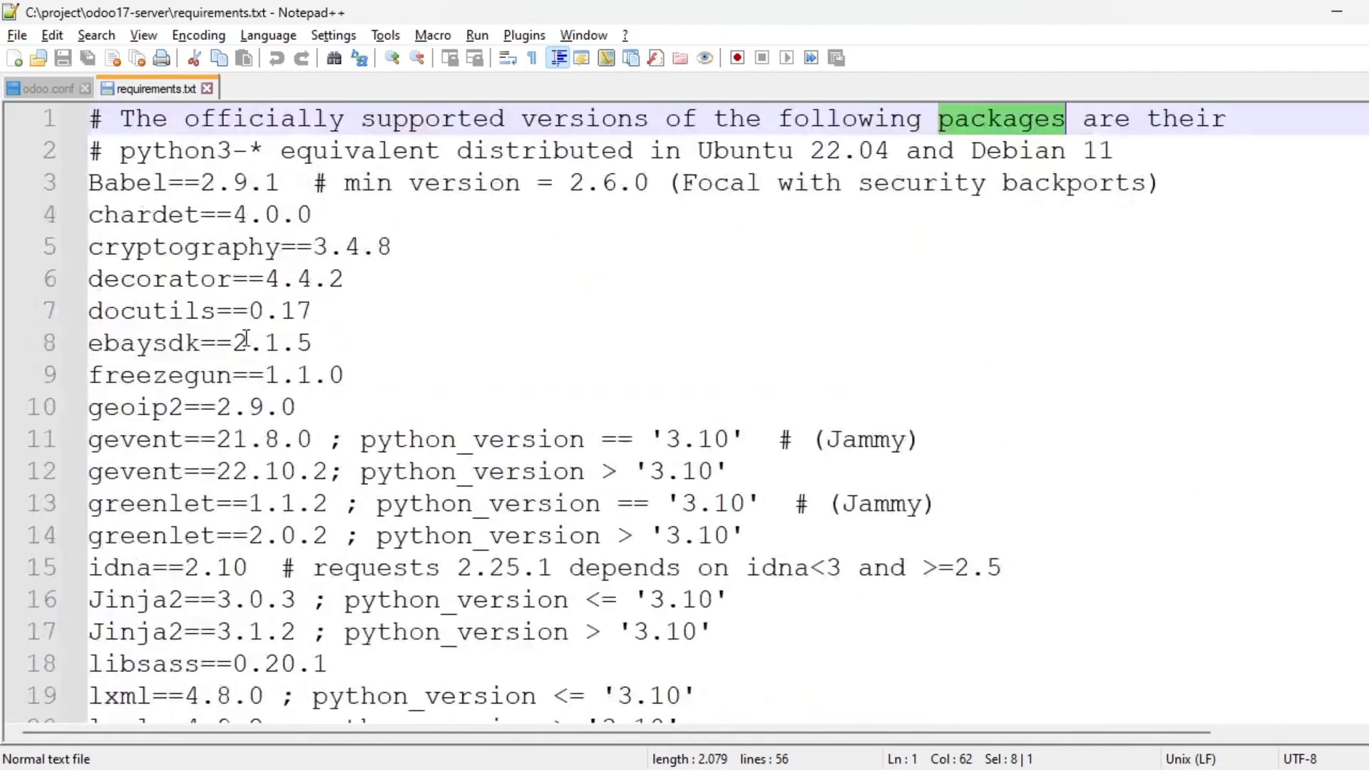
click(157, 248)
double_click(157, 247)
double_click(151, 282)
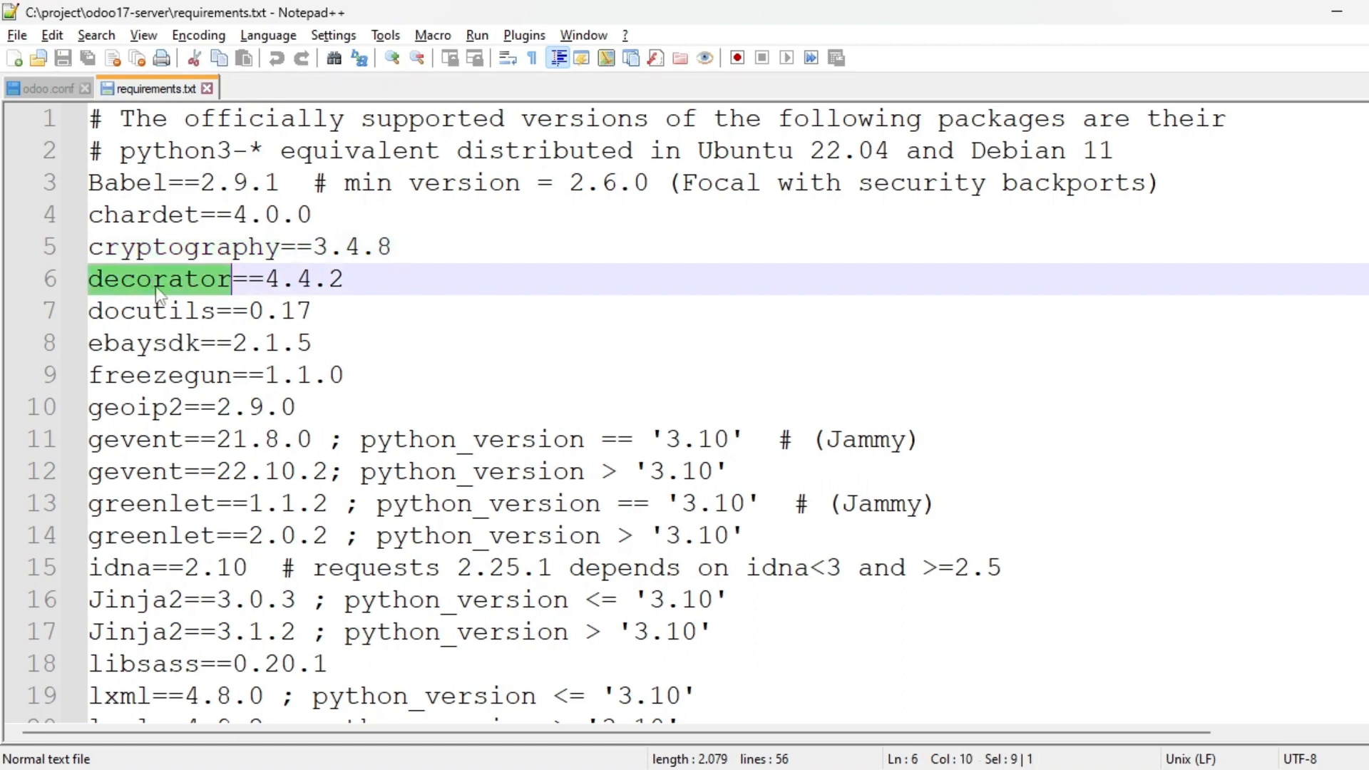
double_click(191, 348)
double_click(188, 378)
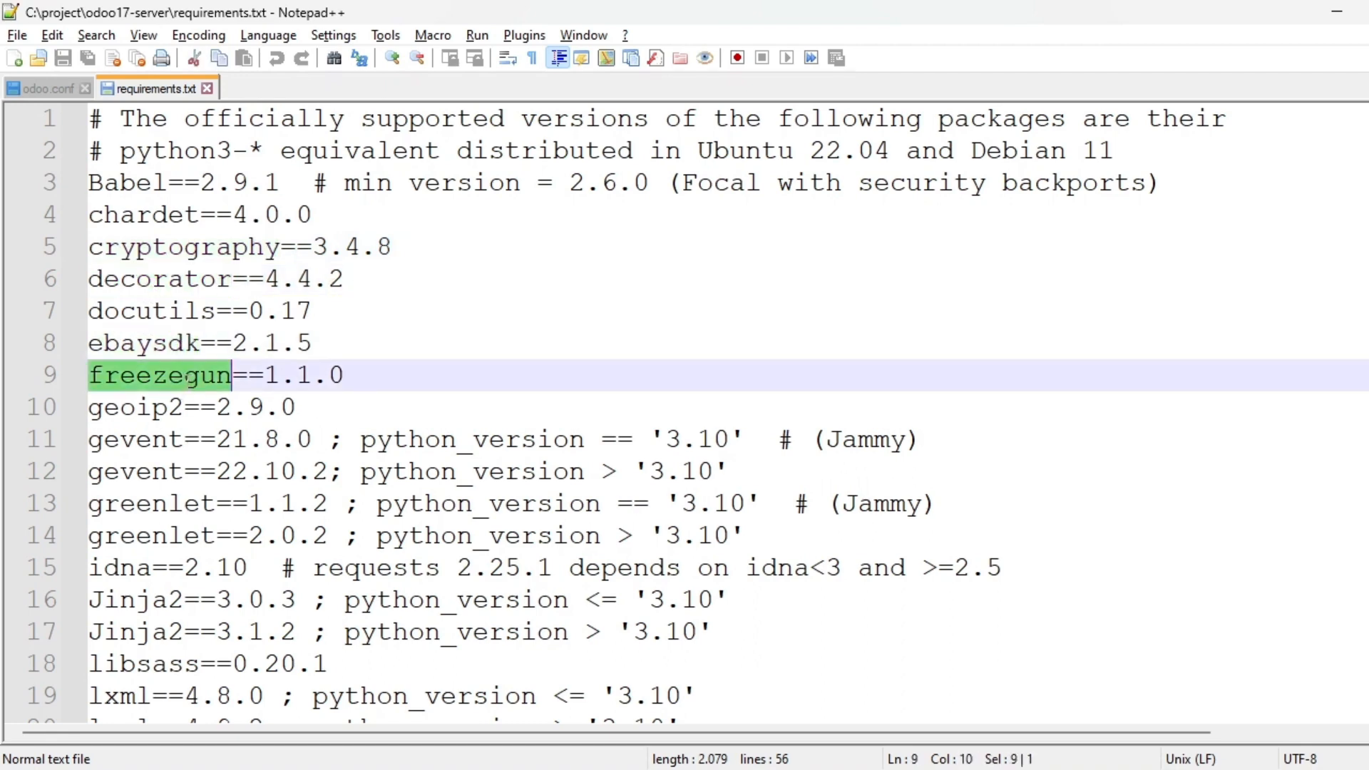
double_click(150, 407)
Continue through Jinja2, libsass, lxml, psycopg2 and Werkzeug, then return to the odoo.conf tab.
scroll(218, 526, down, 3)
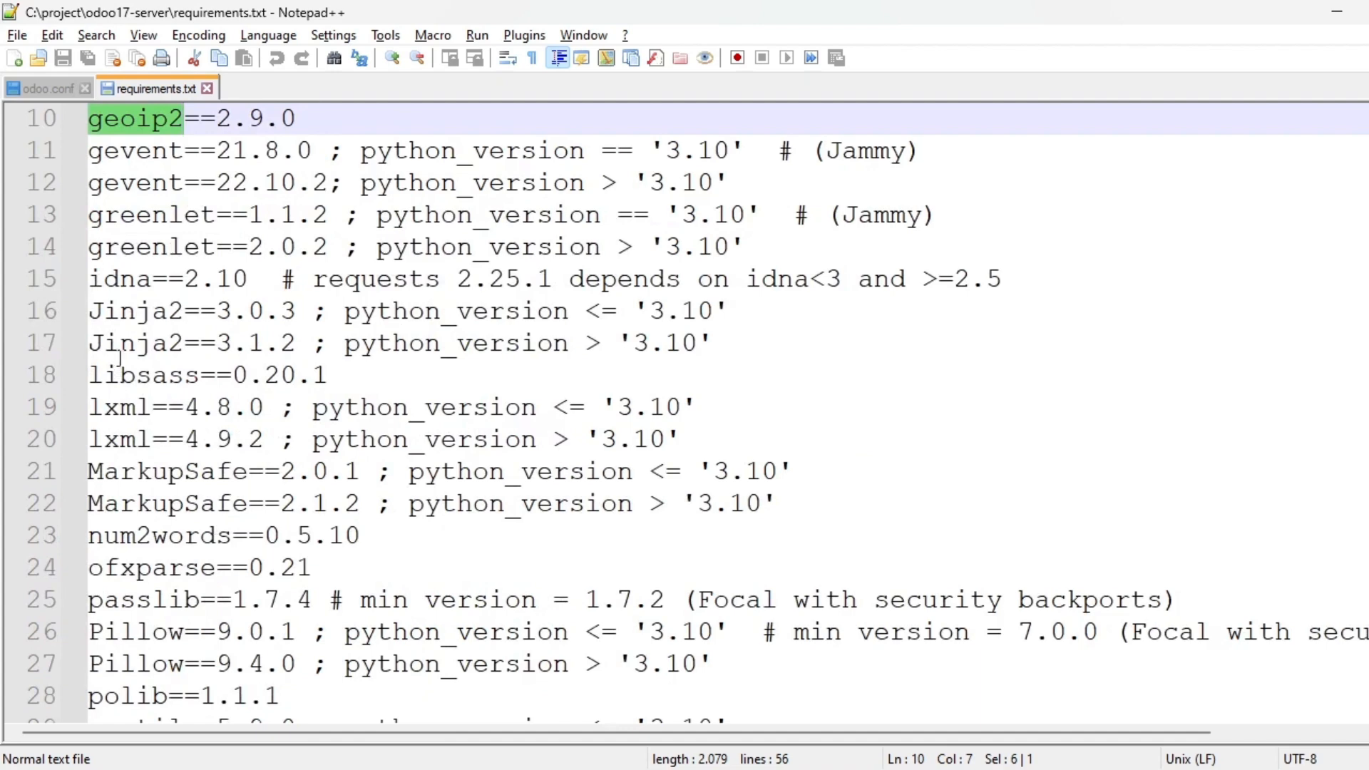
double_click(142, 350)
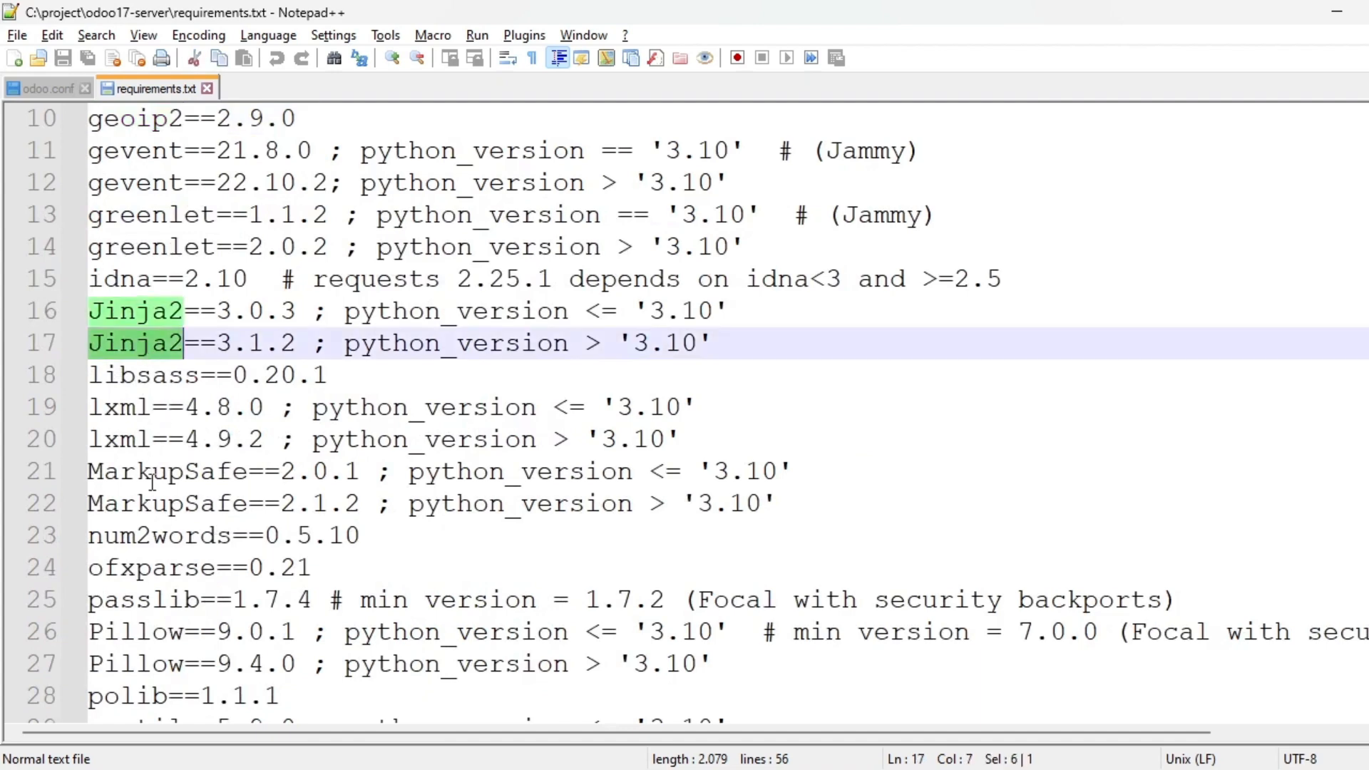
double_click(148, 378)
scroll(177, 531, down, 2)
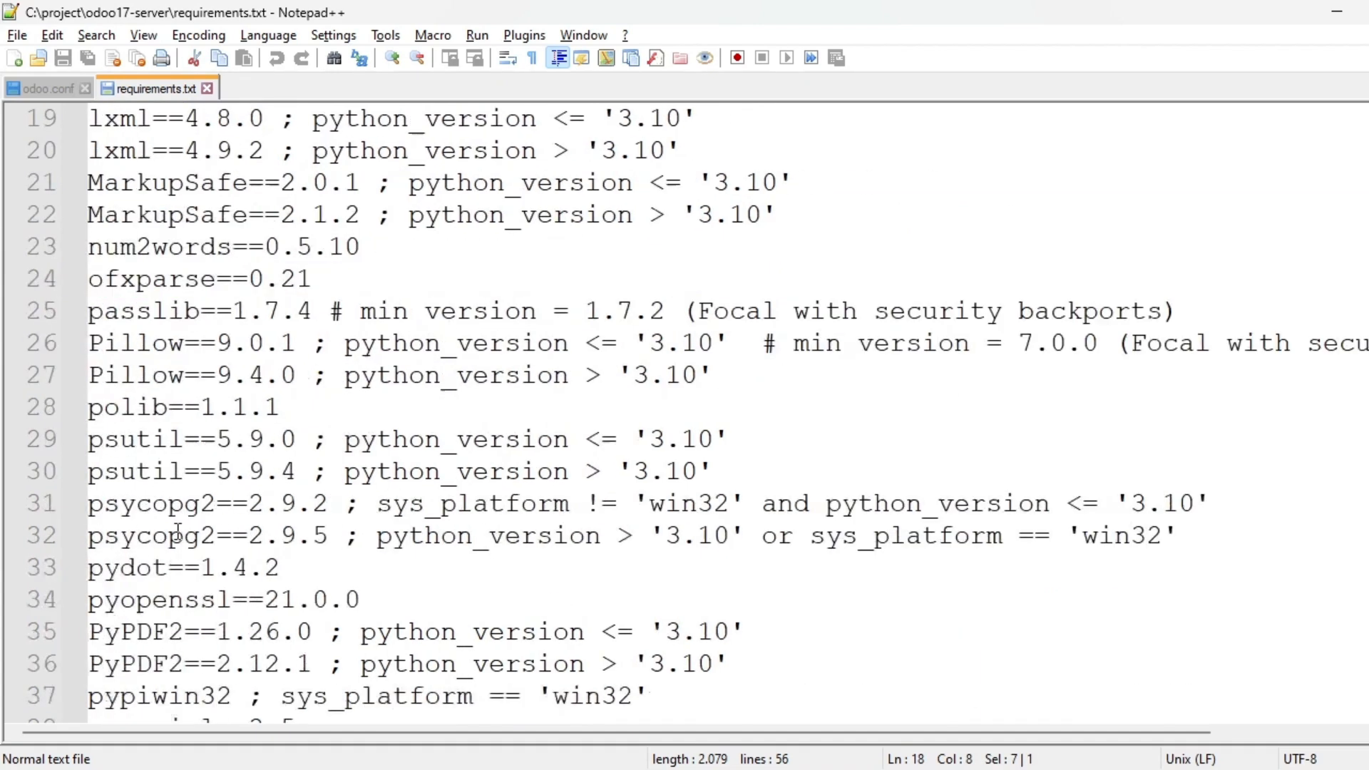
scroll(132, 363, up, 1)
double_click(133, 316)
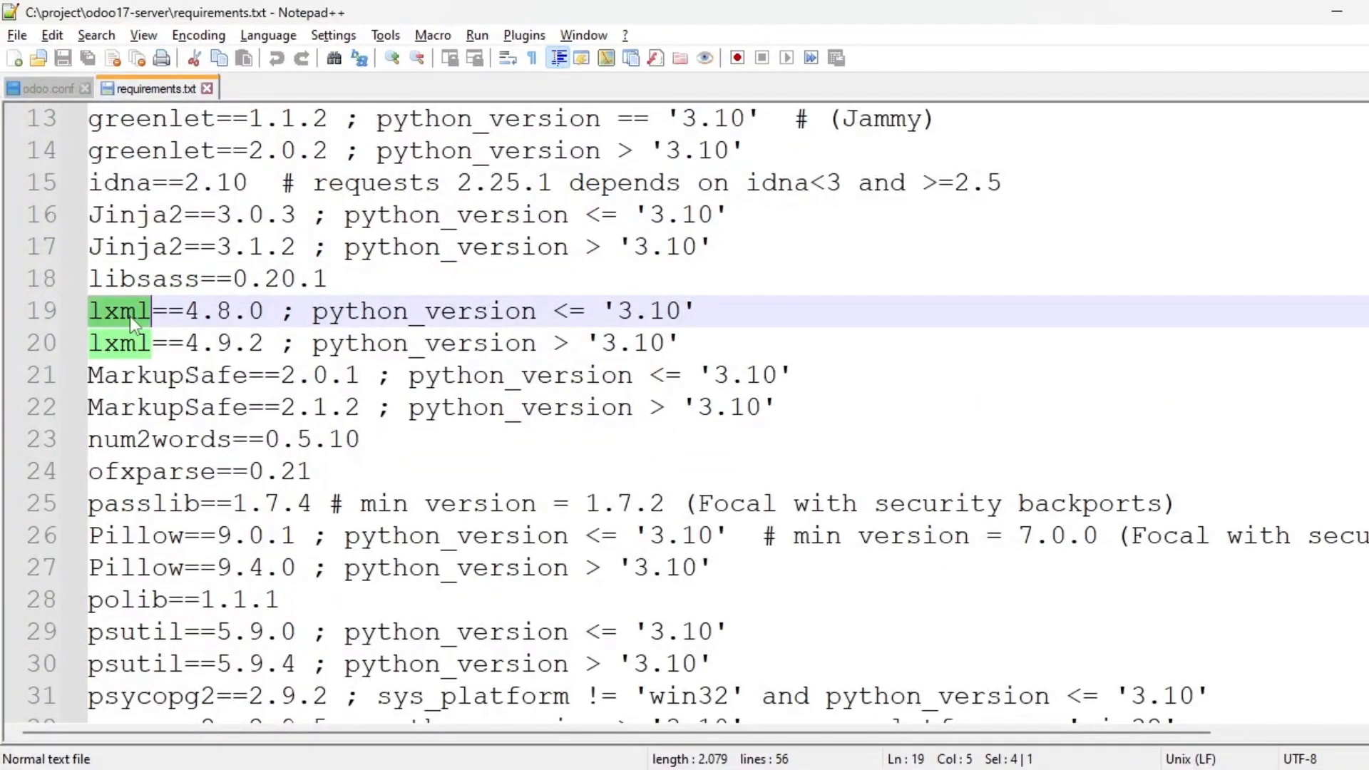
scroll(161, 479, down, 2)
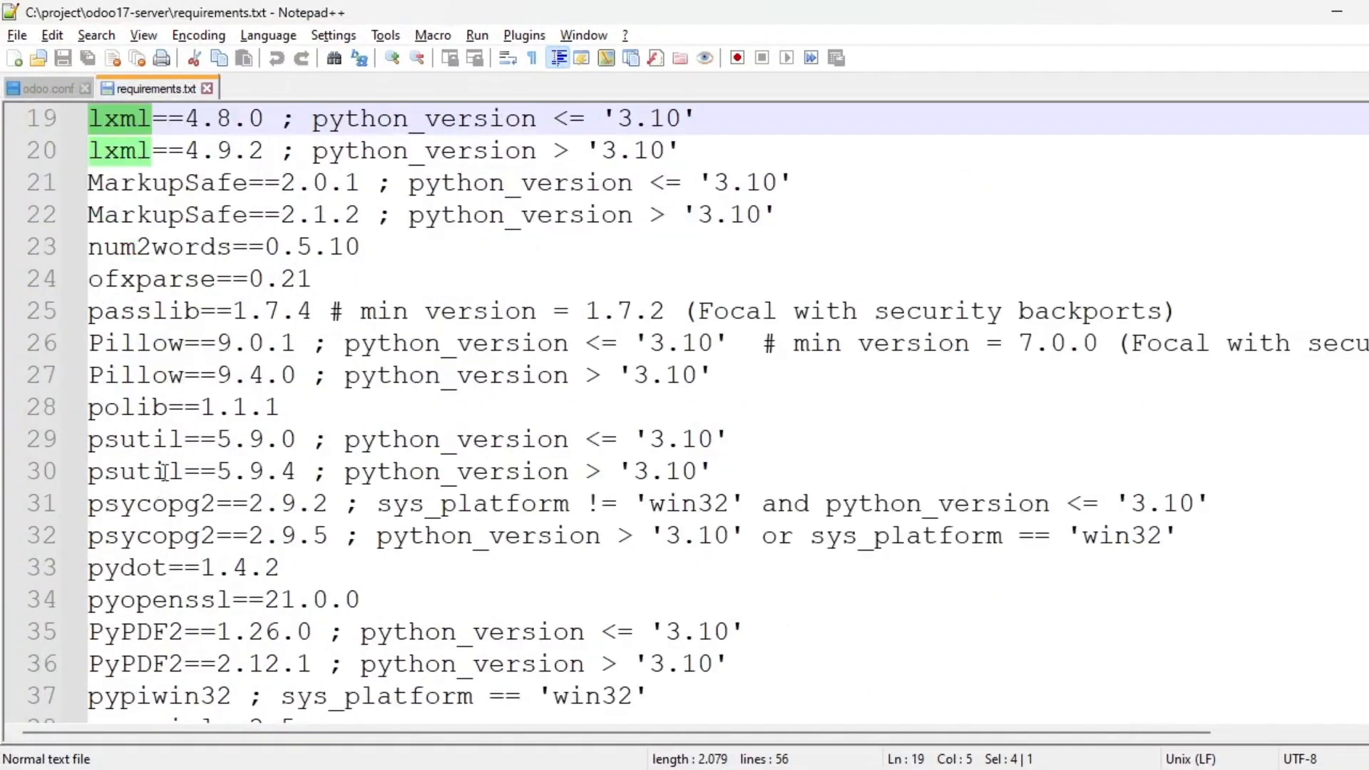
scroll(171, 506, down, 1)
double_click(168, 407)
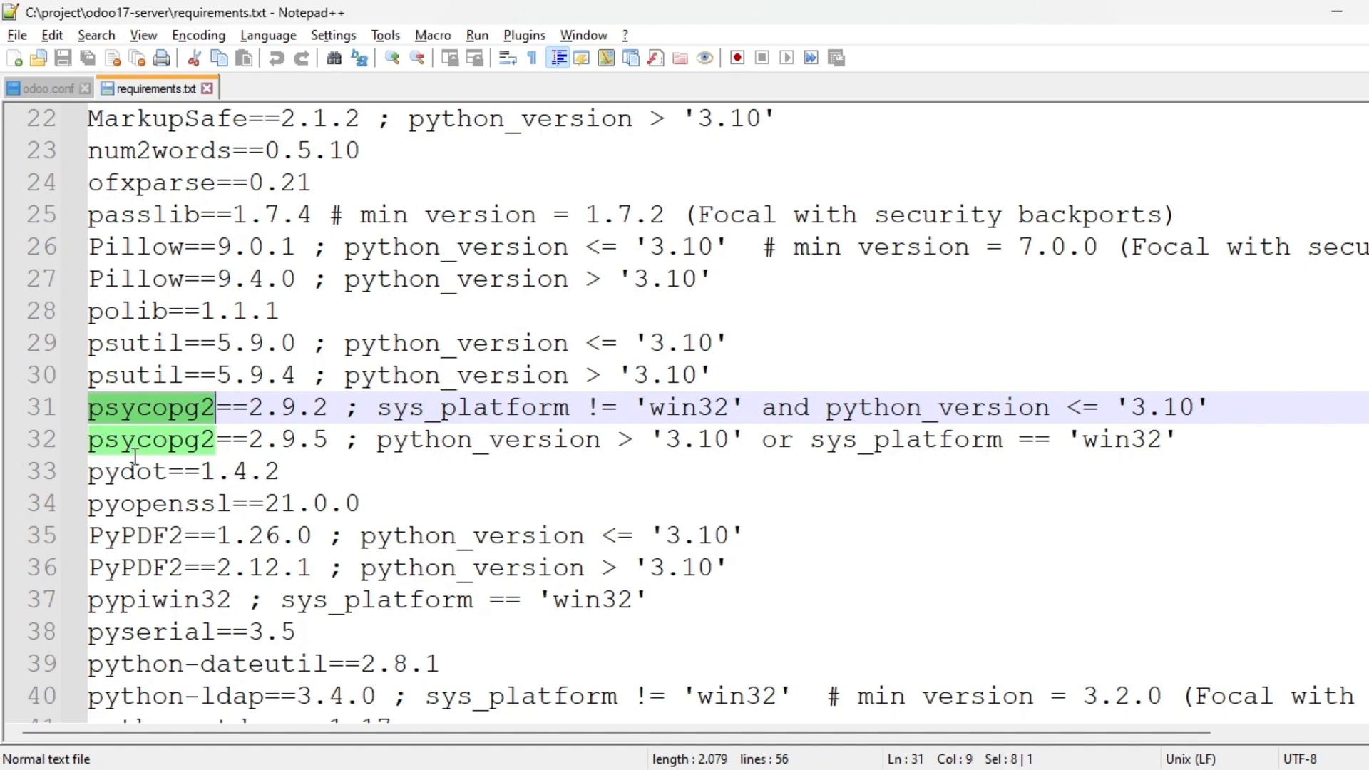
scroll(185, 464, down, 4)
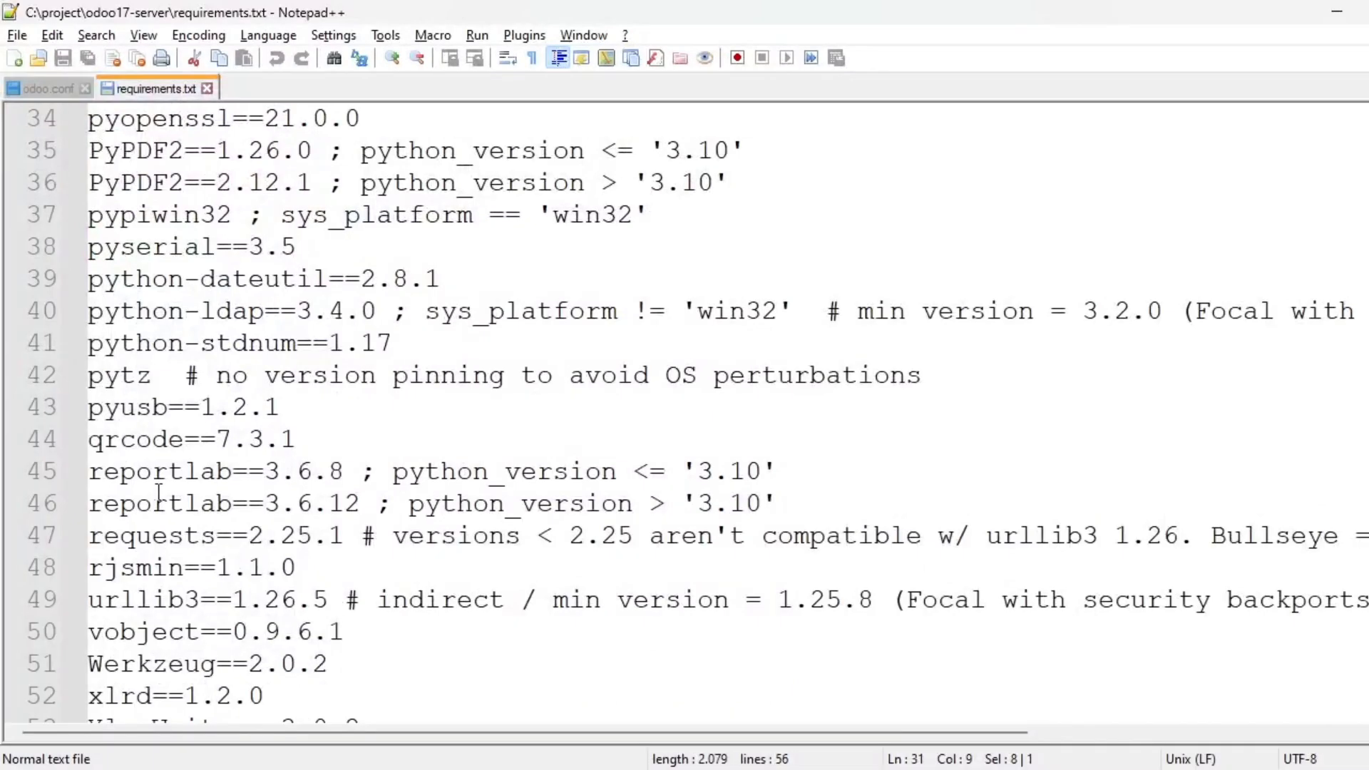
scroll(161, 378, down, 3)
double_click(155, 378)
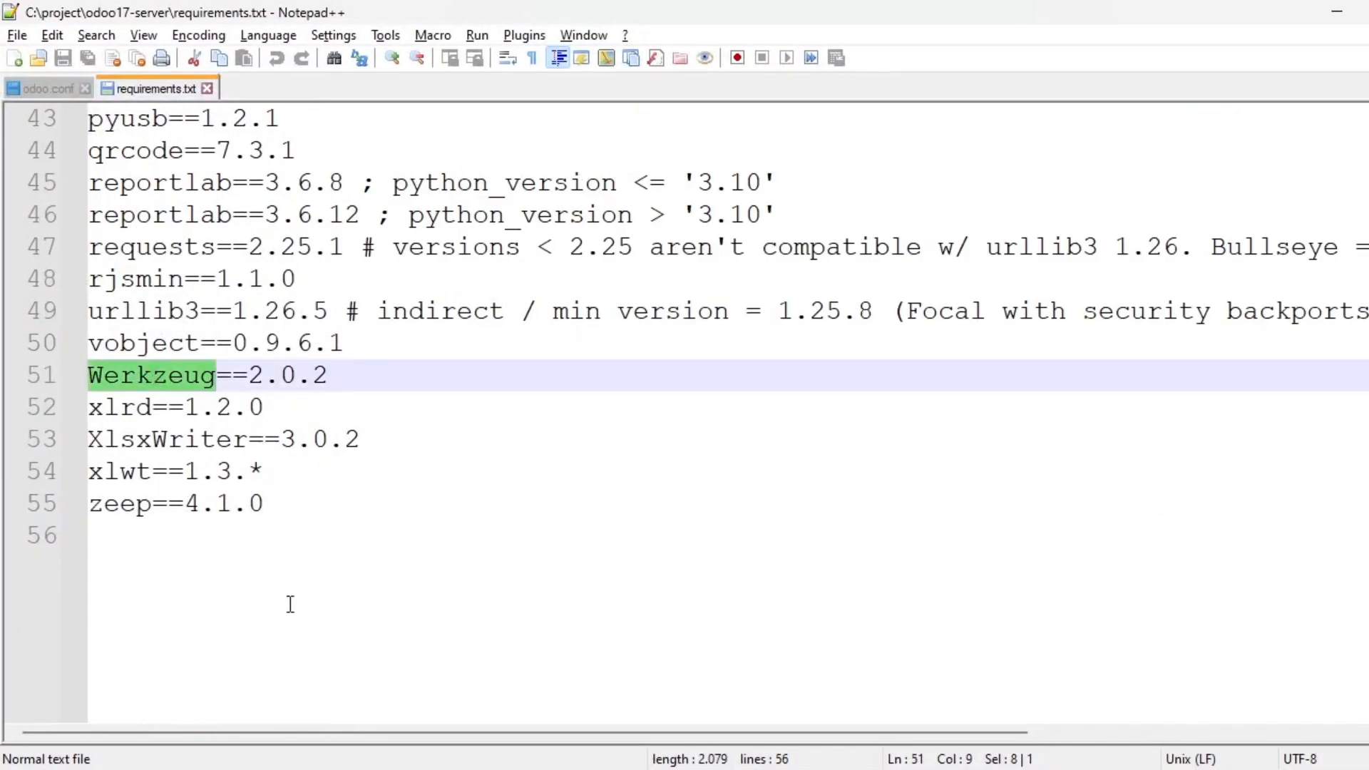
scroll(204, 448, up, 8)
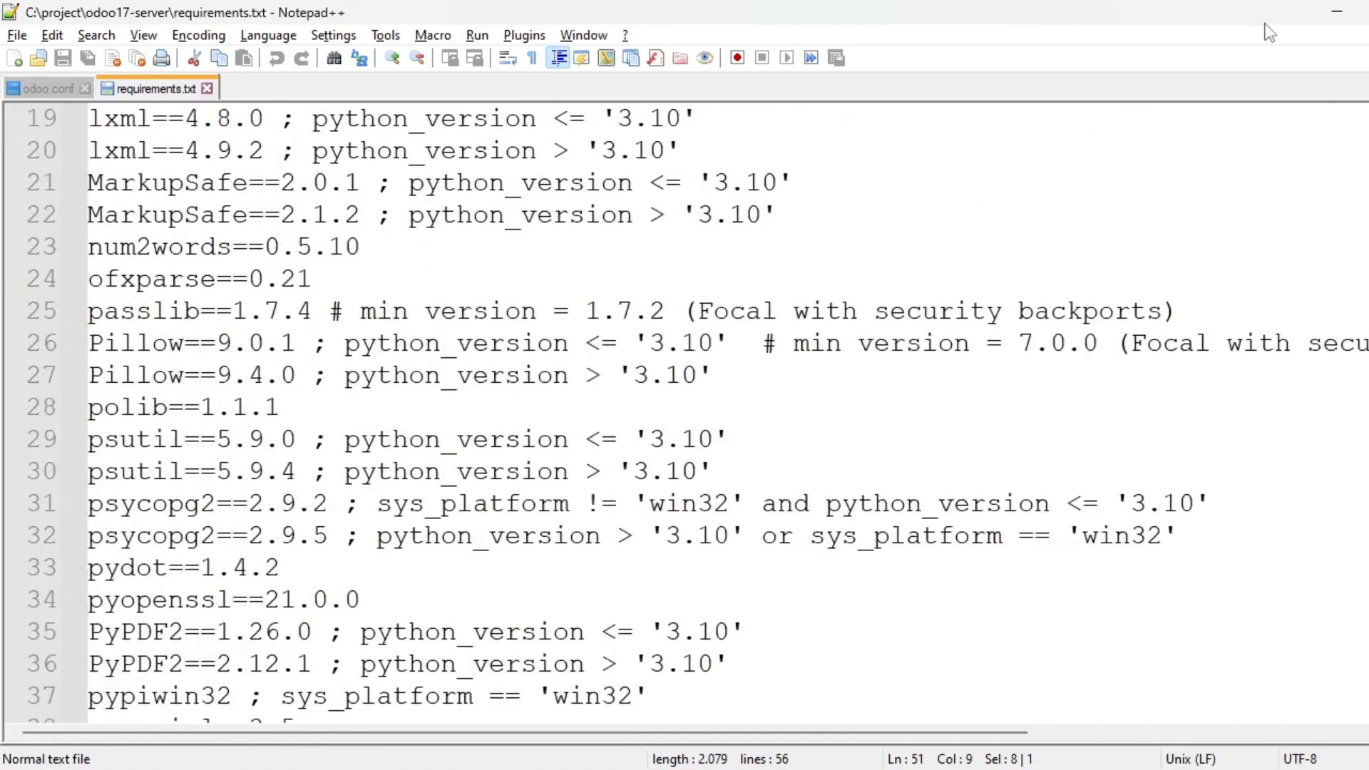
scroll(207, 393, up, 6)
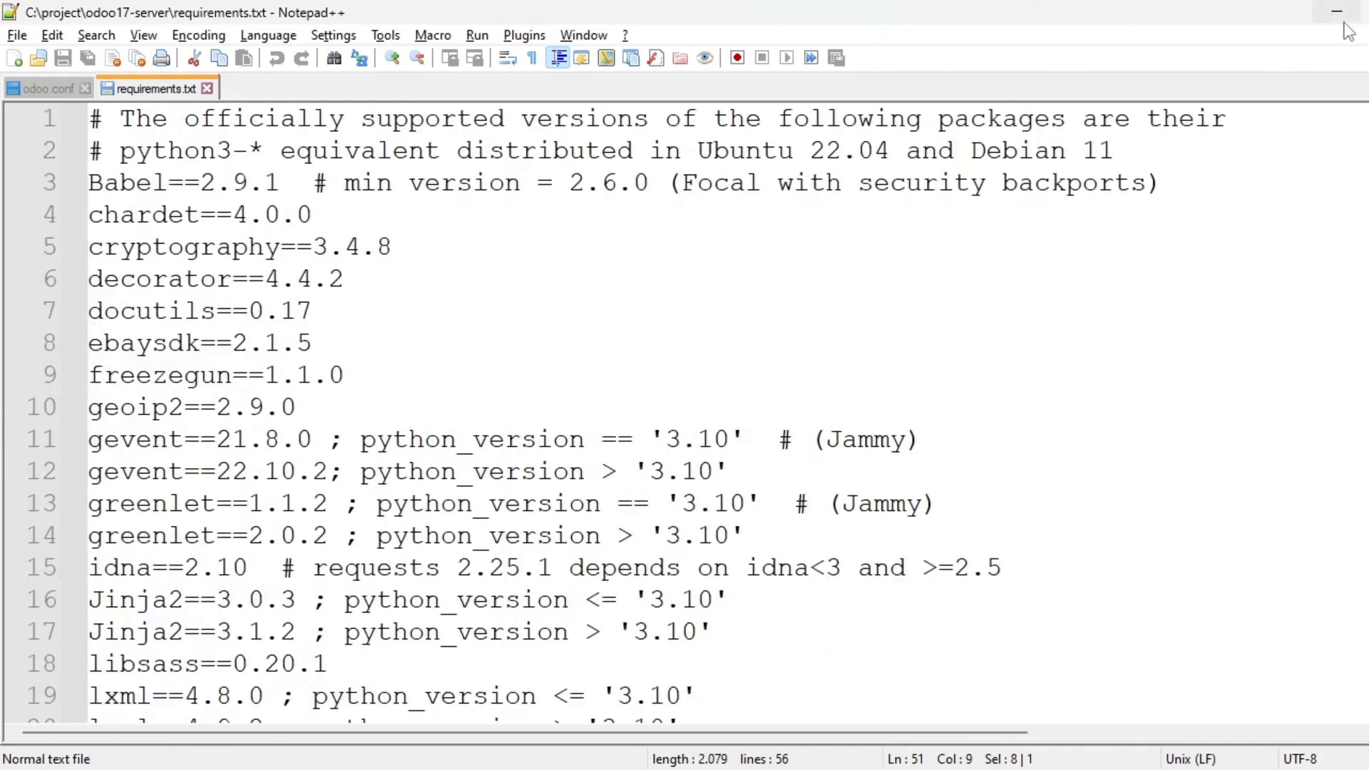
click(49, 89)
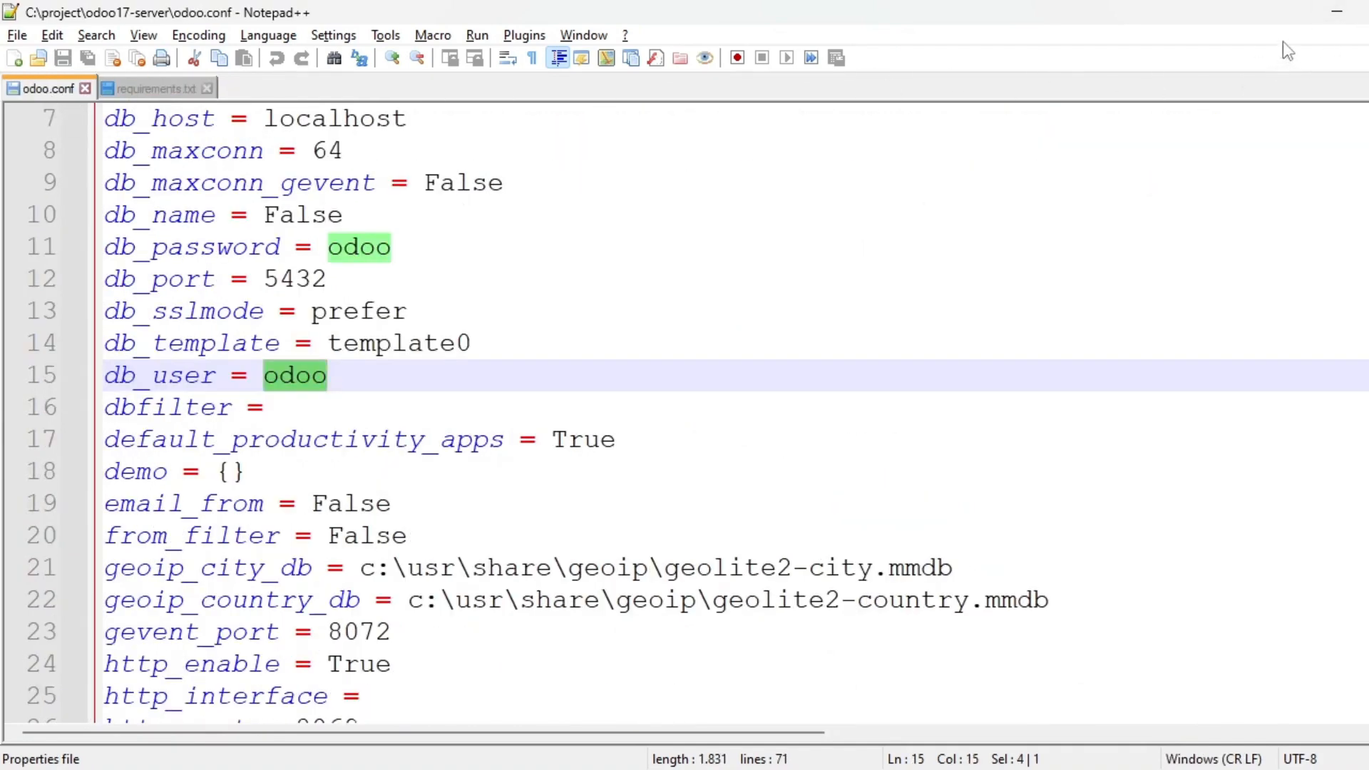
Minimize Notepad++, highlight 'PYTHON 3.7' in the ODOO INSTALATION notes, then return to Explorer.
click(1337, 15)
key(alt+Tab)
key(alt+Tab)
key(alt+Tab)
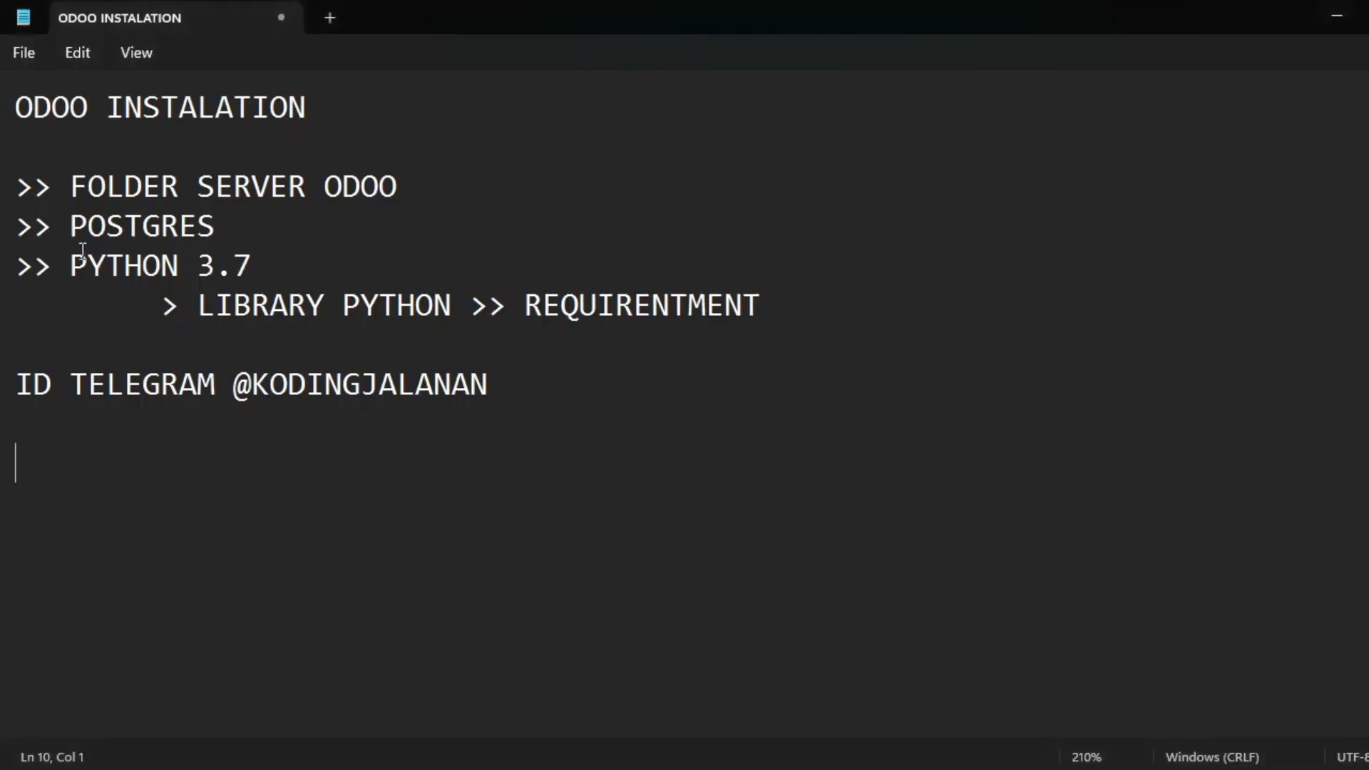
drag(71, 266, 294, 266)
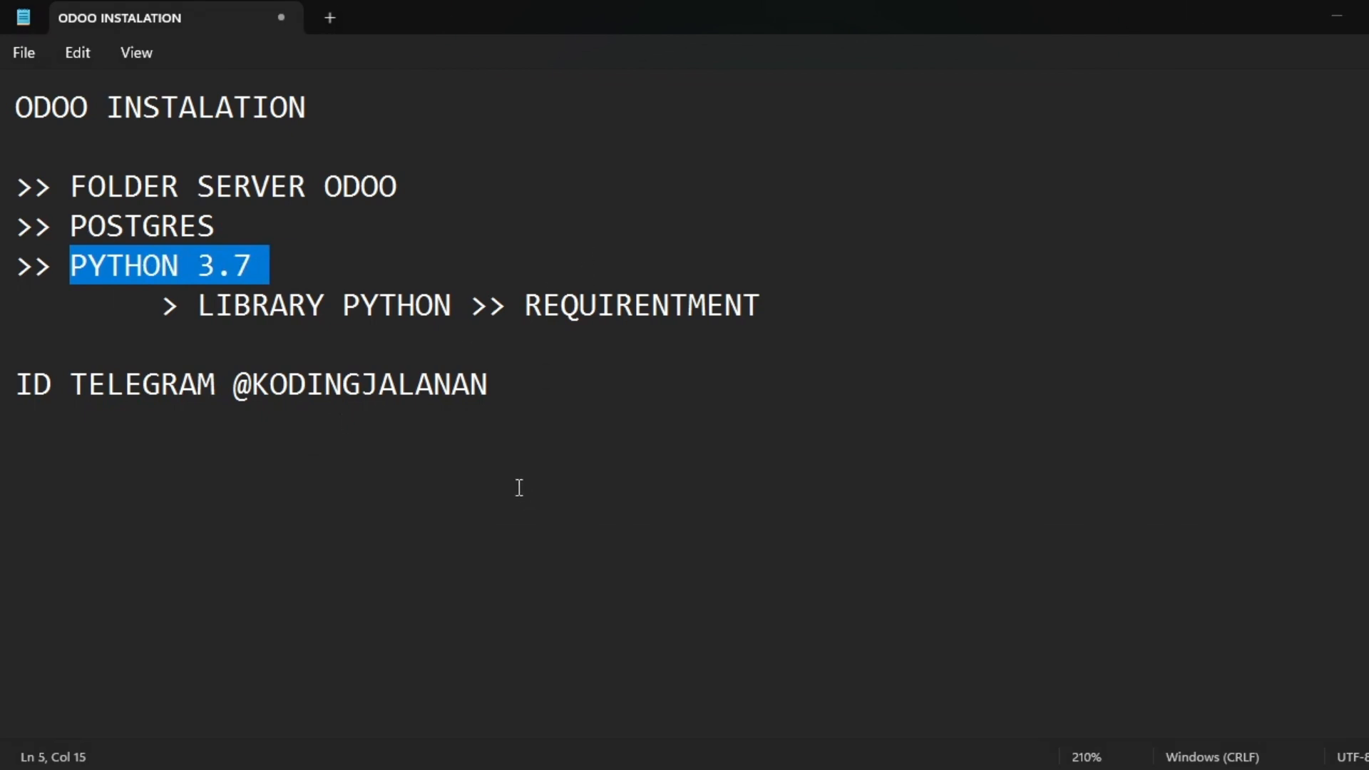
key(alt+Tab)
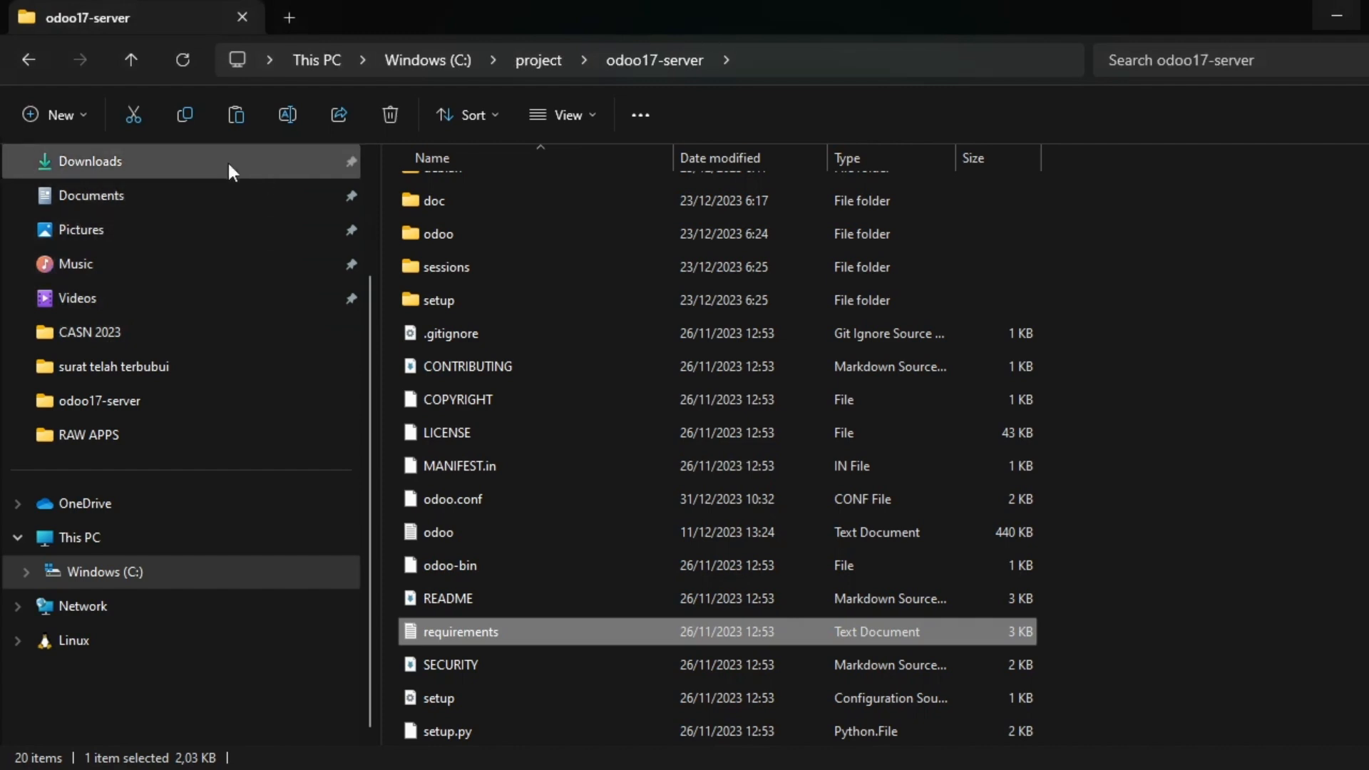
Cut the python37 folder from Downloads\ODOO INSTALATION.
click(229, 164)
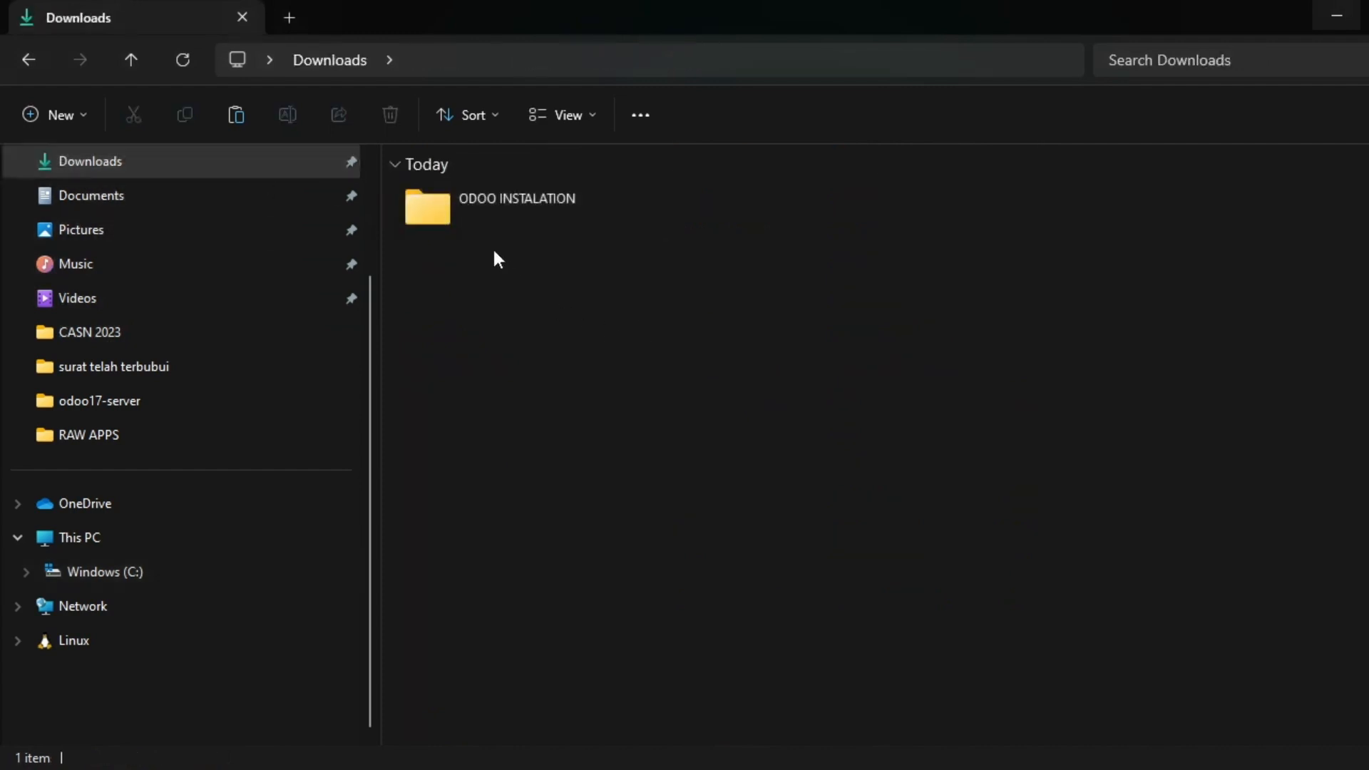
double_click(500, 214)
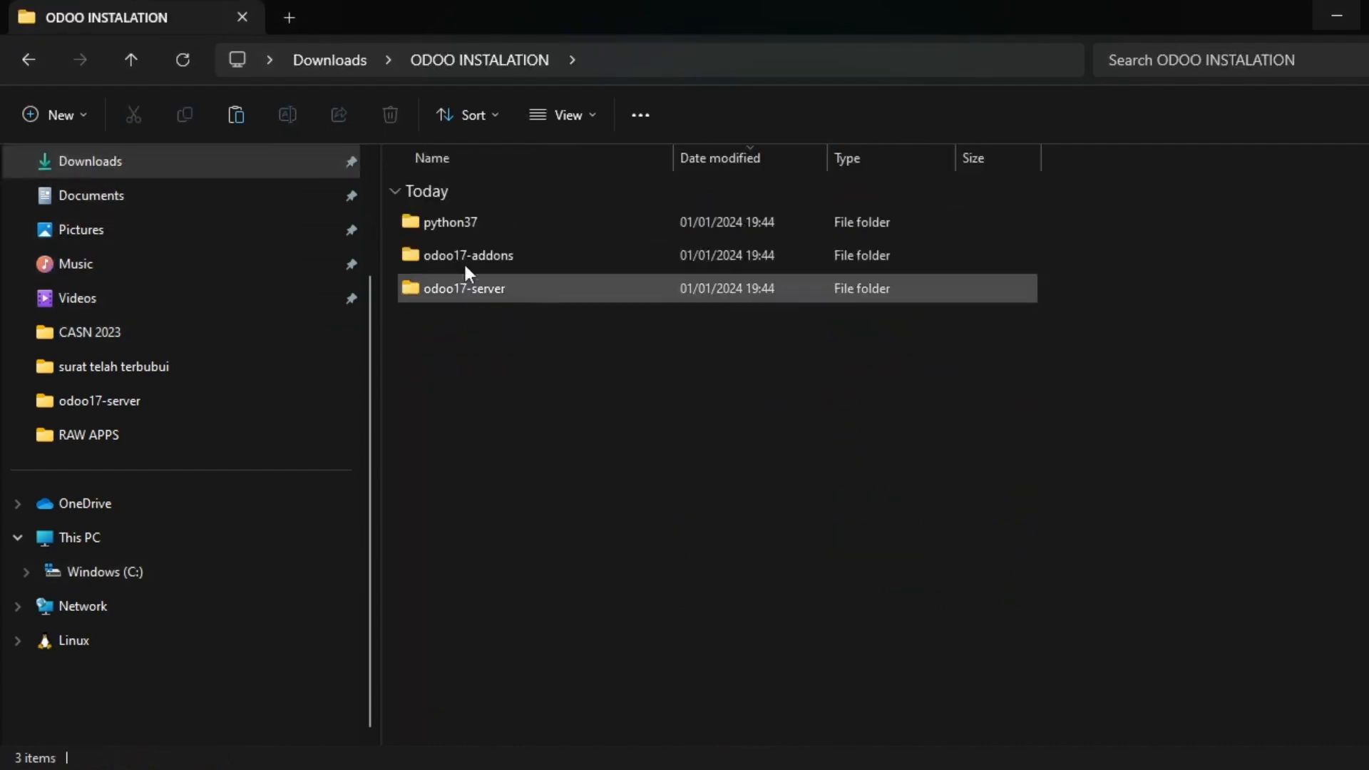
click(490, 225)
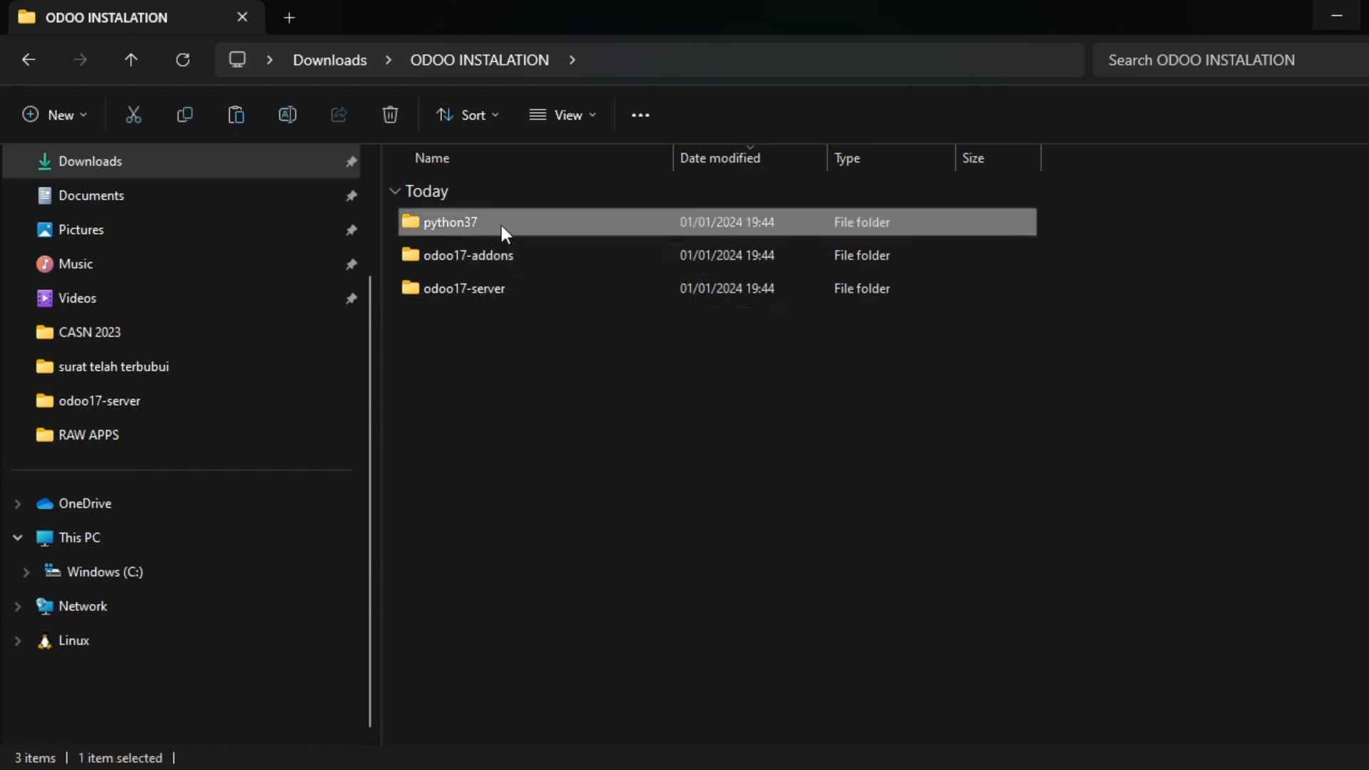
key(ctrl+x)
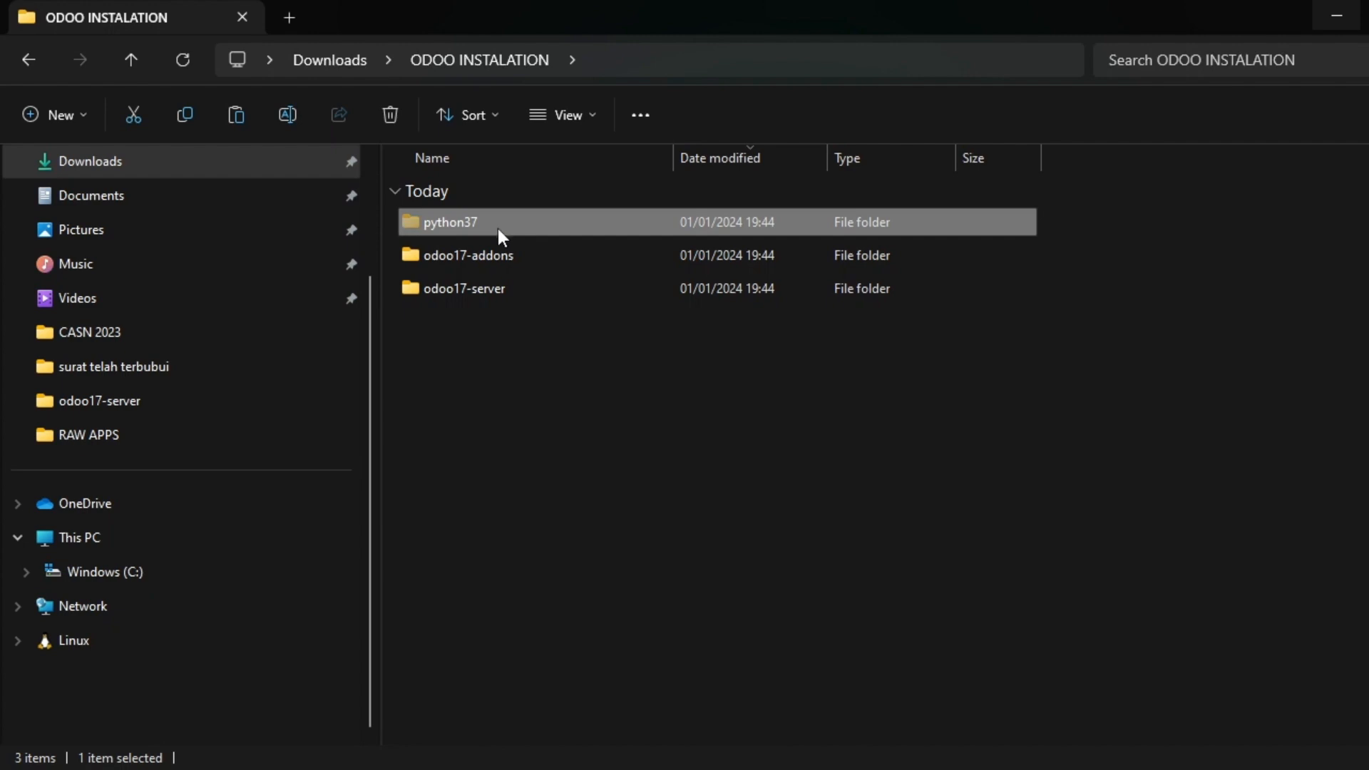
Open the Python37 folder on the Windows (C:) drive.
click(101, 575)
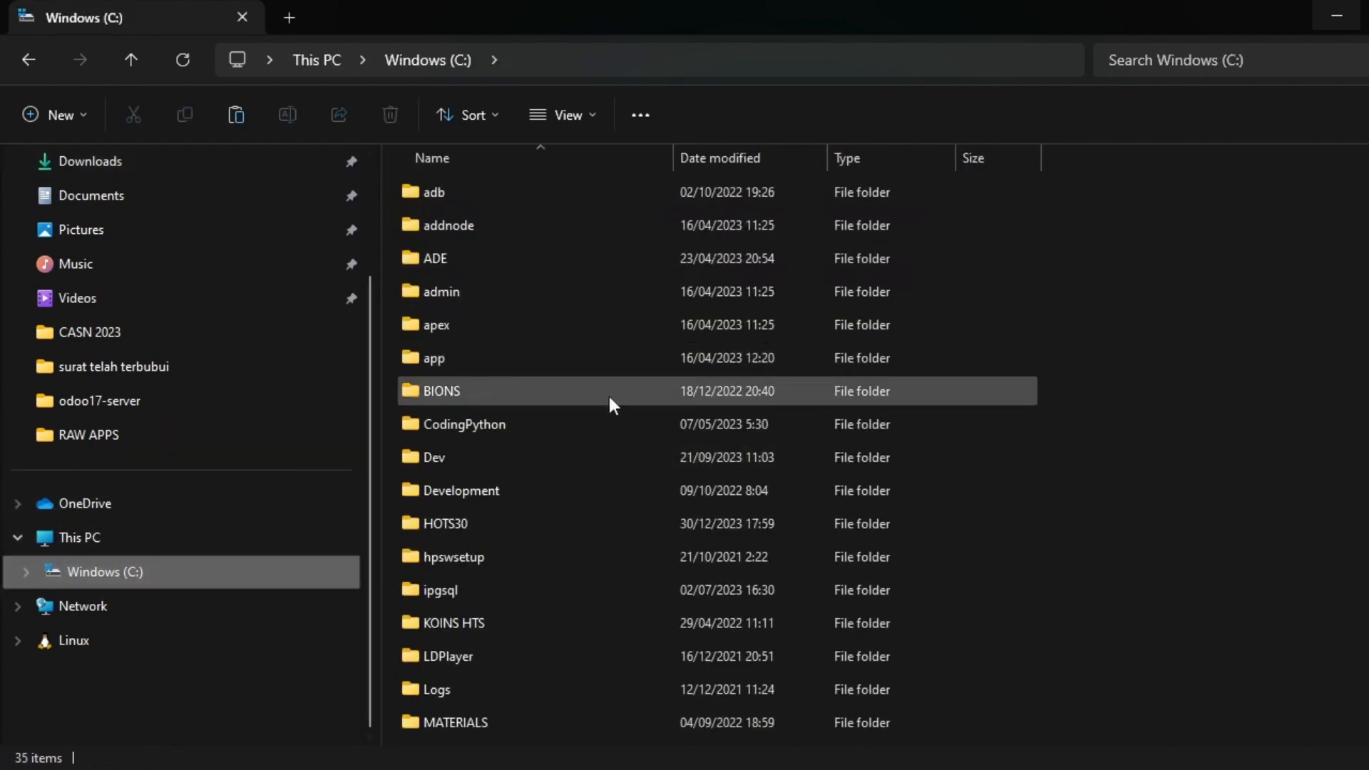
scroll(607, 401, down, 4)
scroll(605, 400, down, 2)
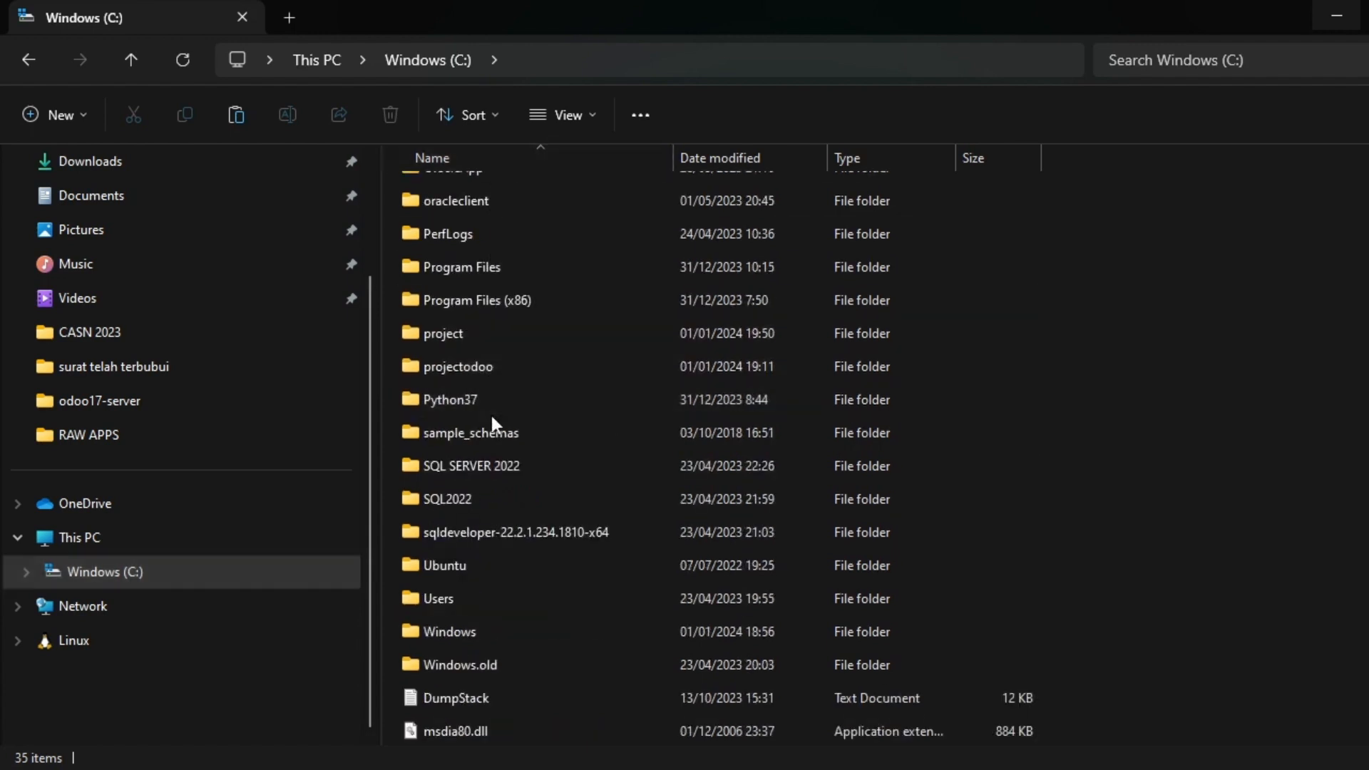
click(456, 401)
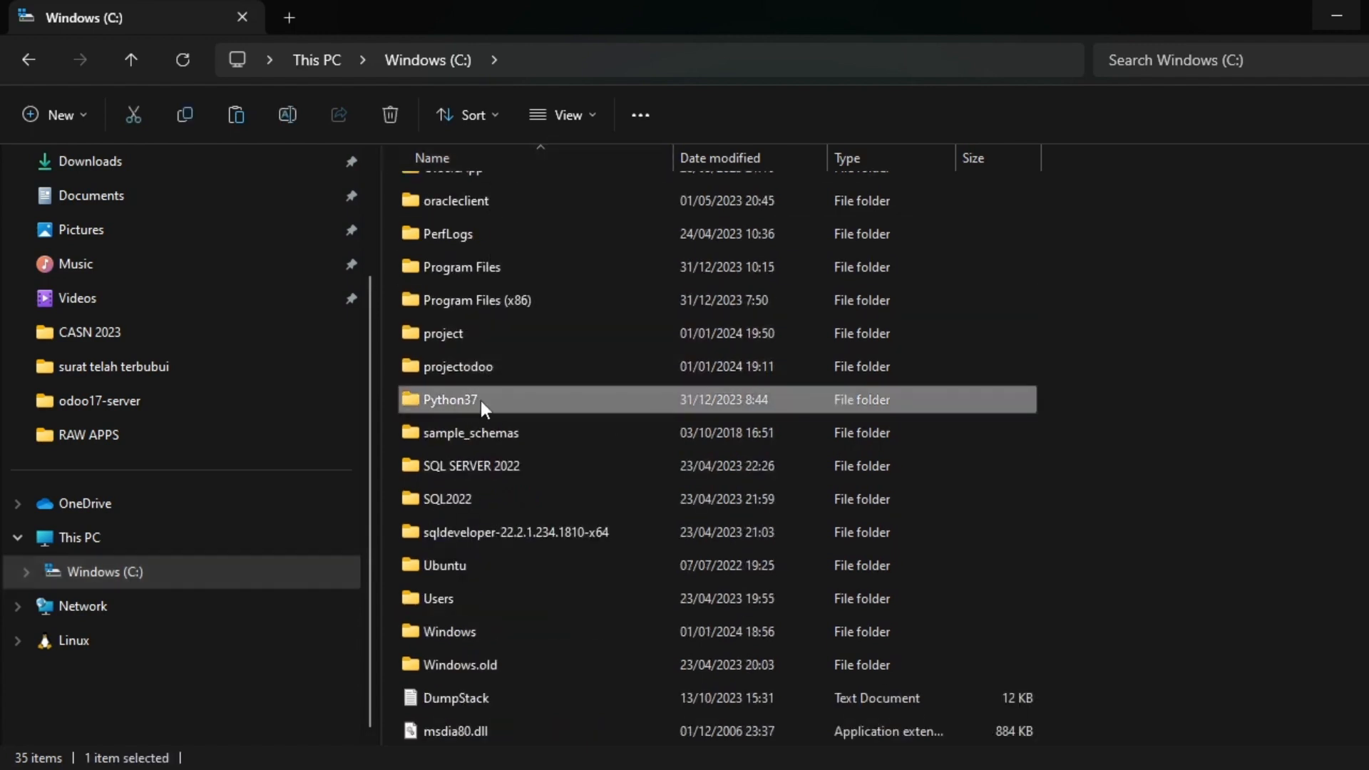
double_click(532, 400)
scroll(542, 362, down, 4)
scroll(542, 362, up, 4)
scroll(544, 363, down, 4)
scroll(545, 363, up, 4)
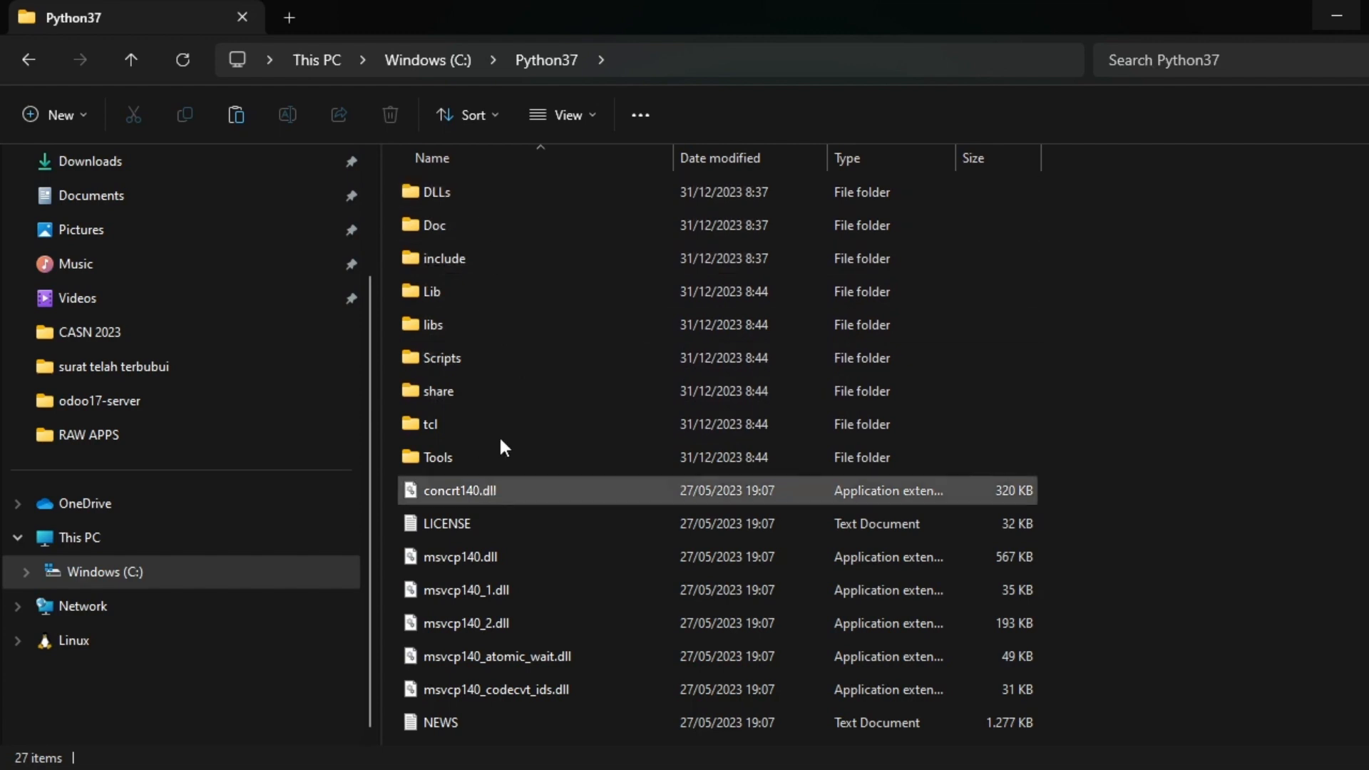
scroll(549, 517, down, 3)
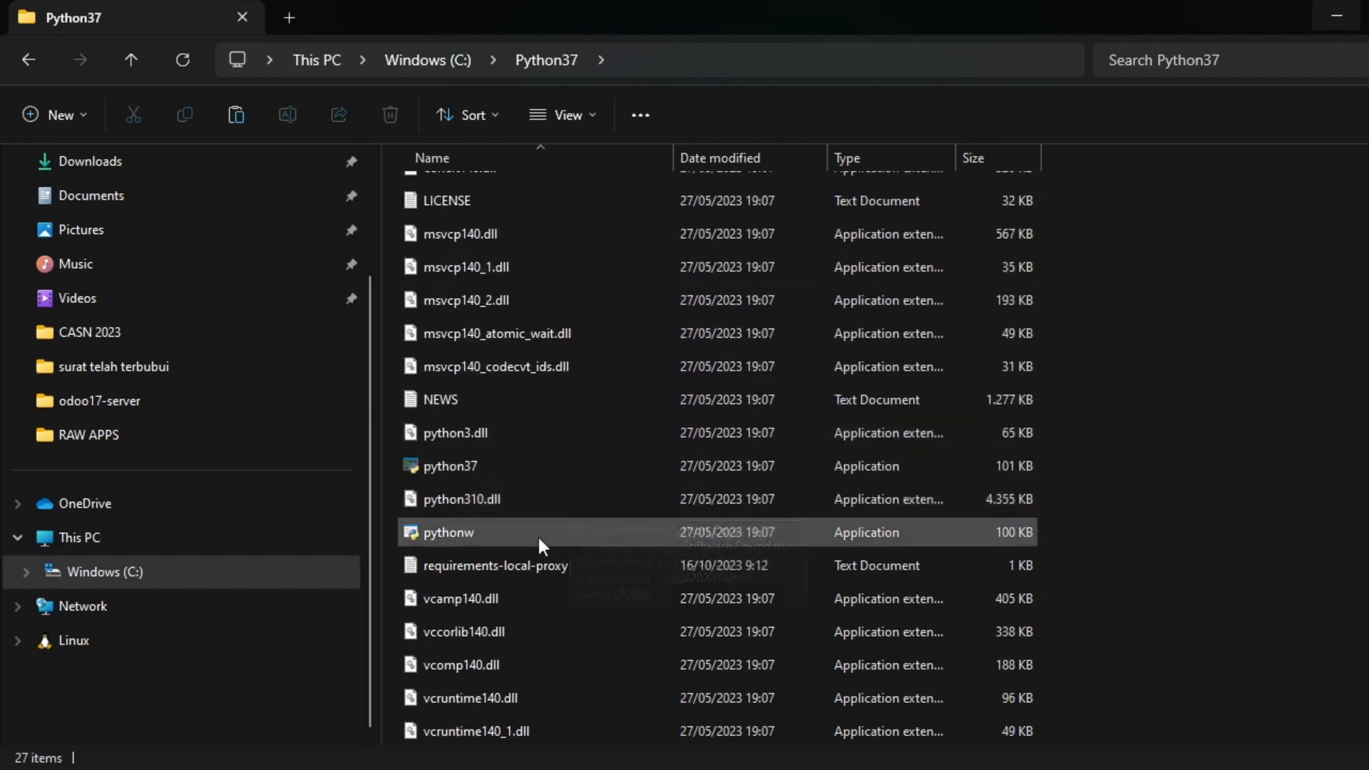
scroll(542, 428, up, 3)
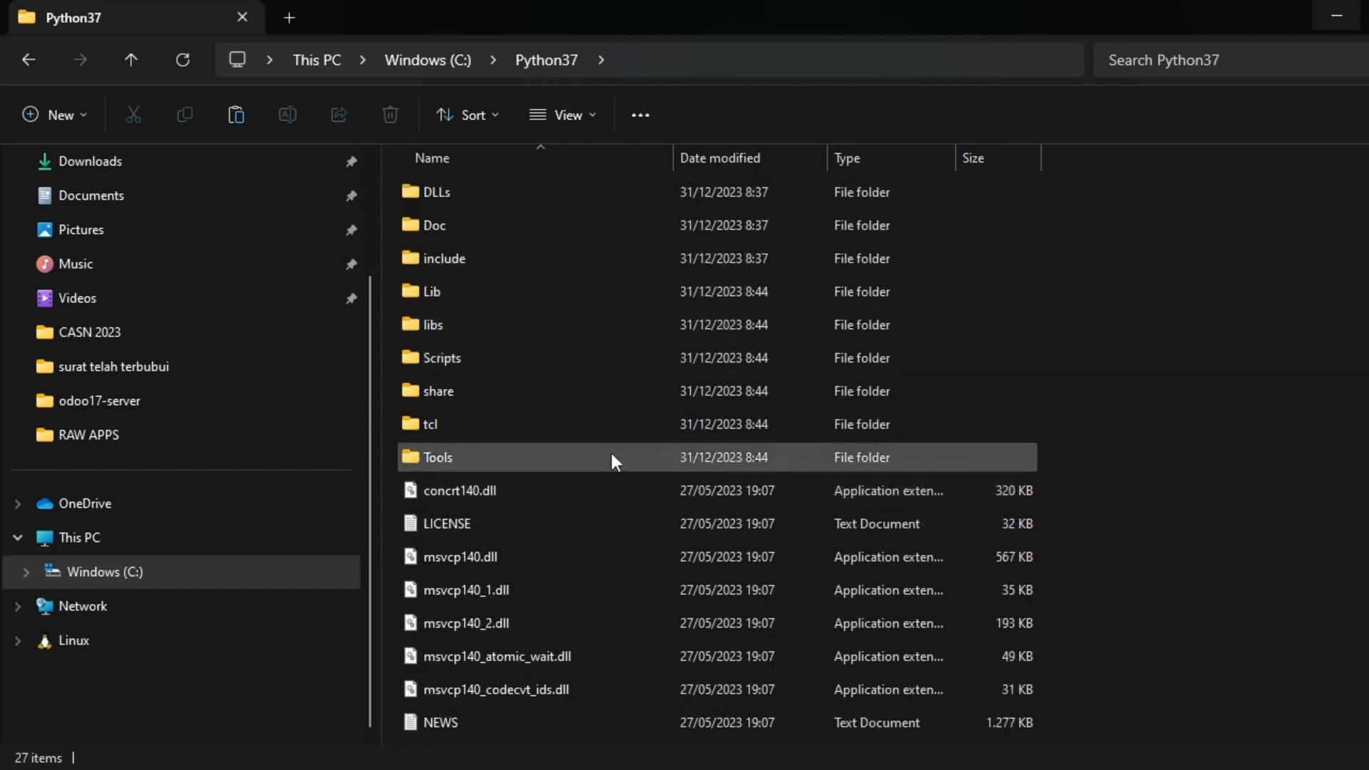
Show the full C:\Python37\Scripts path, then minimise Explorer back to the installation notes.
double_click(468, 354)
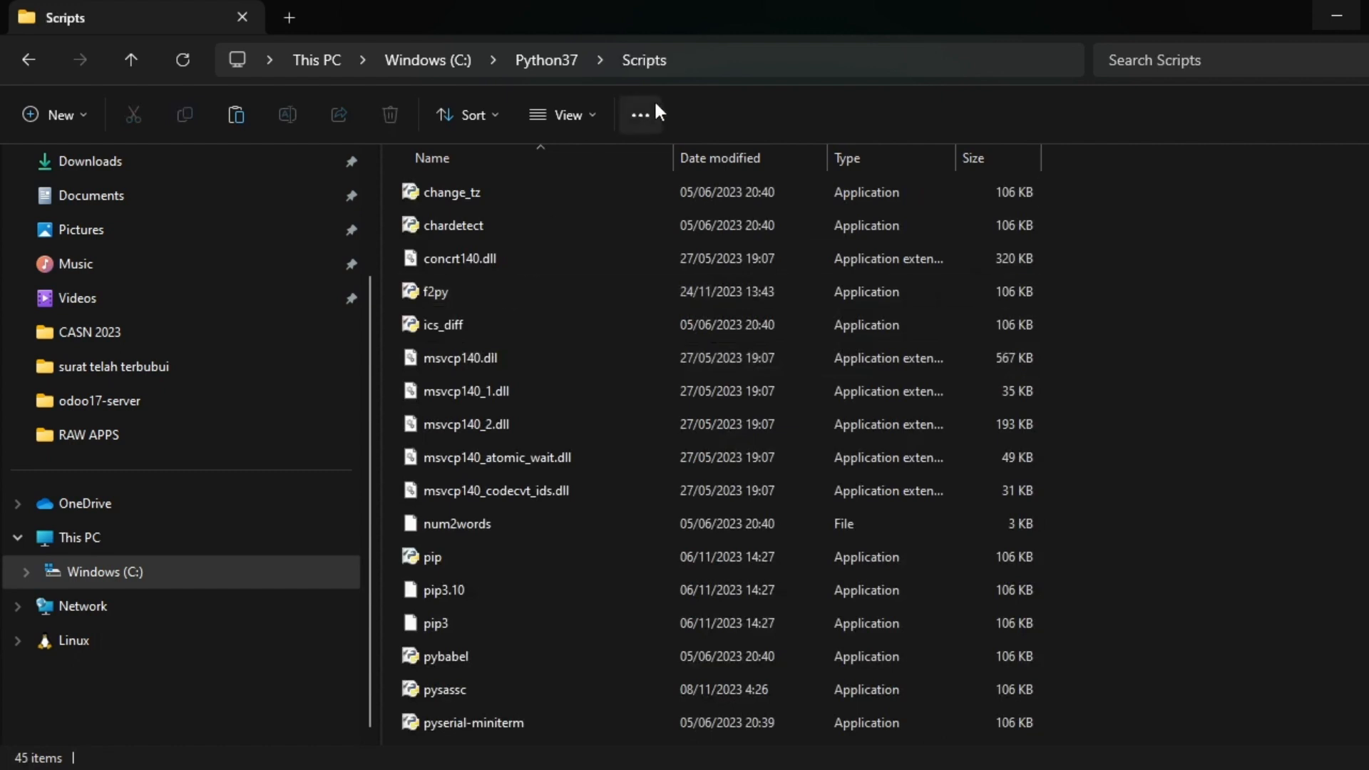
click(701, 62)
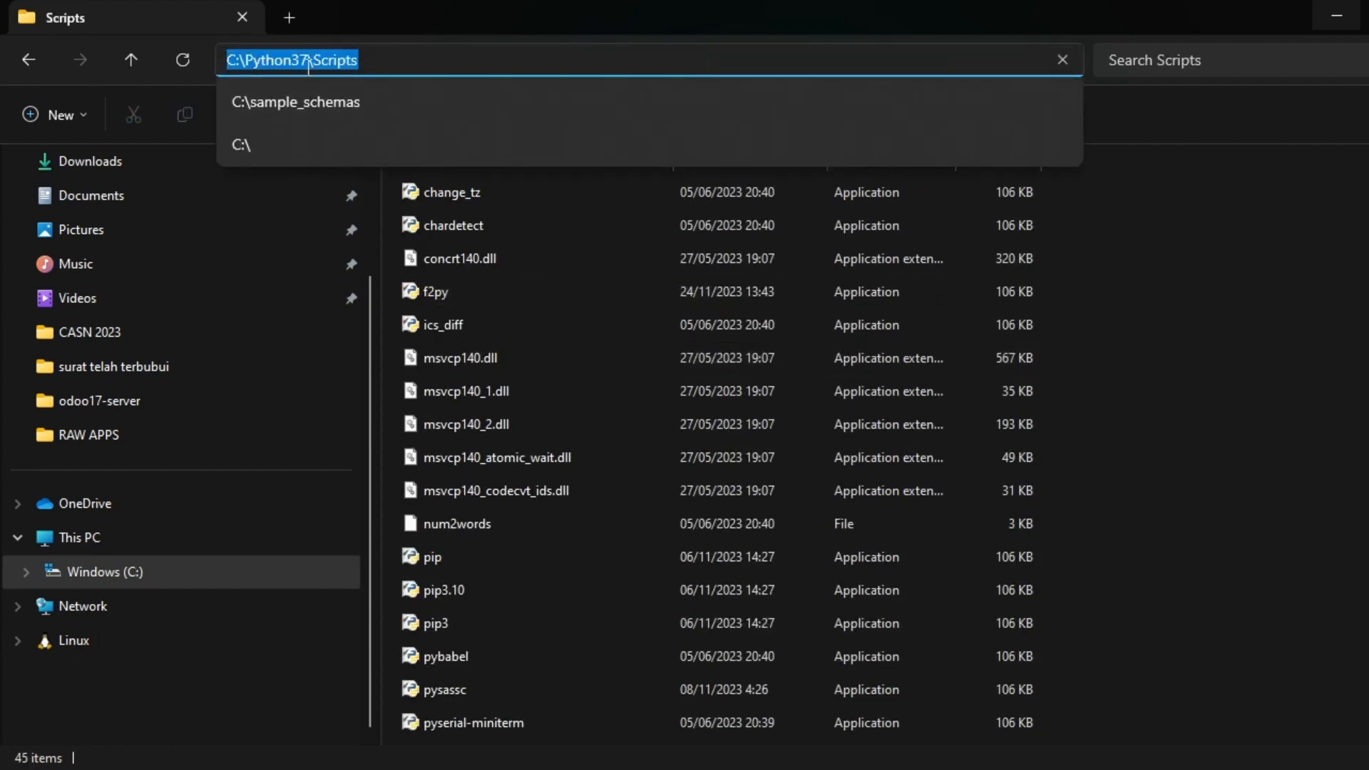
click(1344, 317)
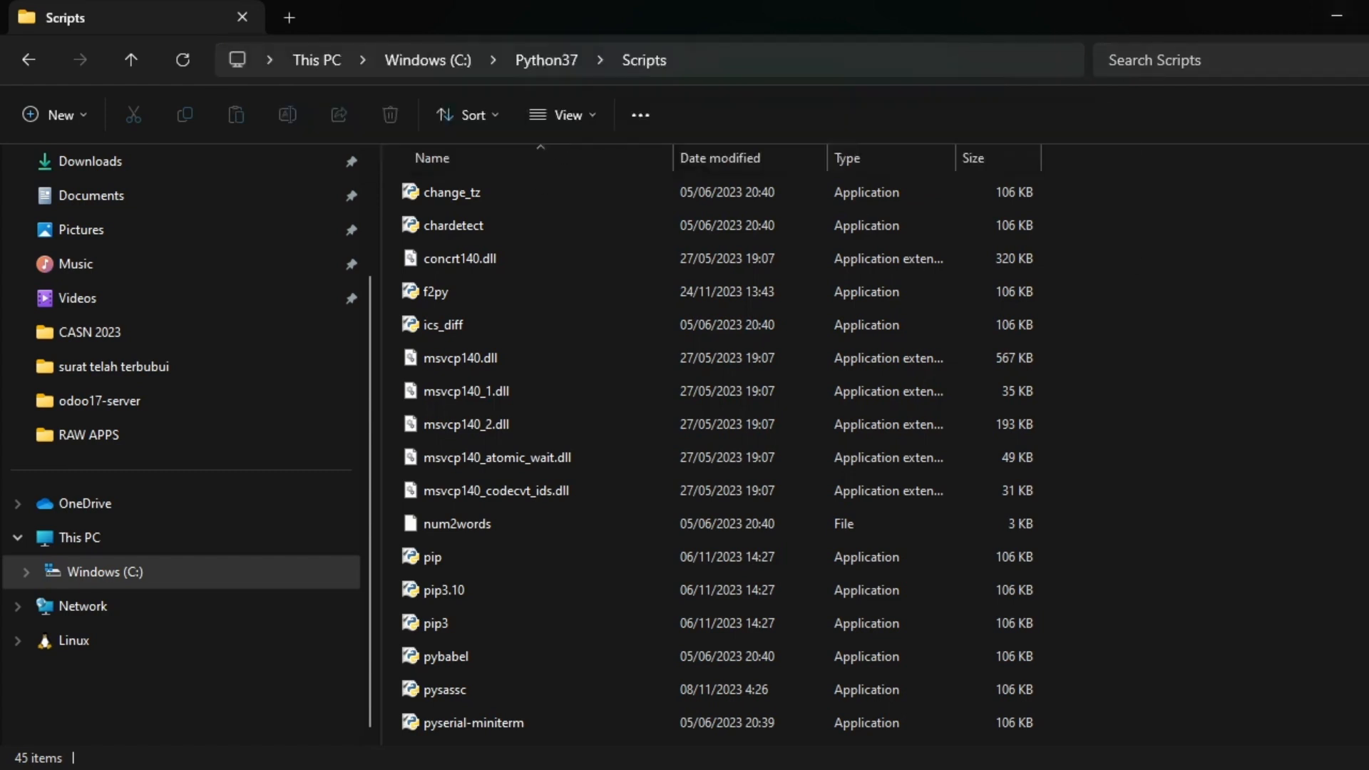
key(super)
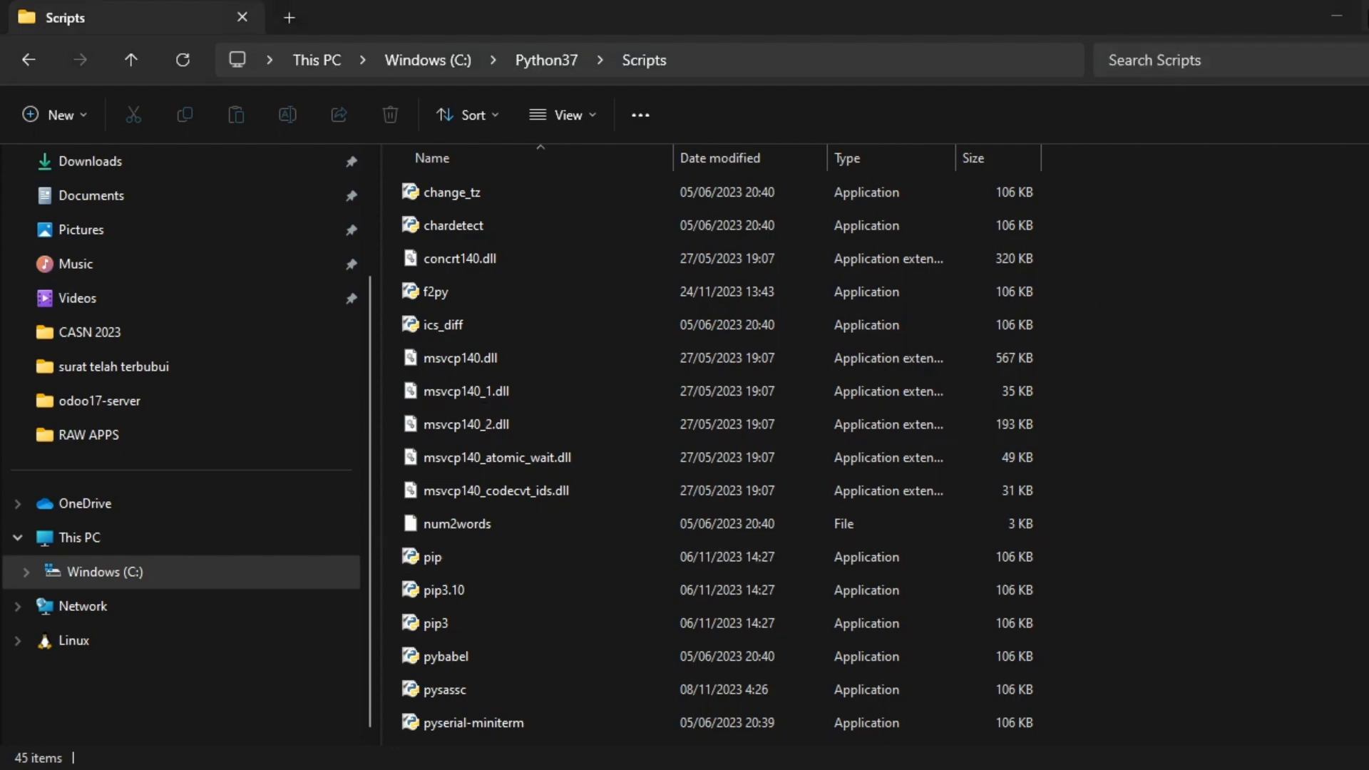
click(1338, 16)
click(1007, 347)
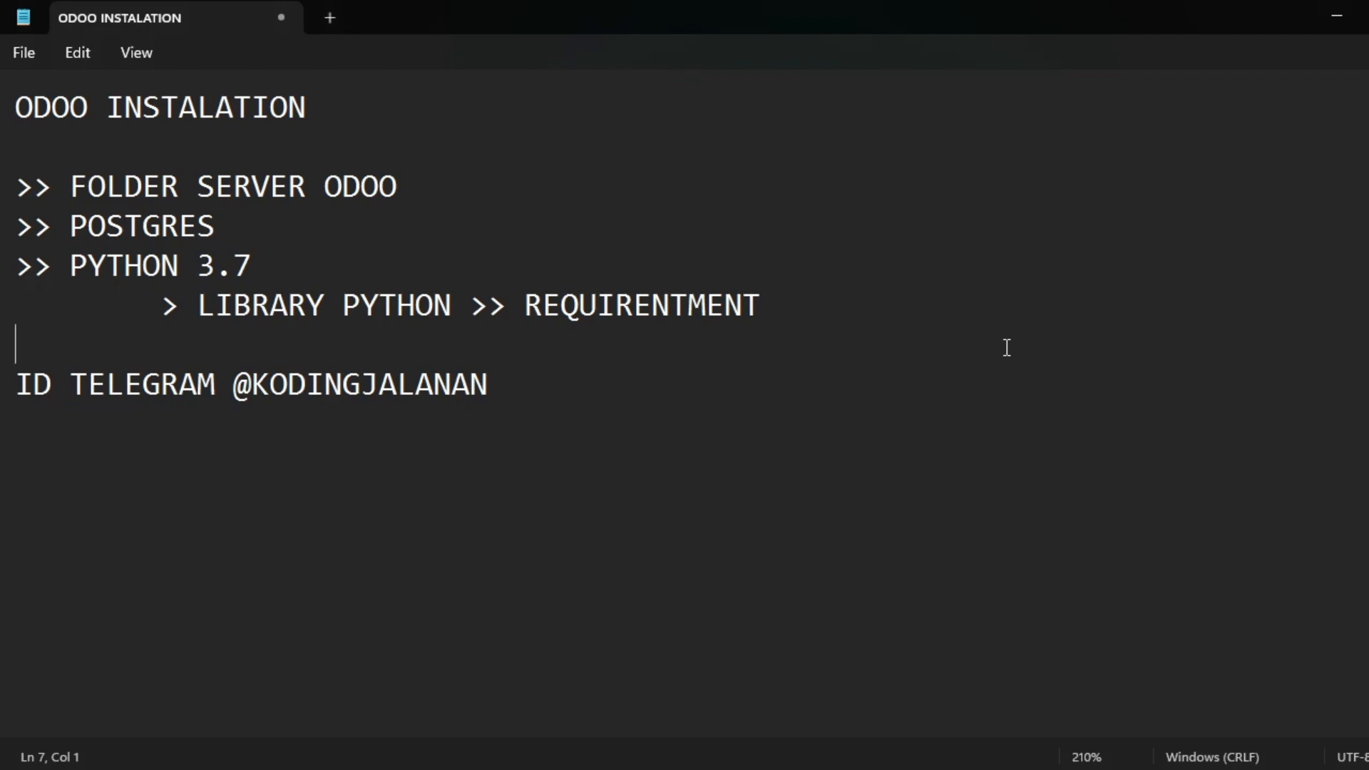
Search 'env' and start editing the user Path environment variable.
key(super)
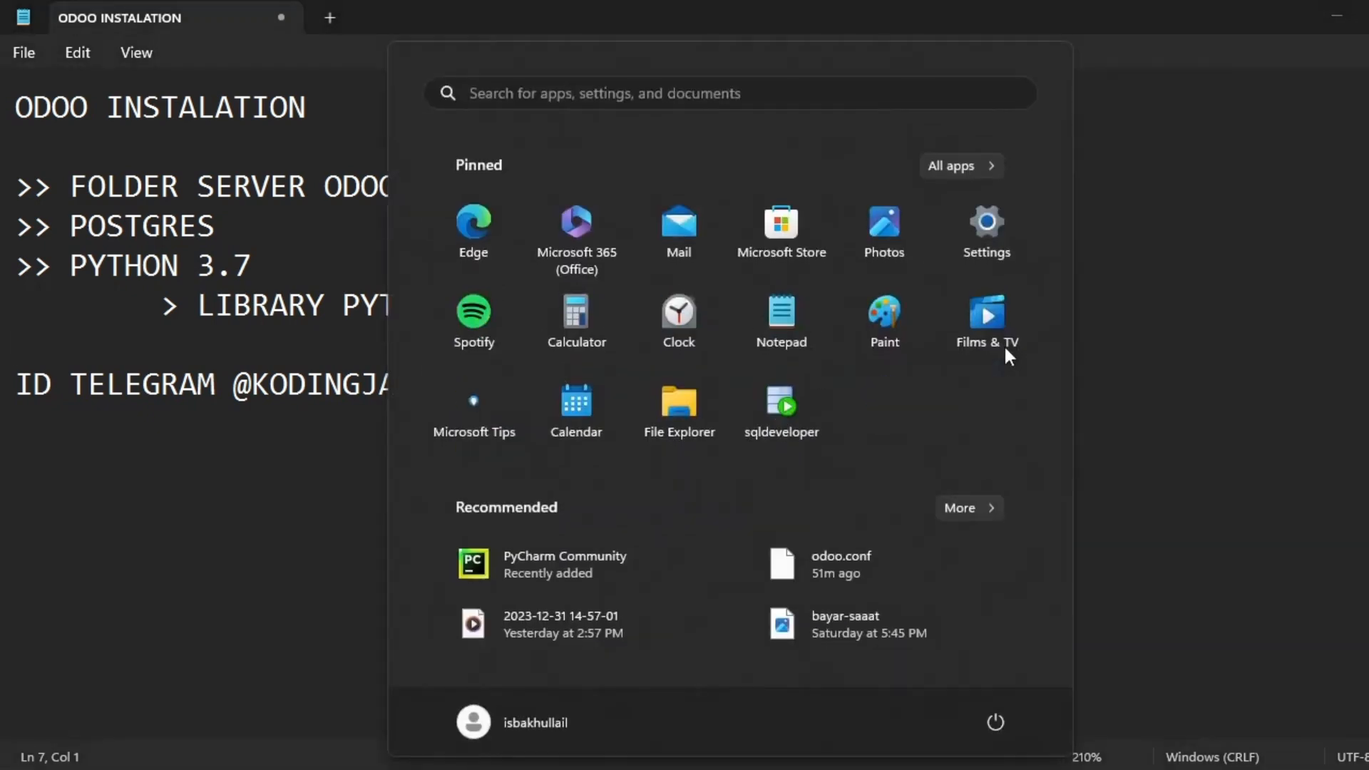
text(env)
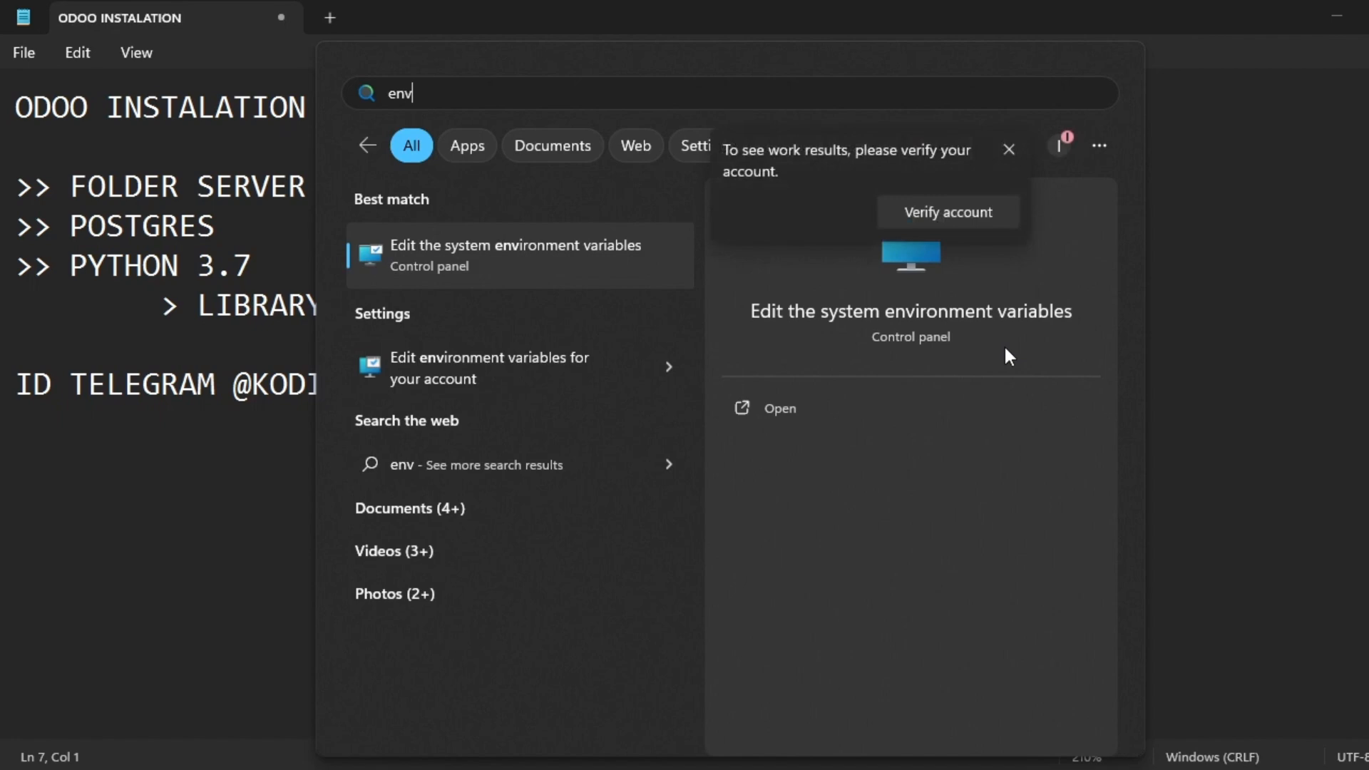
key(Down)
key(Return)
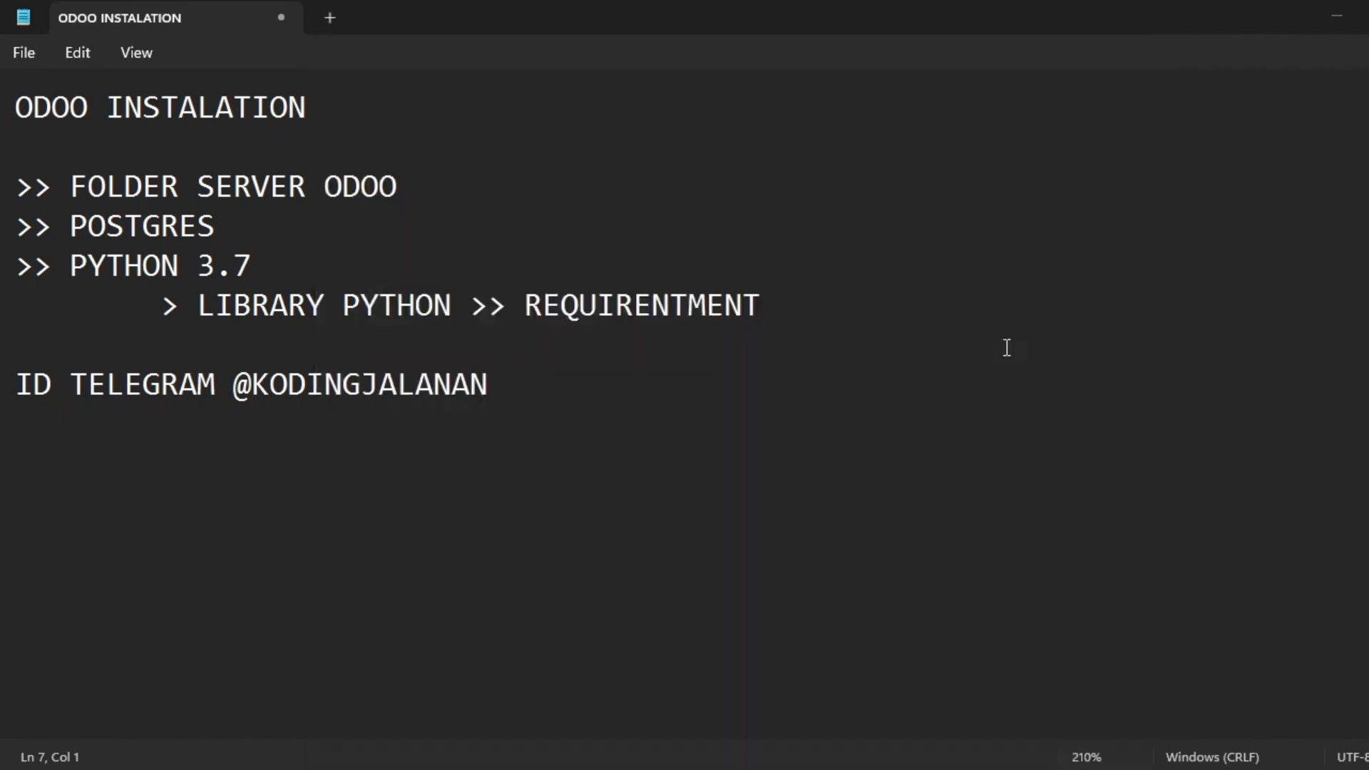
click(557, 212)
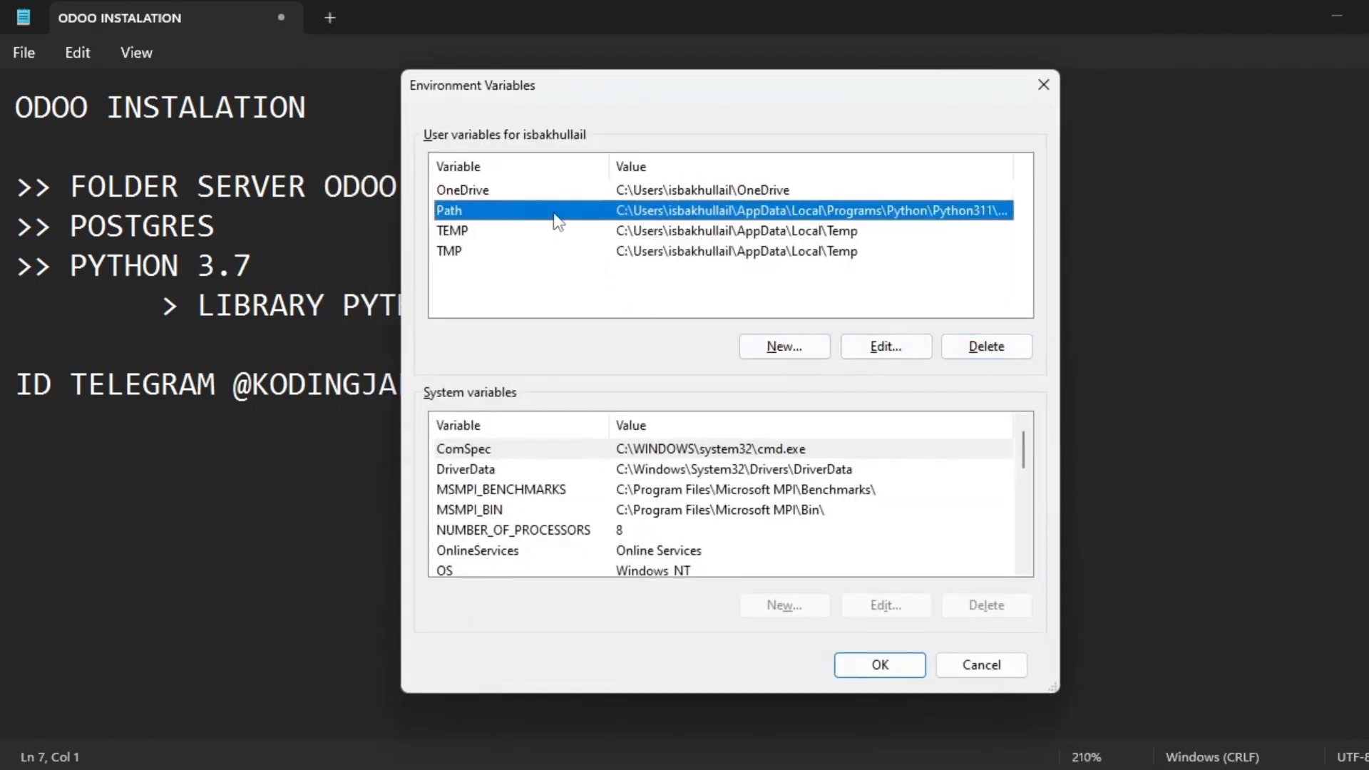
double_click(571, 218)
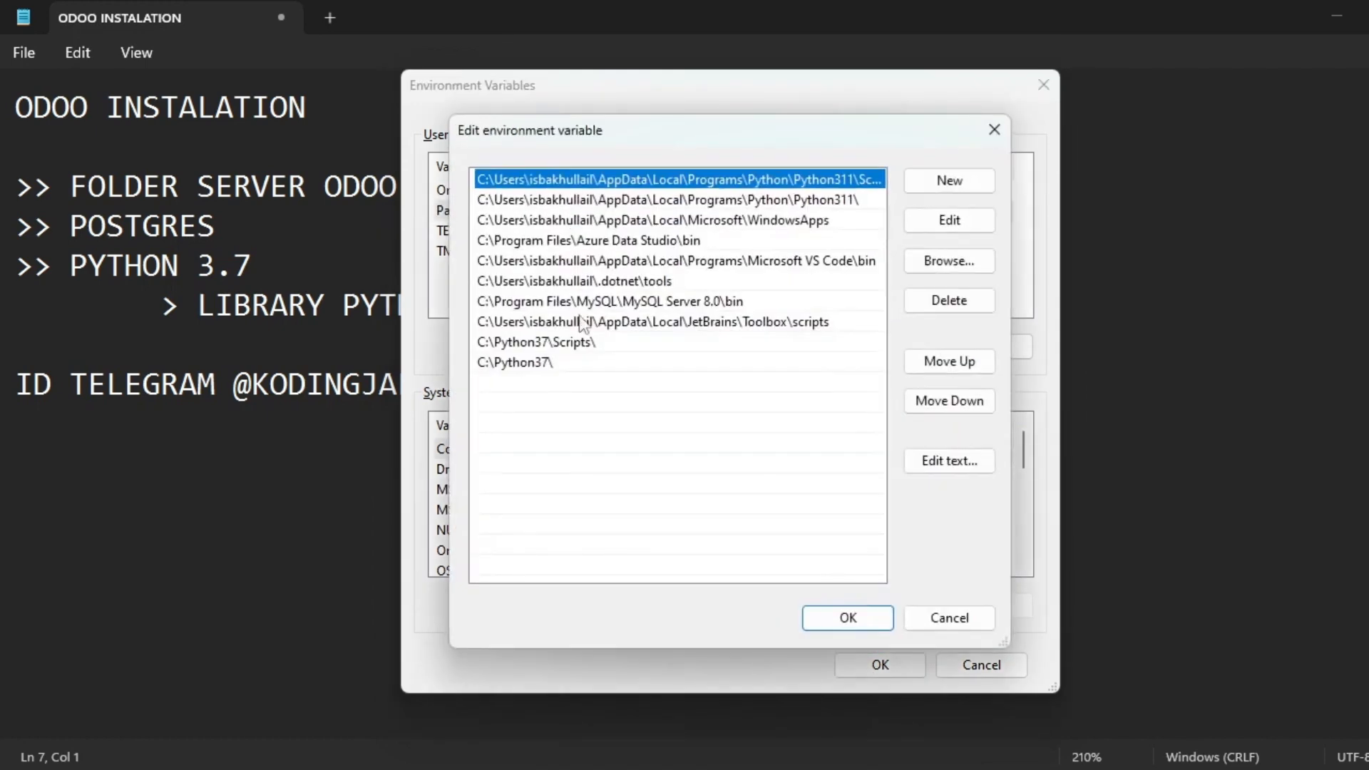
Add a pasted C:\Python37\Scripts entry, then remove its duplicate.
click(581, 346)
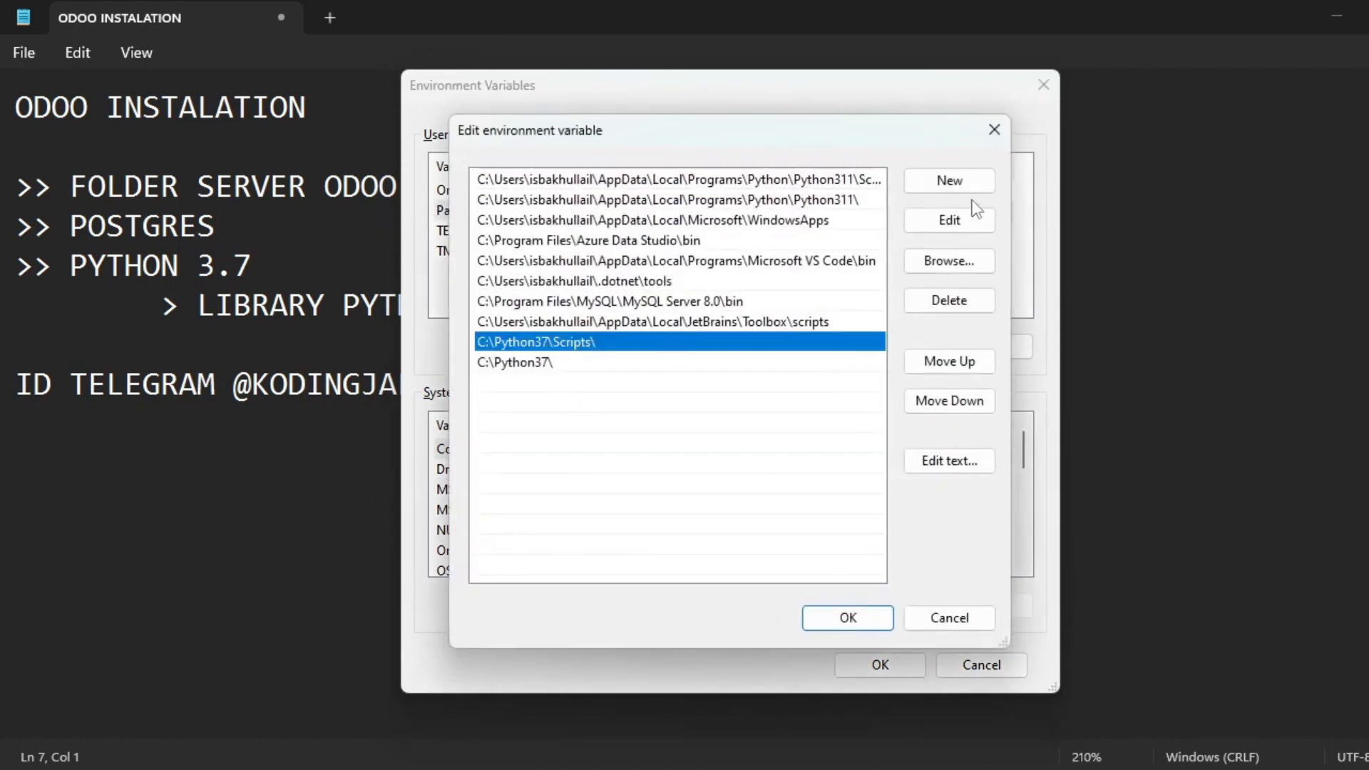
click(731, 470)
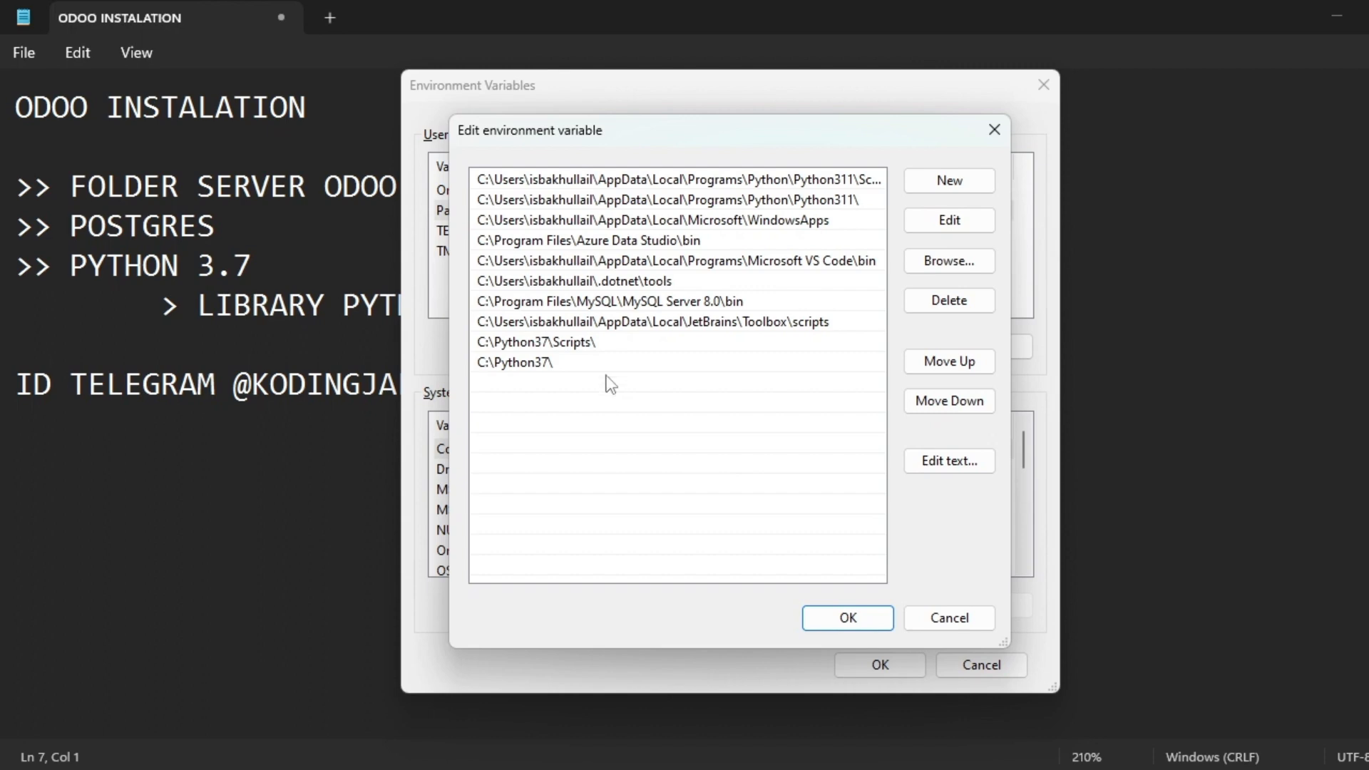
click(949, 181)
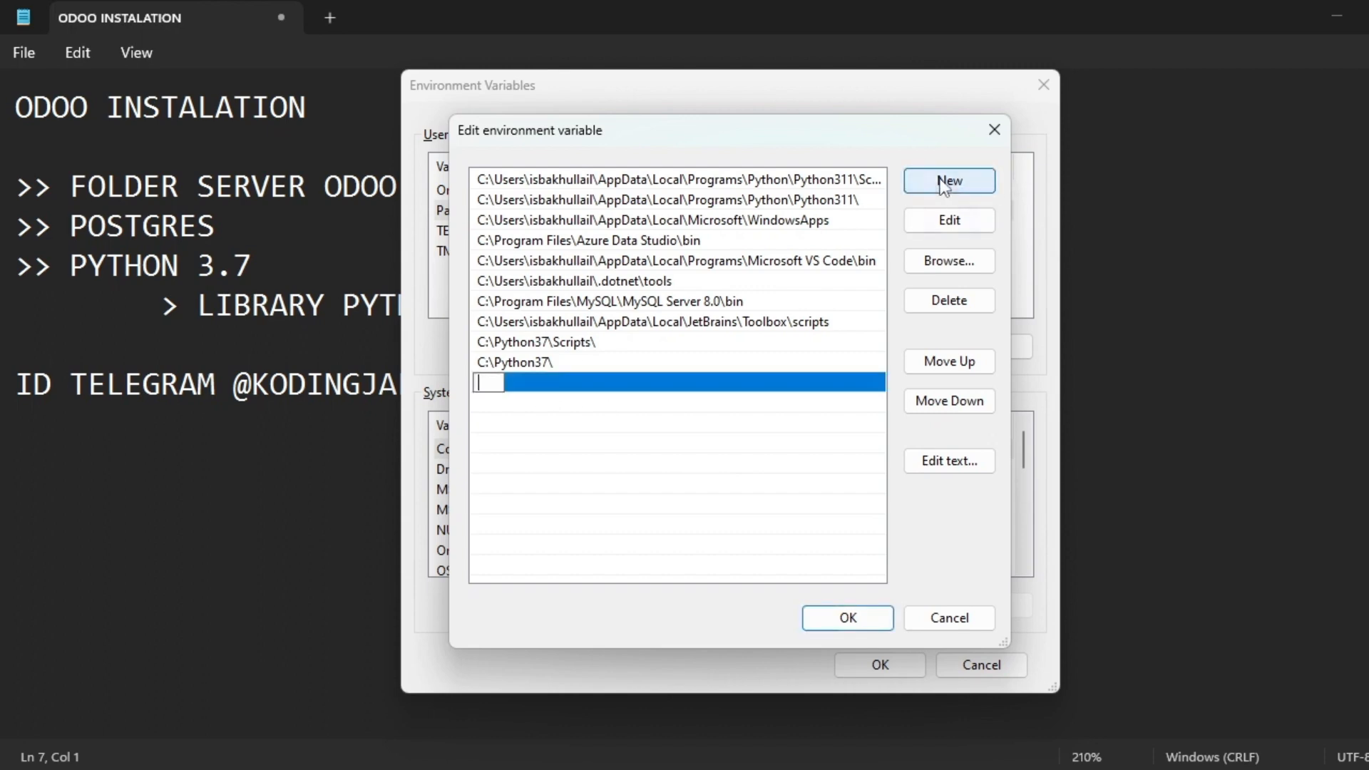
key(ctrl+v)
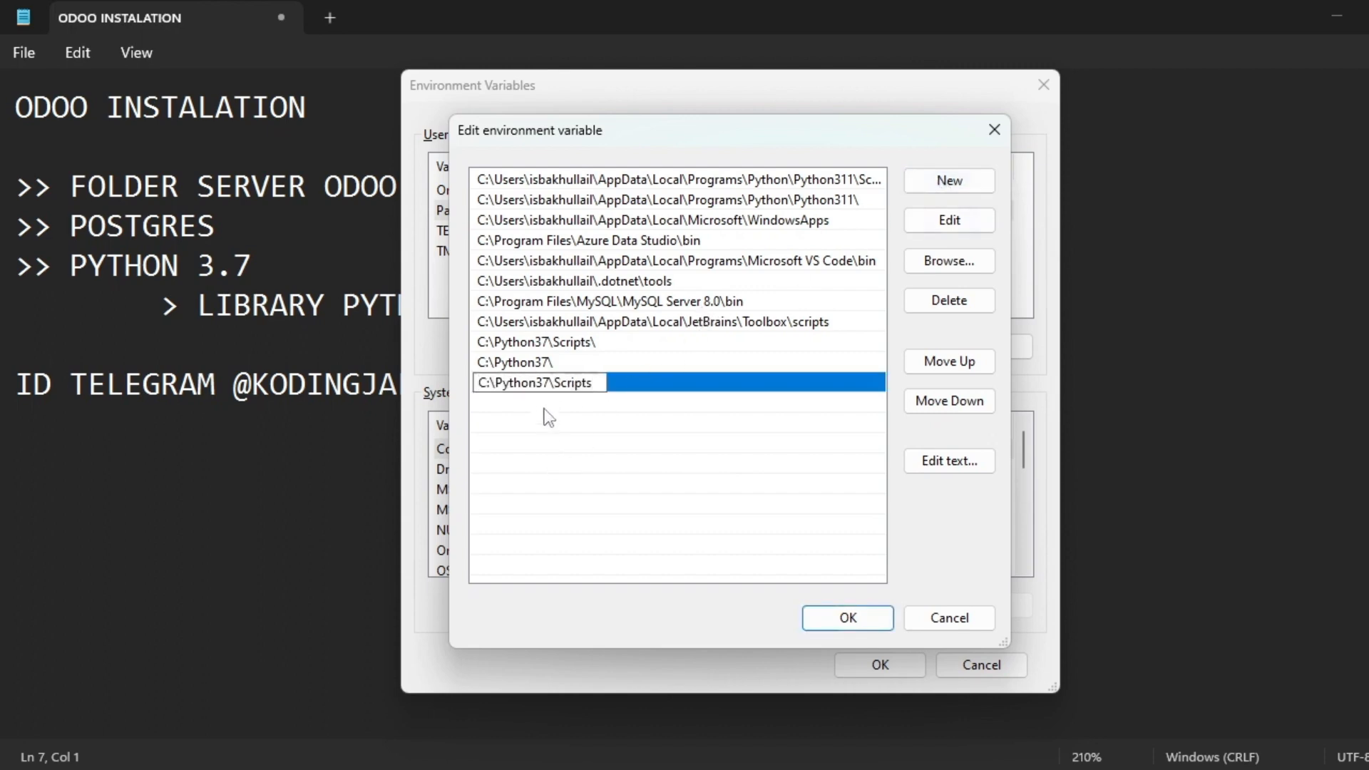
click(606, 347)
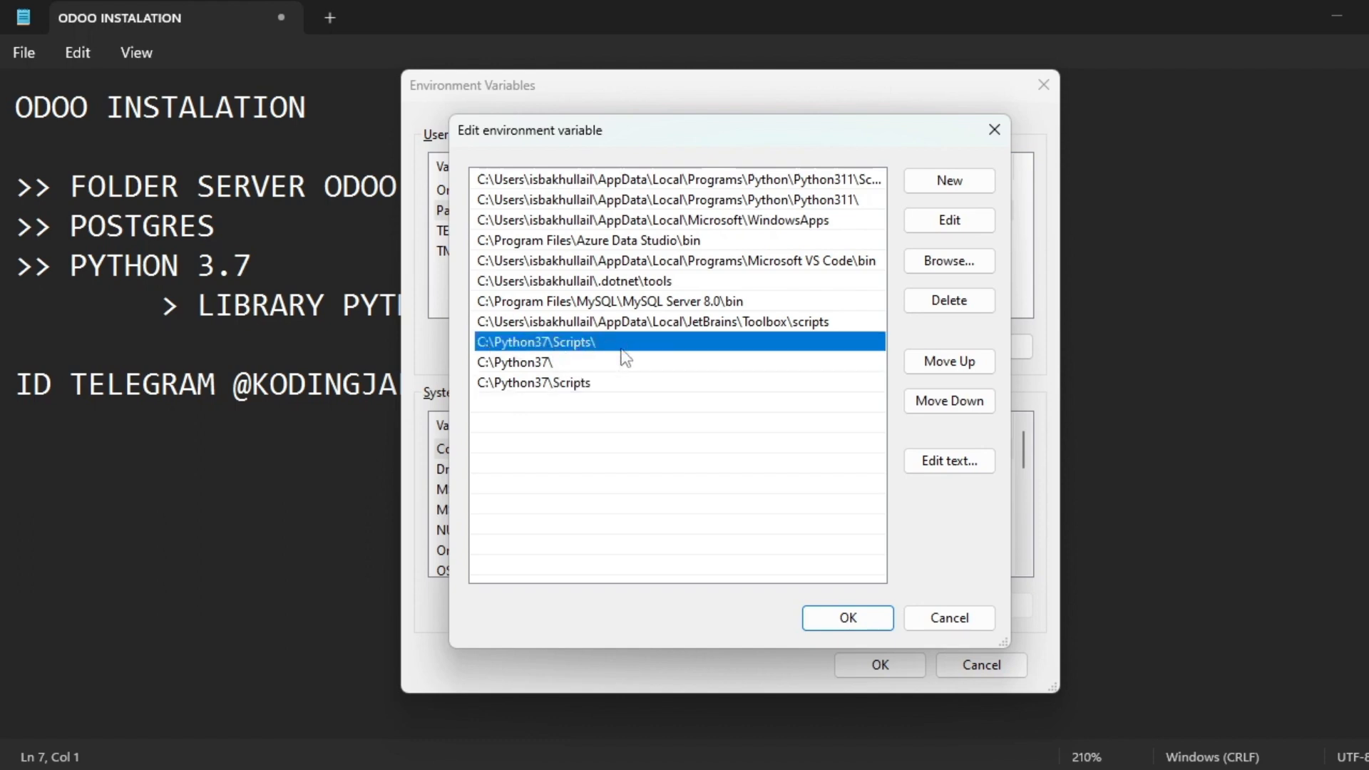
click(549, 387)
click(955, 299)
Check the existing Python37 entries and copy the C:\Python37\Scripts\ entry text.
click(524, 344)
click(522, 362)
click(529, 345)
click(548, 364)
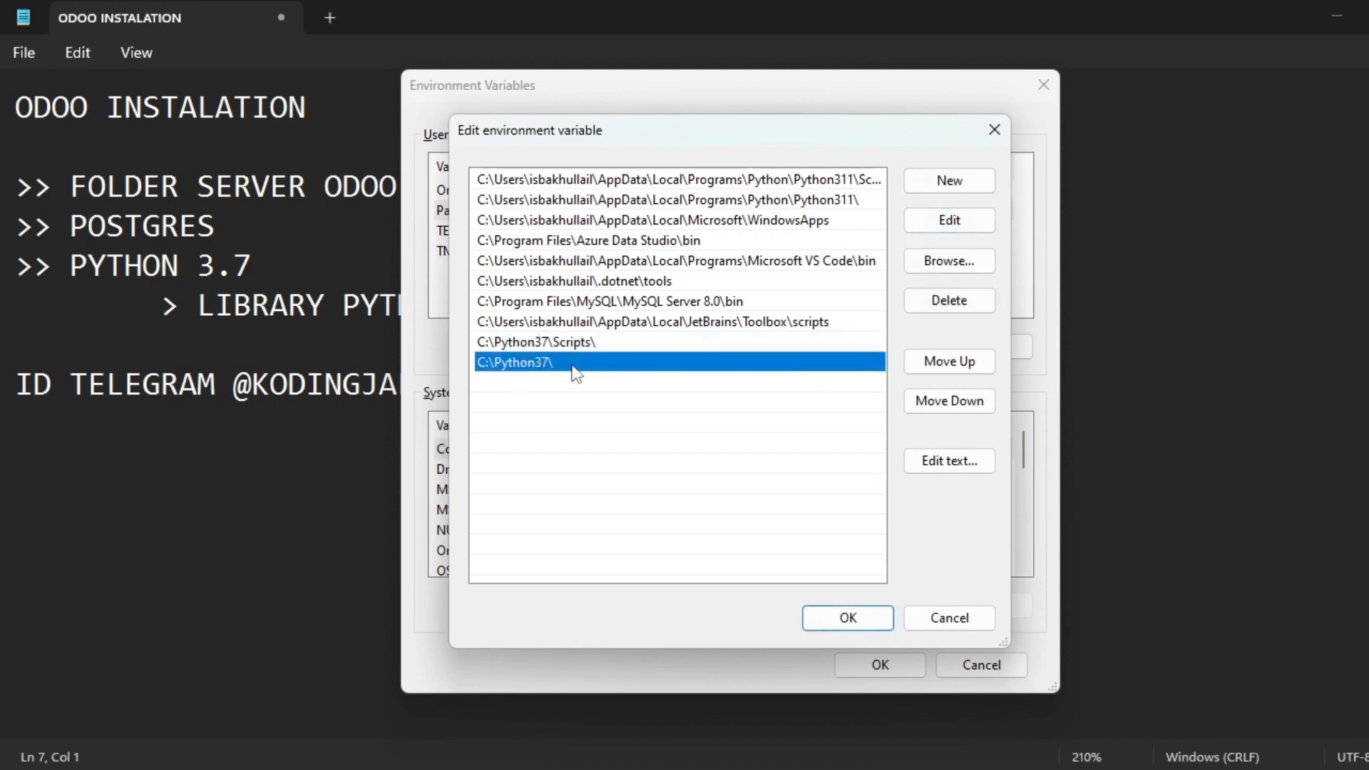
click(951, 182)
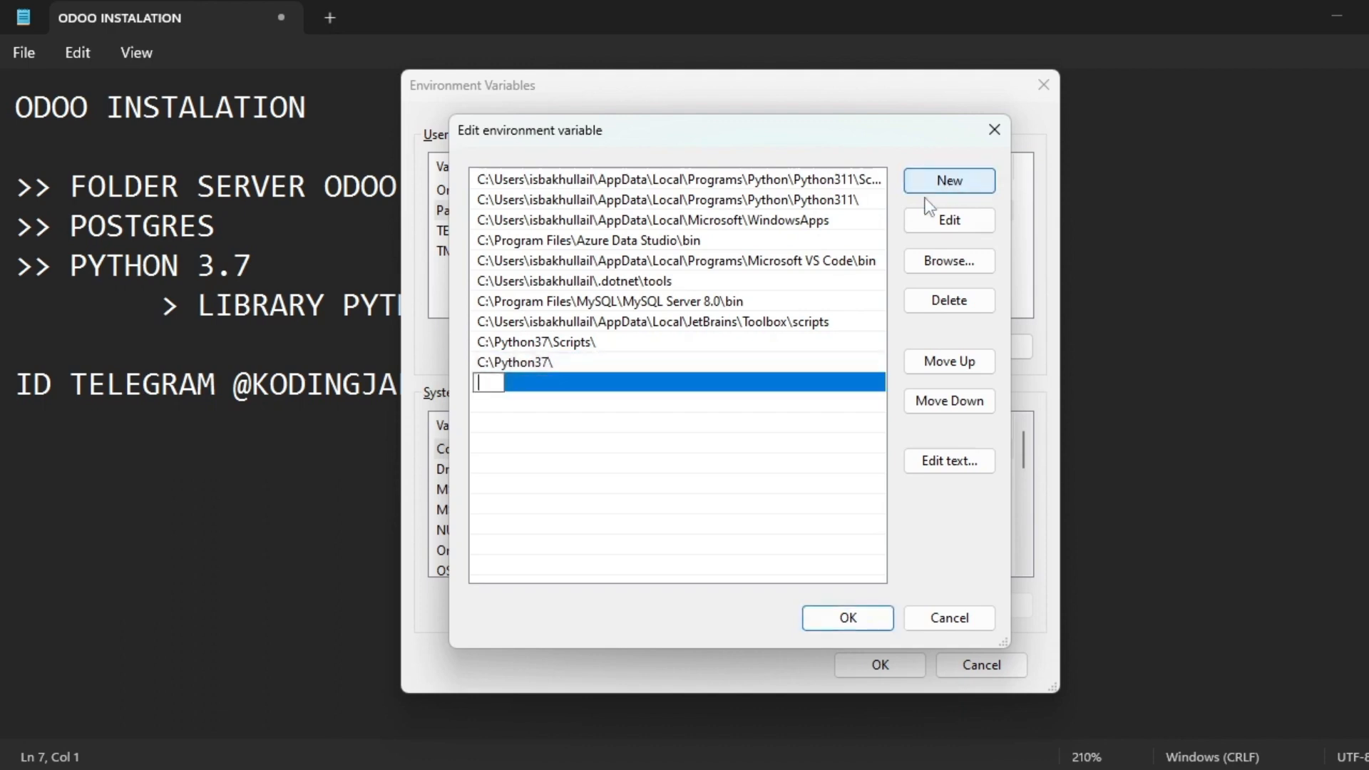
click(527, 343)
click(530, 393)
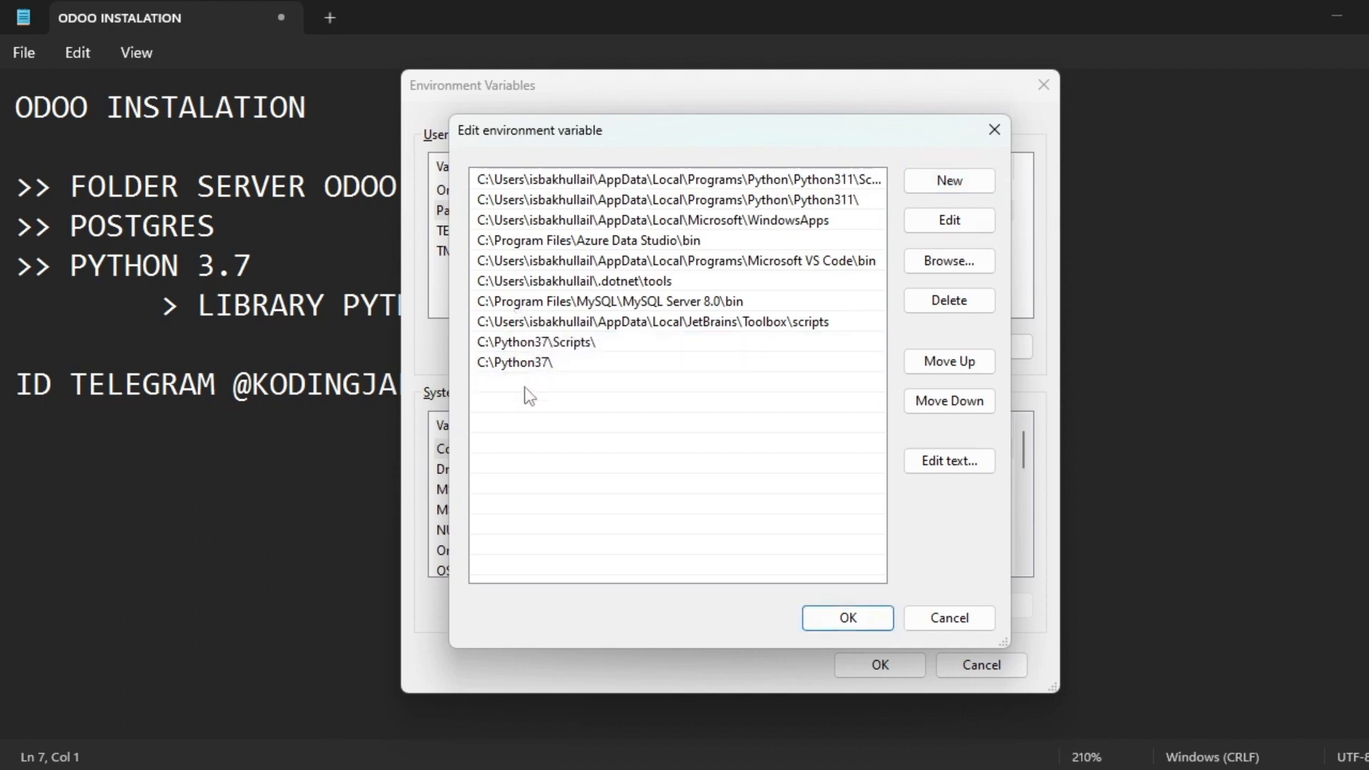
click(599, 344)
click(489, 347)
key(ctrl+c)
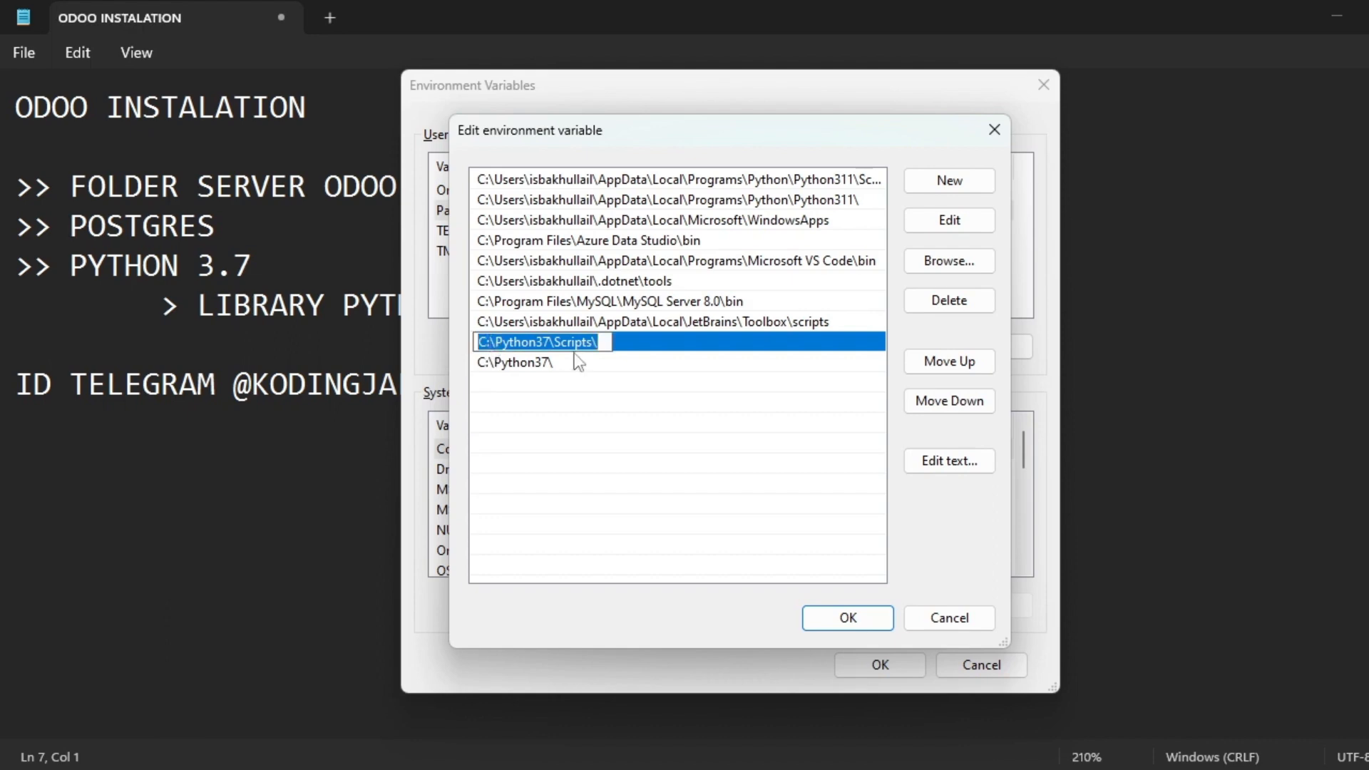
click(542, 396)
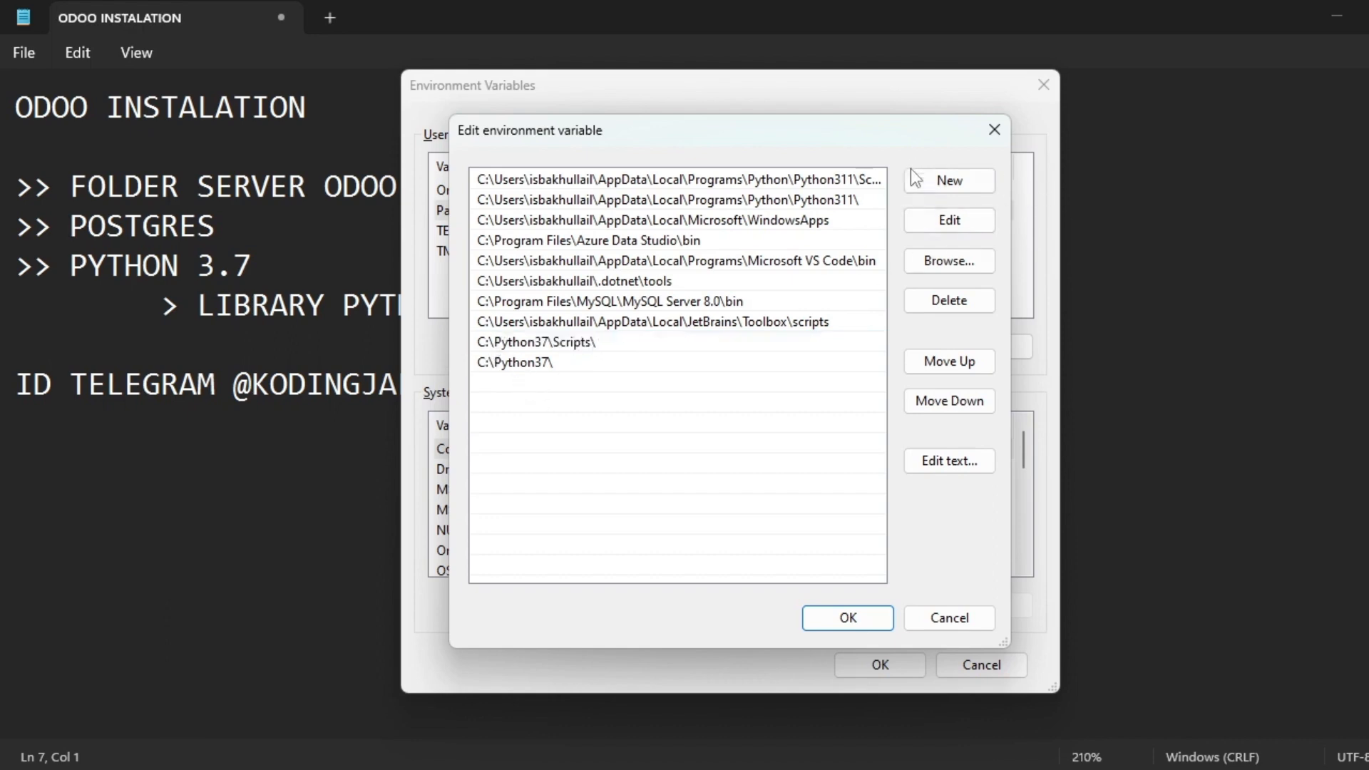
Add new C:\Python37\Scripts\ and C:\Python37\ entries by pasting their paths.
click(929, 180)
key(ctrl+v)
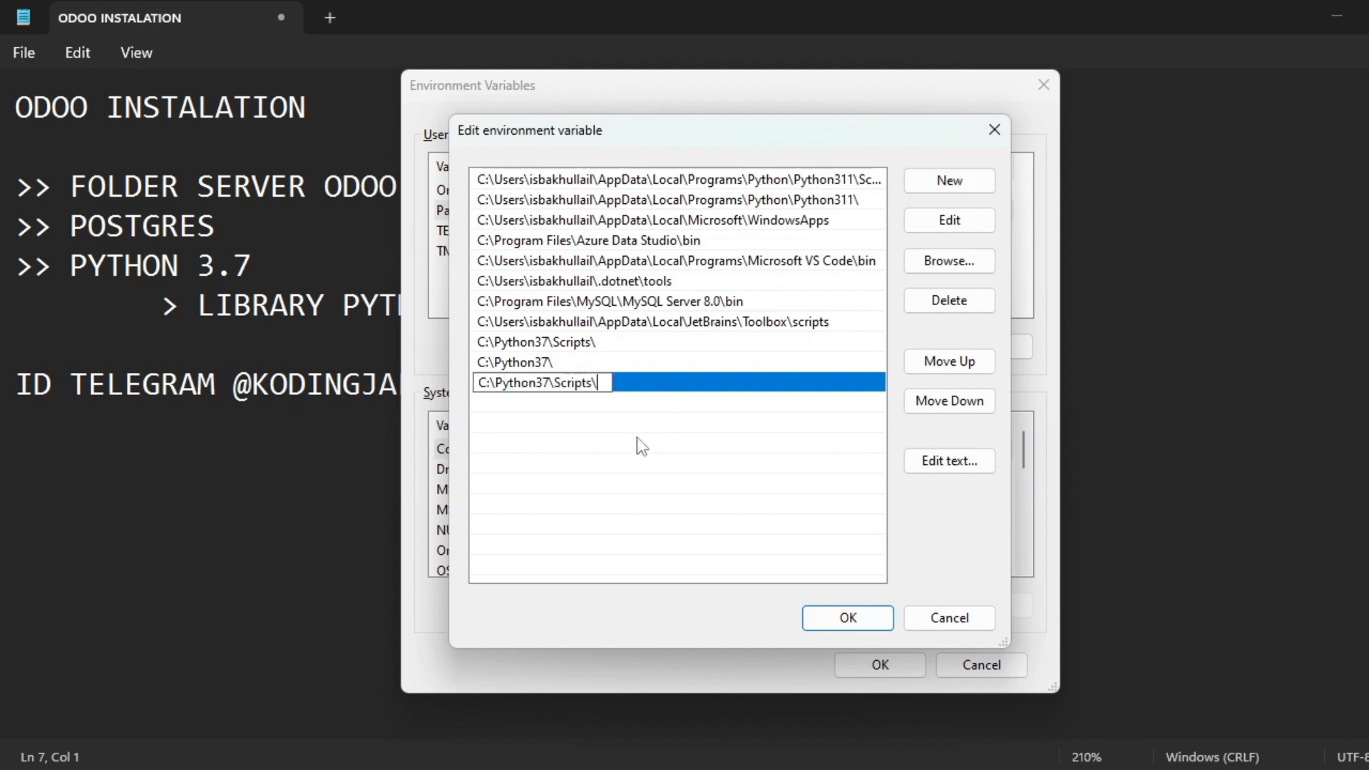
click(642, 436)
click(535, 356)
click(535, 357)
key(ctrl+c)
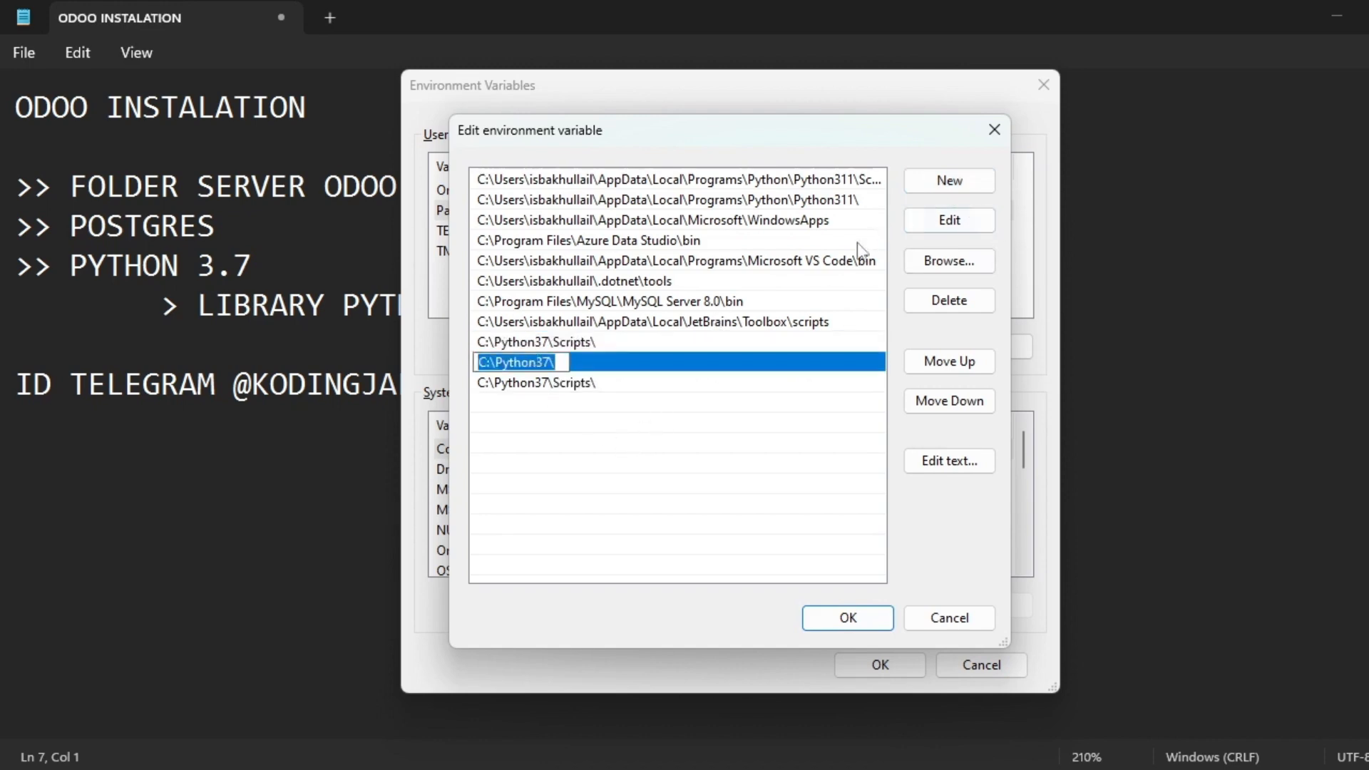
click(819, 265)
click(947, 190)
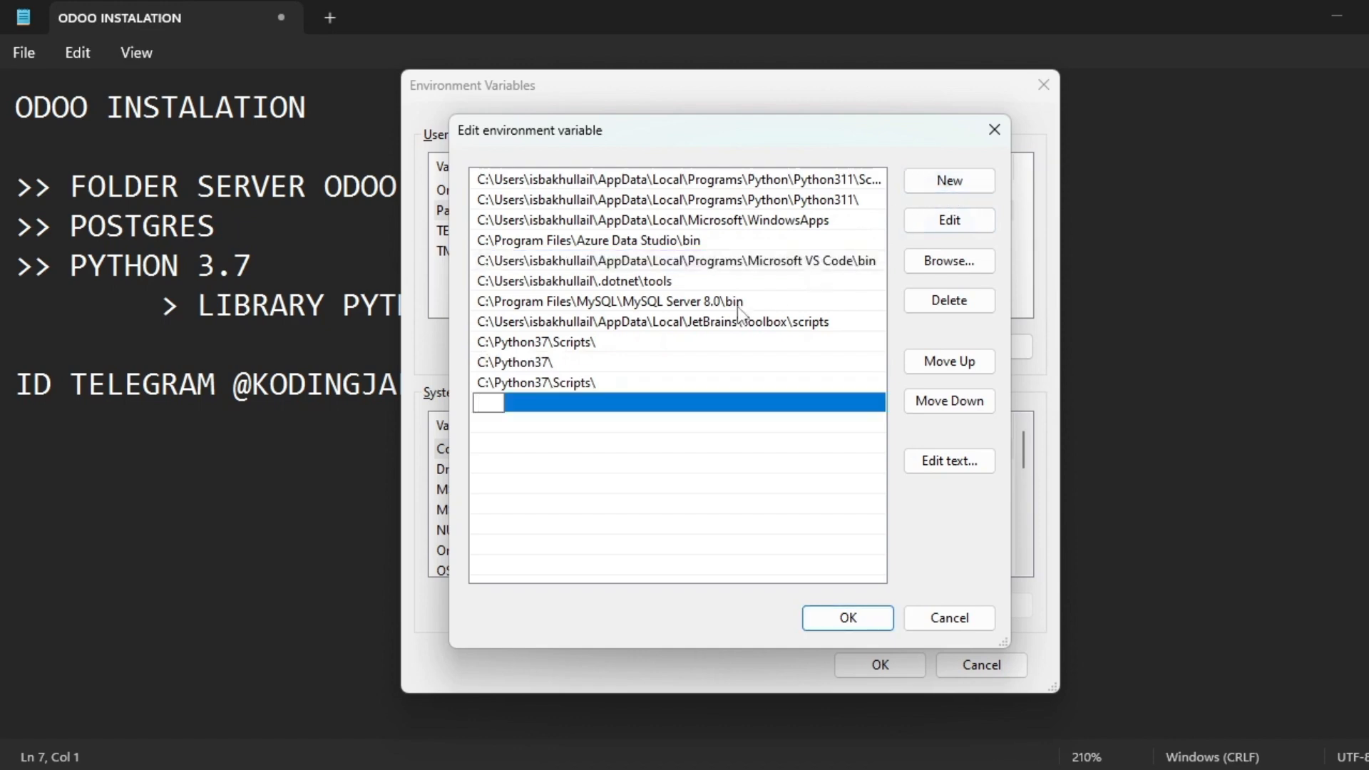
key(ctrl+v)
click(606, 429)
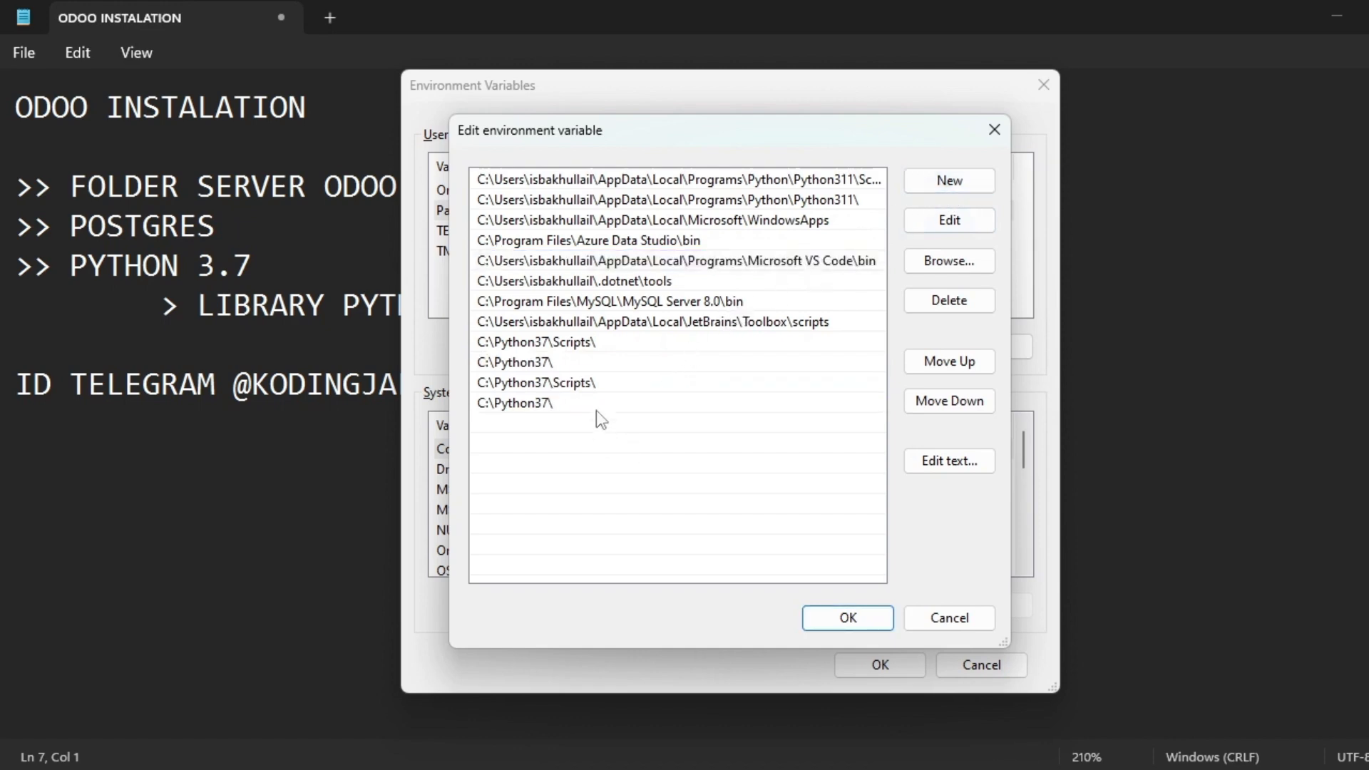
Delete the duplicate C:\Python37\Scripts\ and C:\Python37\ entries and confirm with OK.
click(556, 382)
click(550, 404)
click(554, 385)
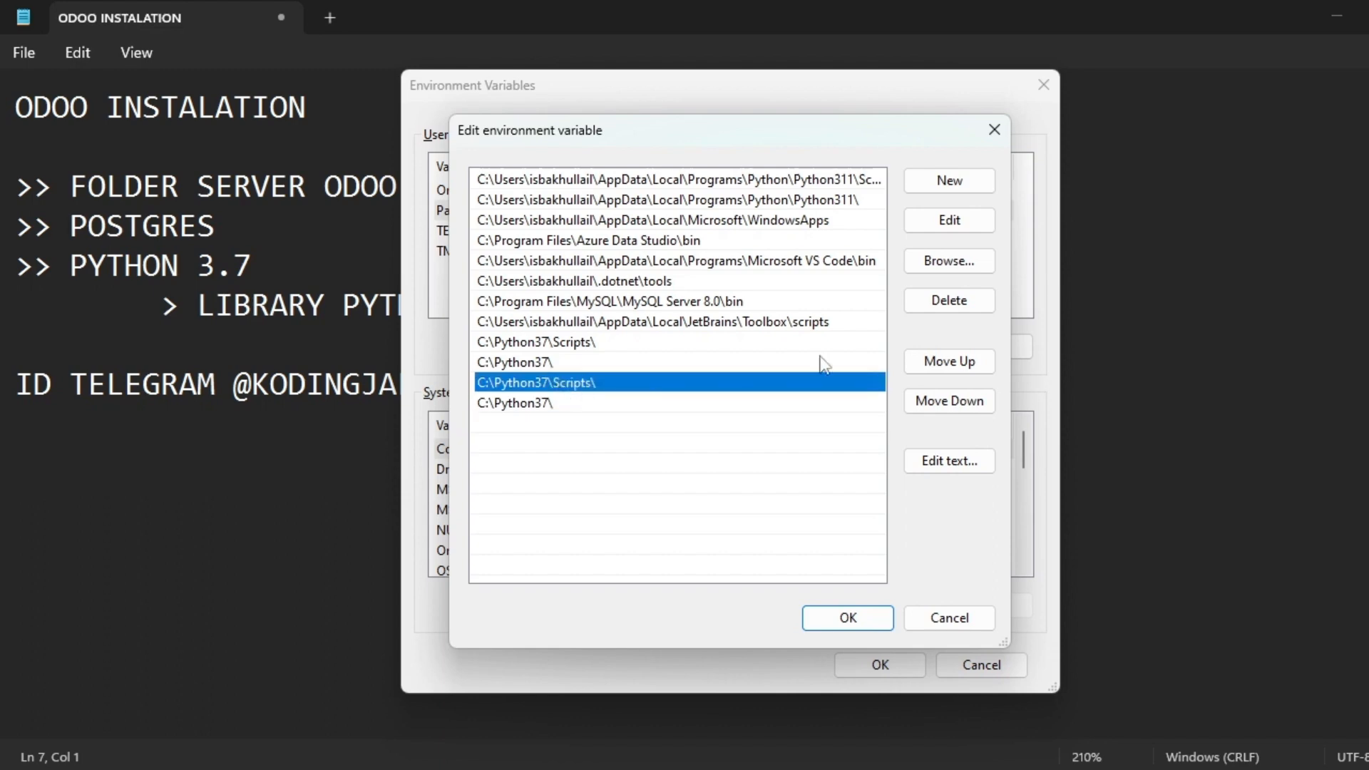
click(949, 300)
click(558, 391)
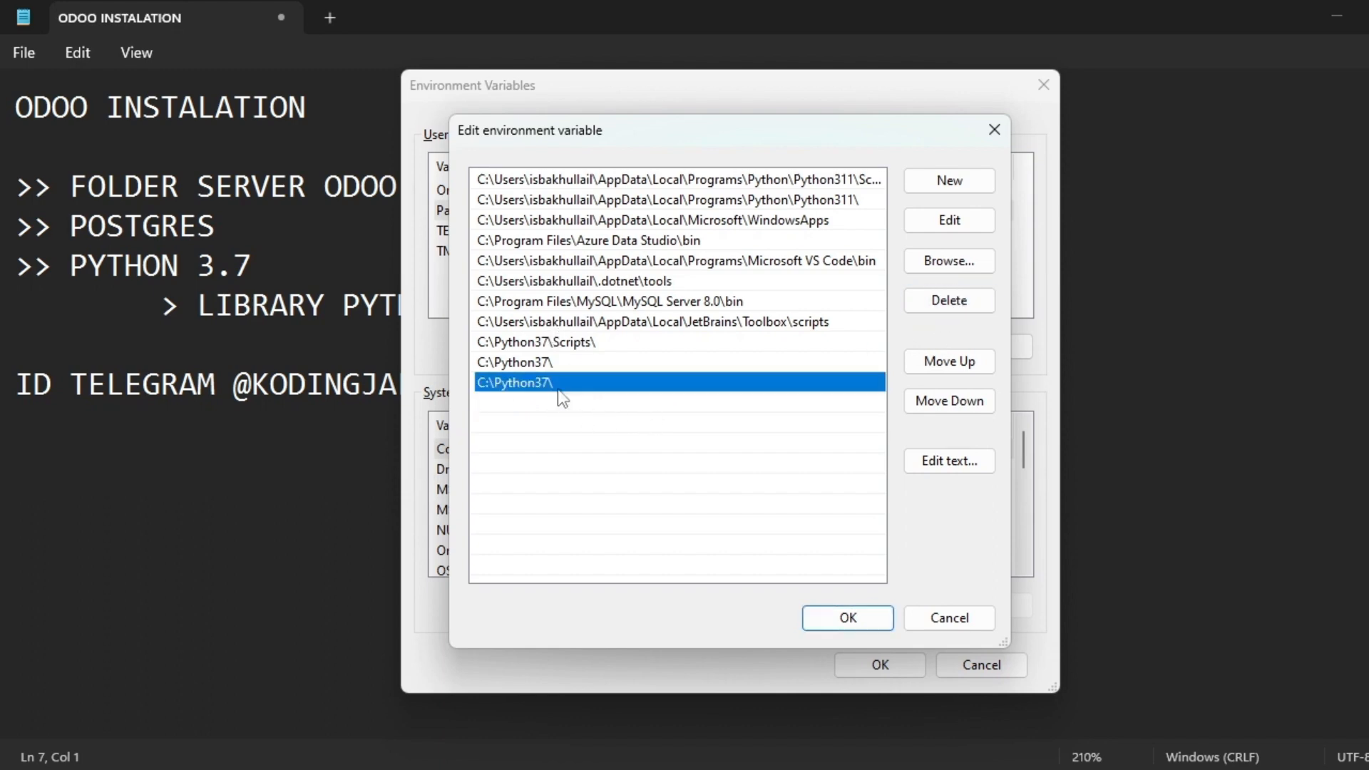
click(949, 300)
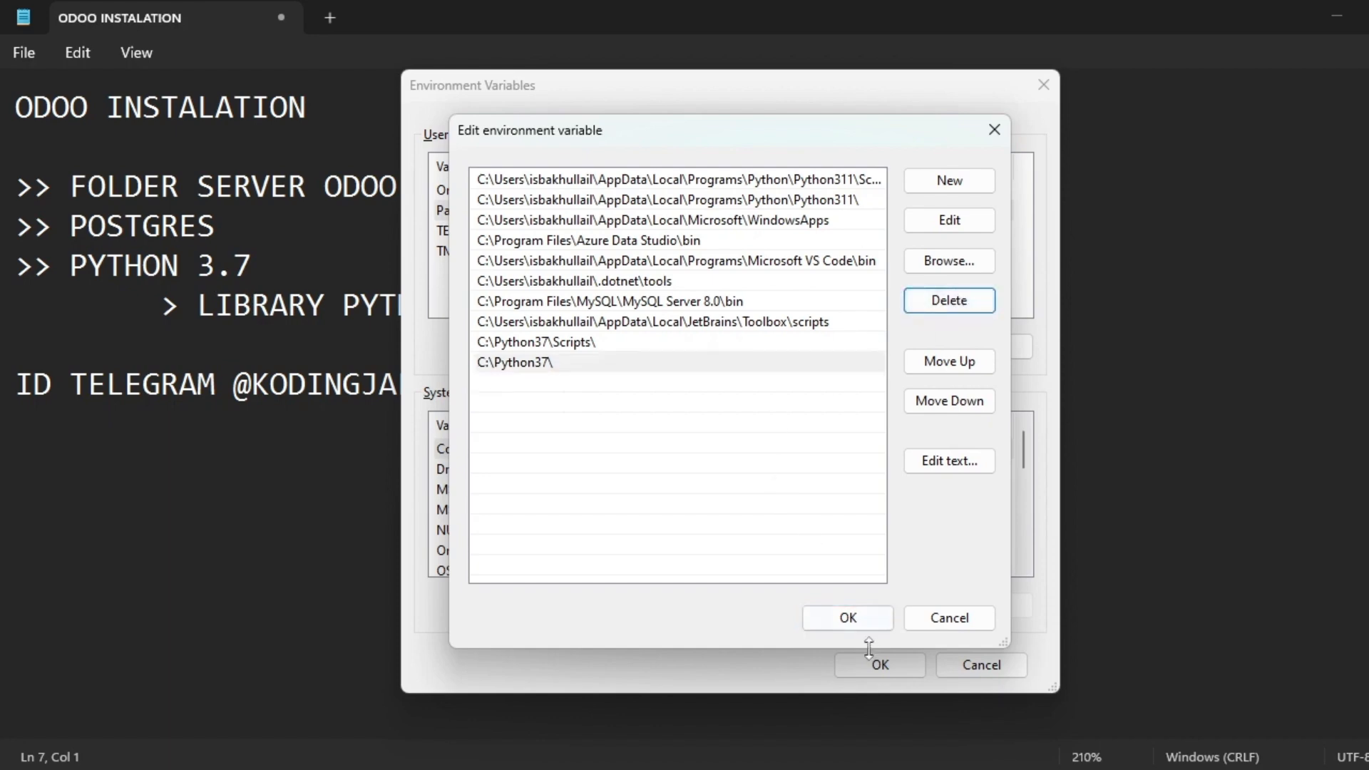
click(856, 619)
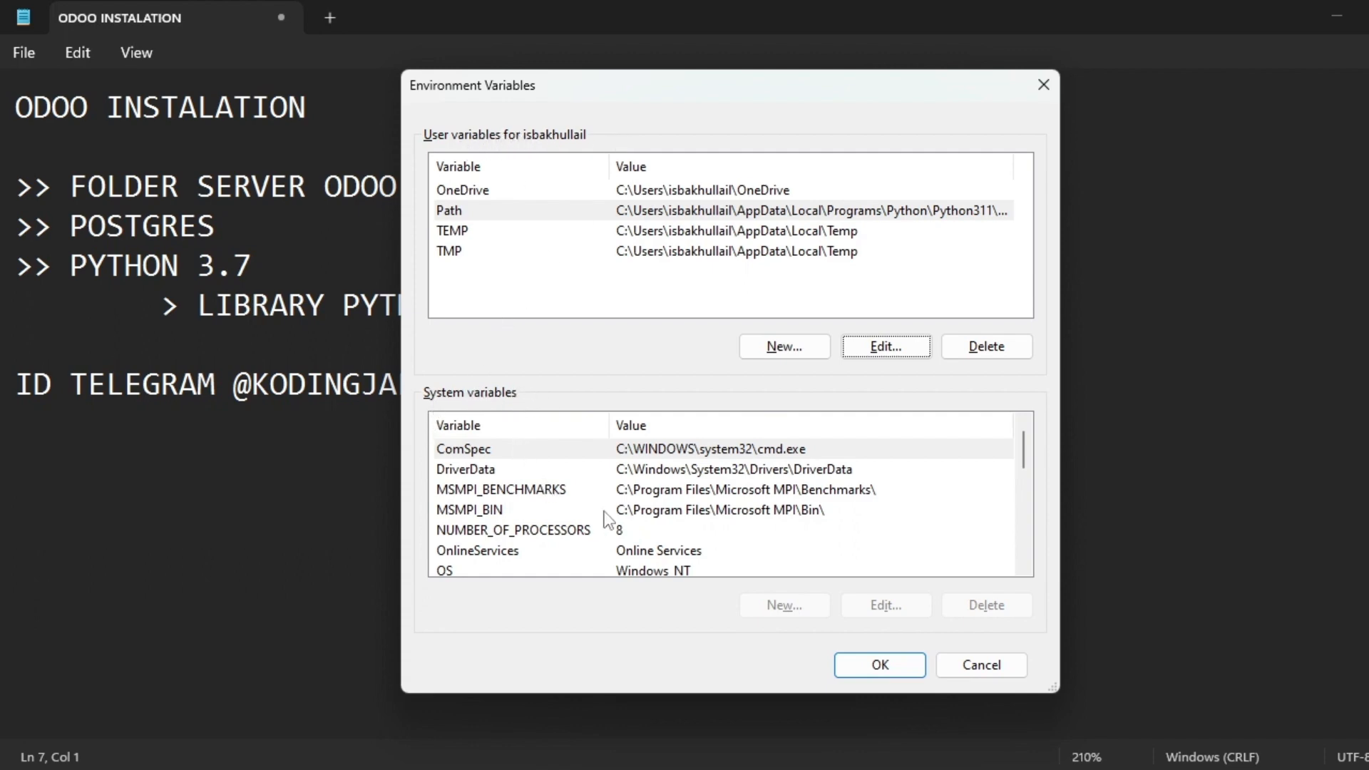
Inspect the system Path and PATHEXT variables, then cancel Environment Variables.
scroll(599, 533, down, 2)
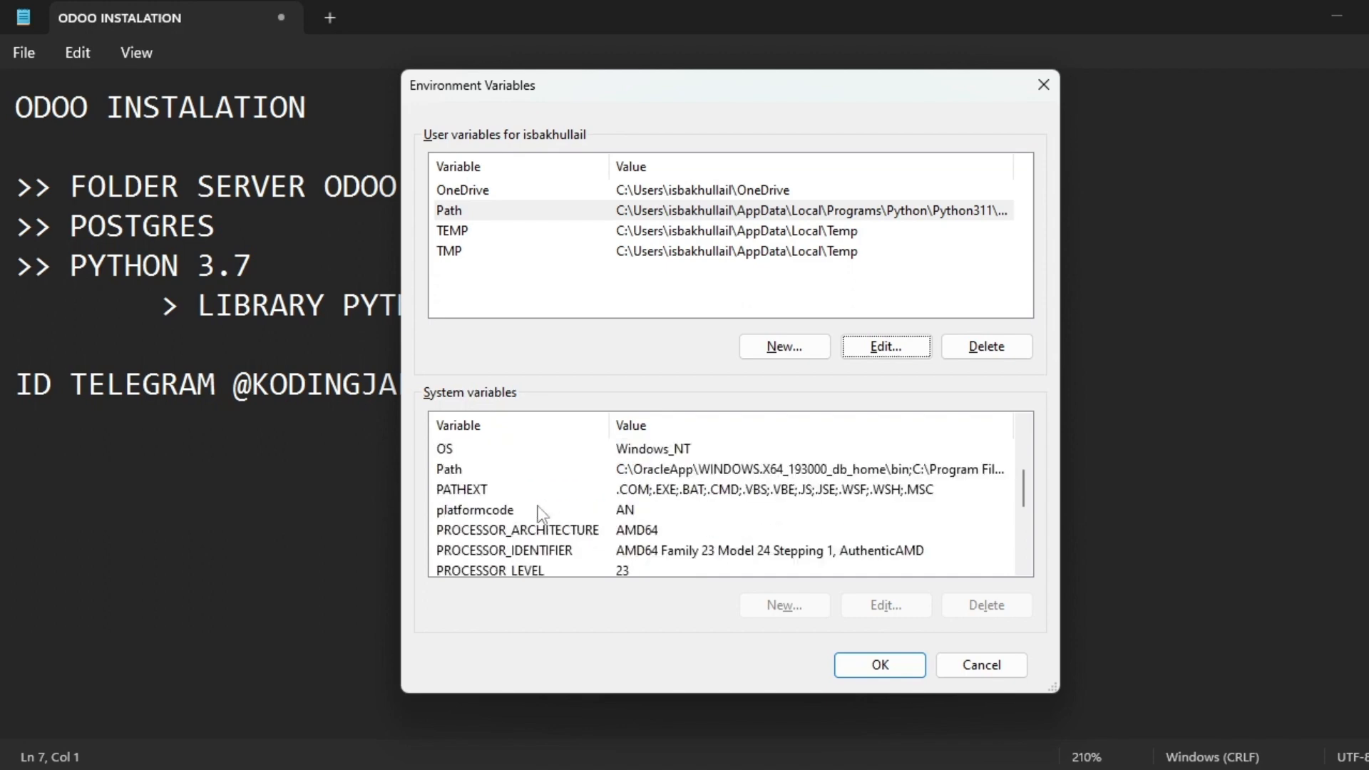
click(655, 480)
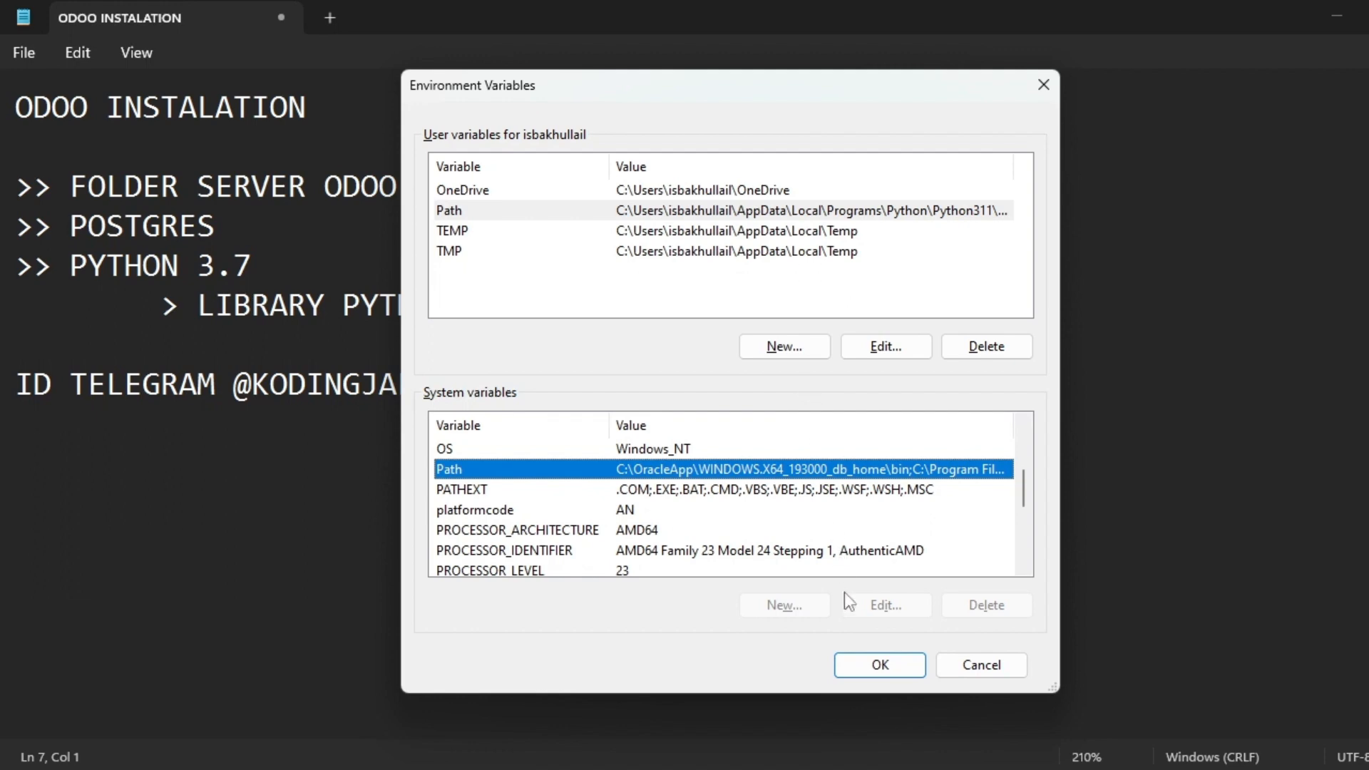
click(863, 212)
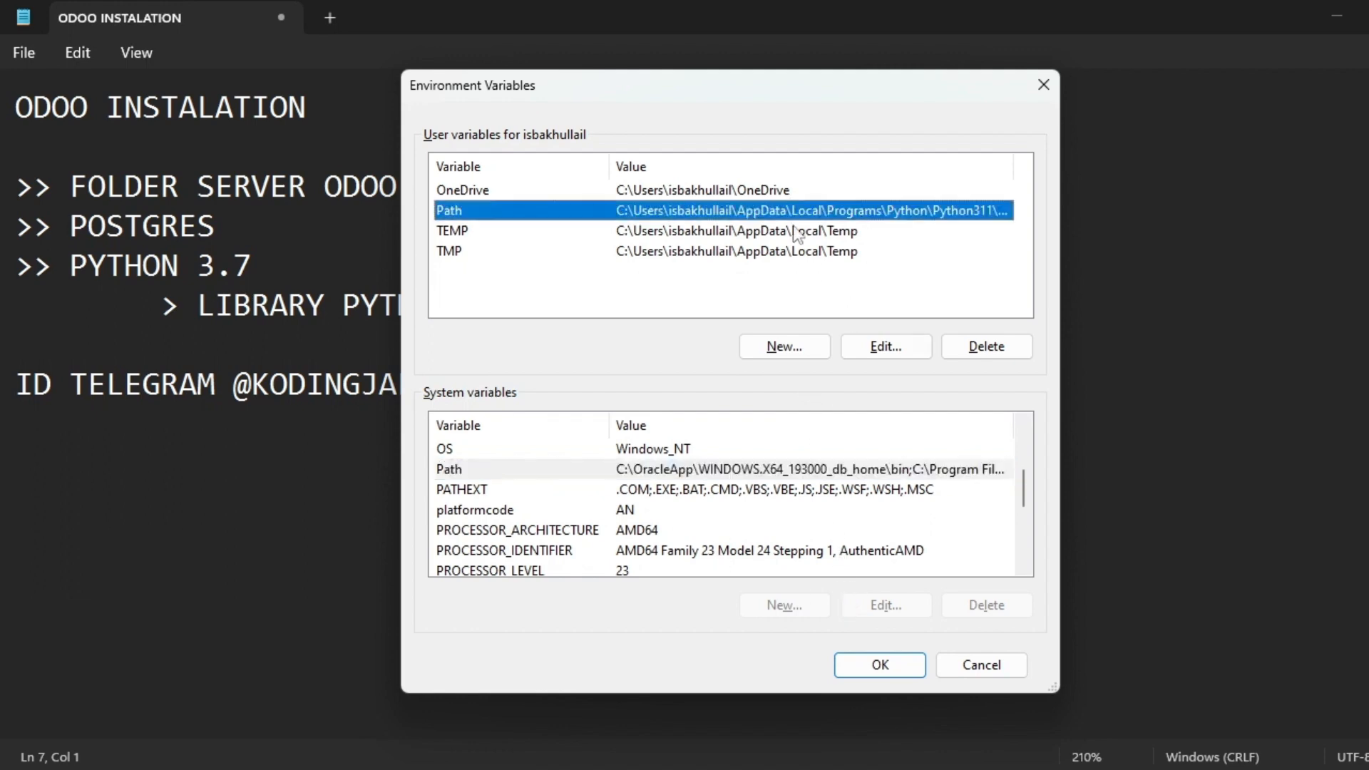
click(528, 473)
click(500, 487)
click(541, 473)
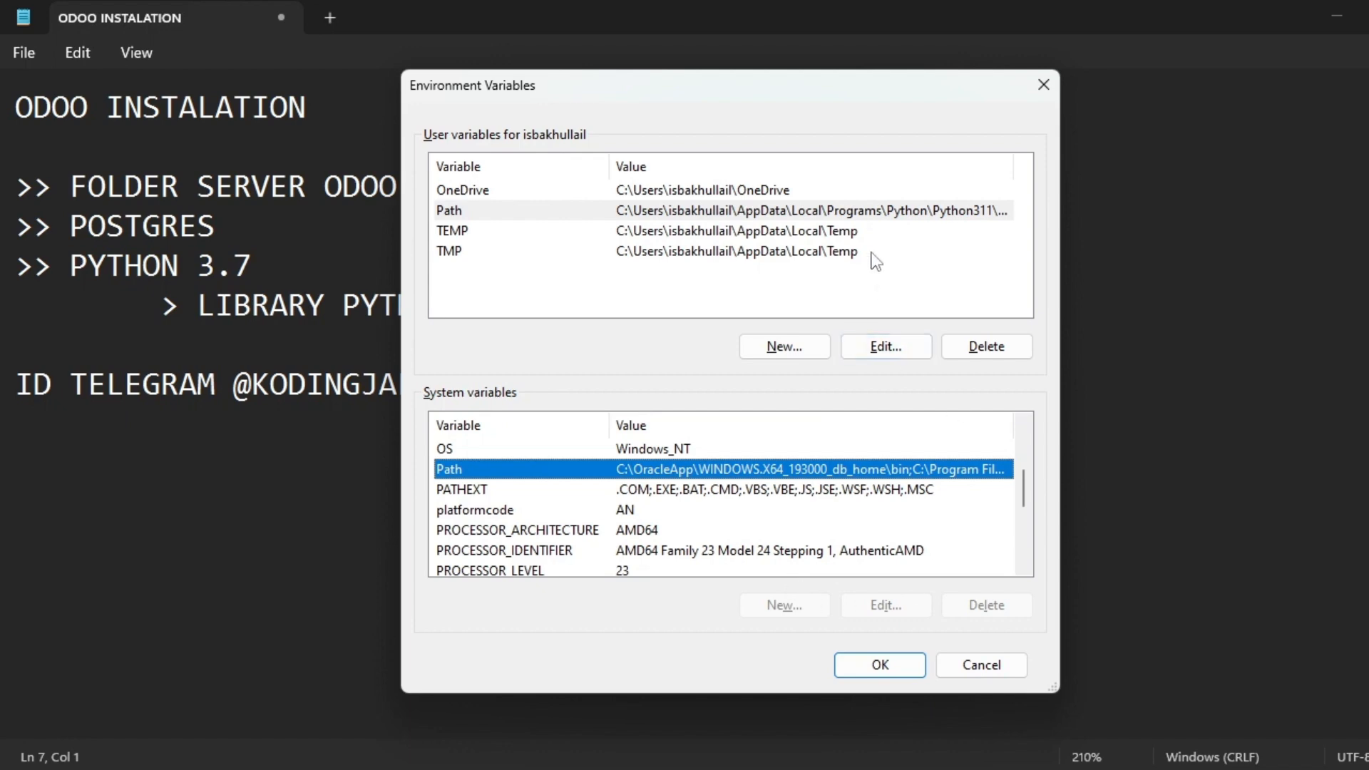
click(641, 235)
click(977, 664)
Search 'envi', open Environment Variables and start editing the system Path.
key(super)
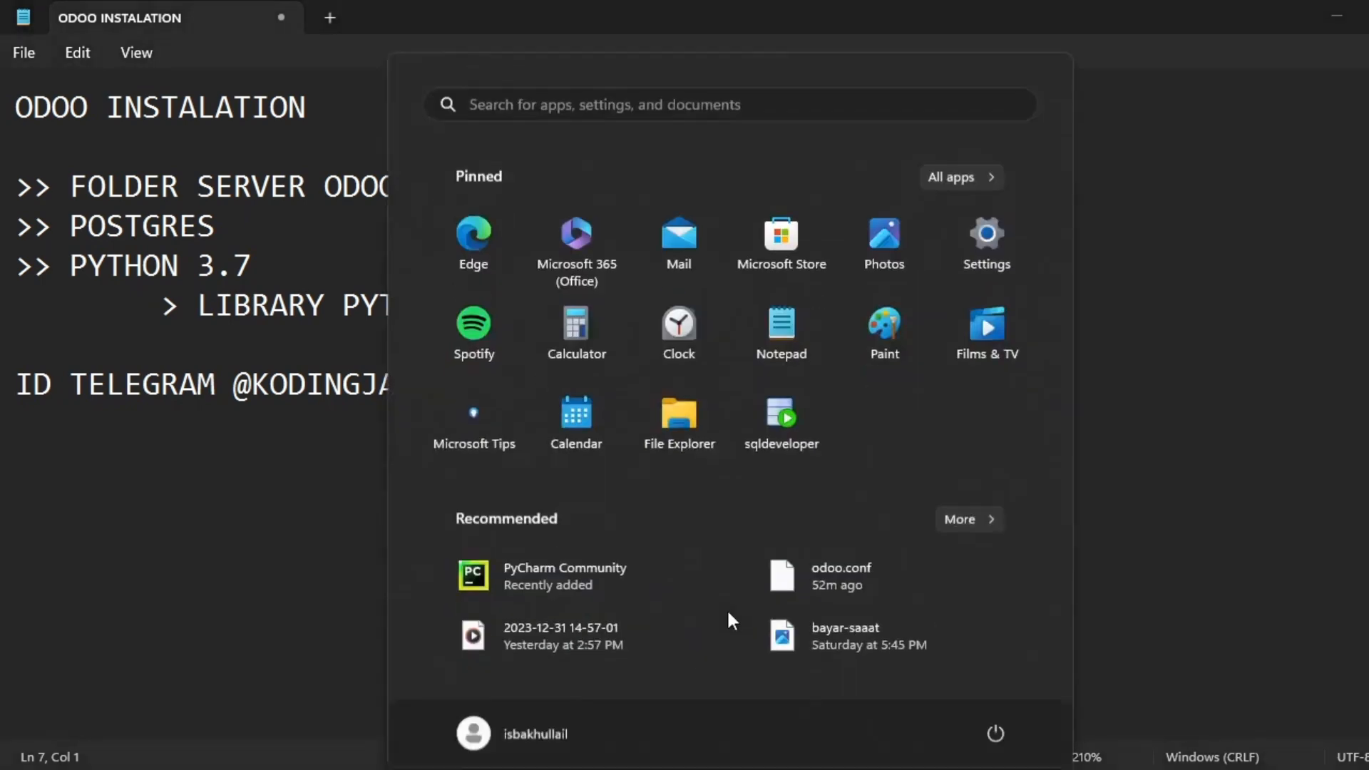
text(envi)
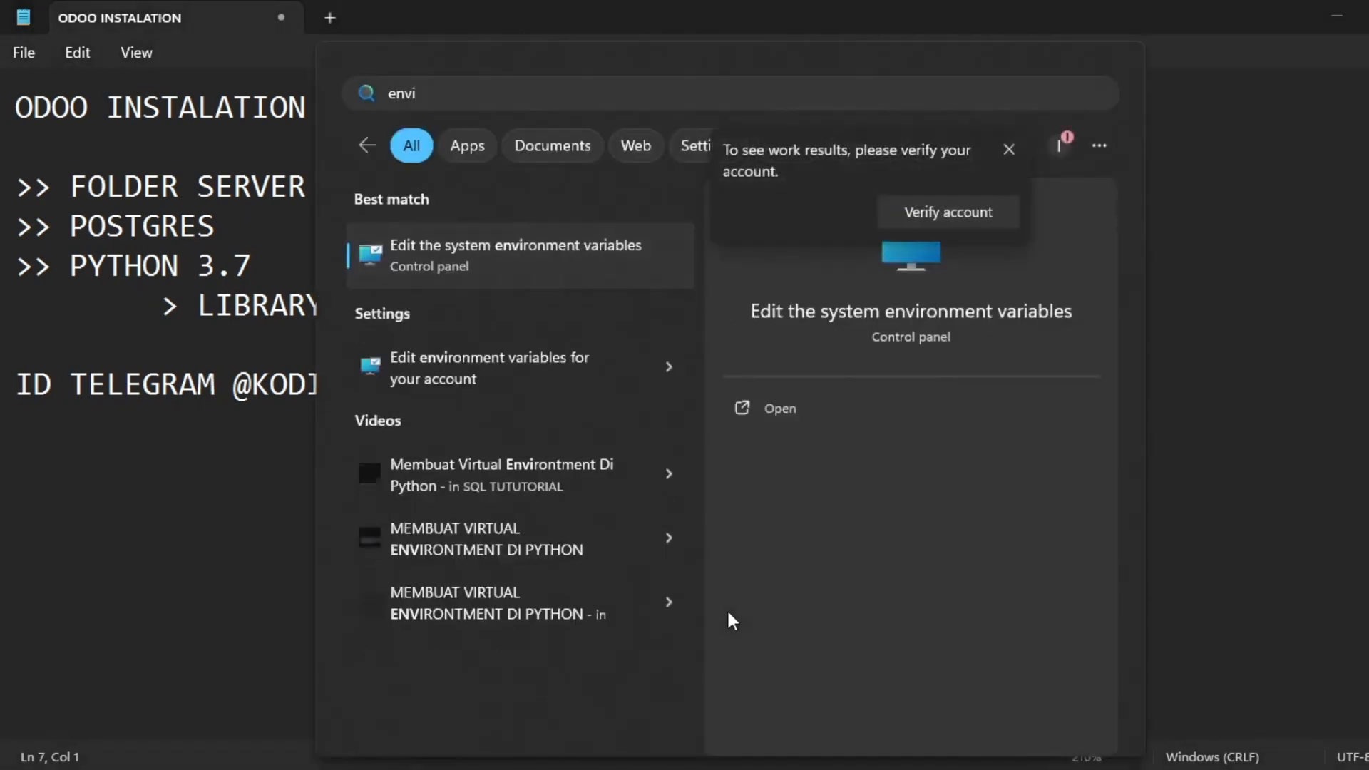
key(Return)
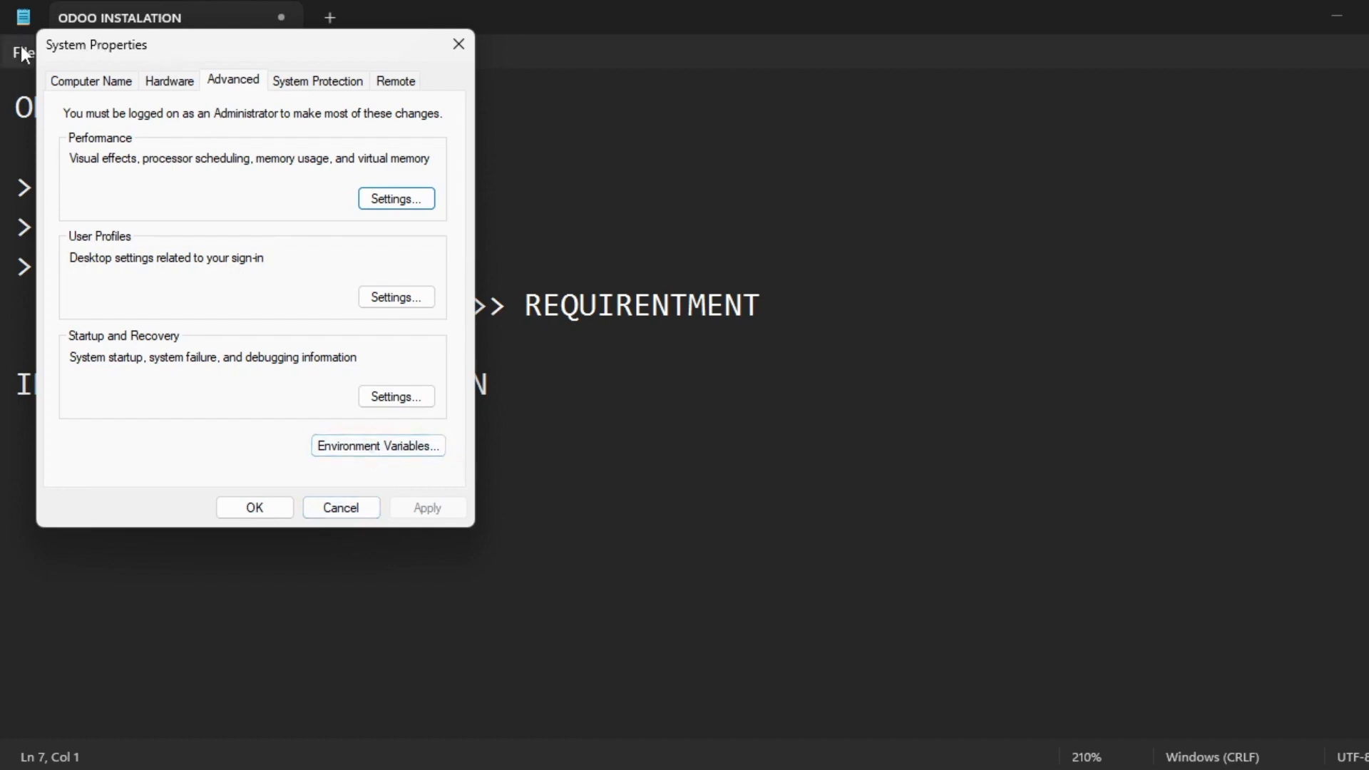
click(373, 453)
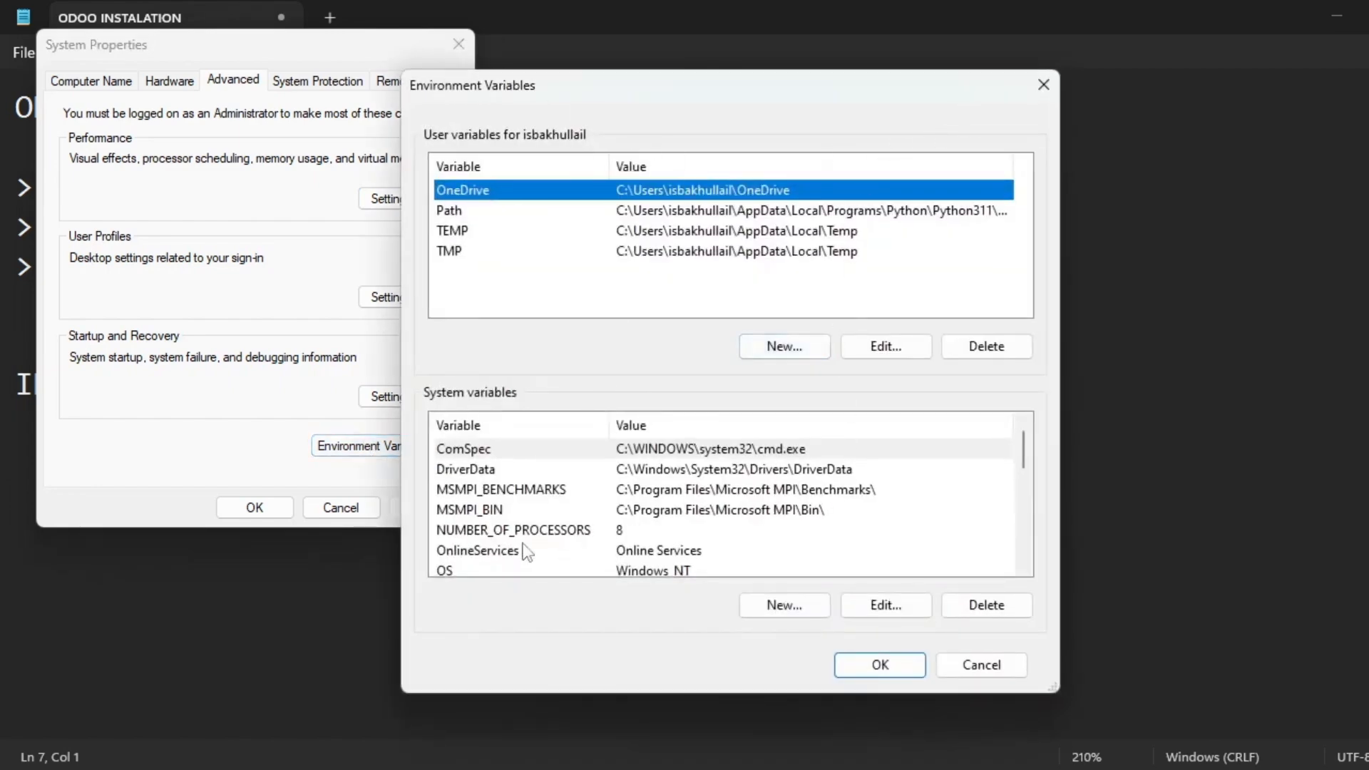
click(532, 469)
scroll(528, 532, down, 2)
click(547, 515)
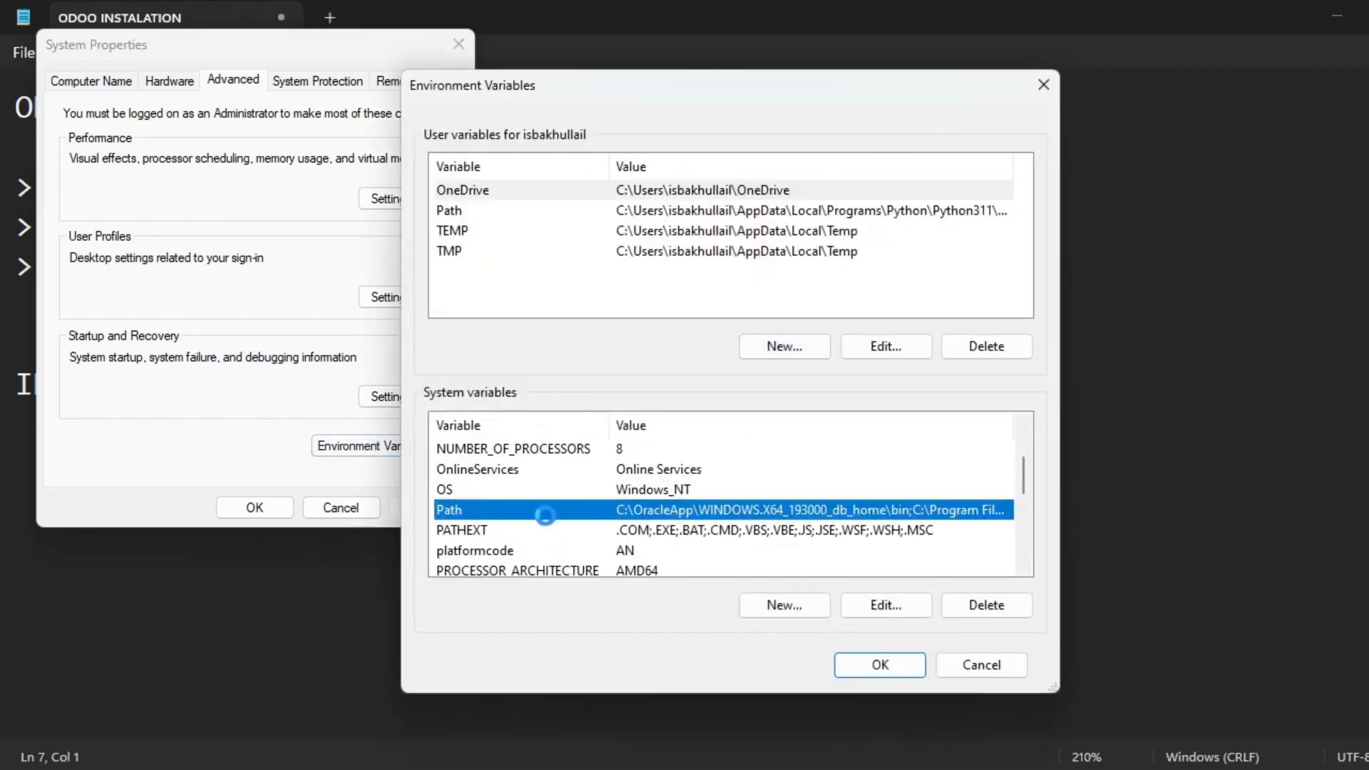
double_click(548, 517)
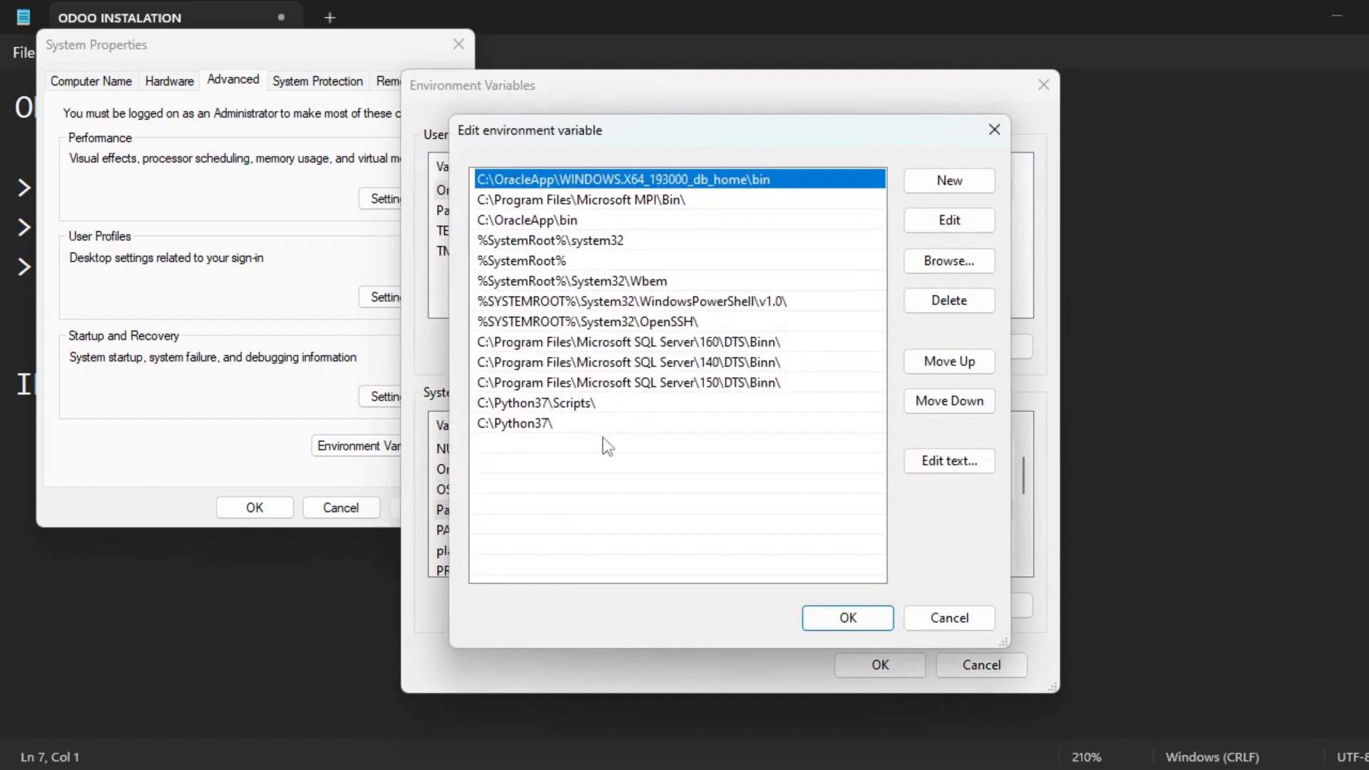
Copy the C:\Python37\Scripts\ entry and add it as a new Path entry.
click(561, 411)
click(574, 426)
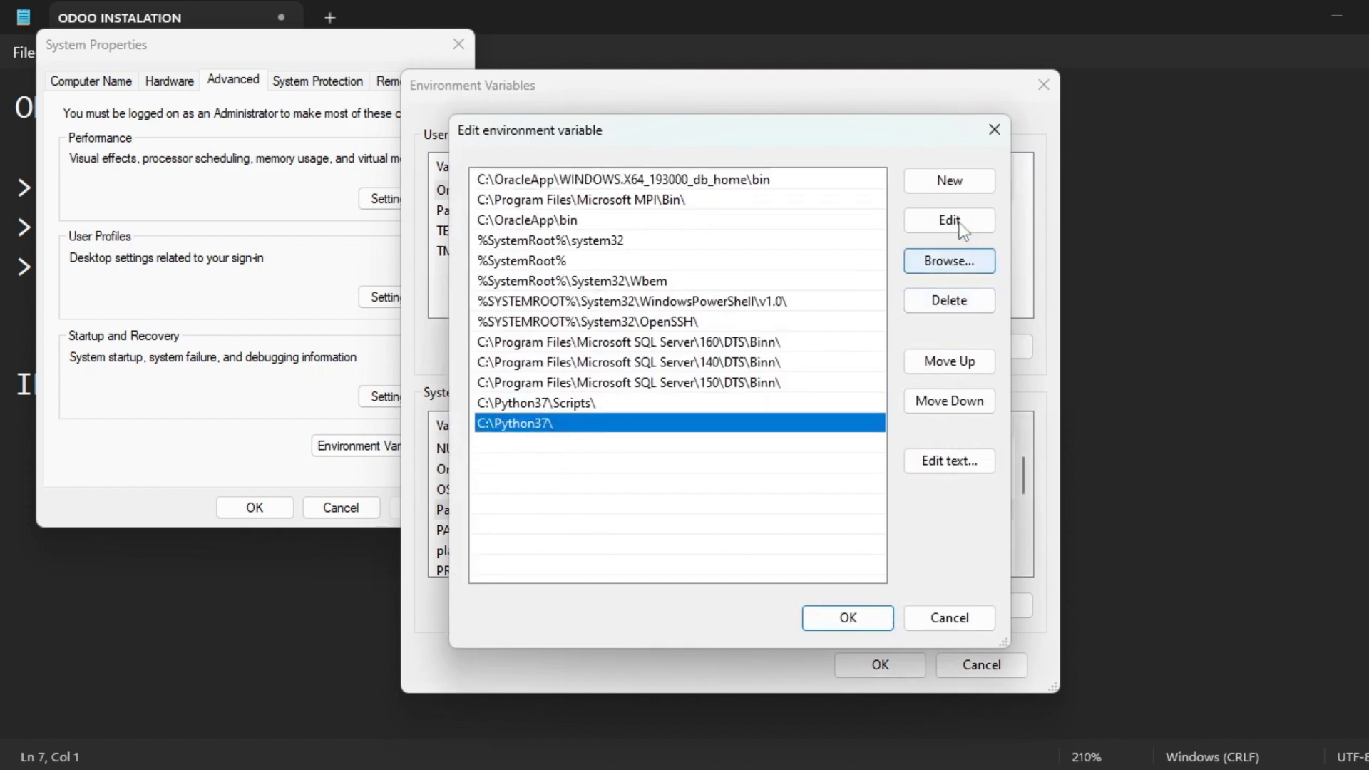
double_click(601, 402)
key(ctrl+c)
click(723, 365)
click(597, 404)
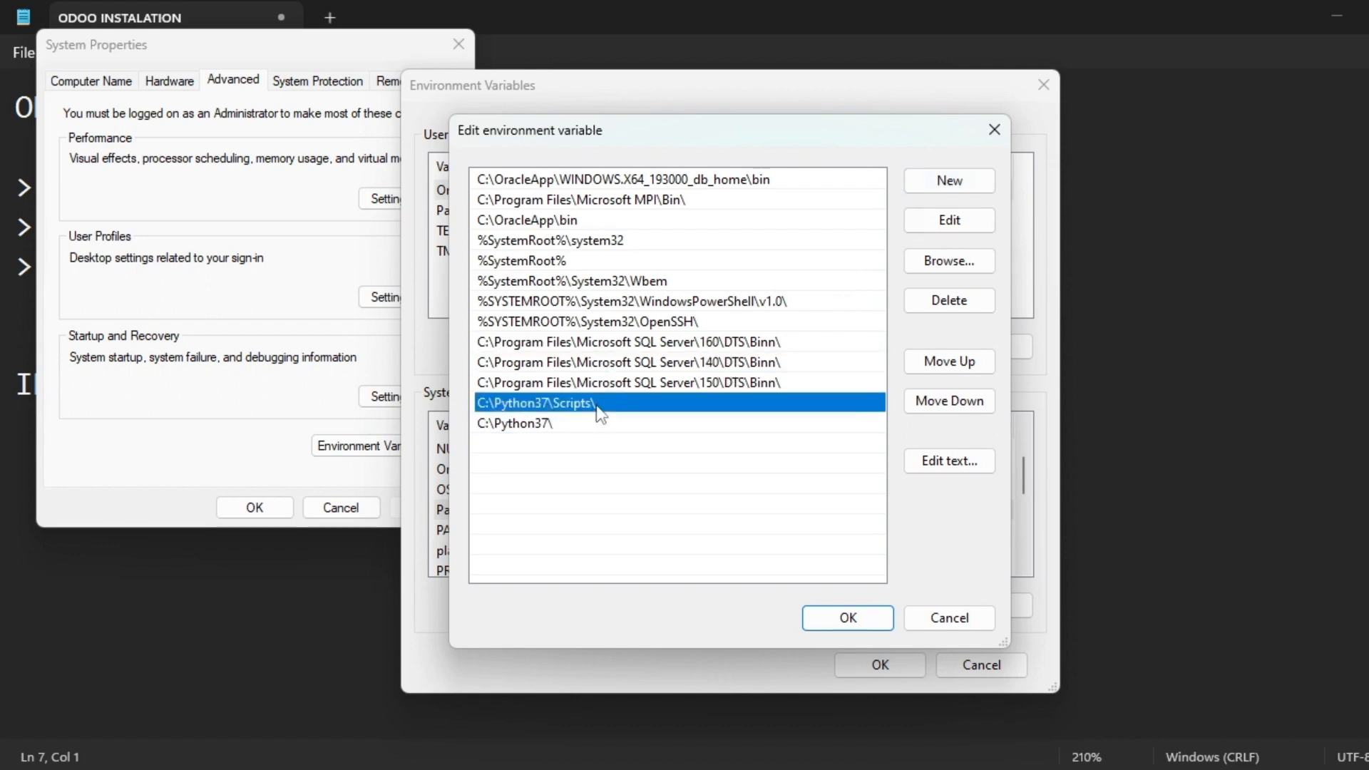
click(943, 184)
key(ctrl+v)
click(613, 498)
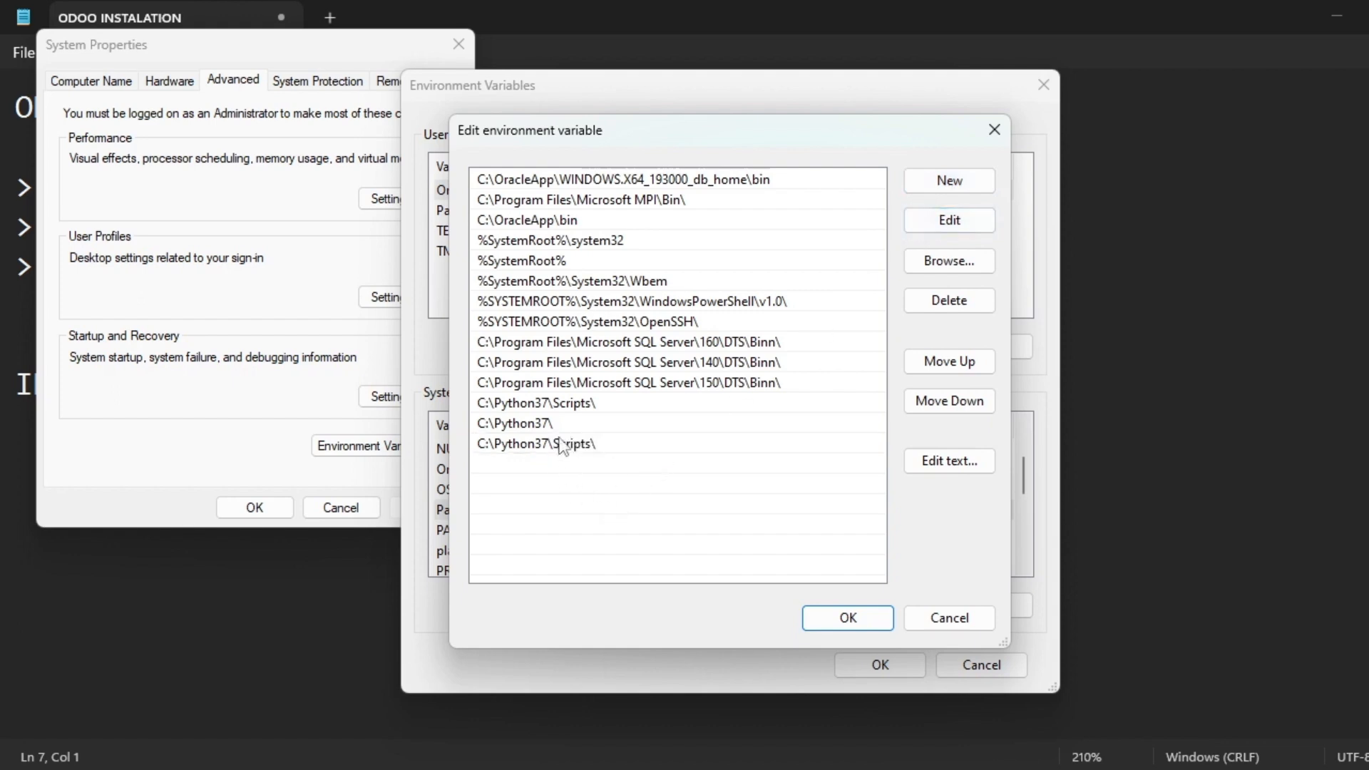
Copy the C:\Python37\ entry and paste it into another new Path entry.
click(560, 425)
click(561, 425)
key(ctrl+c)
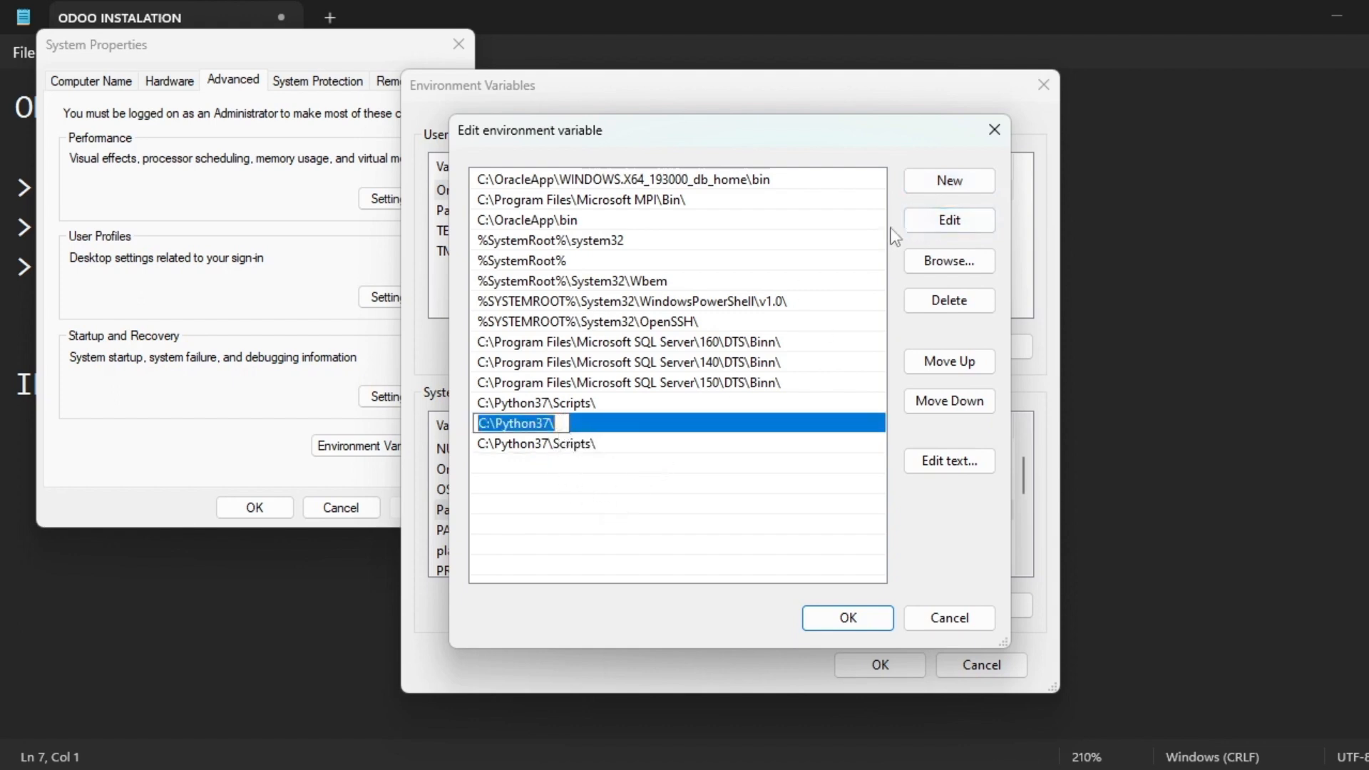
click(949, 180)
key(ctrl+v)
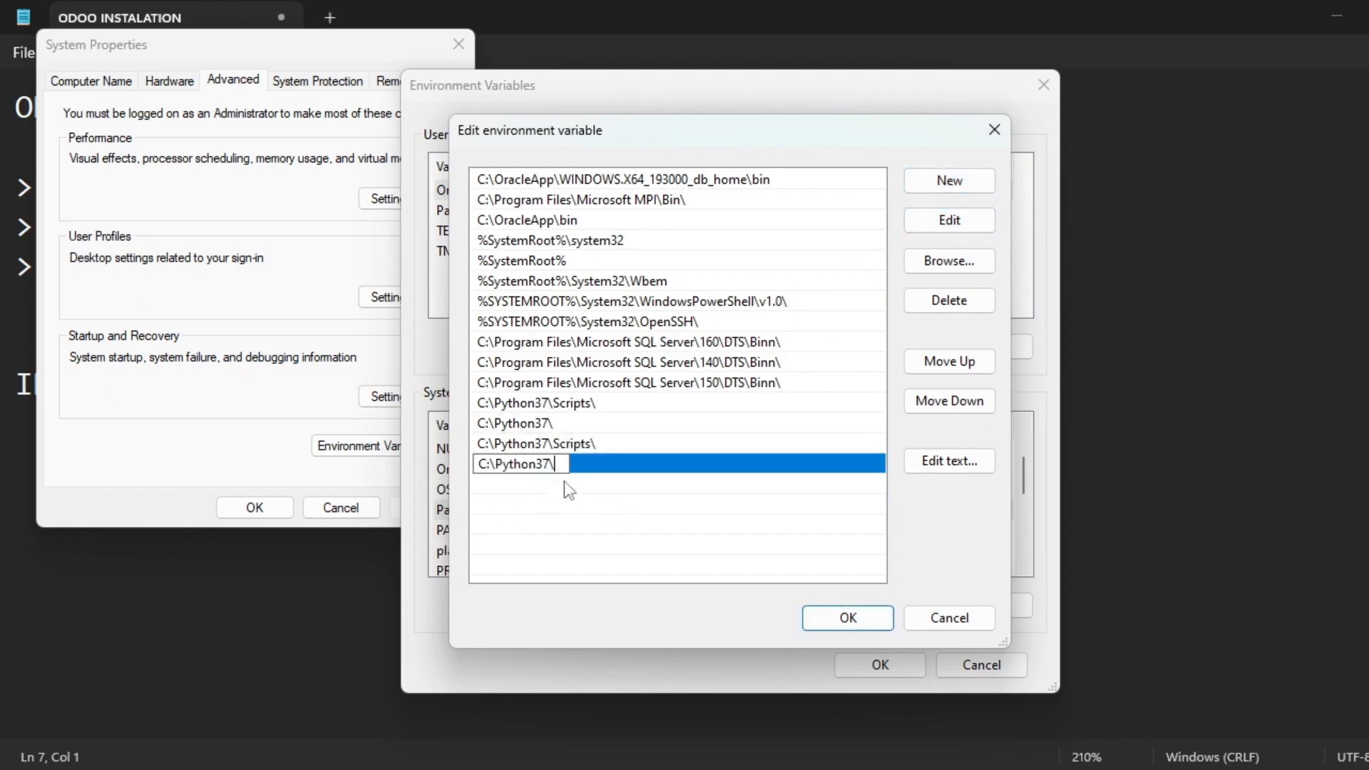
Delete the duplicate Python37 entries, save with OK twice, and close System Properties.
click(598, 444)
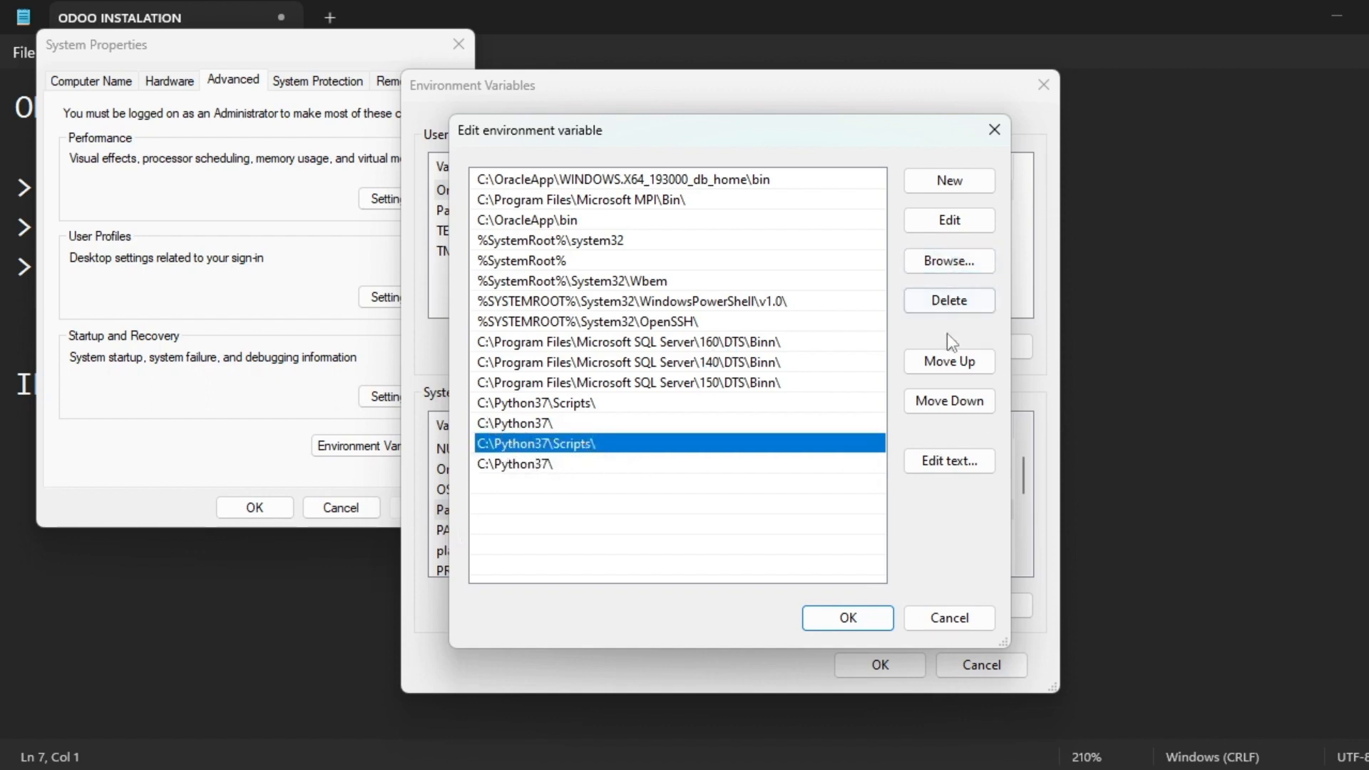
click(950, 301)
click(627, 446)
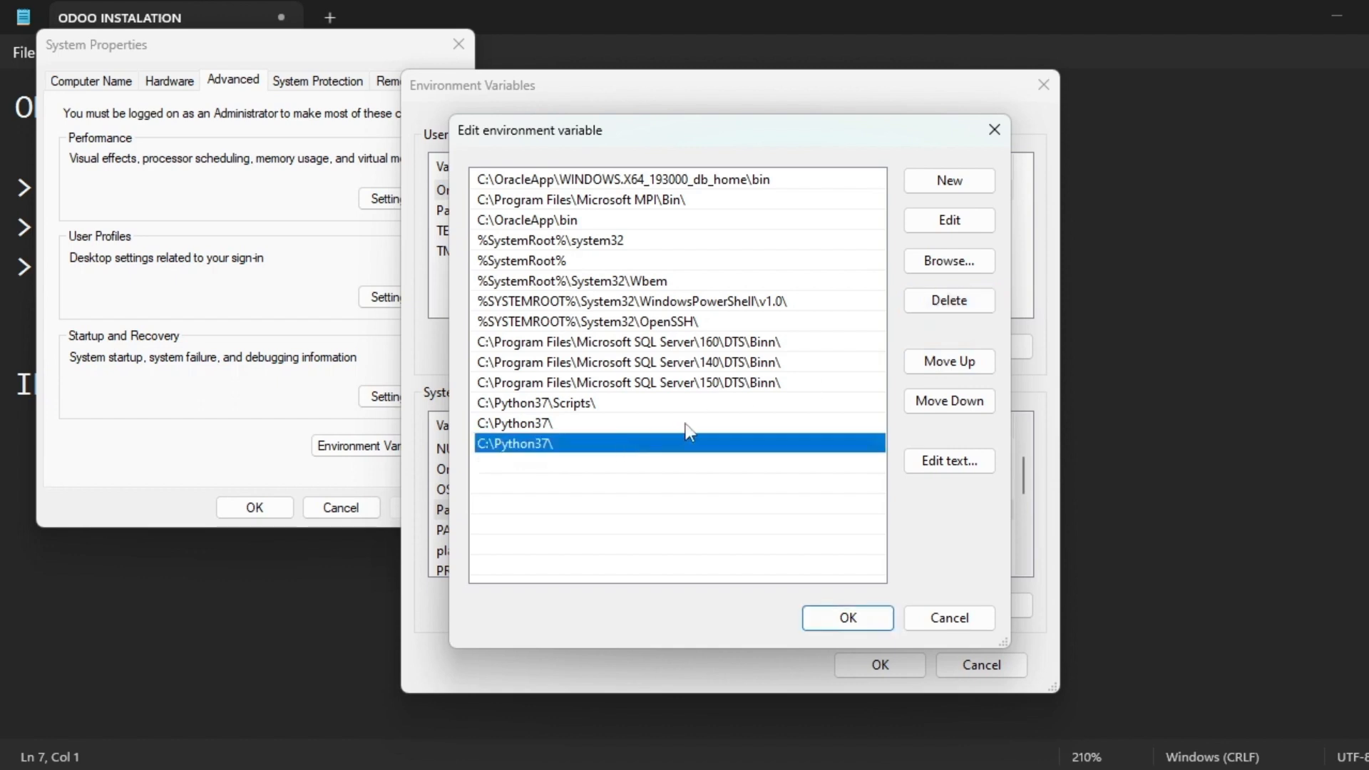
click(950, 301)
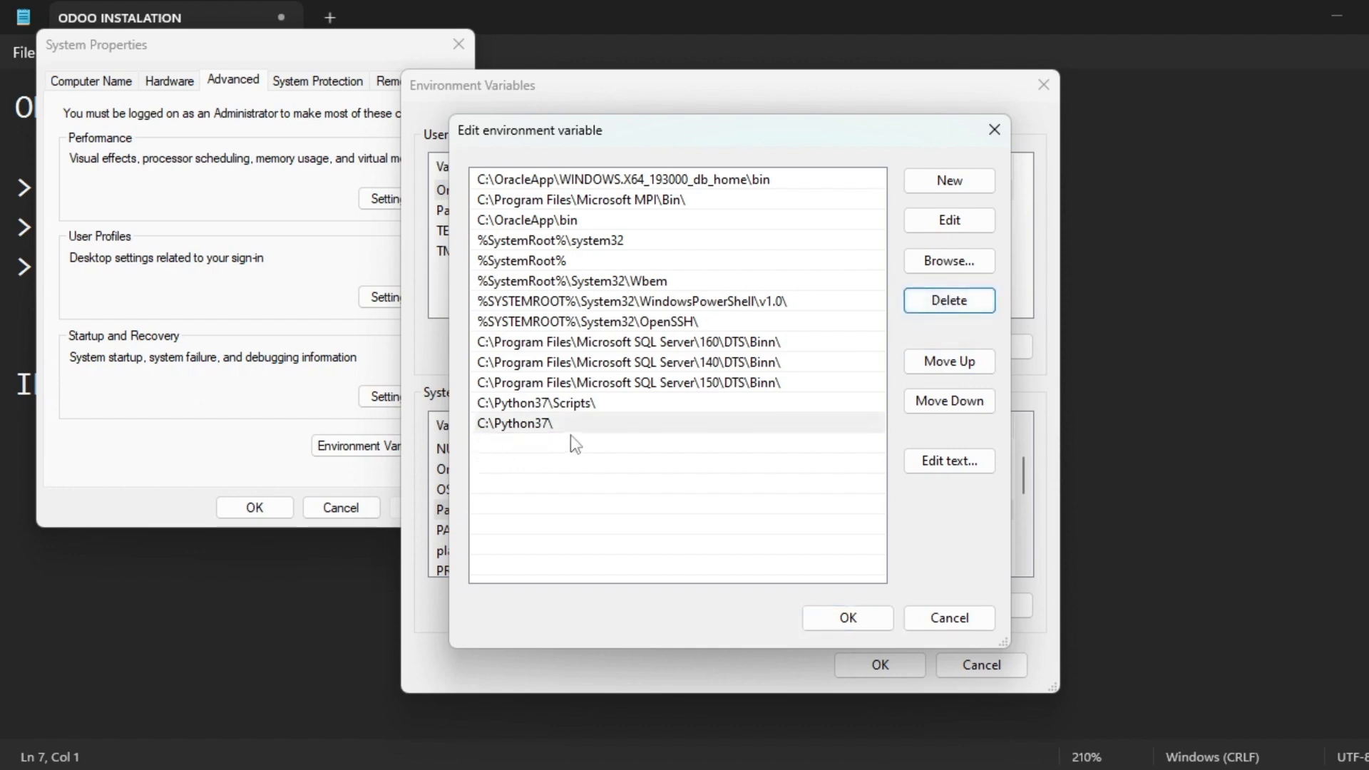
click(867, 625)
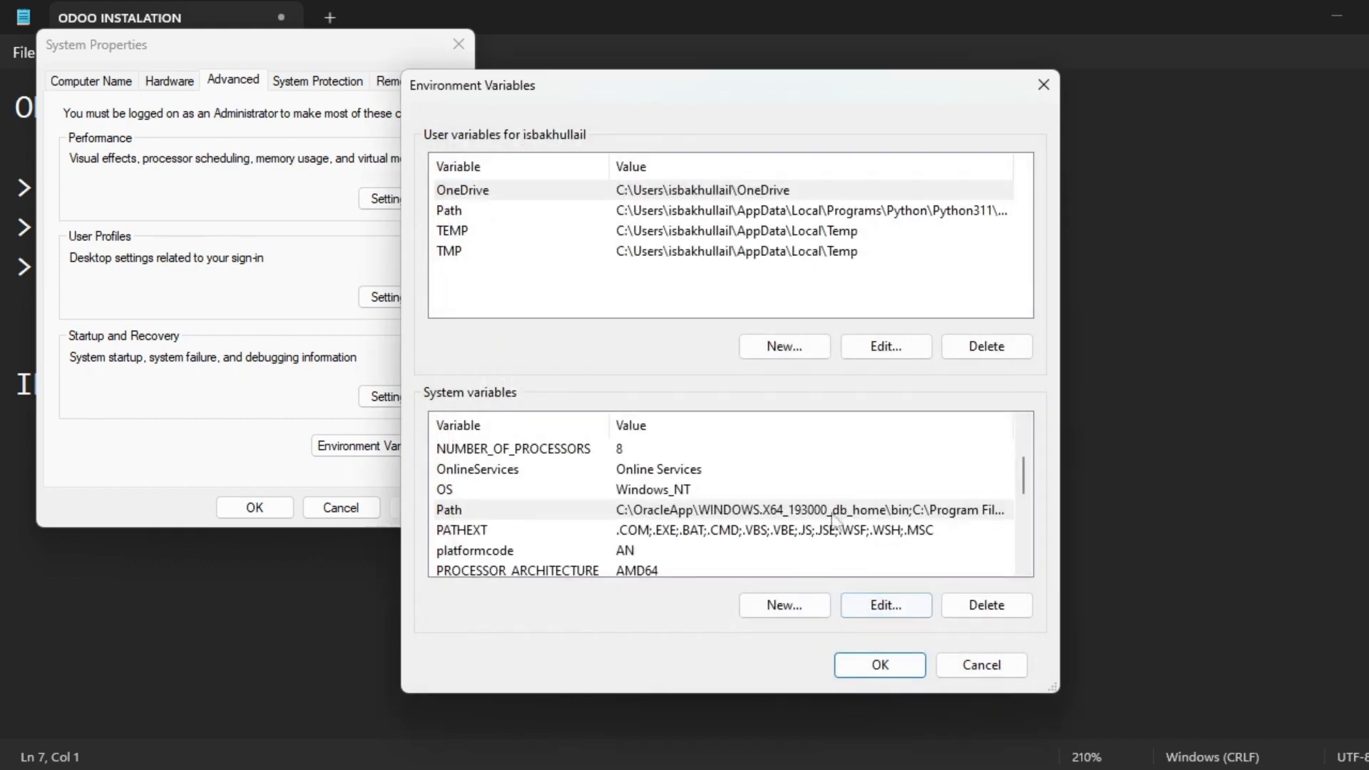
click(897, 669)
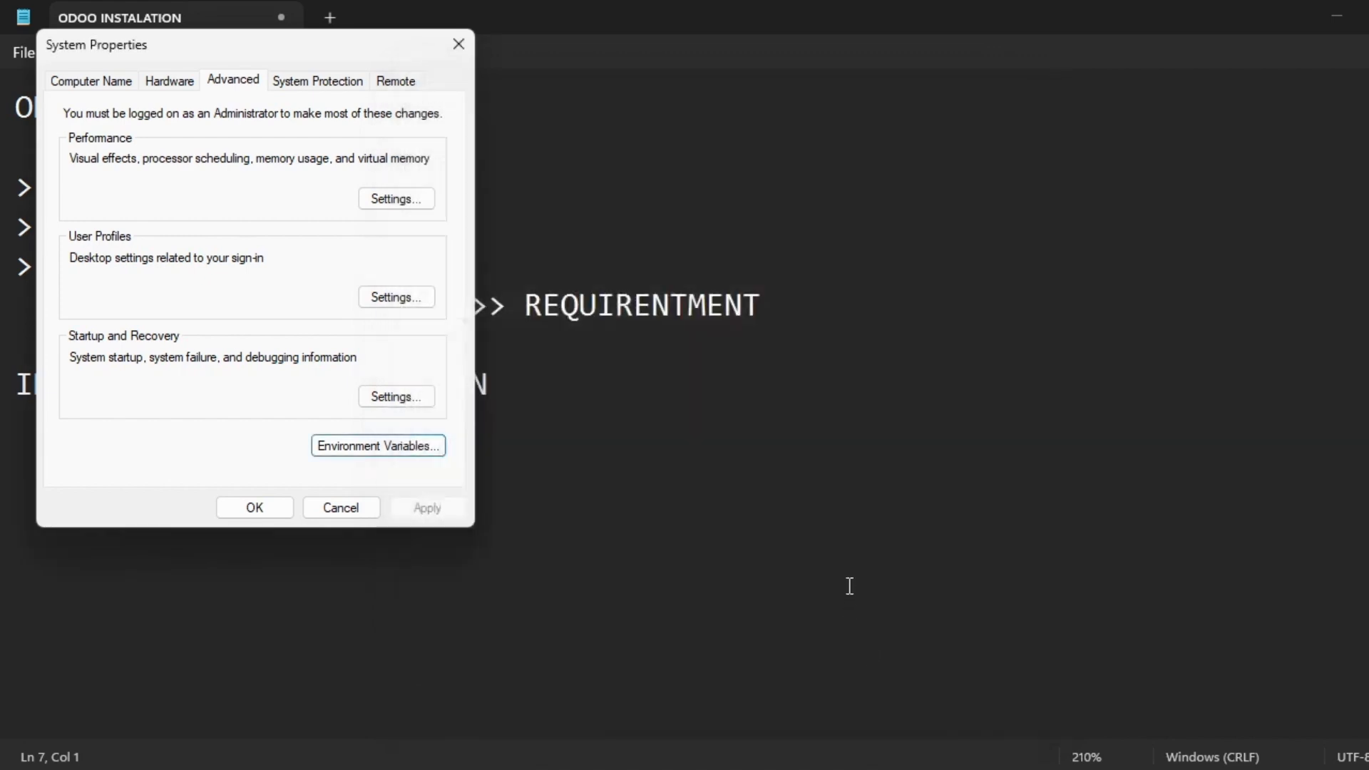
click(464, 46)
Launch Command Prompt, maximize it, and enlarge the terminal text.
key(super)
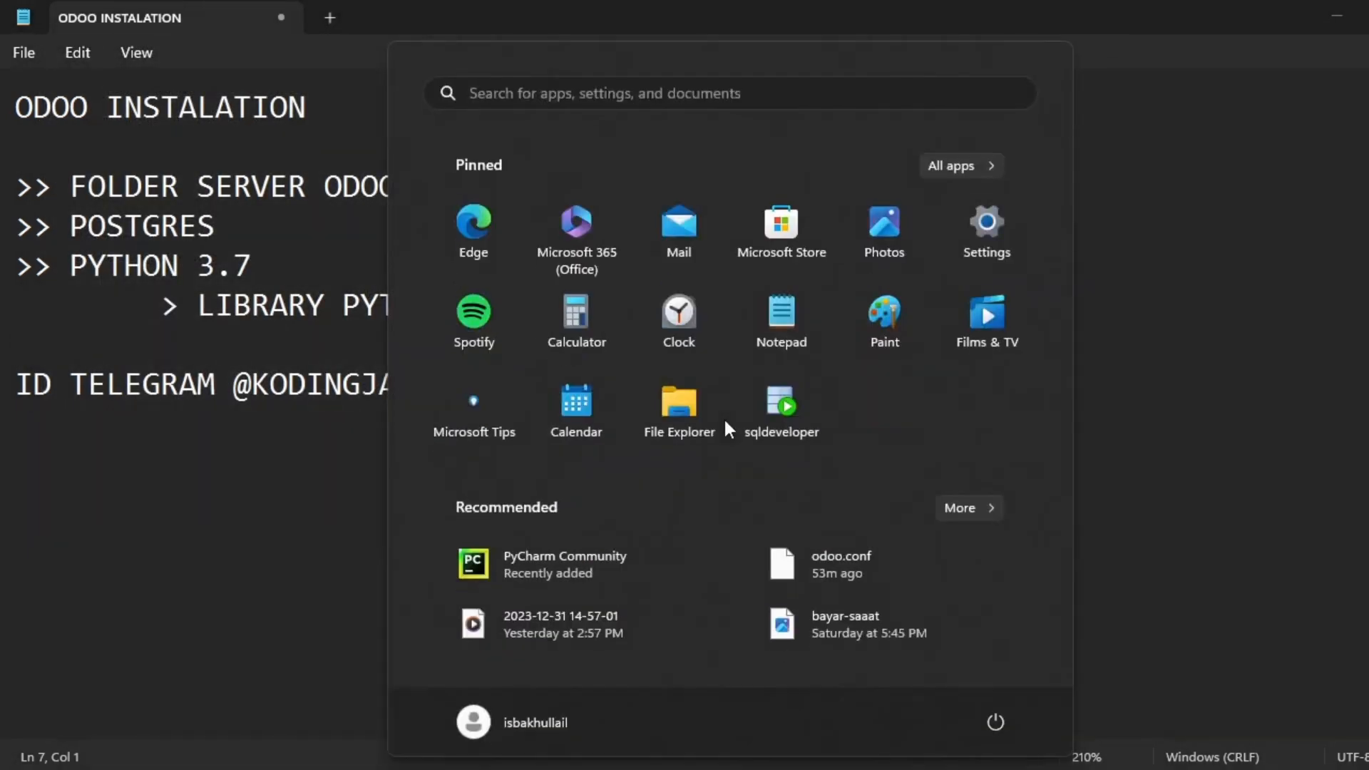
text(cmd)
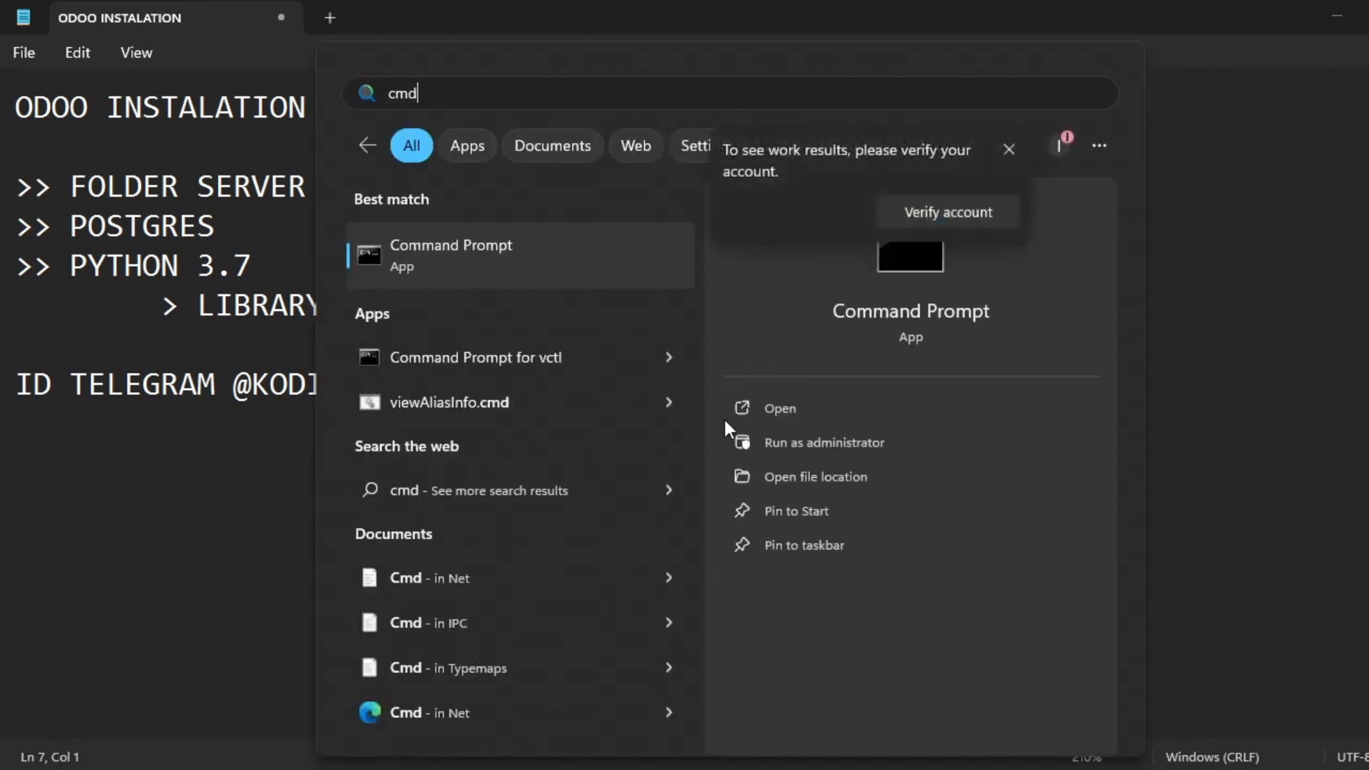
key(Return)
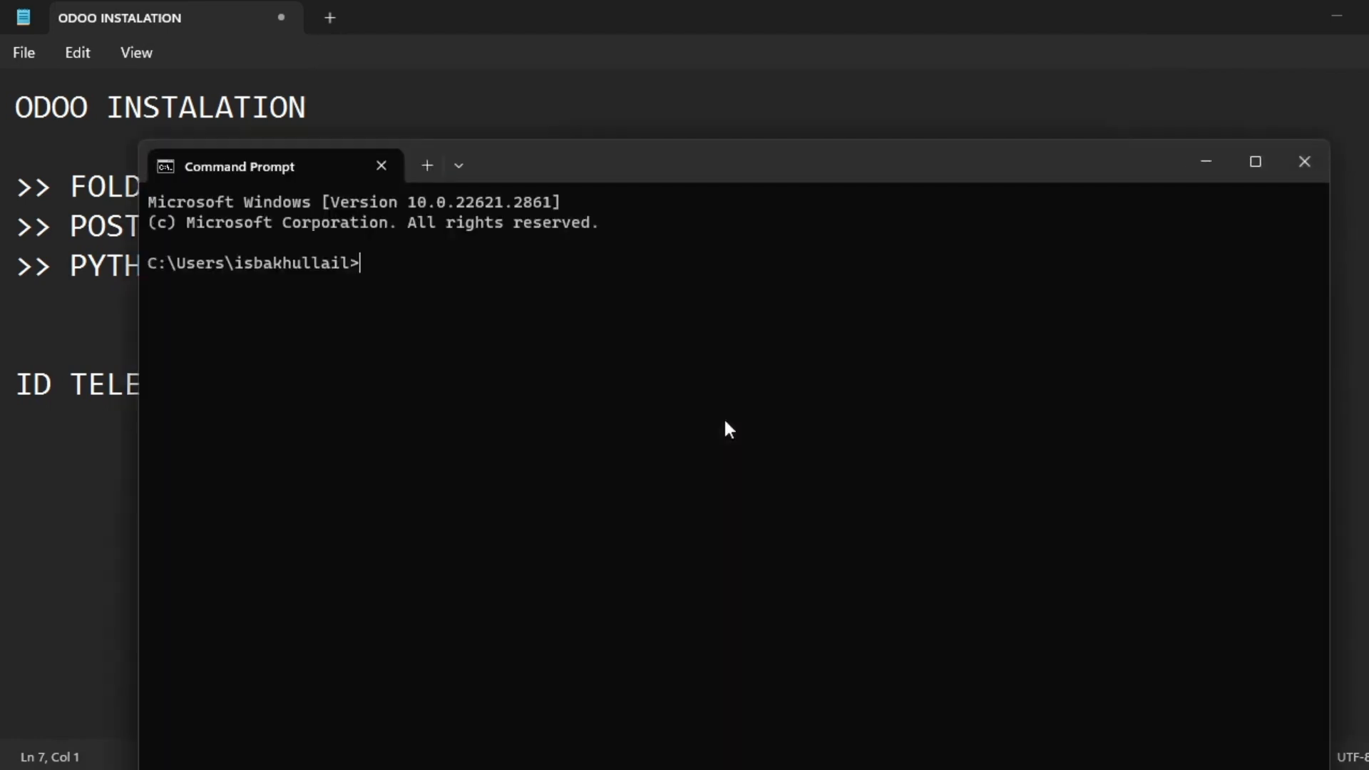
key(ctrl+plus)
key(ctrl+plus)
click(1254, 160)
key(ctrl+plus)
key(ctrl+plus)
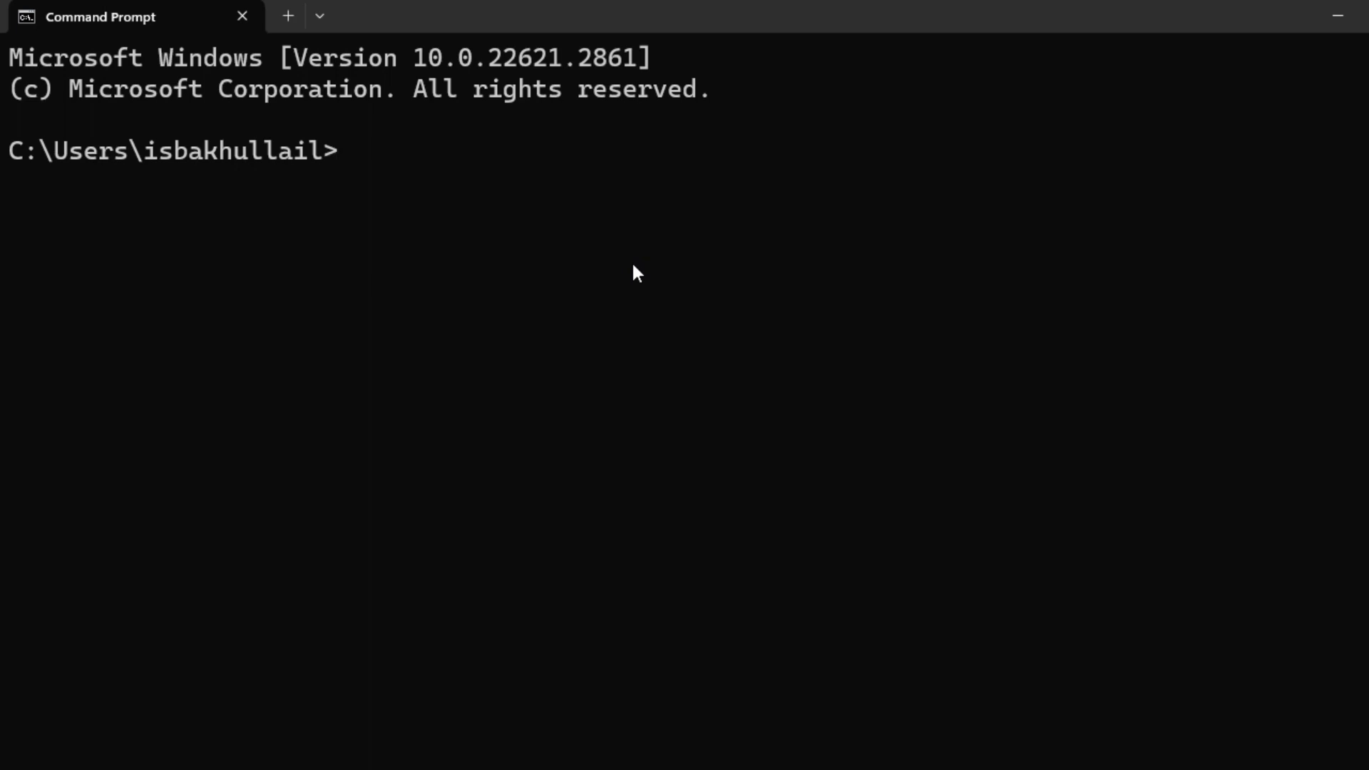
Check the Python version with python37 --version after a mistyped python37b attempt.
text(python37)
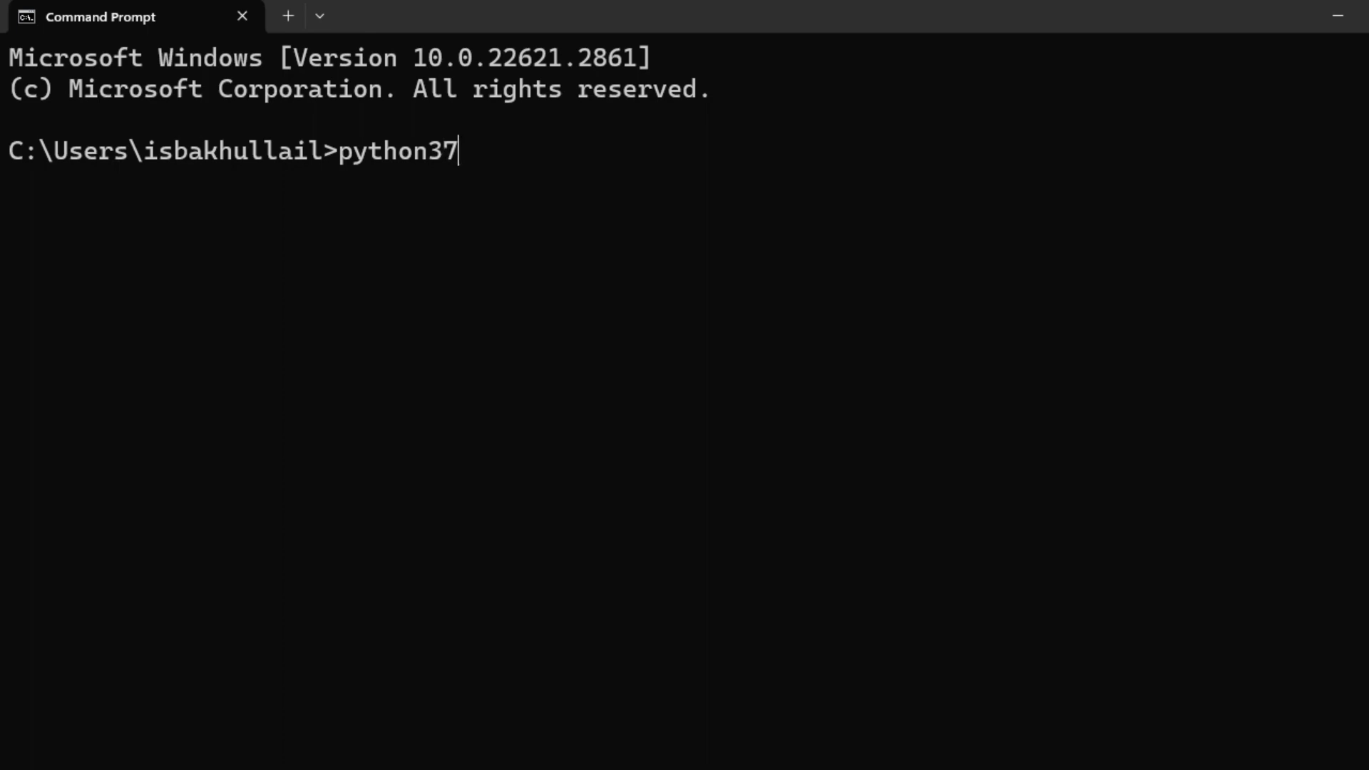
text(b --version)
key(Return)
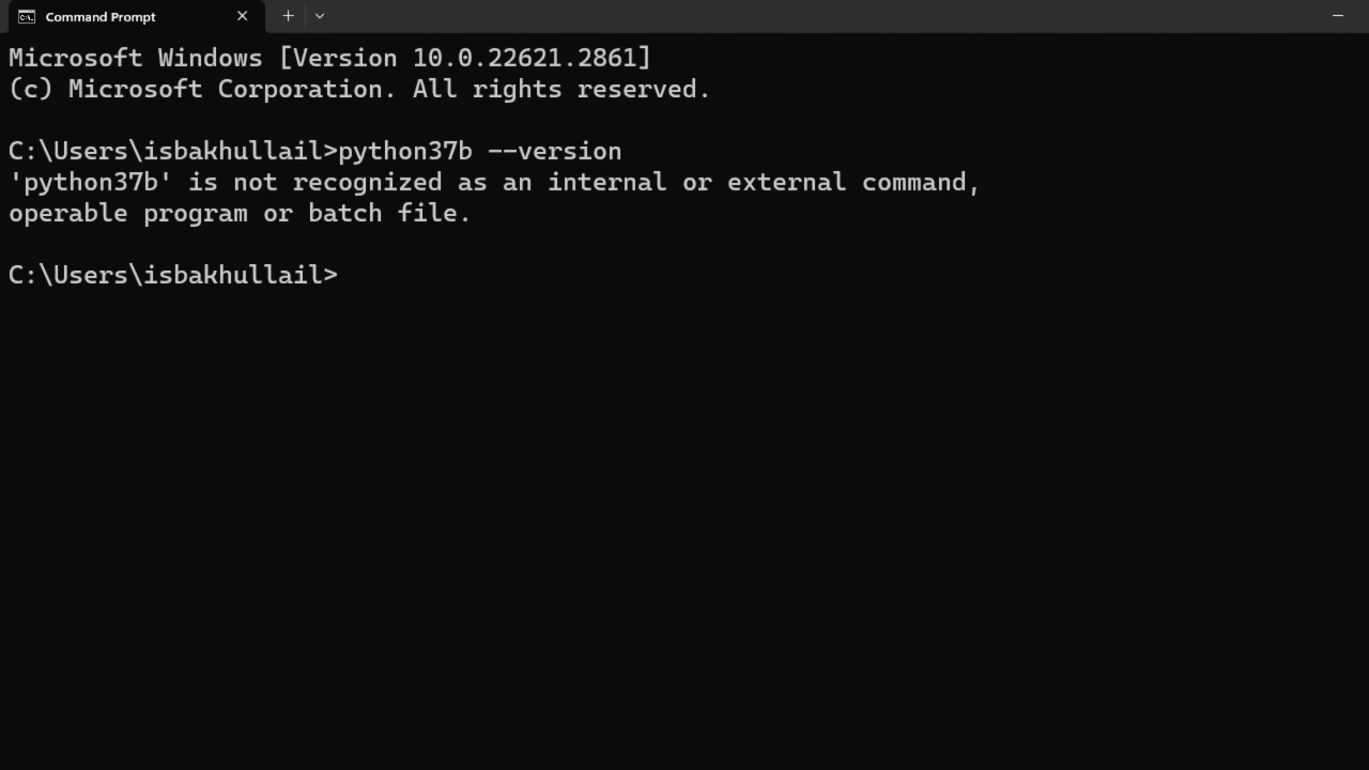
text(python3)
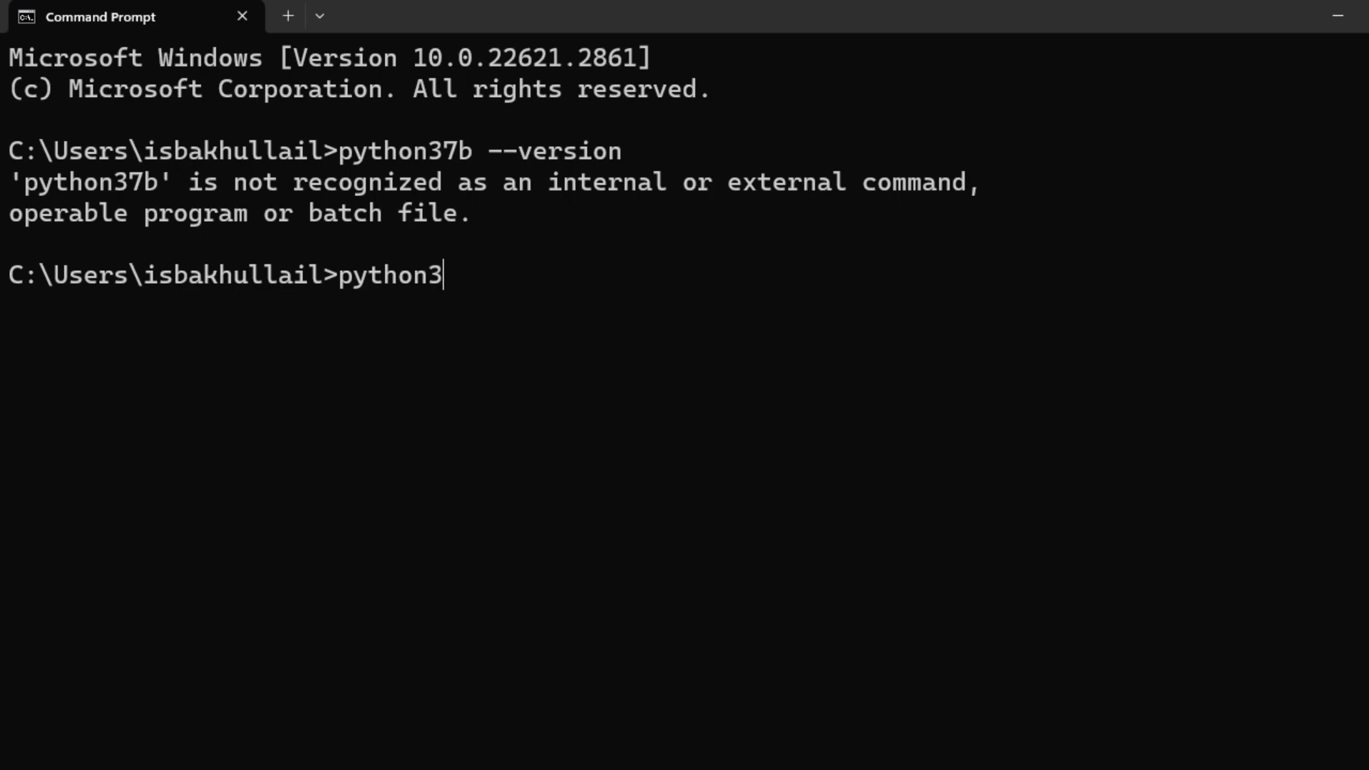
text(7 --version)
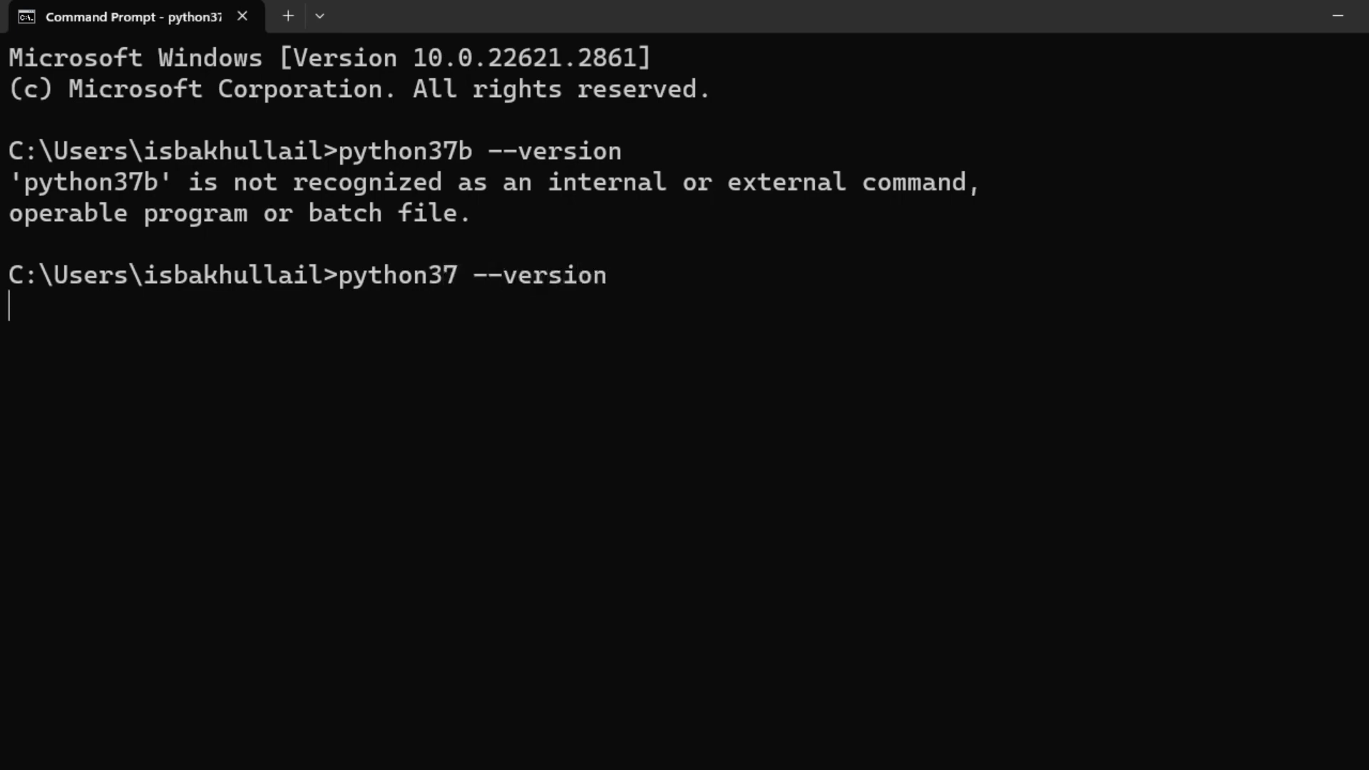
key(Return)
Clear the console with cls, rerun python37 --version (3.10.11), and start the python37 interpreter.
text(clear)
key(Return)
text(cls)
key(Return)
text(python37 --version)
key(Return)
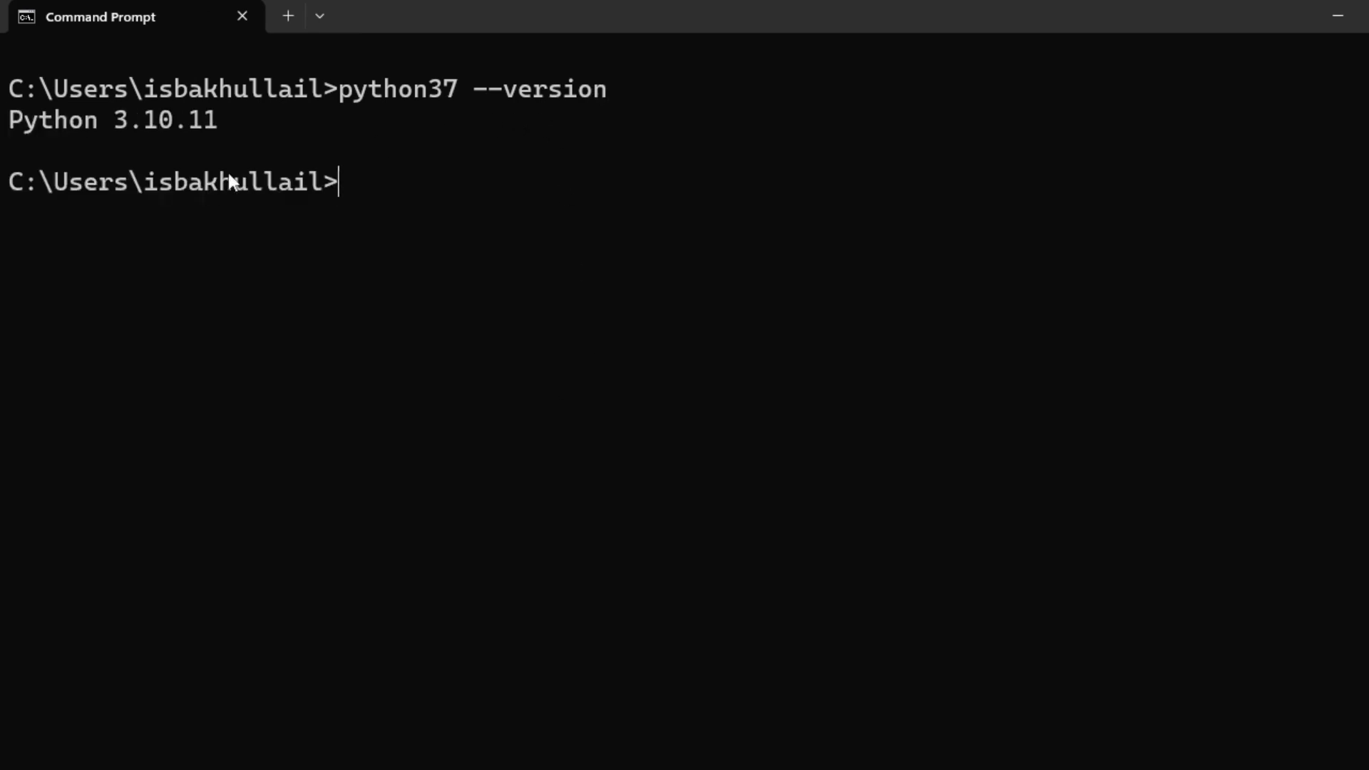
drag(15, 119, 245, 119)
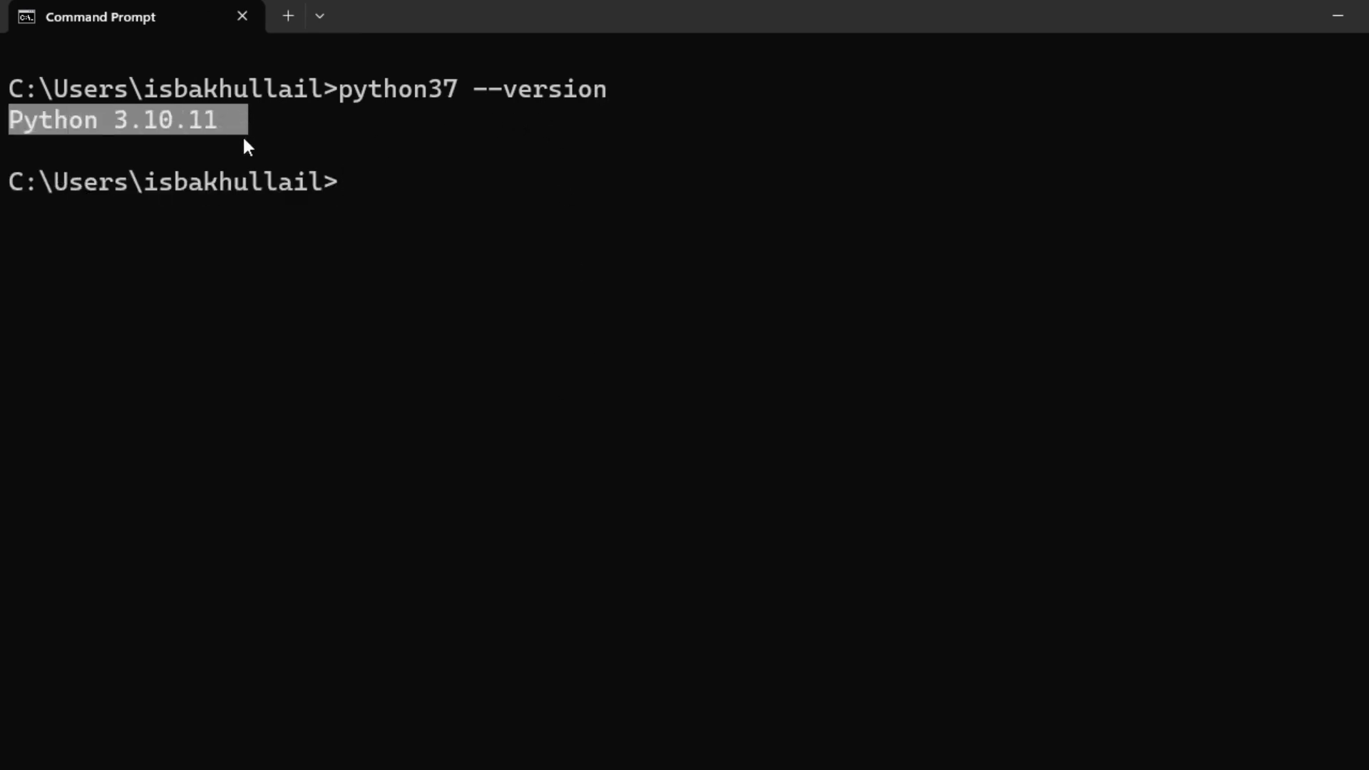
click(395, 89)
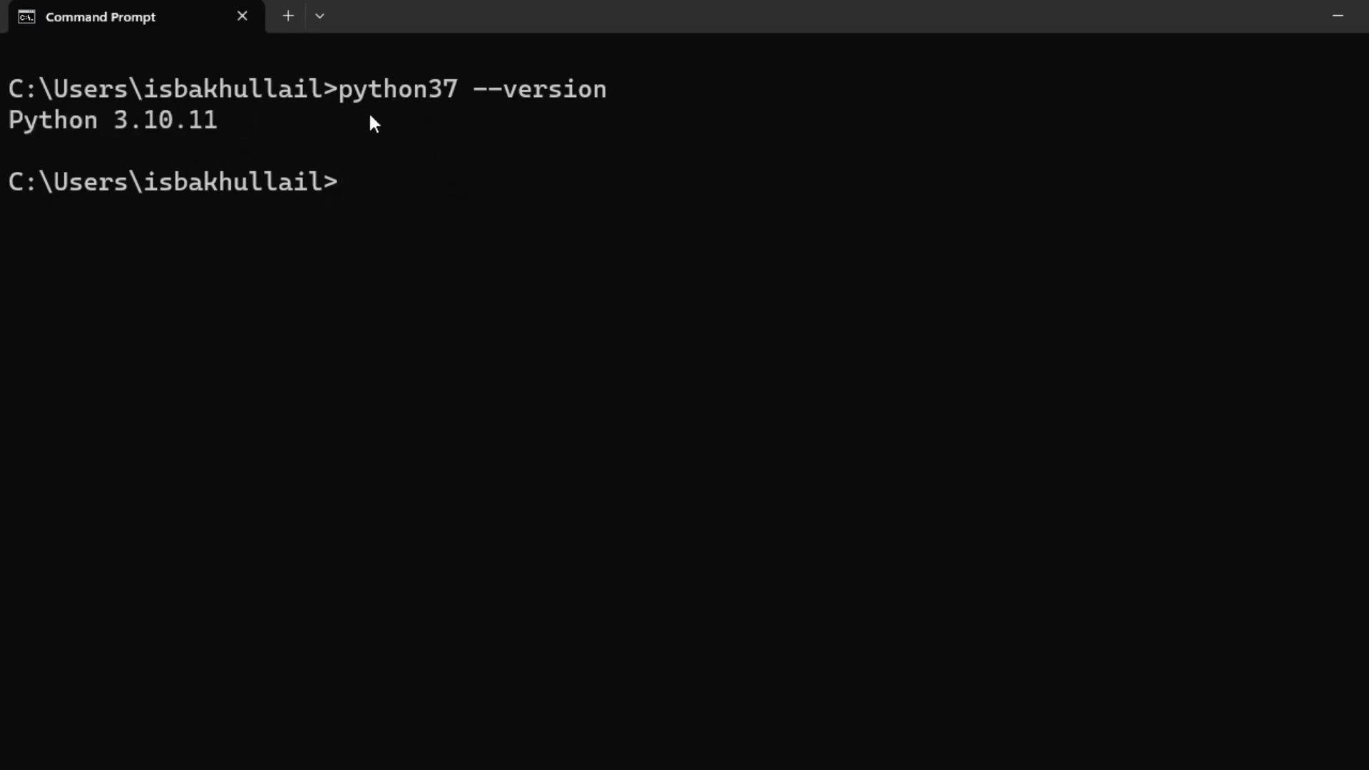
text(python37)
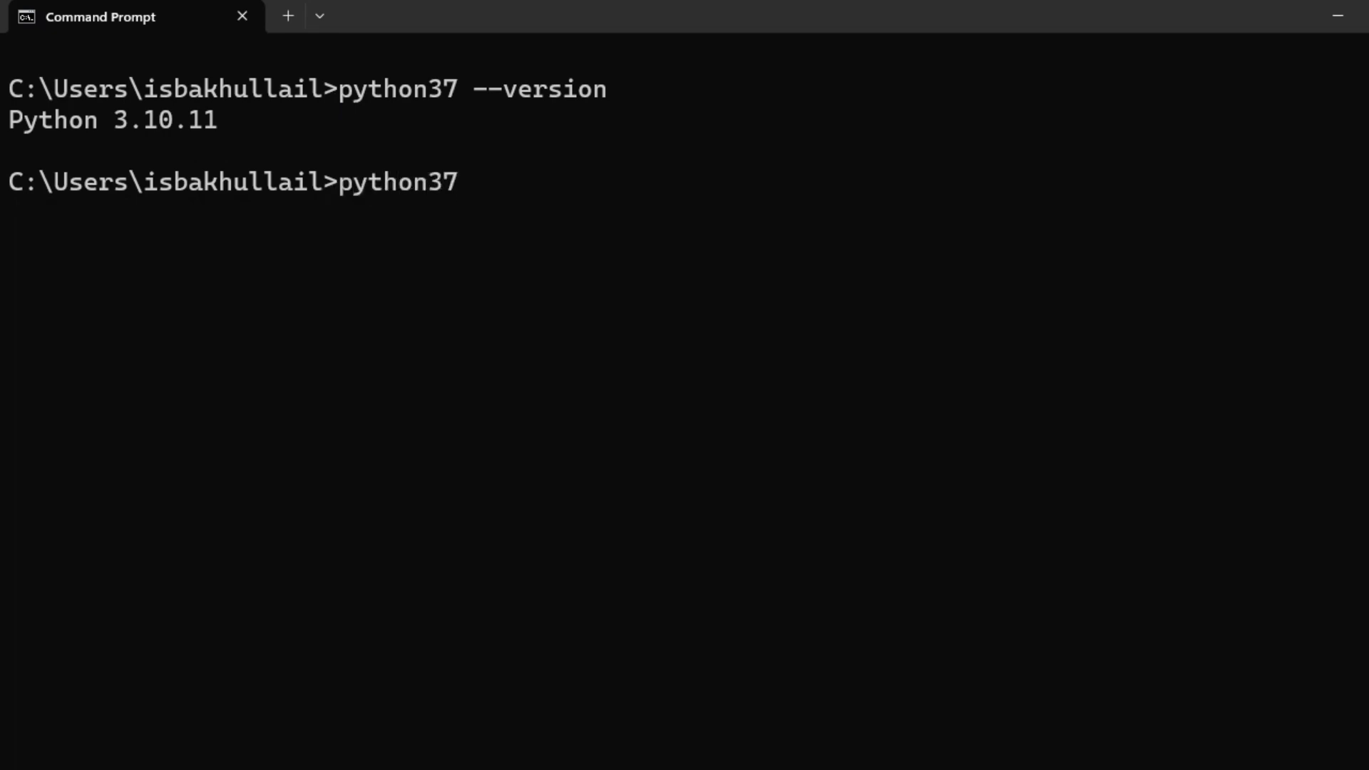
key(Return)
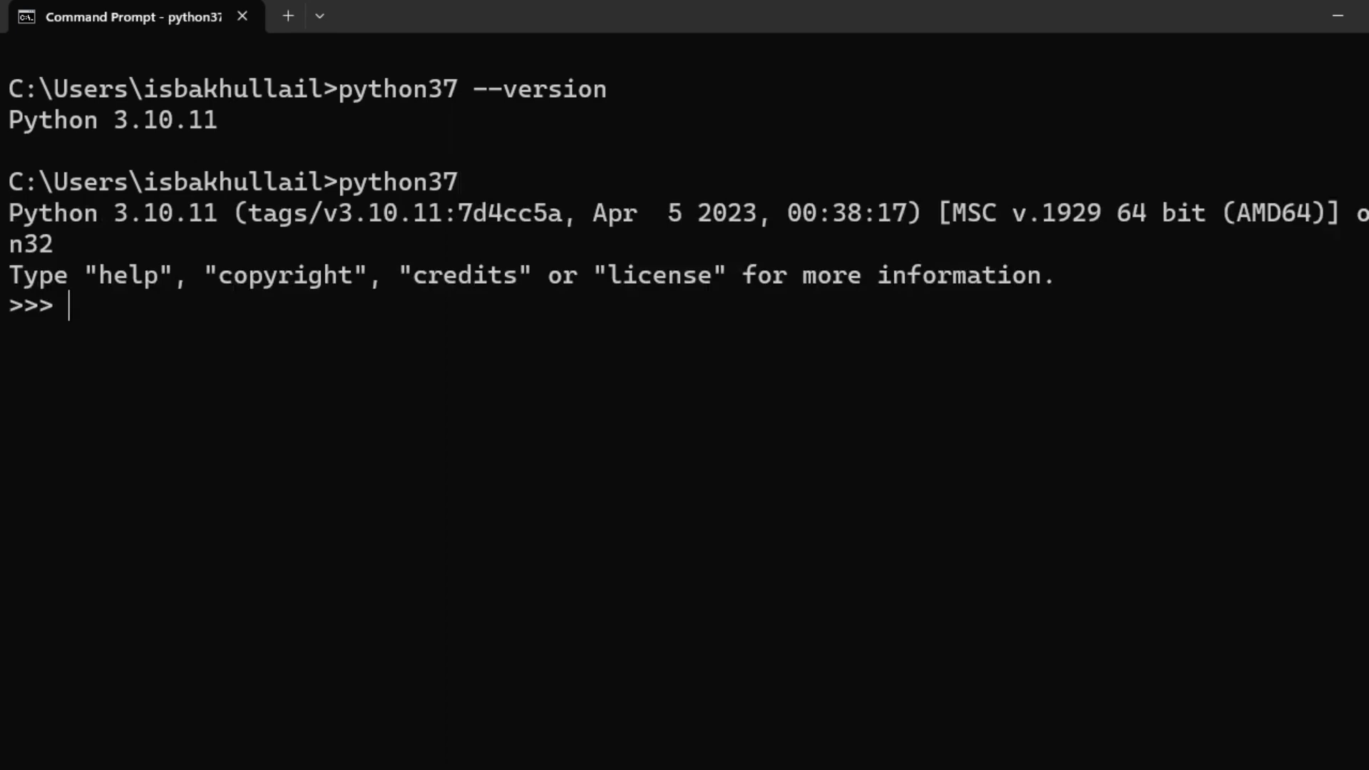
In the interpreter, run print("HELLO ODOO") and highlight the printed output.
text(print()
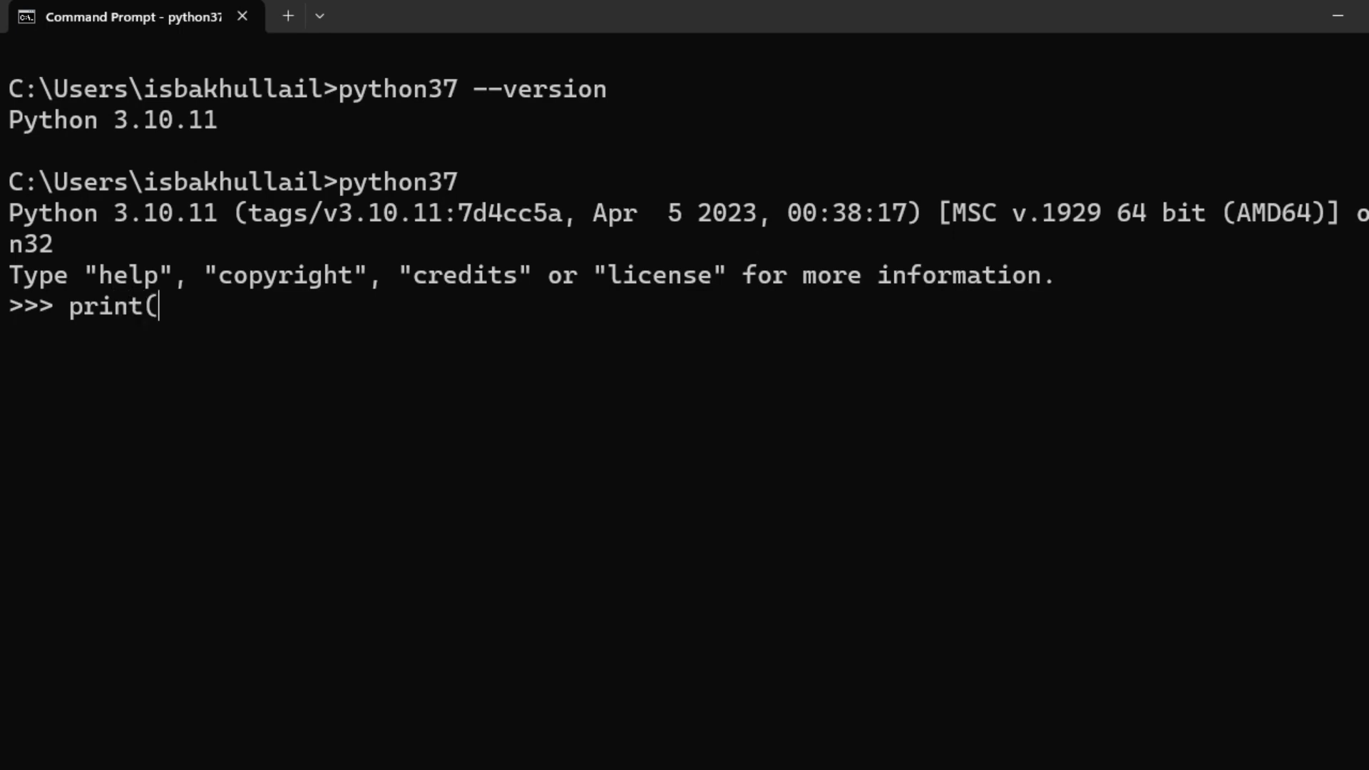
text("HEL)
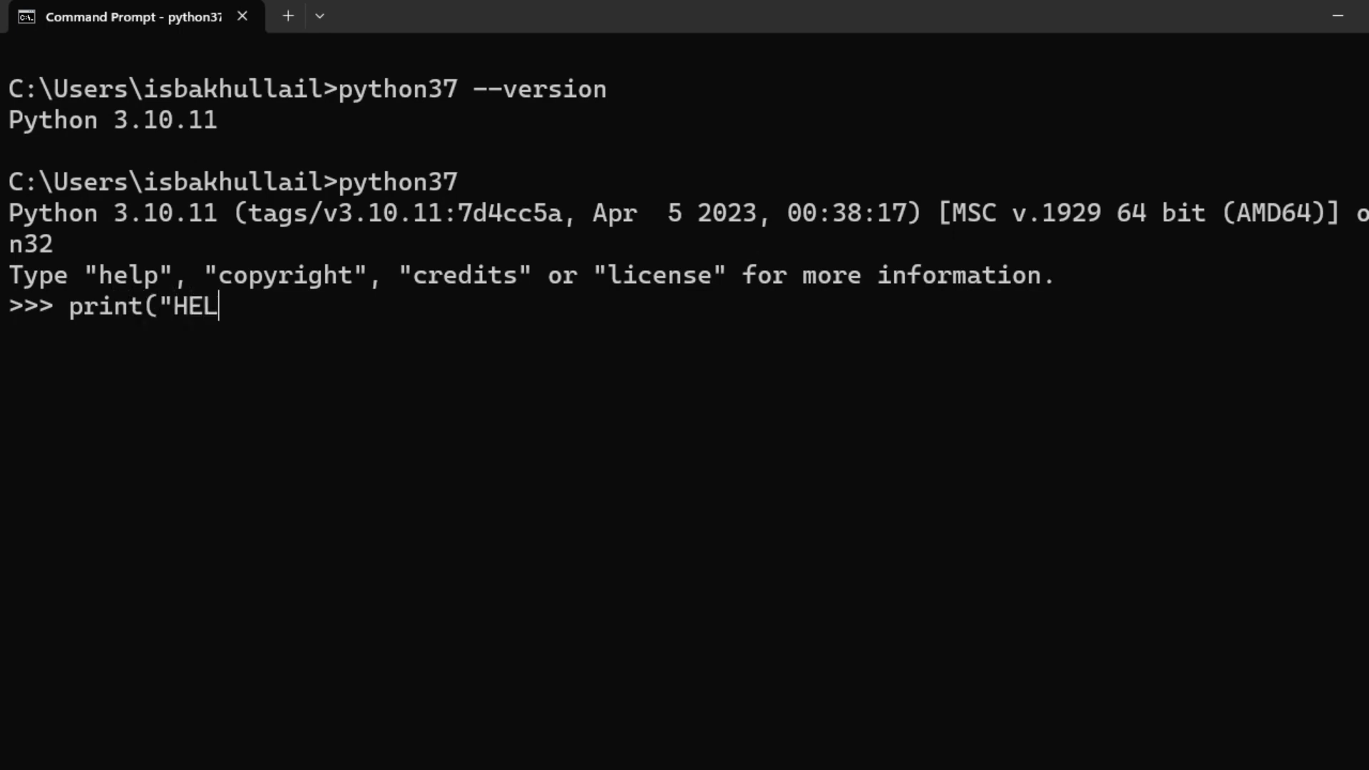
text(LO)
text(")
key(BackSpace)
text(WOR:)
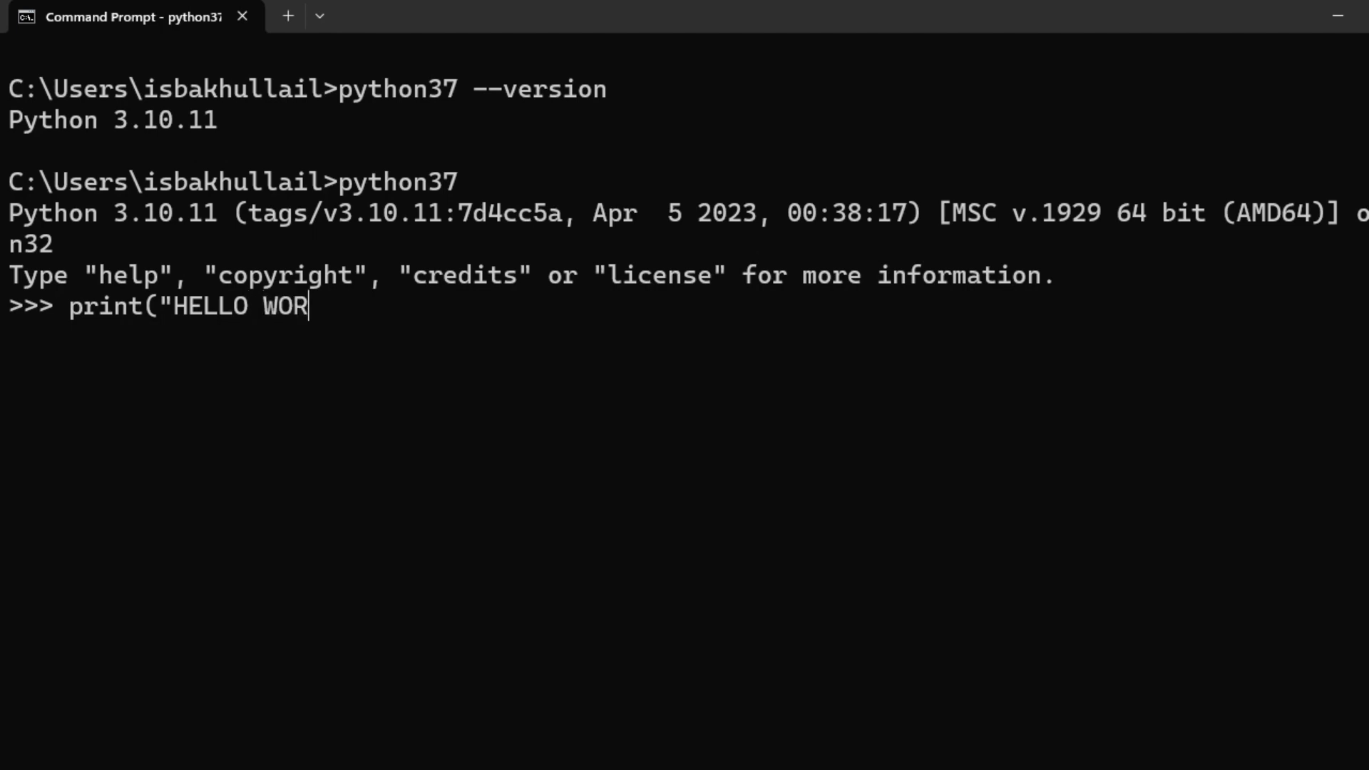
key(BackSpace)
key(BackSpace)
key(BackSpace)
key(BackSpace)
text(ODOO"))
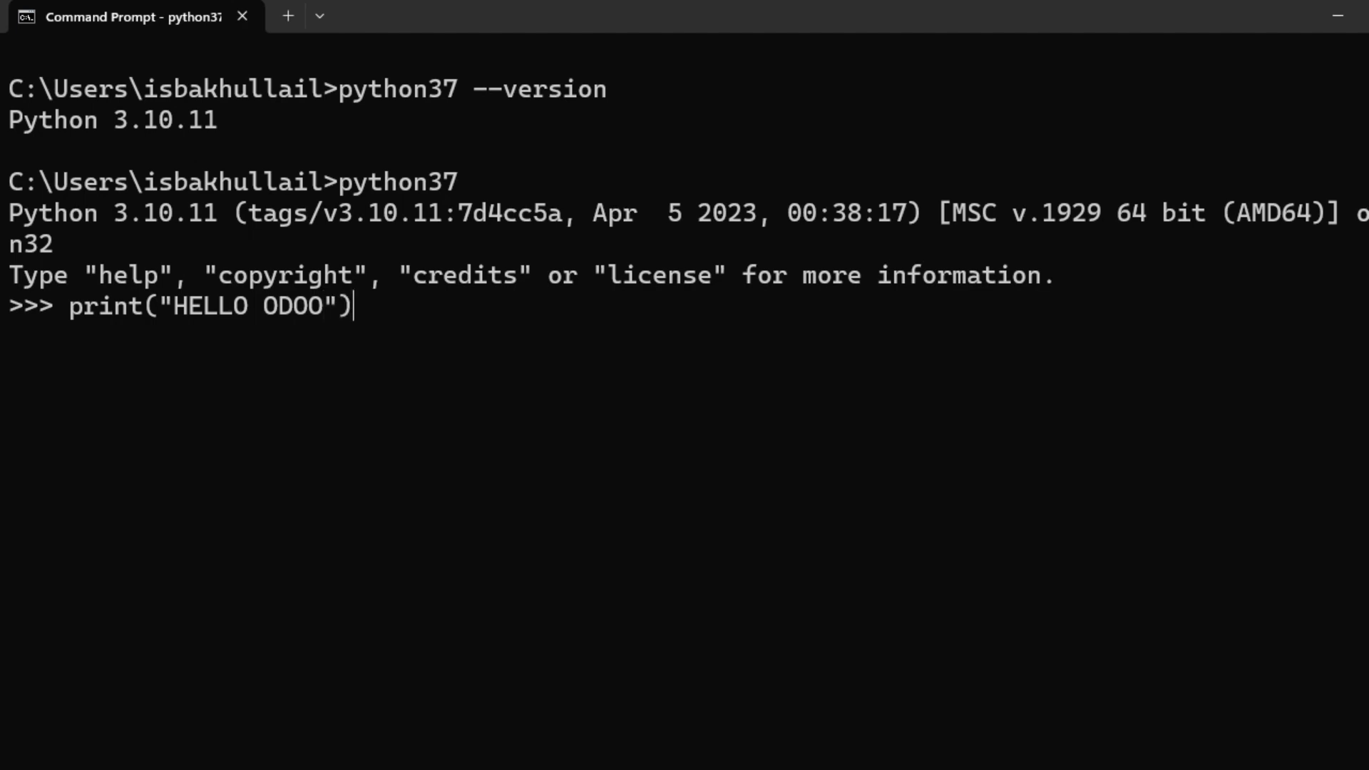
key(Return)
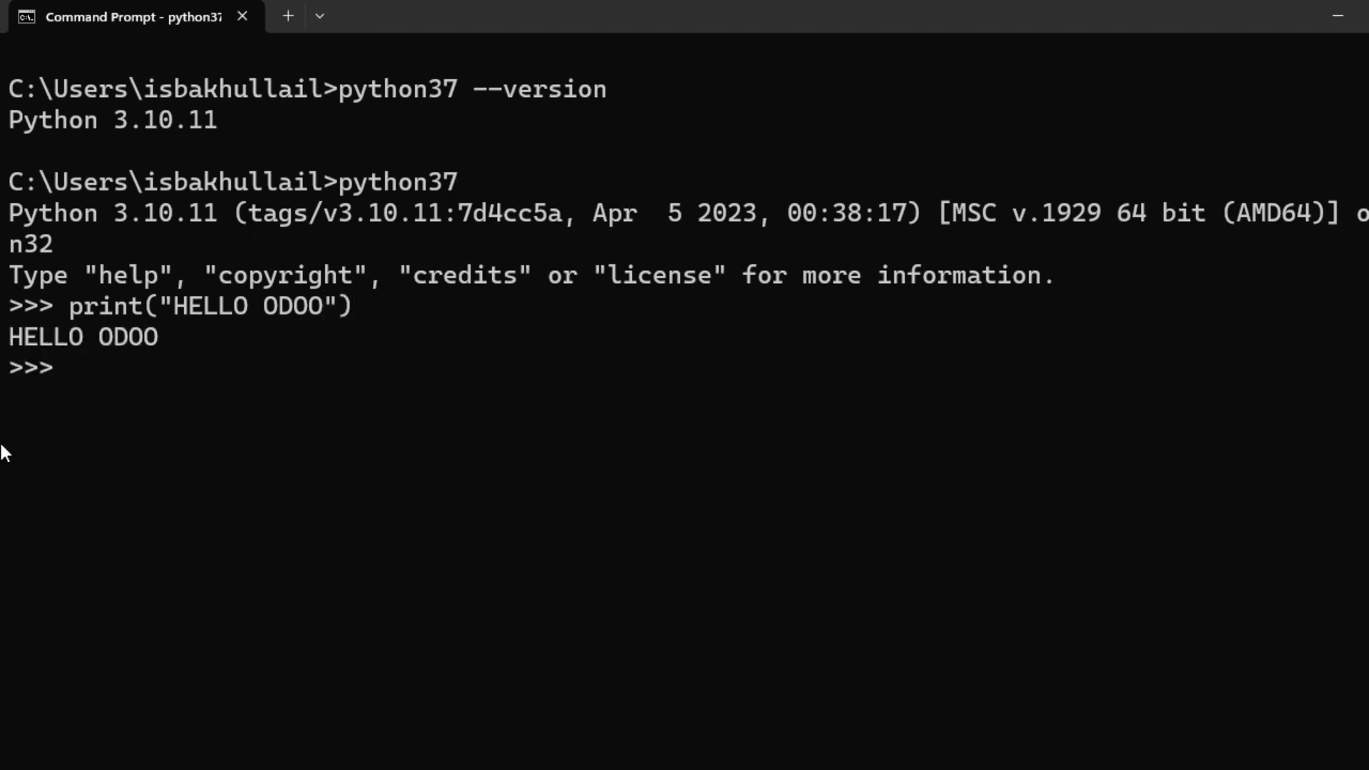
drag(3, 332, 243, 339)
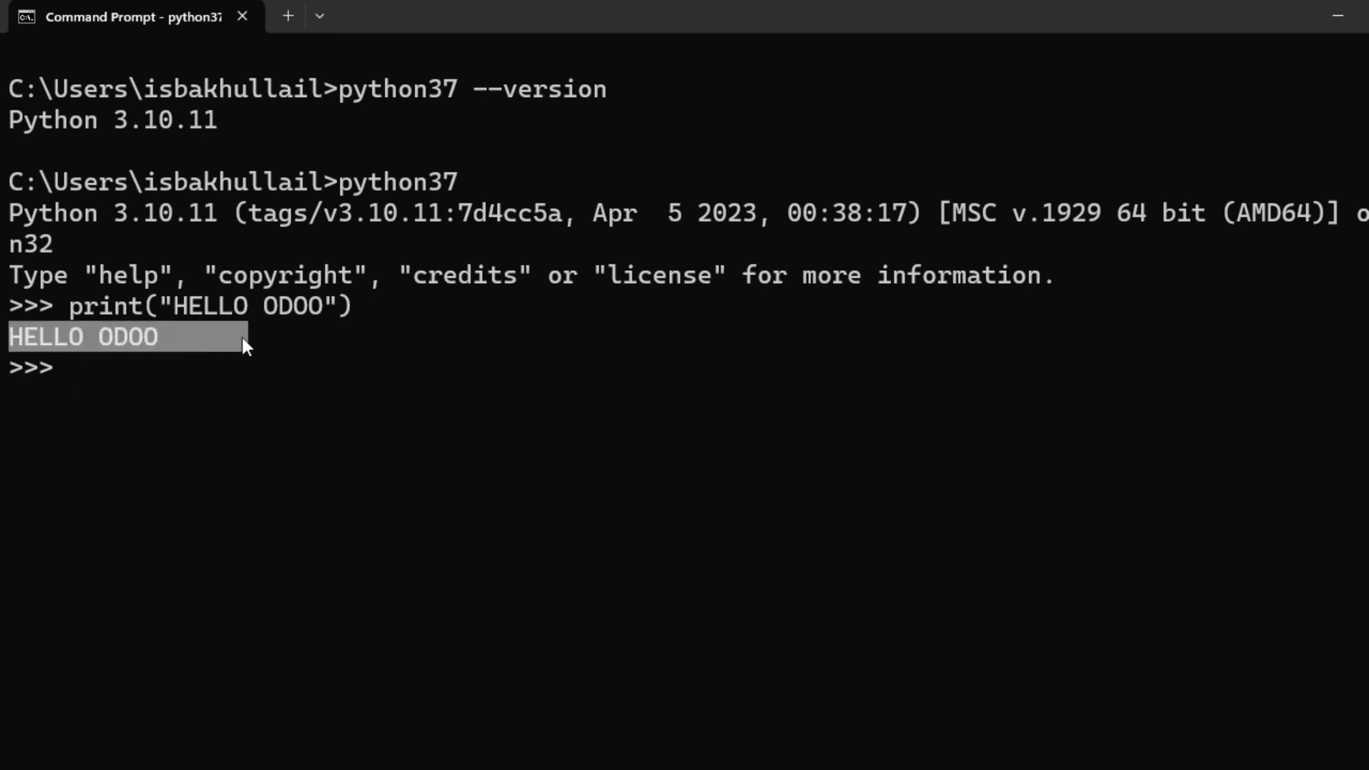
click(168, 361)
Leave the interpreter with exit() and clear the console with cls.
text(exit())
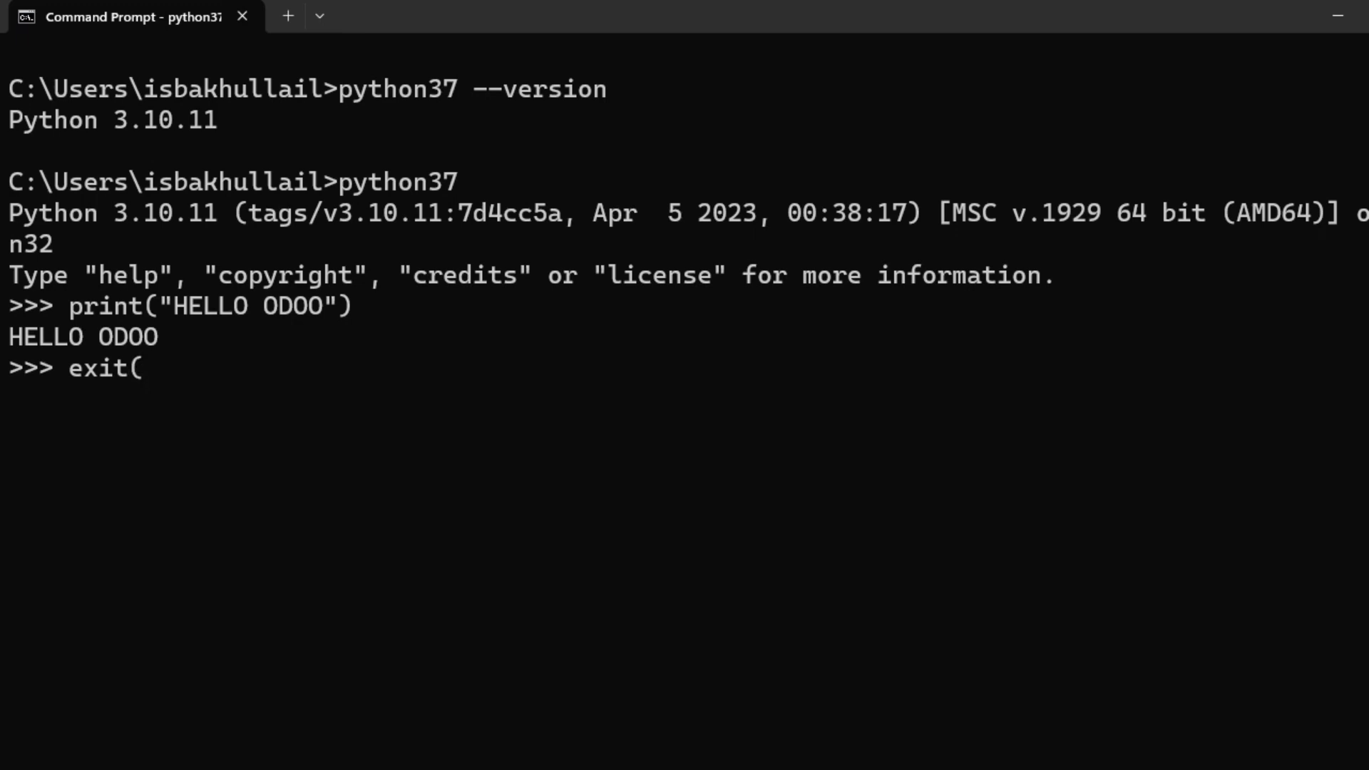
key(Return)
text(clear)
key(Return)
text(cls)
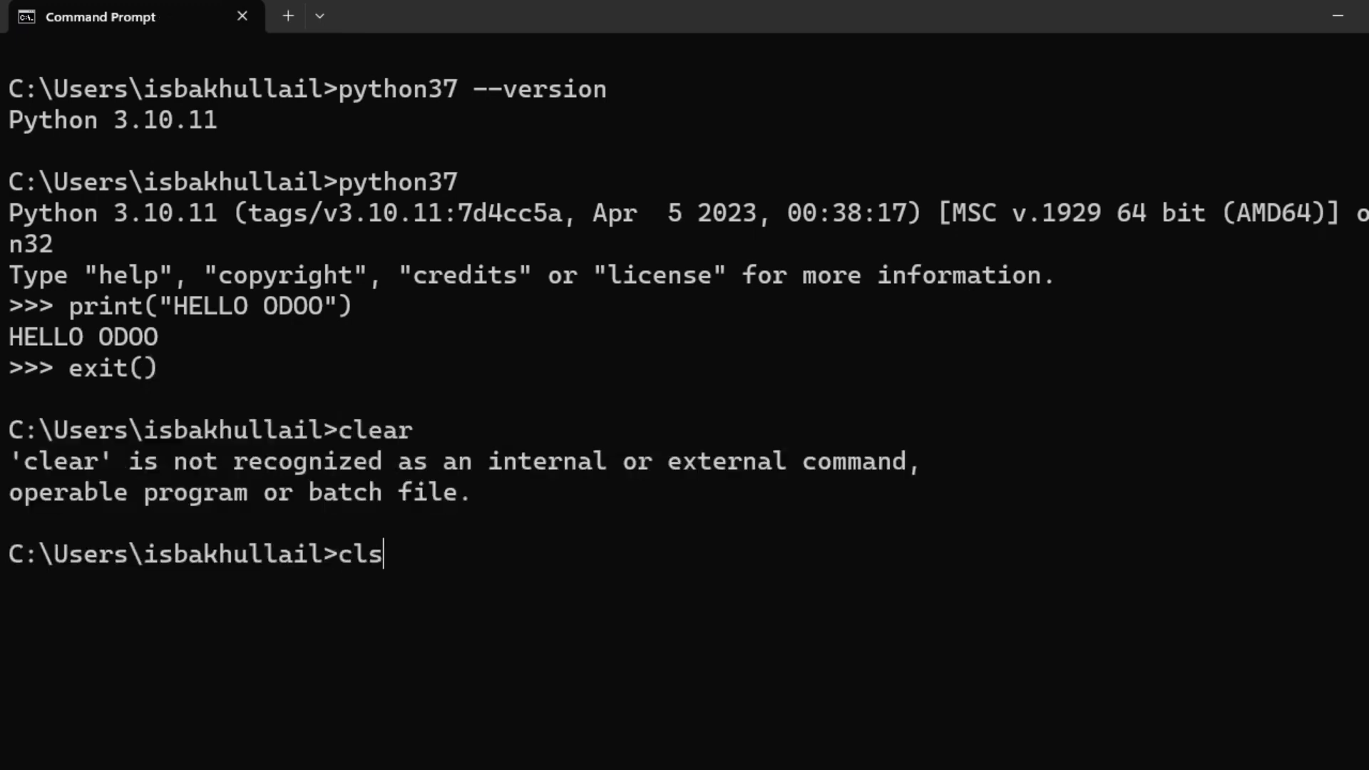
key(Return)
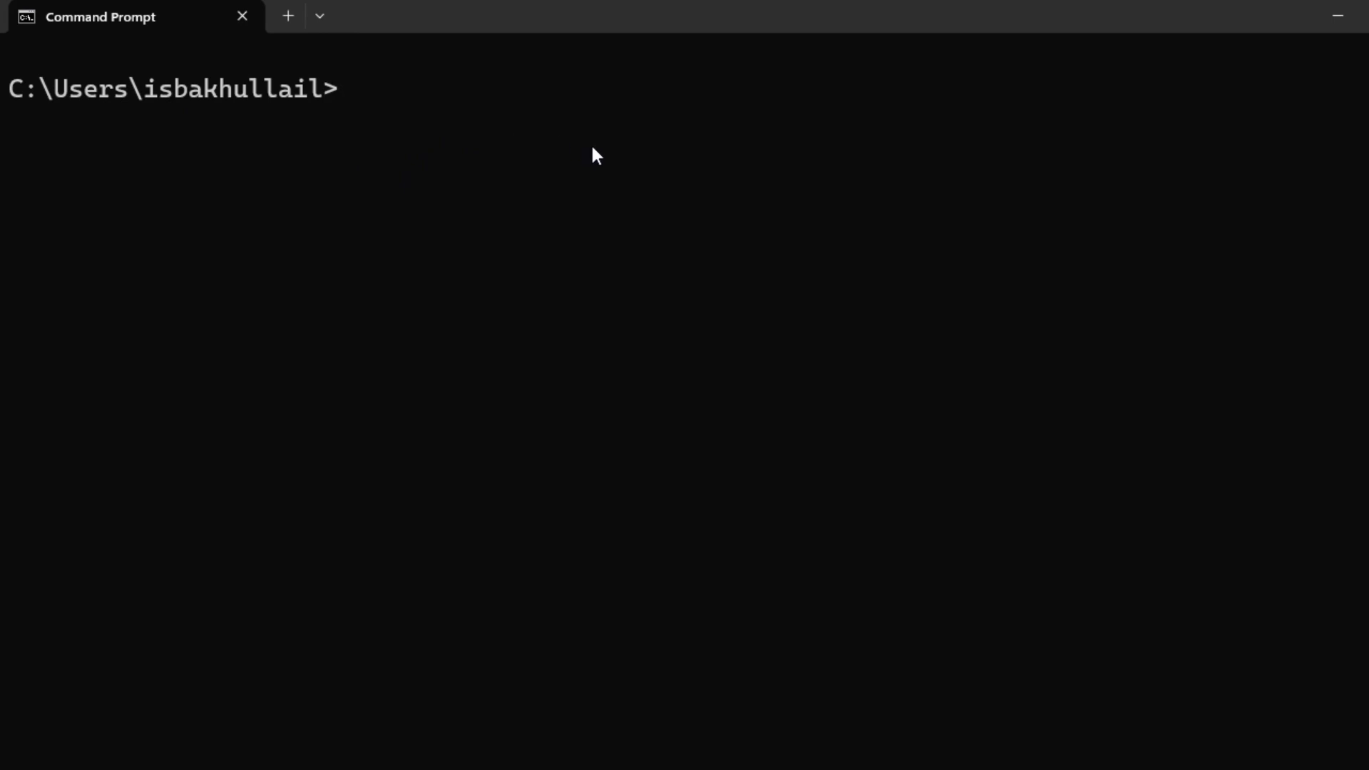
Review the checklist's POSTGRES, PYTHON 3.7 and LIBRARY PYTHON >> REQUIRENTMENT lines in Notepad.
key(alt+Tab)
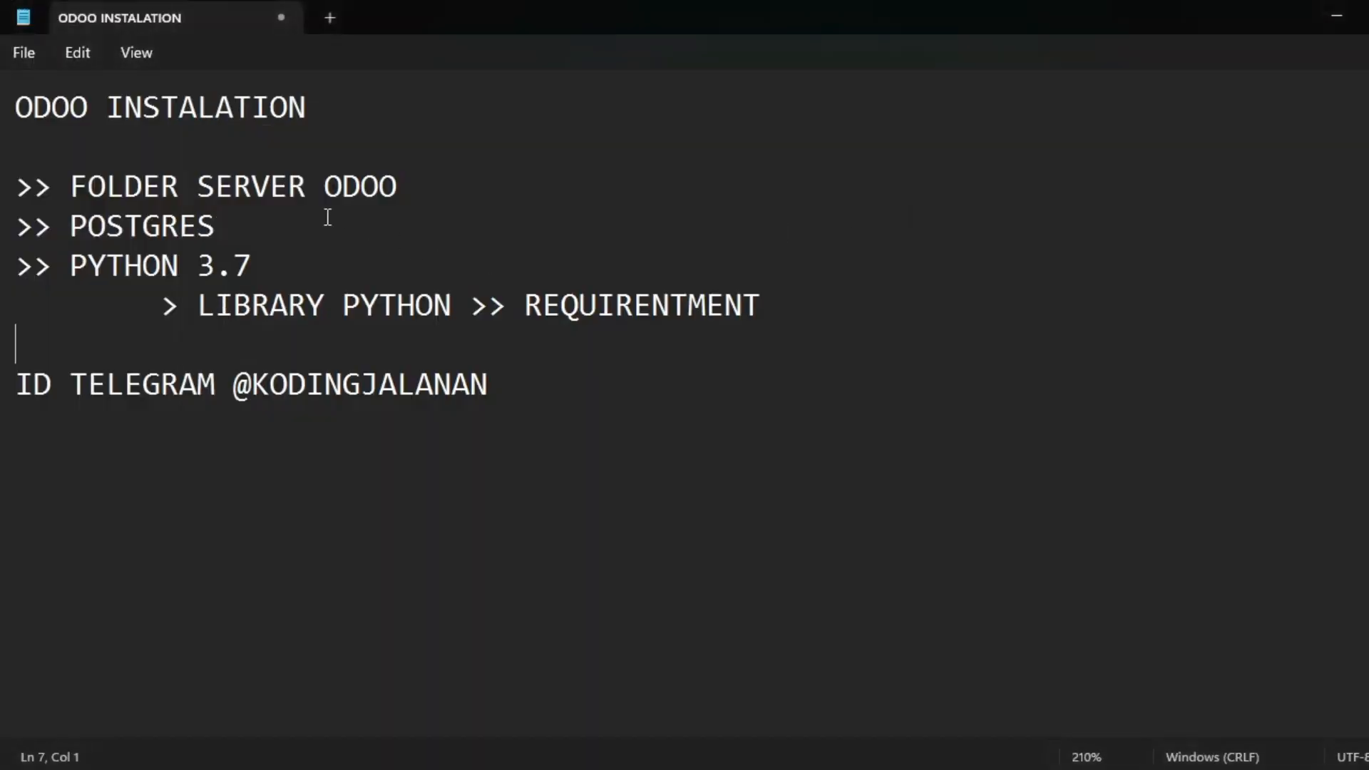
double_click(72, 226)
click(87, 265)
double_click(88, 265)
drag(306, 266, 71, 265)
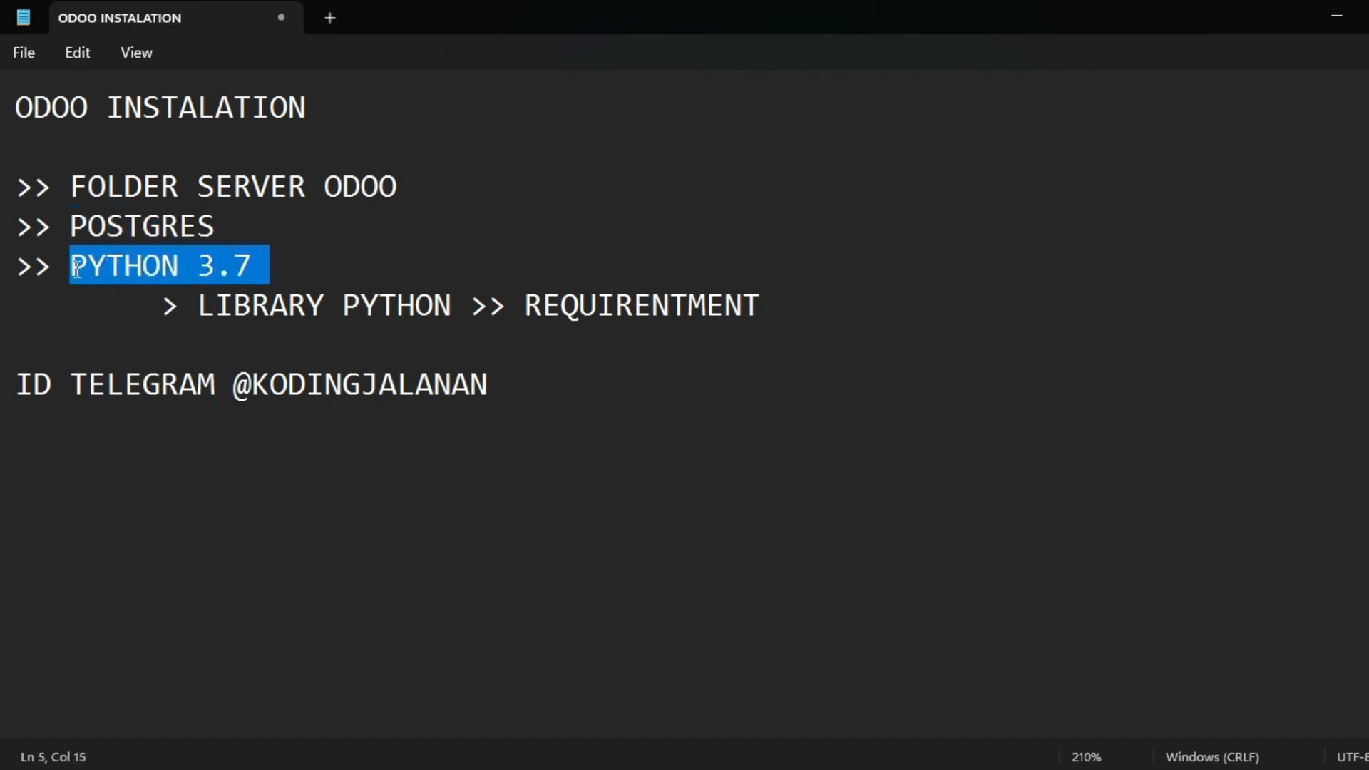
click(163, 306)
drag(162, 306, 810, 305)
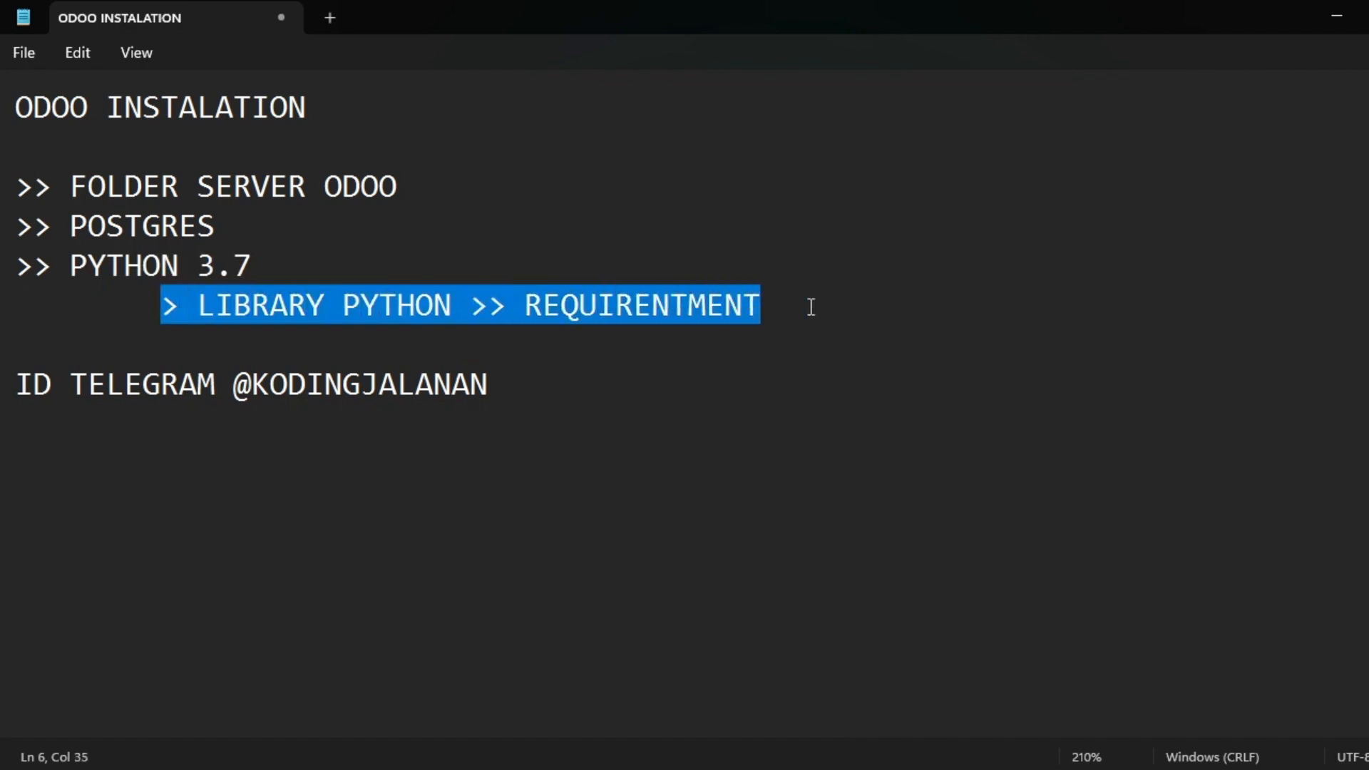
double_click(710, 305)
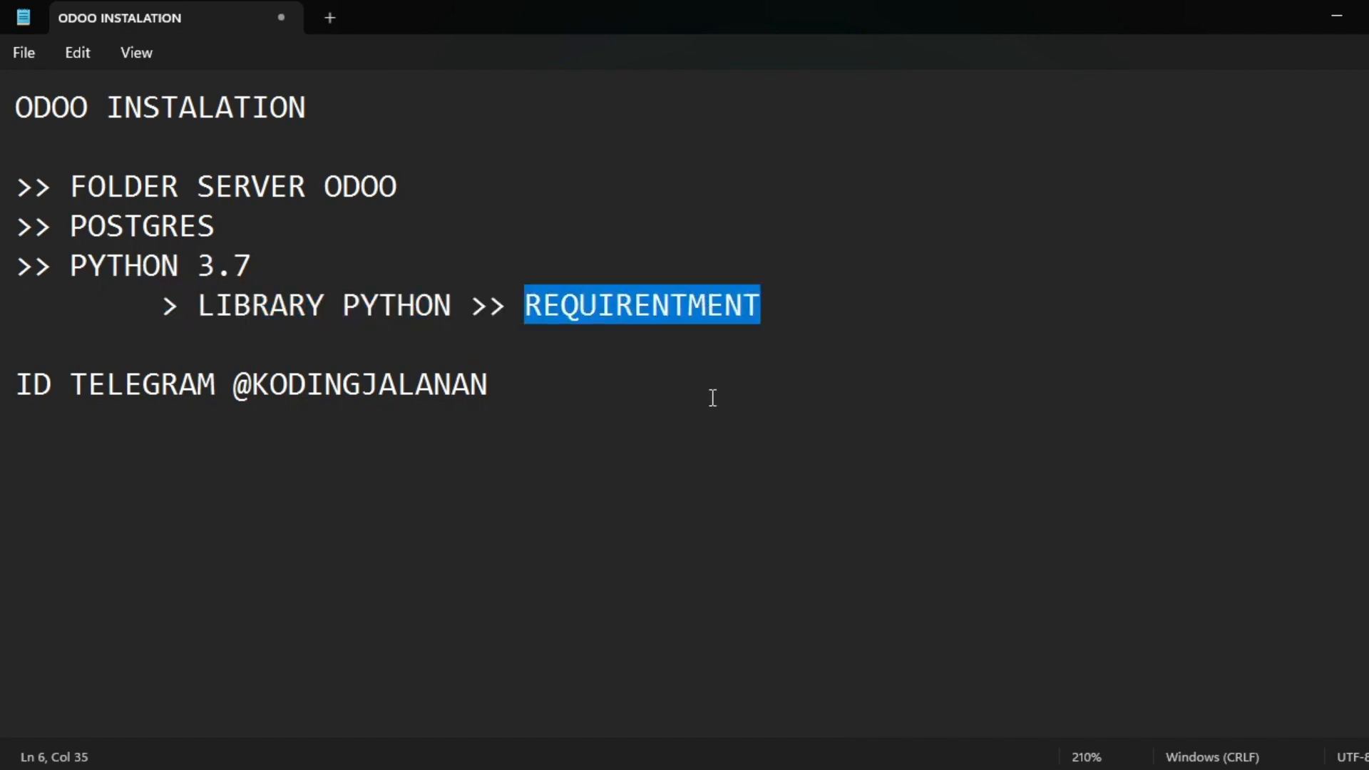
key(alt+Tab)
key(alt+Tab)
key(alt+Tab)
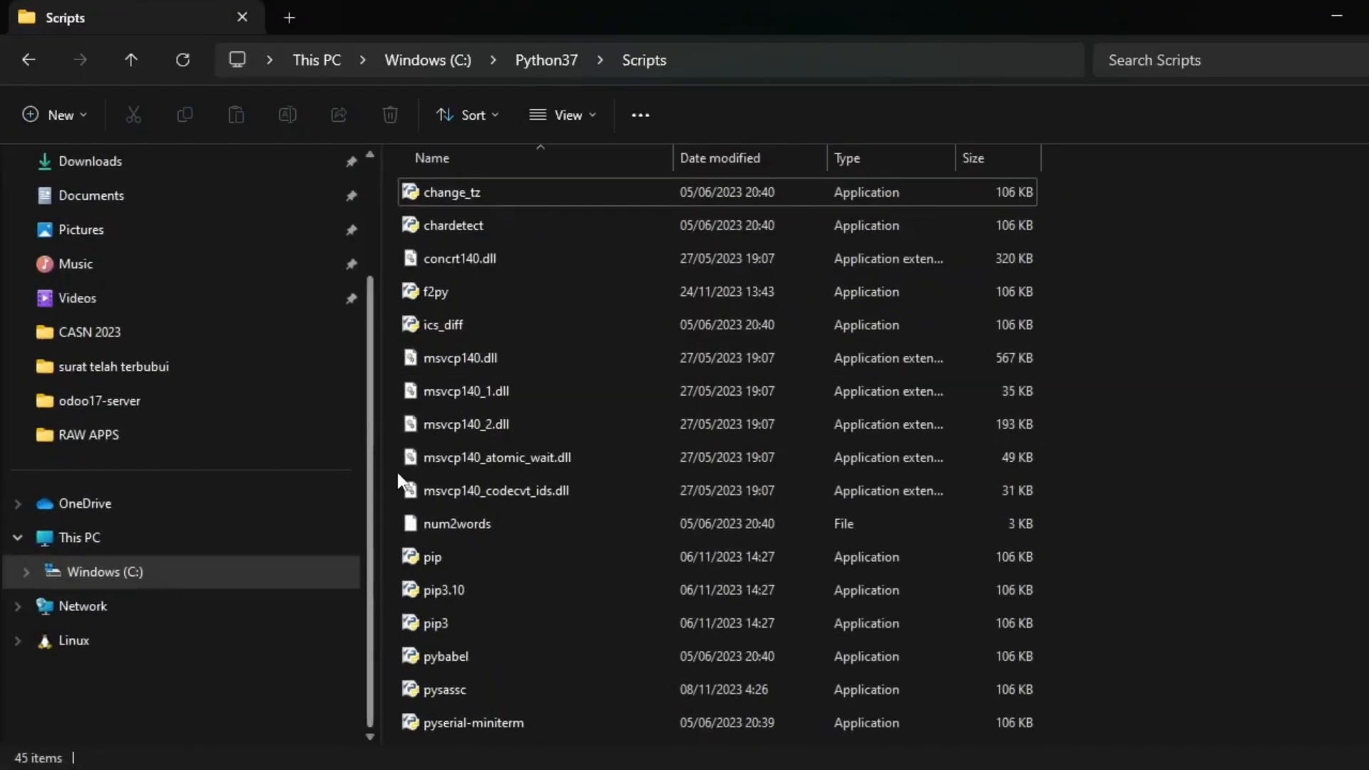
Navigate from Windows (C:) into project\odoo17-server and select the requirements text file.
click(458, 60)
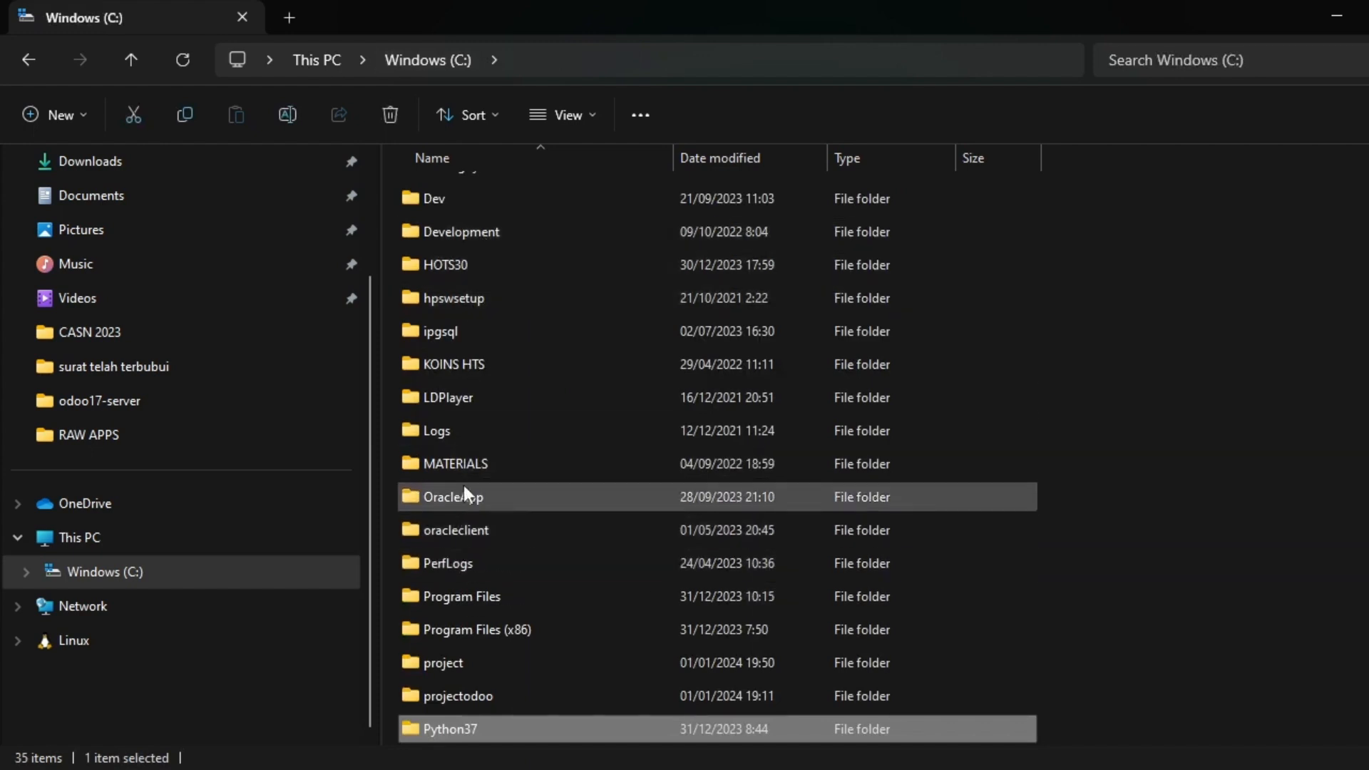
scroll(482, 567, down, 2)
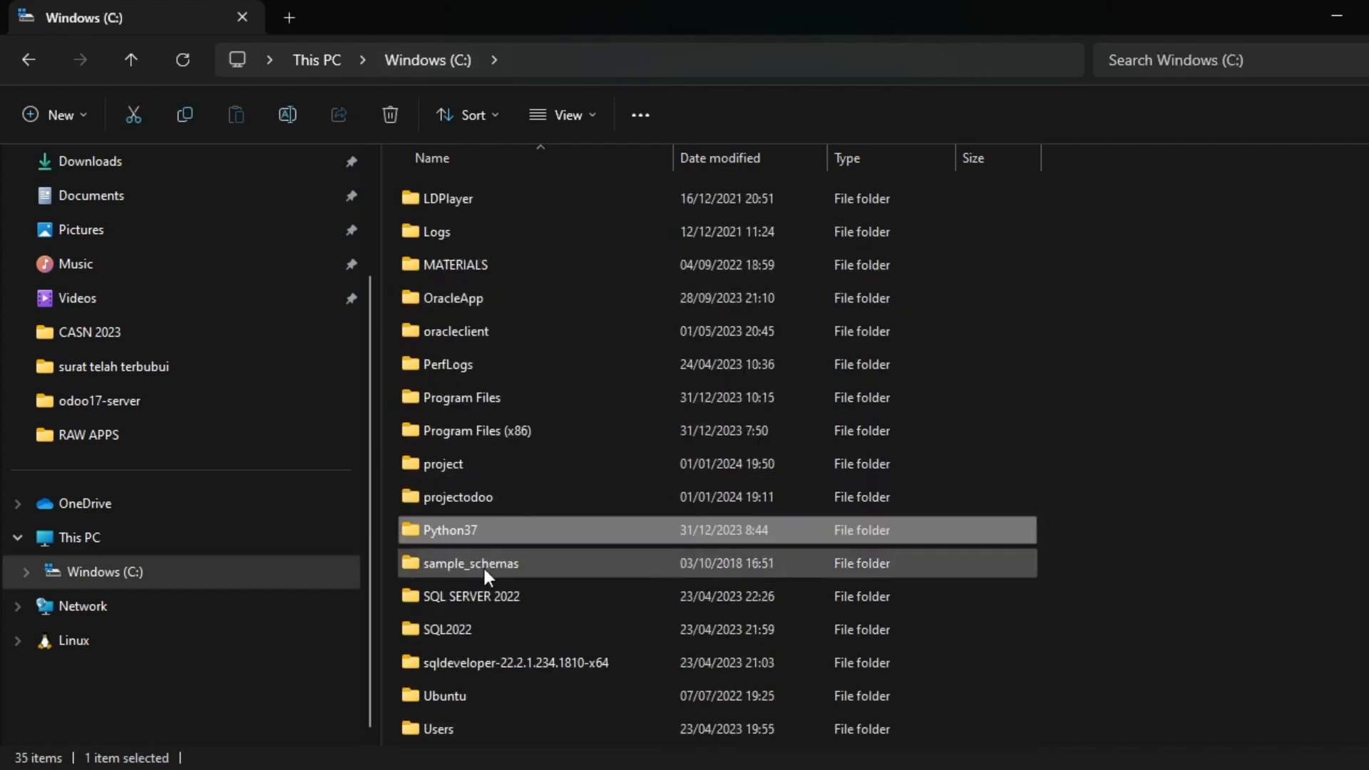
click(478, 461)
double_click(480, 465)
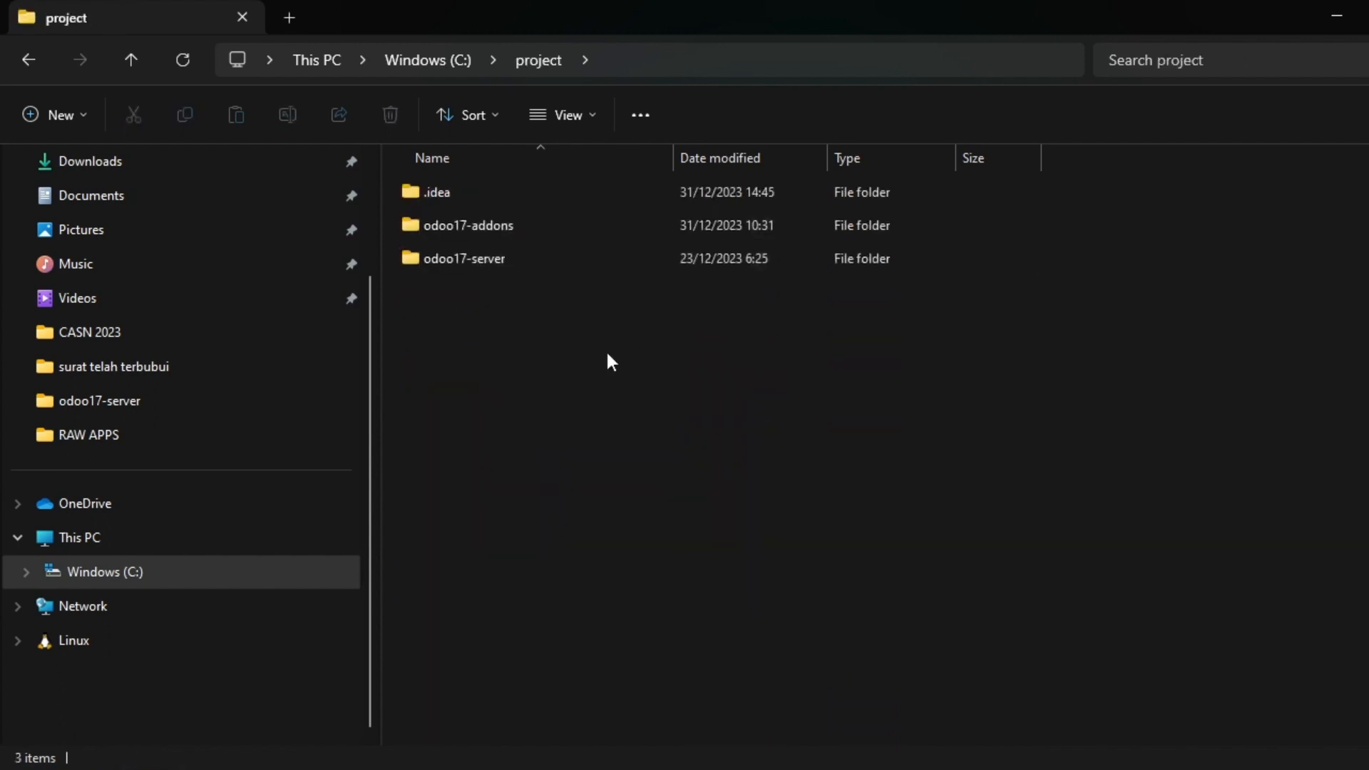
double_click(498, 258)
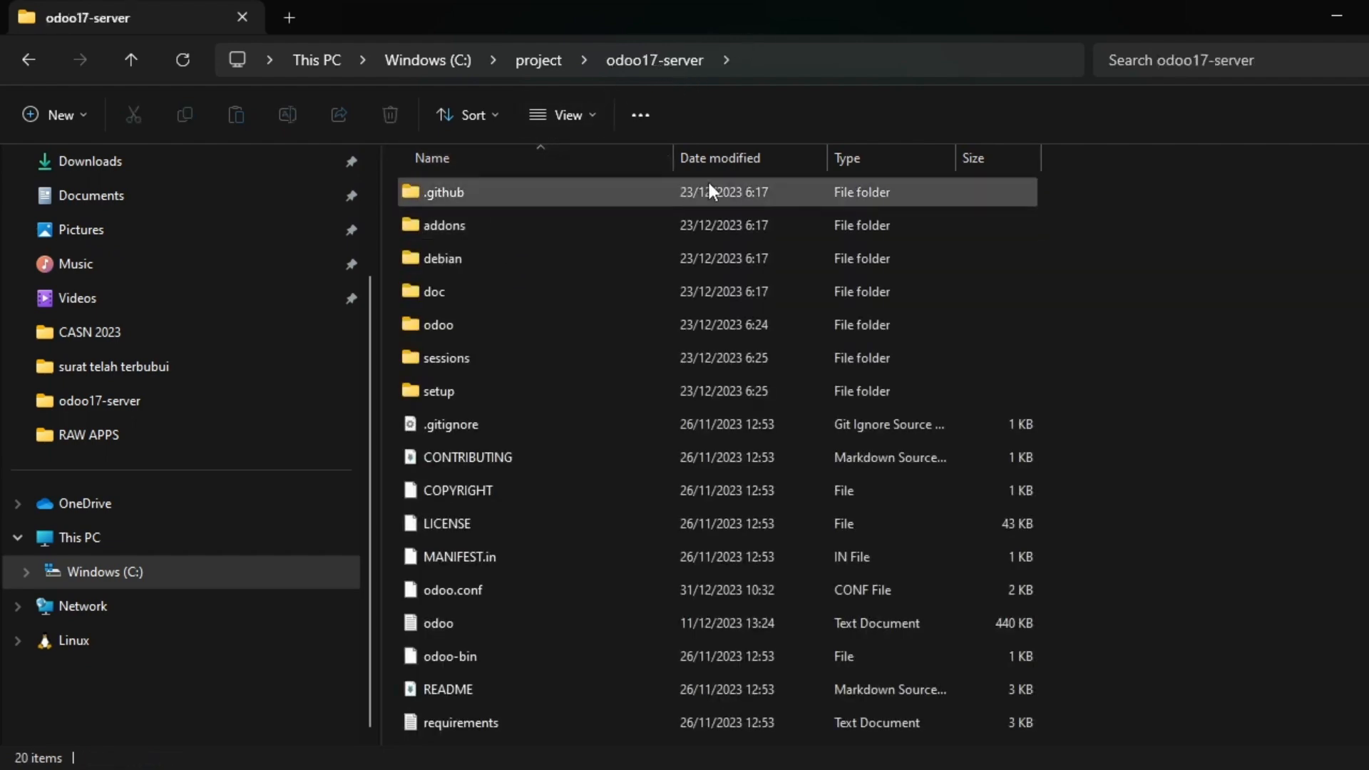
scroll(628, 502, down, 2)
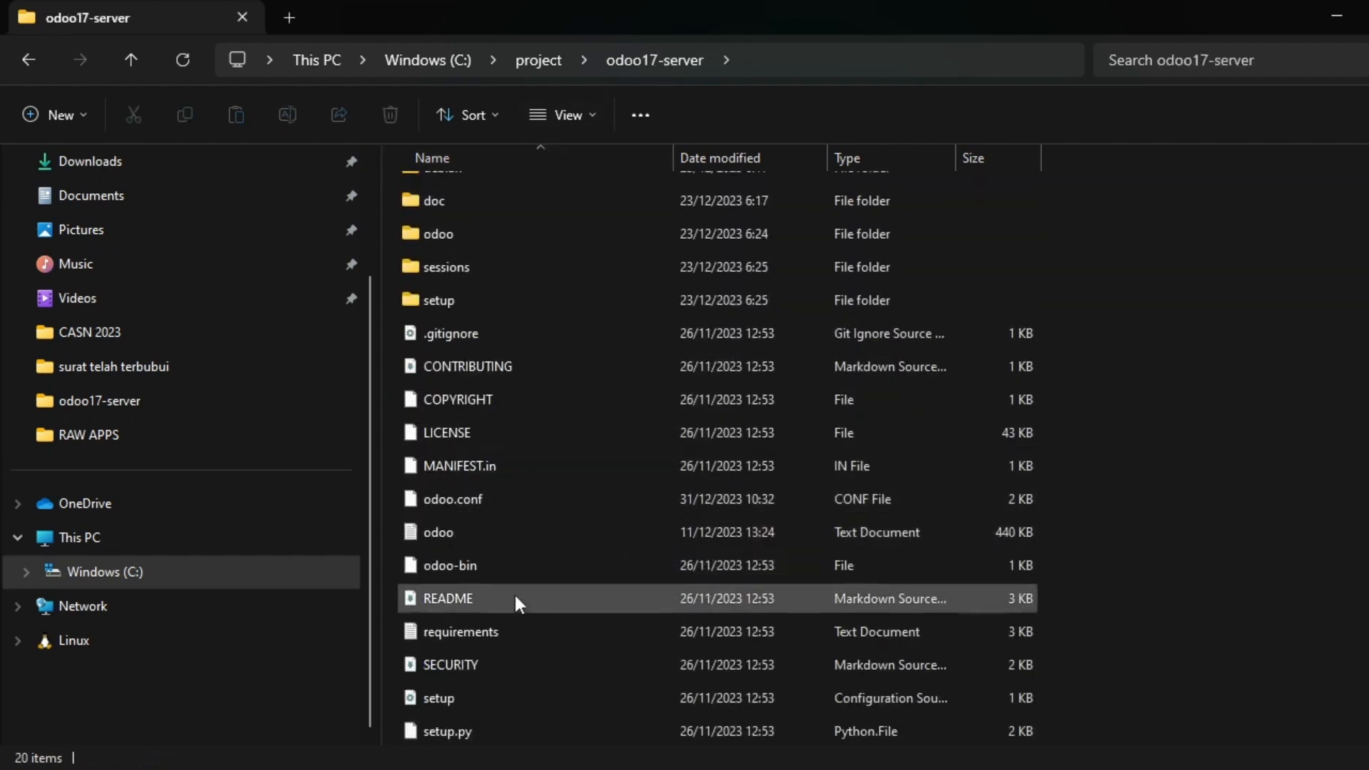
click(527, 632)
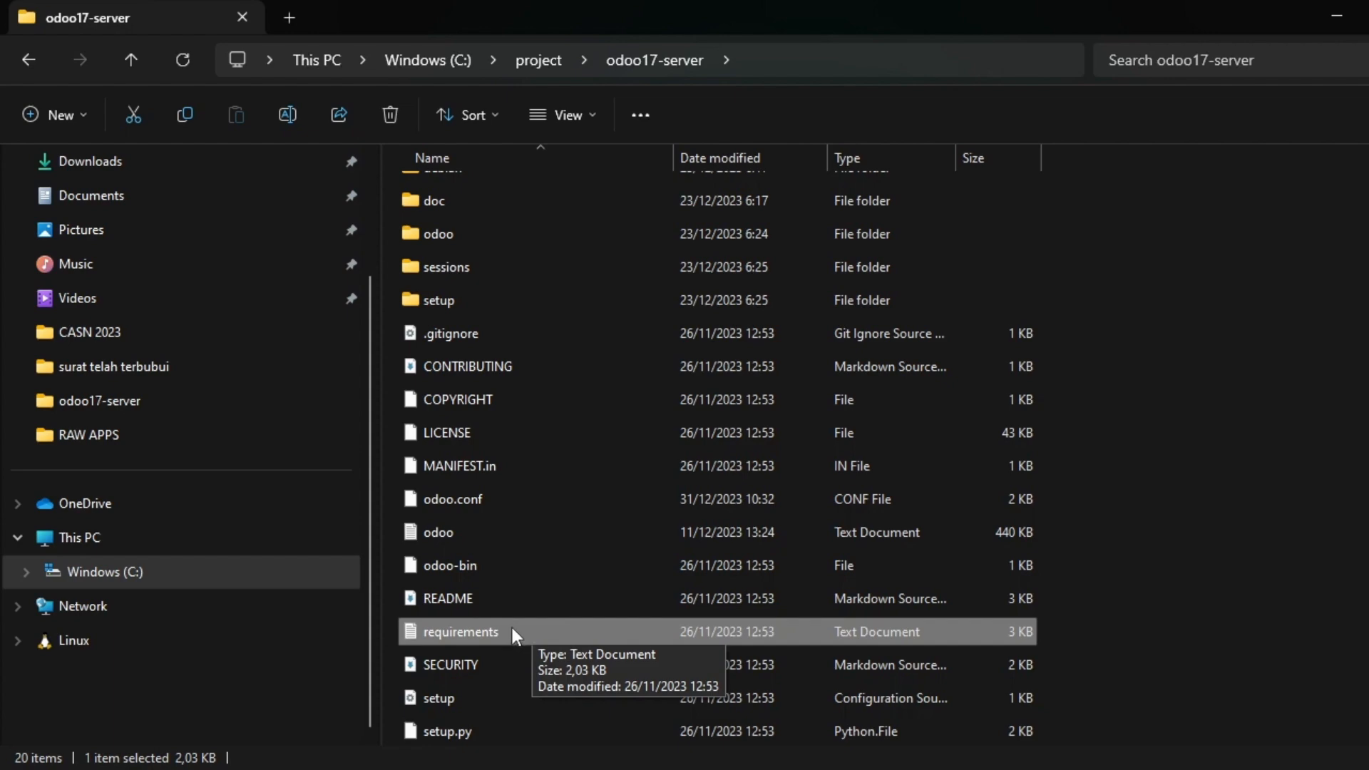
Bring up requirements.txt in Notepad++ and scroll through its package list.
key(alt+Tab)
key(alt+Tab)
key(alt+Tab)
key(alt+Tab)
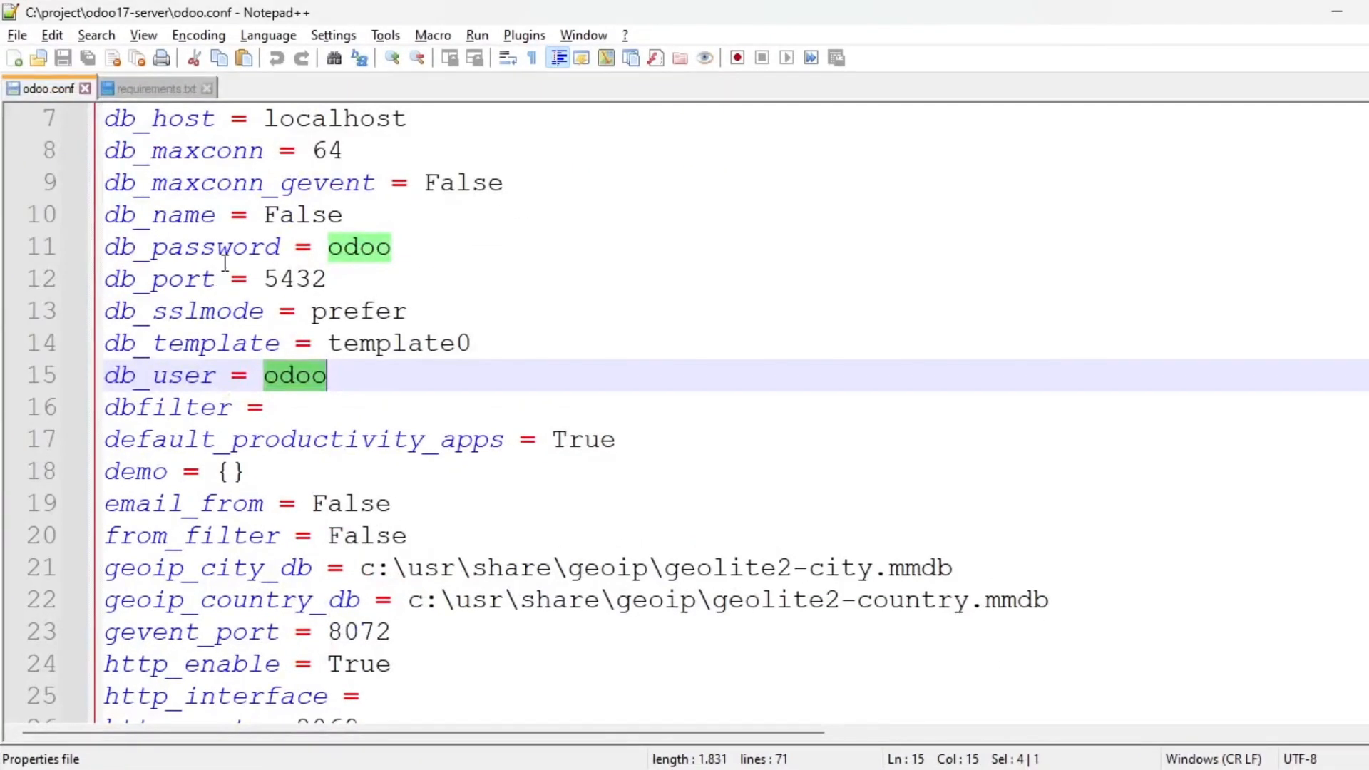
click(125, 89)
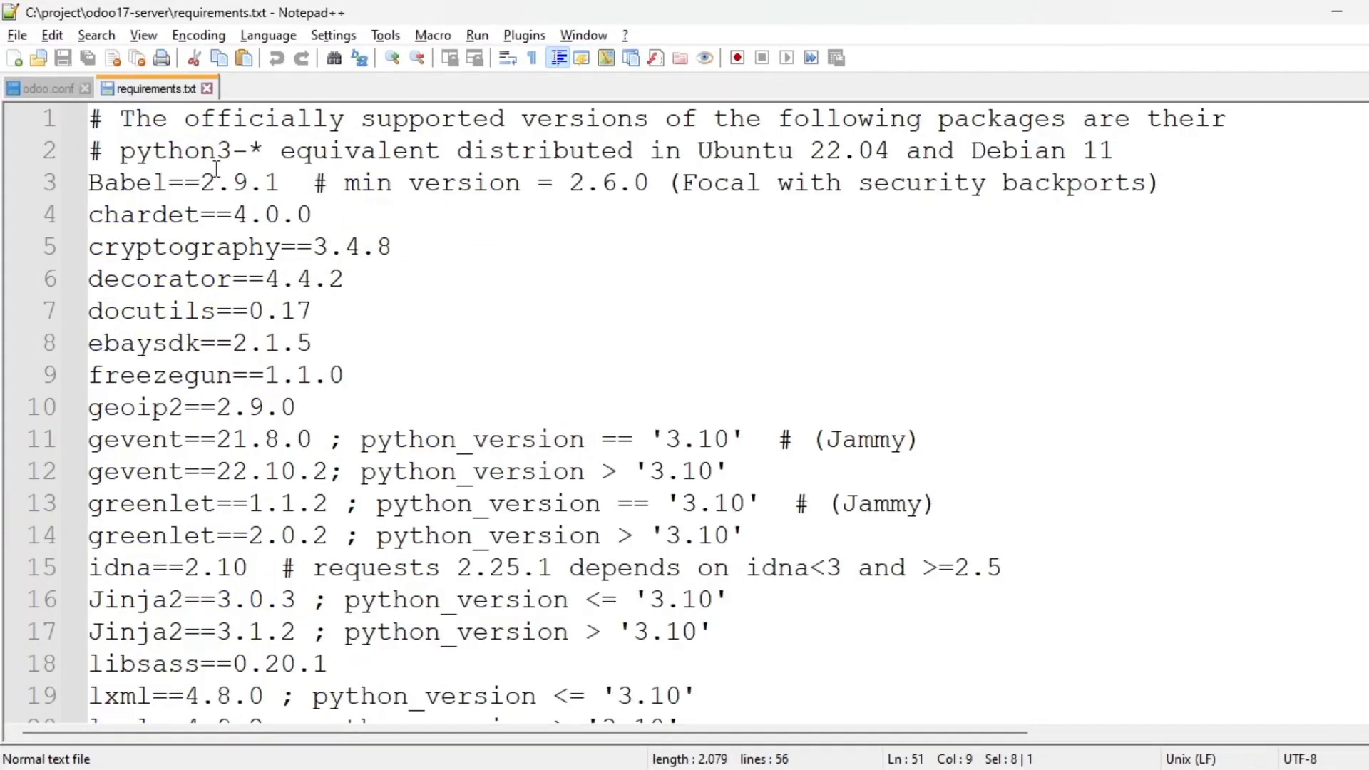
scroll(278, 293, down, 5)
scroll(292, 321, down, 13)
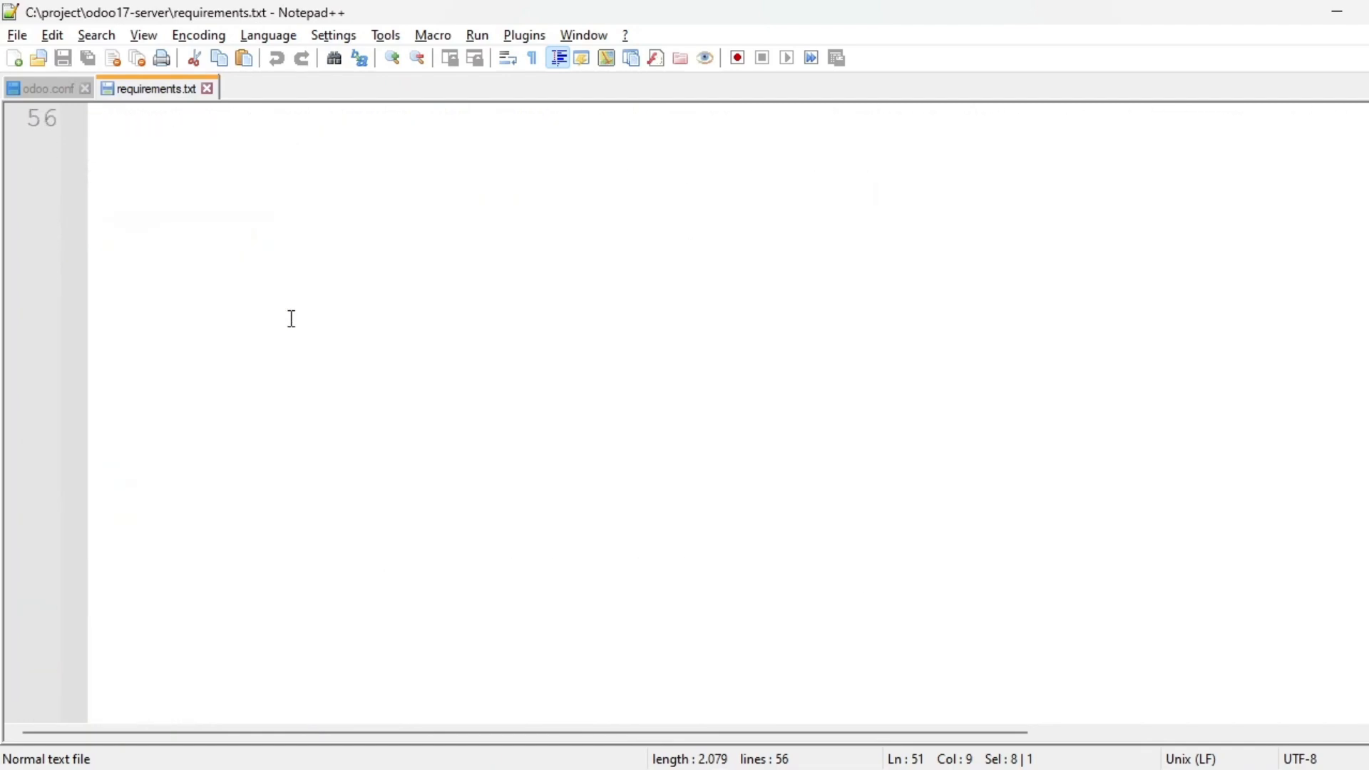
scroll(291, 318, up, 8)
scroll(291, 318, up, 10)
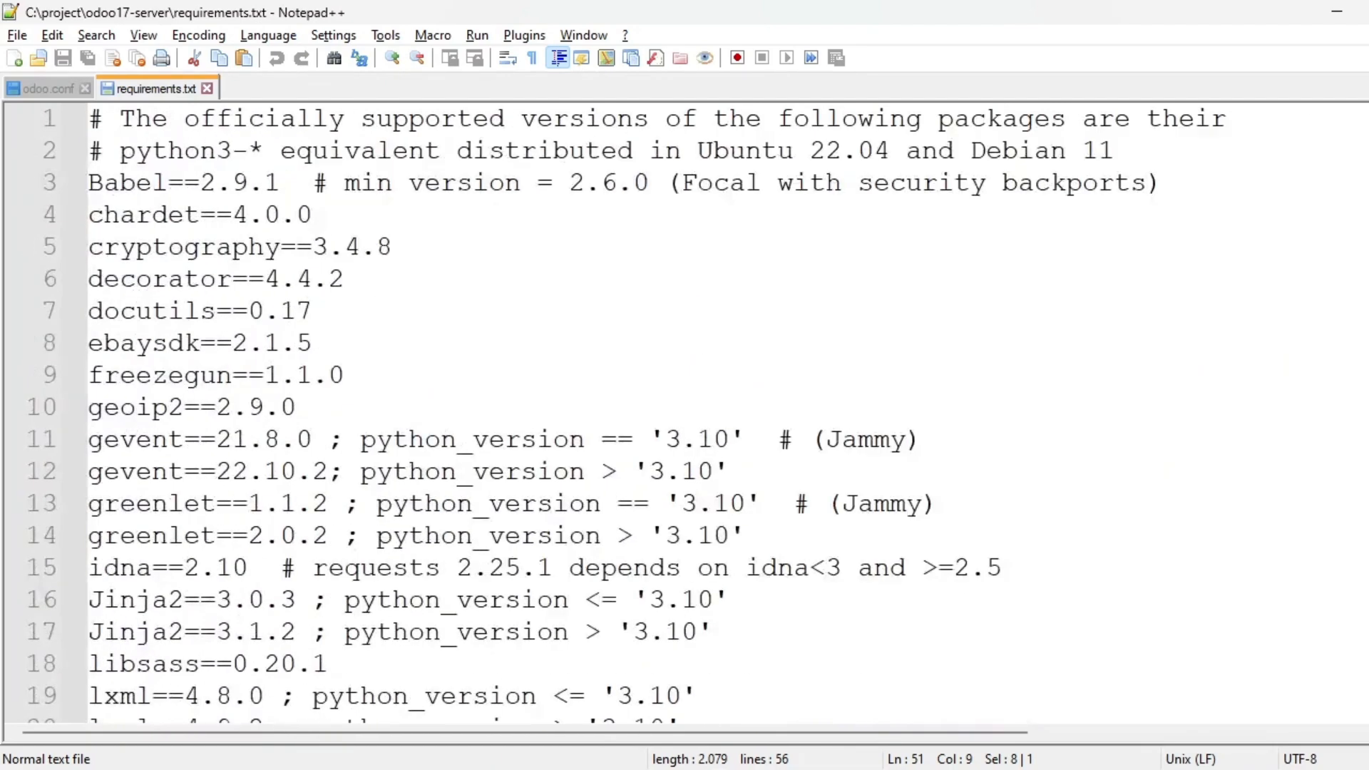
key(alt+Tab)
key(alt+Tab)
key(alt+Tab)
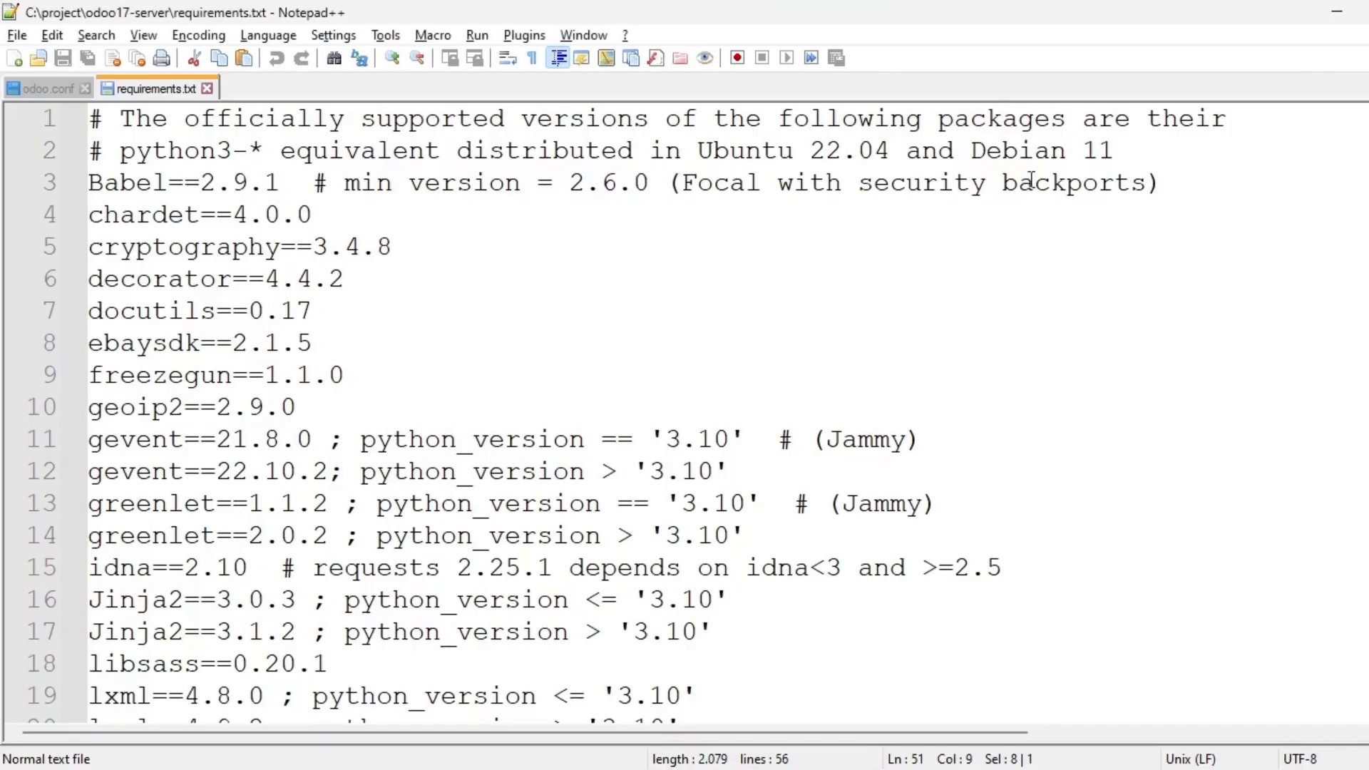
Launch Windows PowerShell maximized and run python37 --version, which reports Python 3.10.11.
key(super)
text(power)
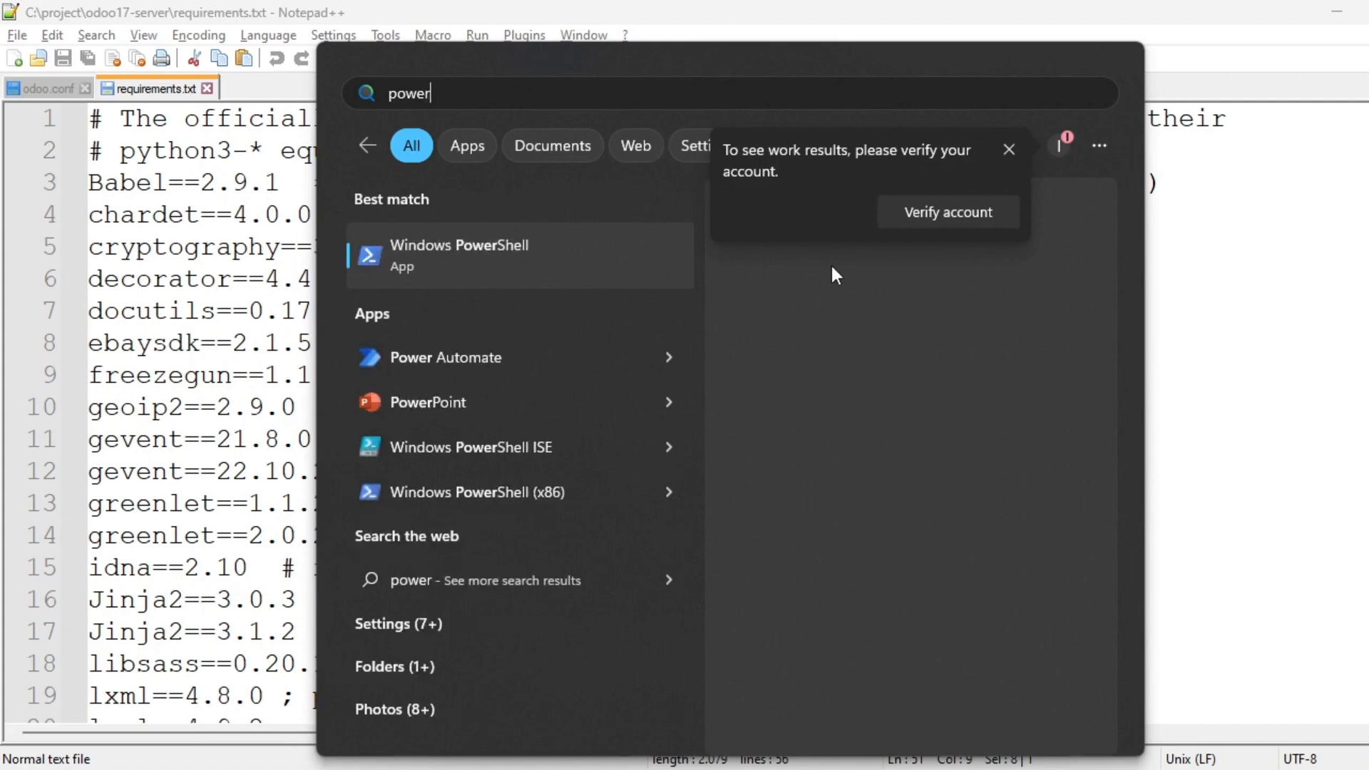
key(Return)
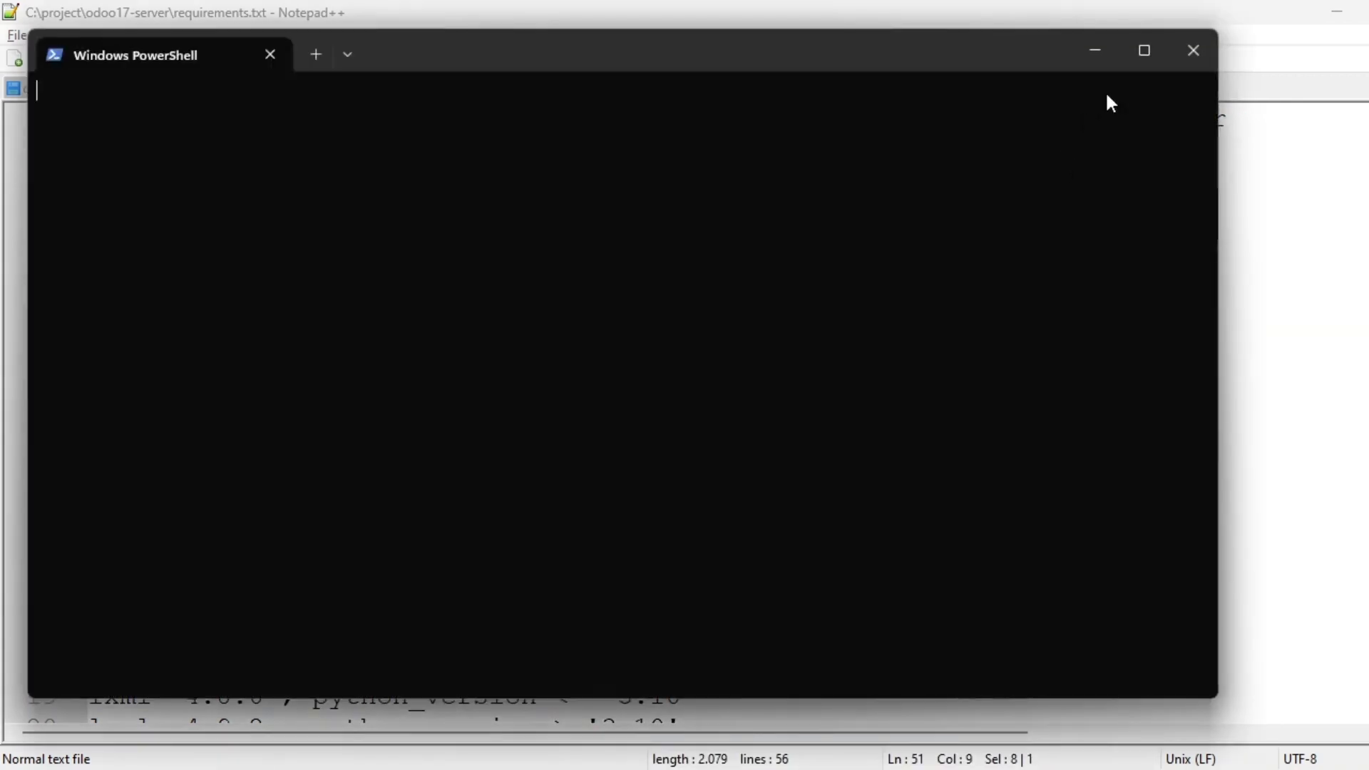
click(1147, 67)
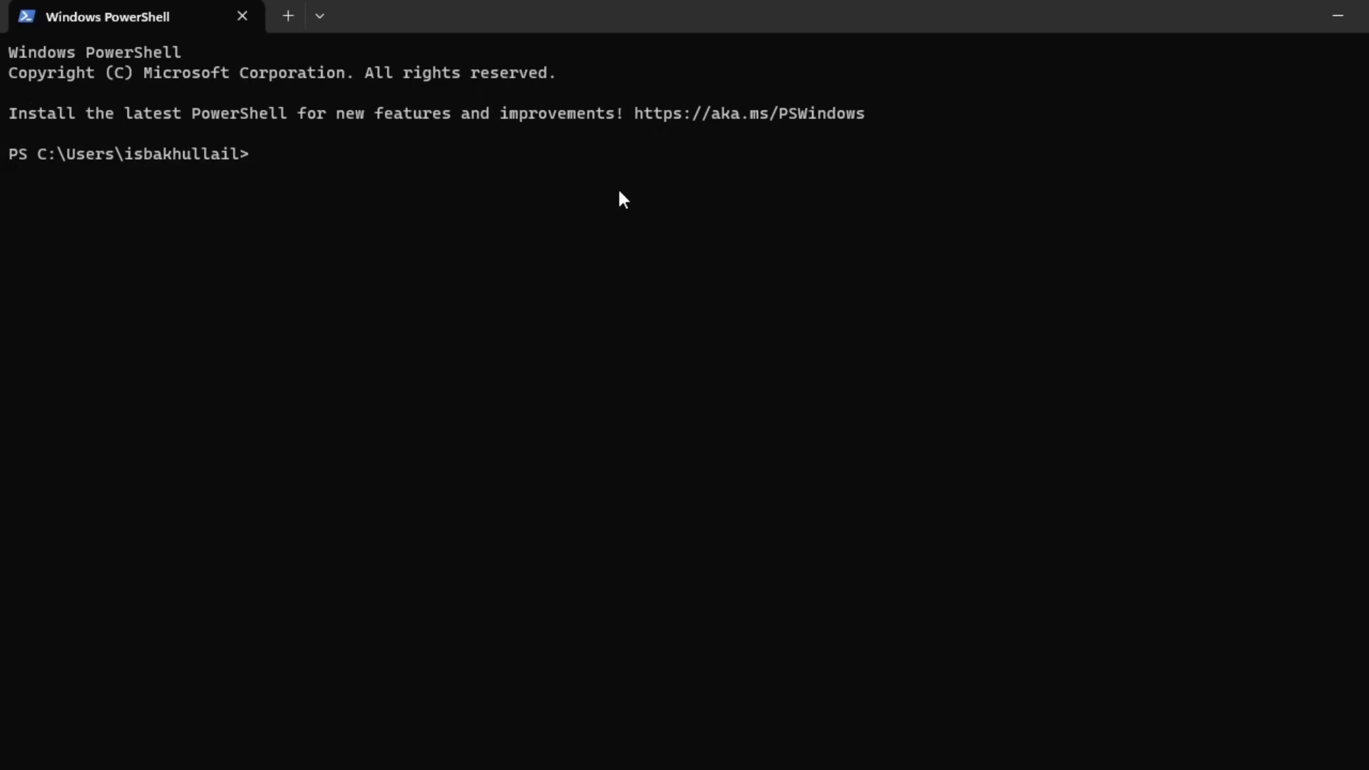
text(python37 --version)
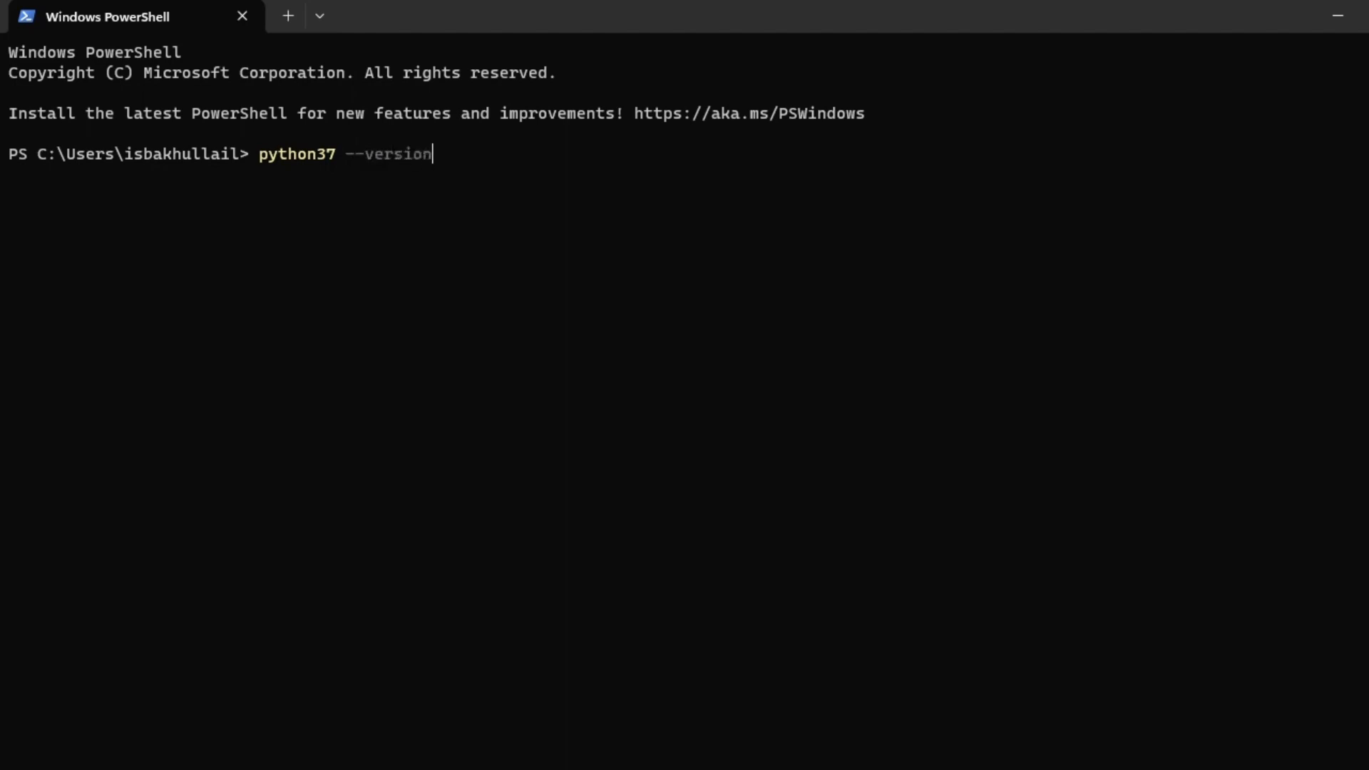
key(Return)
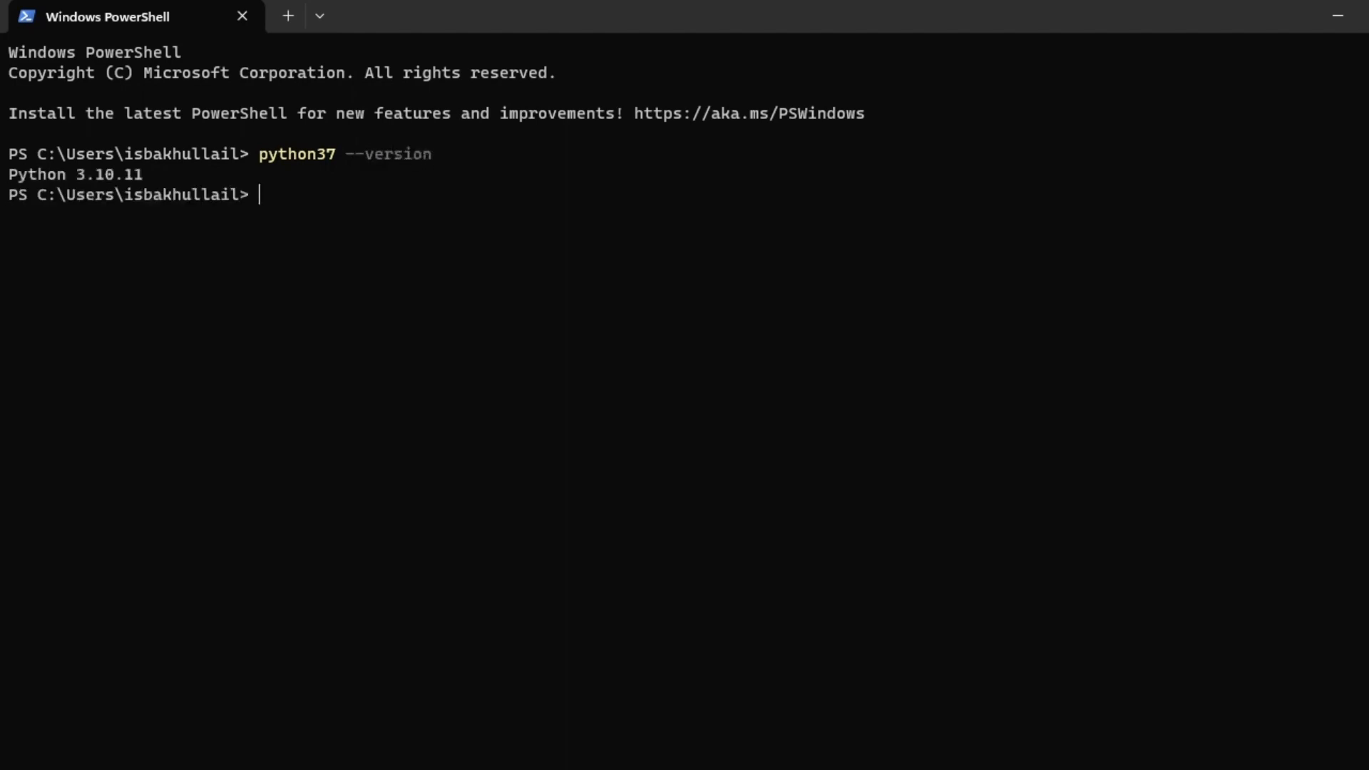
Copy the python37 --version command, the 3.10.11 number and the Python version output.
drag(8, 170, 143, 177)
click(355, 180)
drag(383, 157, 438, 156)
key(ctrl+c)
drag(77, 174, 148, 174)
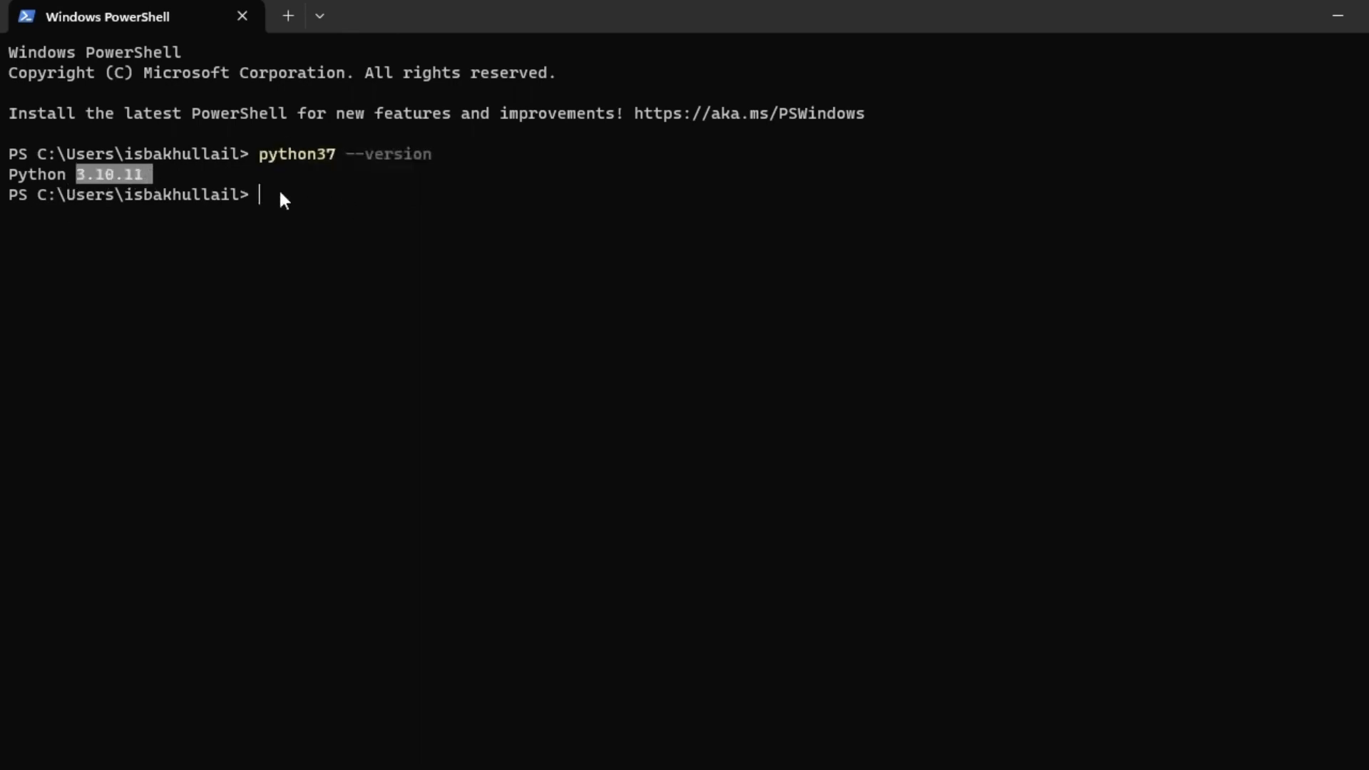
key(ctrl+c)
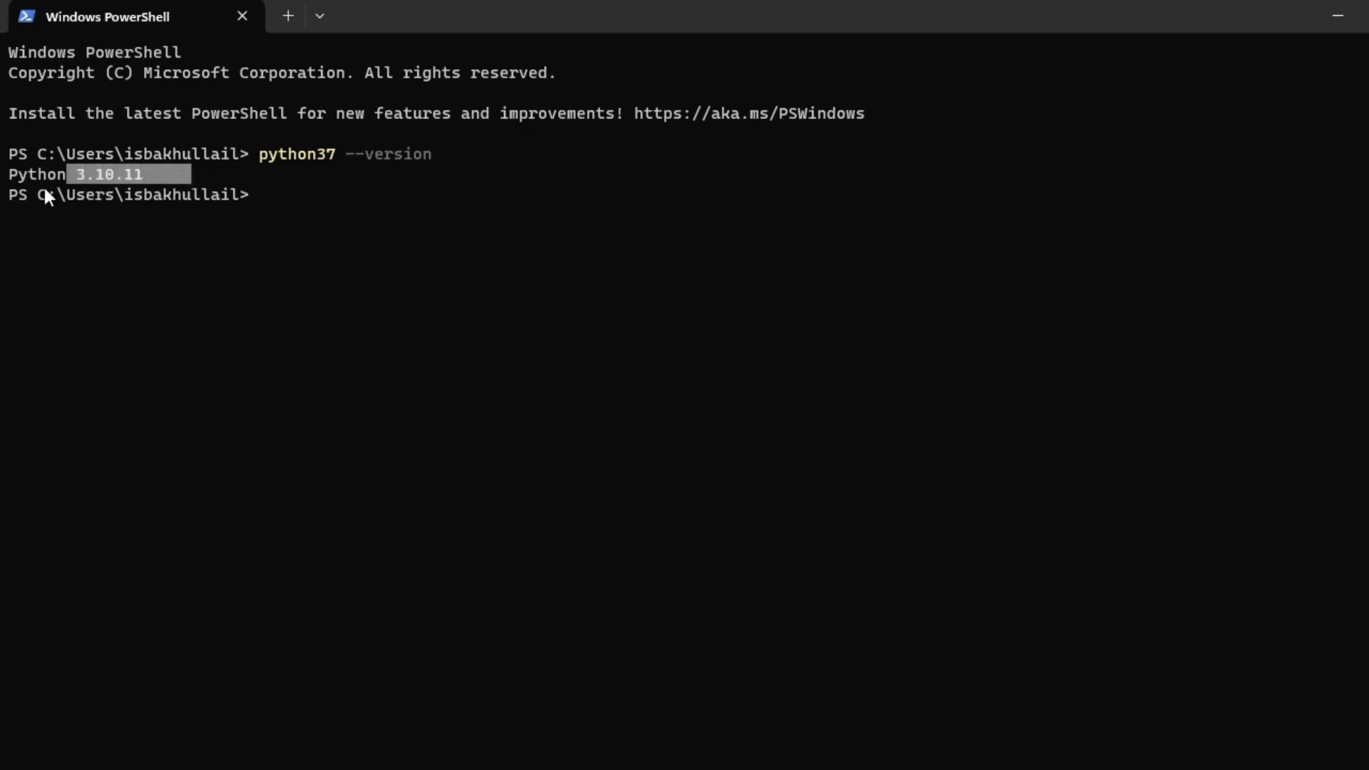
mouse_move(20, 177)
mouse_down()
mouse_move(161, 171)
mouse_move(1, 174)
mouse_up()
key(ctrl+c)
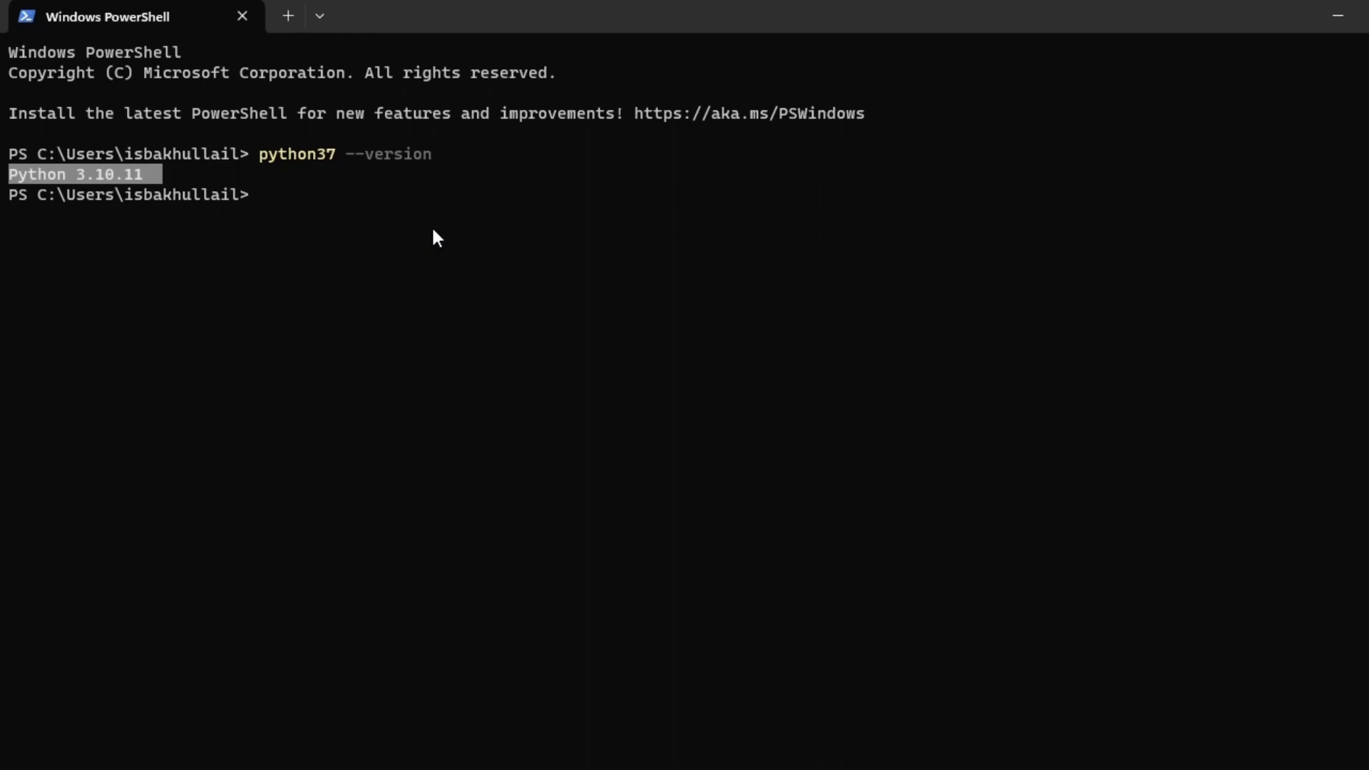
key(alt+Tab)
key(alt+Tab)
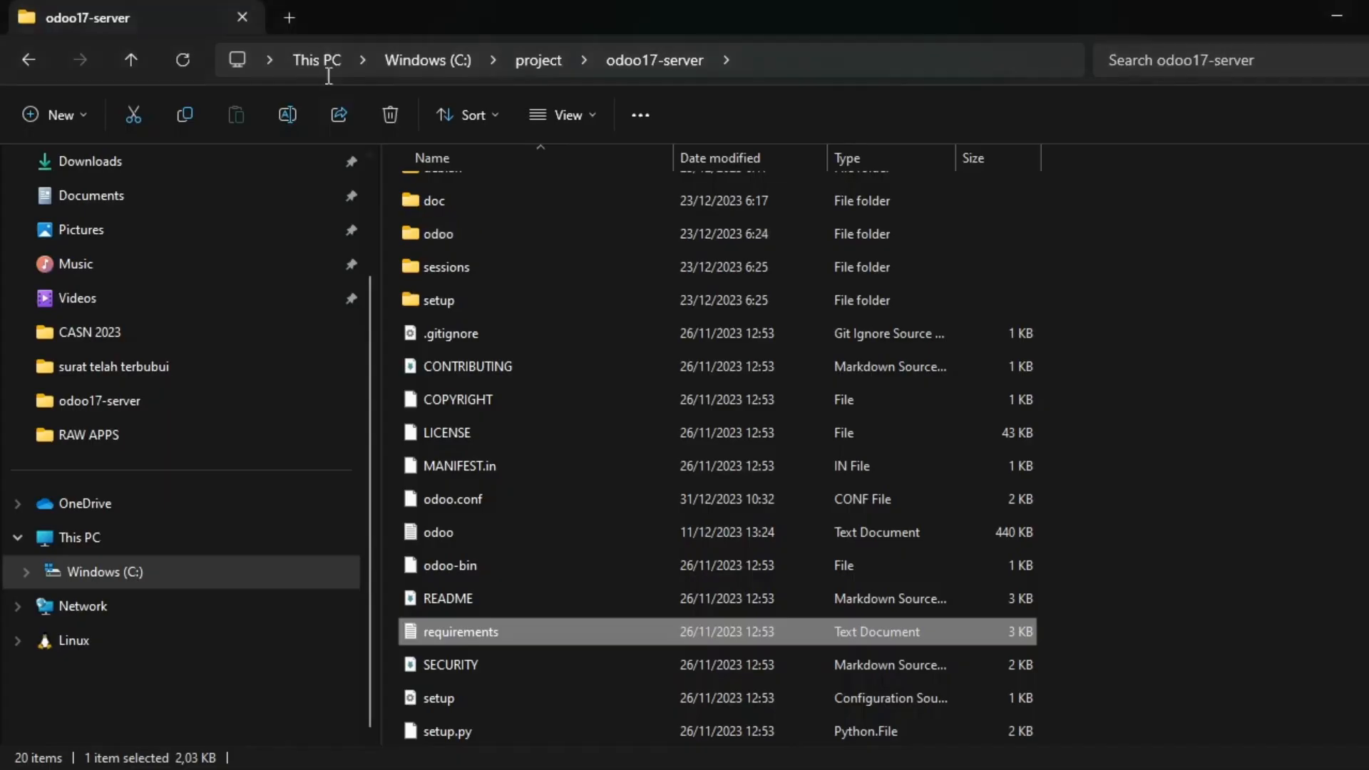
Show the C: drive in Explorer, then clear PowerShell and run cd .. twice to reach C:\.
click(128, 578)
key(alt+Tab)
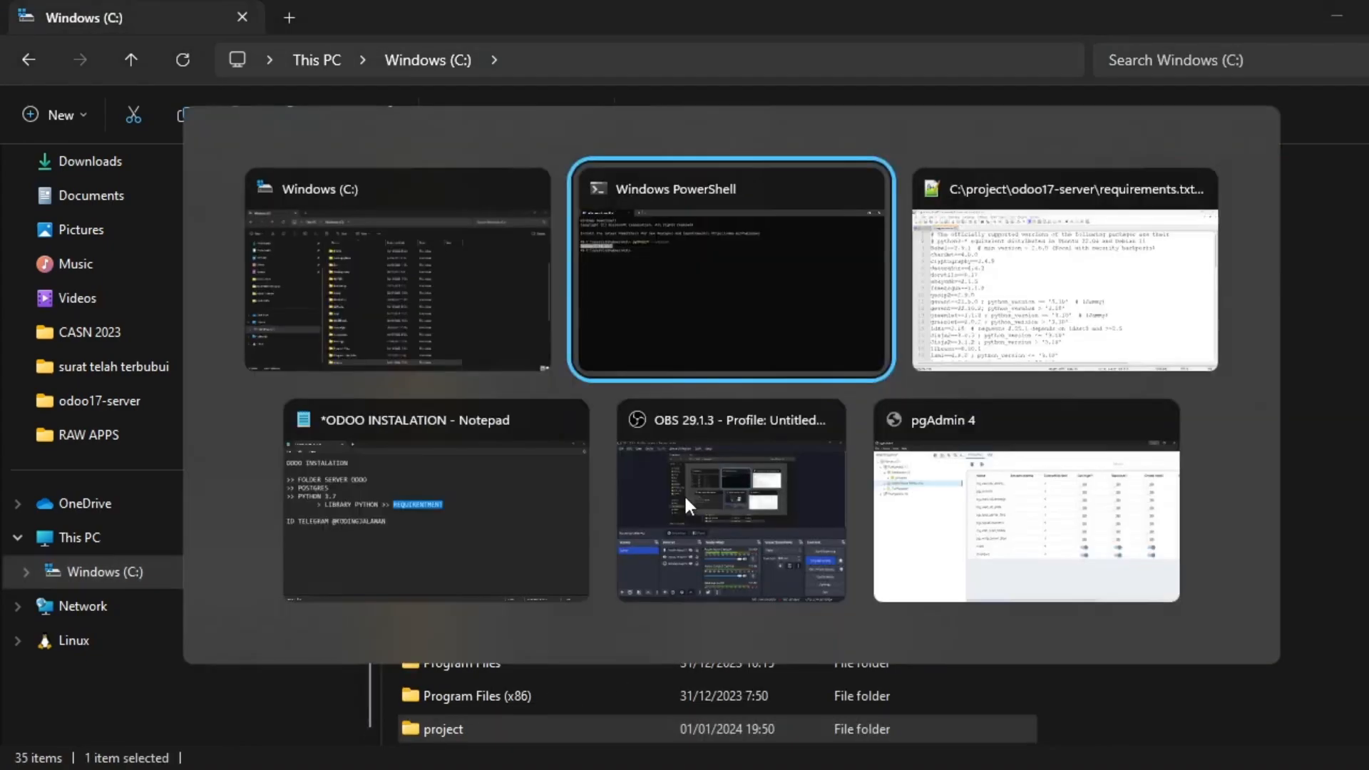
click(349, 210)
text(cl)
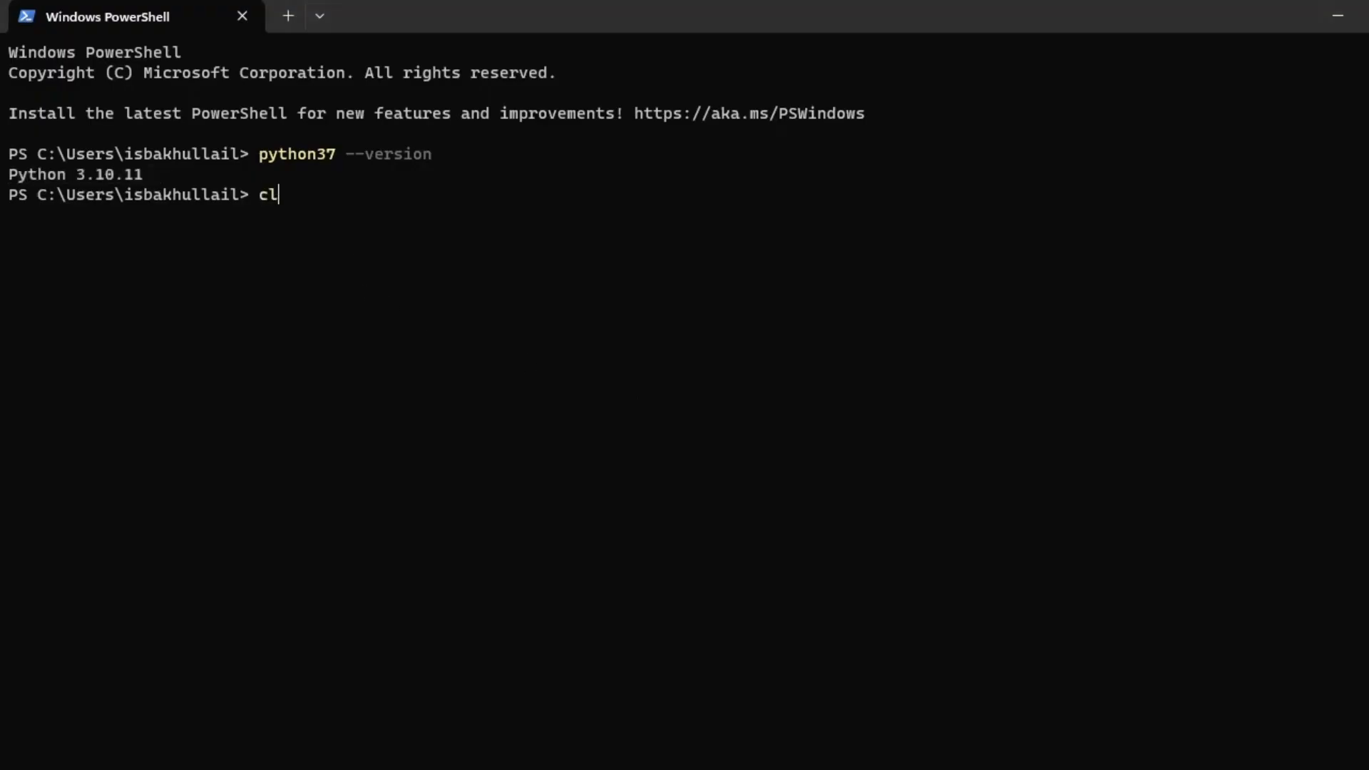
text(ear)
key(Return)
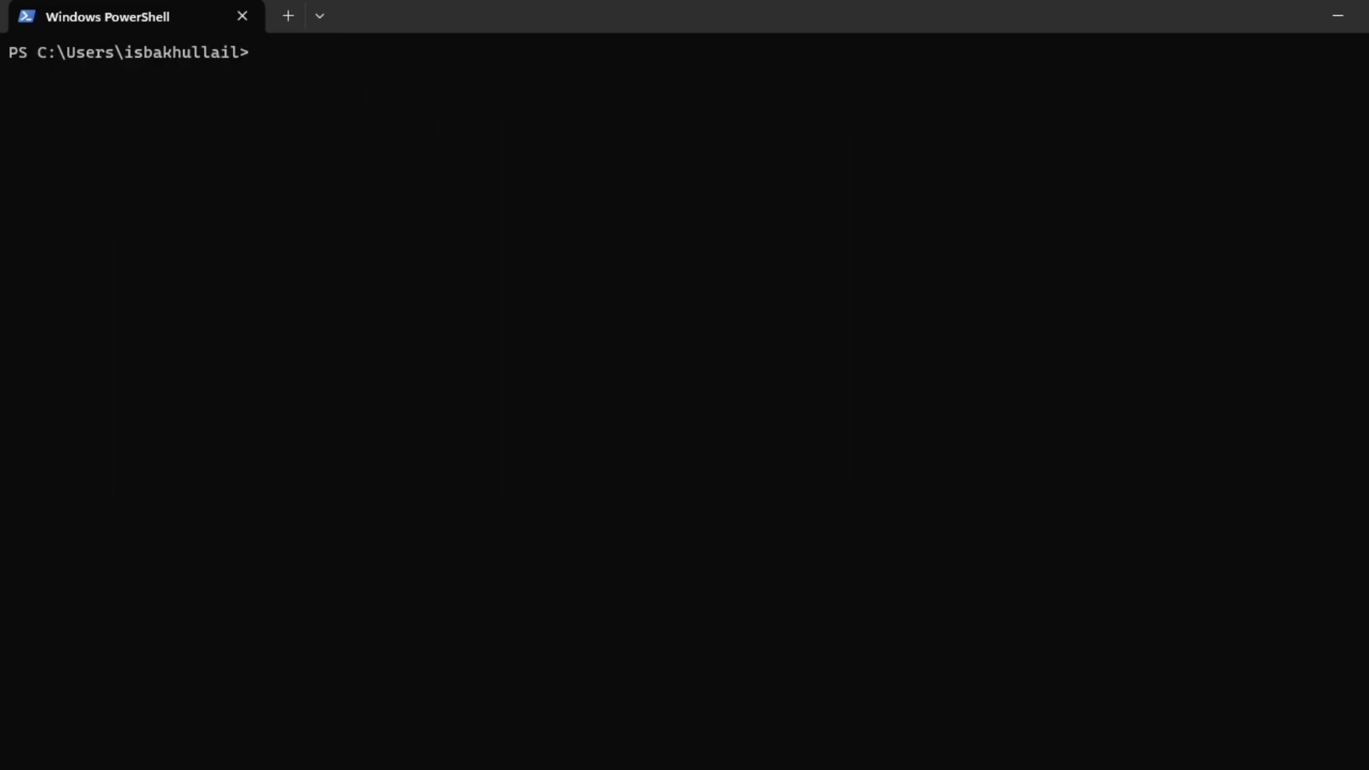
text(cd ..)
key(Return)
text(cd ..)
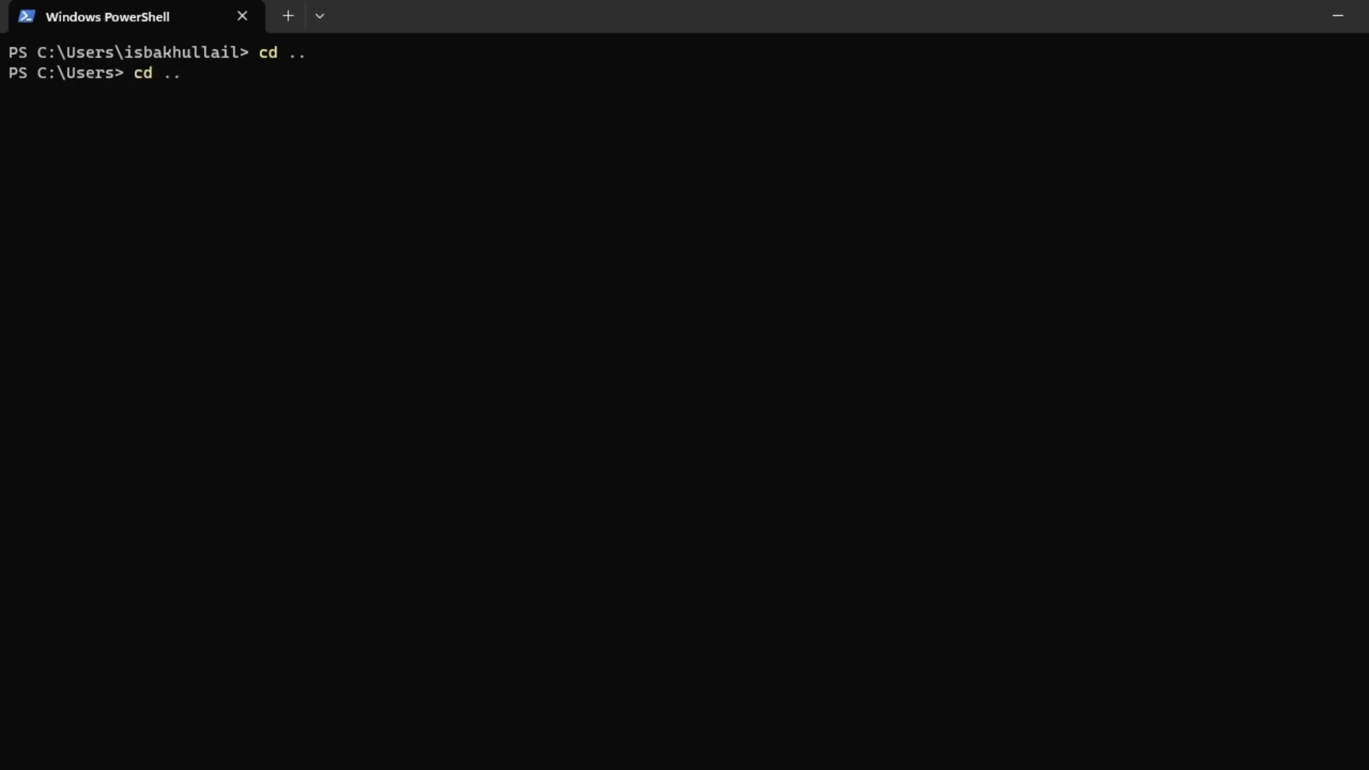
key(Return)
List the C:\ root with dir and compare it with the C: drive in File Explorer.
text(dir)
key(Return)
scroll(566, 325, up, 5)
scroll(569, 328, down, 5)
key(alt+Tab)
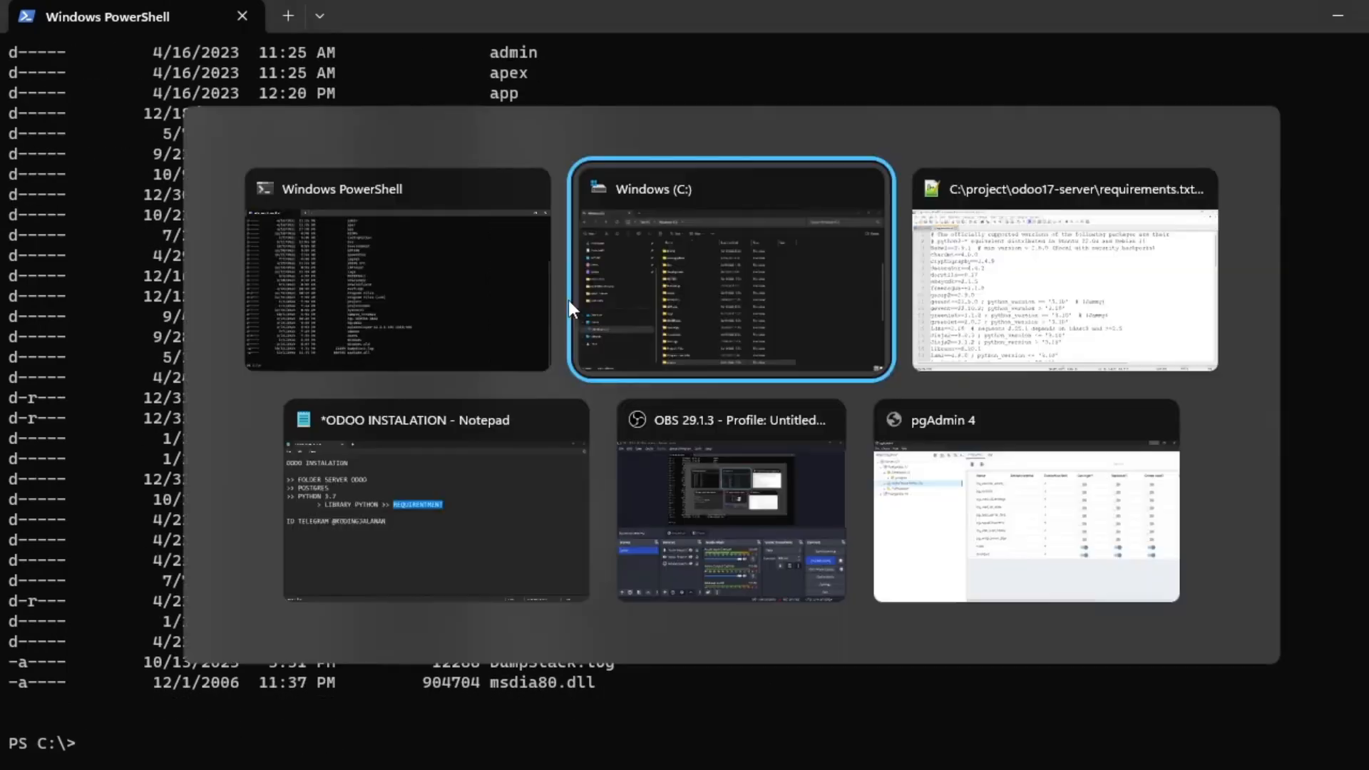
scroll(654, 343, down, 2)
scroll(649, 349, up, 4)
scroll(656, 332, down, 3)
scroll(656, 332, up, 3)
scroll(656, 339, down, 5)
scroll(657, 349, up, 2)
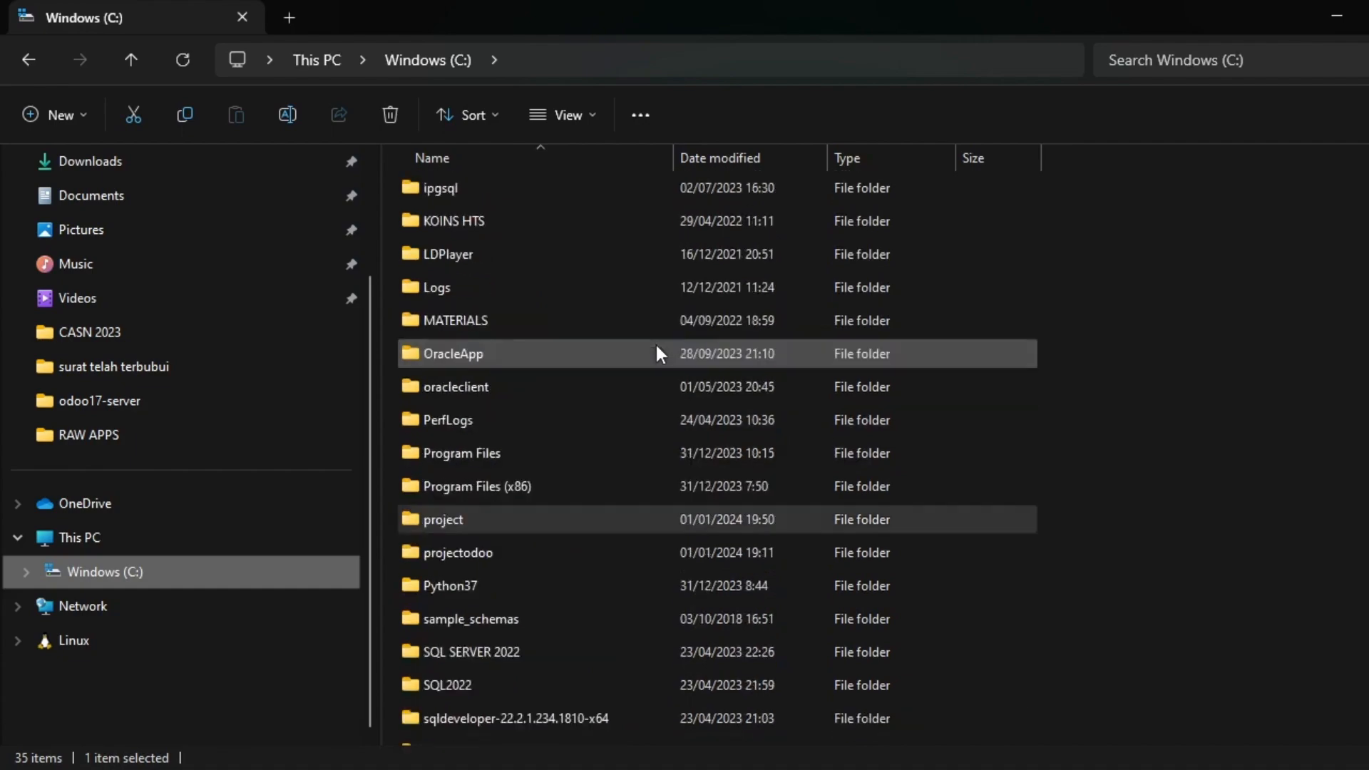
scroll(656, 350, up, 3)
key(alt+Tab)
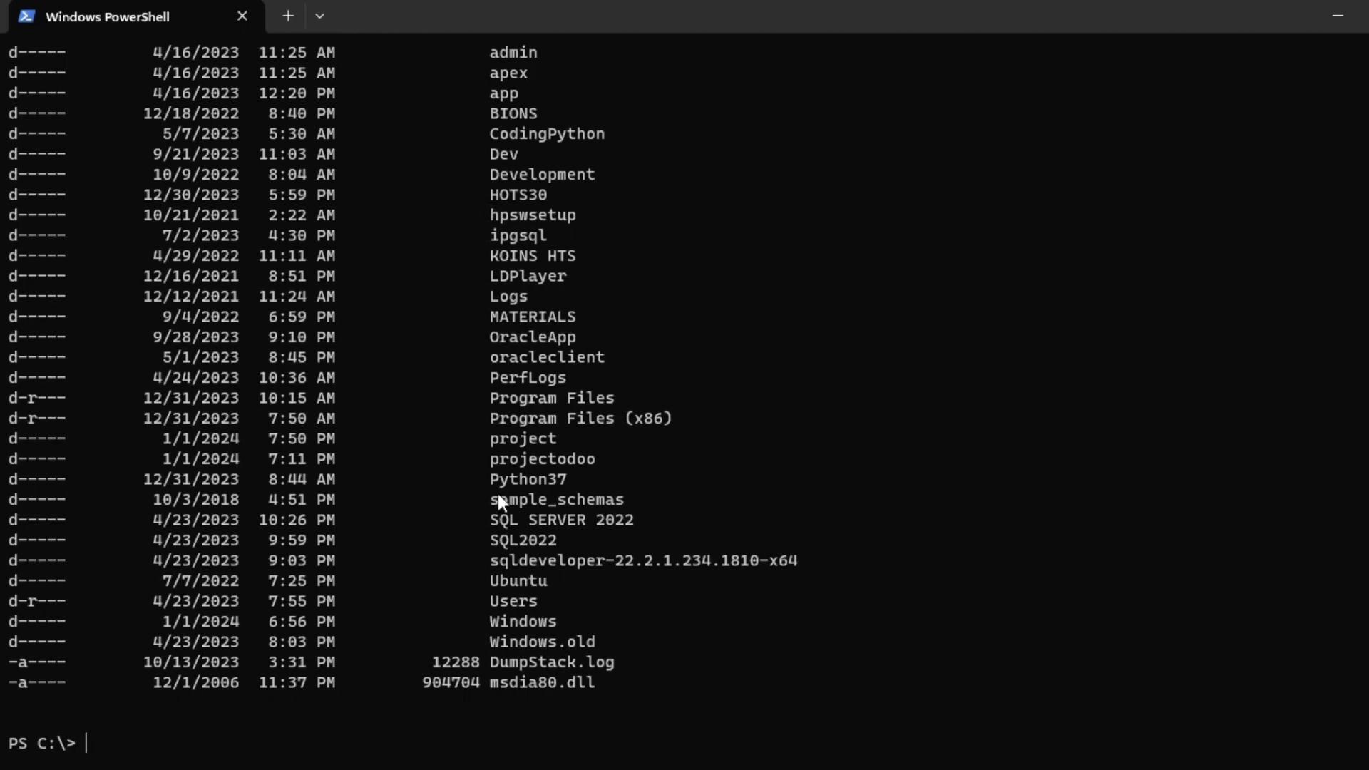
Enter C:\project in PowerShell and Explorer, listing .idea, odoo17-addons and odoo17-server with dir.
double_click(502, 440)
text(cd project)
key(Return)
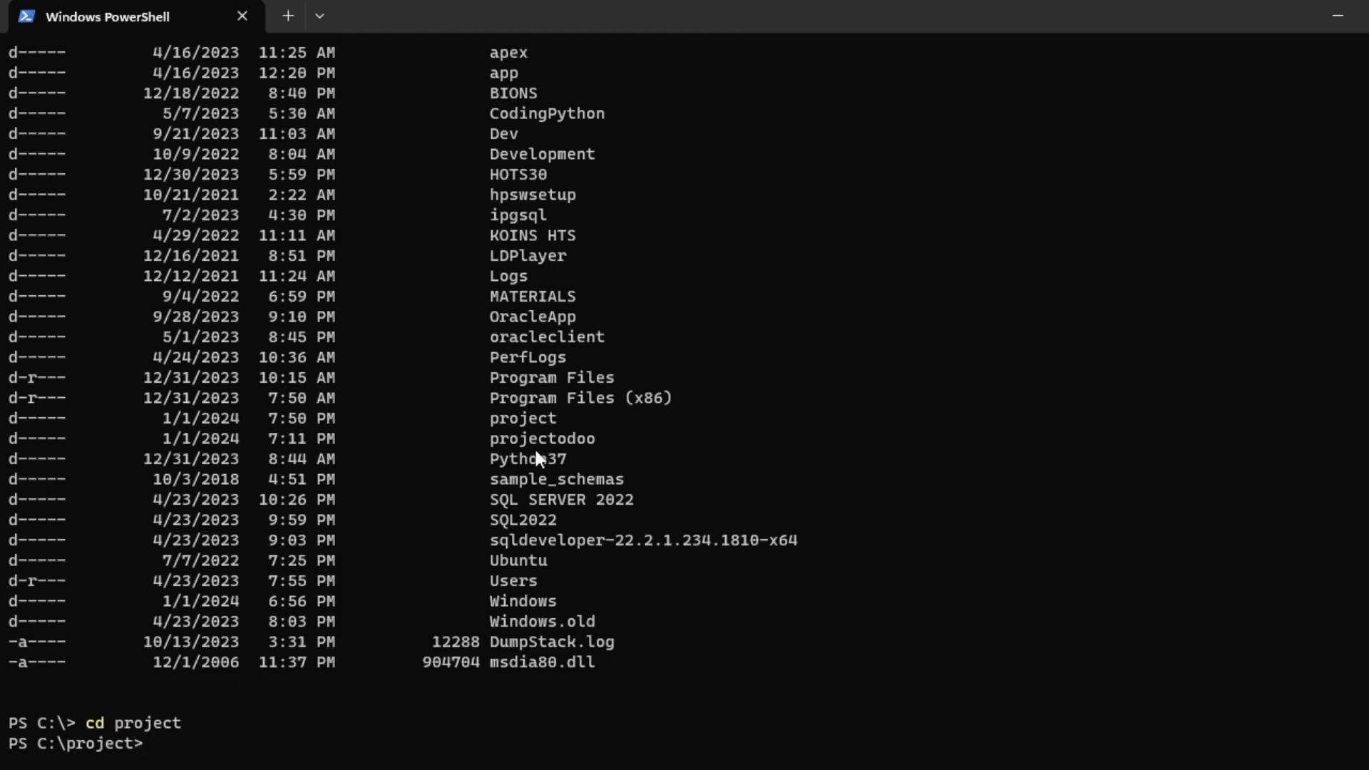
key(alt+Tab)
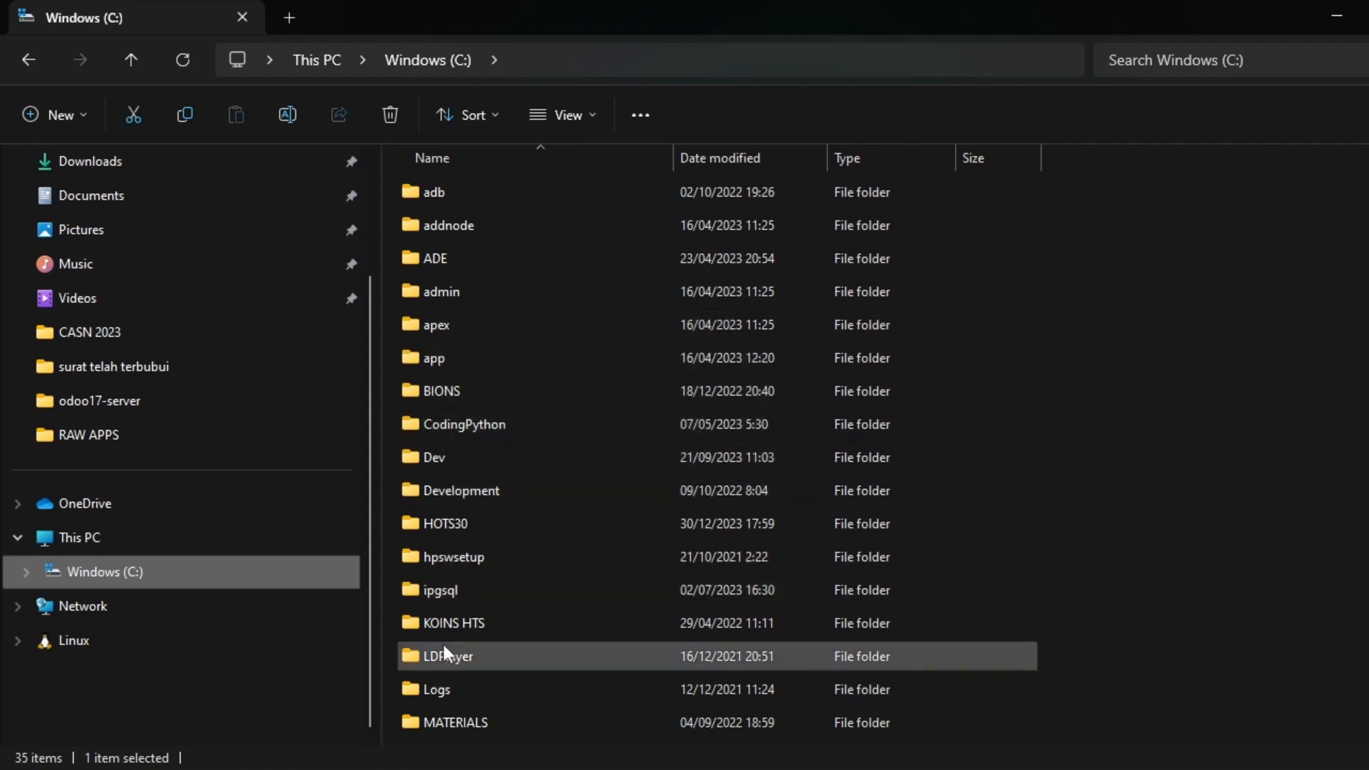
scroll(453, 631, down, 4)
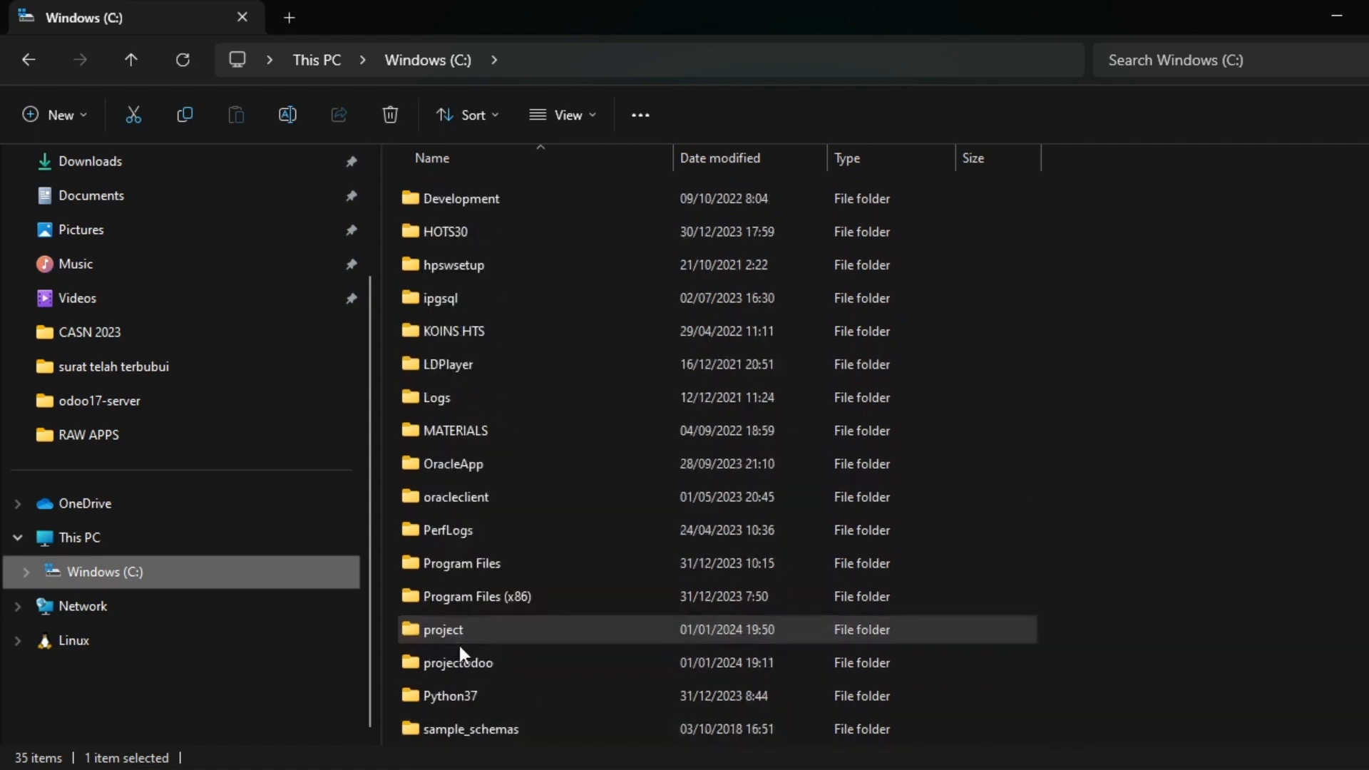
double_click(465, 534)
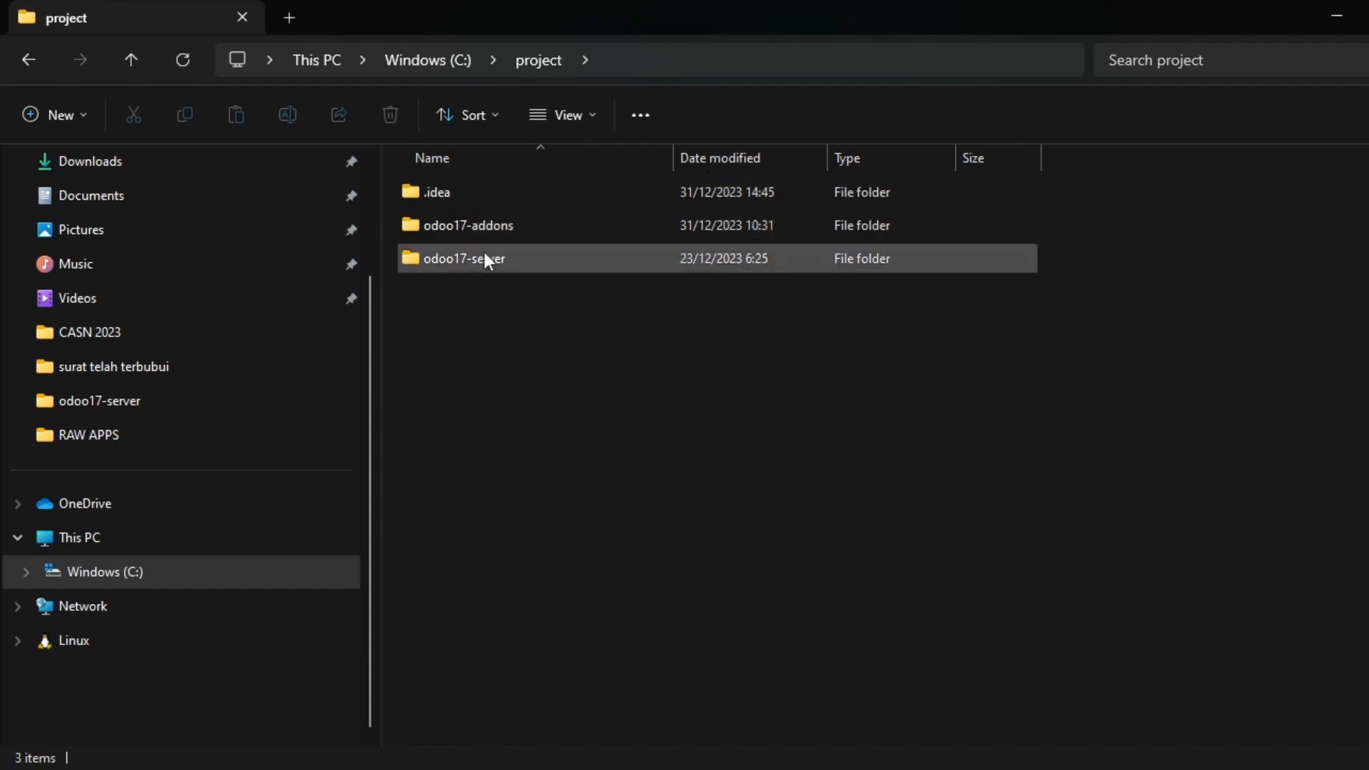
key(alt+Tab)
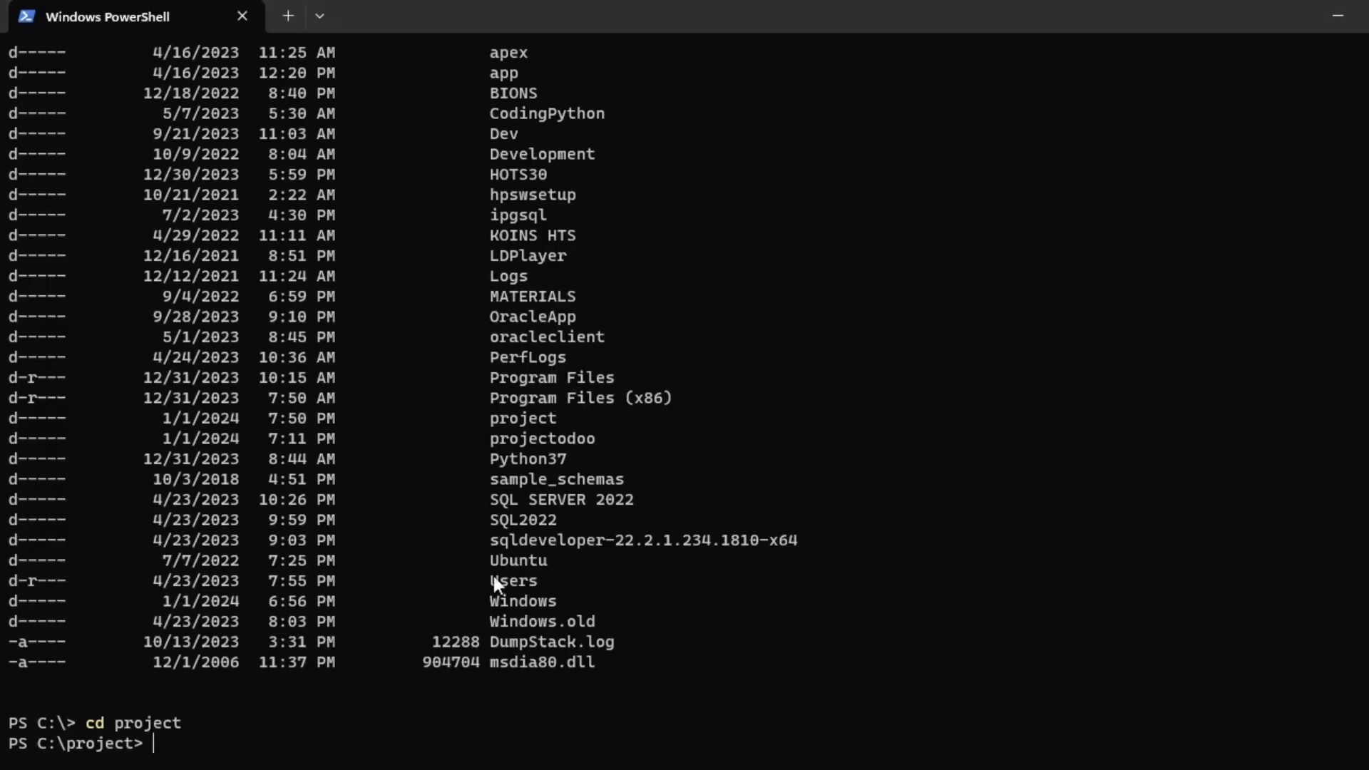
text(dir)
key(Return)
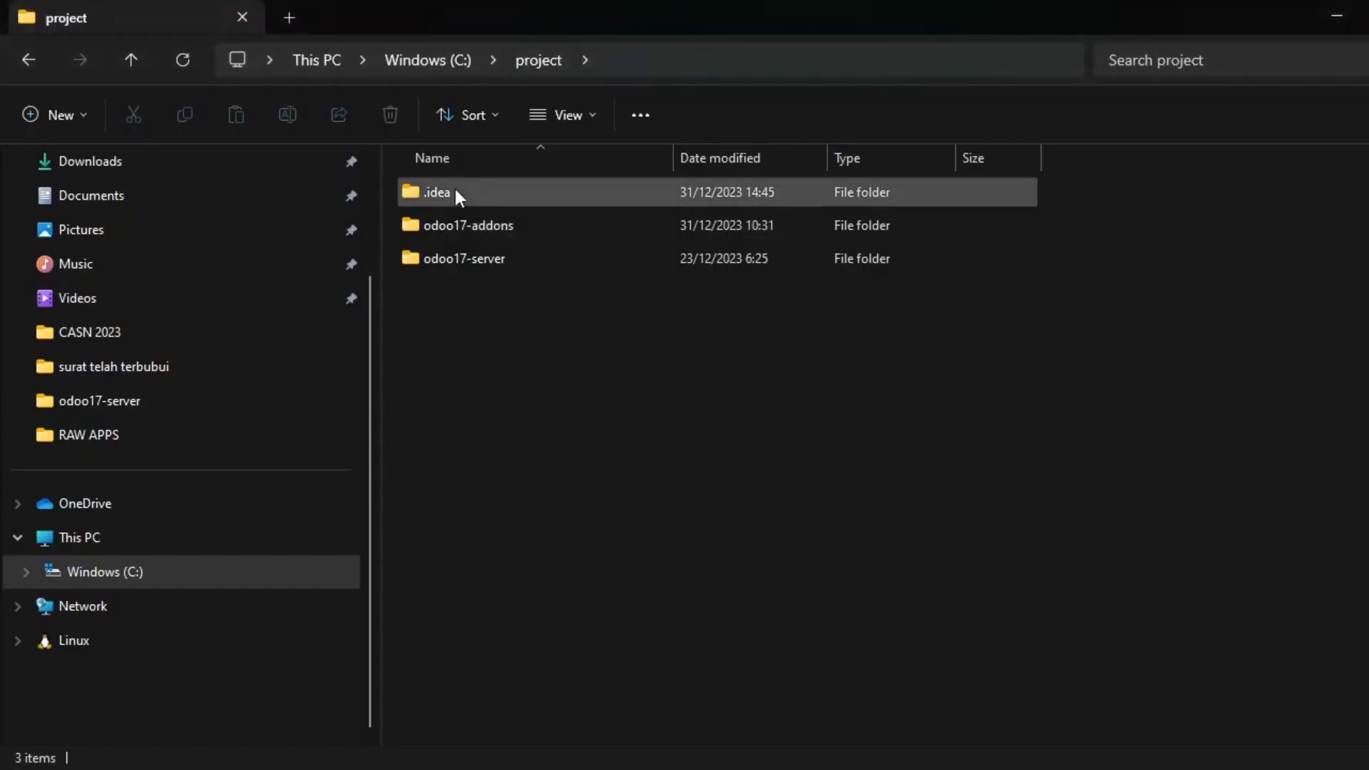
key(alt+Tab)
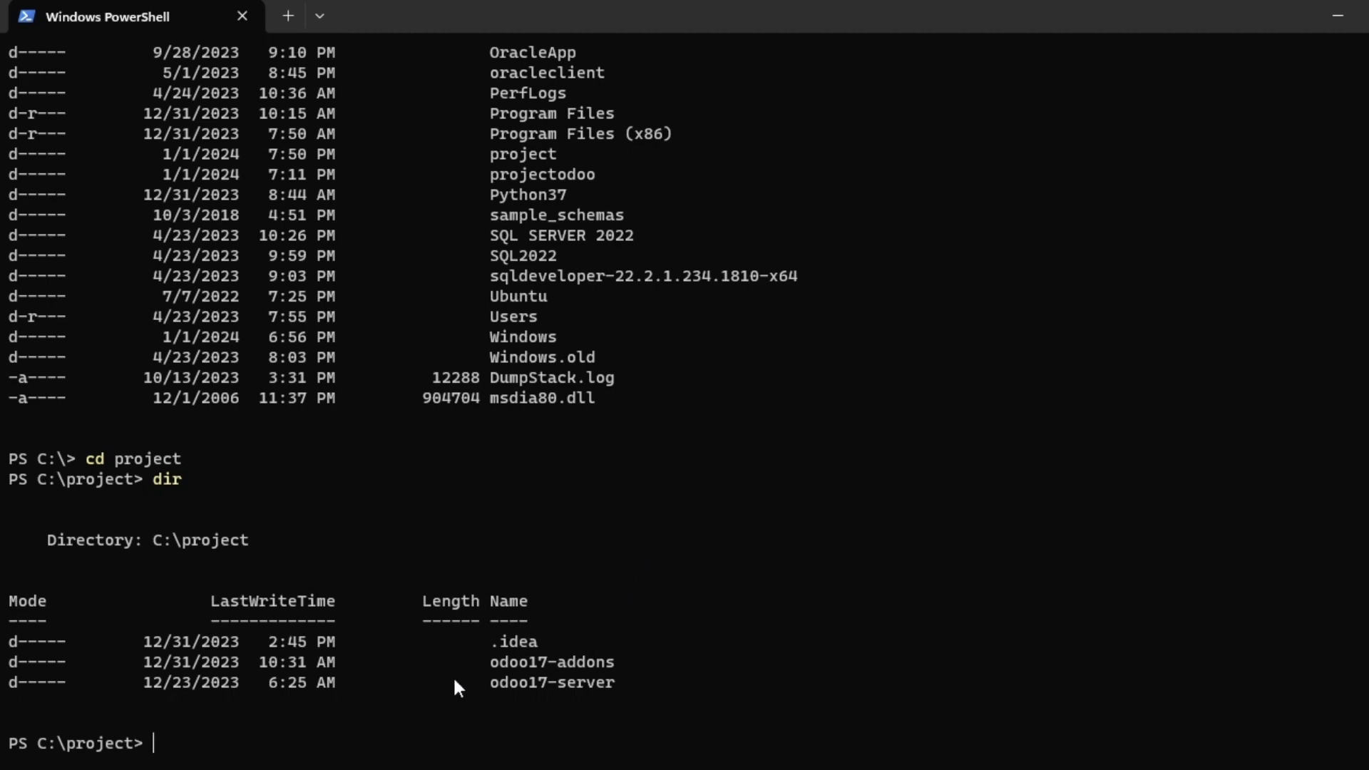
Move into odoo17-server in both PowerShell and Explorer, then list its files with dir.
text(cd odoo17-server)
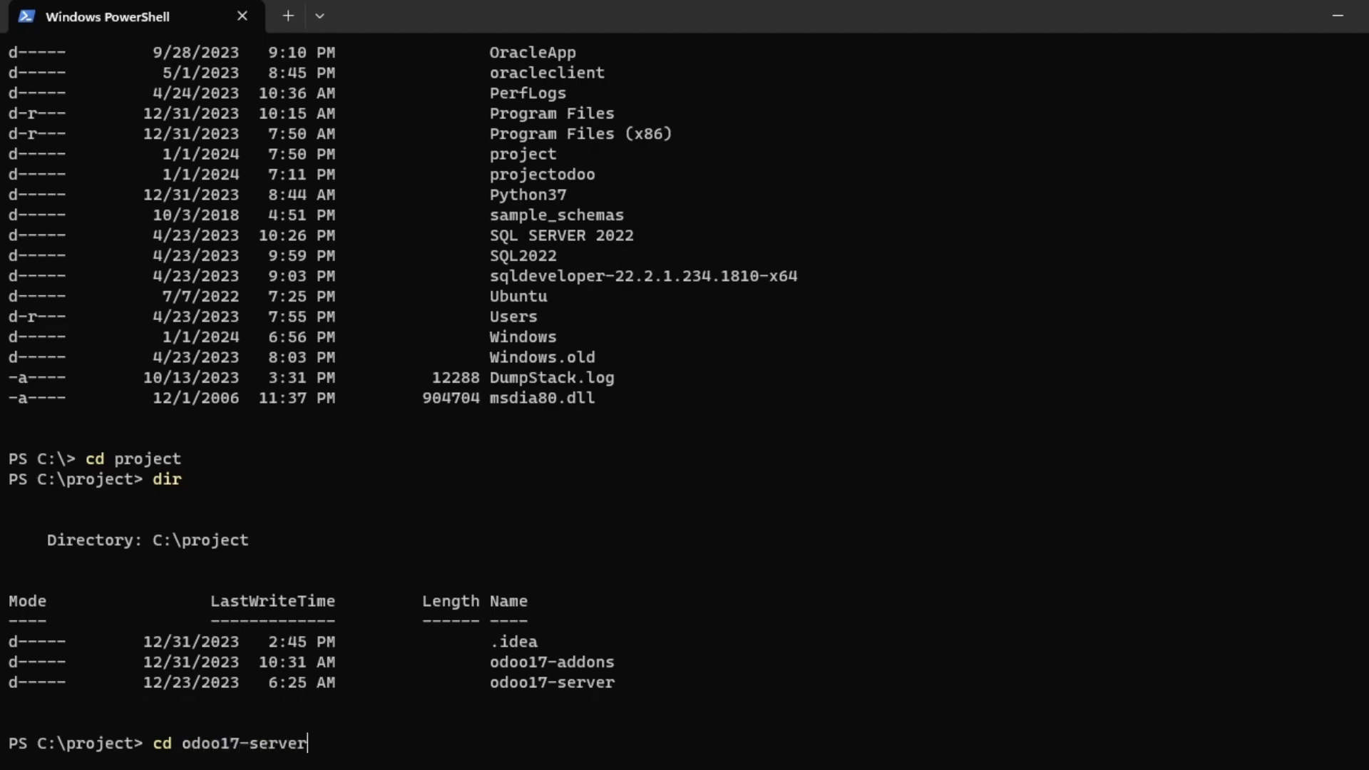
key(Return)
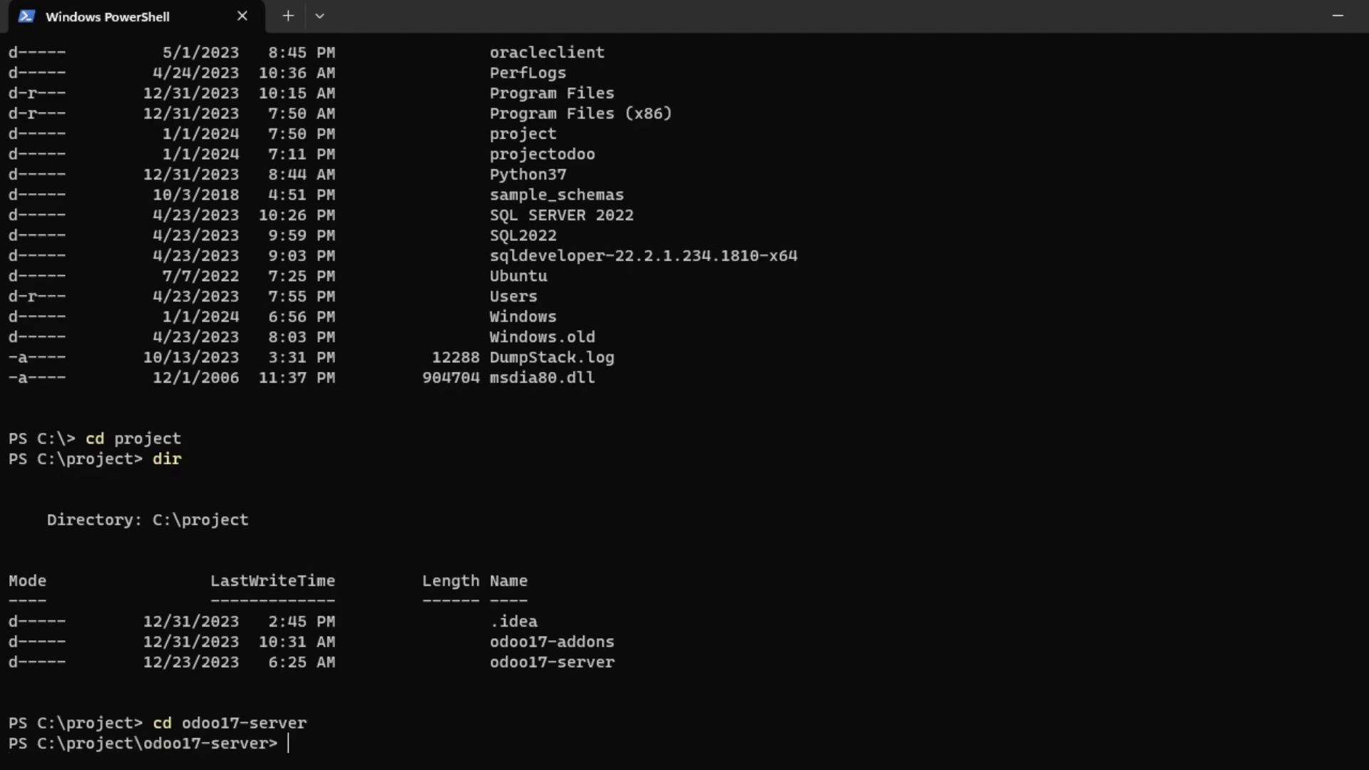
key(alt+Tab)
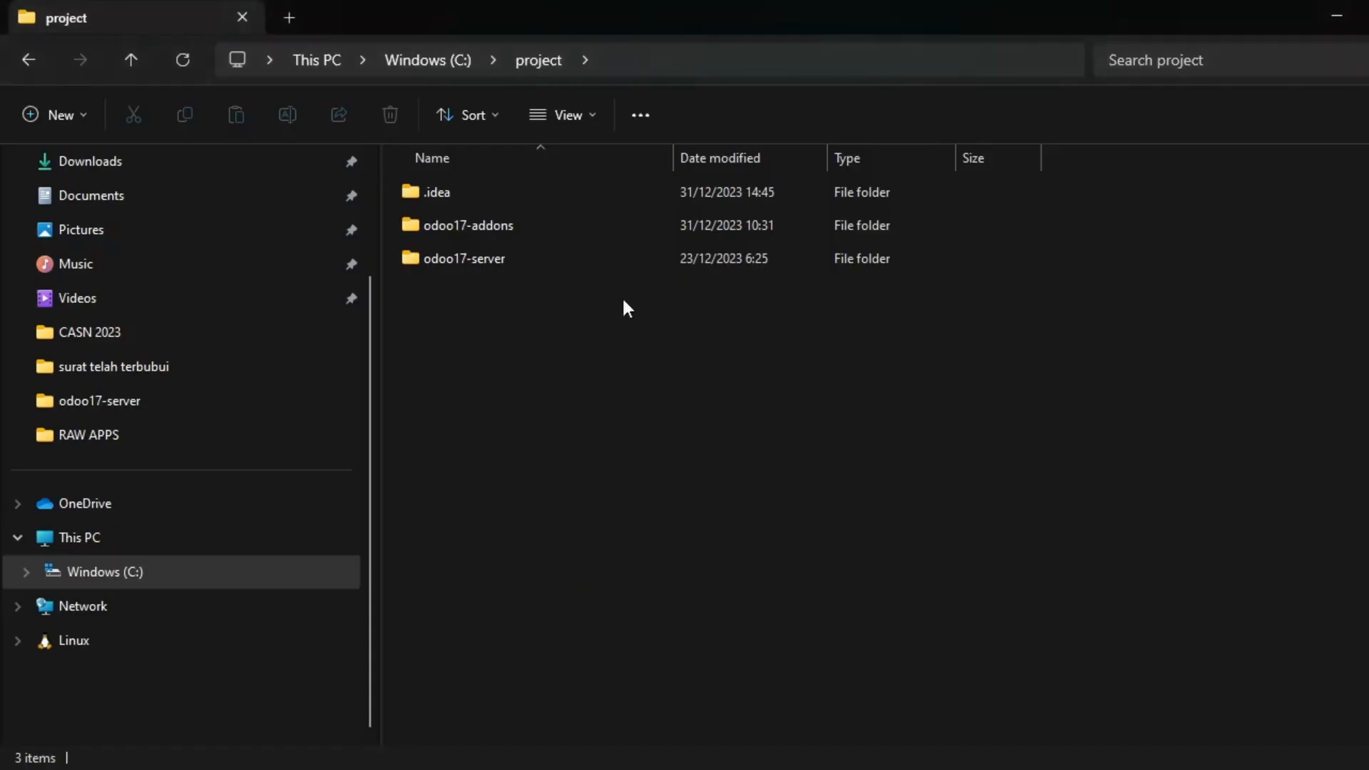
double_click(512, 259)
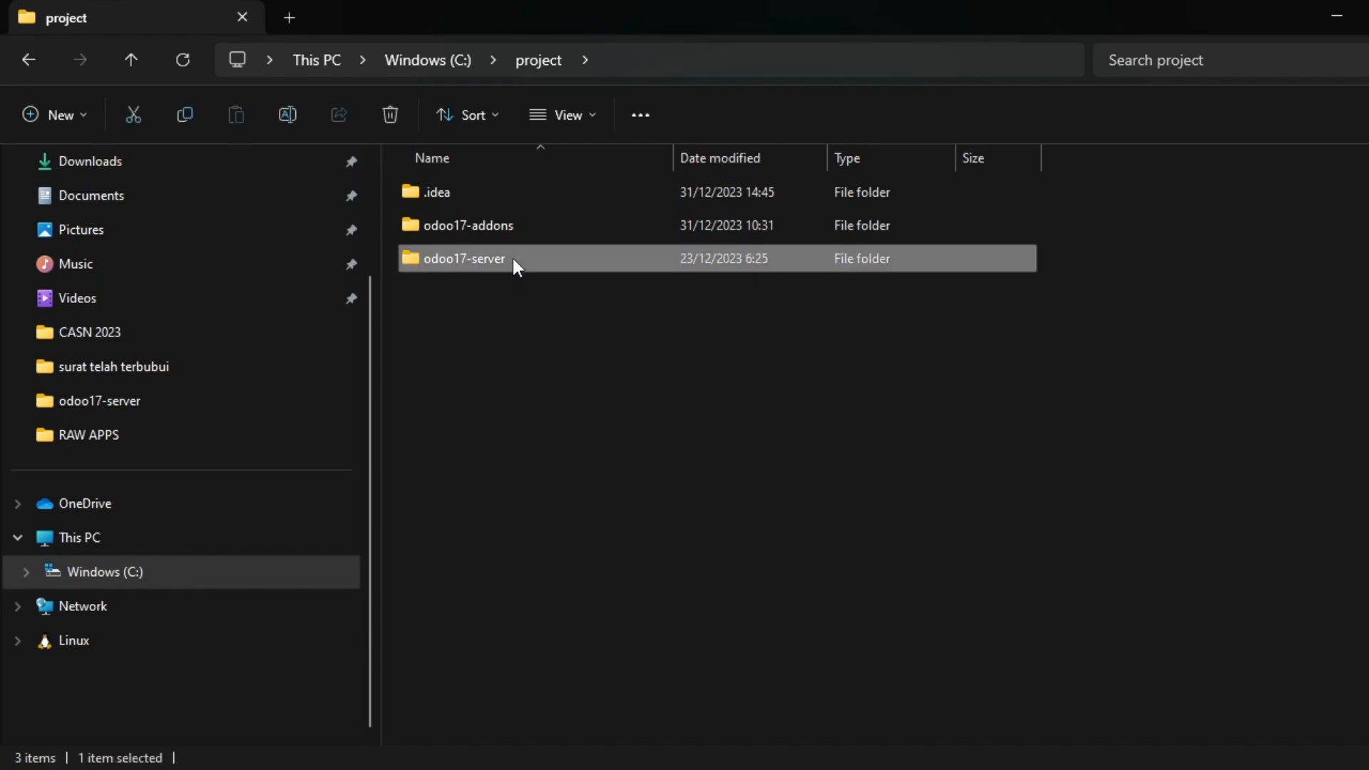
scroll(523, 357, down, 2)
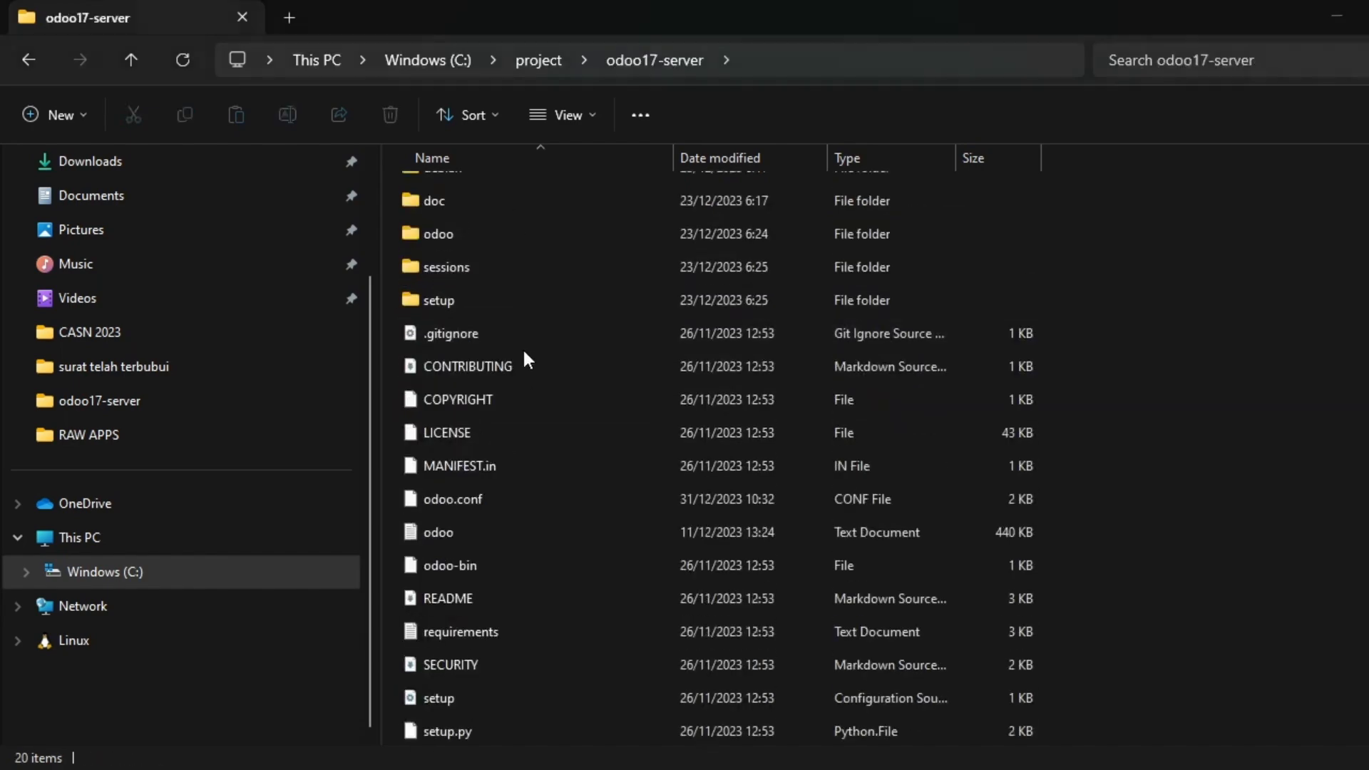
key(alt+Tab)
text(dir)
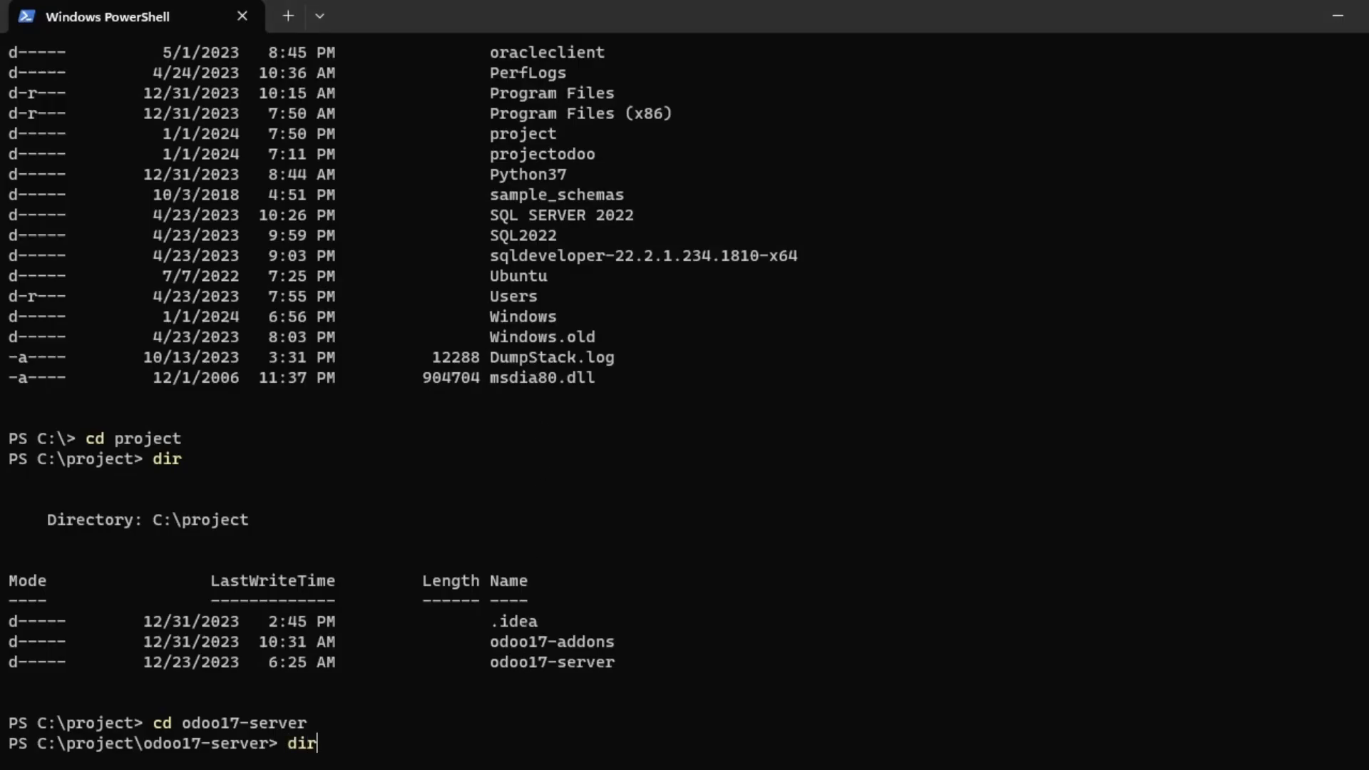
key(Return)
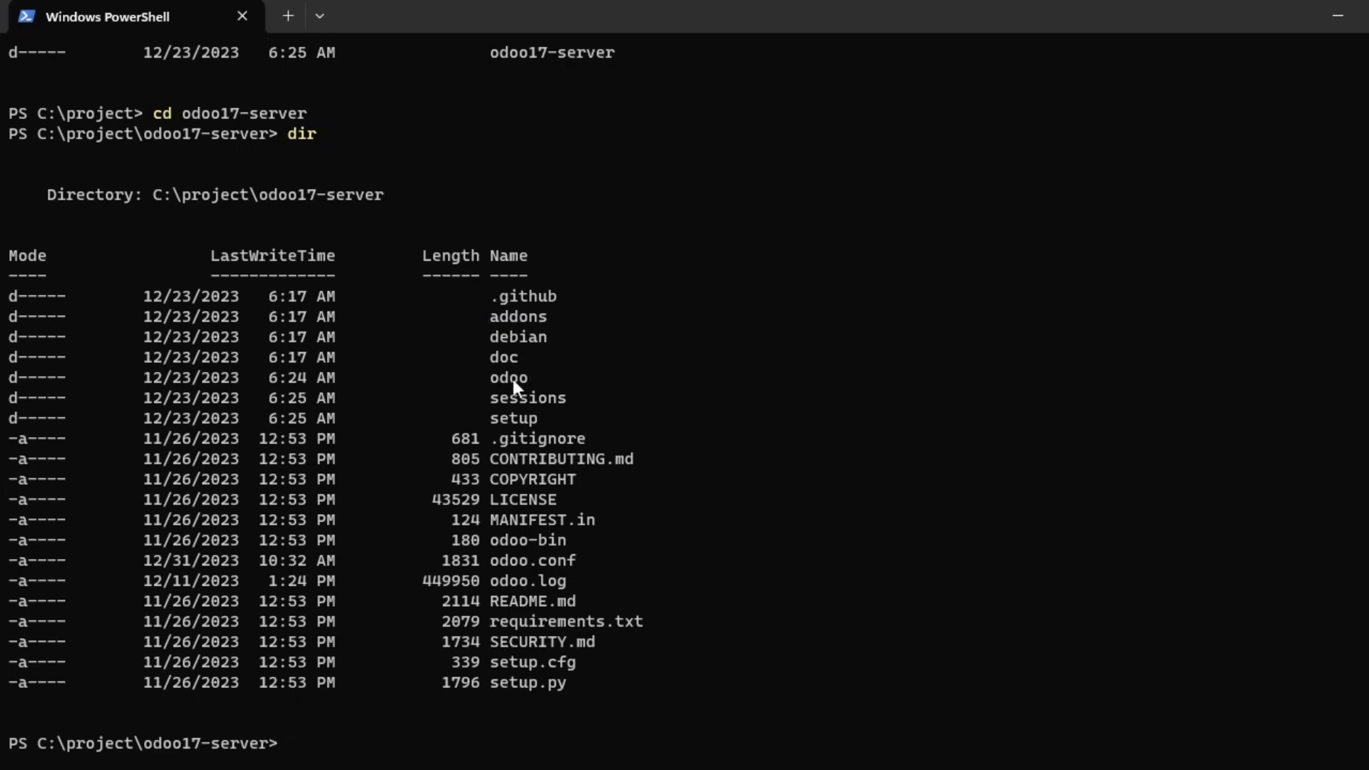
Highlight requirements.txt in the listing, then submit pip list.
double_click(532, 623)
click(532, 624)
click(532, 623)
double_click(541, 623)
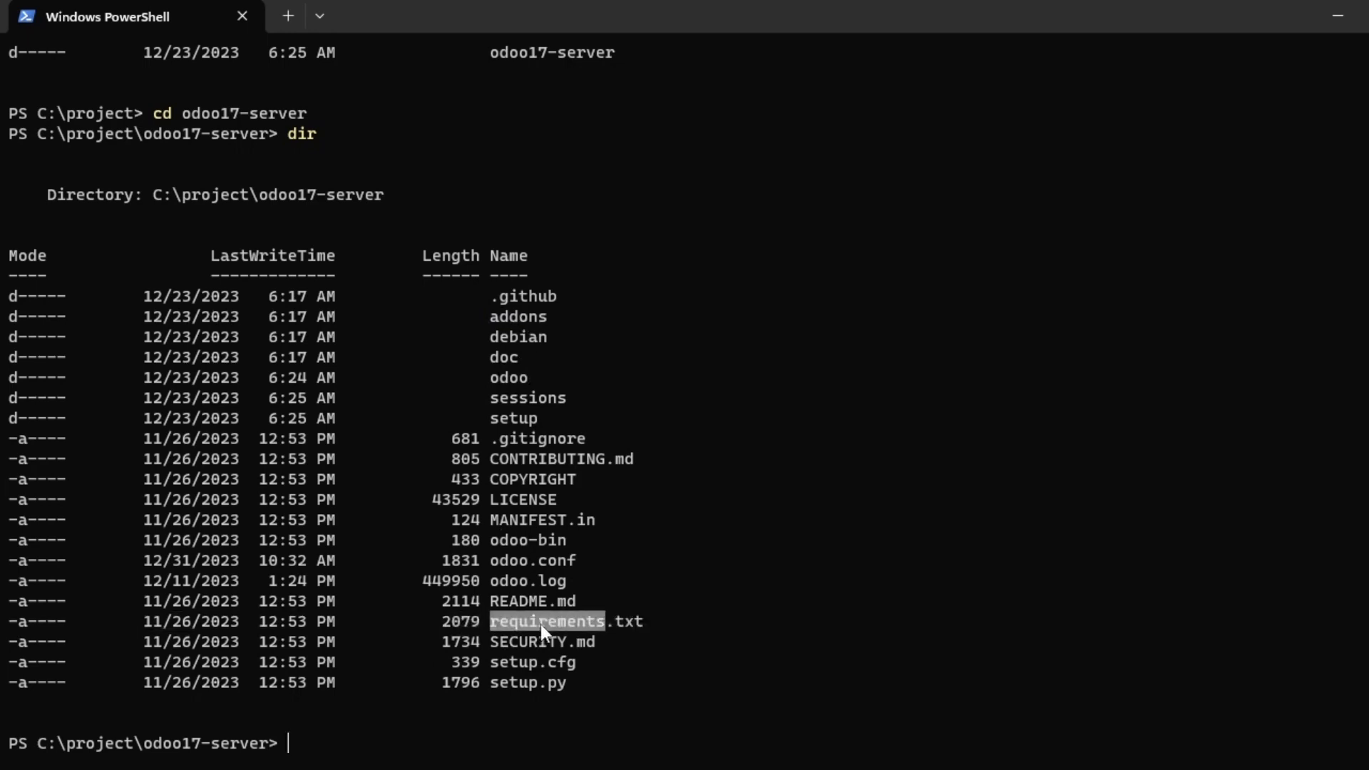
click(357, 728)
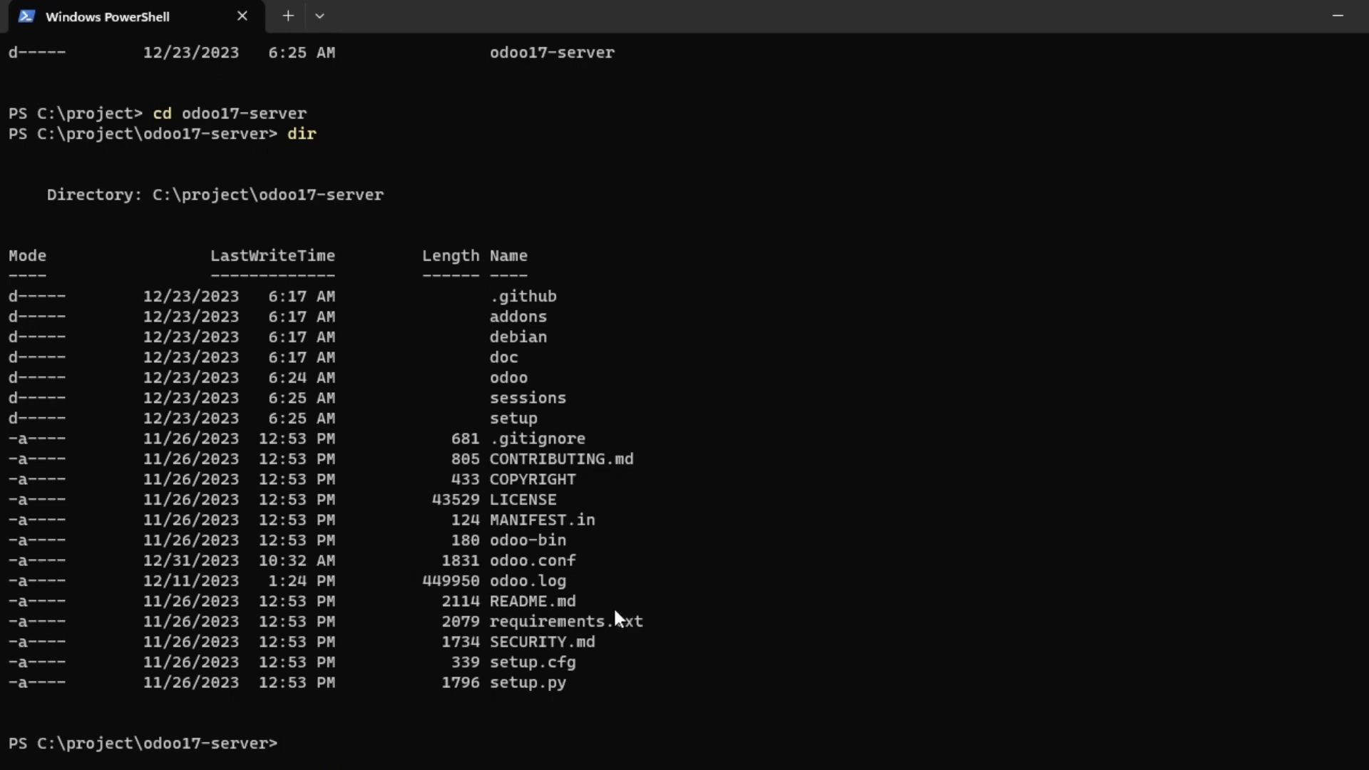
double_click(582, 617)
click(326, 737)
text(pip list)
key(Return)
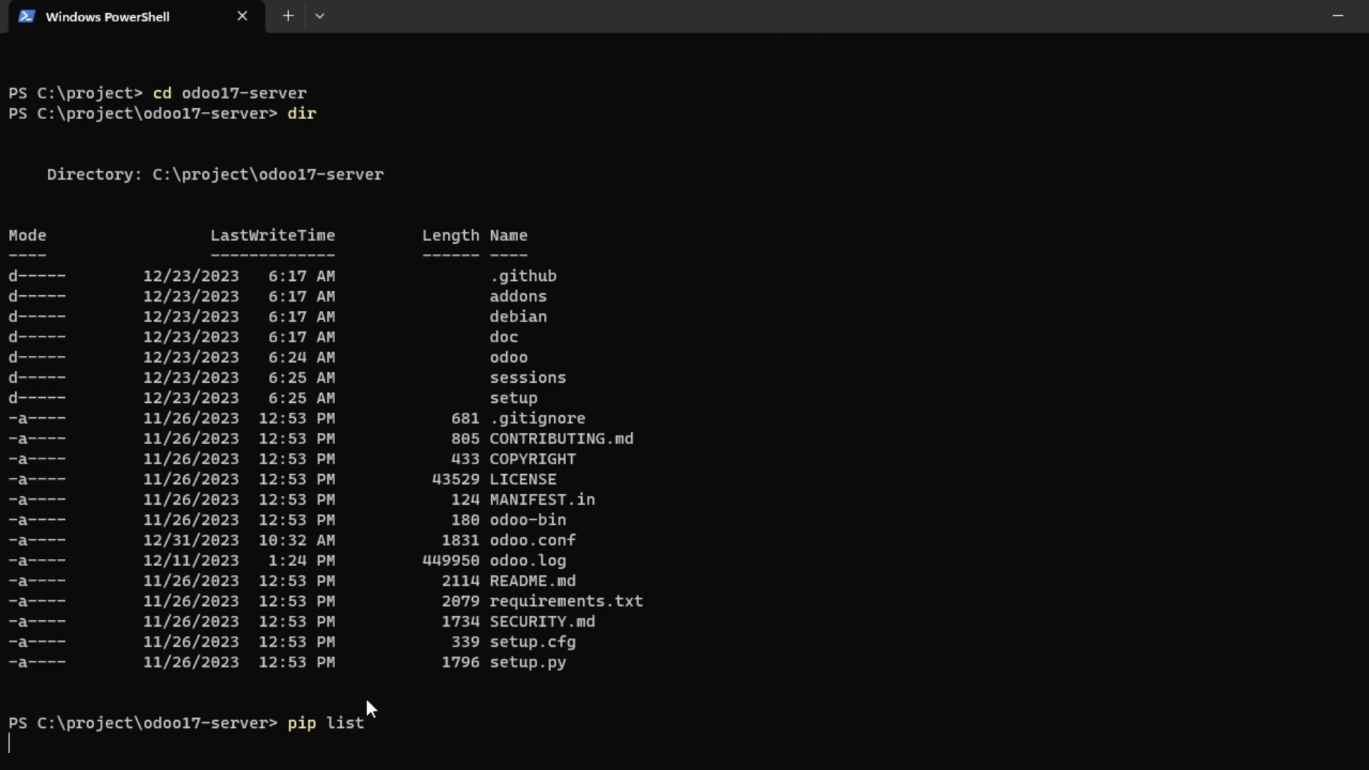
Run pip list and scroll through the installed packages down to the pip 23.3.2 notice.
key(Return)
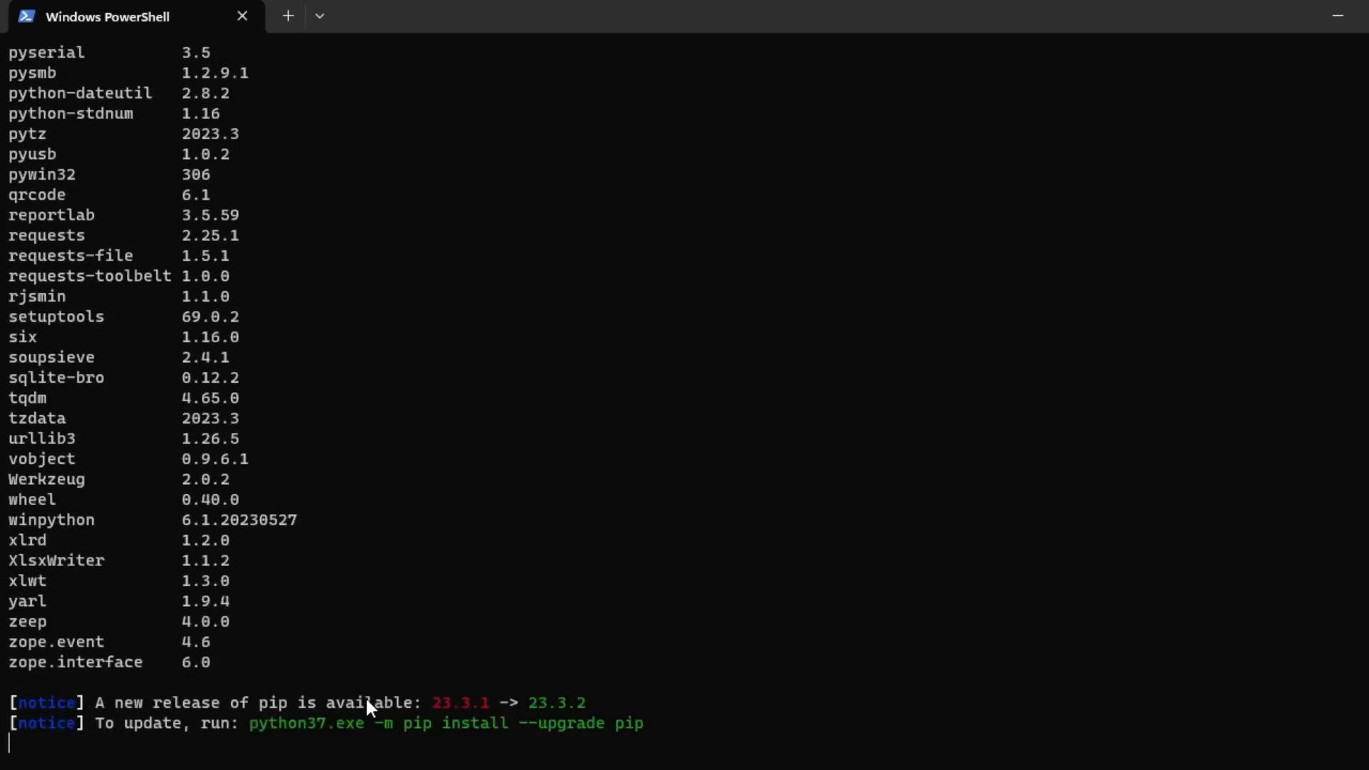
scroll(125, 401, up, 20)
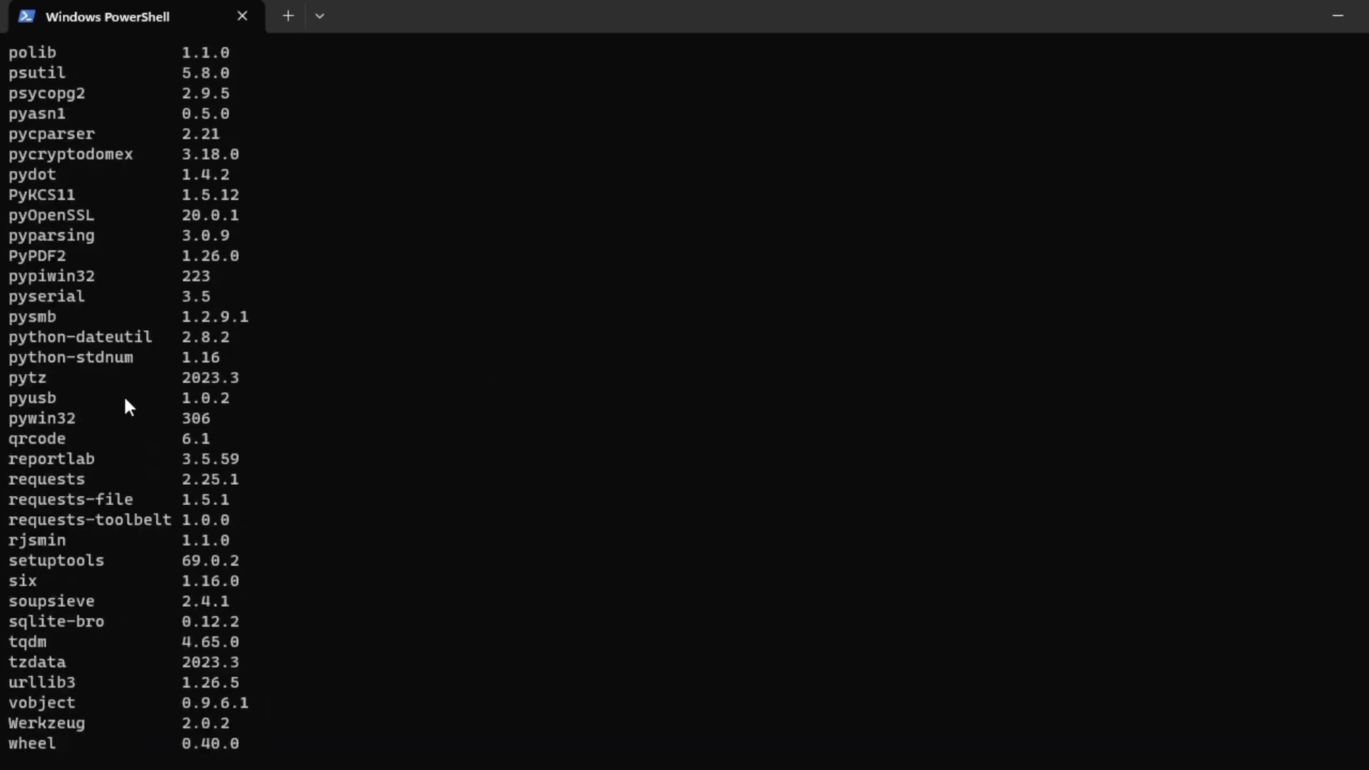
scroll(126, 399, up, 2)
scroll(125, 406, down, 20)
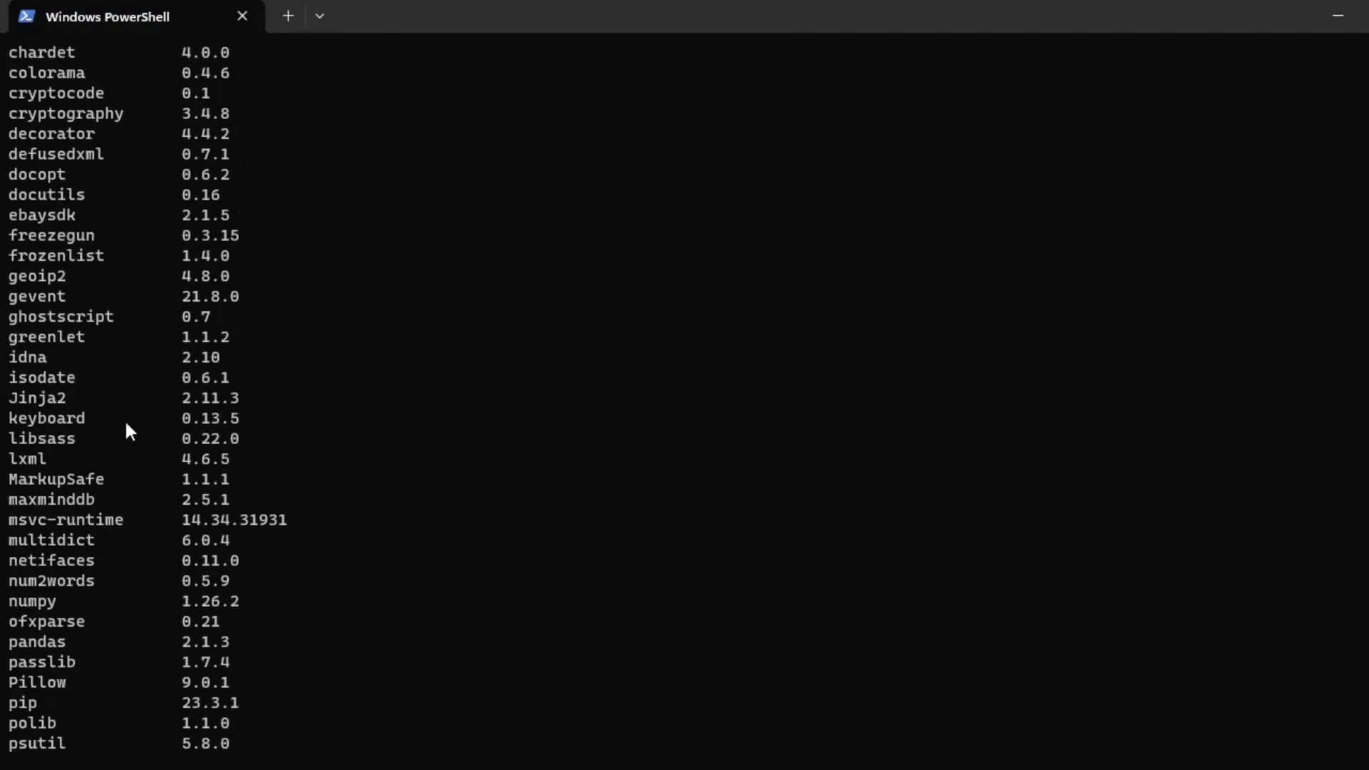
scroll(157, 519, up, 20)
scroll(156, 515, down, 20)
scroll(156, 525, down, 1)
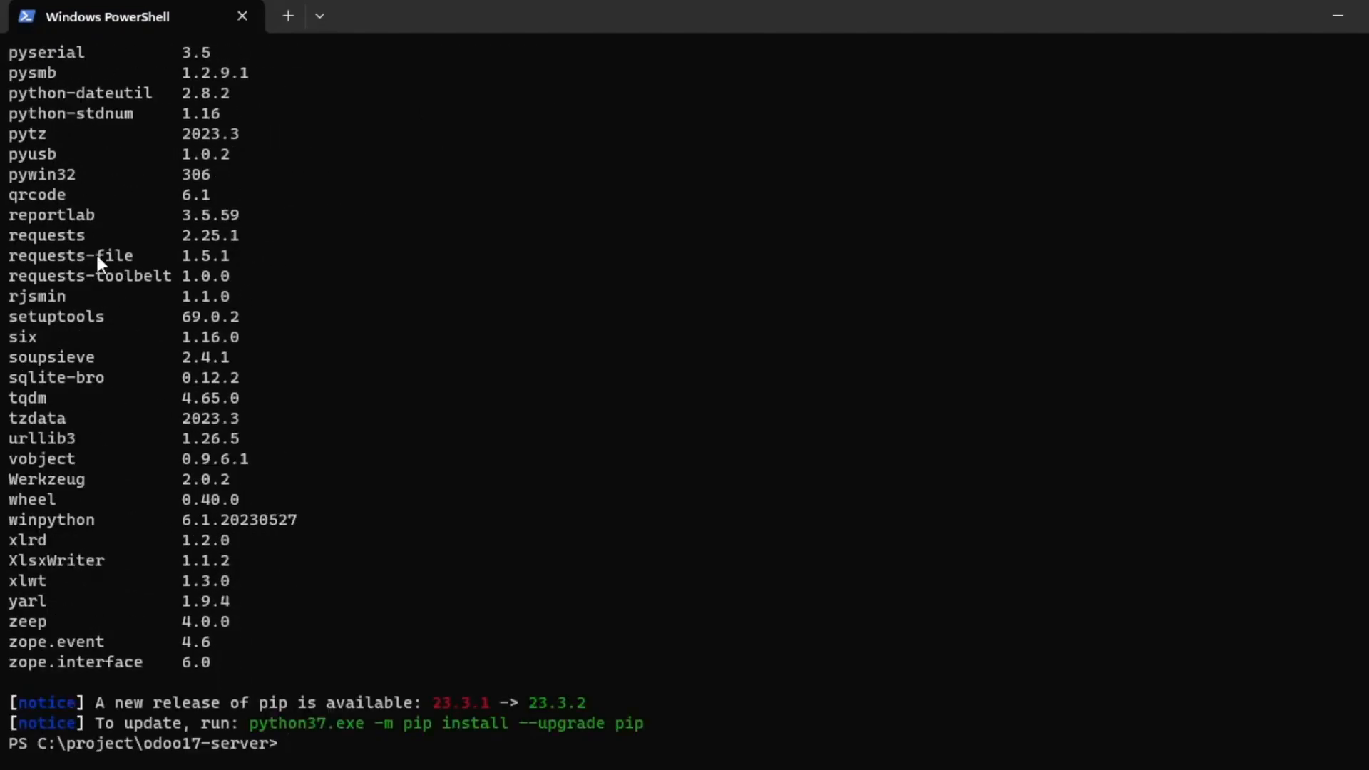
scroll(92, 270, up, 15)
scroll(92, 271, up, 12)
scroll(161, 606, down, 20)
scroll(123, 503, down, 4)
Clear the PowerShell output and list the odoo17-server folder with dir.
text(clear)
key(Return)
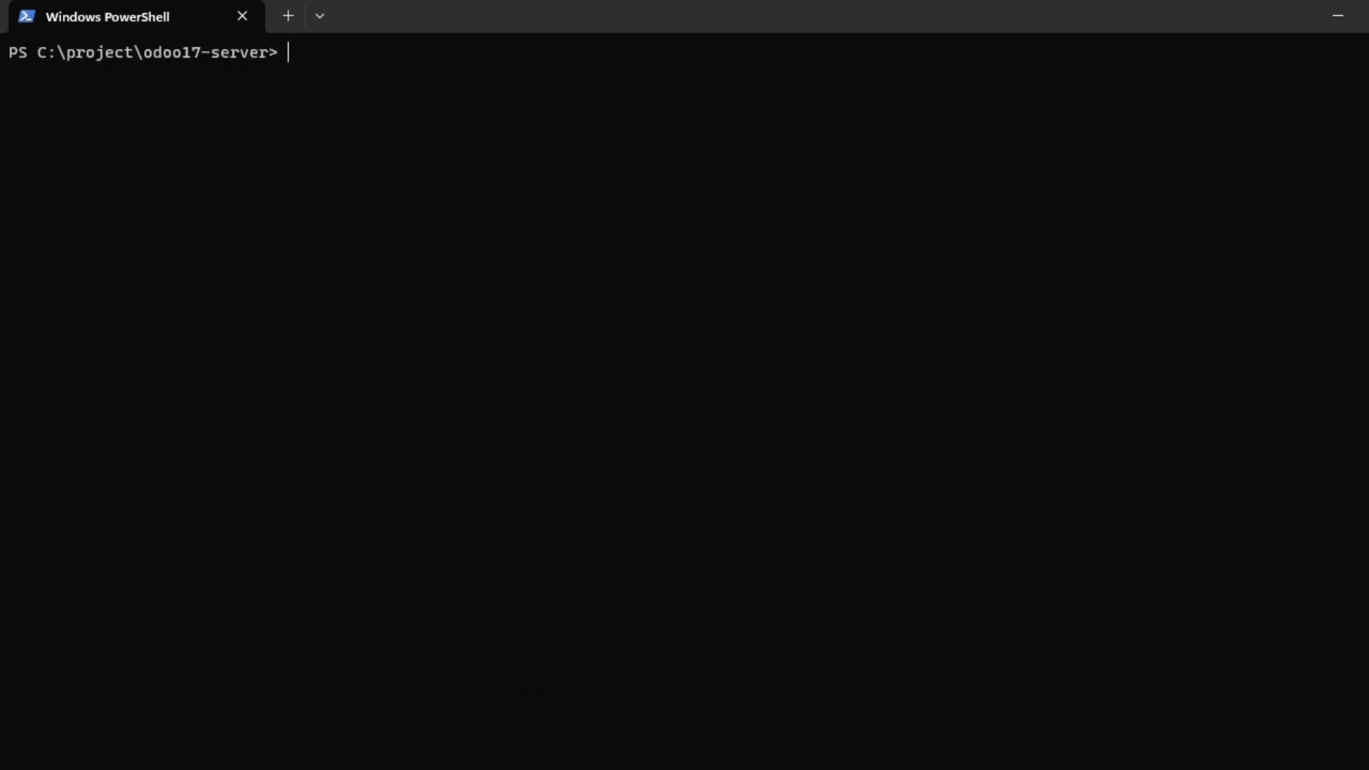
text(dir)
key(Return)
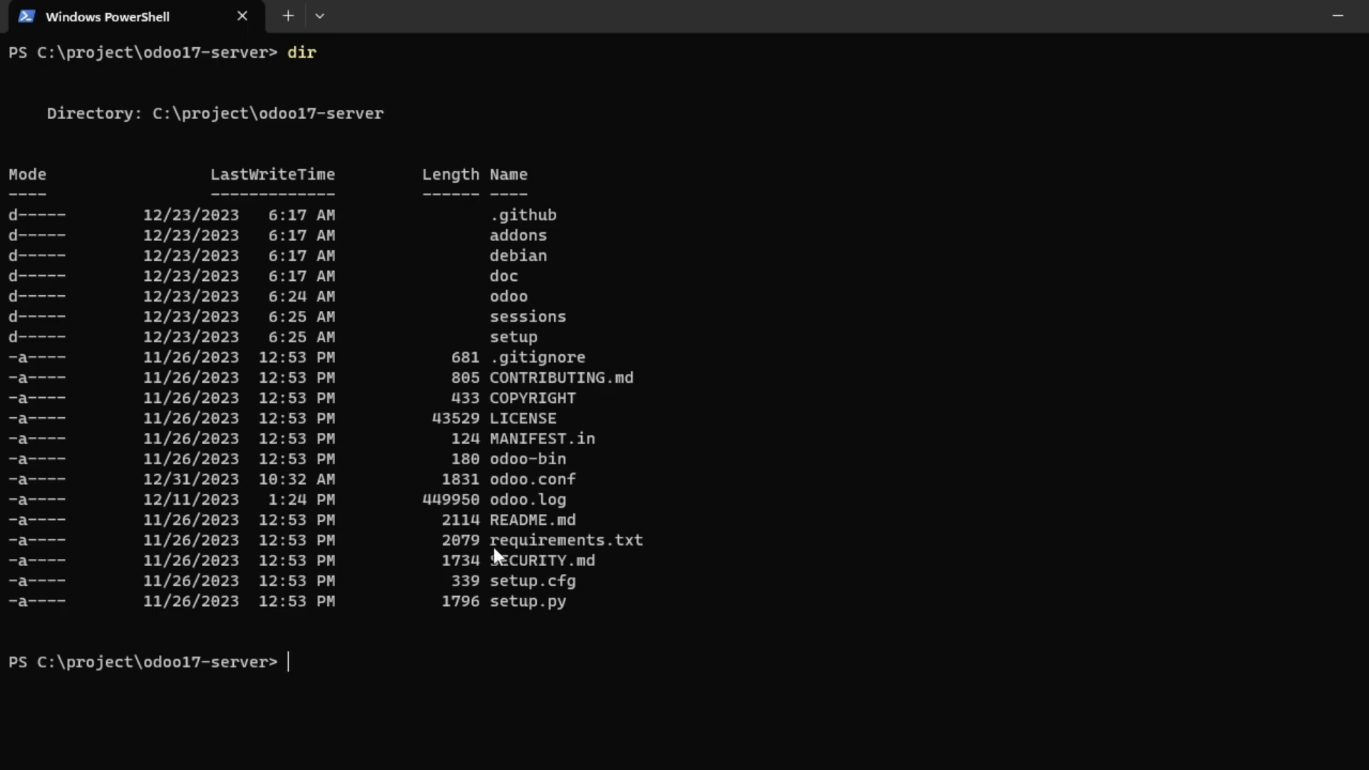
Highlight requirements.txt in the folder listing.
double_click(550, 540)
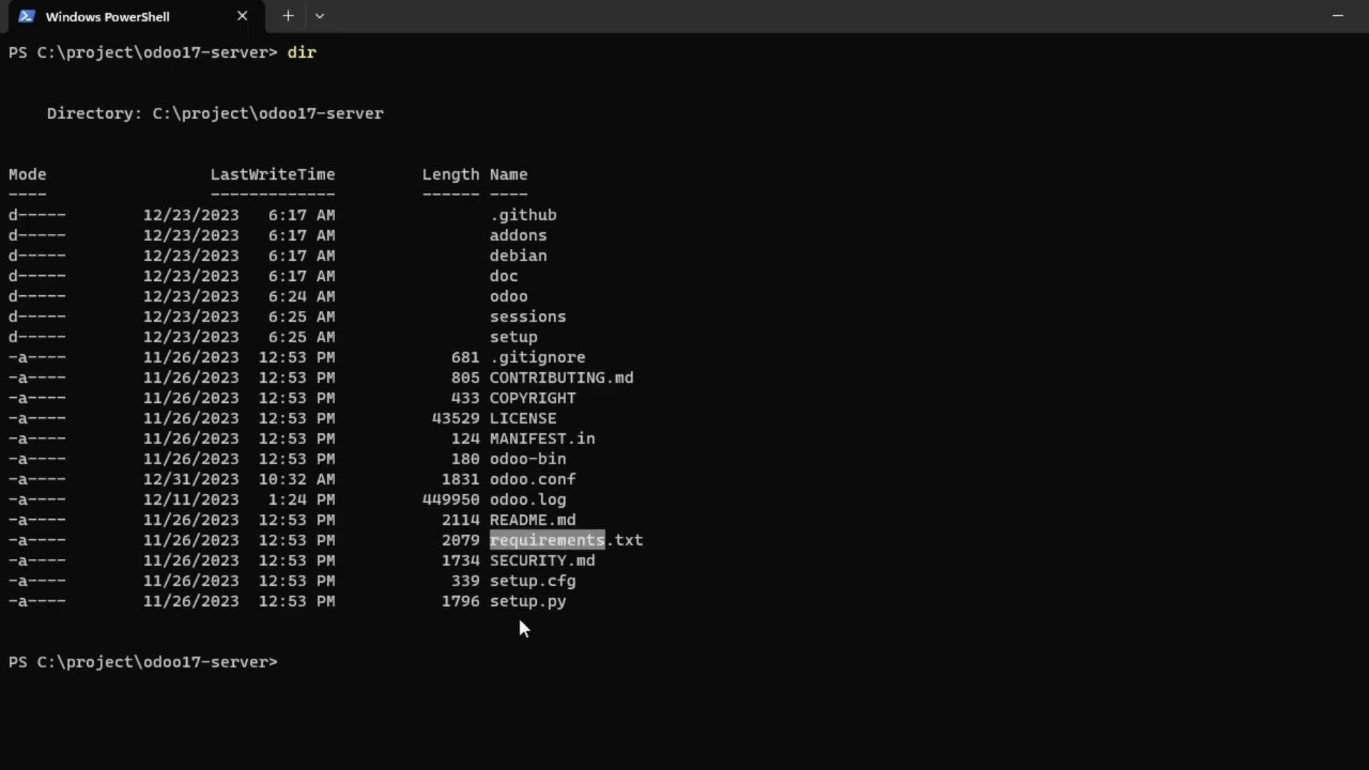
click(376, 660)
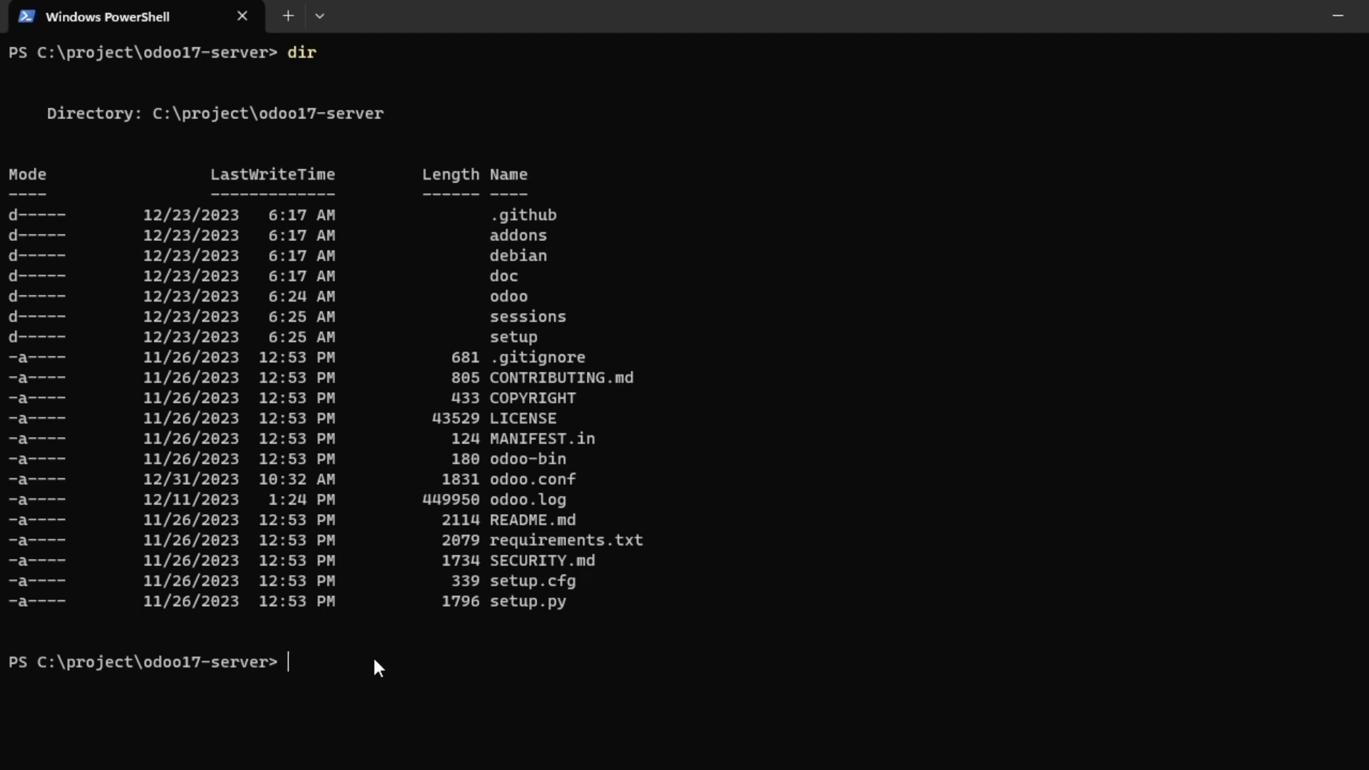
double_click(498, 542)
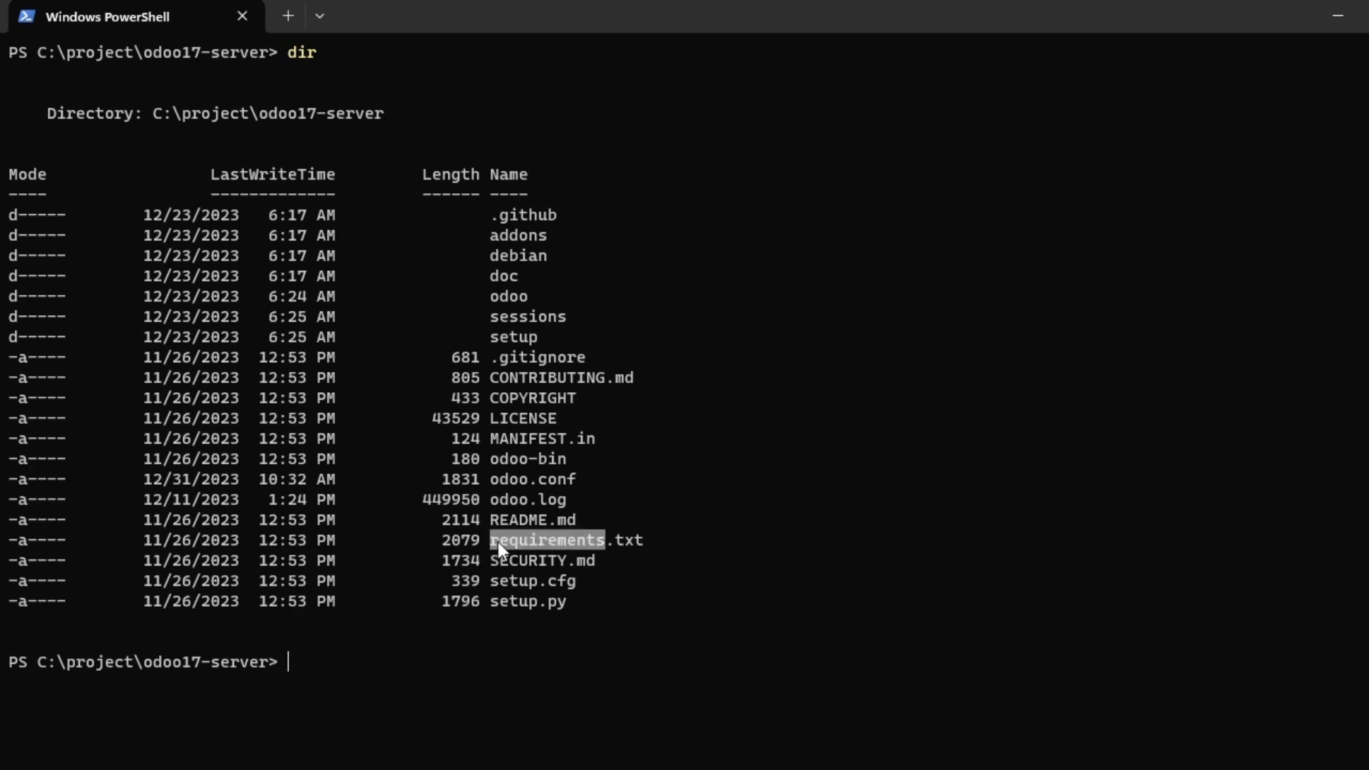
click(266, 689)
double_click(548, 539)
Look through requirements.txt in Notepad++, then return to PowerShell and clear the highlight.
key(alt+Tab)
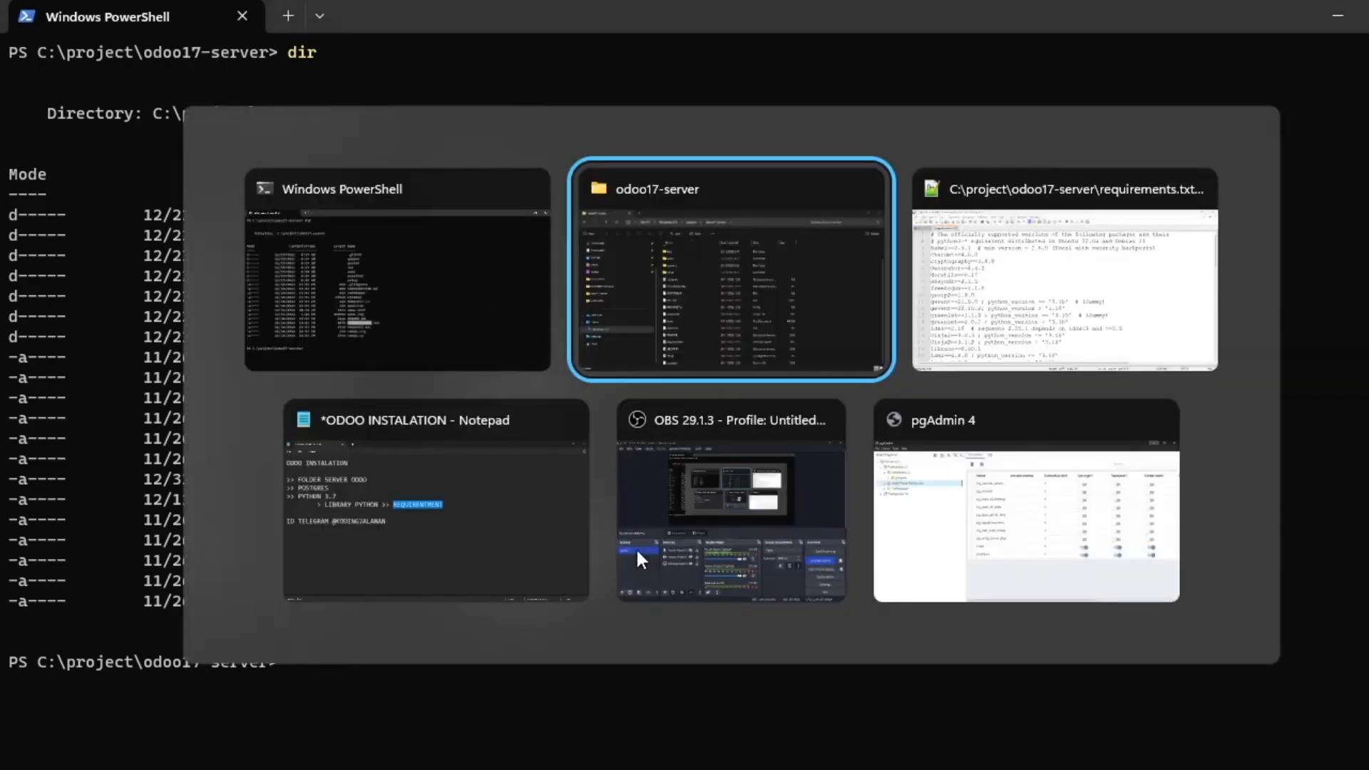
key(alt+Tab)
scroll(449, 370, down, 12)
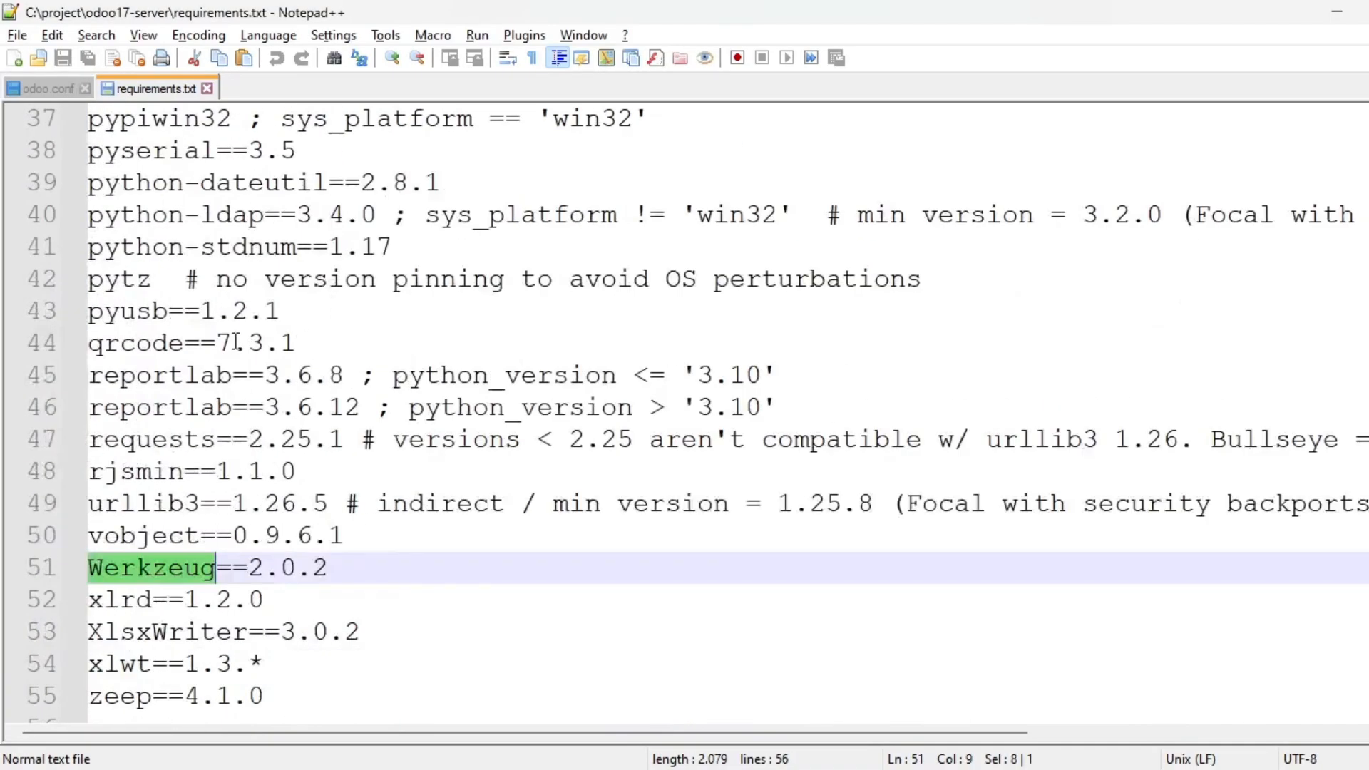
scroll(219, 424, down, 6)
key(alt+Tab)
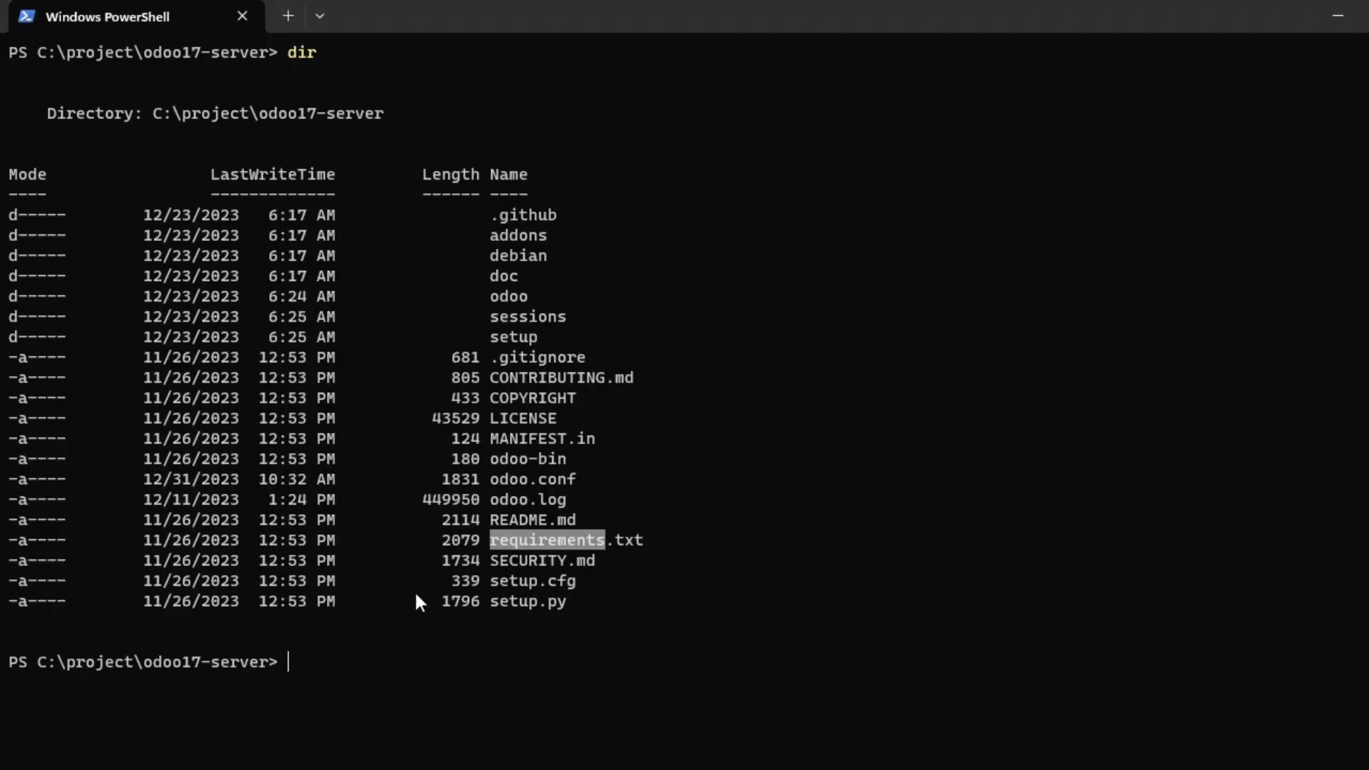
click(421, 626)
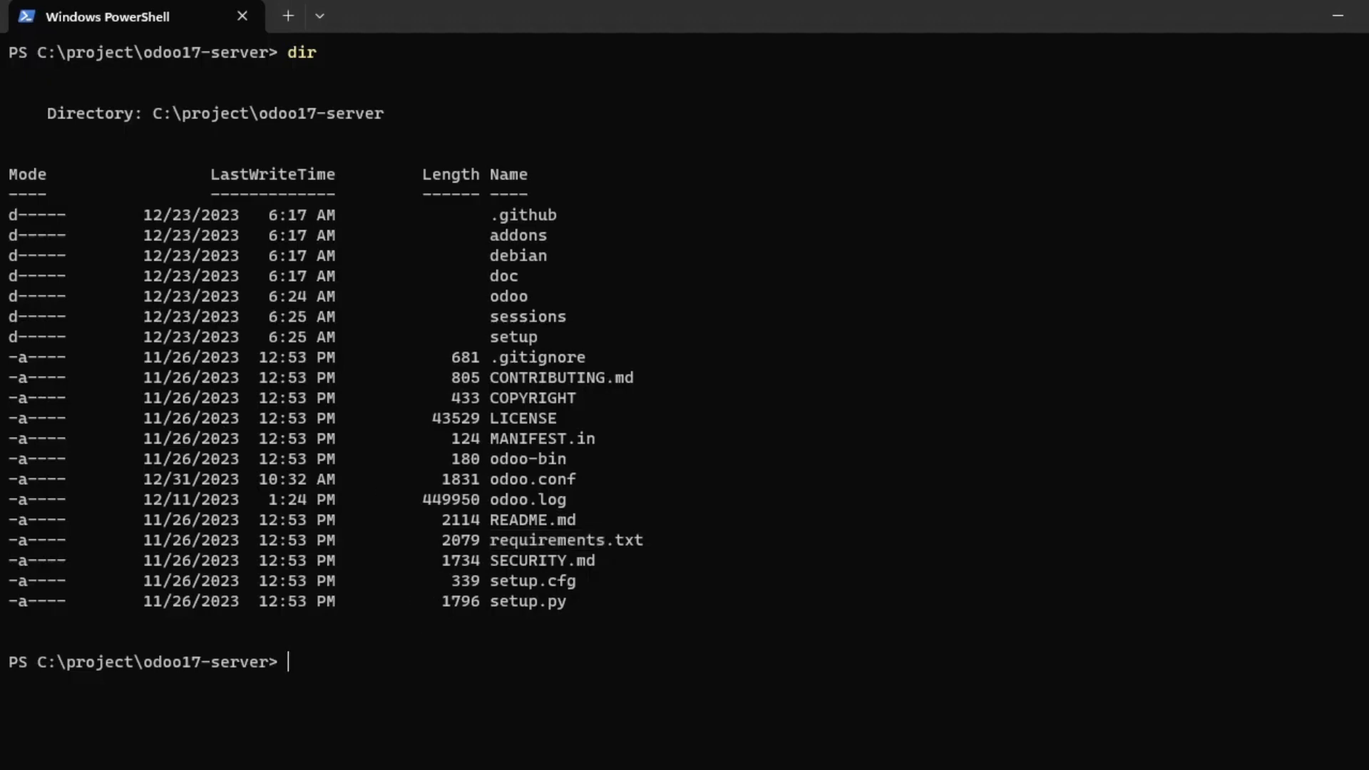
Enter python37 -r requirements.txt, strip the .\ prefix, then erase back to python37.
text(python37 -r require)
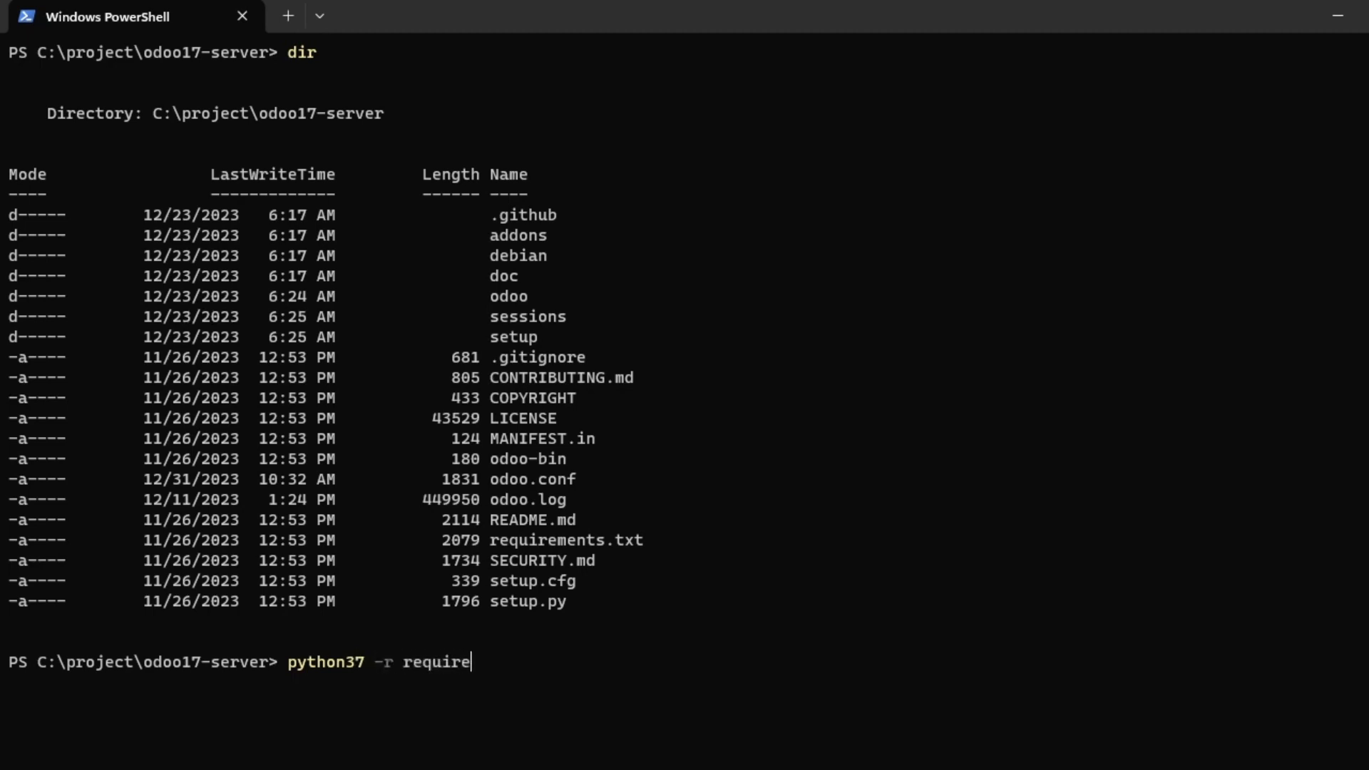
key(Tab)
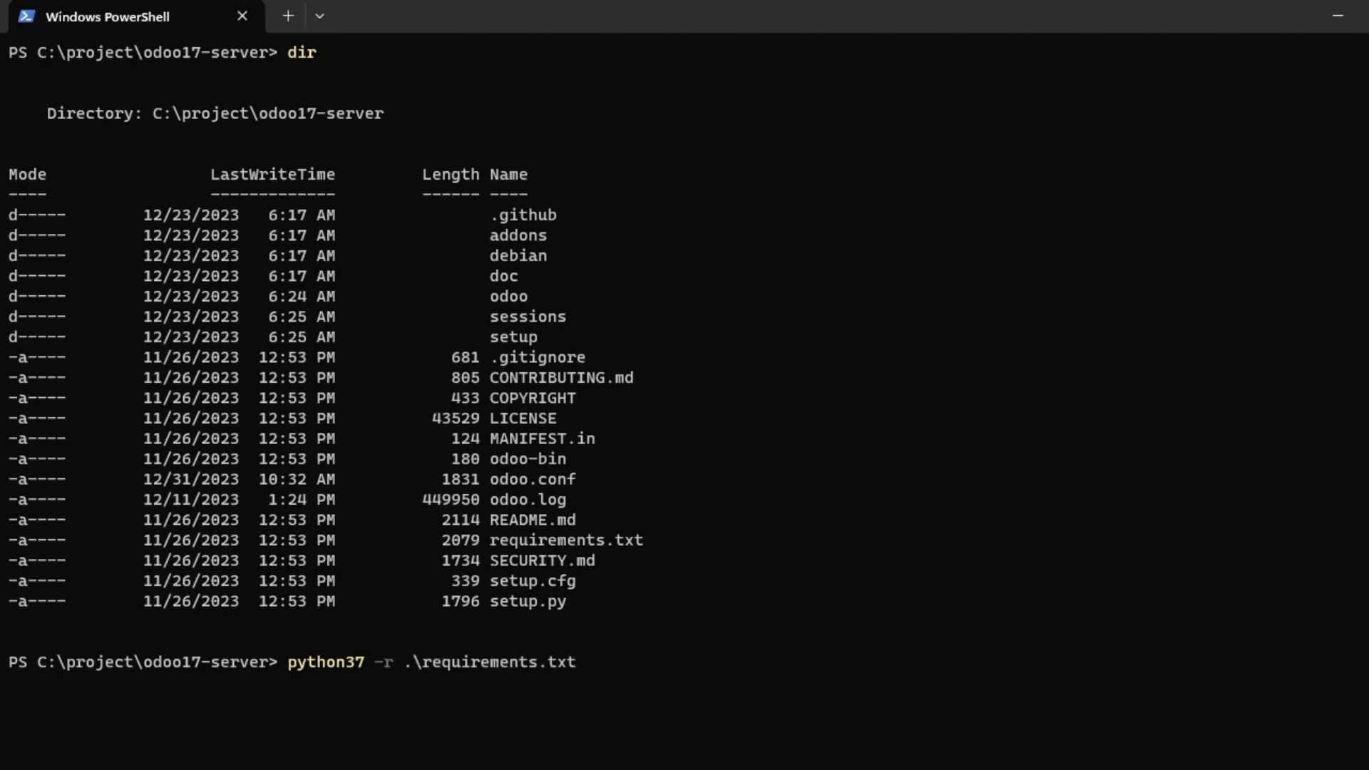
key(Left)
key(Left)
key(Left)
key(Left)
key(Left)
key(Left)
key(Left)
key(Left)
key(Left)
key(Left)
key(Left)
key(Left)
key(Left)
key(Left)
key(Left)
key(Left)
key(Left)
key(Right)
key(BackSpace)
key(BackSpace)
key(Right)
key(Right)
key(Right)
key(Right)
key(Right)
key(Right)
key(Right)
key(Right)
key(Right)
key(Right)
key(Right)
key(Right)
key(Right)
key(Right)
key(Right)
key(Right)
key(BackSpace)
key(BackSpace)
key(BackSpace)
key(BackSpace)
key(BackSpace)
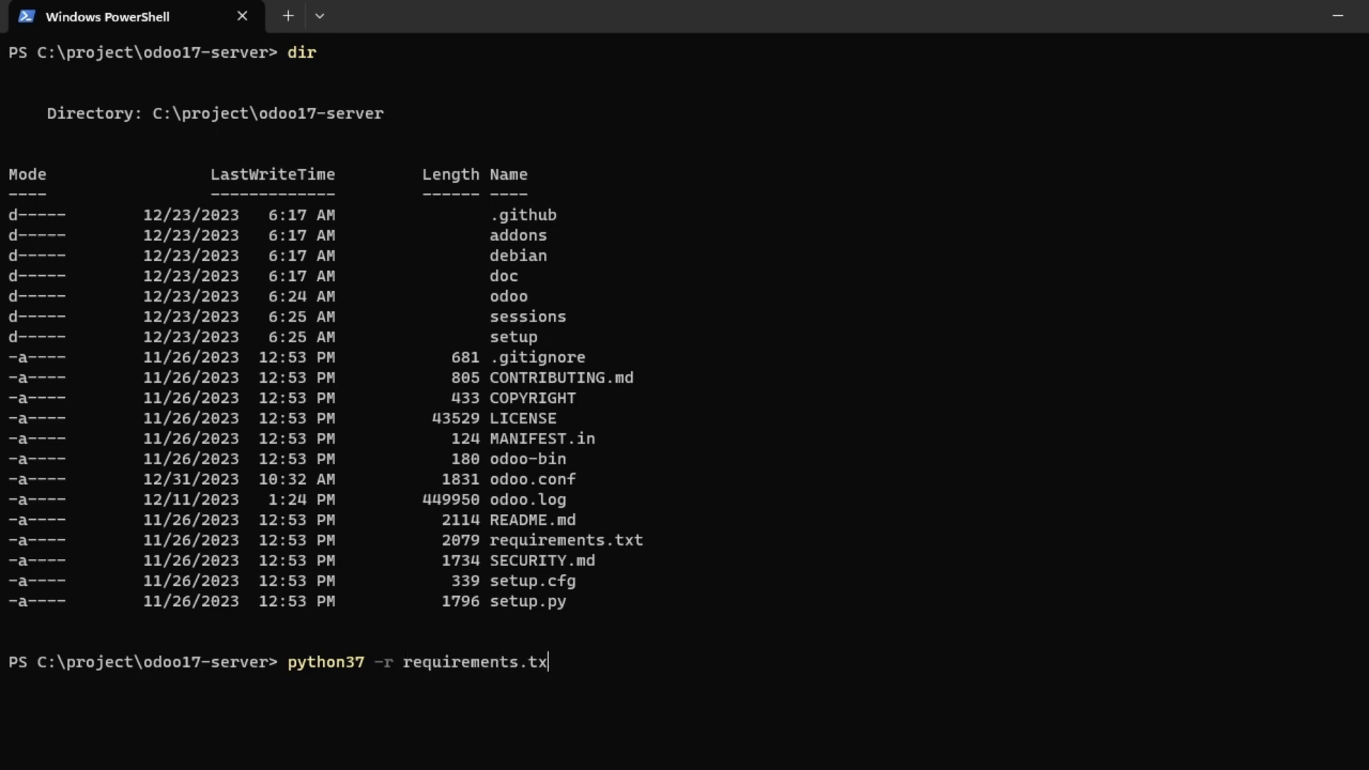
key(BackSpace)
key(BackSpace)
key(BackSpace)
key(BackSpace)
key(BackSpace)
key(BackSpace)
key(BackSpace)
key(BackSpace)
key(BackSpace)
key(BackSpace)
key(BackSpace)
key(BackSpace)
key(BackSpace)
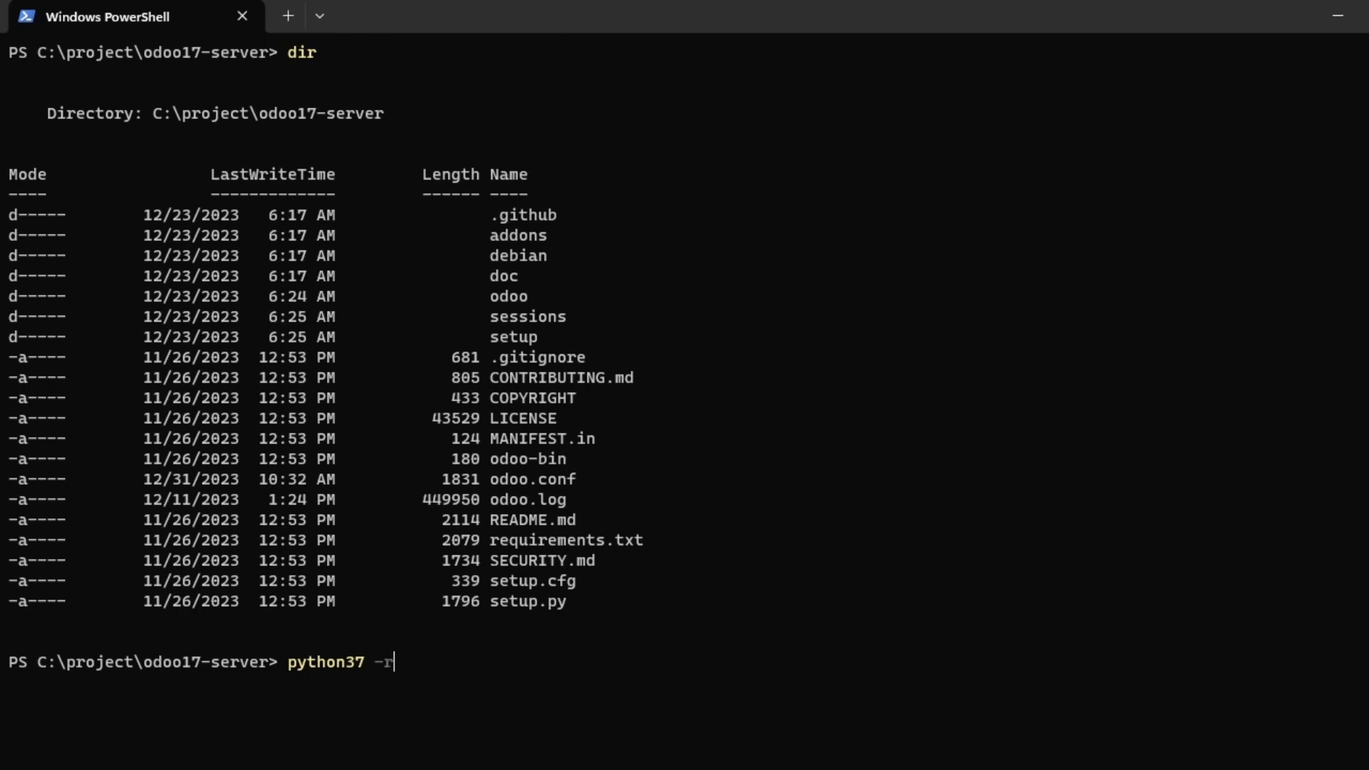
key(BackSpace)
Run python37 -r requirements.txt without the .\ prefix, which fails with 'Unknown option: -r'.
text(-r requ)
key(Tab)
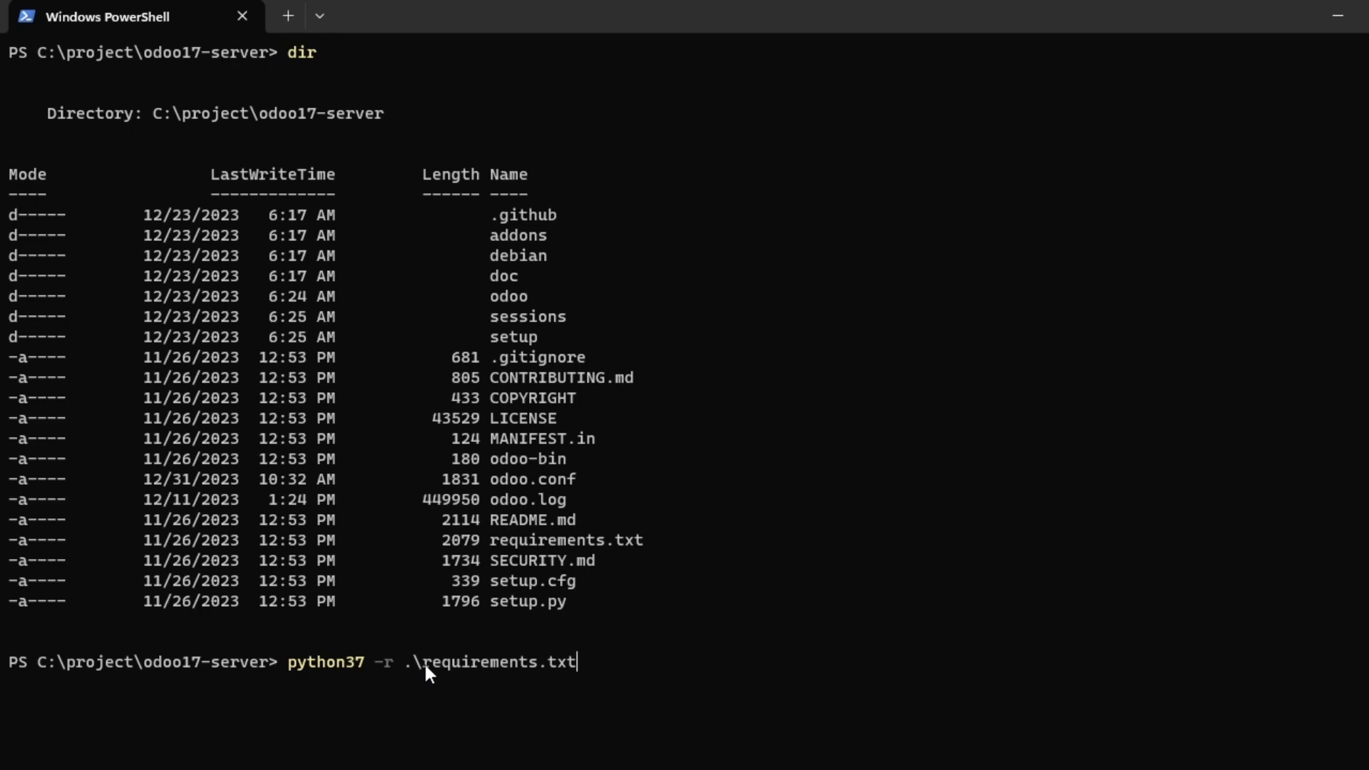
key(Left)
key(Left)
key(Left)
key(Left)
key(Left)
key(Left)
key(Left)
key(Left)
key(Left)
key(Left)
key(Left)
key(Left)
key(Left)
key(Left)
key(Left)
key(Left)
key(BackSpace)
key(BackSpace)
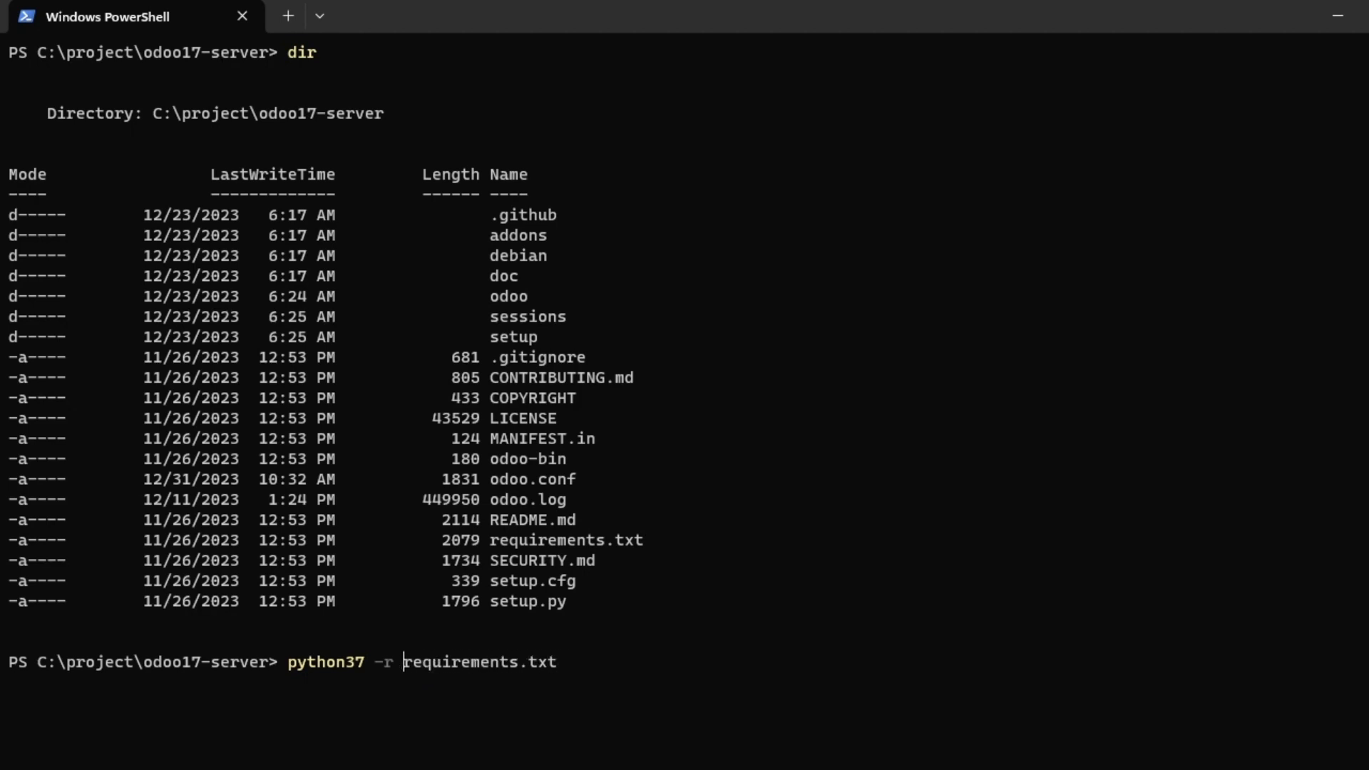
key(Right)
key(Right)
key(Right)
key(Right)
key(Right)
key(Right)
key(Right)
key(Right)
key(Right)
key(Right)
key(Right)
key(Right)
key(Right)
key(Right)
key(Right)
key(Right)
key(Return)
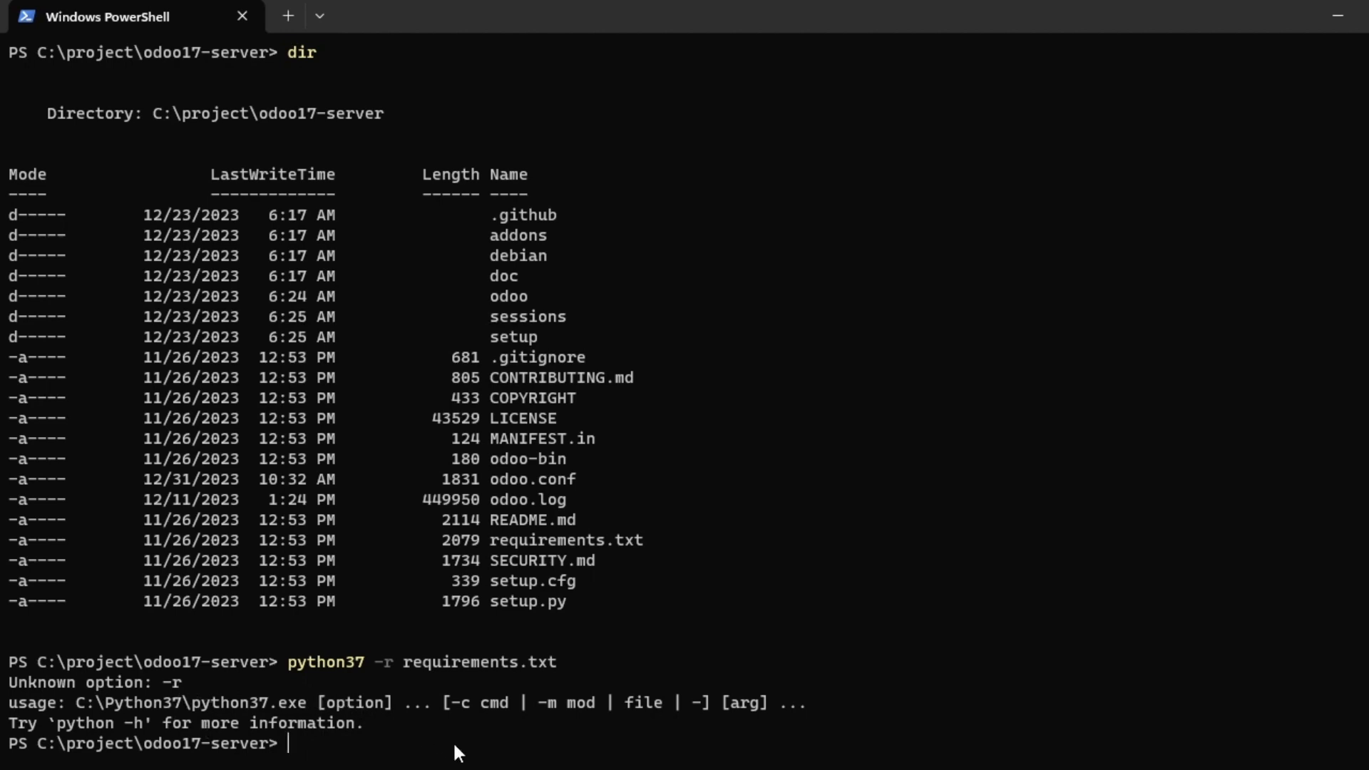
Type python37 at the prompt, correcting a typo, then erase it.
text(python32)
key(BackSpace)
text(7)
key(BackSpace)
key(BackSpace)
key(BackSpace)
key(BackSpace)
key(BackSpace)
key(BackSpace)
key(BackSpace)
key(BackSpace)
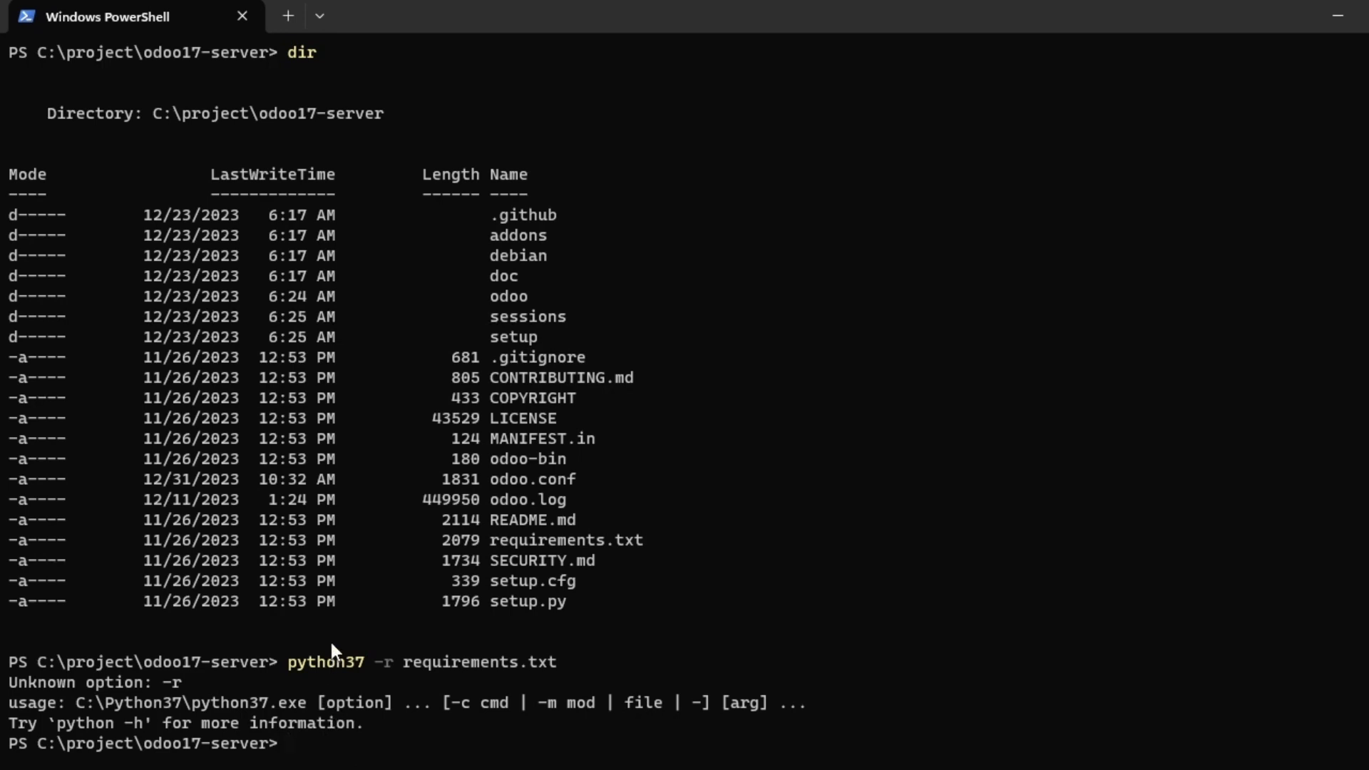
Enter pip install -r requirements.txt, tab-completing the file name and removing the .\ prefix.
double_click(337, 664)
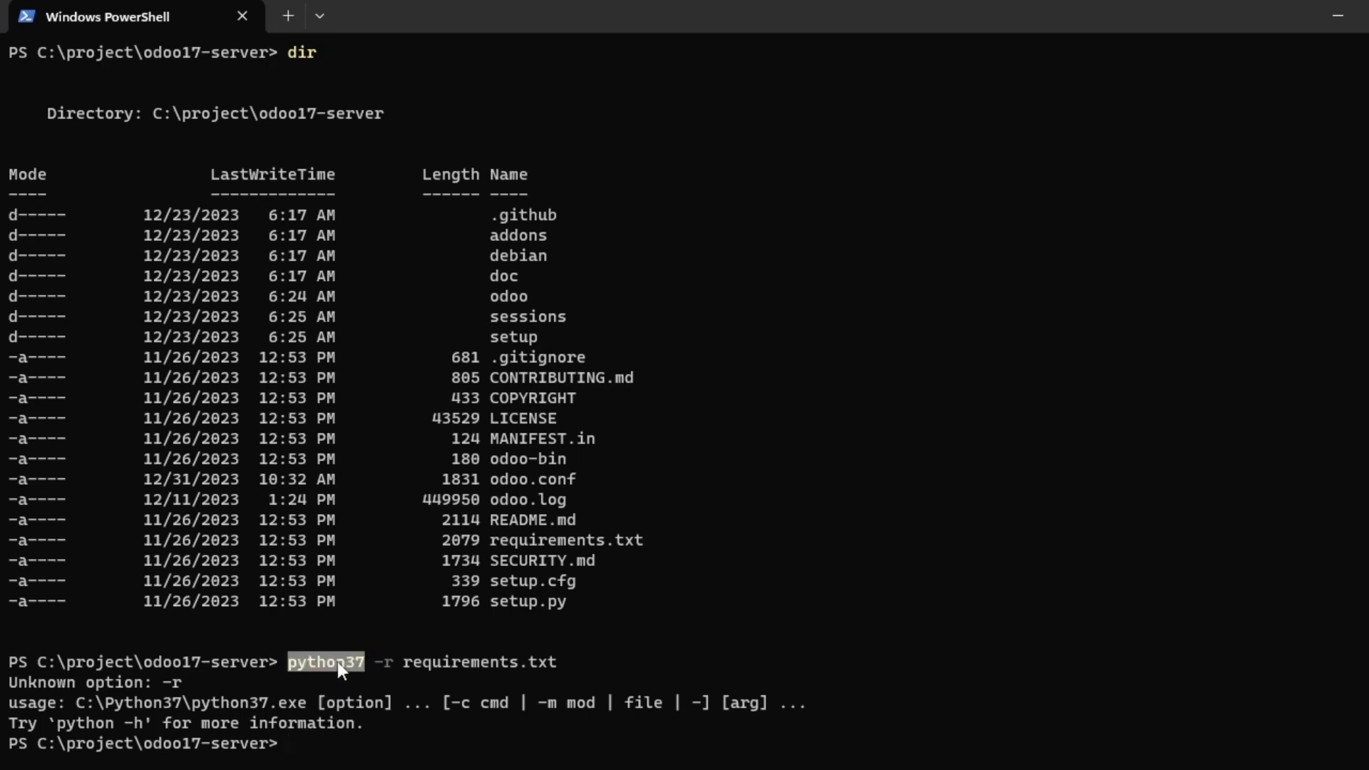
click(316, 747)
text(pip install -)
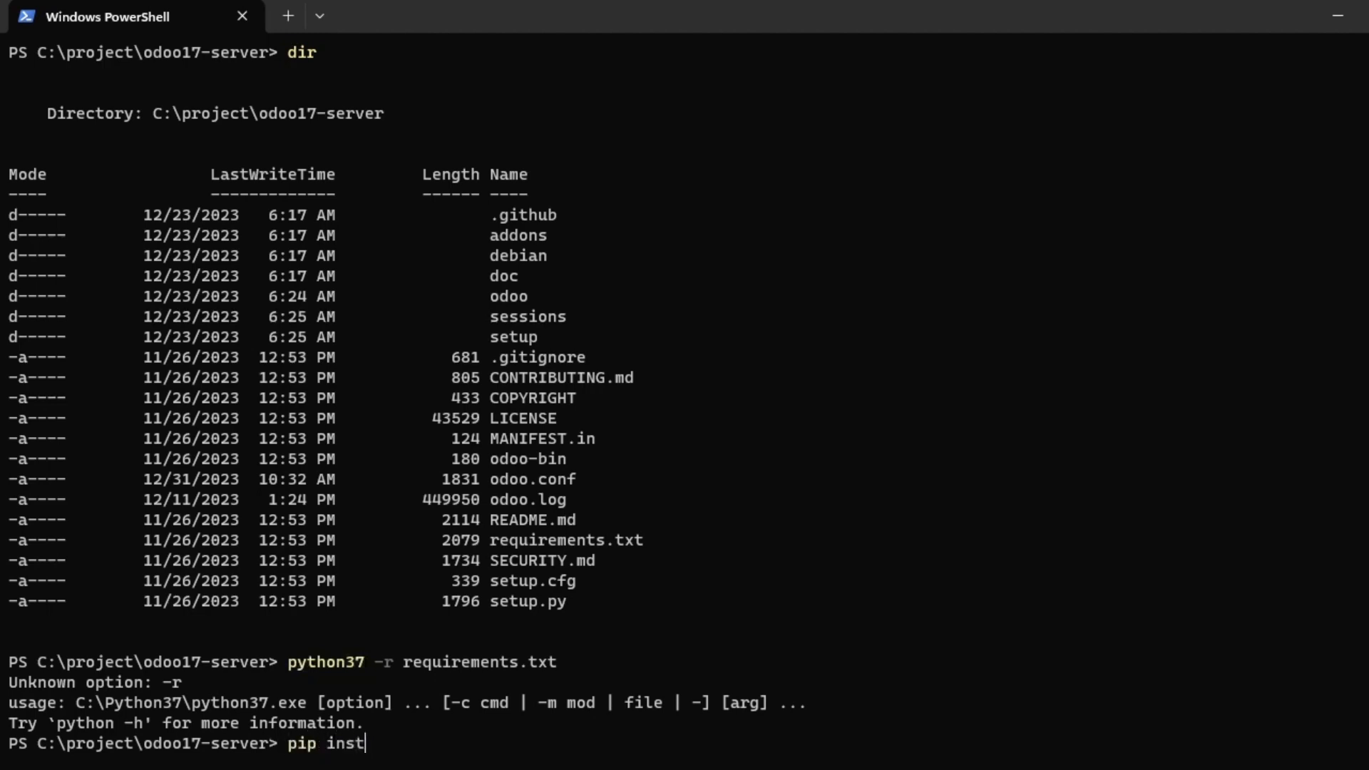
text(r rew)
key(BackSpace)
text(qui)
key(Tab)
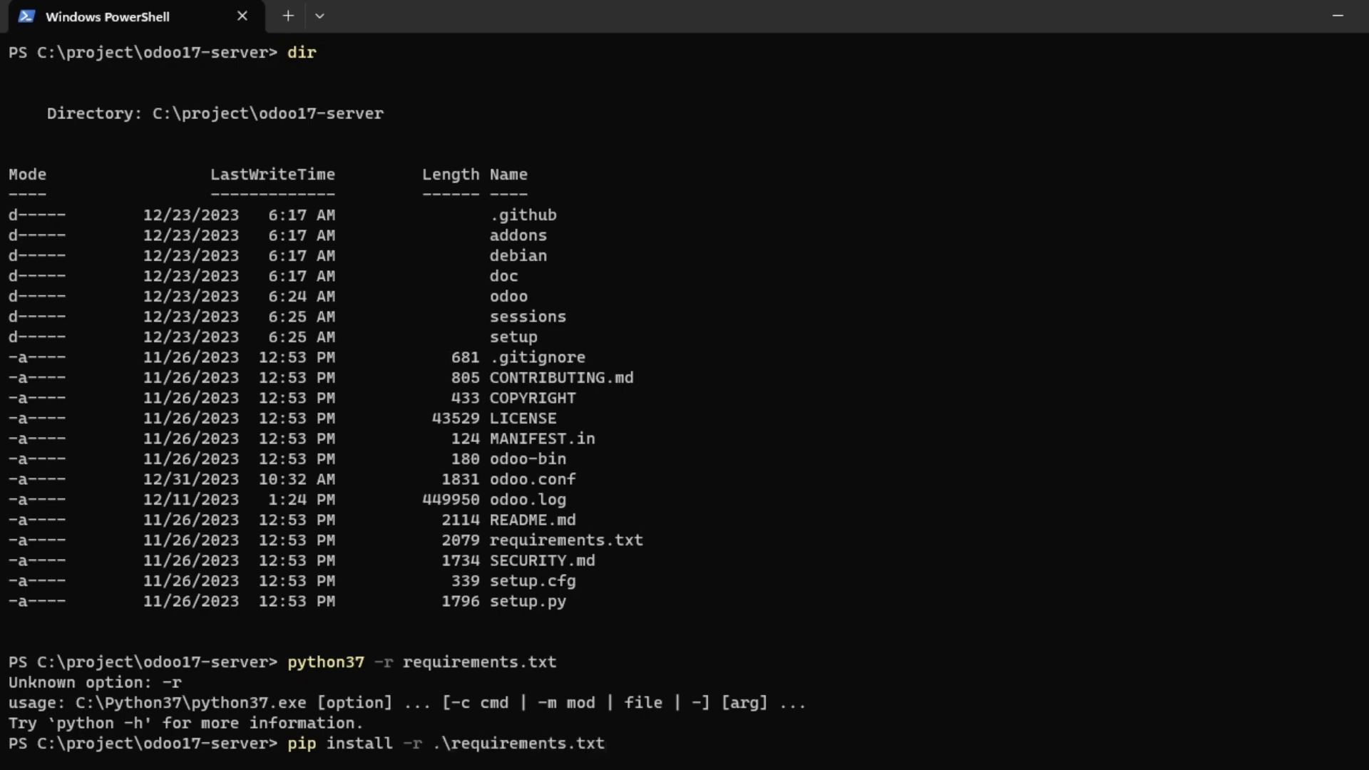
key(Left)
key(Left)
key(Left)
key(Left)
key(Left)
key(Left)
key(Left)
key(Left)
key(Left)
key(Left)
key(Left)
key(Left)
key(Left)
key(Left)
key(Left)
key(Left)
key(Left)
key(Right)
key(BackSpace)
key(BackSpace)
key(Right)
key(Right)
key(Right)
key(Right)
key(Right)
key(Right)
key(Right)
key(Right)
key(Right)
key(Right)
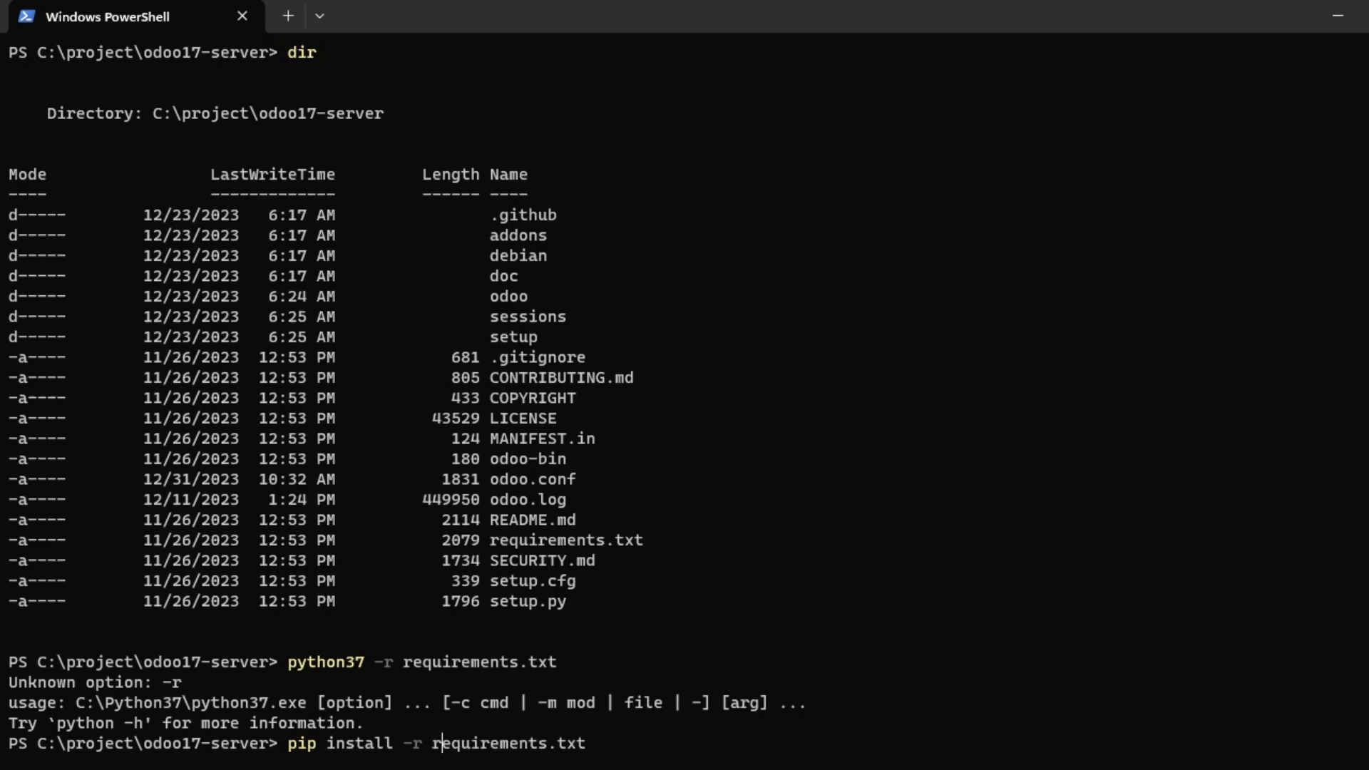
key(End)
Point out pip, install, -r and requirements in the command, then run it.
double_click(296, 745)
click(346, 746)
double_click(345, 746)
double_click(417, 744)
double_click(455, 746)
click(634, 742)
key(Return)
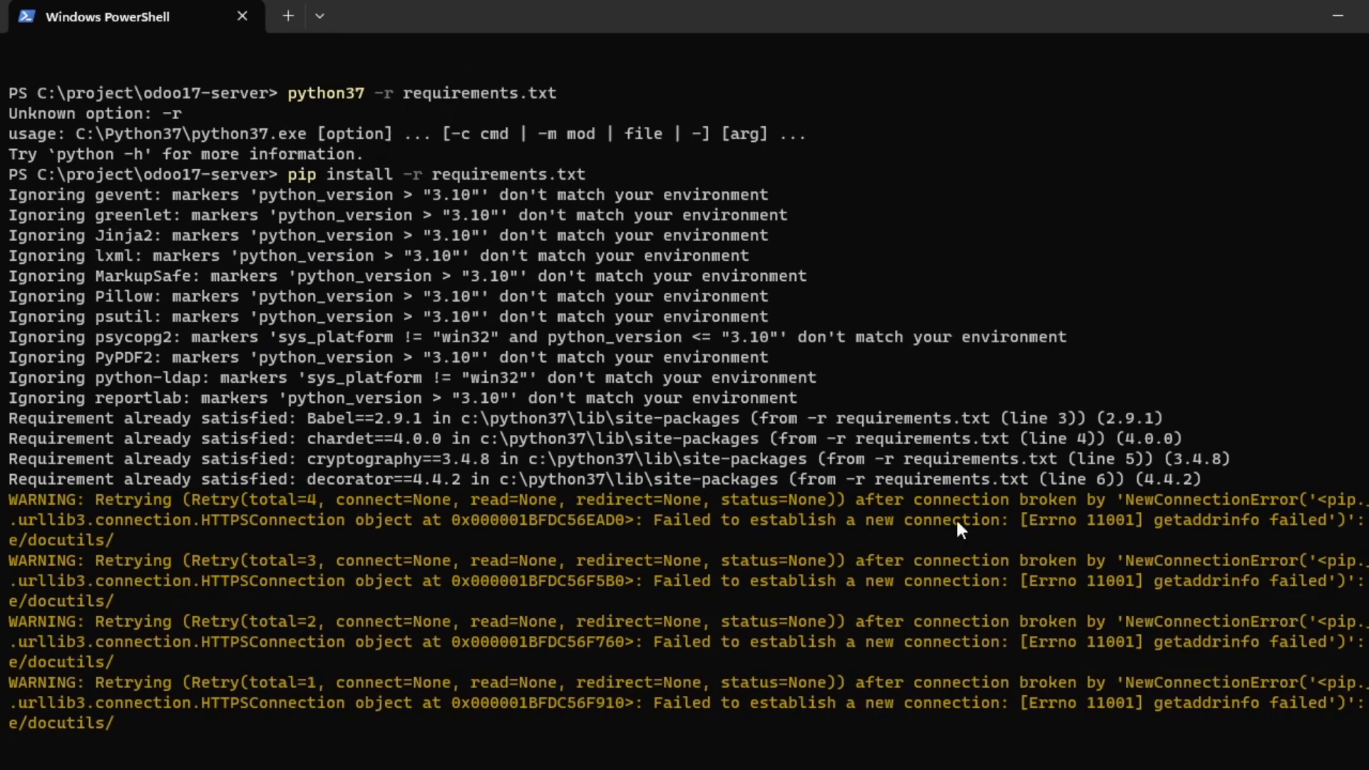
Check the Wi-Fi status and scroll through the pip install output.
scroll(468, 294, up, 3)
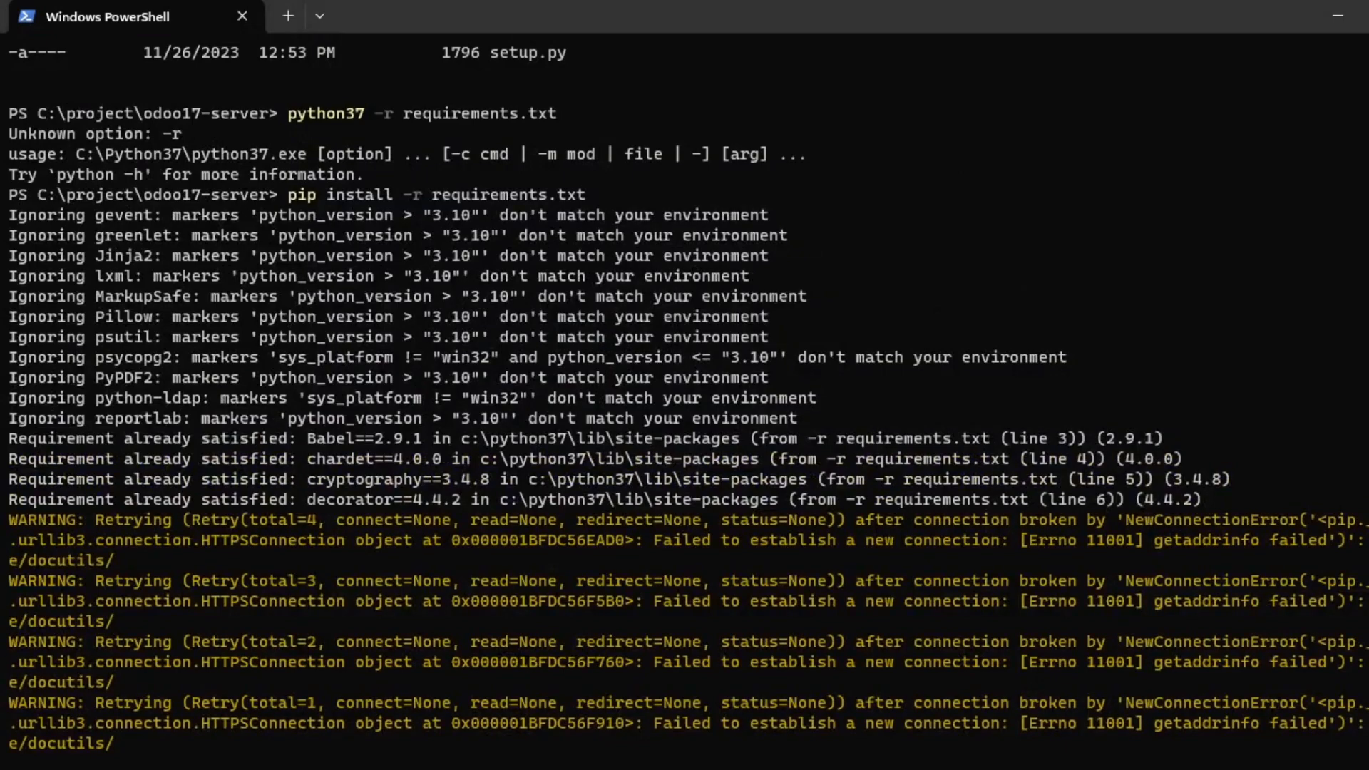
click(1259, 769)
click(1206, 206)
scroll(589, 400, down, 3)
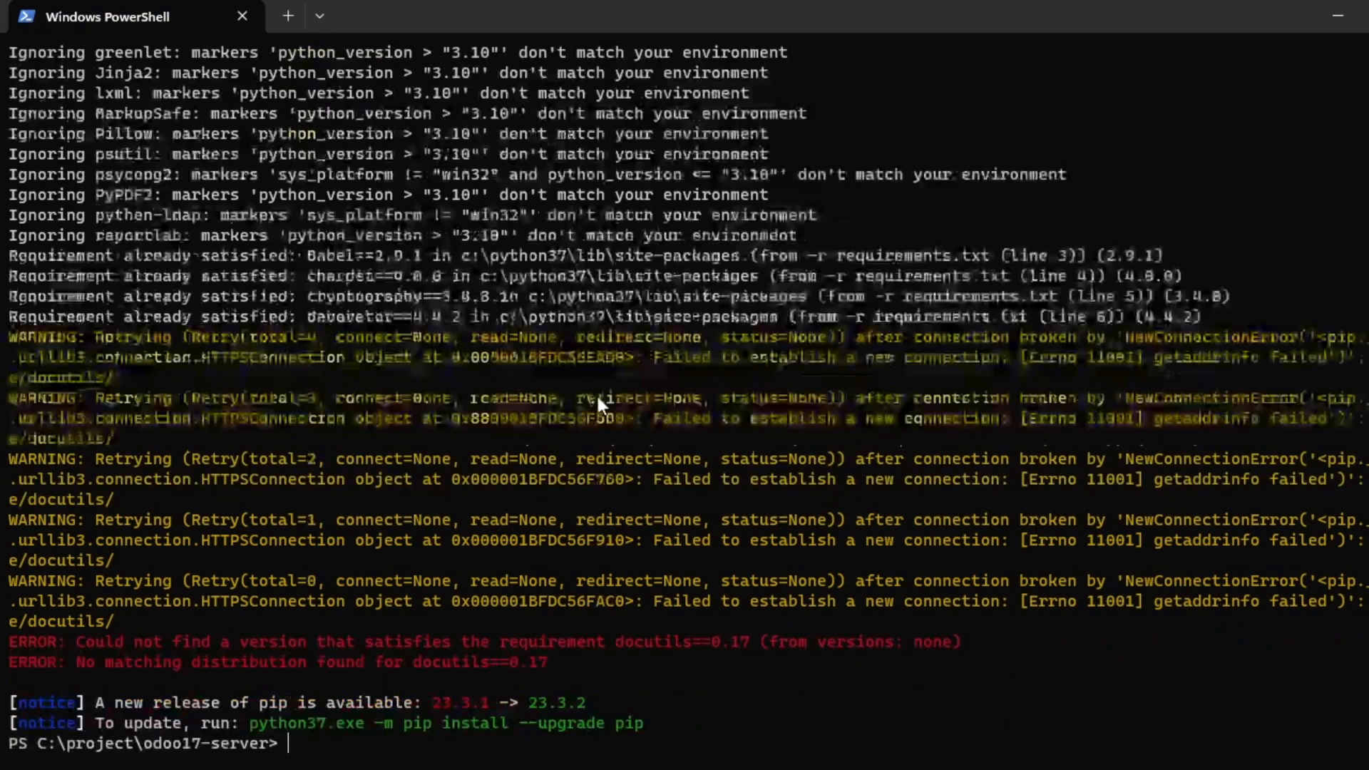
scroll(462, 465, up, 3)
scroll(462, 465, down, 3)
scroll(206, 371, up, 1)
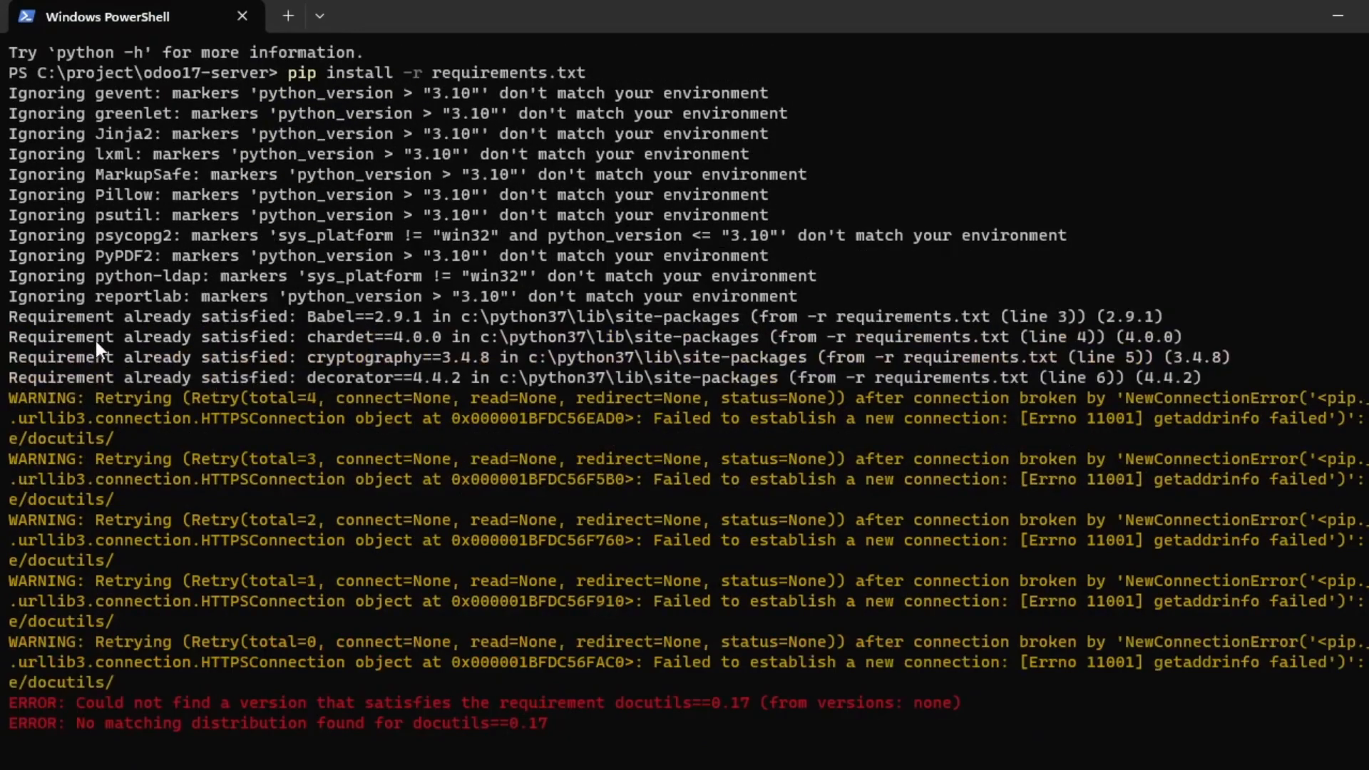
Point out the 'Requirement already satisfied' lines for Babel and cryptography.
double_click(19, 314)
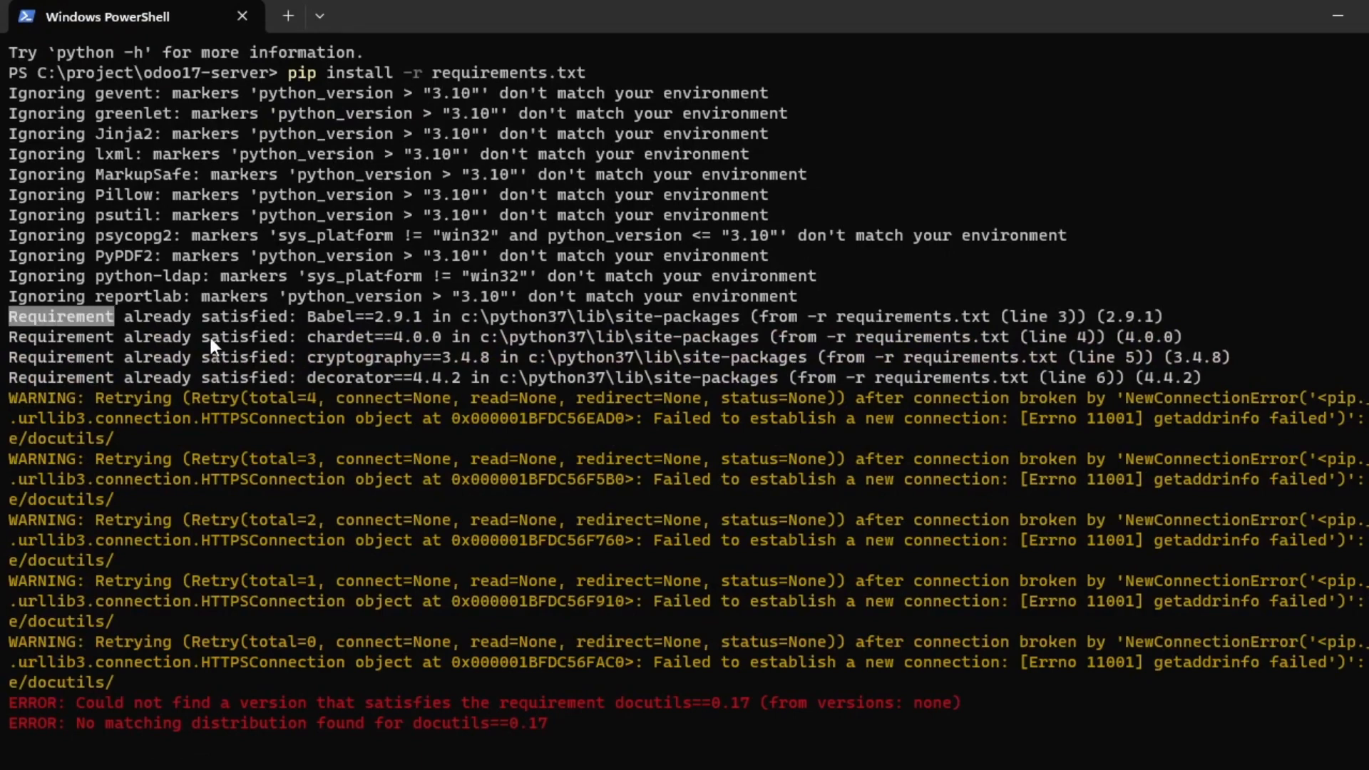
click(354, 345)
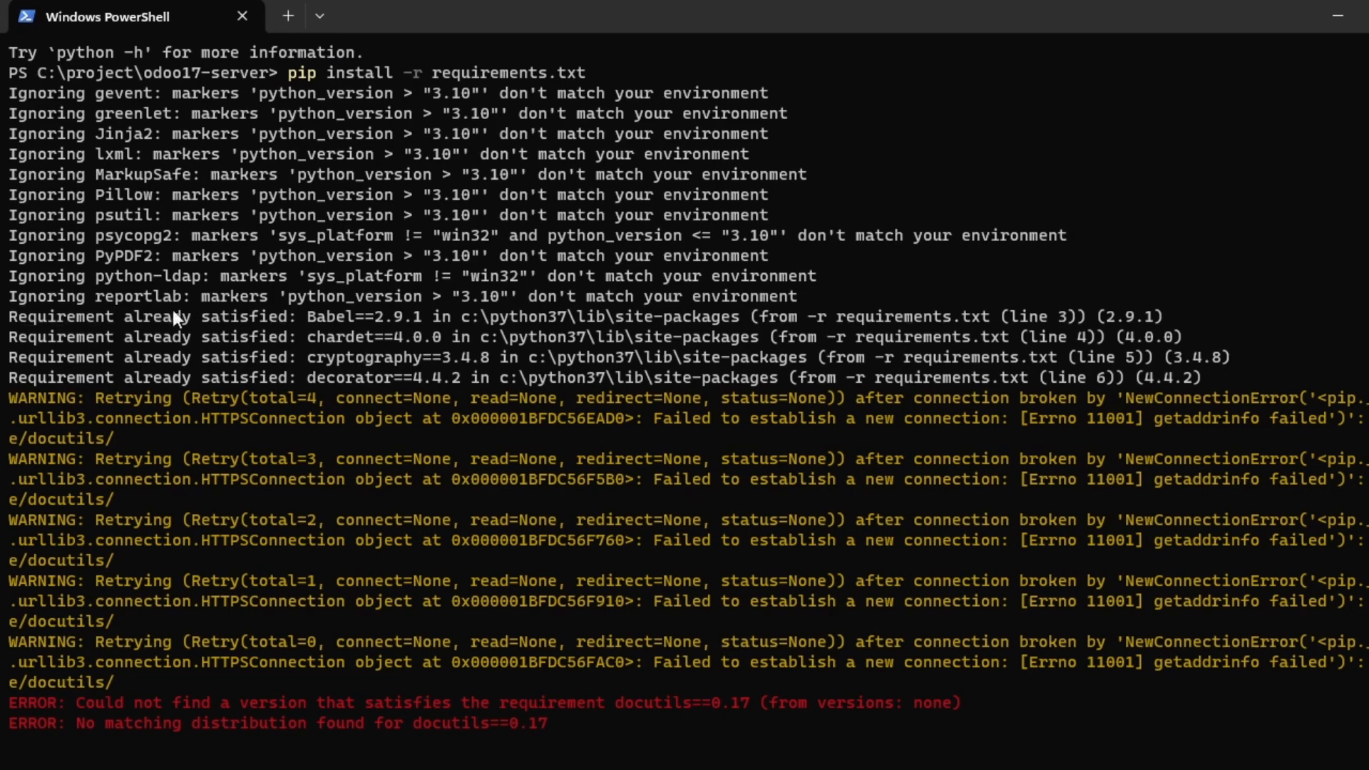
double_click(92, 323)
click(164, 324)
double_click(241, 317)
click(339, 313)
triple_click(343, 324)
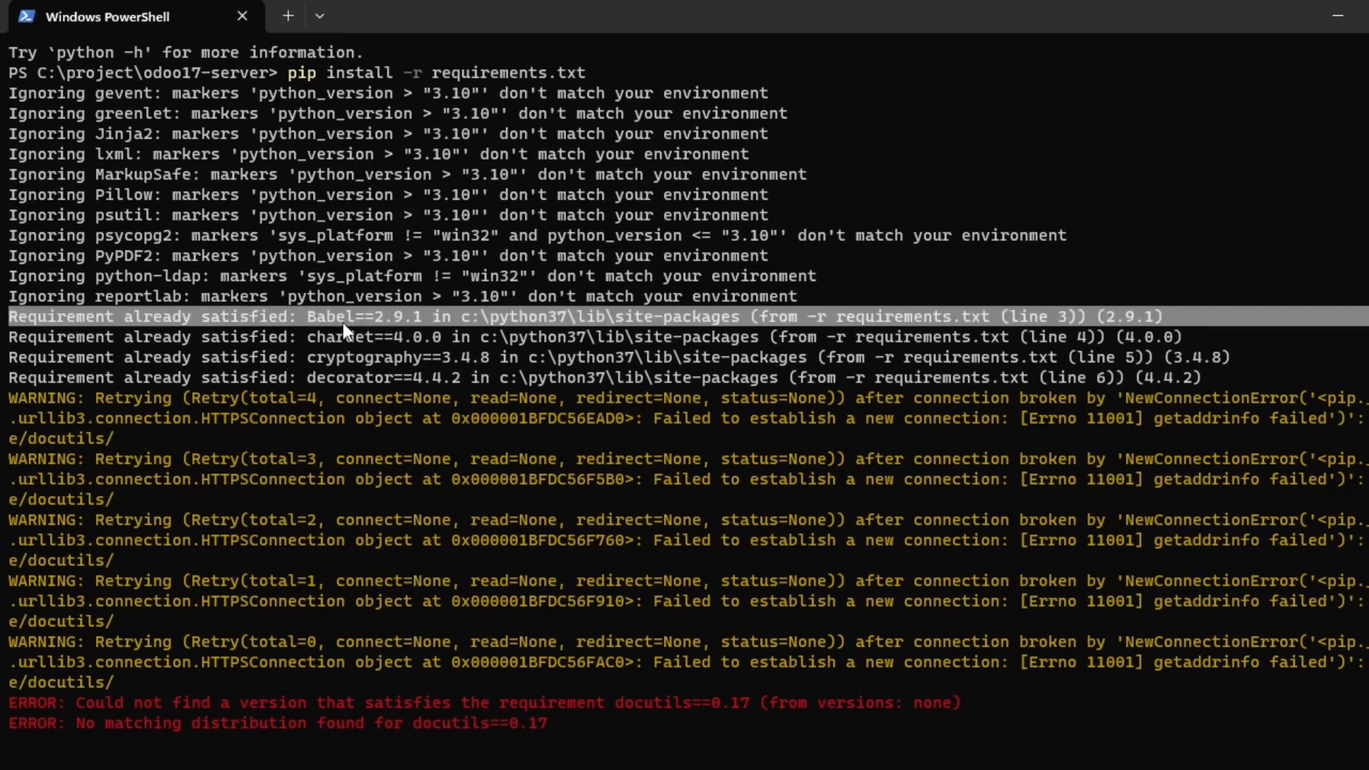
click(344, 323)
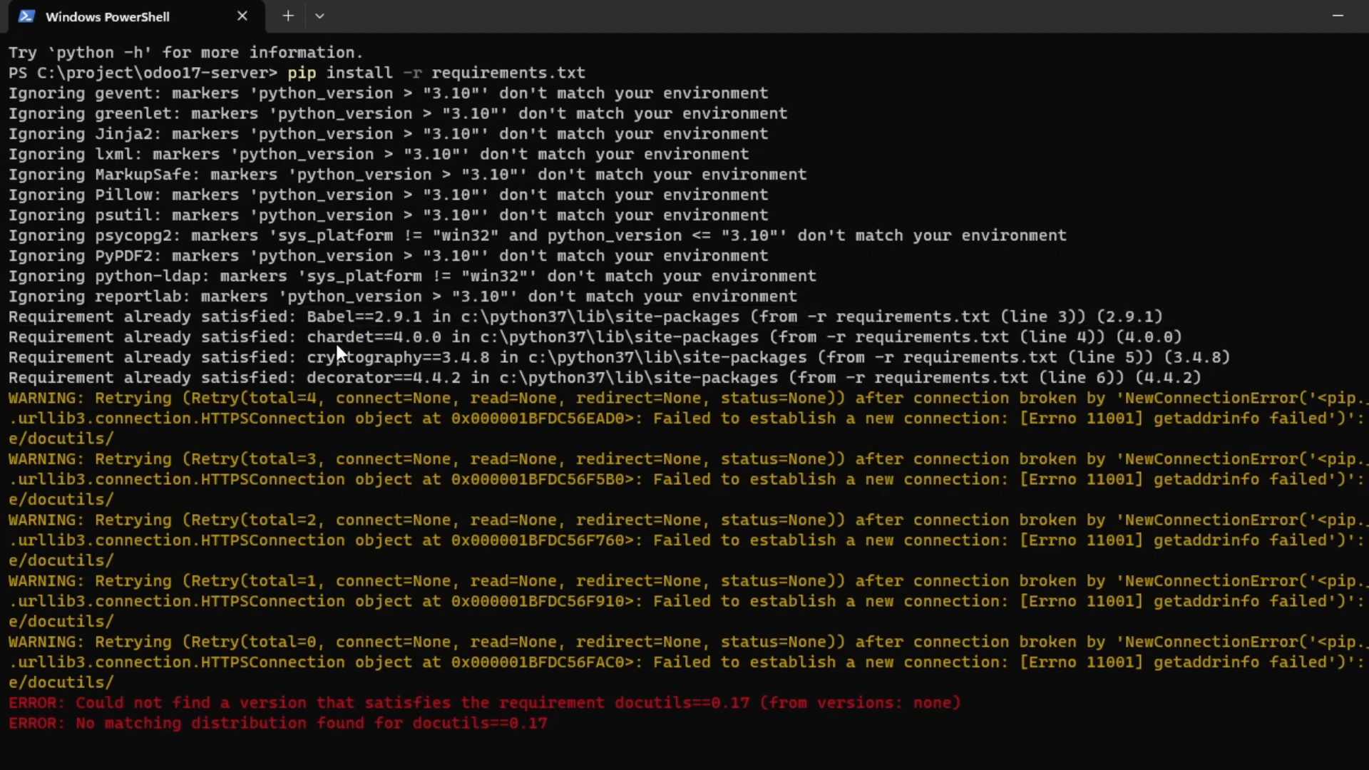
double_click(323, 356)
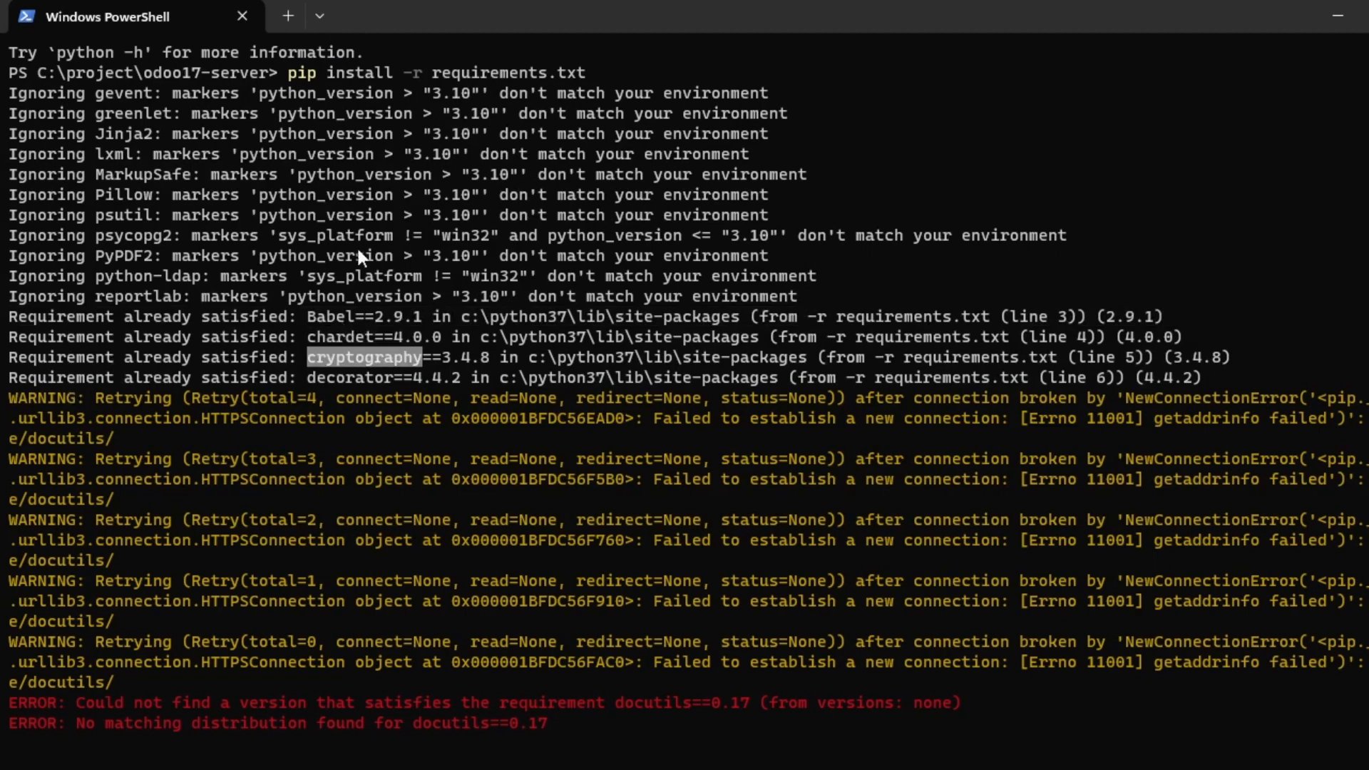
Recheck the Wi-Fi status and review the docutils==0.17 installation error.
key(super+a)
click(687, 578)
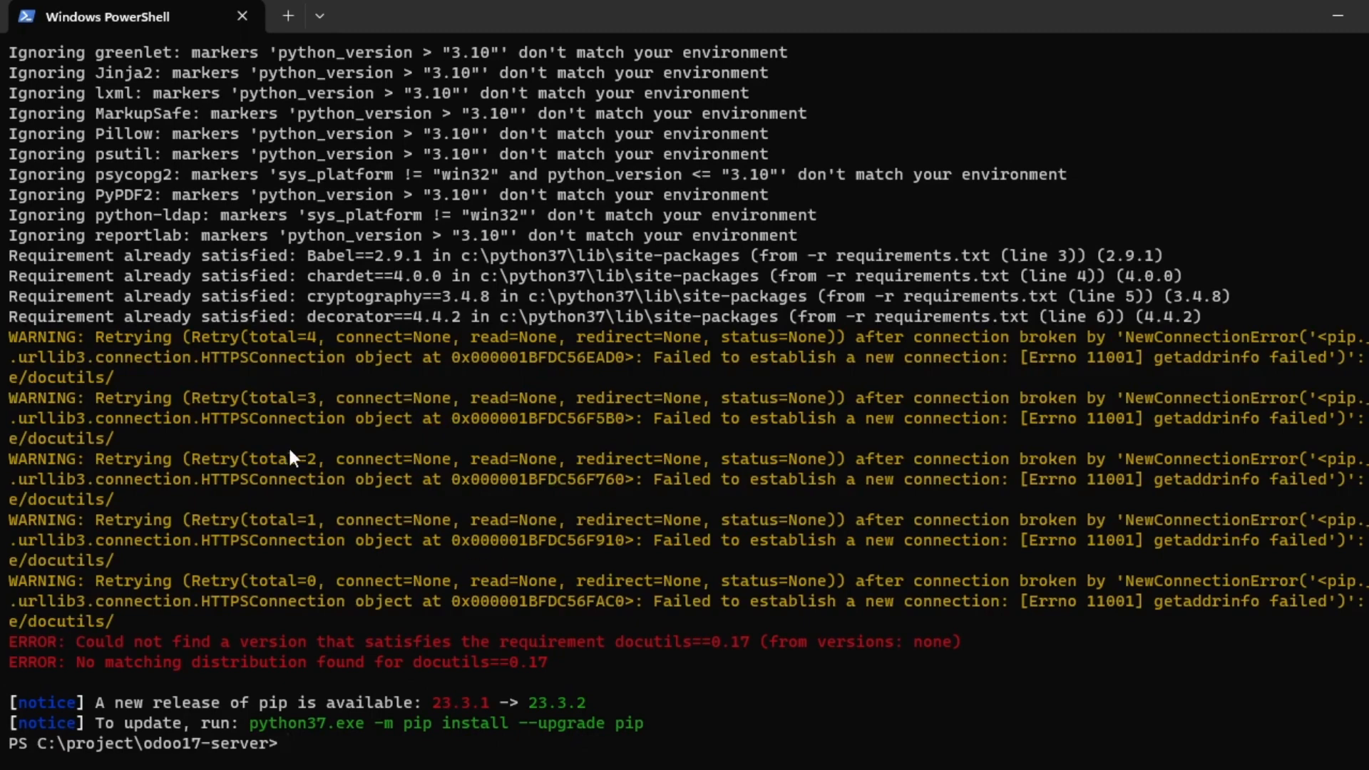
scroll(465, 331, up, 3)
scroll(362, 575, down, 3)
key(alt+Tab)
key(alt+Tab)
key(alt+Tab)
key(alt+Tab)
In the Notepad notes, mark the LIBRARY PYTHON >> REQUIRENTMENT line and the Telegram handle.
click(582, 411)
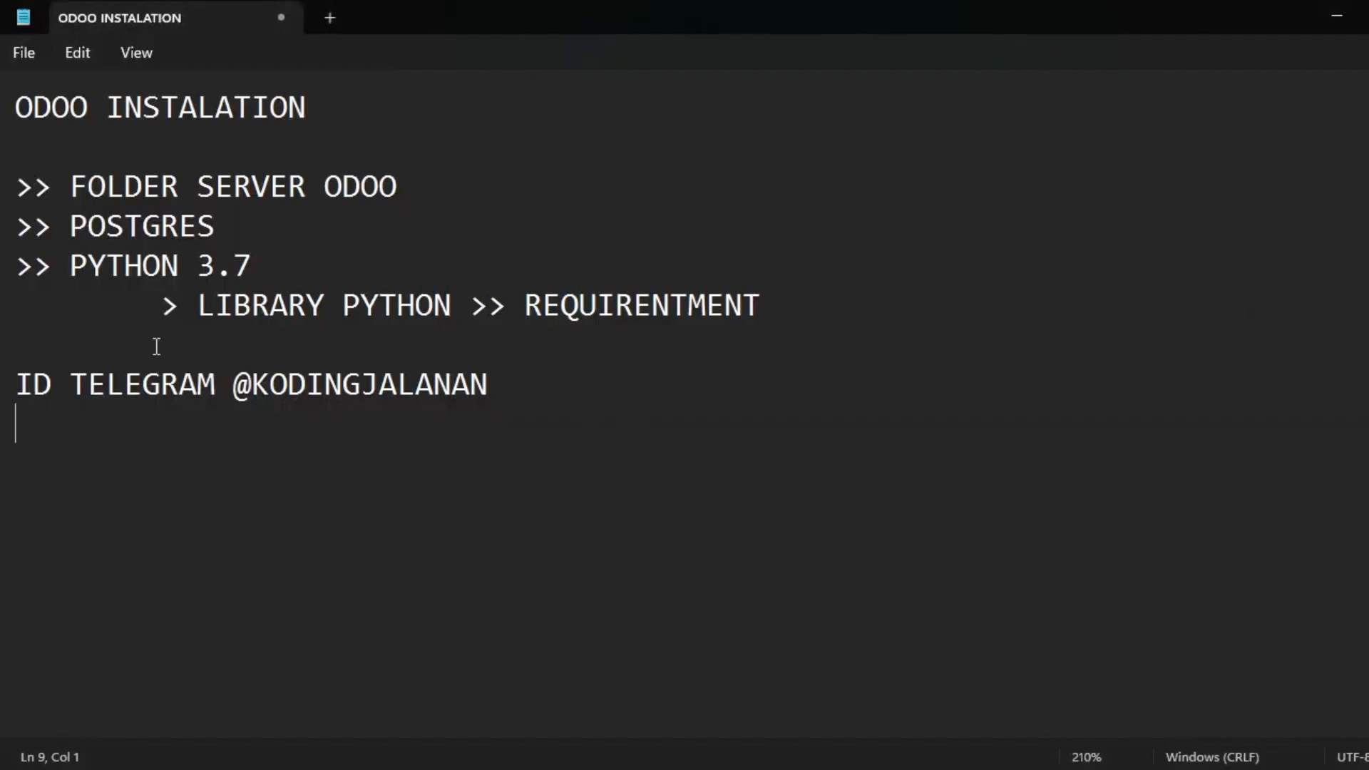
drag(167, 305, 803, 298)
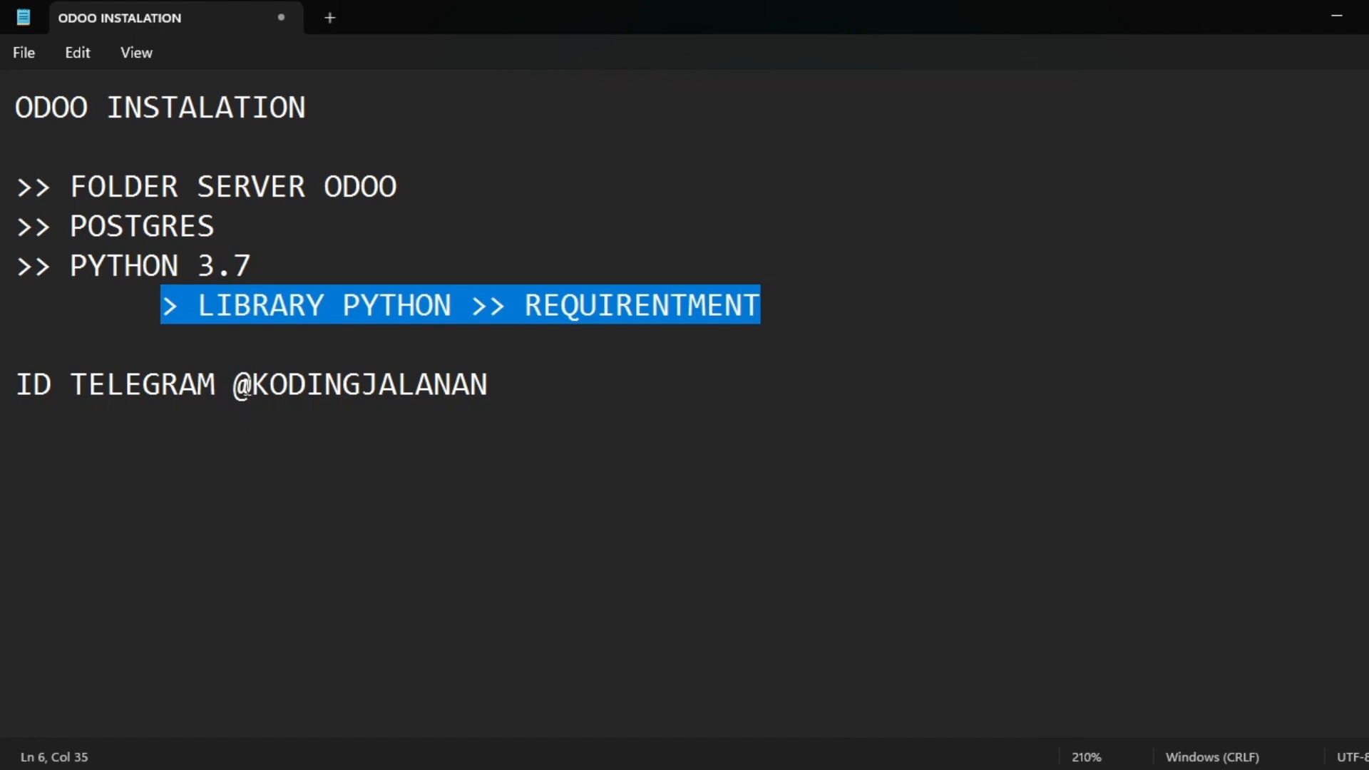
drag(234, 385, 492, 378)
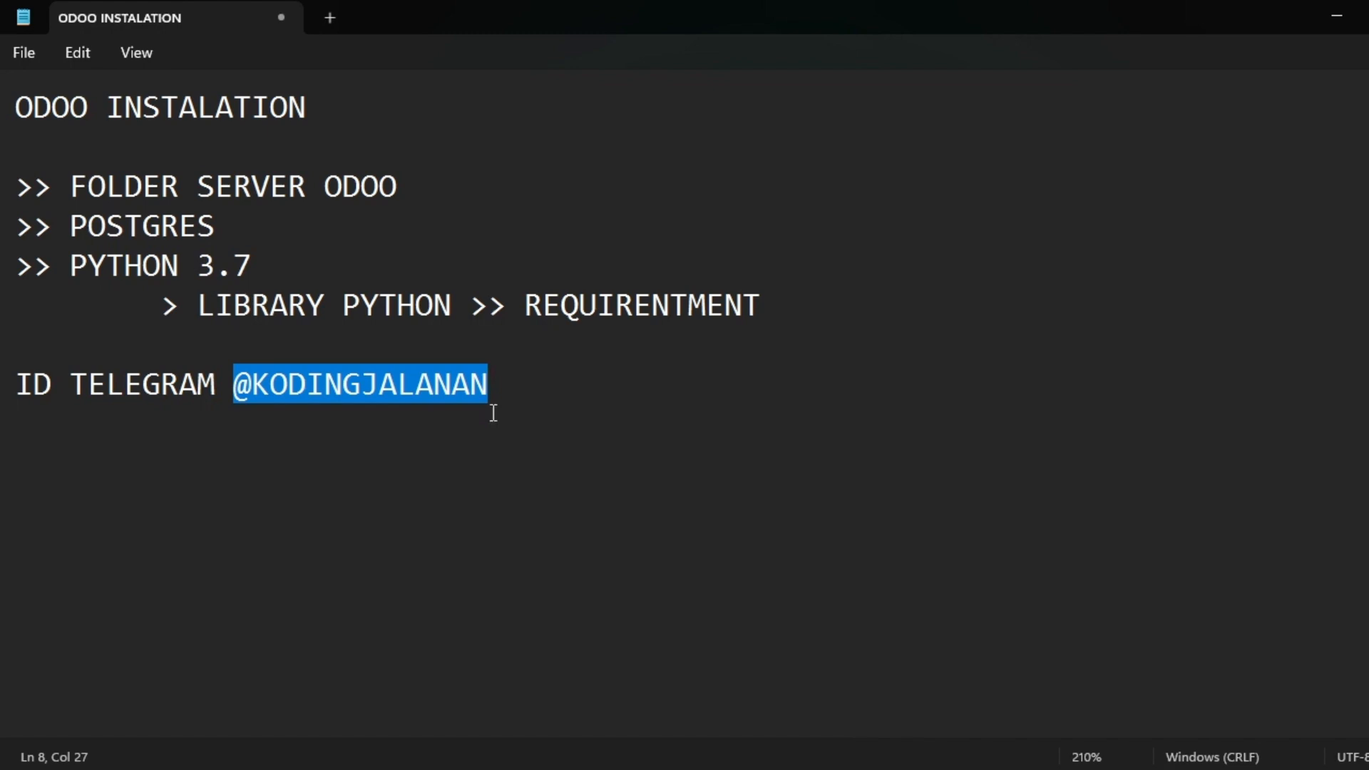
click(492, 416)
click(510, 383)
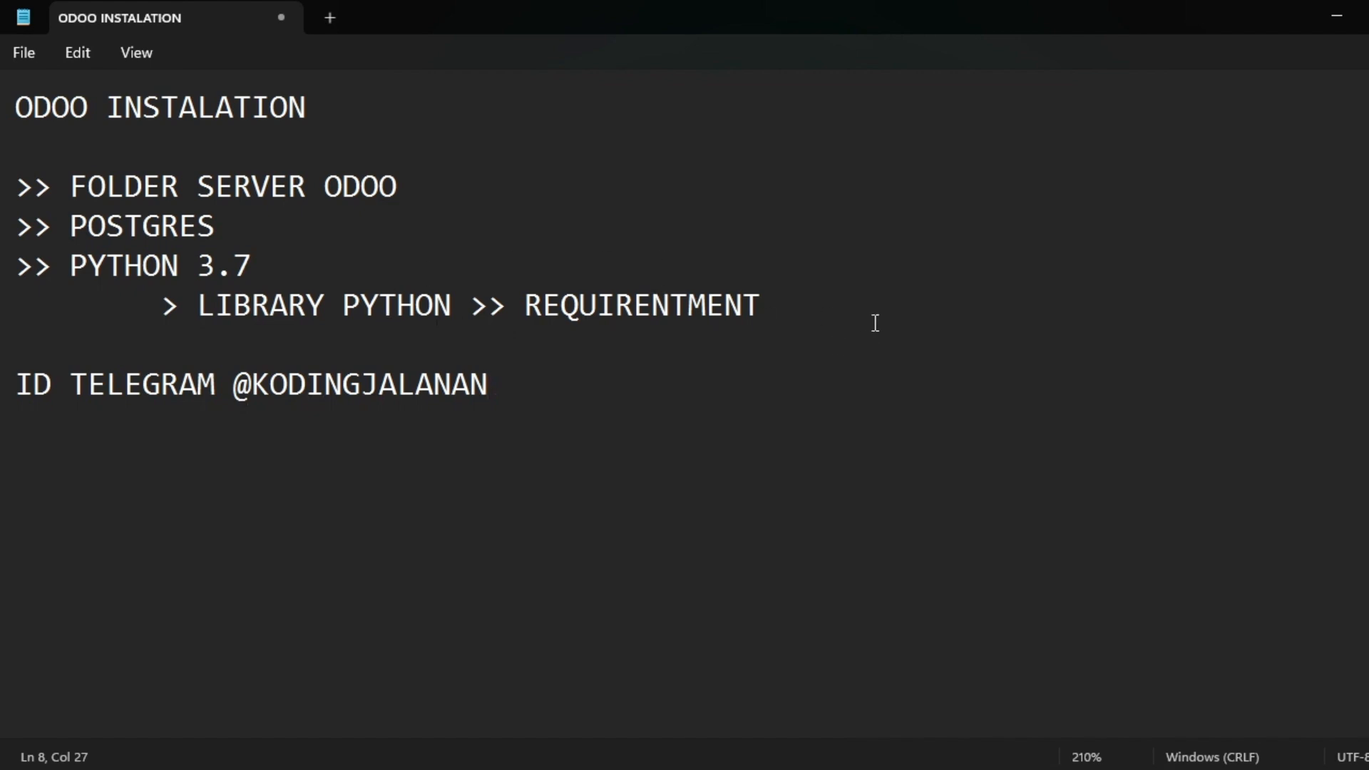
key(alt+Tab)
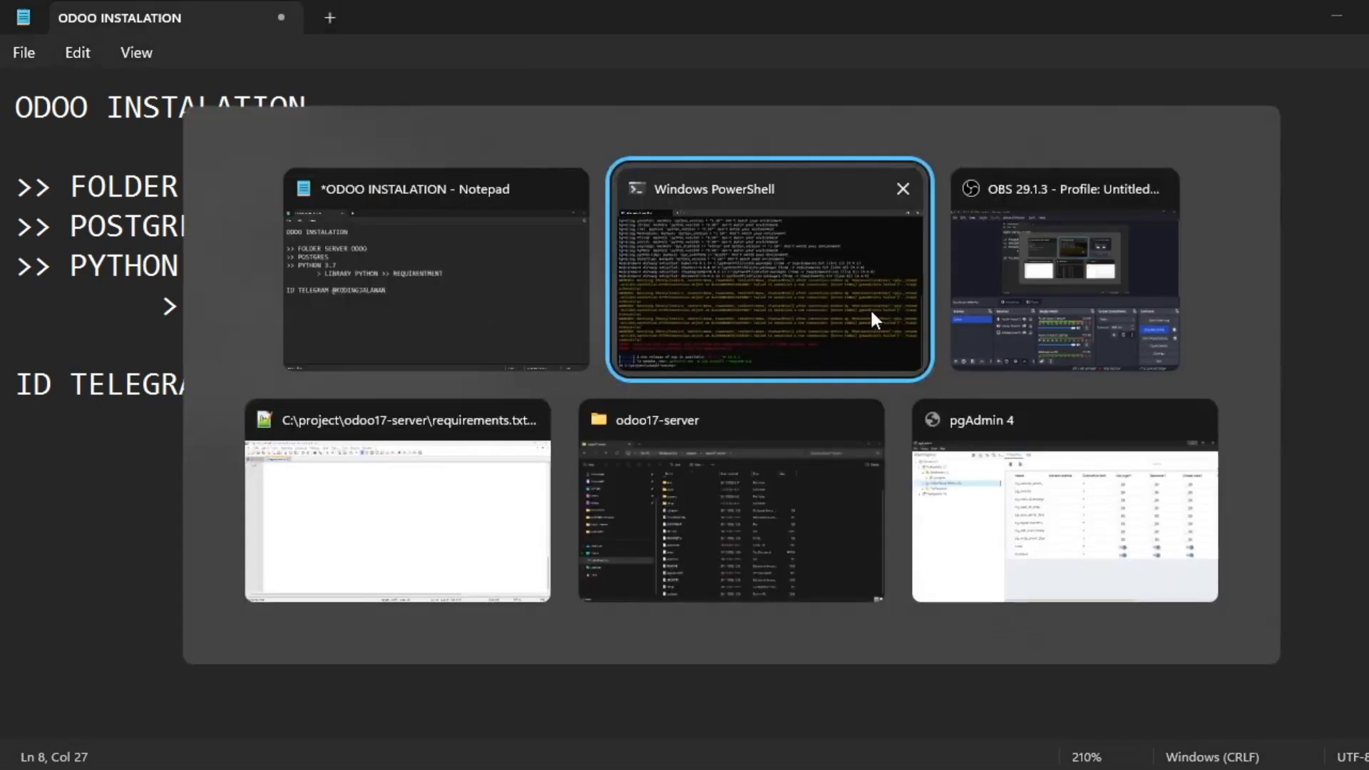
Clear the PowerShell output, then recall and edit the earlier odoo-bin start command.
click(872, 312)
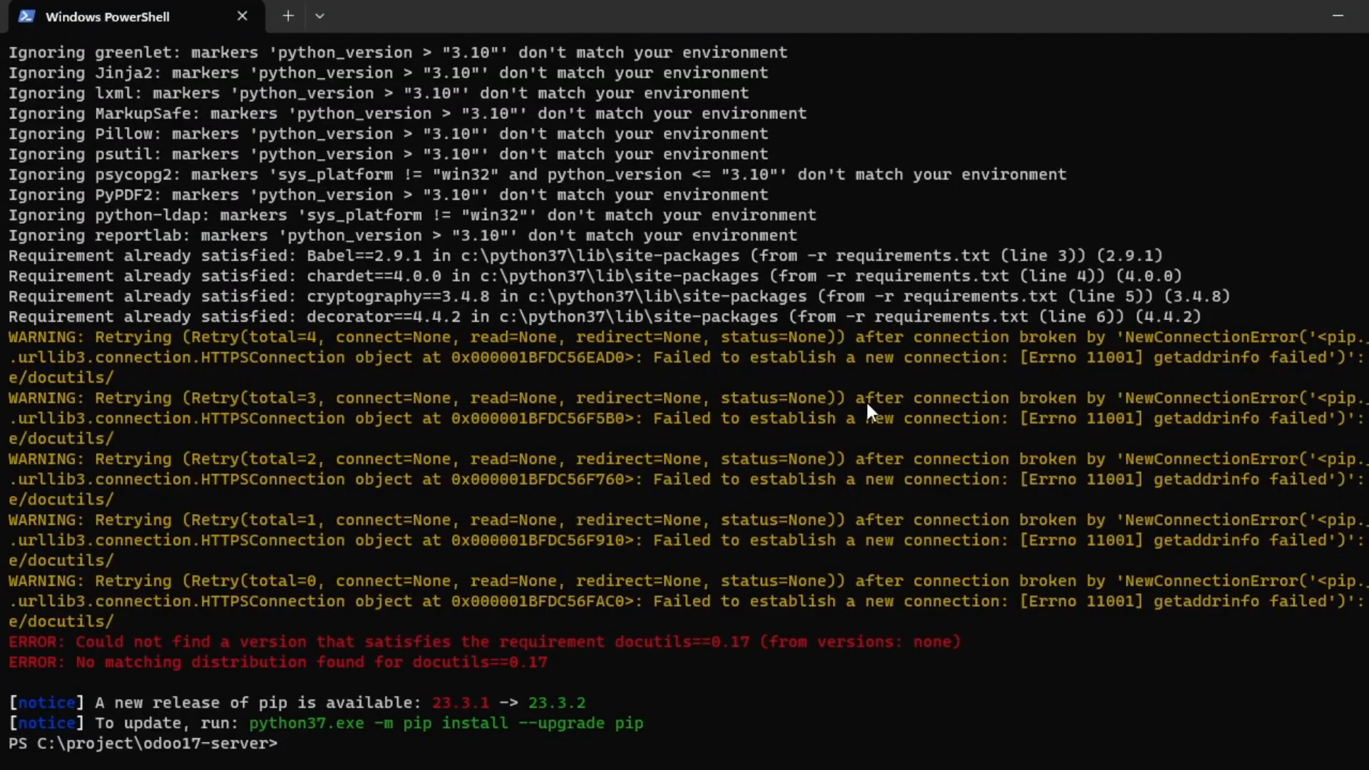
text(clear)
key(Return)
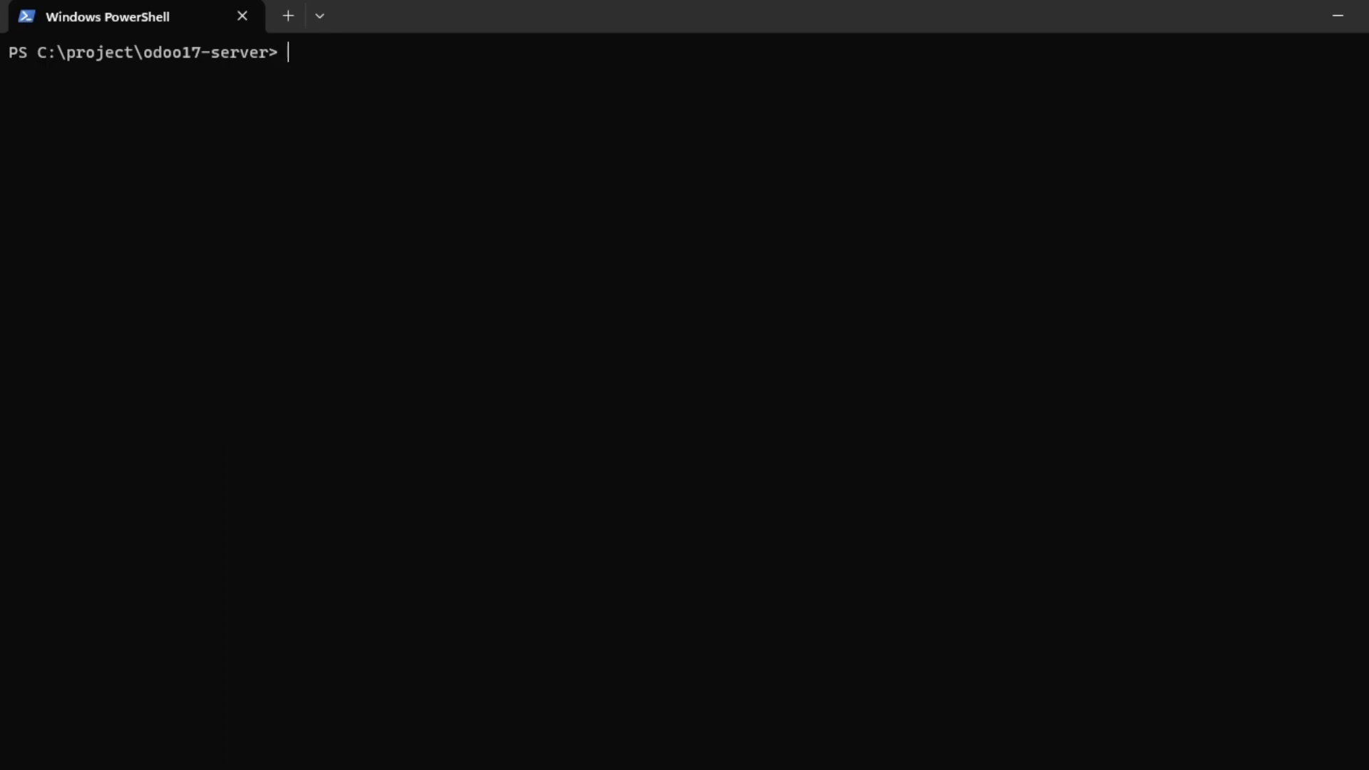
text(python37 -r requirements.txt)
key(Up)
key(Up)
key(Up)
key(Up)
key(Up)
key(Left)
key(Left)
key(Left)
key(Left)
key(Left)
key(Left)
key(Left)
key(Left)
key(Left)
key(Left)
key(Left)
key(Left)
key(Left)
key(Left)
key(Left)
key(Left)
key(Left)
key(Left)
key(Left)
key(Left)
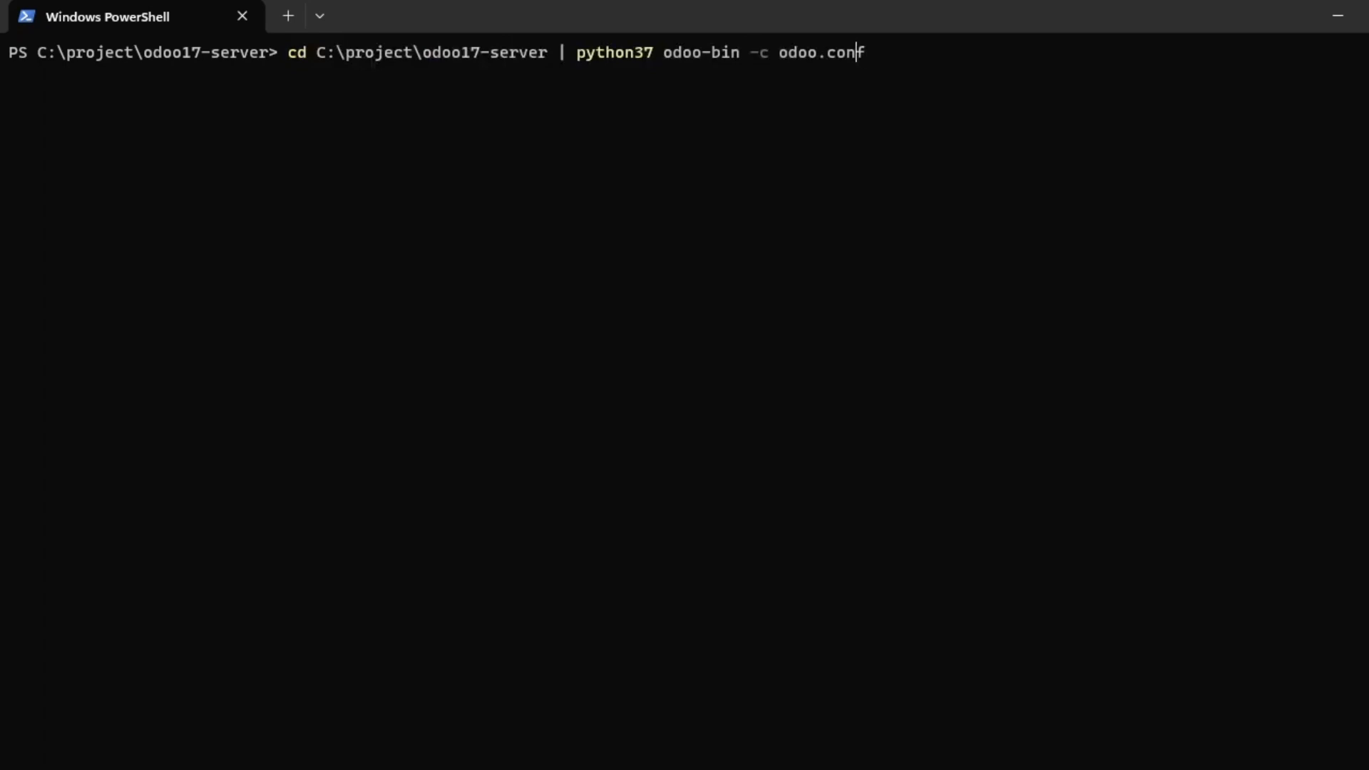
key(Left)
key(Left)
key(Left)
key(Left)
key(Left)
key(Left)
key(Left)
key(Left)
key(Left)
key(Left)
key(BackSpace)
key(BackSpace)
key(BackSpace)
key(BackSpace)
key(BackSpace)
key(BackSpace)
key(BackSpace)
key(BackSpace)
key(BackSpace)
key(BackSpace)
key(BackSpace)
key(BackSpace)
key(BackSpace)
key(BackSpace)
key(BackSpace)
key(BackSpace)
key(BackSpace)
key(BackSpace)
key(BackSpace)
key(BackSpace)
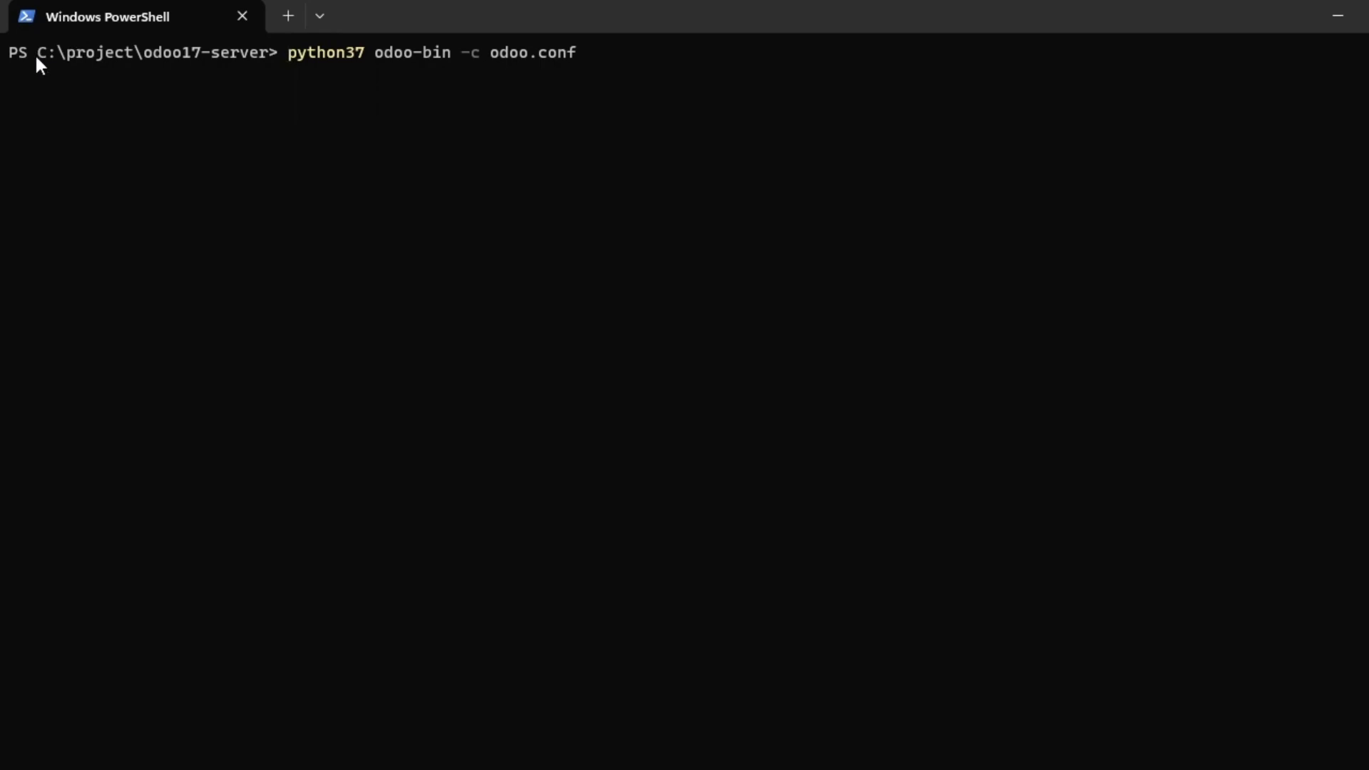
Point out project, server and python37 on the line, erase the command, and close PowerShell.
double_click(104, 54)
click(207, 55)
double_click(223, 55)
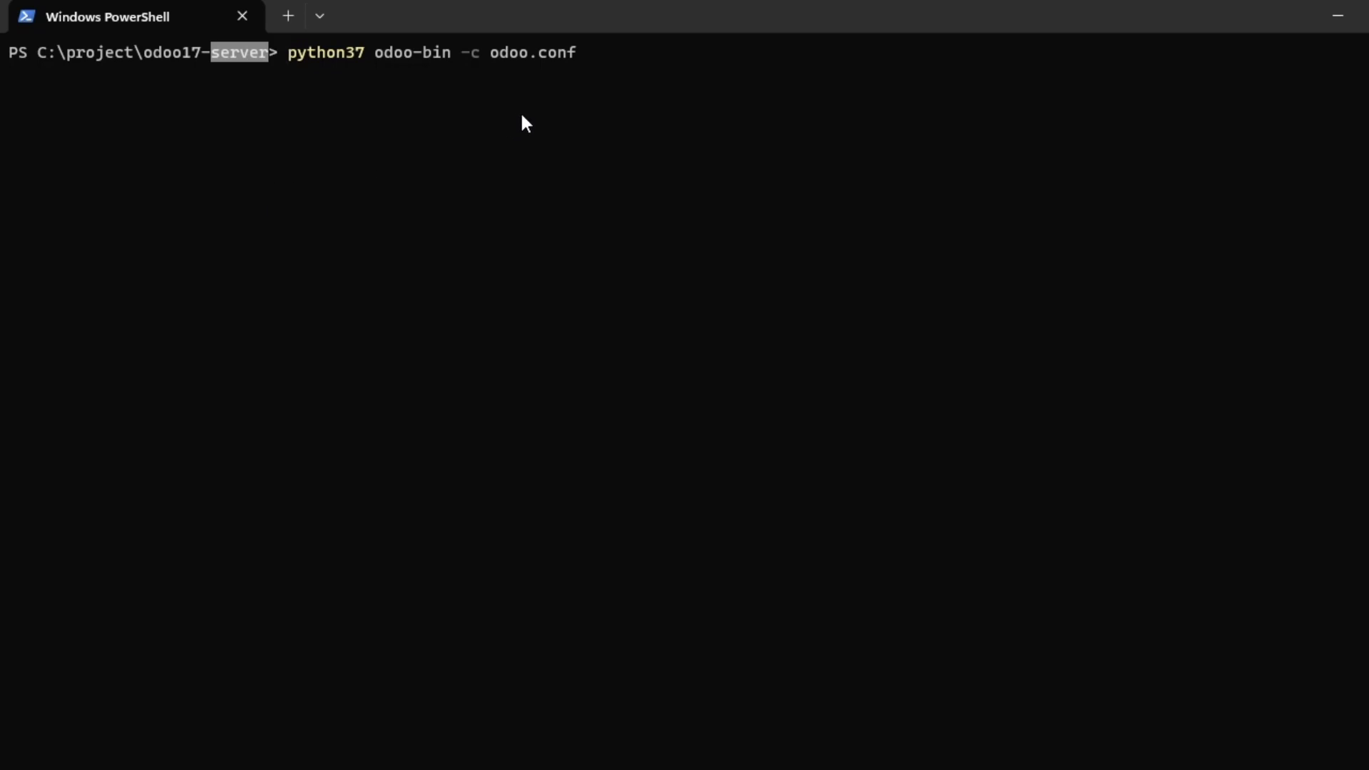
click(416, 82)
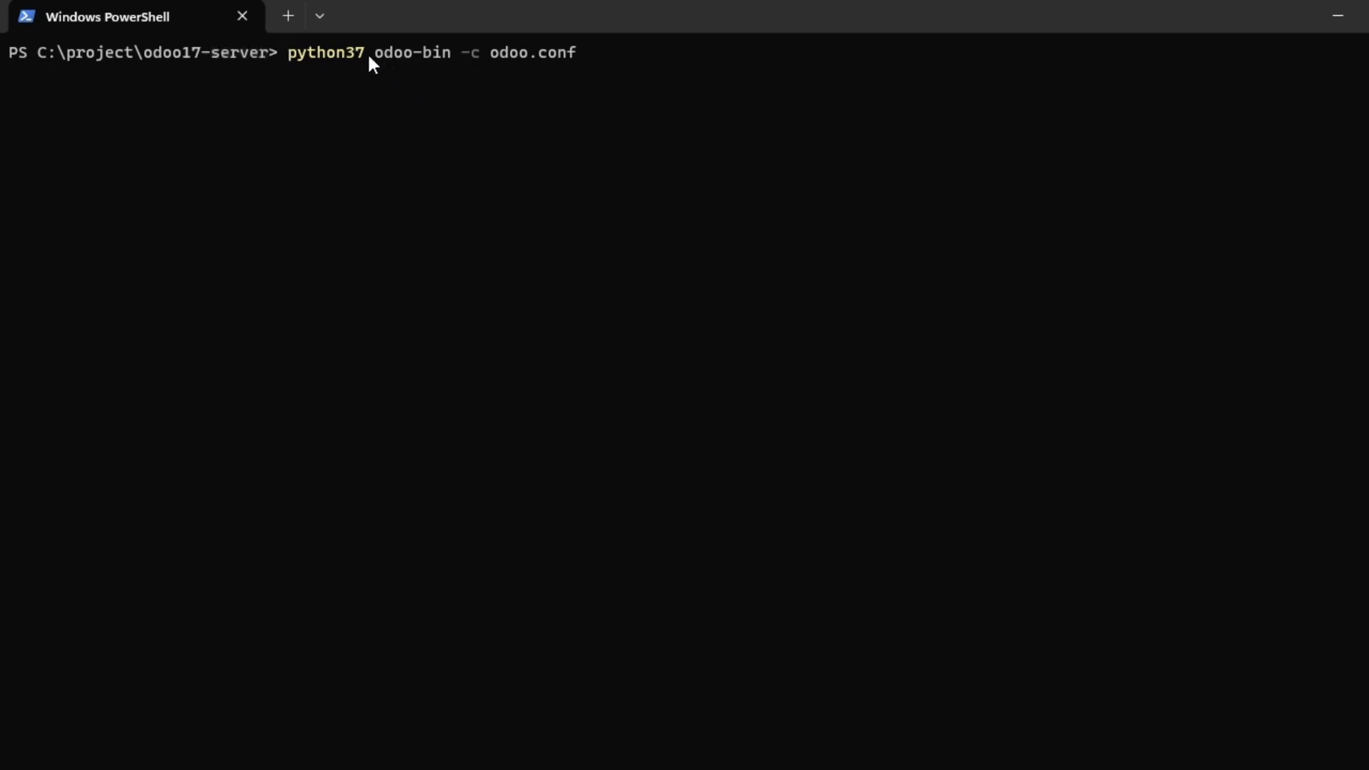
drag(301, 57, 370, 53)
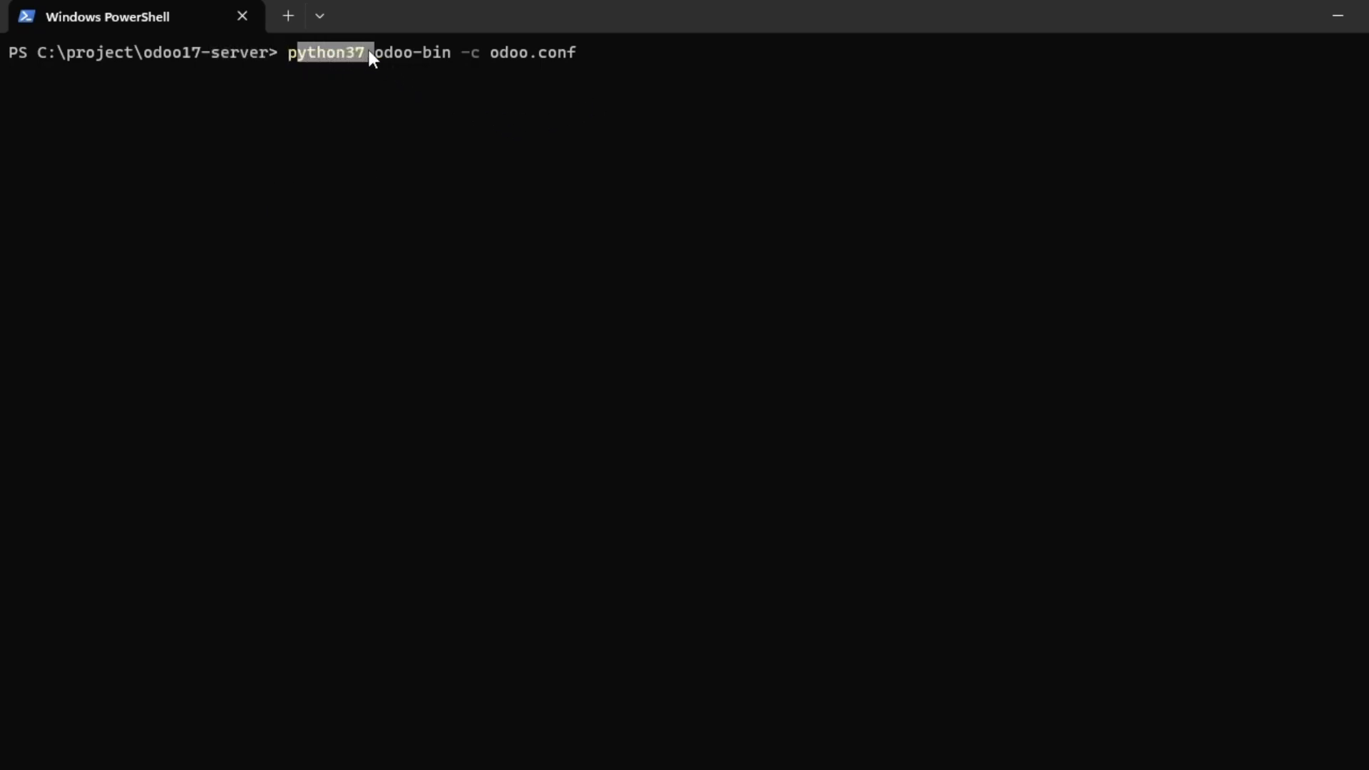
key(ctrl+c)
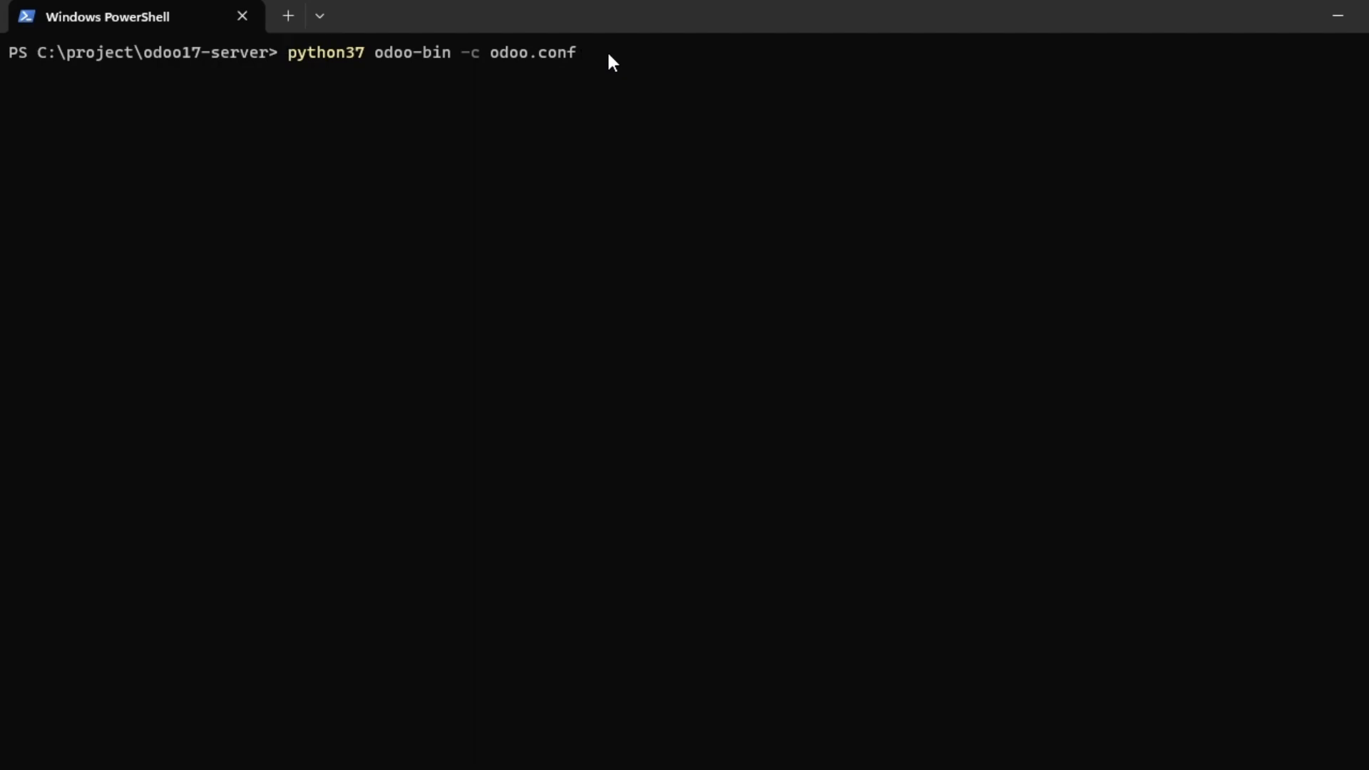
key(Right)
key(Right)
key(Right)
key(Right)
key(Right)
key(ctrl+Right)
key(ctrl+Right)
key(ctrl+Right)
key(BackSpace)
key(BackSpace)
key(BackSpace)
key(BackSpace)
key(BackSpace)
key(BackSpace)
key(BackSpace)
key(BackSpace)
key(BackSpace)
key(BackSpace)
key(BackSpace)
key(BackSpace)
key(BackSpace)
key(BackSpace)
key(BackSpace)
key(BackSpace)
key(BackSpace)
key(BackSpace)
key(BackSpace)
key(BackSpace)
key(BackSpace)
key(BackSpace)
key(BackSpace)
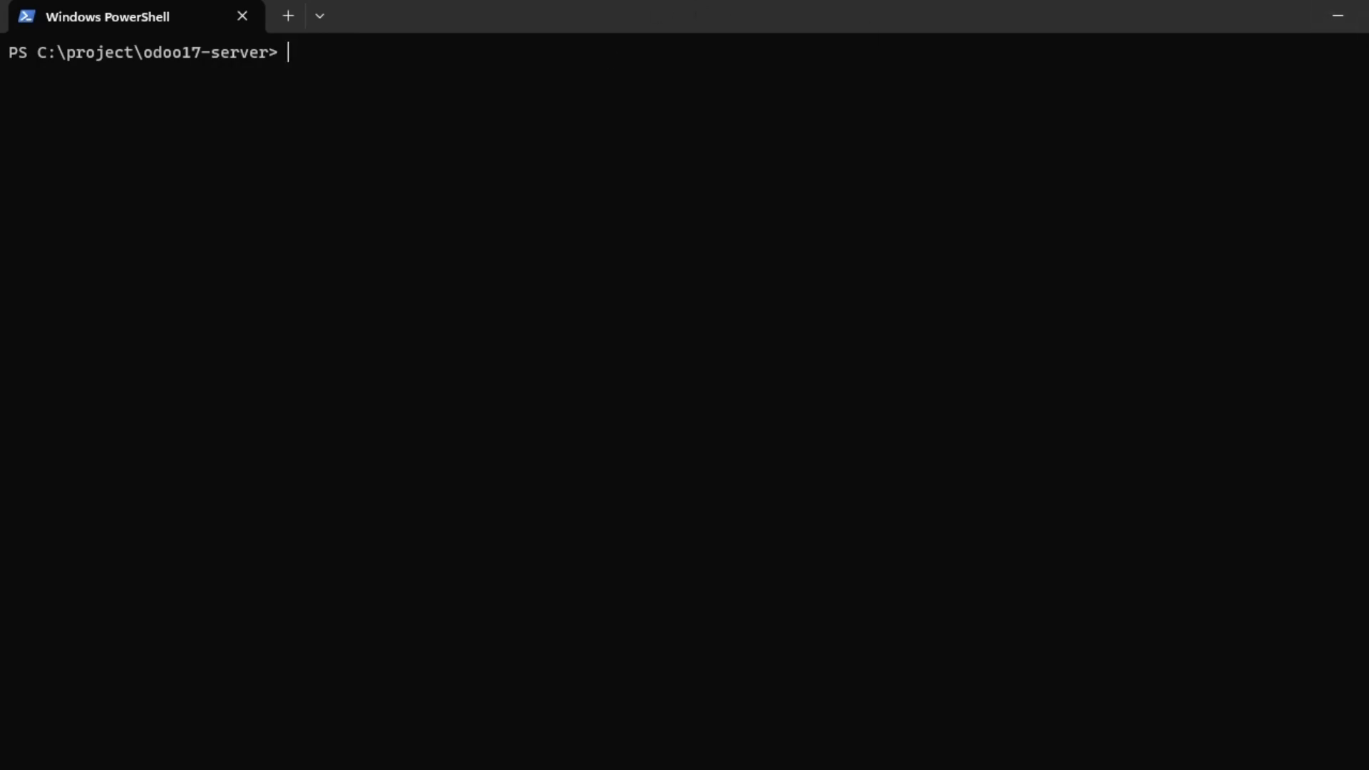
click(1338, 16)
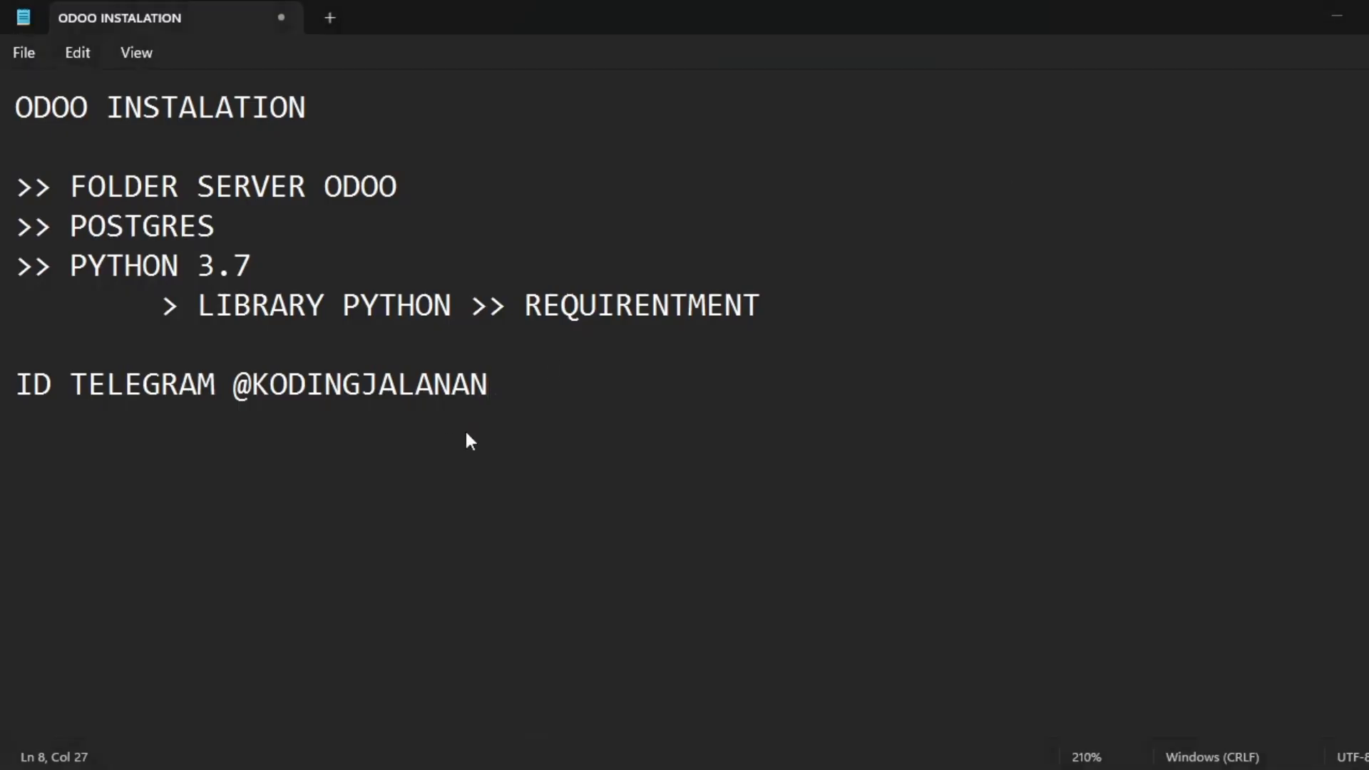
Launch a new full-screen Windows PowerShell and point out the user folder in its prompt.
key(super)
text(power)
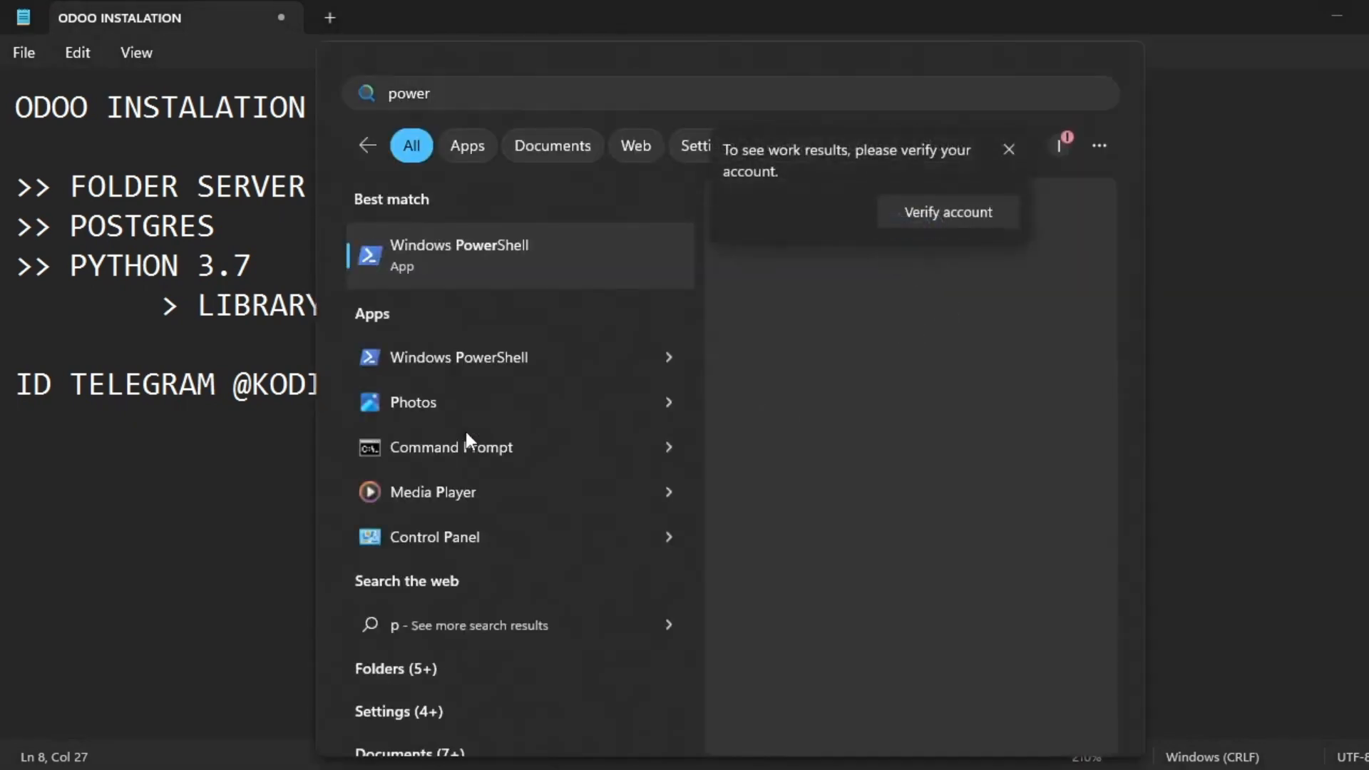
key(Escape)
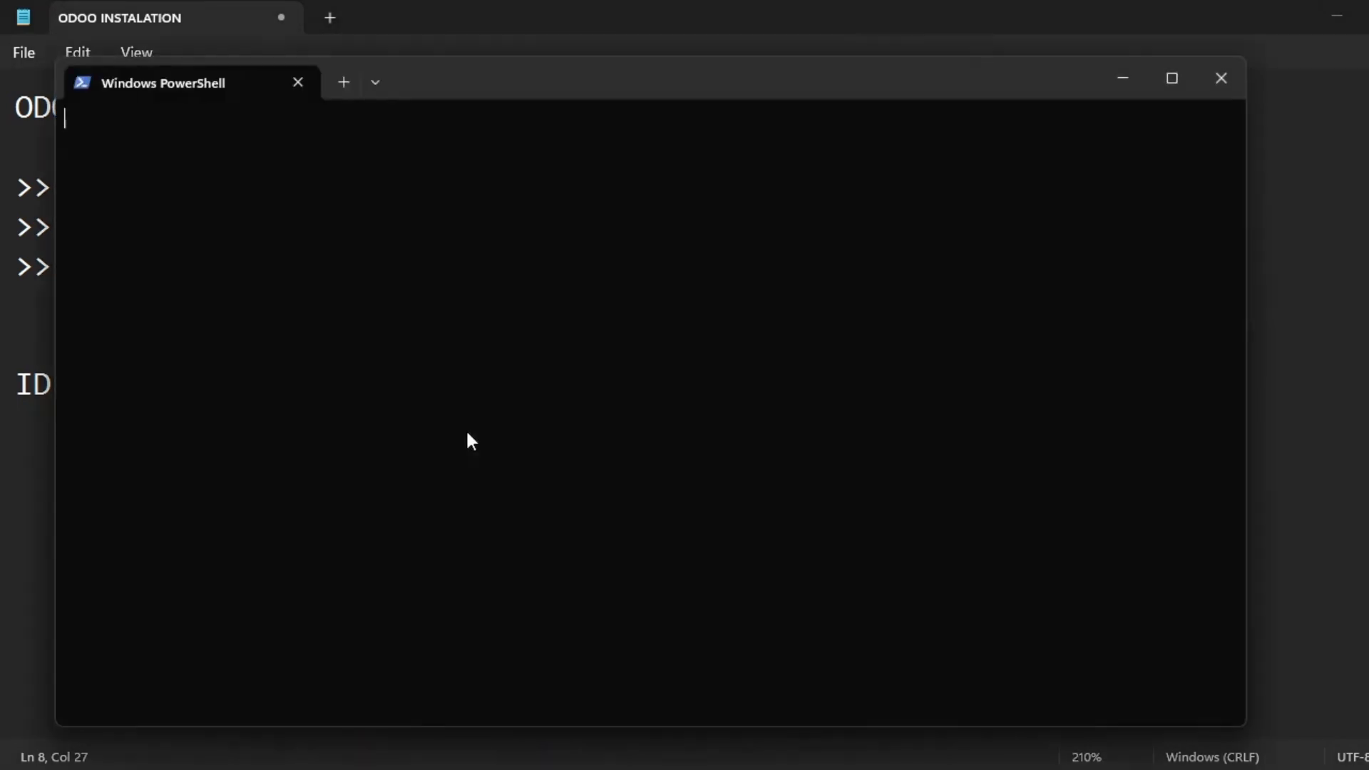
click(1172, 80)
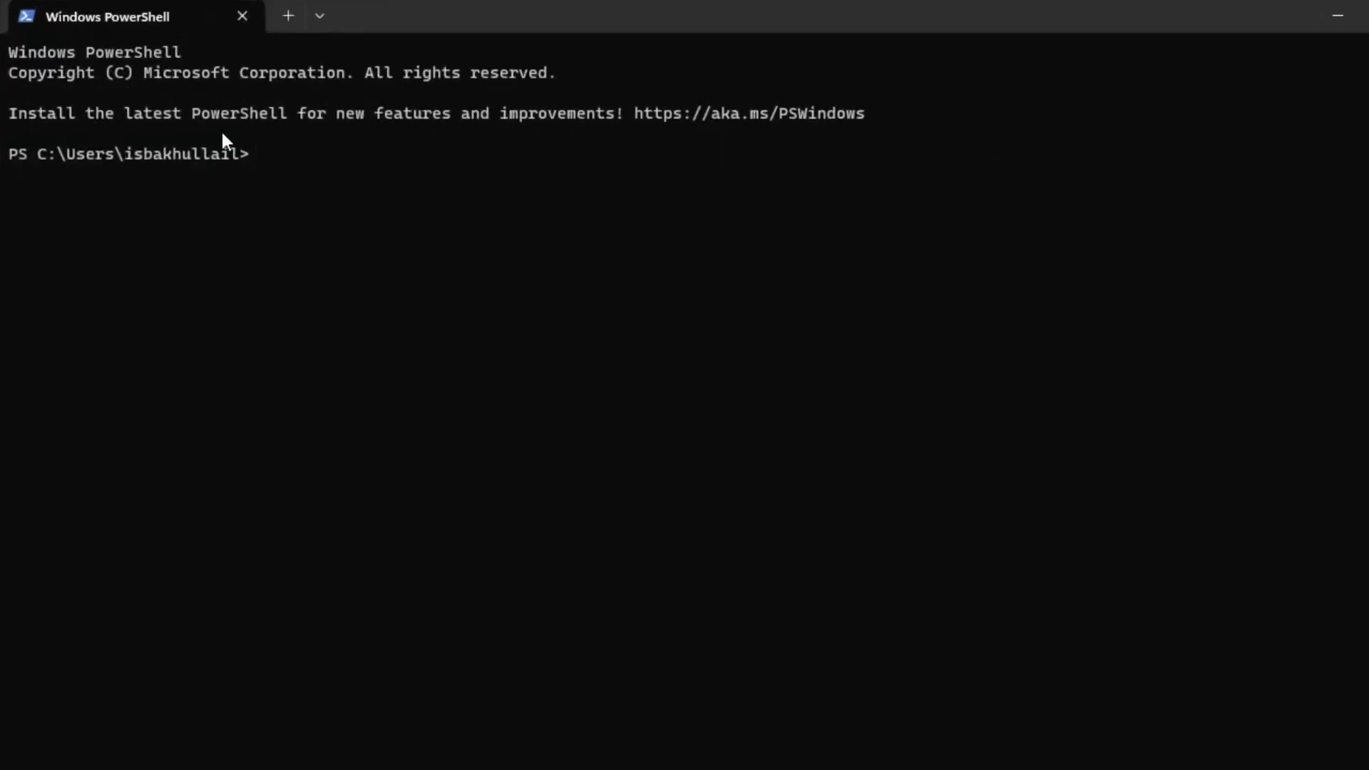
drag(196, 152, 2, 159)
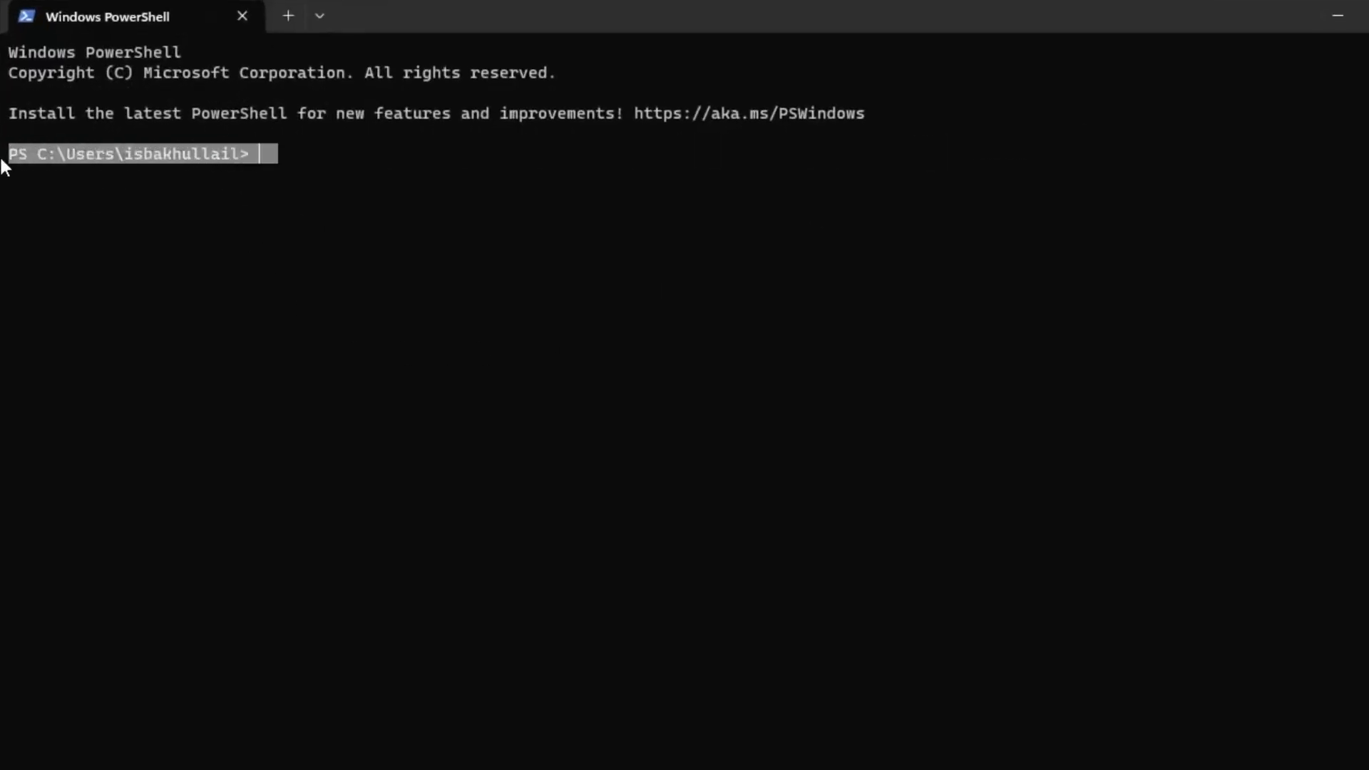
click(211, 146)
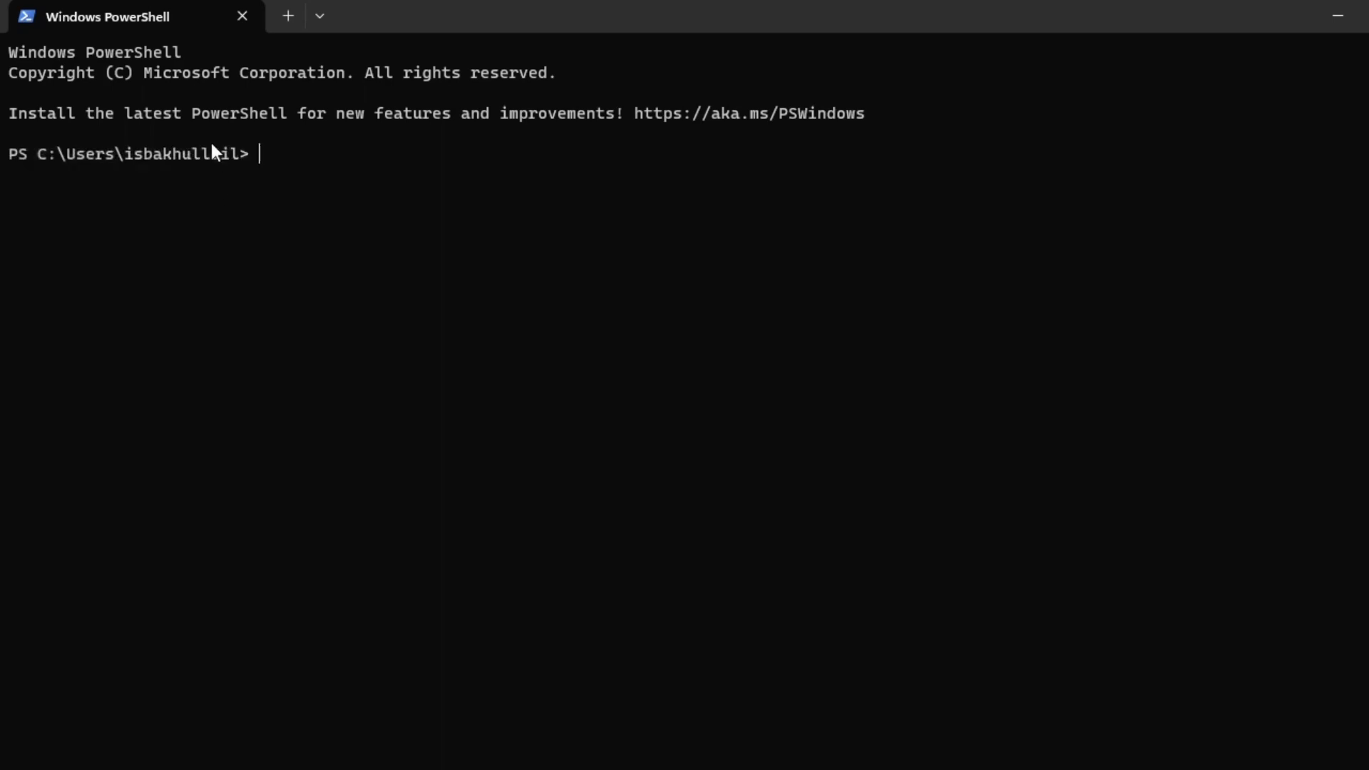
triple_click(208, 156)
click(208, 157)
double_click(198, 157)
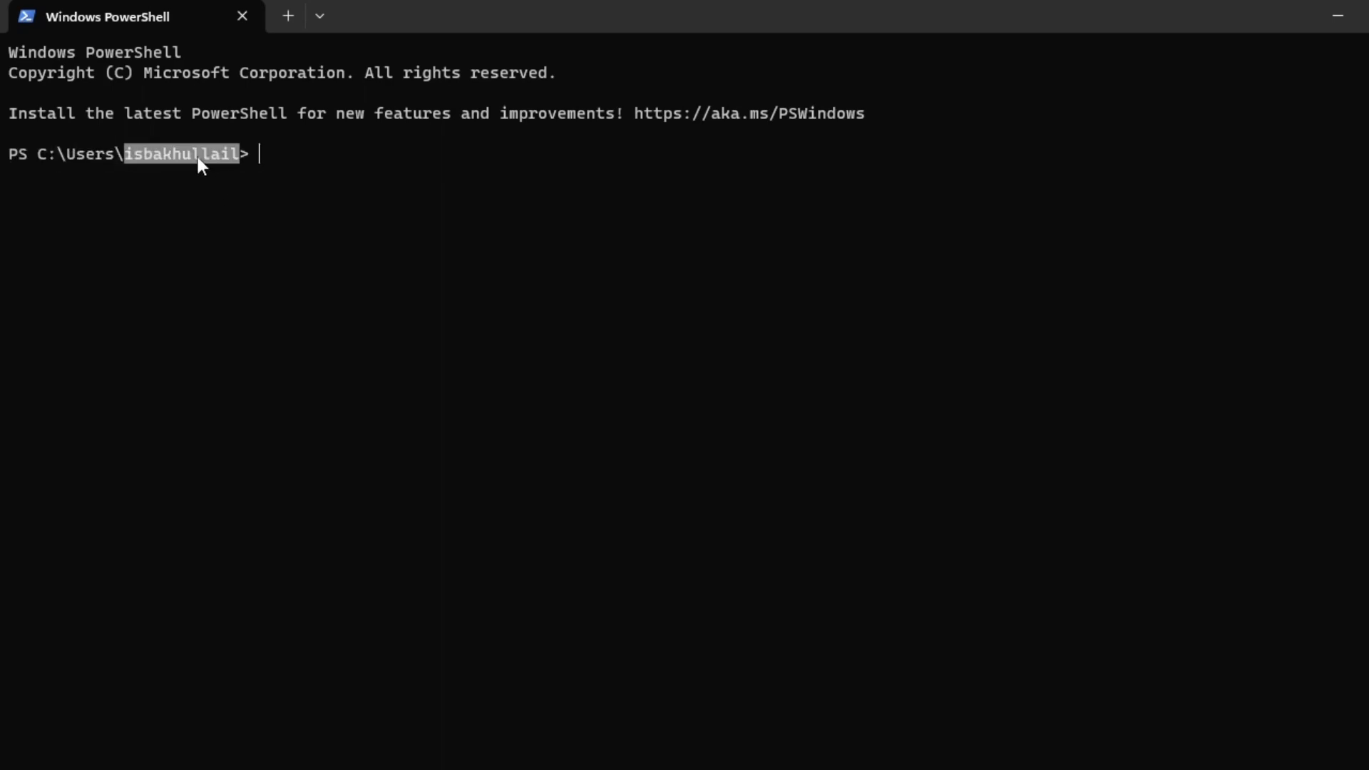
click(315, 157)
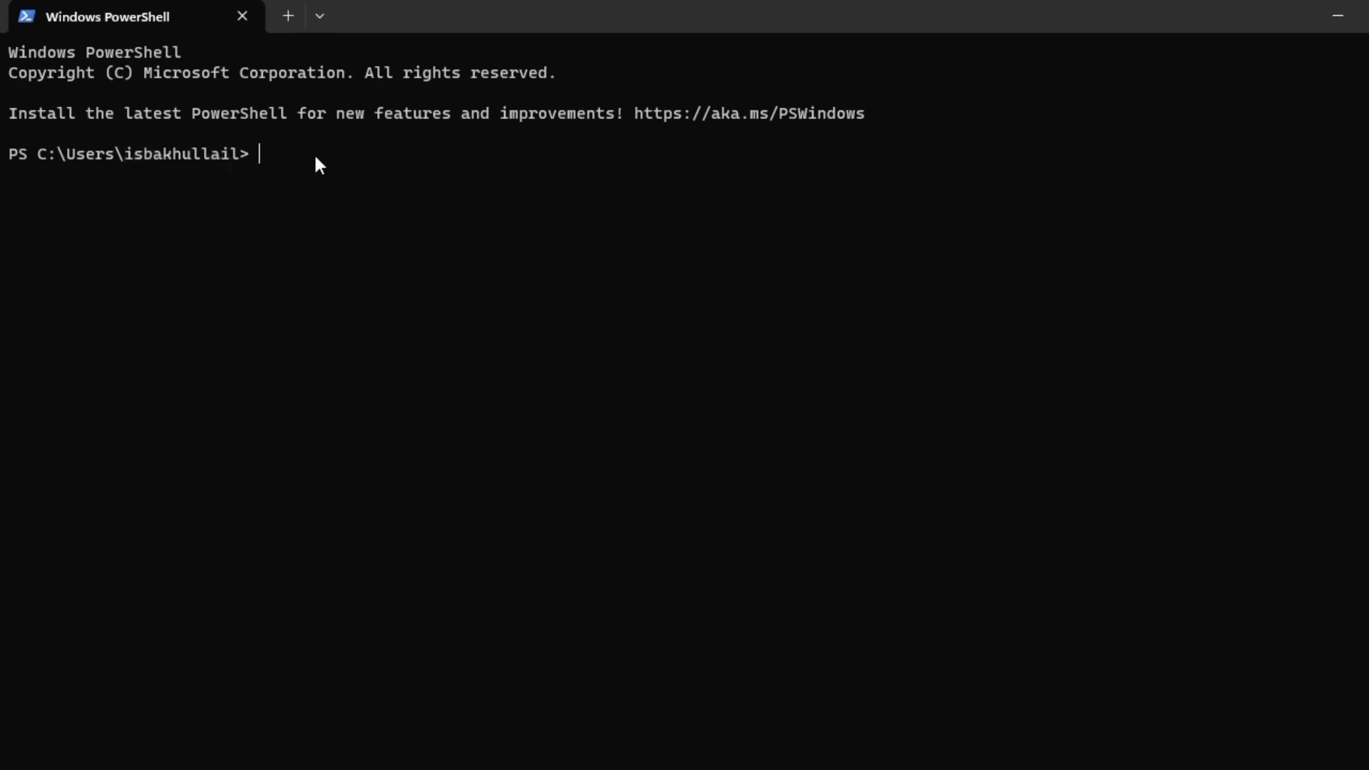
Go up twice with cd .. to the C:\ root and list it with dir.
text(cad)
key(Home)
key(Right)
key(End)
key(BackSpace)
key(BackSpace)
key(BackSpace)
text(cd ..)
key(Return)
text(cd ..)
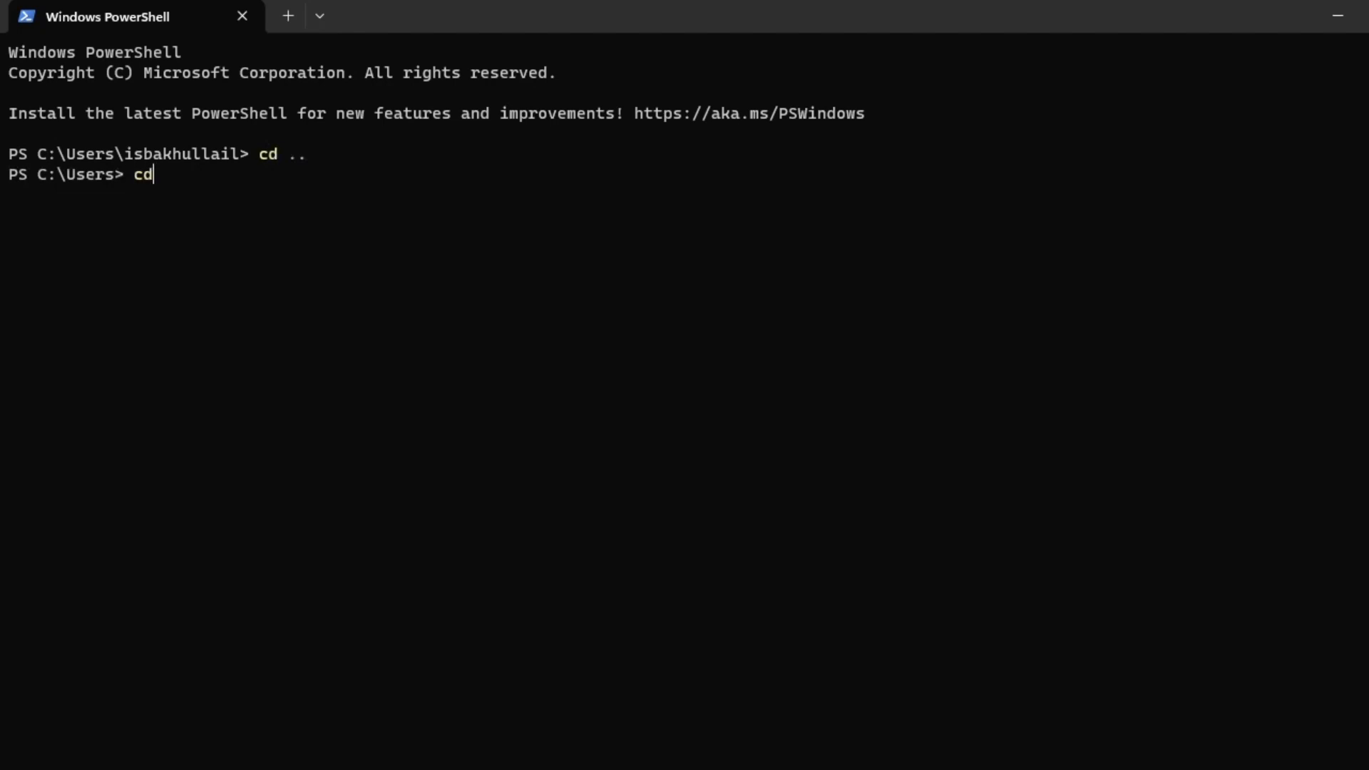
key(Return)
text(dir)
key(Return)
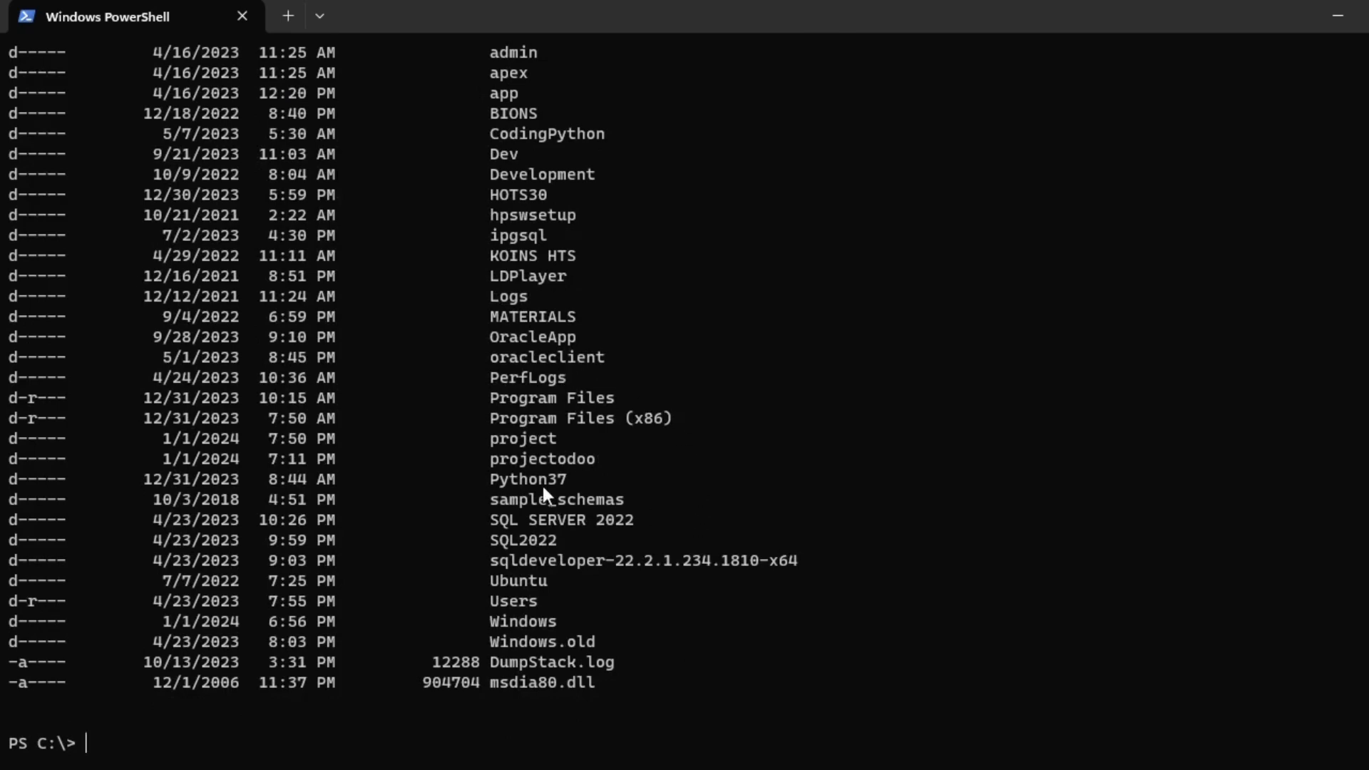
Enter the project folder with cd project and list its contents.
double_click(546, 432)
text(cd project)
key(Return)
text(cd)
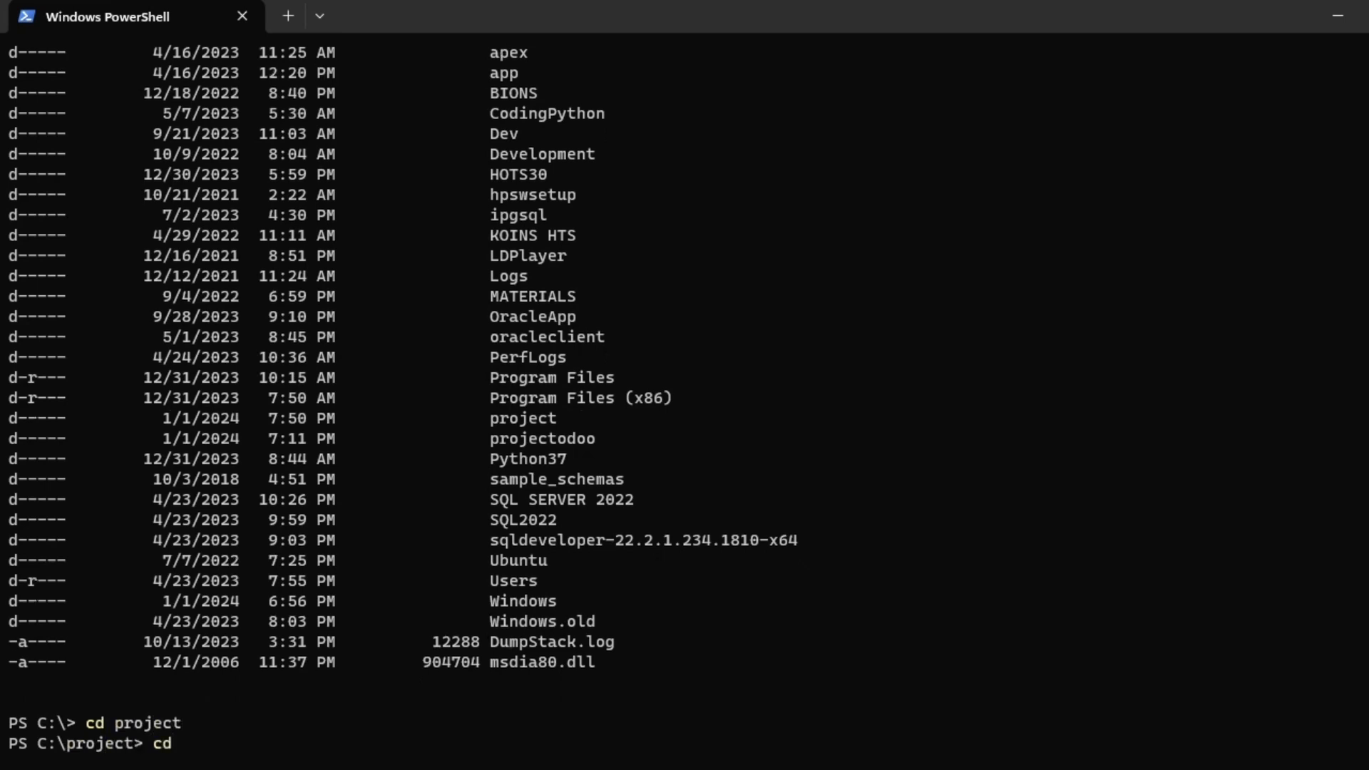
key(BackSpace)
key(BackSpace)
key(BackSpace)
text(dir)
key(Return)
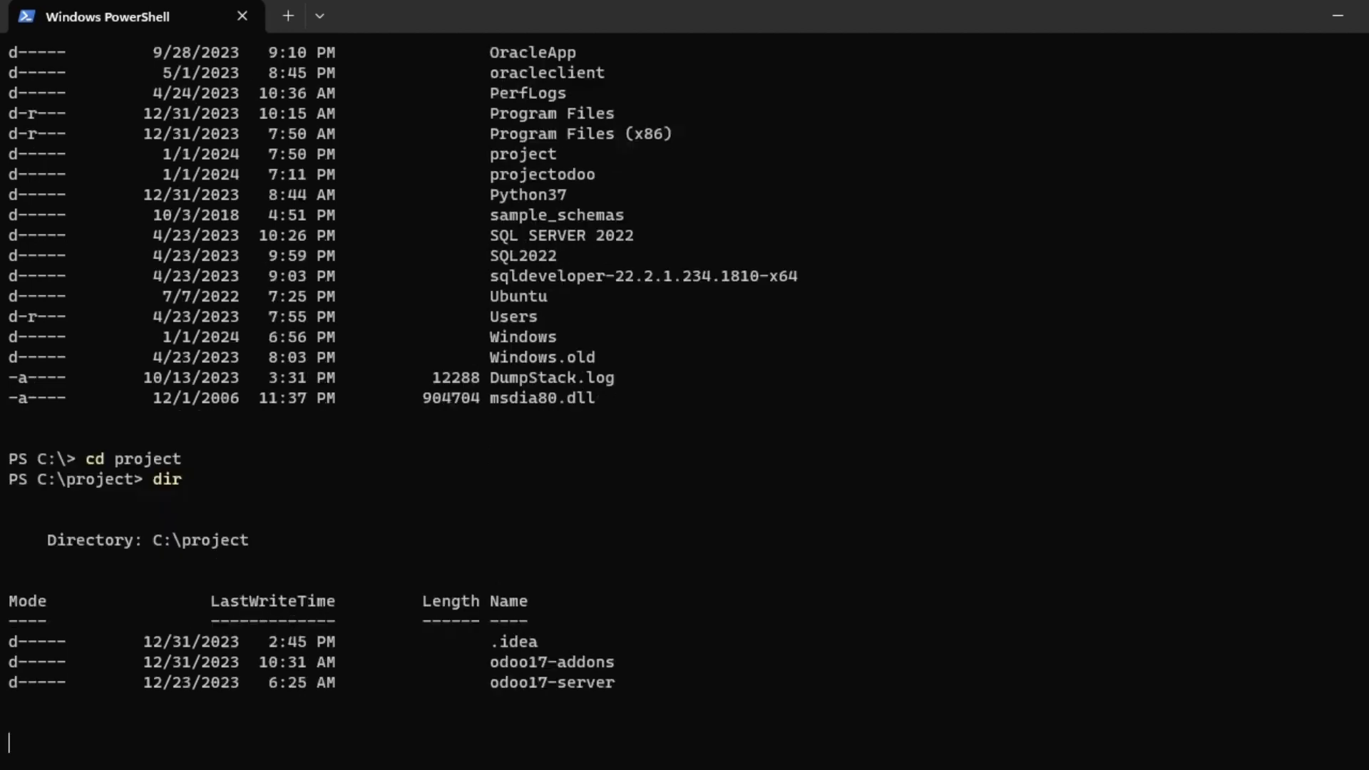
Change into odoo17-server and clear the terminal screen.
text(cd odoo)
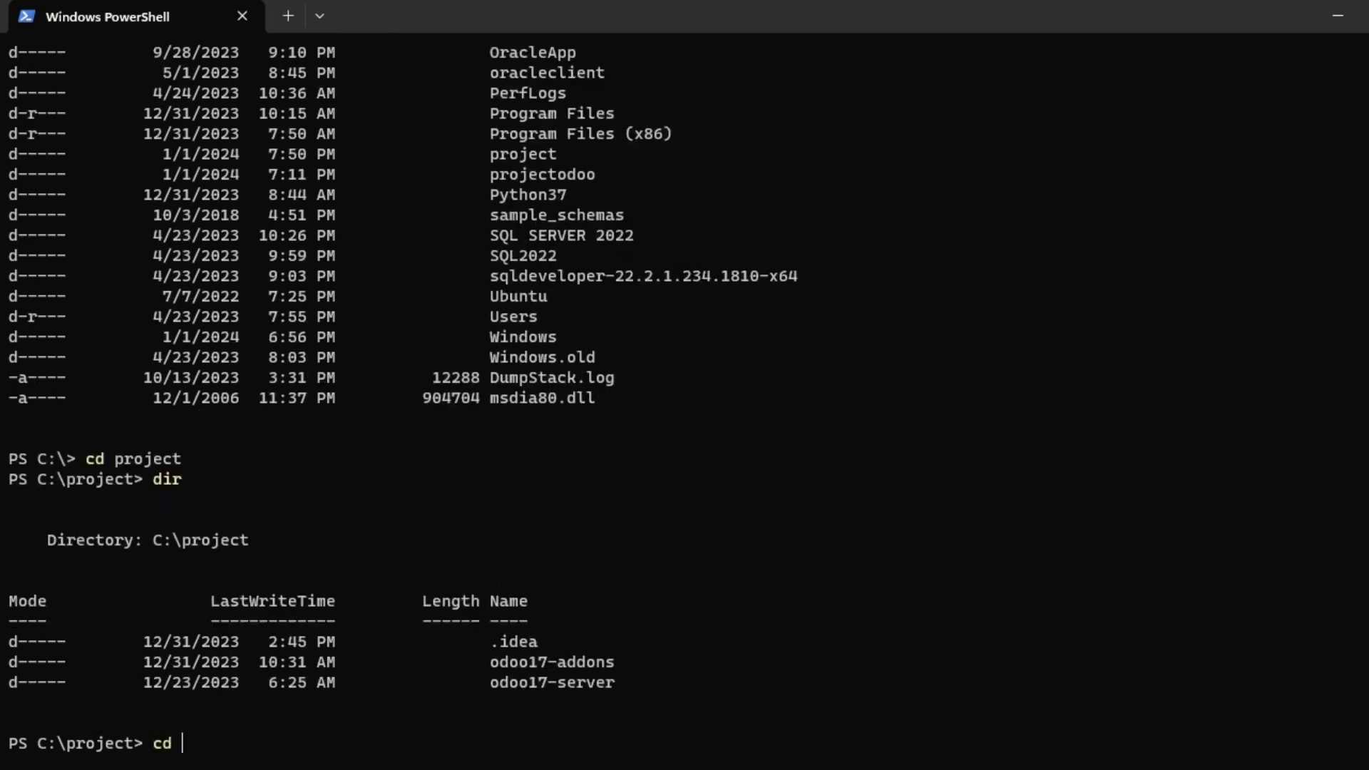
text(-)
key(BackSpace)
text(17-server)
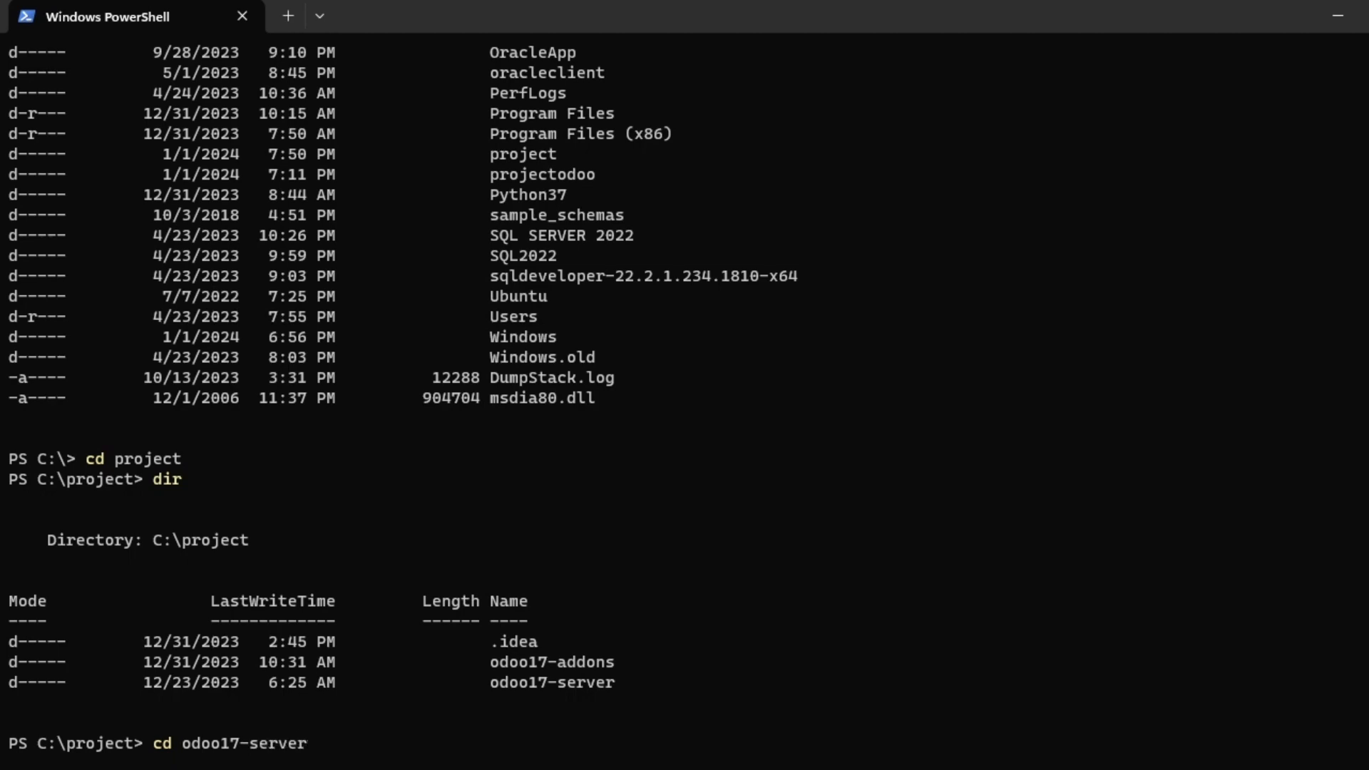
key(Return)
text(clear)
key(Return)
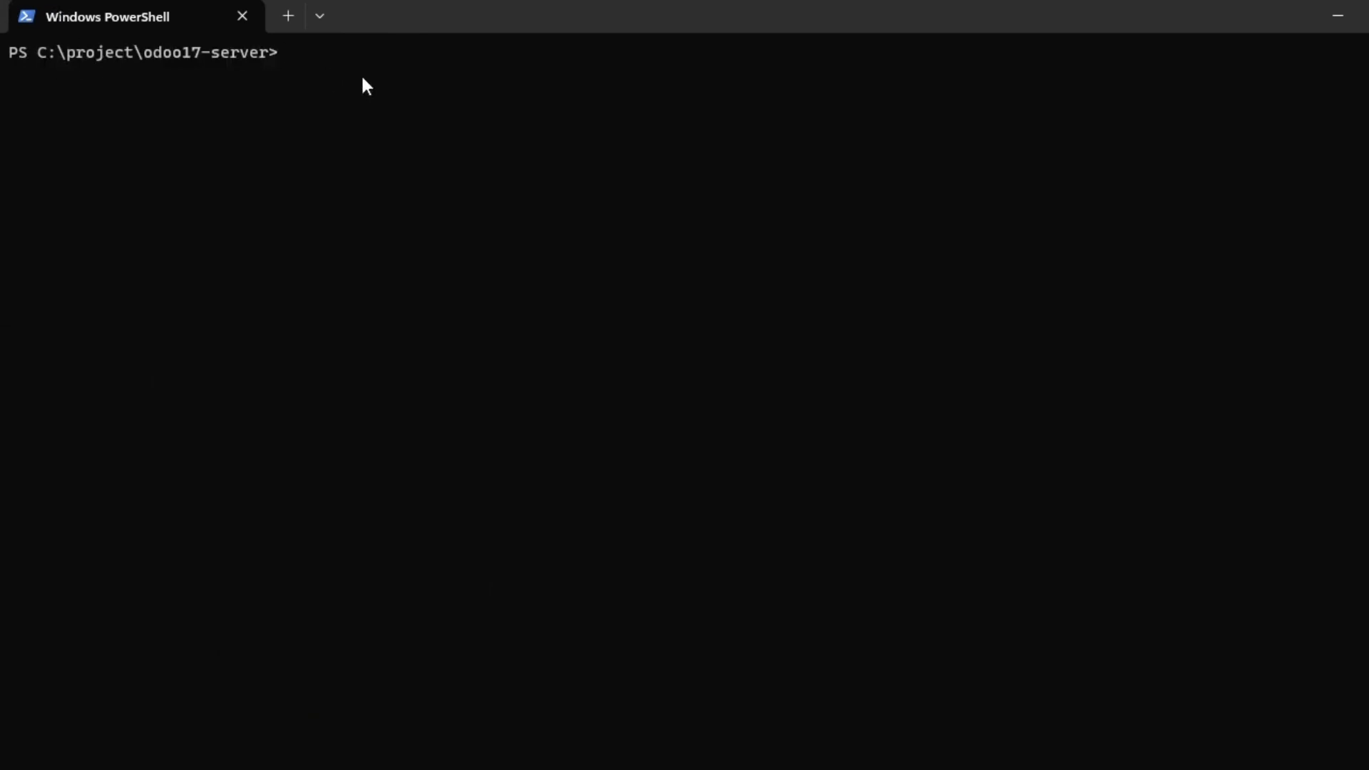
Type python37 odoo-bin -c odoo.conf at the prompt without running it.
text(python37 odoo-bin -cc)
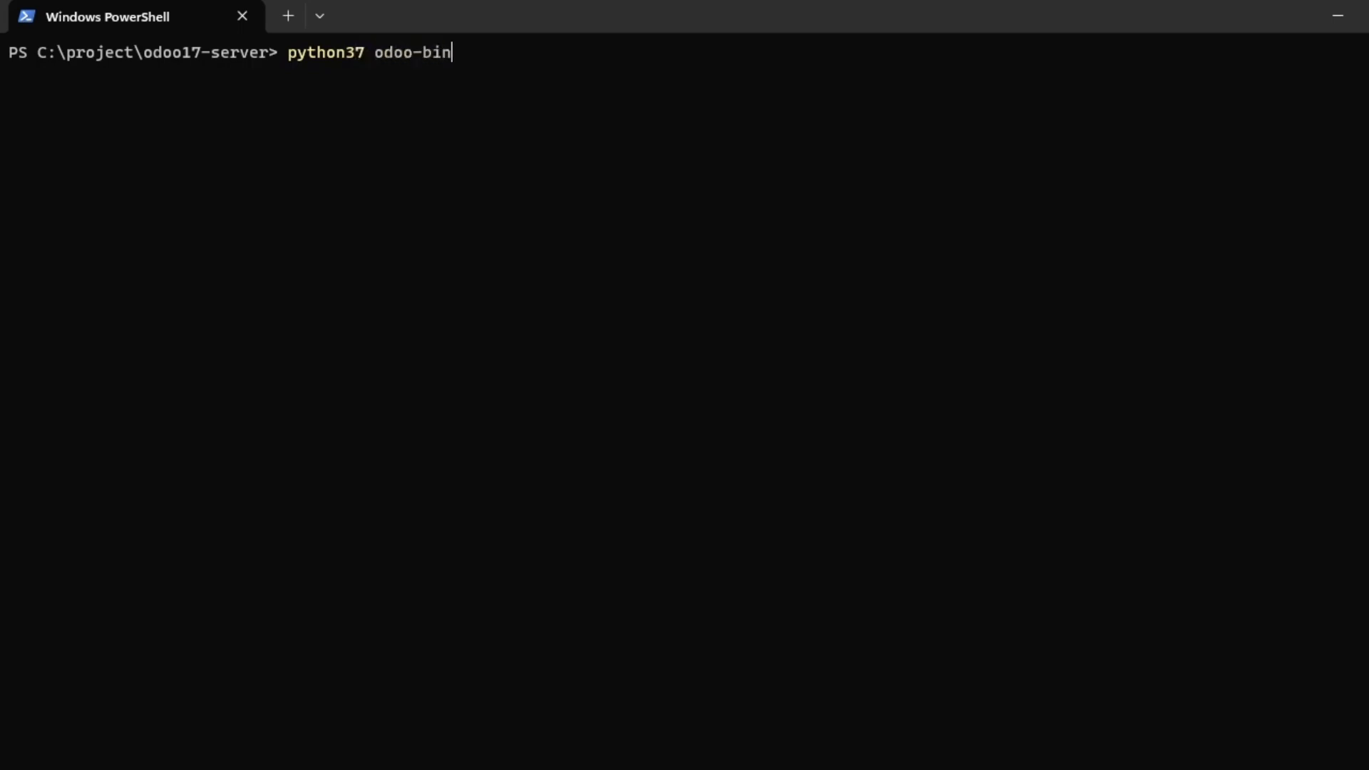
key(BackSpace)
text(odoo)
text(,co)
text(nf)
key(BackSpace)
key(BackSpace)
key(BackSpace)
key(BackSpace)
key(BackSpace)
text(.conf)
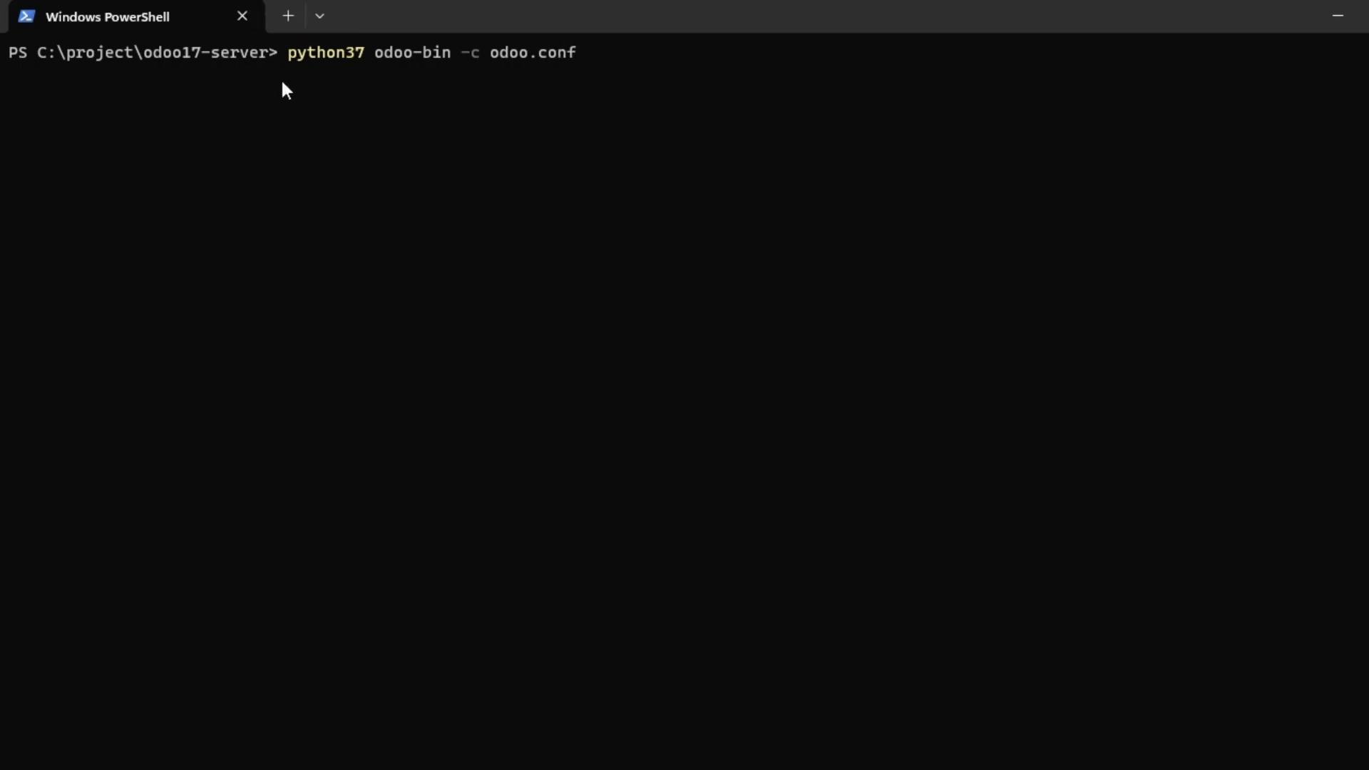
Highlight python37, odoo-bin and the -c option in turn to explain the command.
triple_click(317, 55)
click(317, 55)
double_click(318, 55)
click(318, 57)
drag(391, 60, 448, 58)
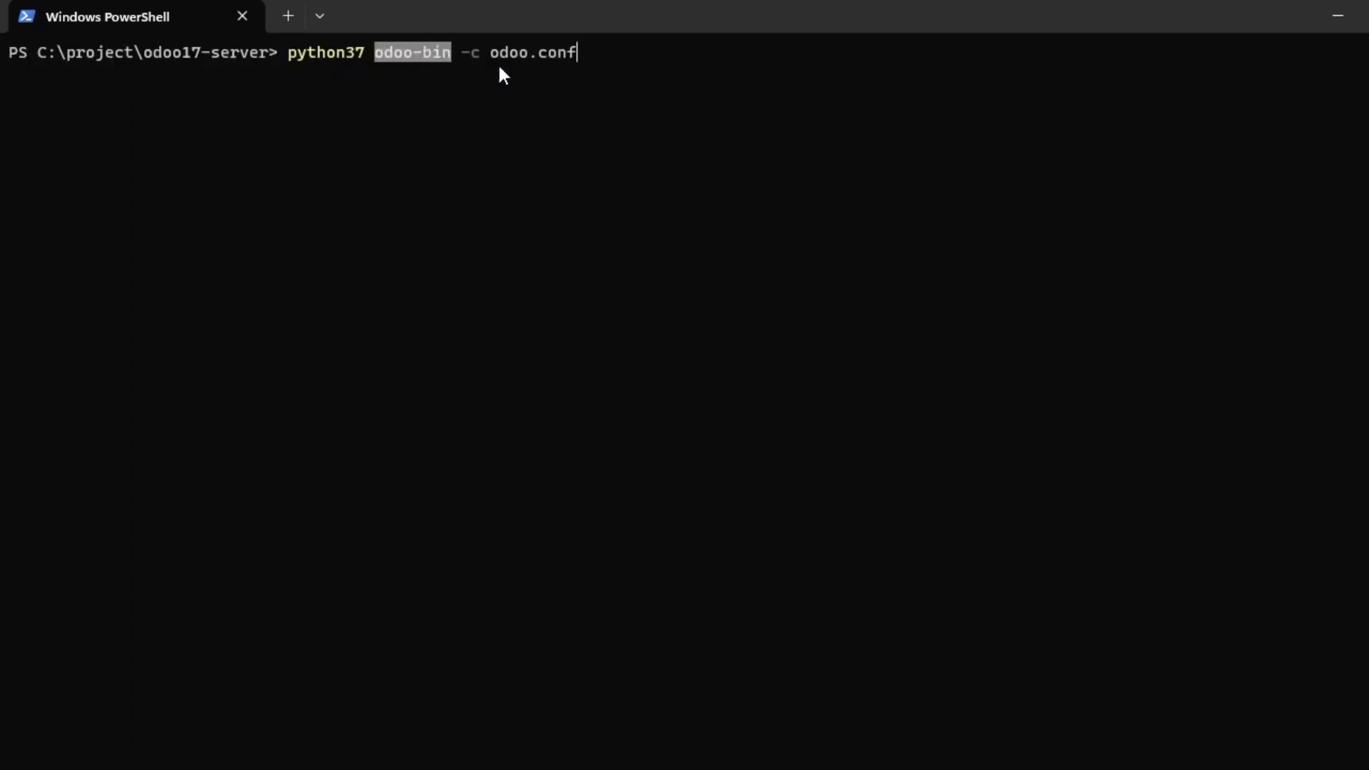
drag(457, 54, 581, 59)
click(479, 55)
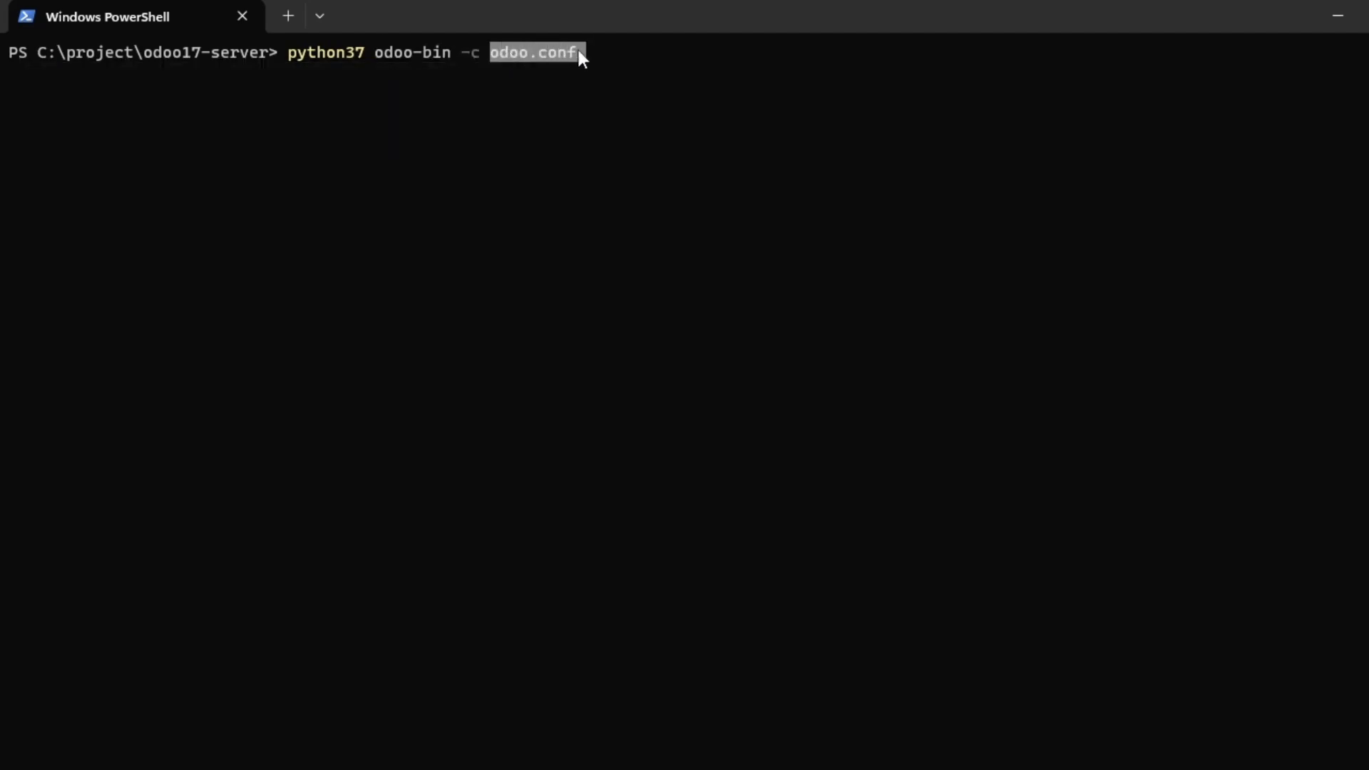
key(alt+Tab)
key(alt+Tab)
key(alt+Tab)
key(alt+Tab)
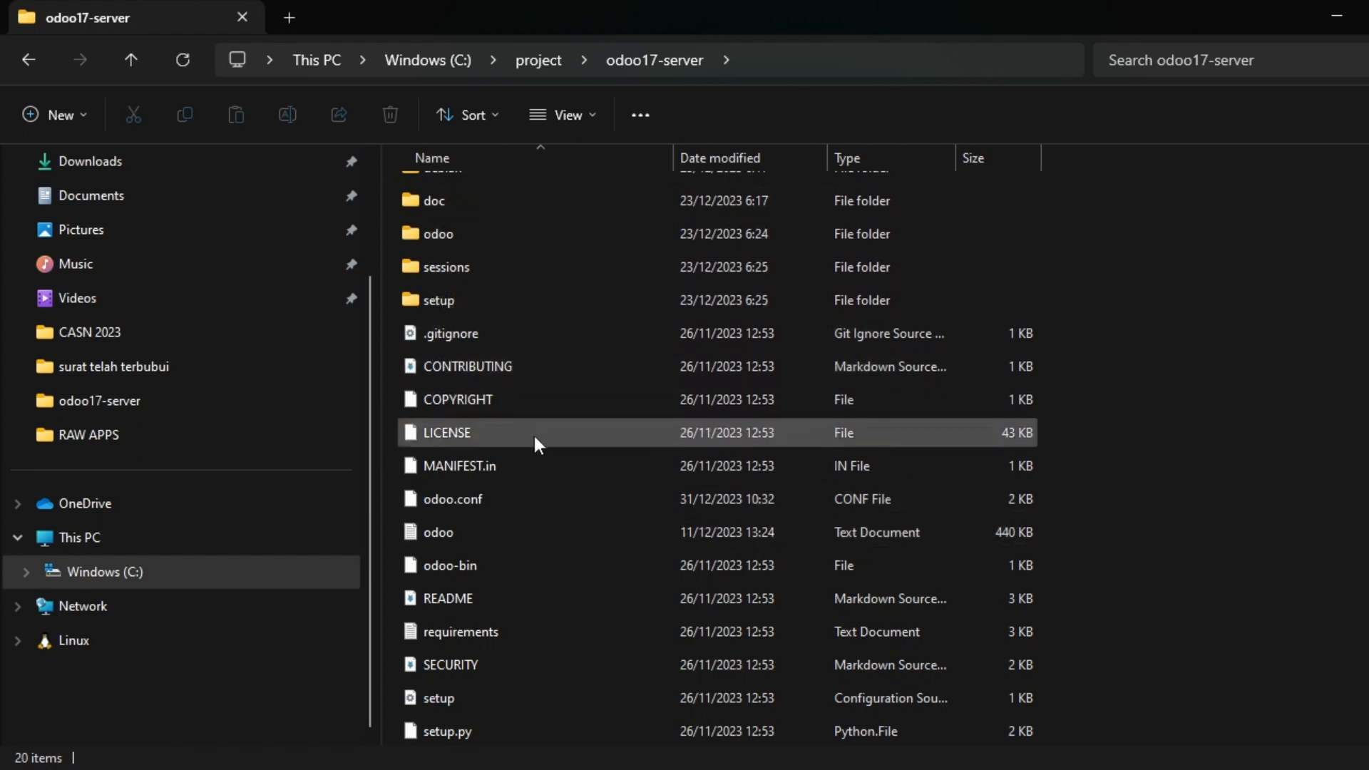
Point out the odoo-bin and odoo.conf files in odoo17-server, then bring Notepad++ forward.
click(529, 568)
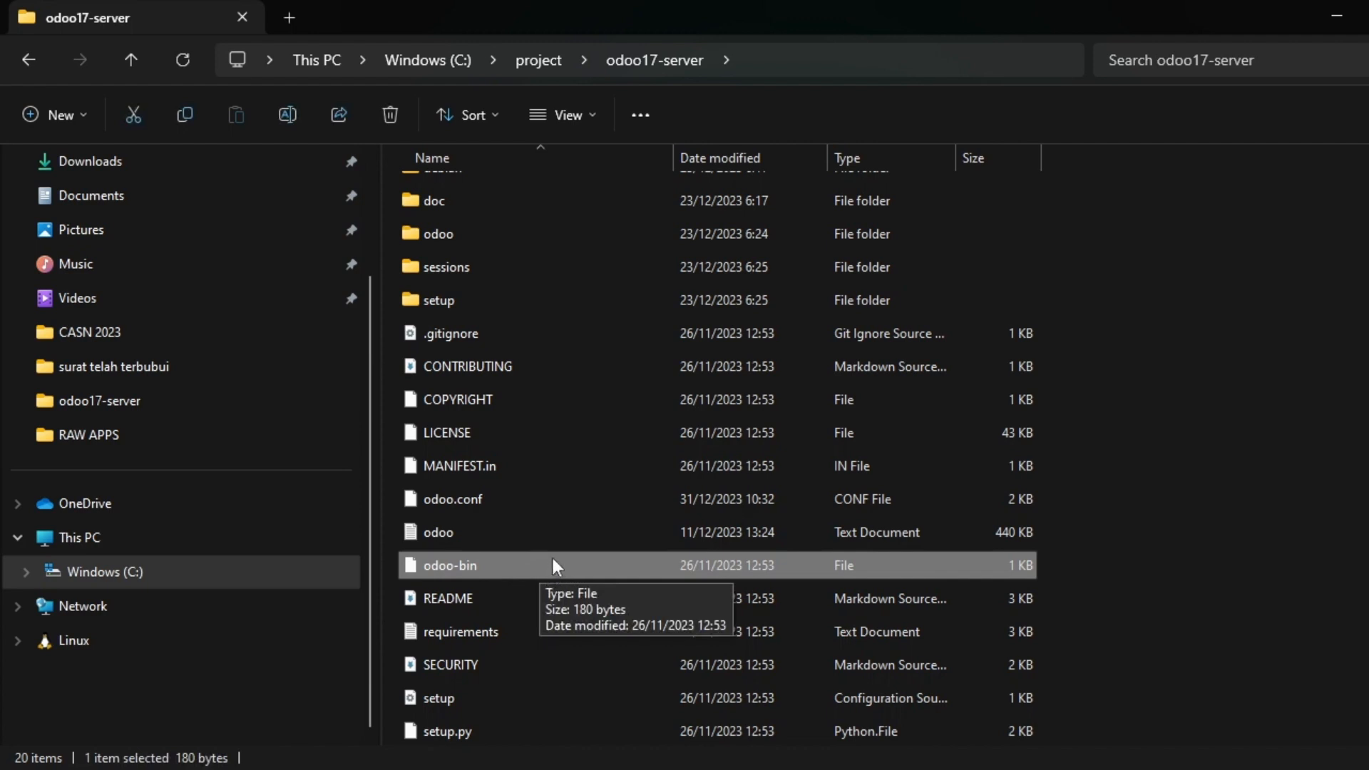
click(522, 498)
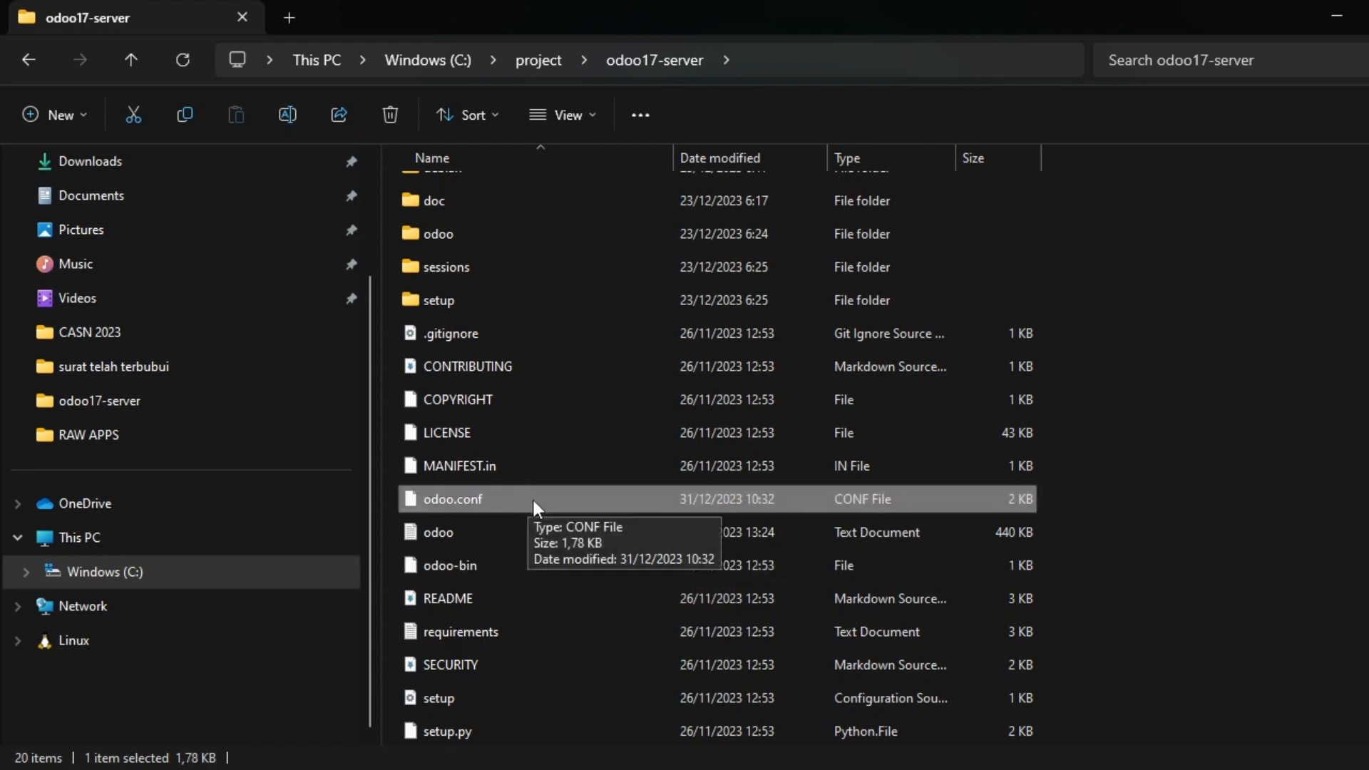
key(alt+Tab)
key(alt+Tab)
key(alt+Tab)
key(alt+Tab)
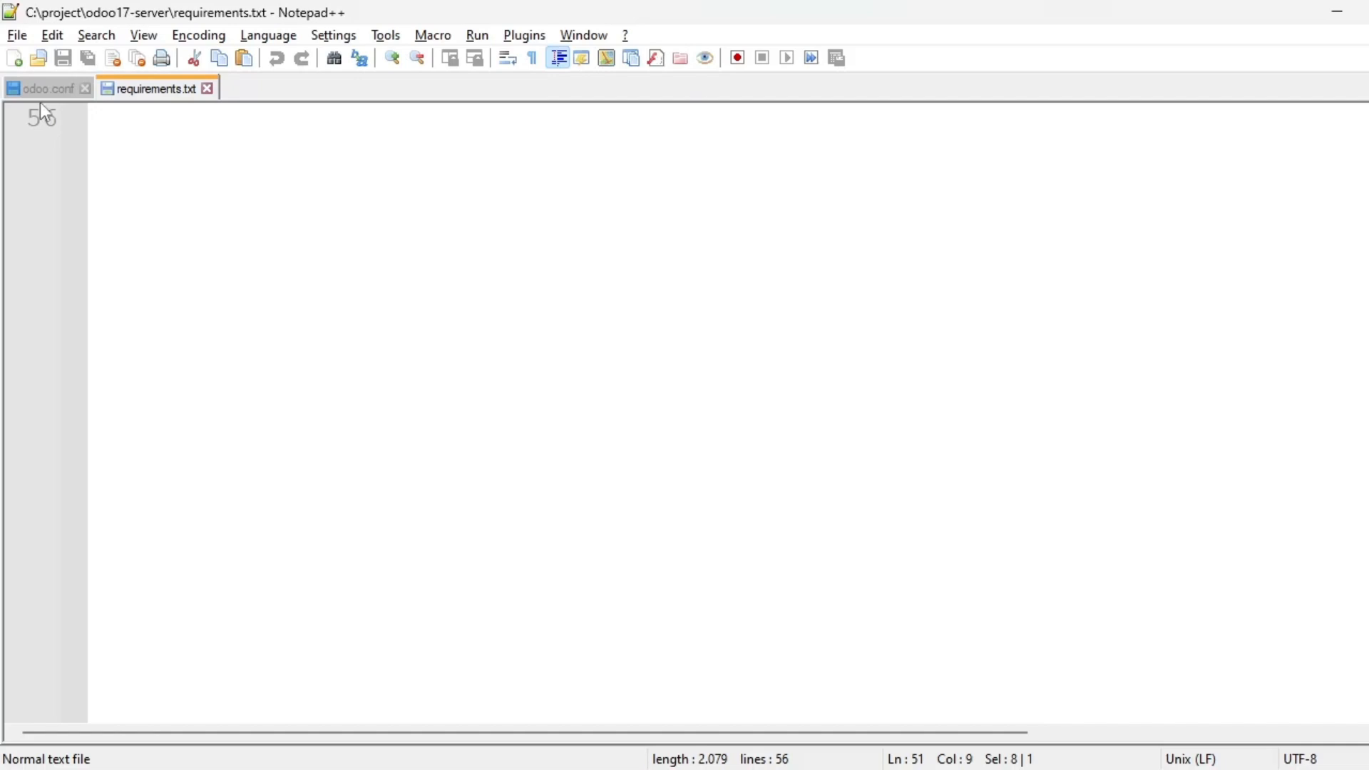
Review odoo.conf, highlighting the db_password value and http_port 8069, then return to PowerShell.
key(ctrl+Tab)
double_click(348, 254)
scroll(353, 253, down, 2)
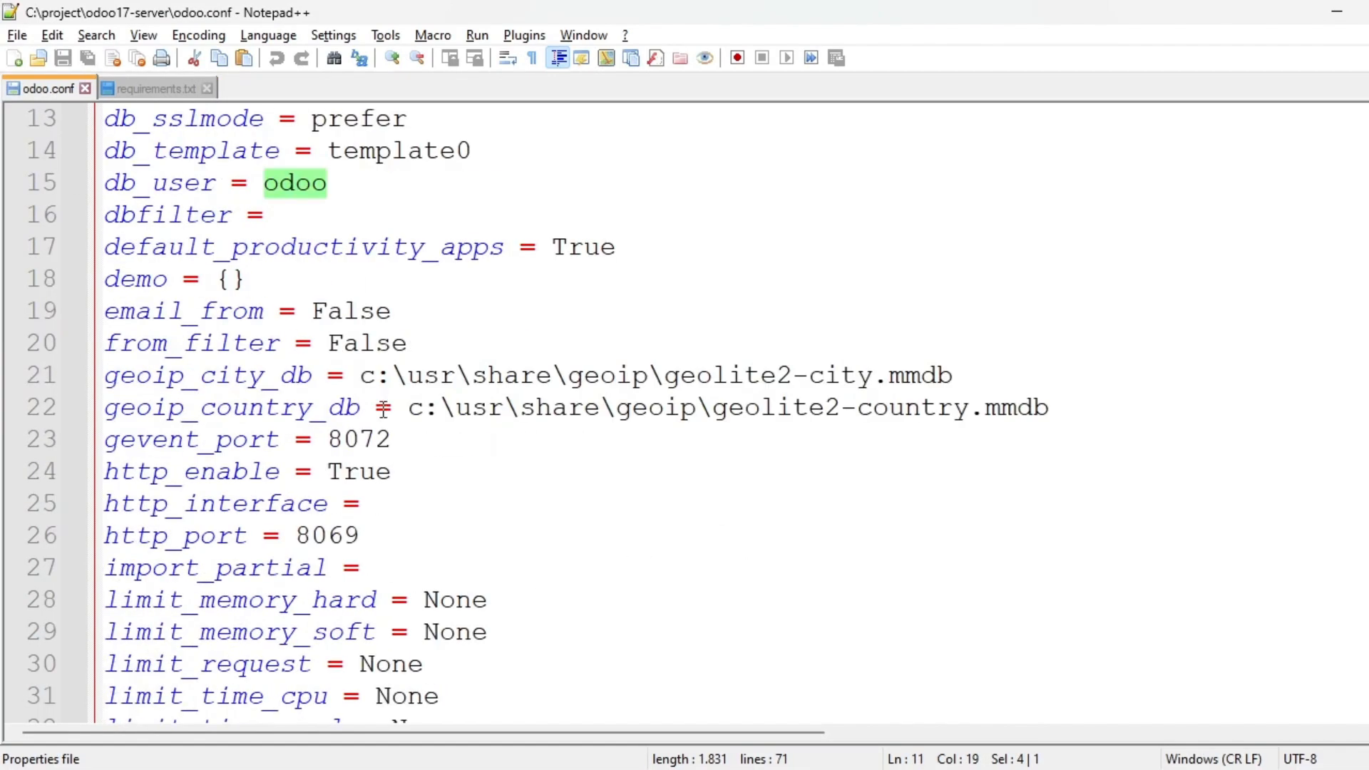
double_click(345, 546)
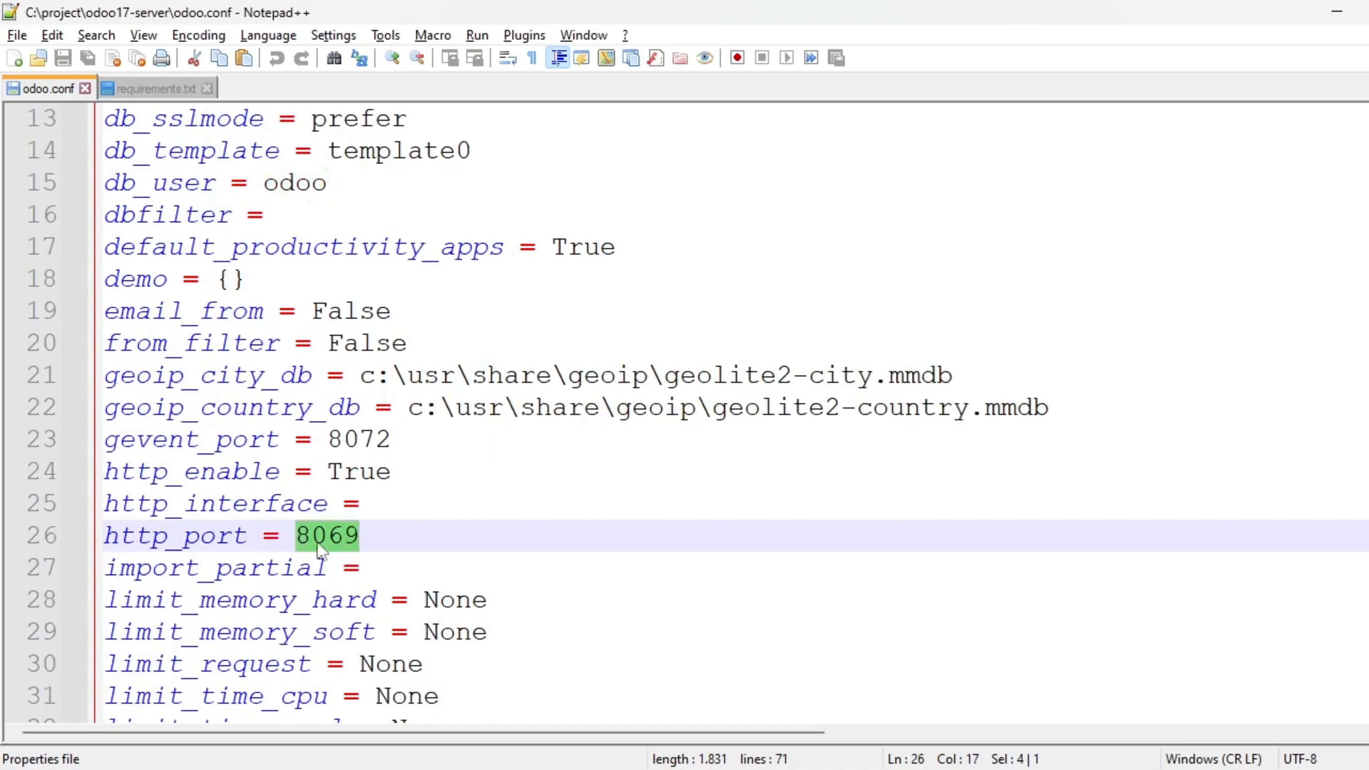
scroll(345, 560, down, 7)
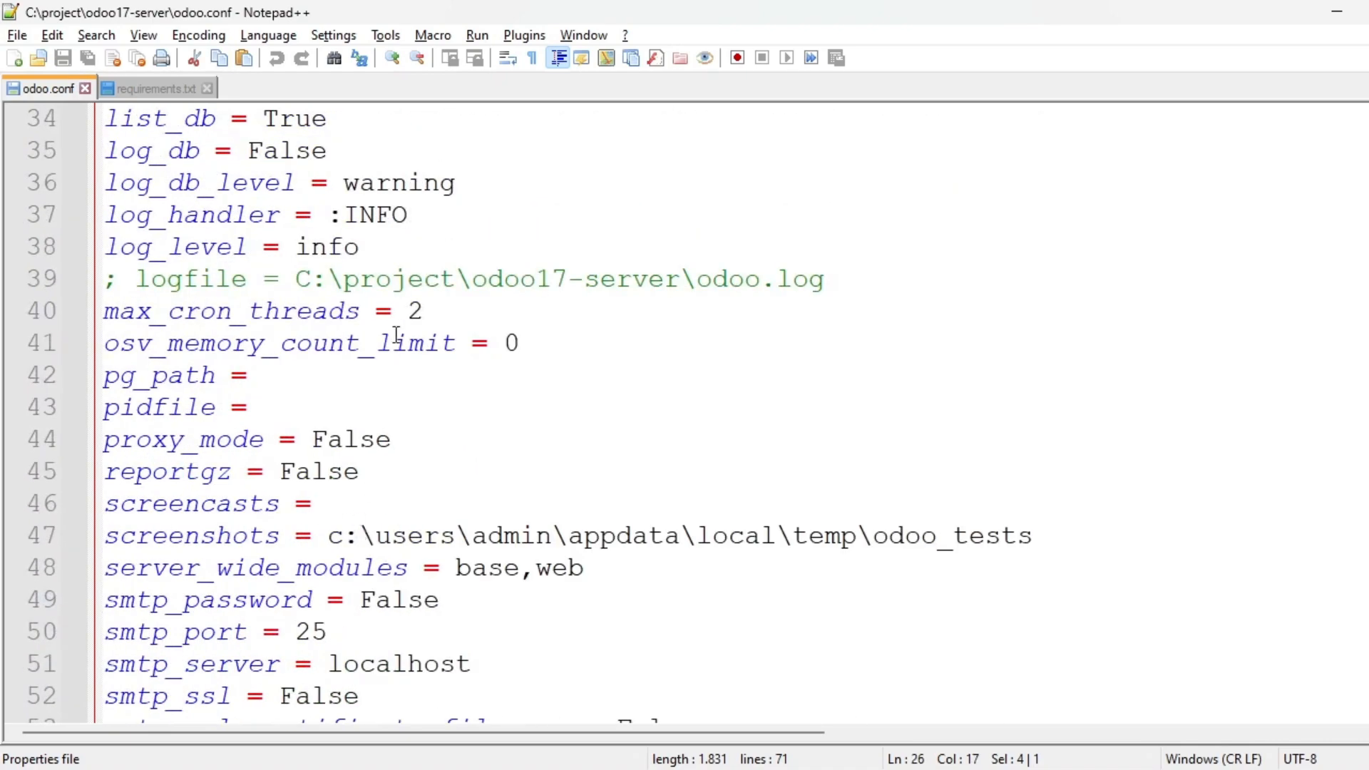
scroll(391, 383, down, 10)
scroll(423, 460, up, 14)
scroll(553, 219, up, 6)
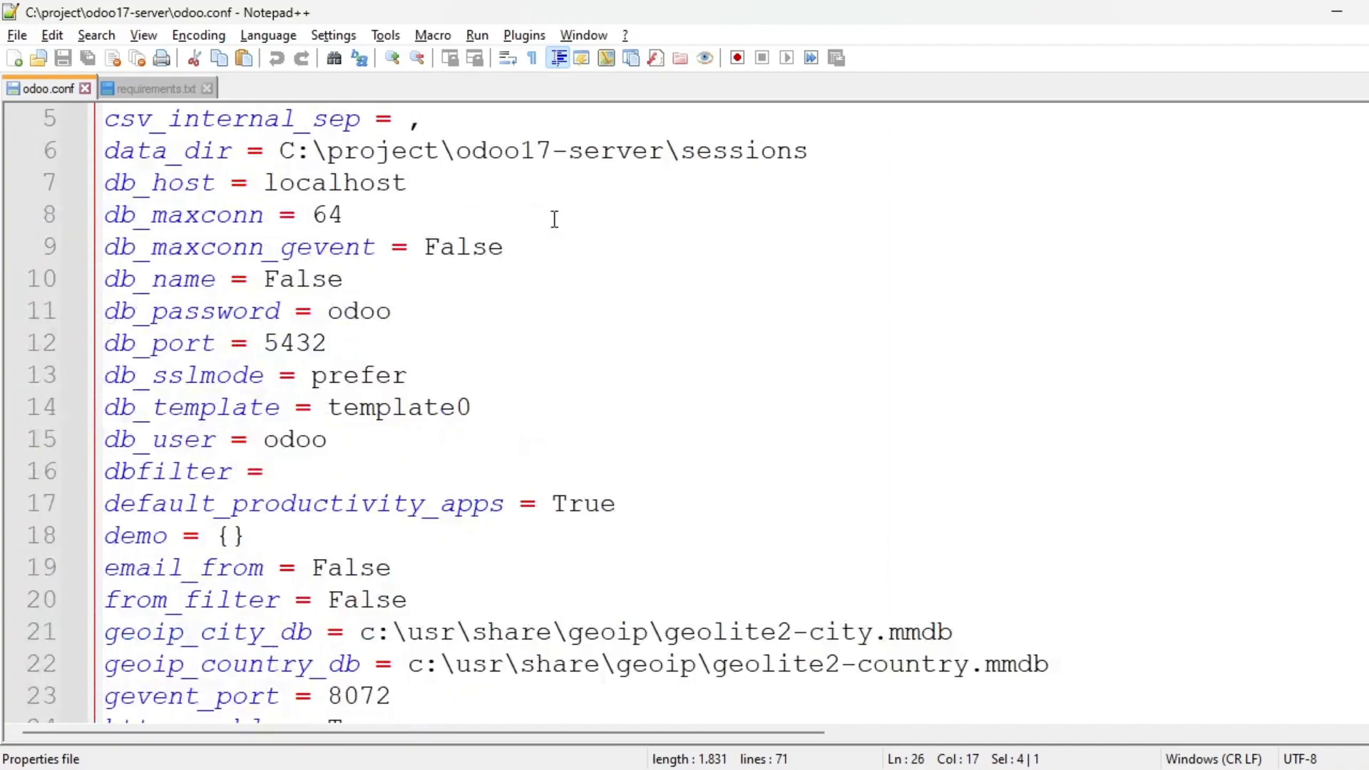
key(alt+Tab)
key(alt+Tab)
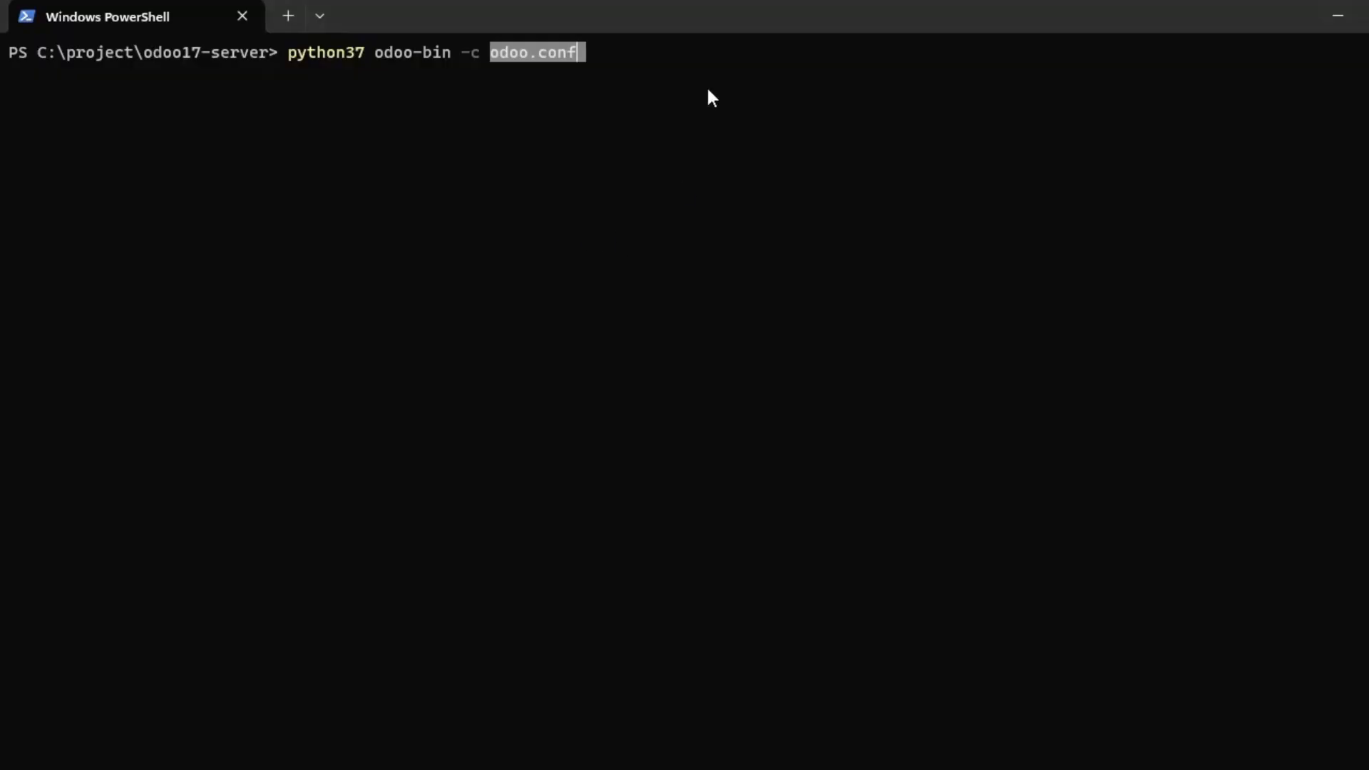
click(708, 90)
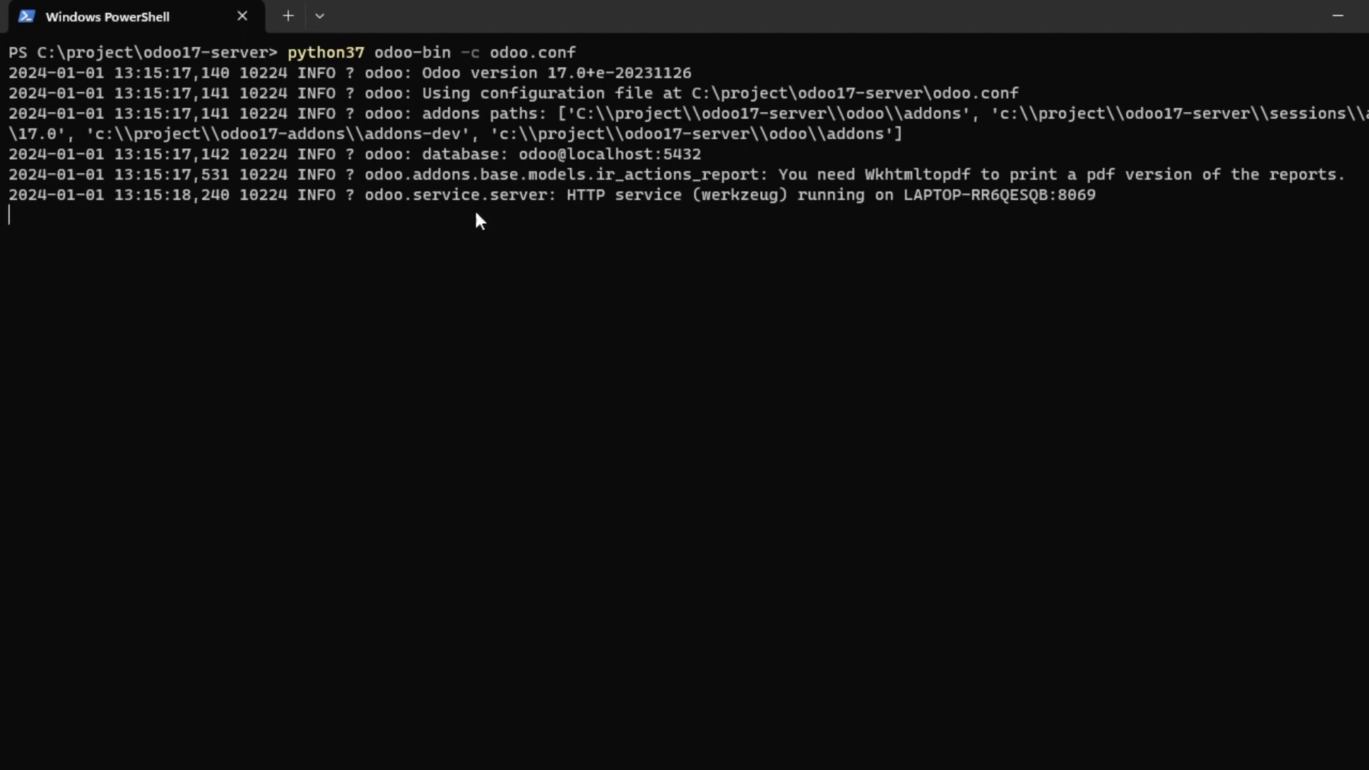
Launch Google Chrome from the Windows search.
key(alt+Tab)
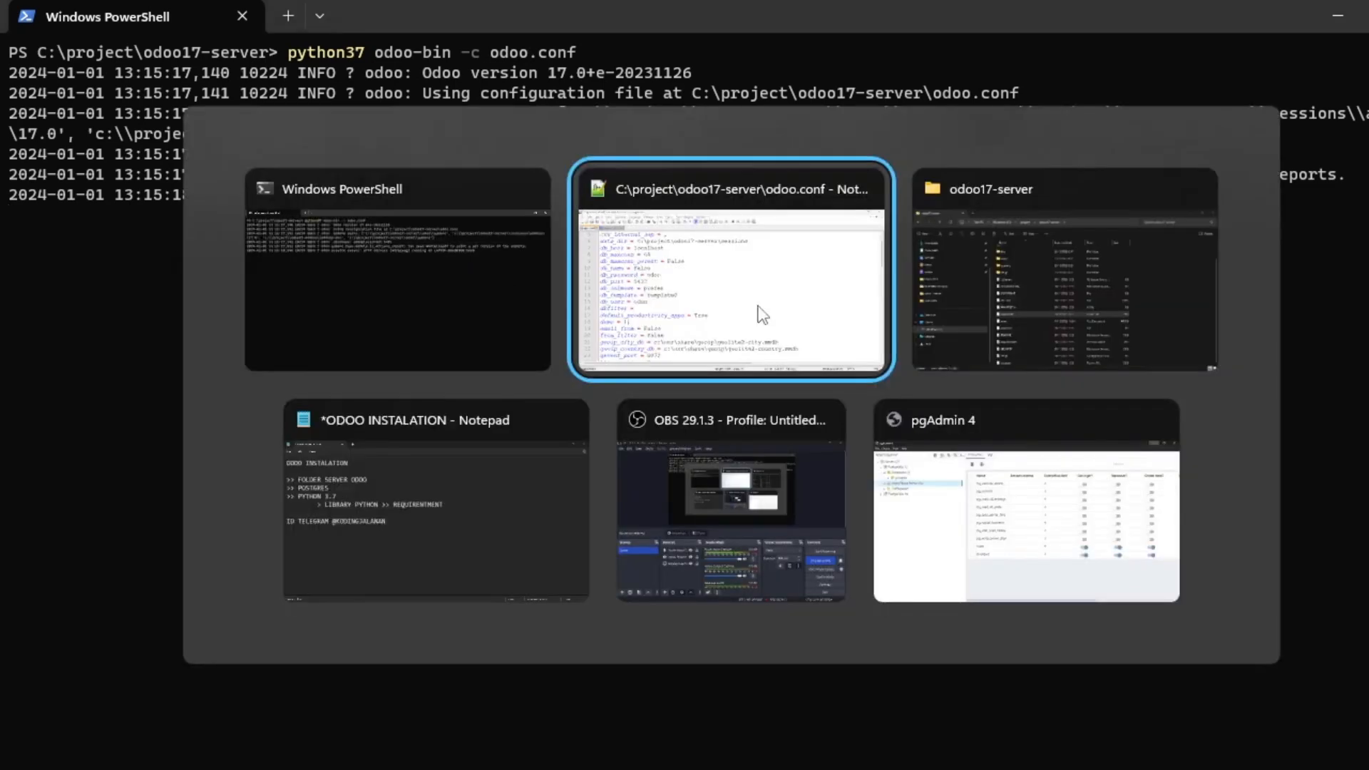
click(374, 287)
key(super)
text(chrome)
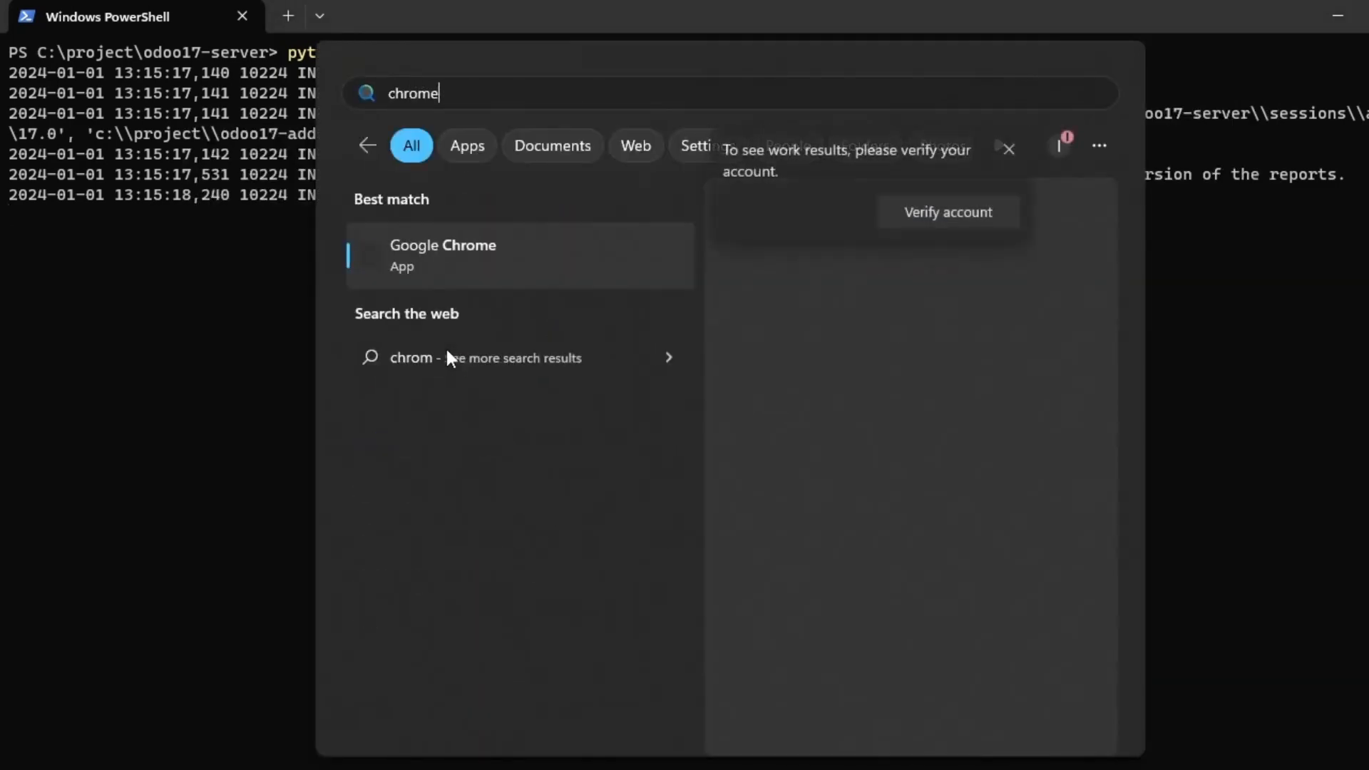
key(Return)
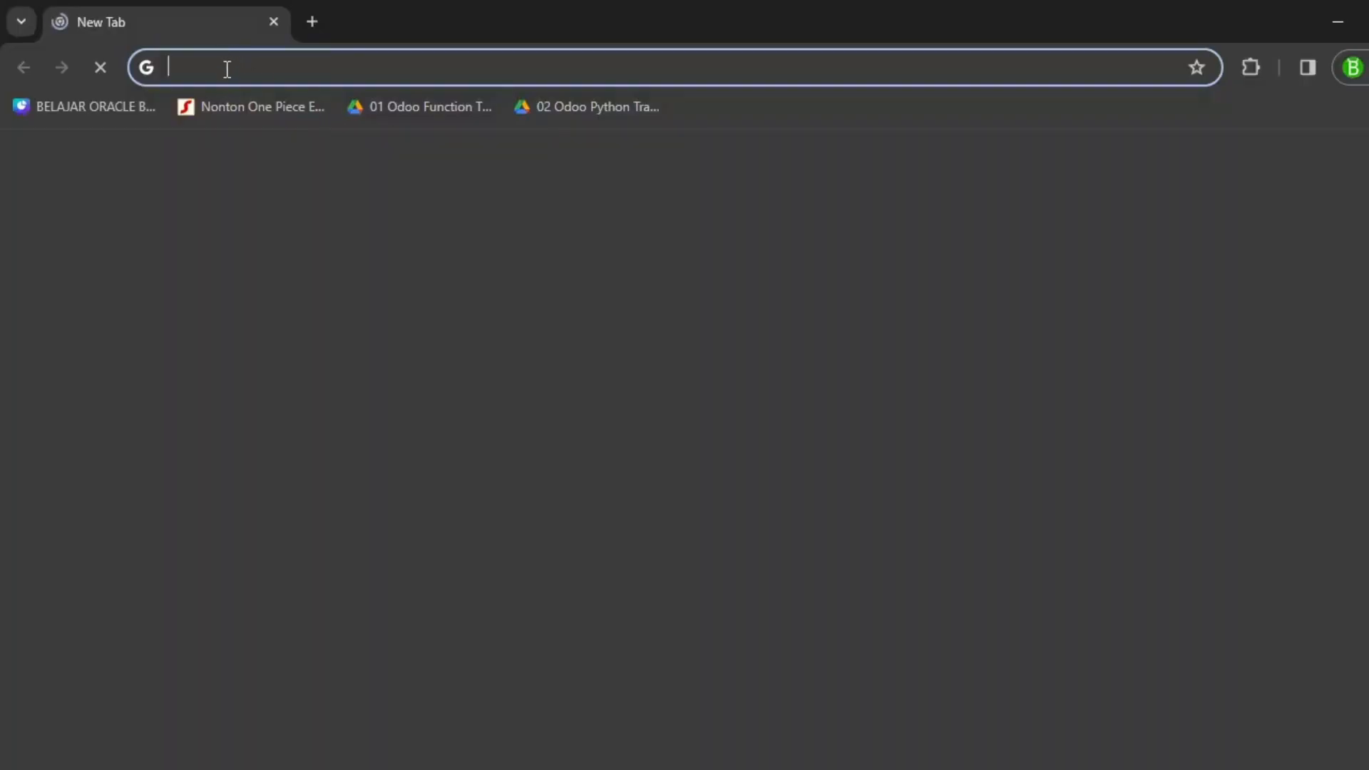
Enter localhost:8069/web in Chrome's address bar, retyping the colon before port 8069.
text(localhost:8069/web)
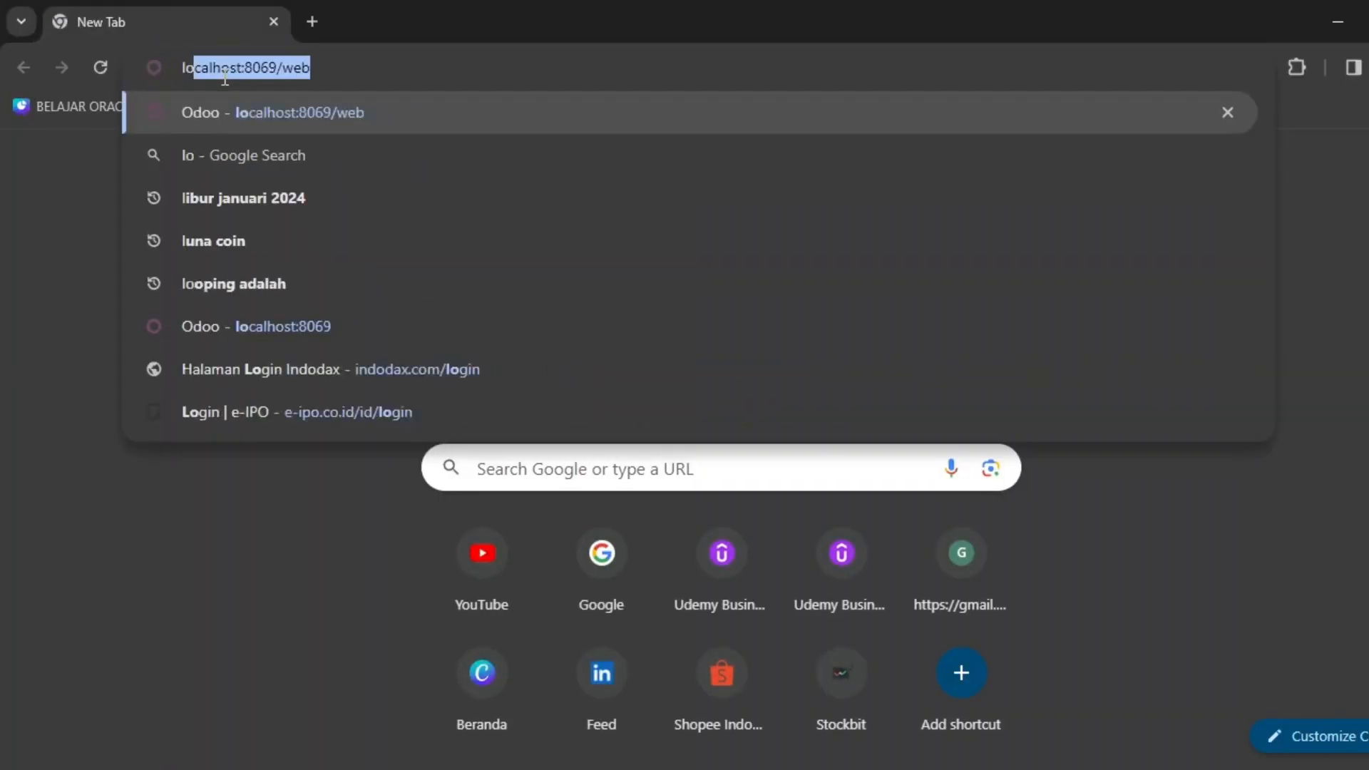
key(Right)
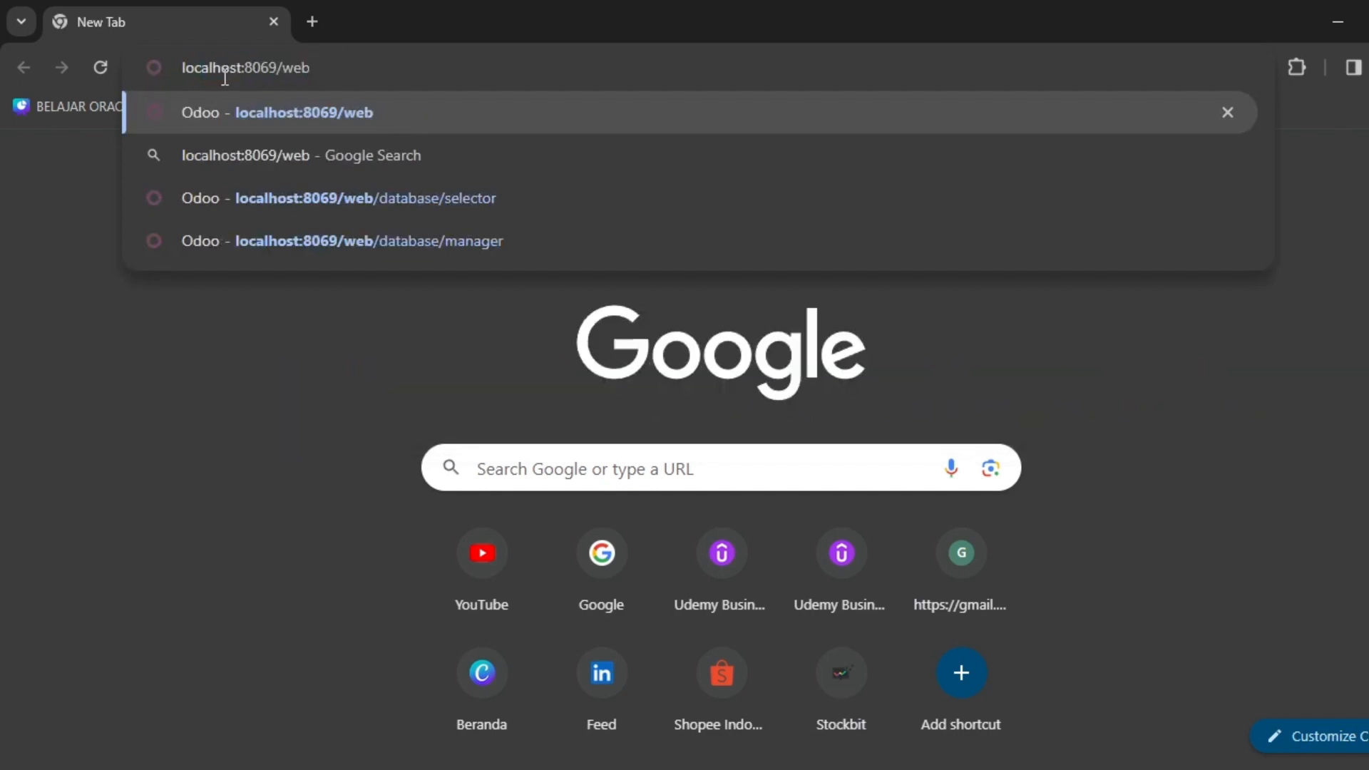
key(Escape)
double_click(254, 67)
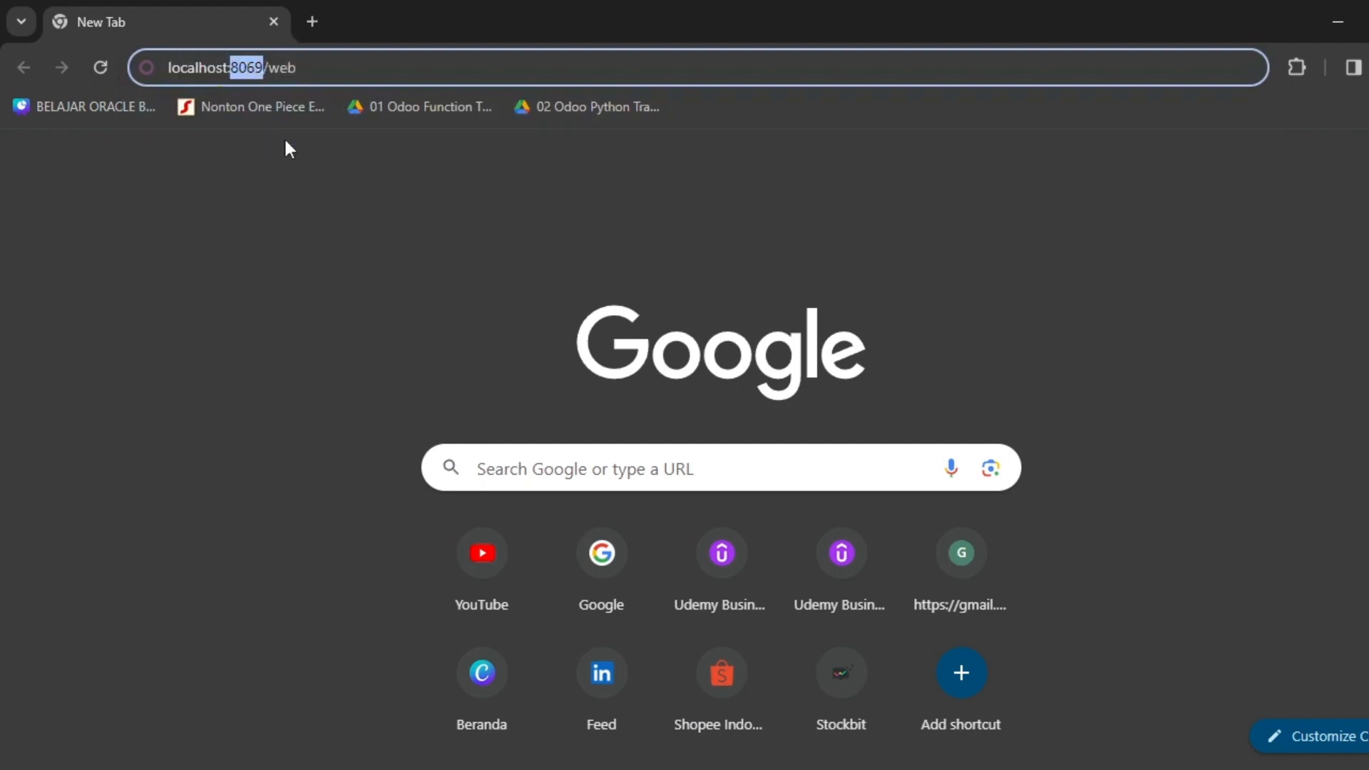
click(233, 72)
key(BackSpace)
text(:)
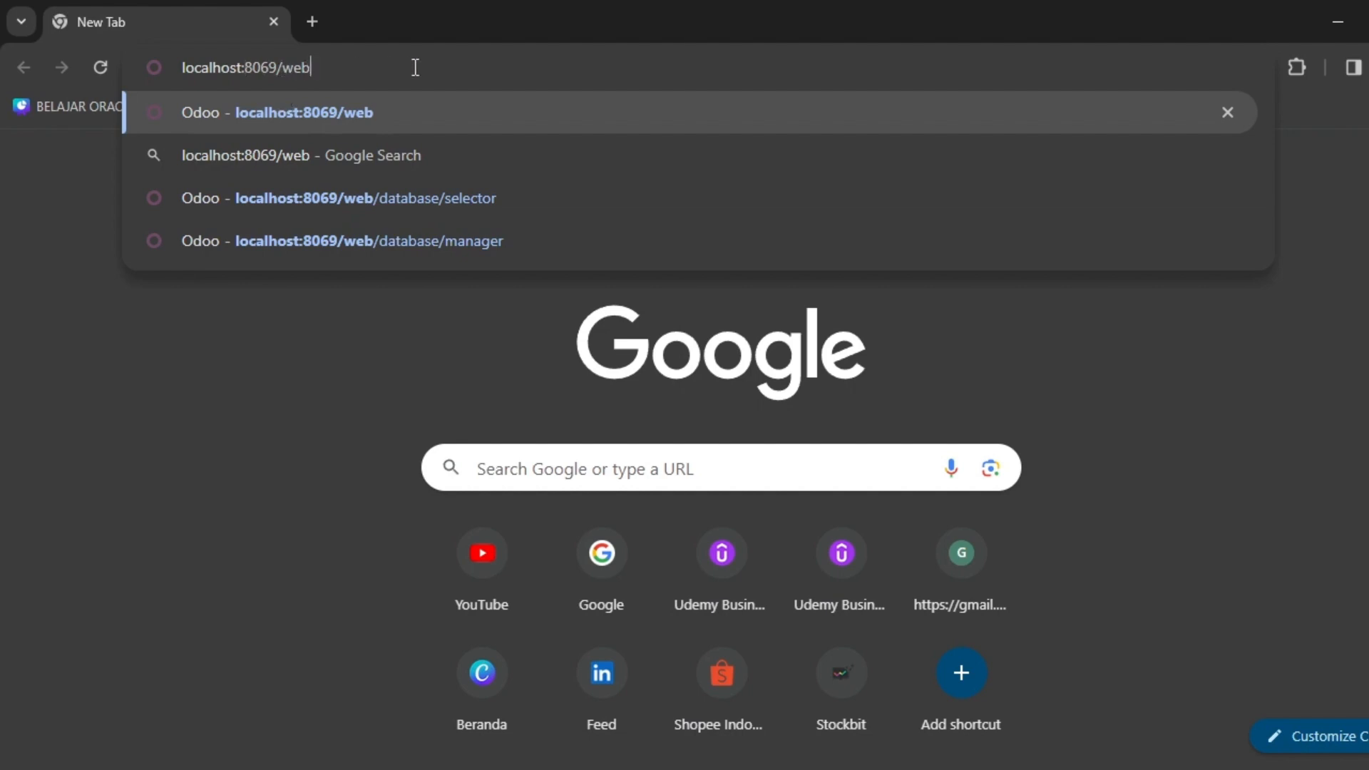
double_click(259, 68)
Check the port in odoo.conf, then load localhost:8069/web in Chrome.
key(alt+Tab)
key(alt+Tab)
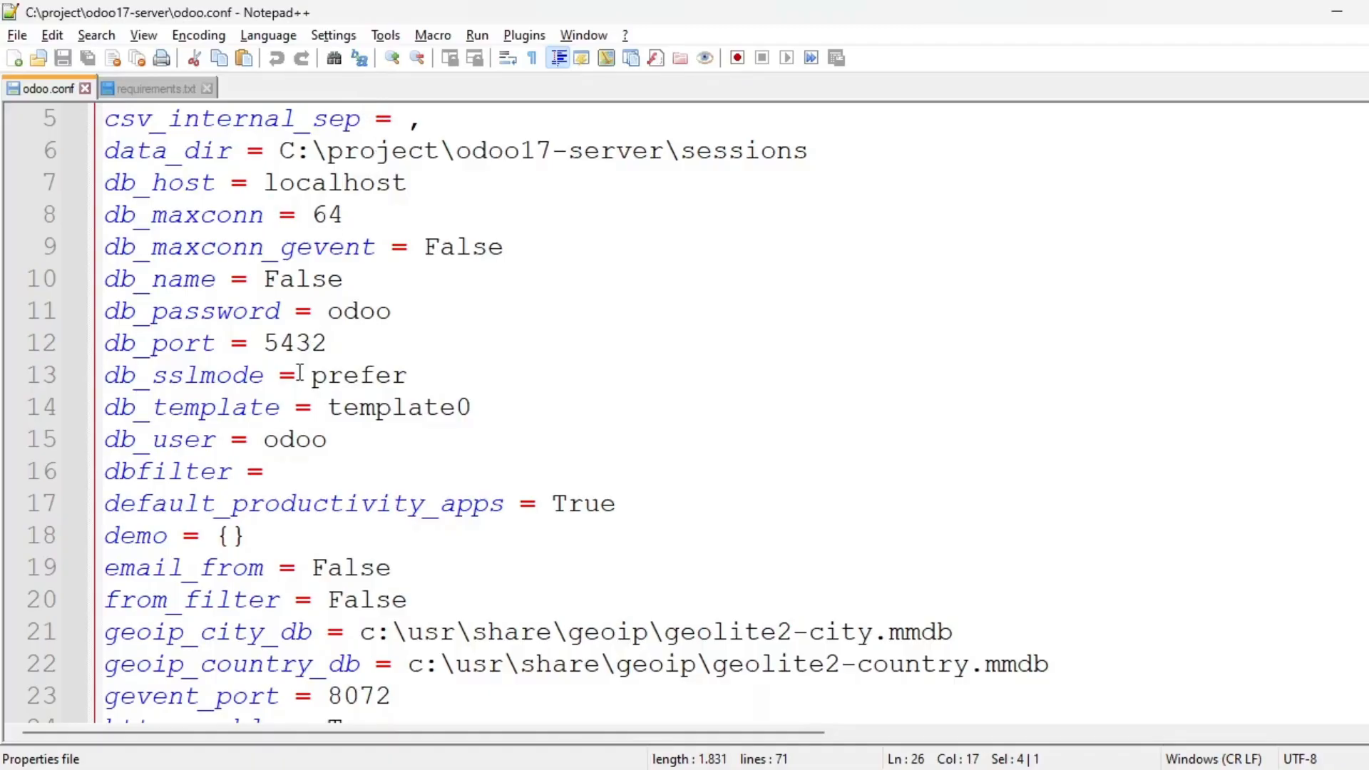
scroll(400, 340, down, 5)
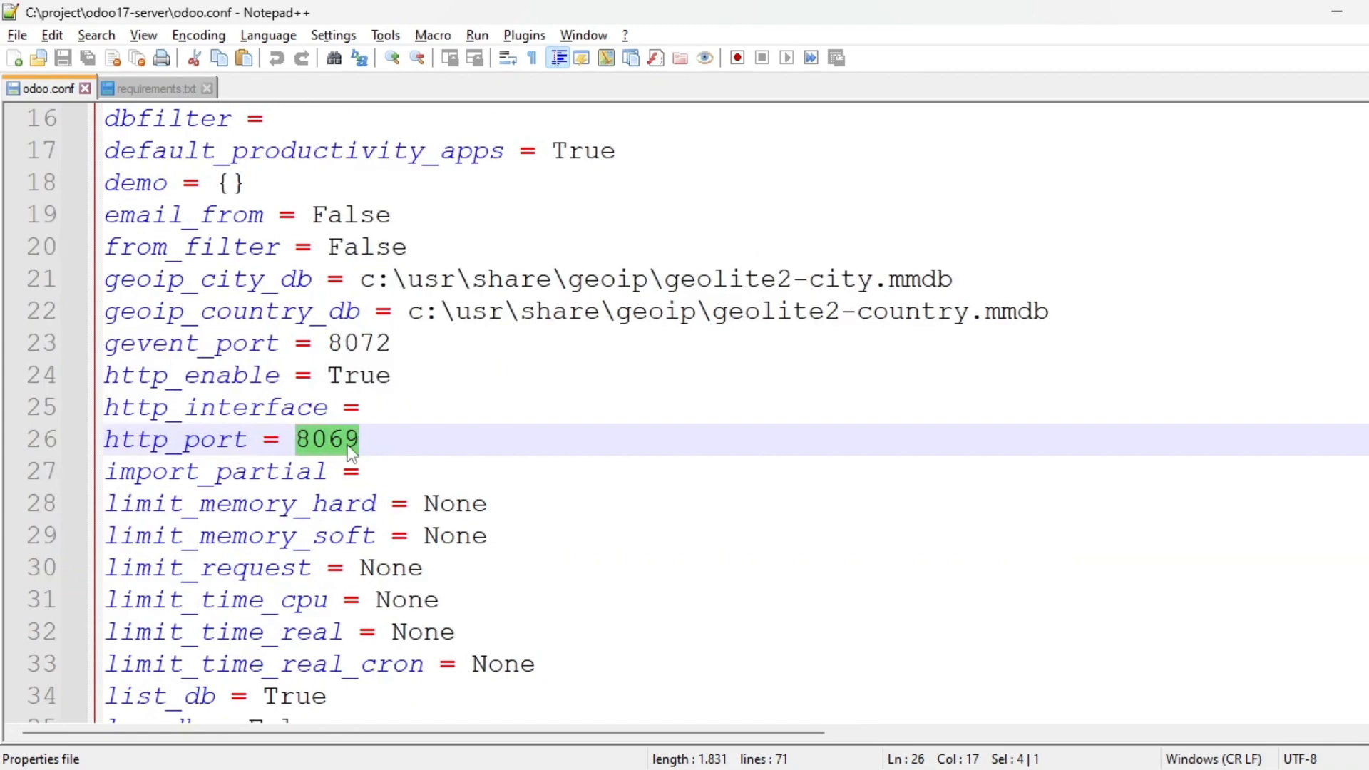
key(alt+Tab)
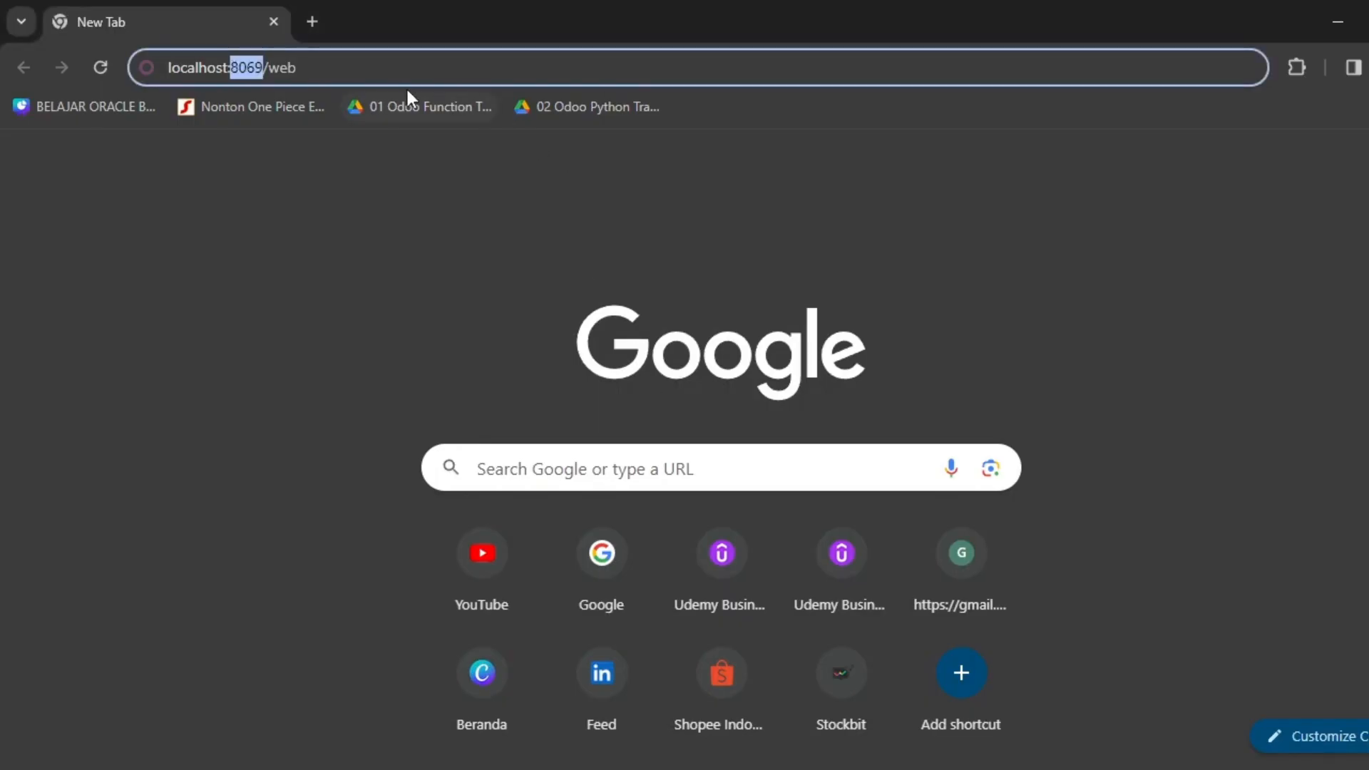
click(407, 74)
key(Return)
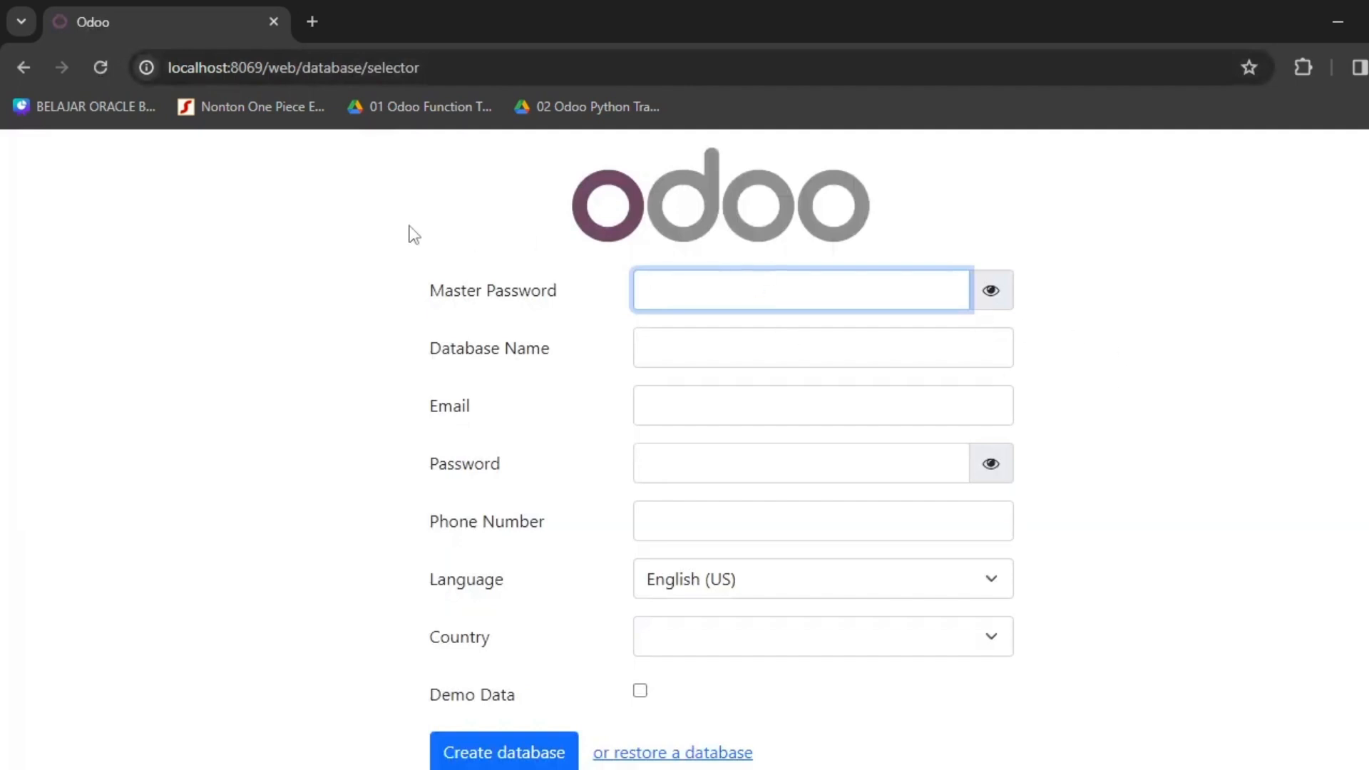
Enter the master password and name the database kuliah_odoo.
drag(553, 211, 1006, 214)
click(1341, 220)
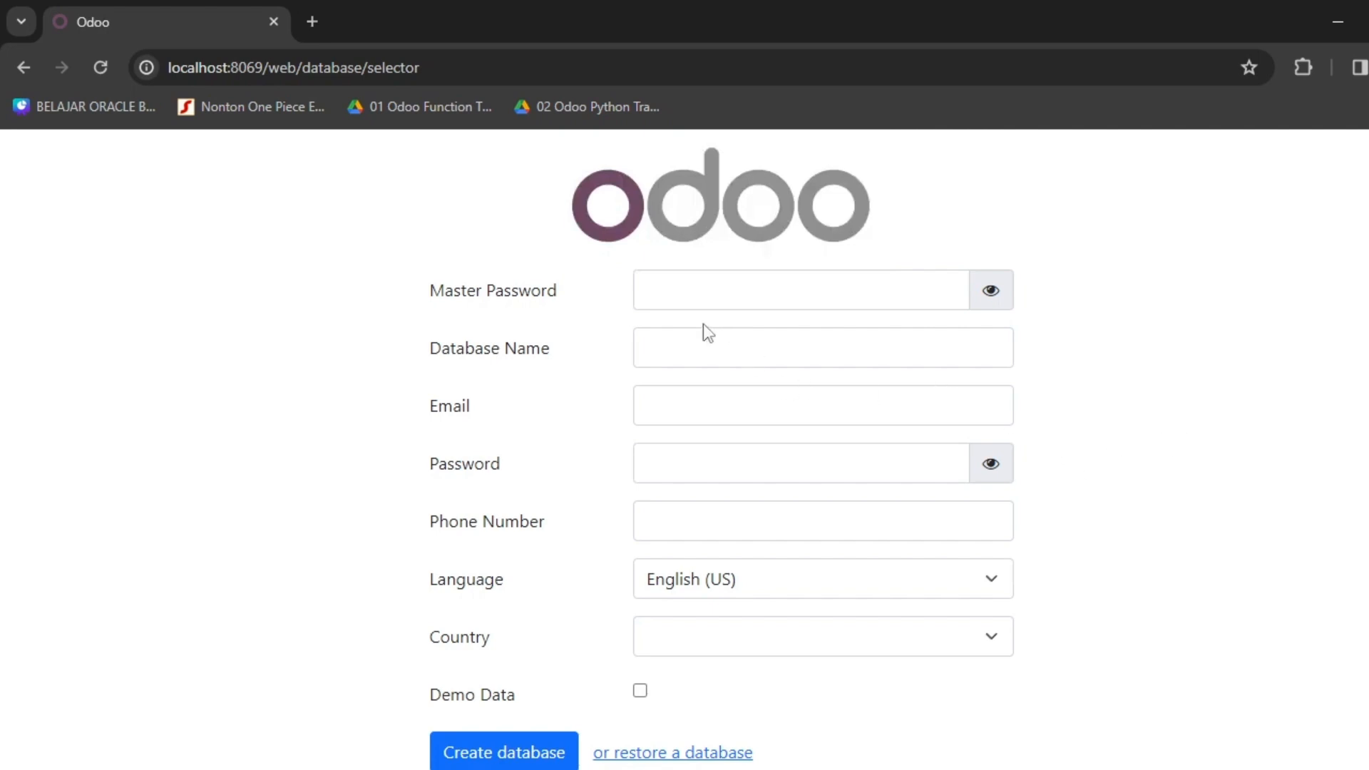
click(712, 301)
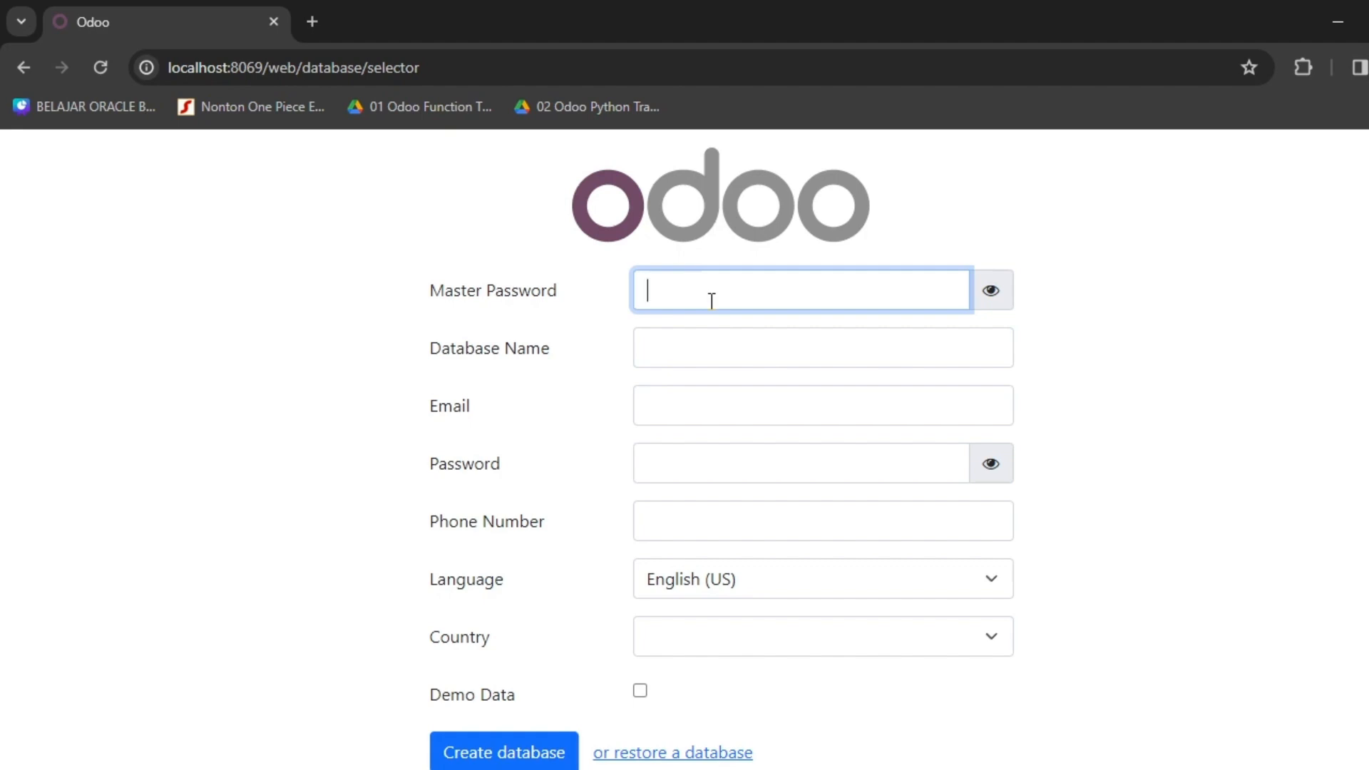
text(••••)
click(694, 353)
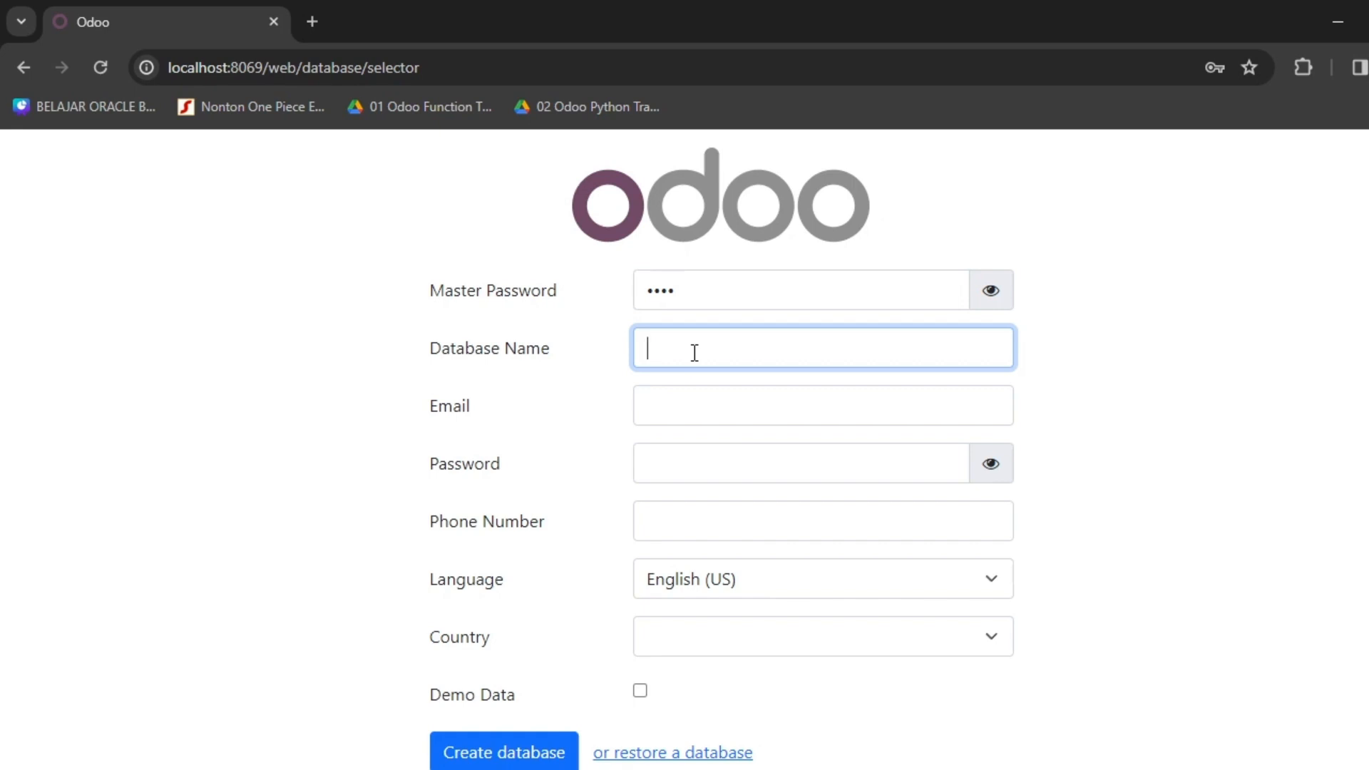
text(Ku;os)
key(BackSpace)
key(BackSpace)
text(iahOD)
key(BackSpace)
key(BackSpace)
key(BackSpace)
key(BackSpace)
key(BackSpace)
key(BackSpace)
key(BackSpace)
text(kuliah_odoo)
Fill in the admin email, admin password and phone number.
click(664, 409)
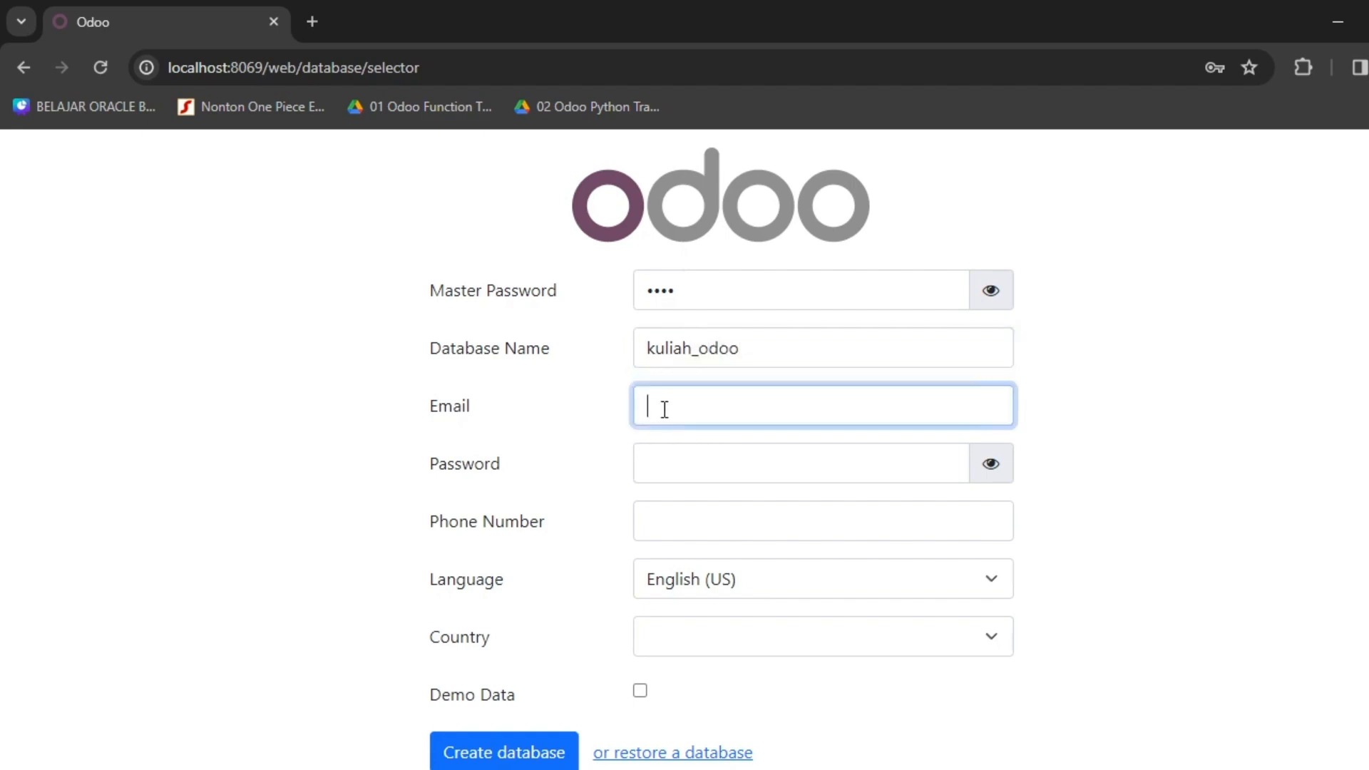
text(odoo)
click(673, 463)
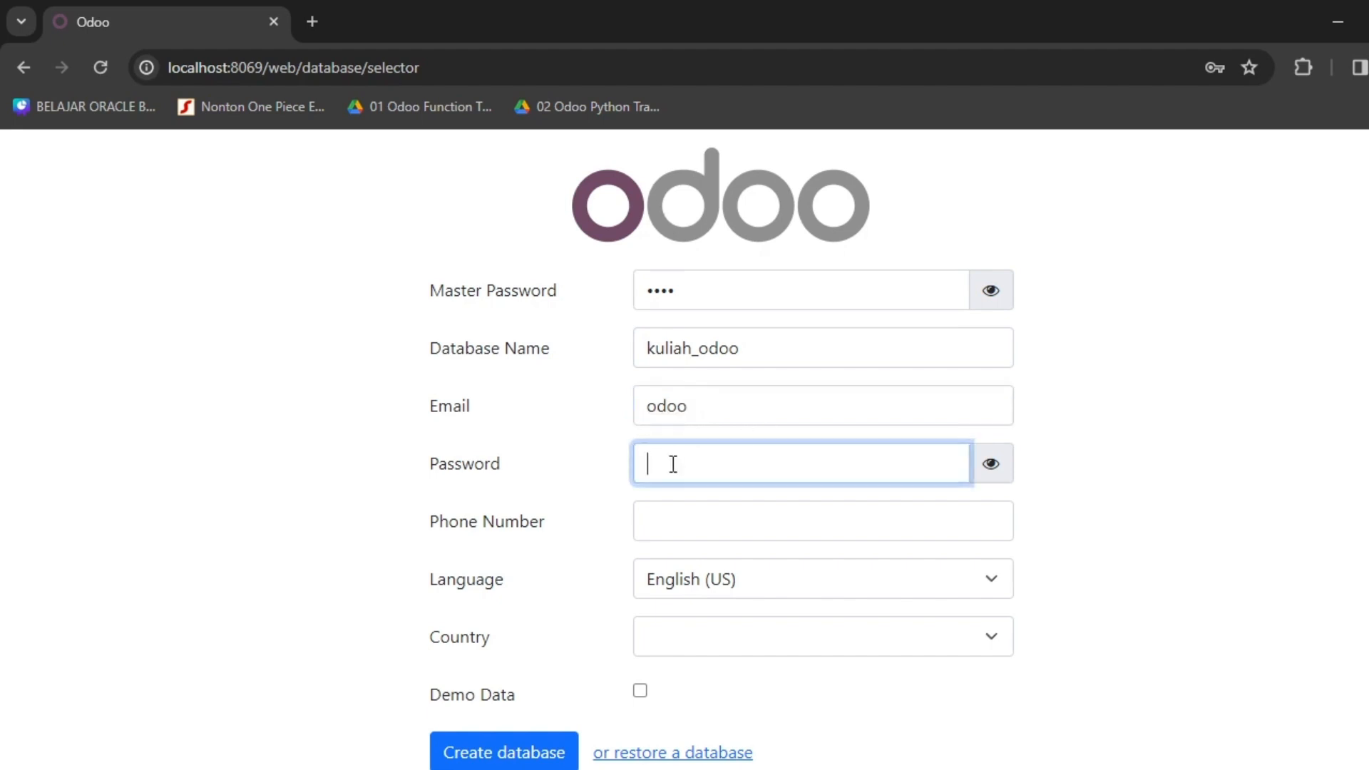
text(odoo)
click(685, 525)
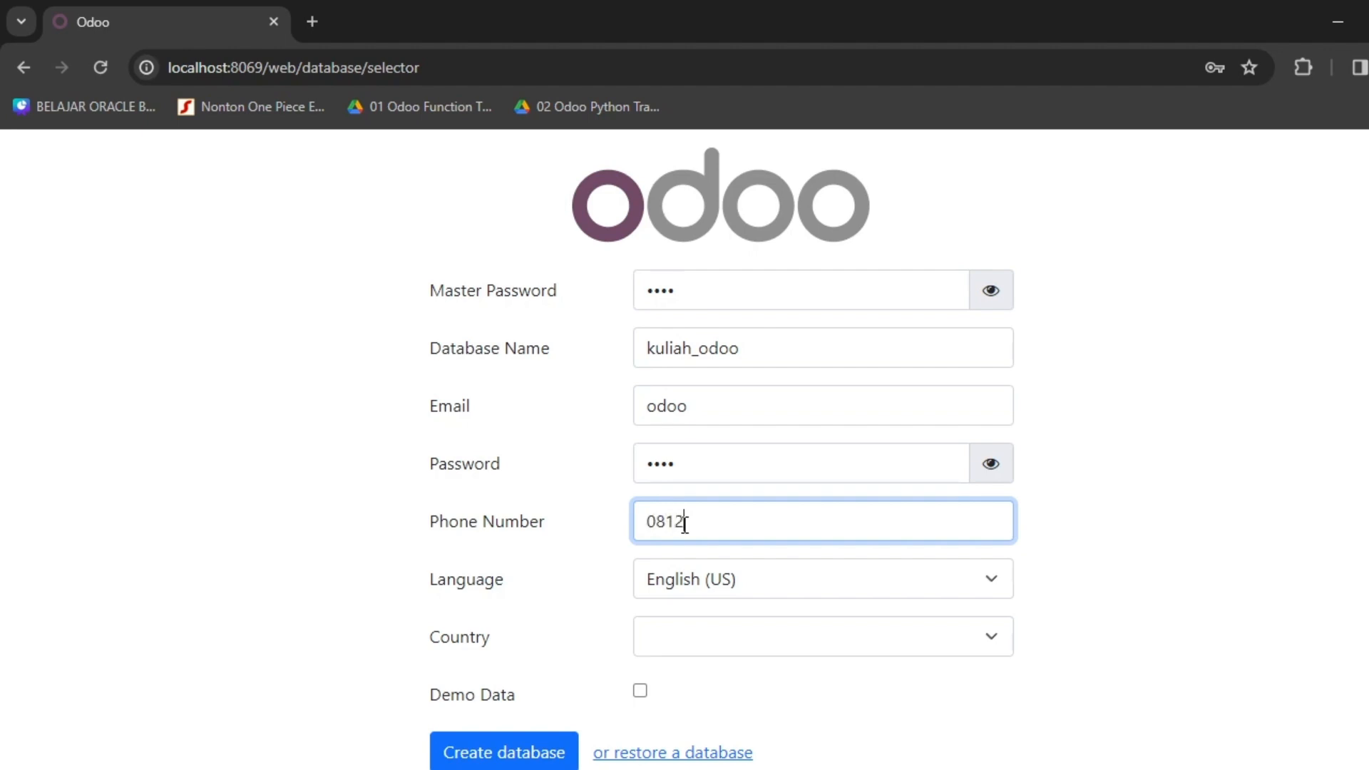
Choose Indonesian language and Indonesia country, then create the database.
click(719, 583)
key(i)
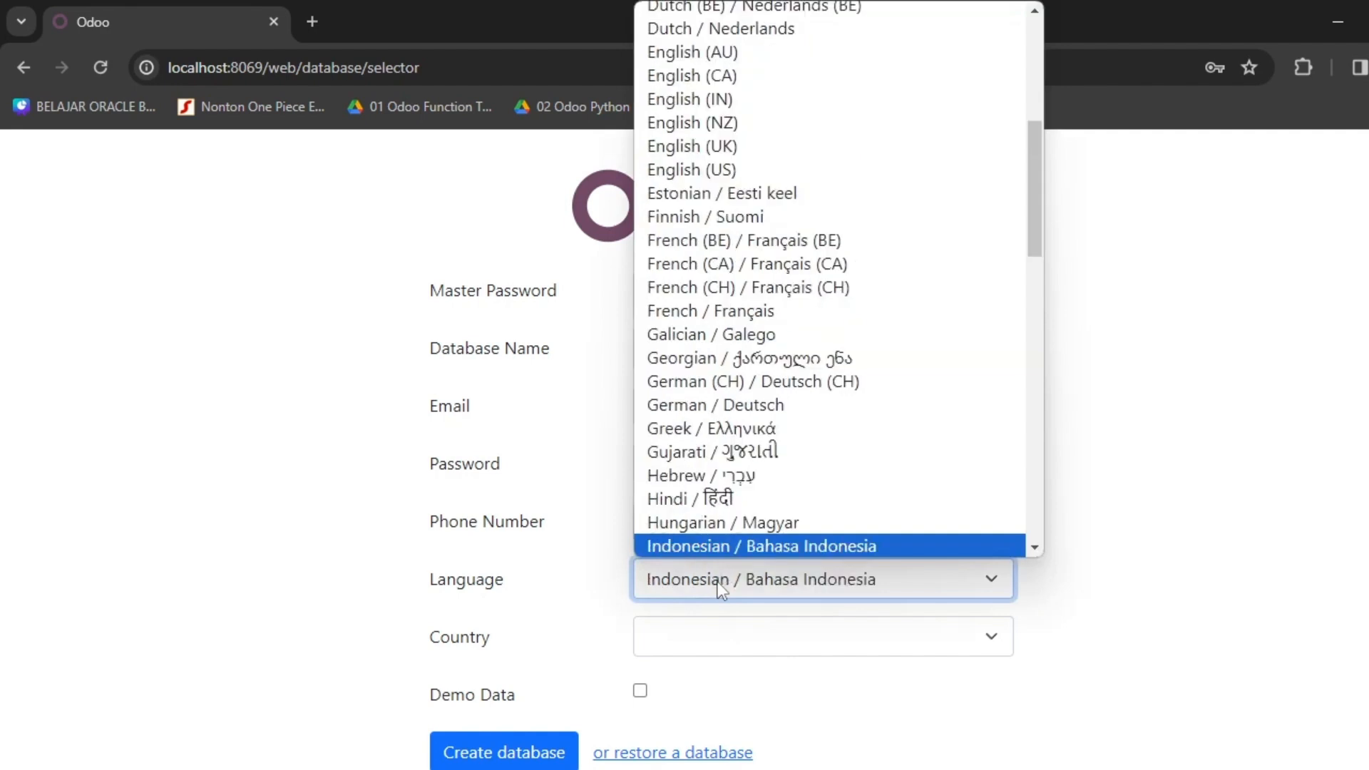
key(Return)
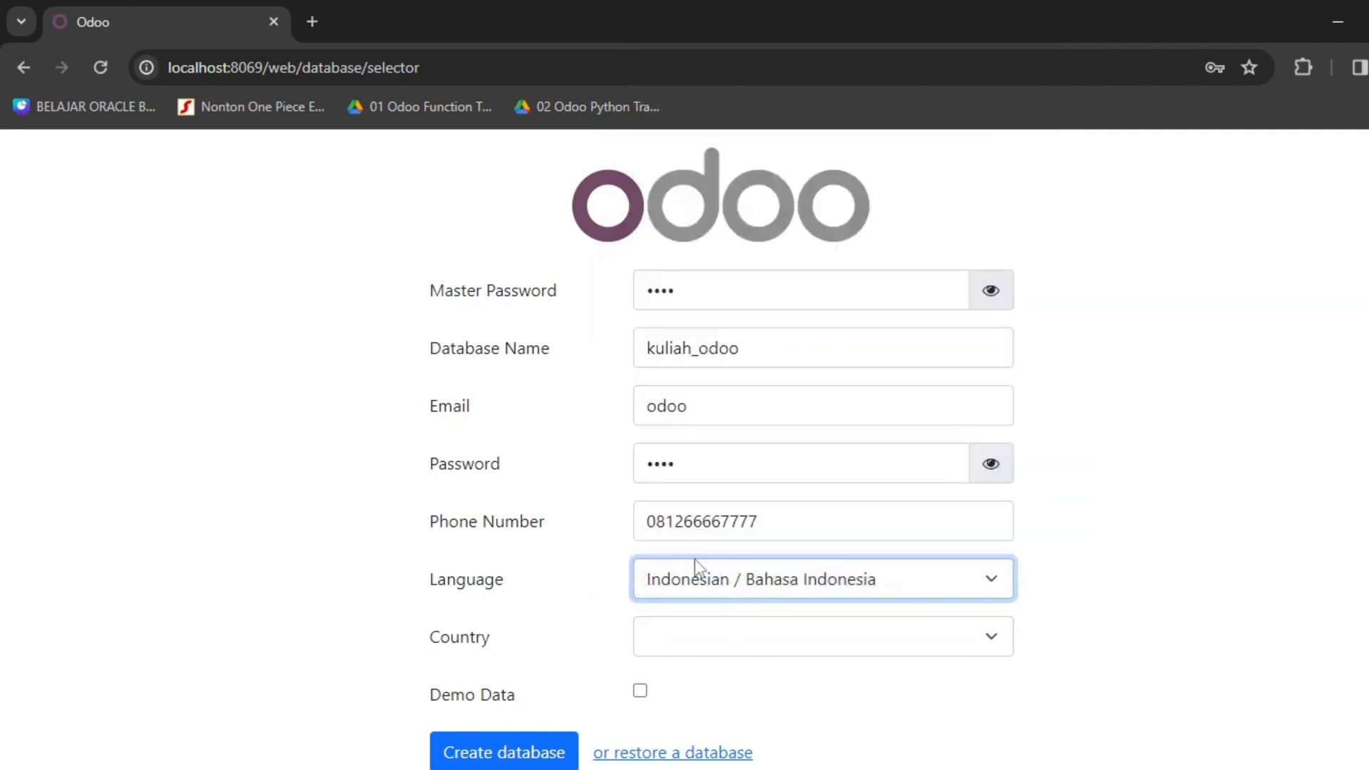
click(705, 639)
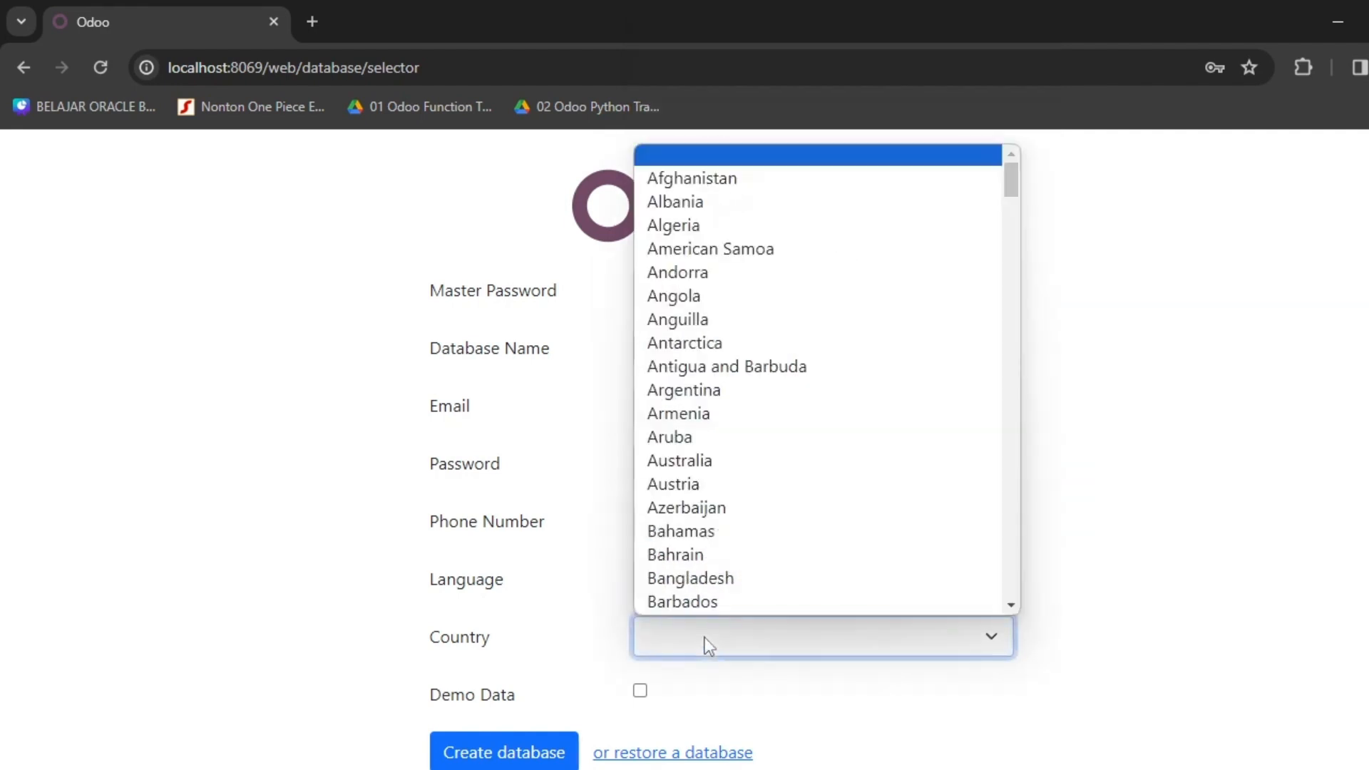
key(i)
key(i)
key(i)
key(Return)
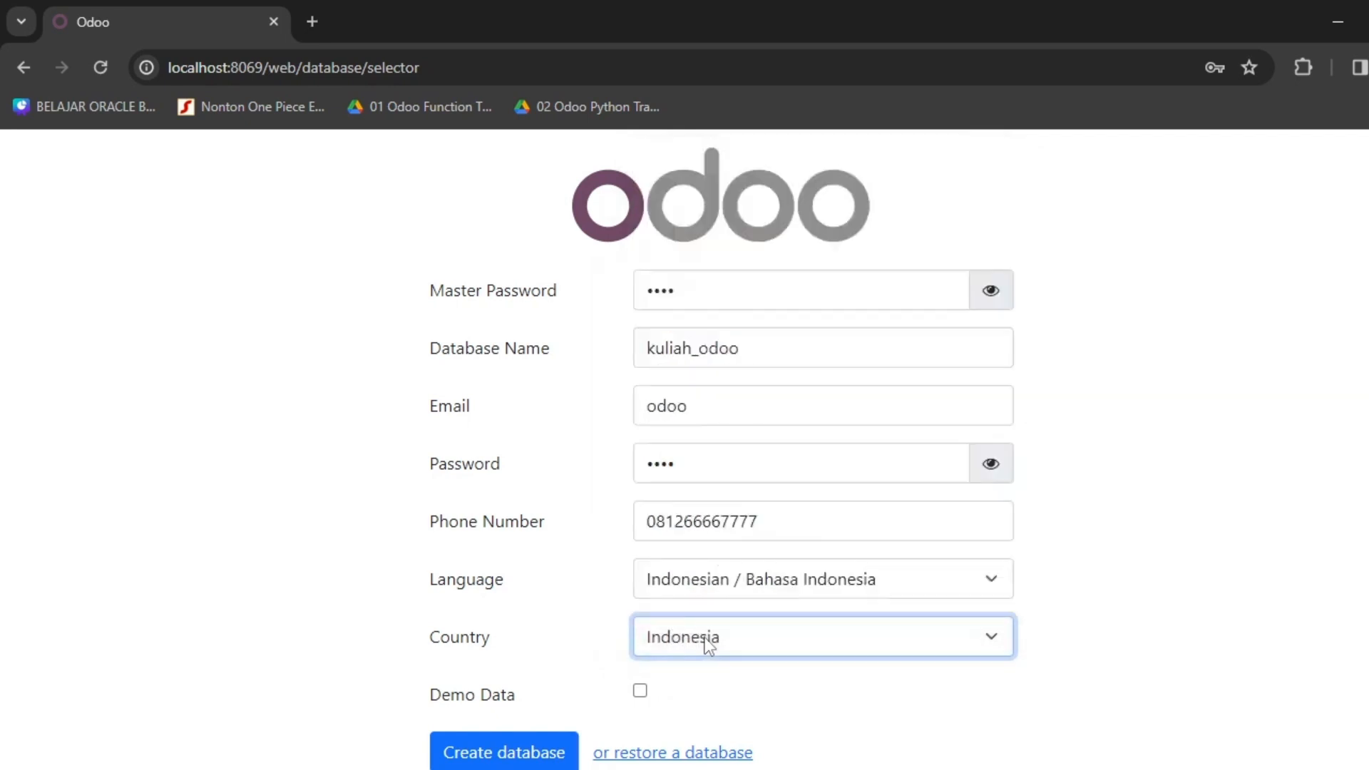
click(1231, 401)
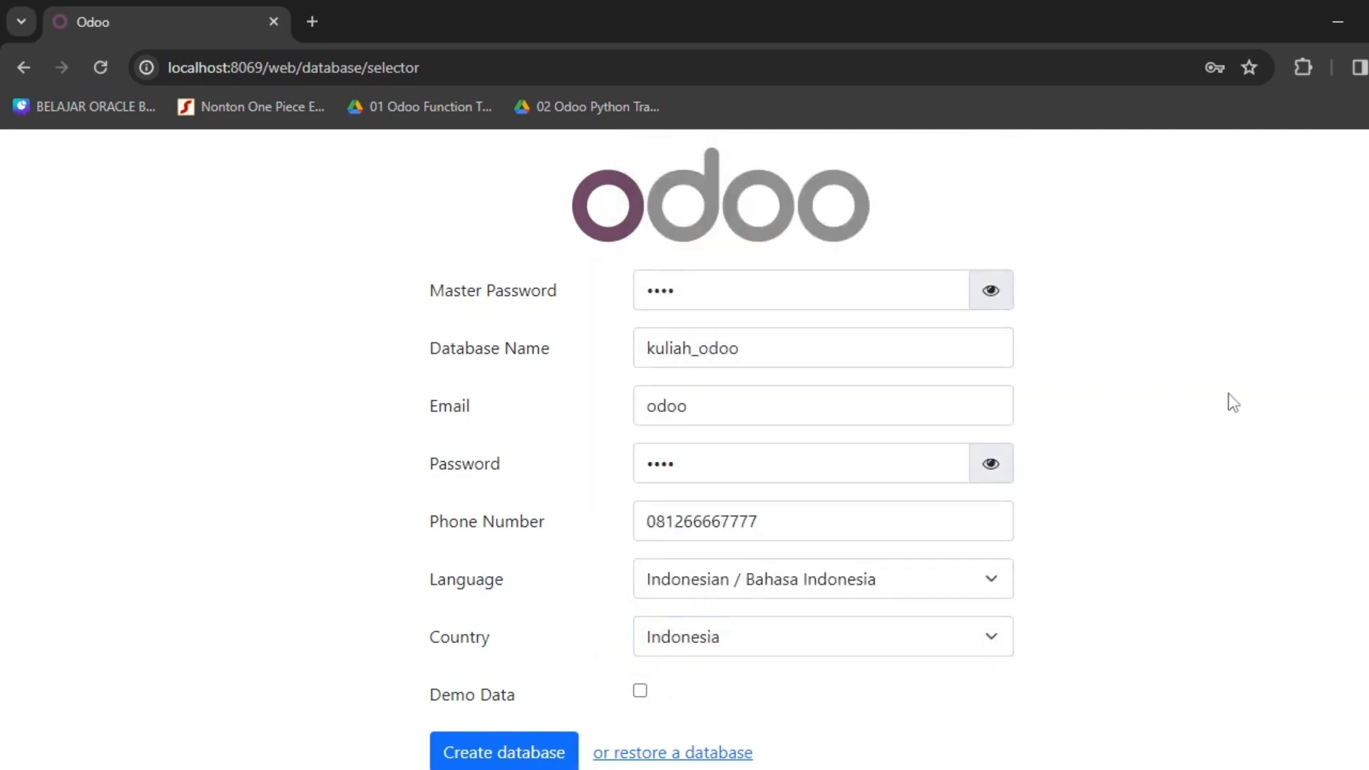
click(525, 758)
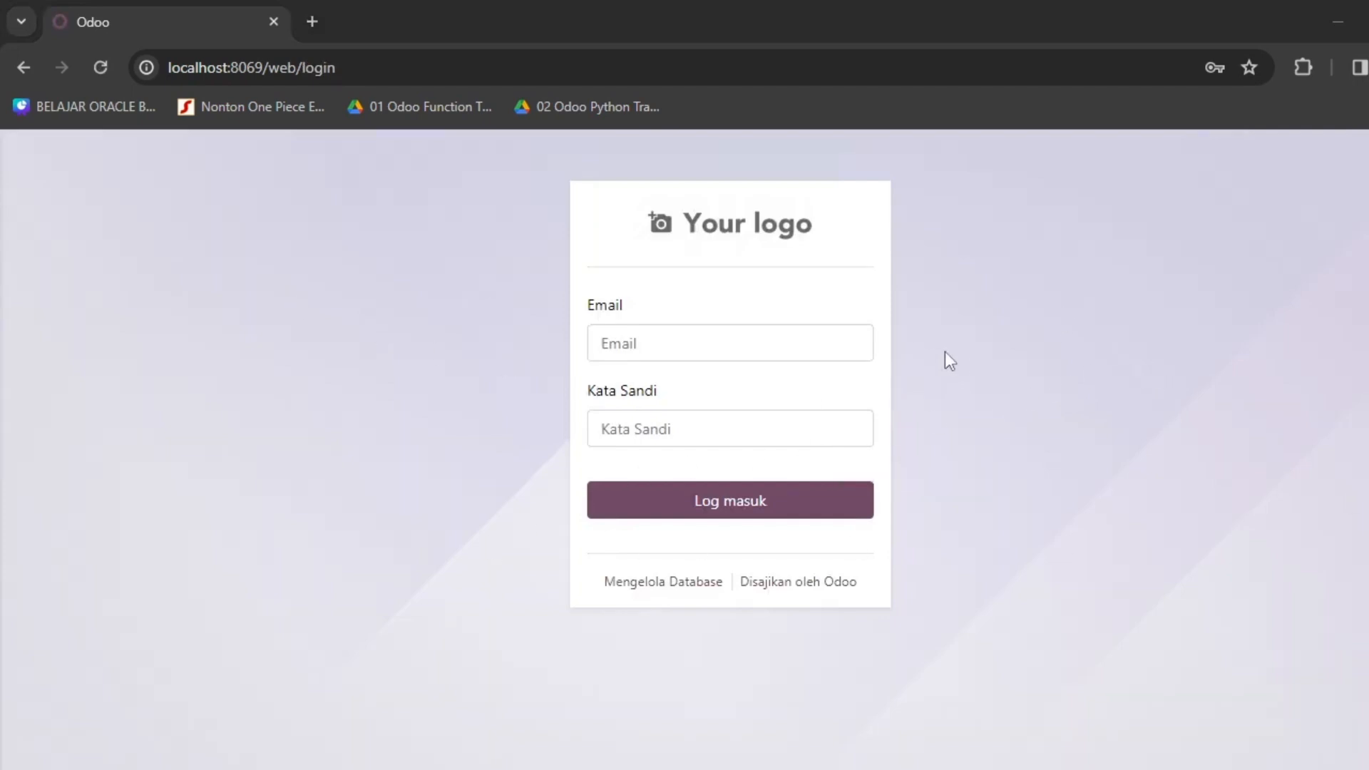
Log in to kuliah_odoo with the admin email and password.
click(718, 344)
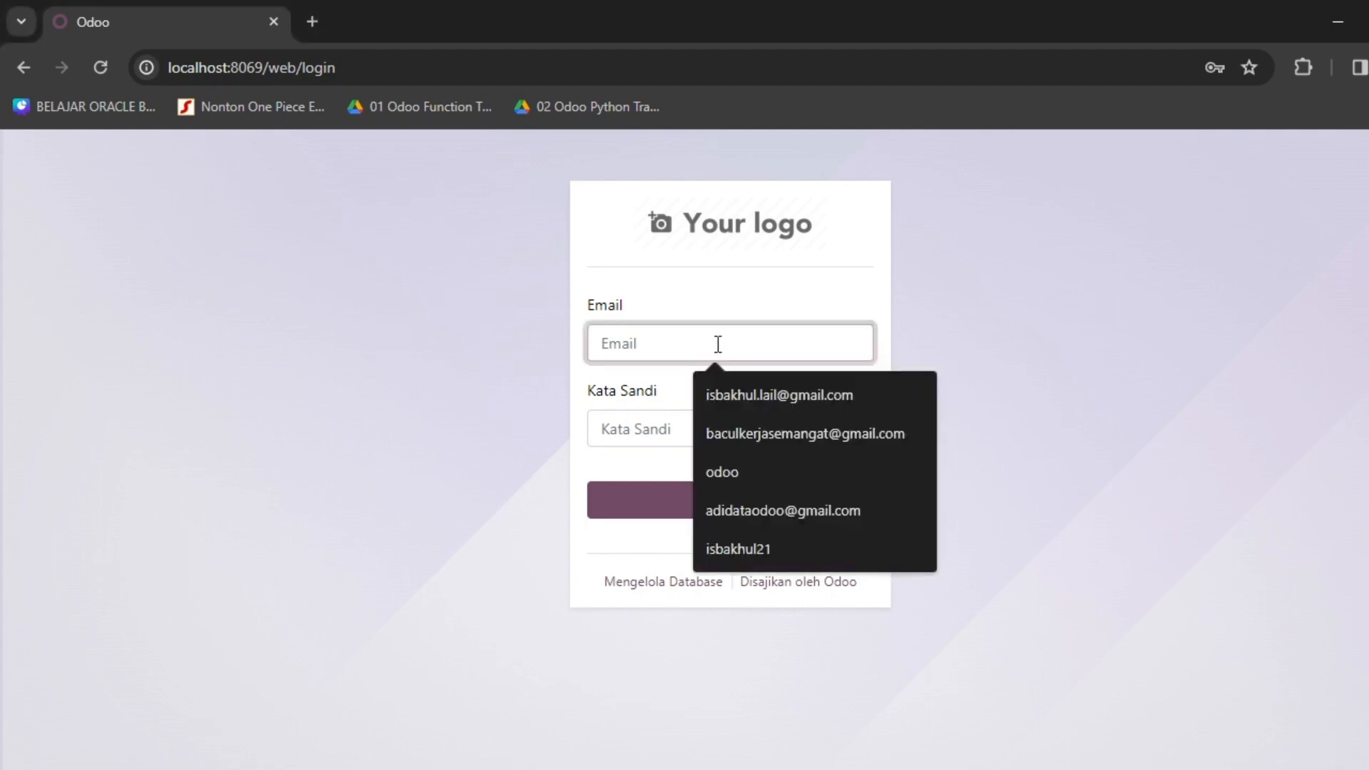
text(doo)
key(BackSpace)
key(BackSpace)
text(odoo)
key(Tab)
text(odoo)
key(Return)
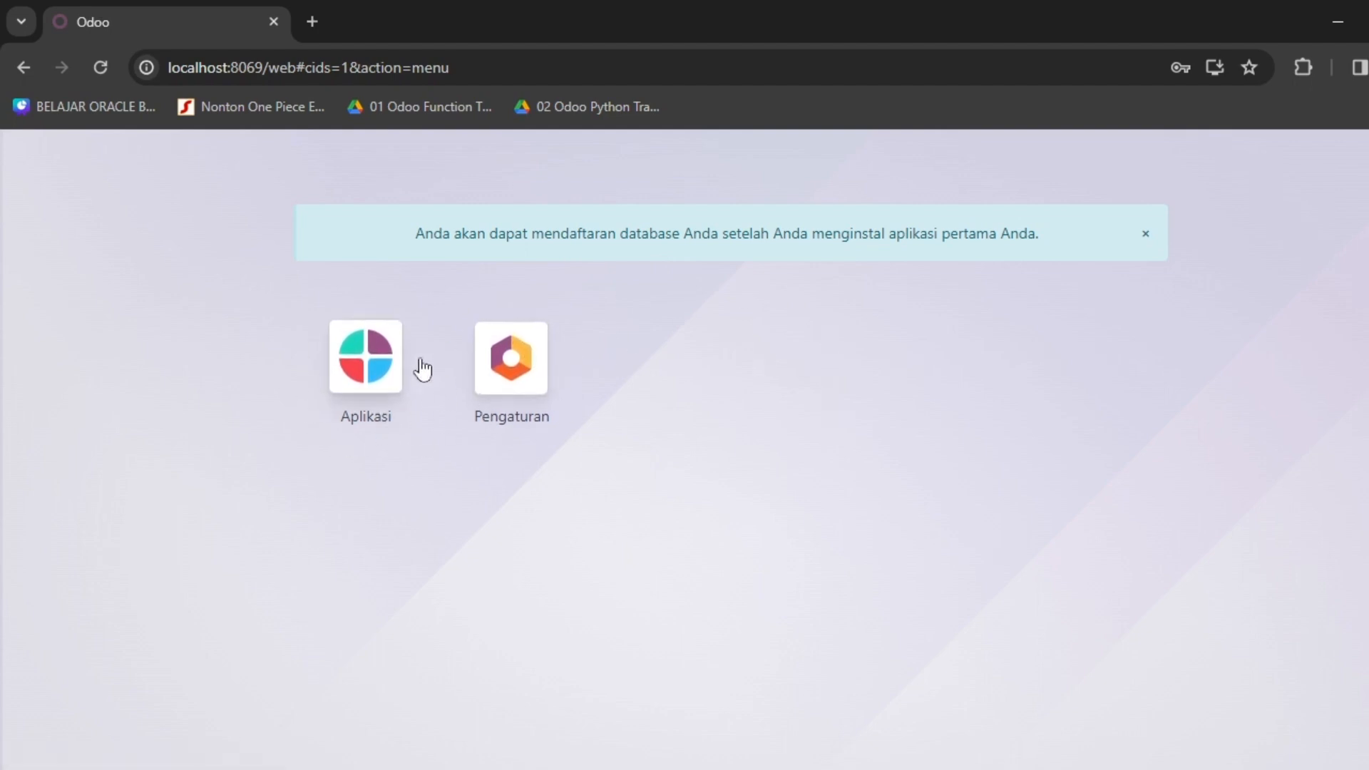
Open the Aplikasi catalogue and activate the Penjualan app.
click(377, 365)
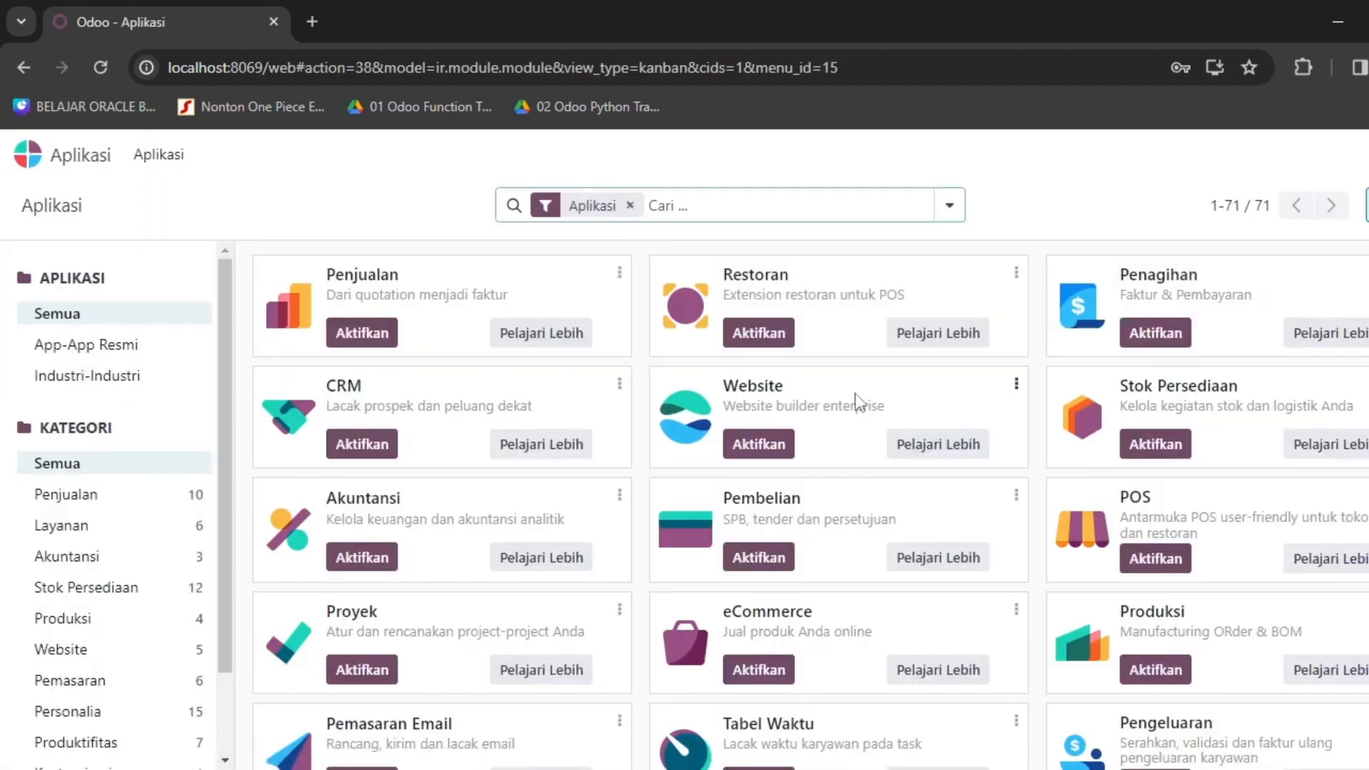
scroll(798, 490, down, 4)
scroll(781, 489, up, 4)
click(365, 336)
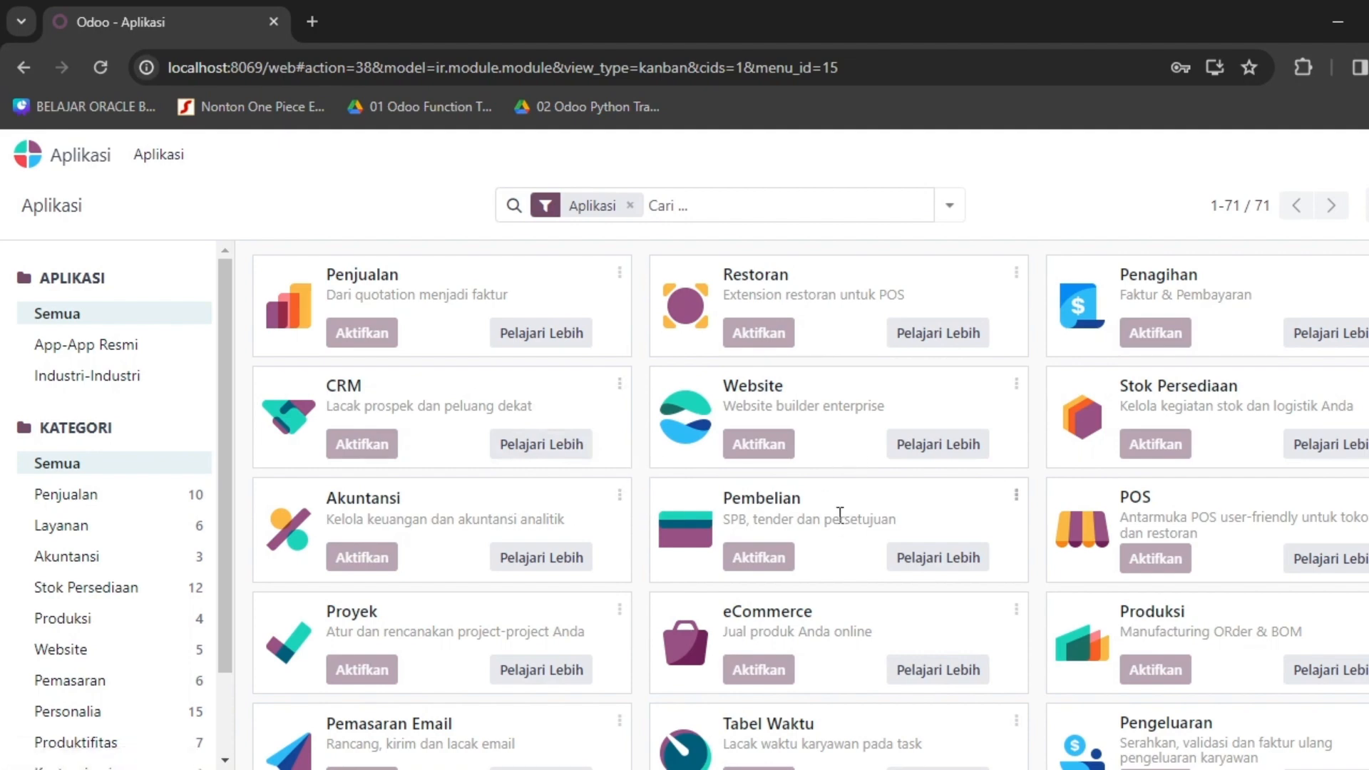
Scroll through the catalogue of 71 apps while Penjualan installs.
scroll(840, 520, down, 3)
scroll(920, 480, up, 3)
scroll(1161, 421, down, 3)
scroll(1225, 346, up, 2)
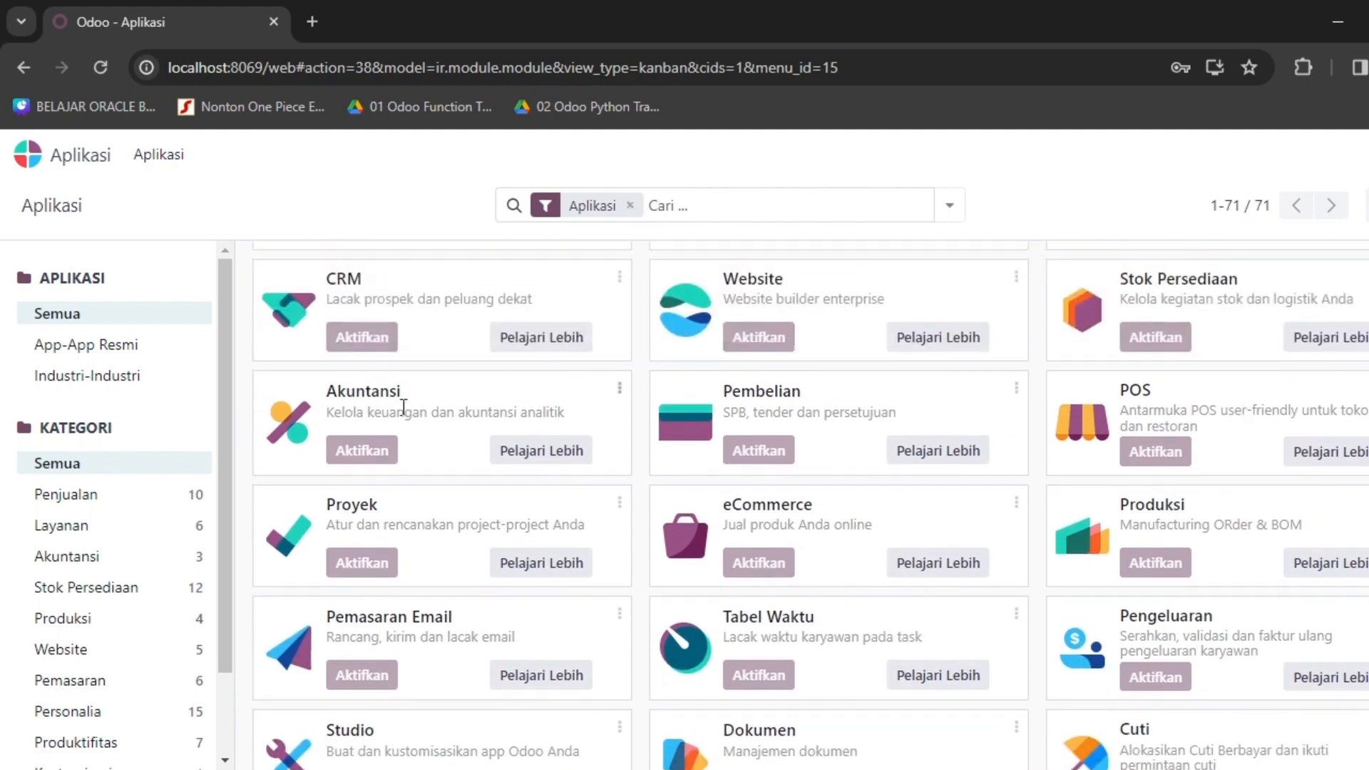
scroll(957, 473, down, 3)
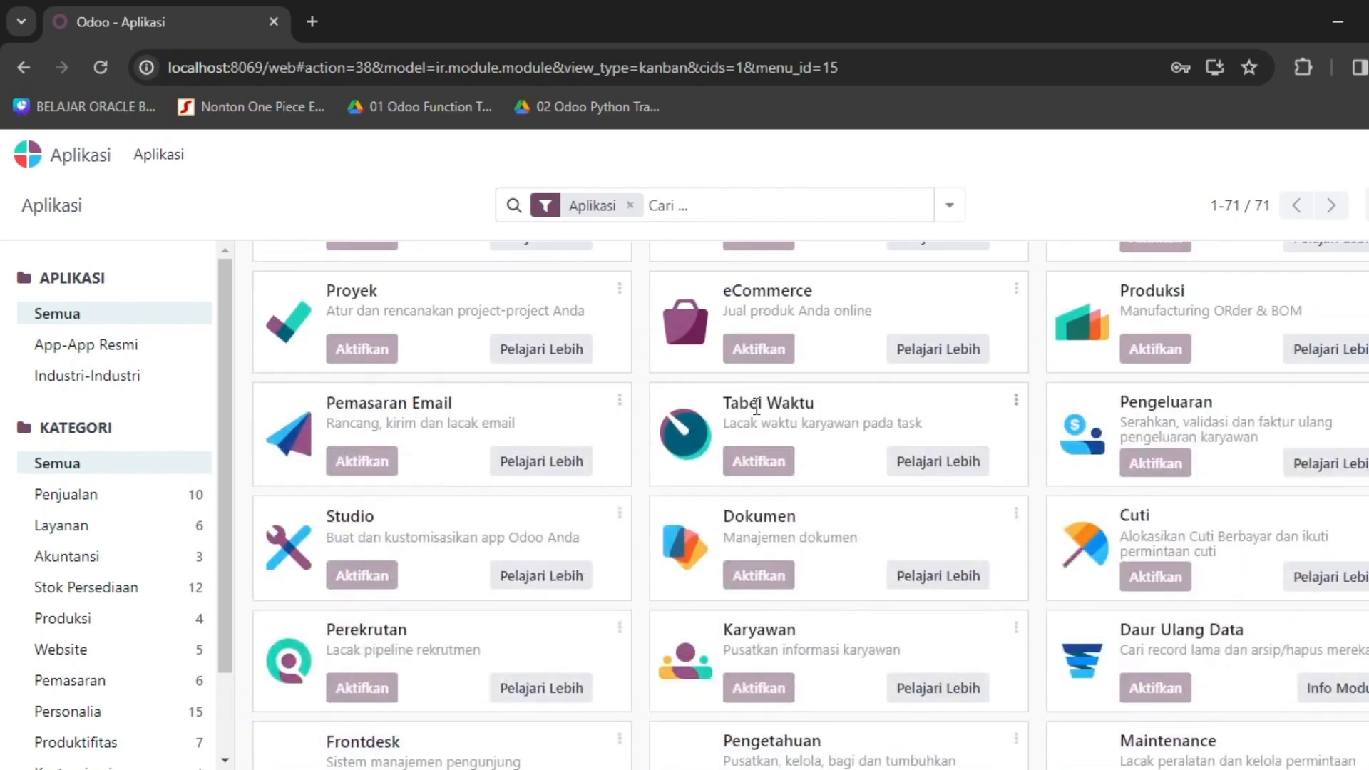
scroll(818, 416, down, 1)
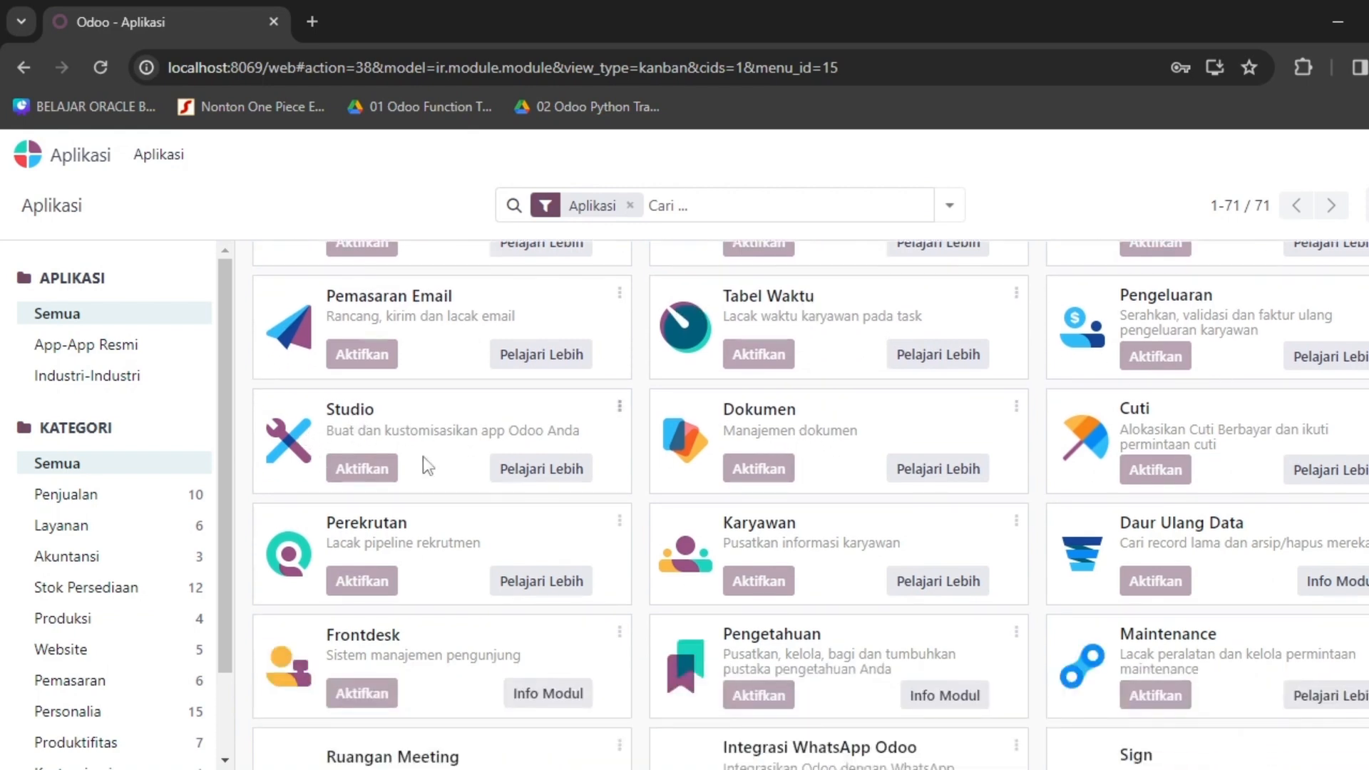
scroll(537, 438, down, 8)
scroll(618, 440, down, 3)
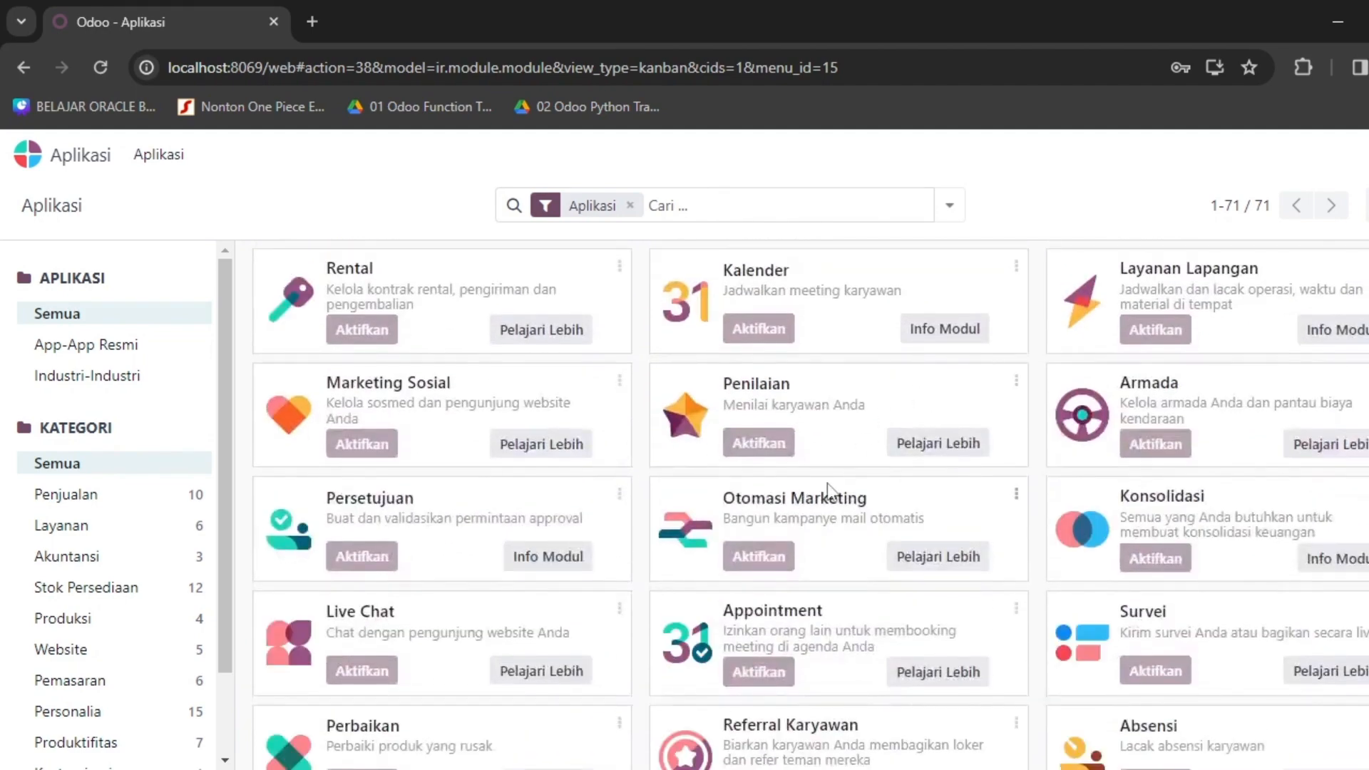
scroll(829, 492, up, 10)
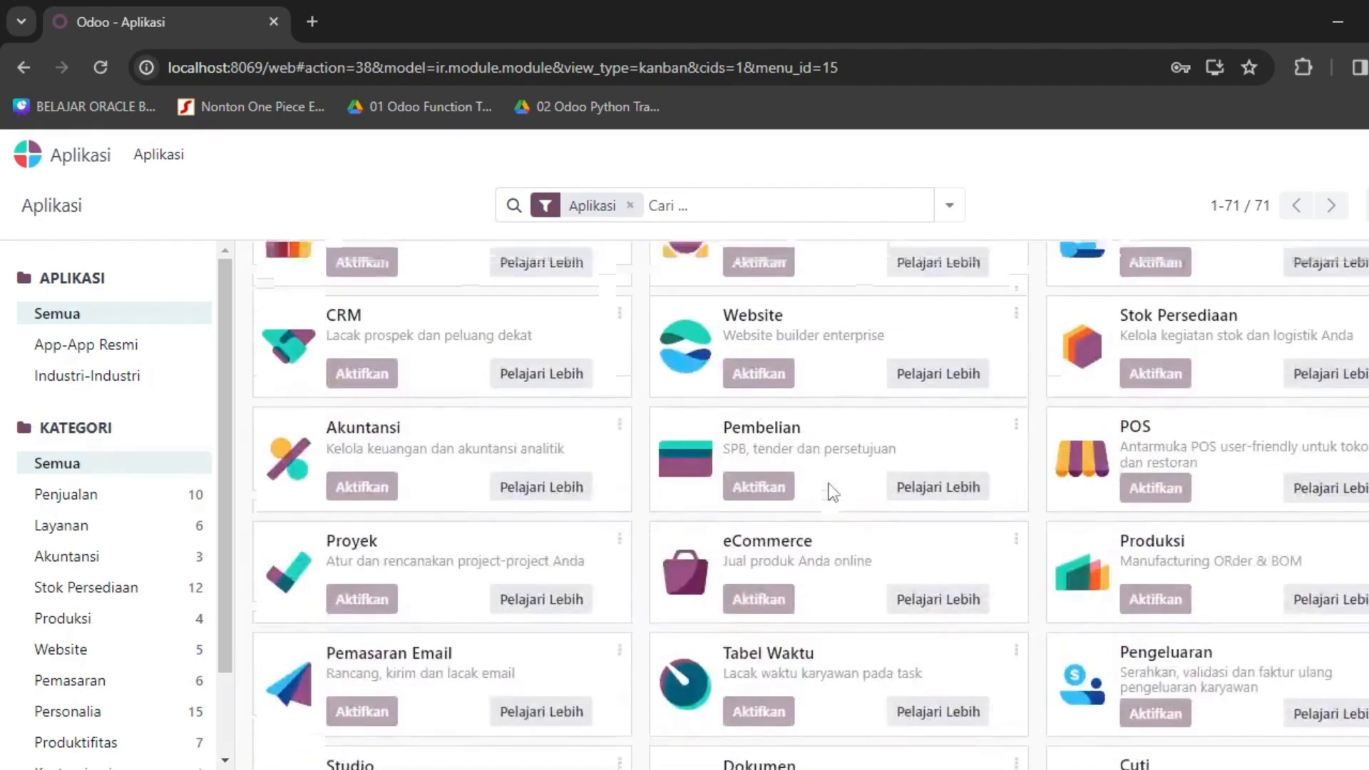
scroll(830, 492, down, 15)
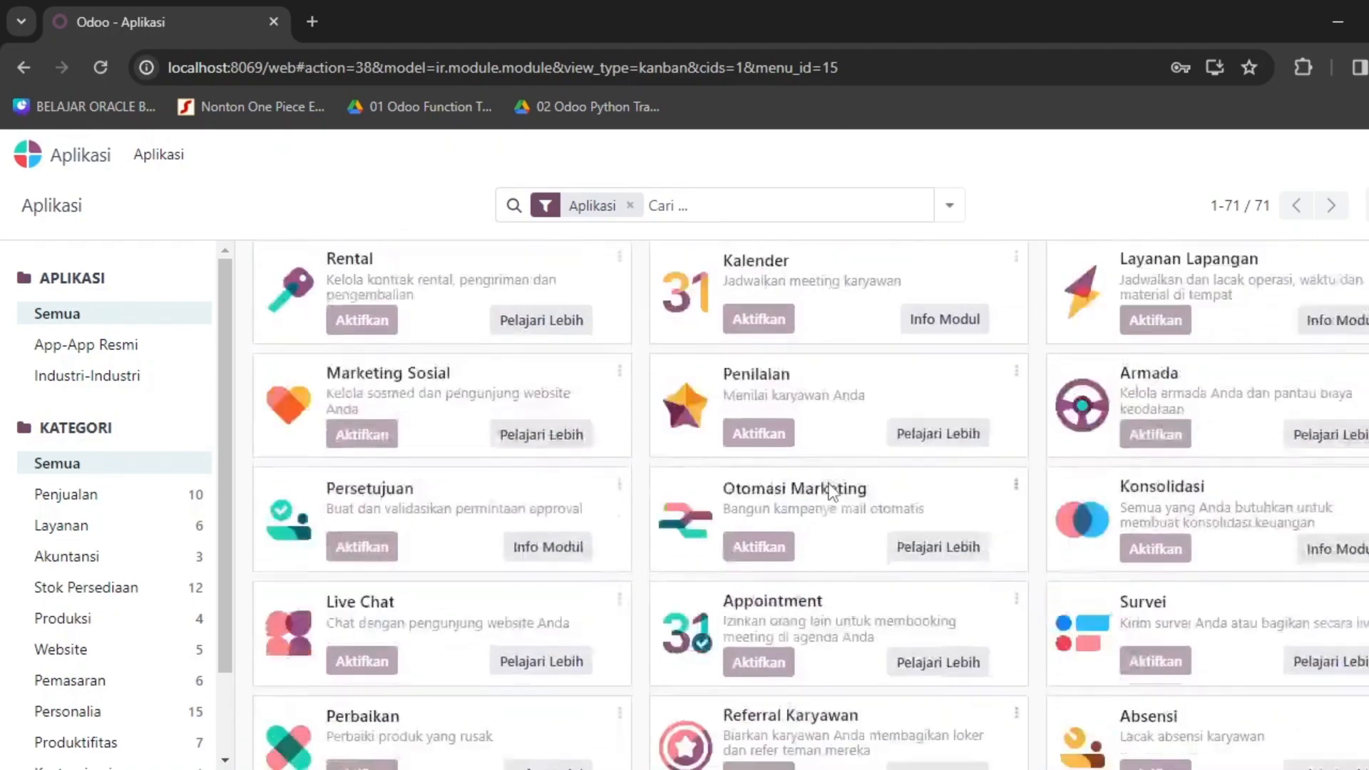
scroll(827, 485, up, 8)
scroll(835, 481, up, 7)
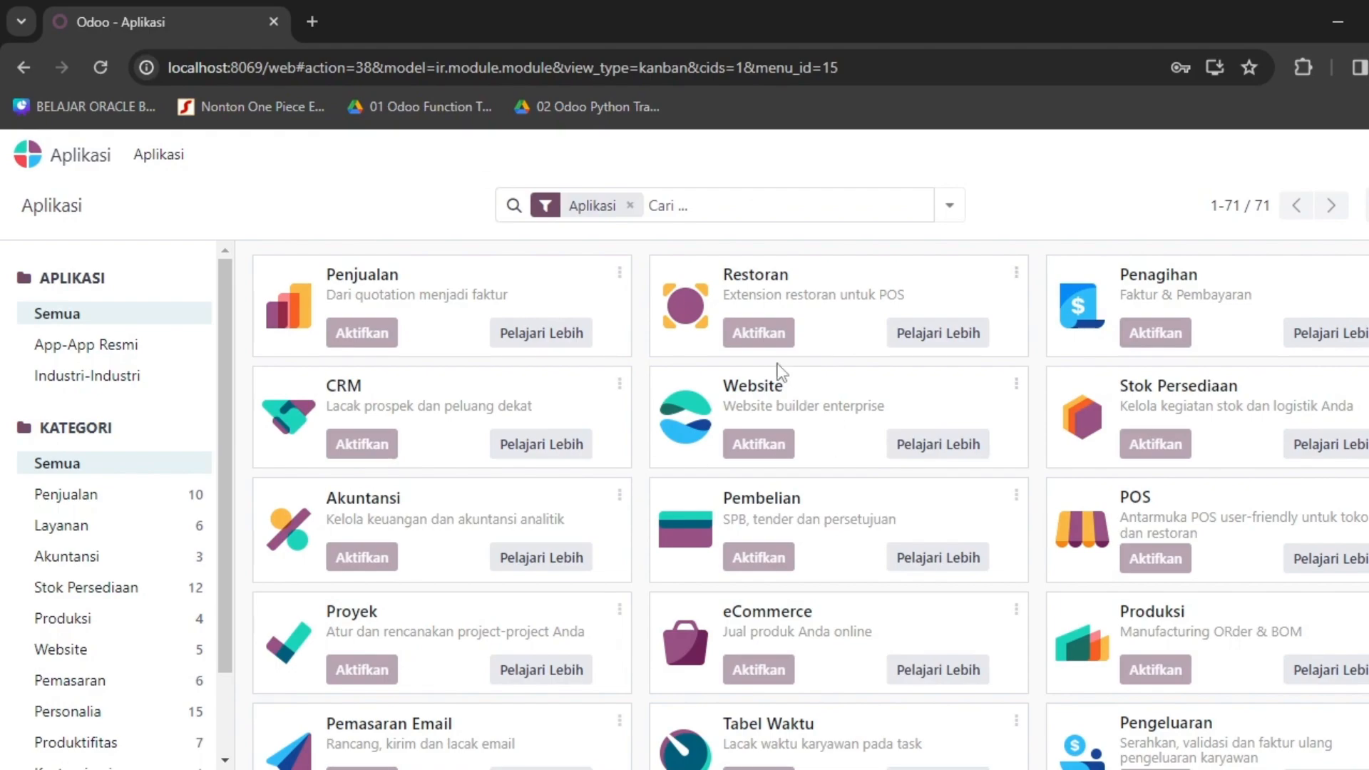
Browse the Aplikasi list, then switch to PowerShell to watch modules like calendar loading.
scroll(784, 470, down, 10)
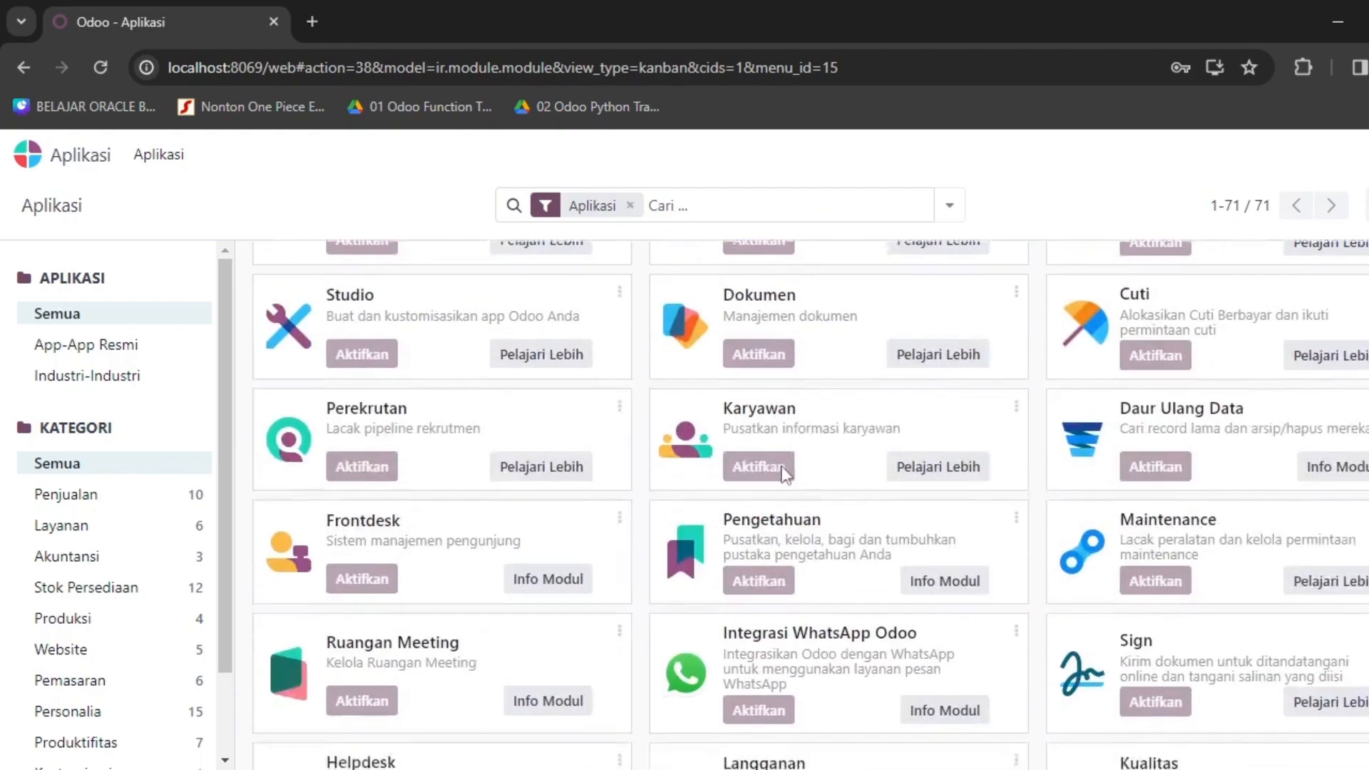
scroll(787, 471, down, 5)
scroll(800, 450, up, 15)
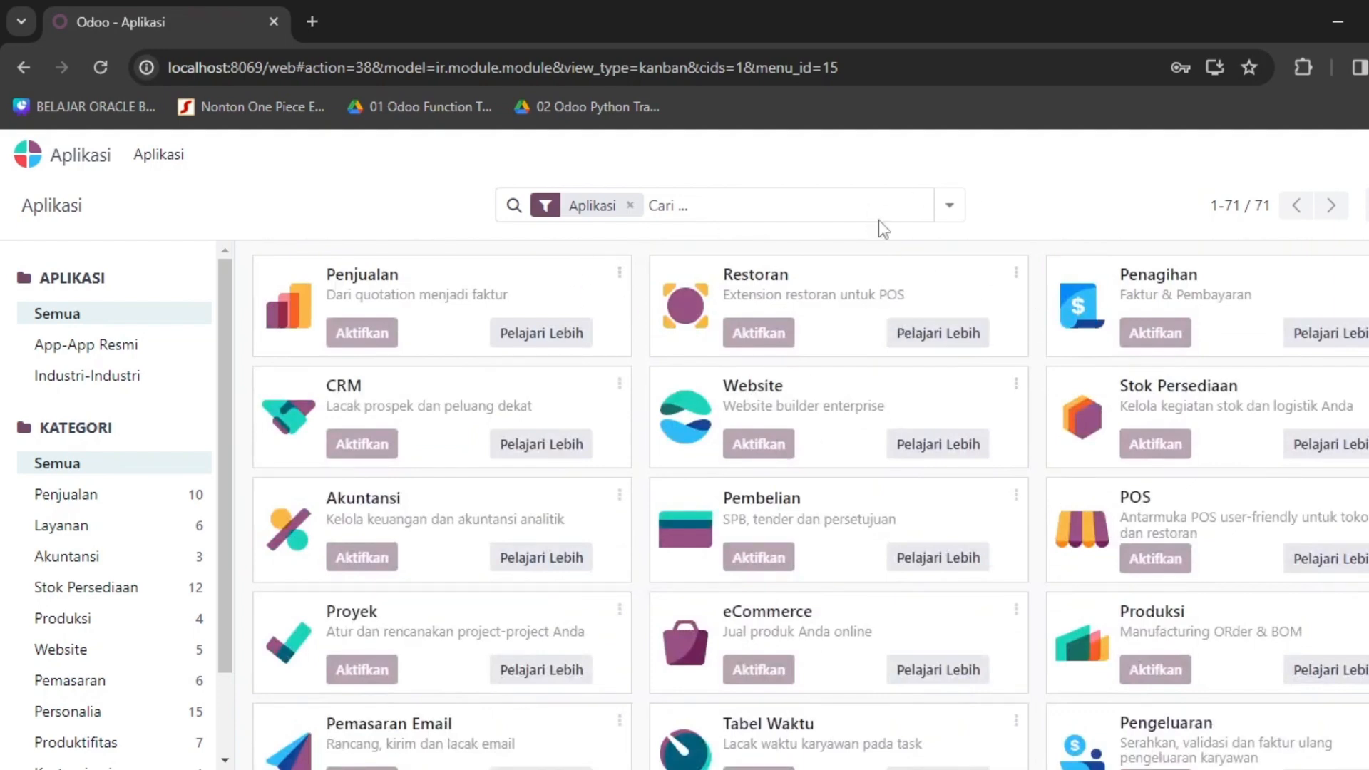
scroll(797, 381, down, 20)
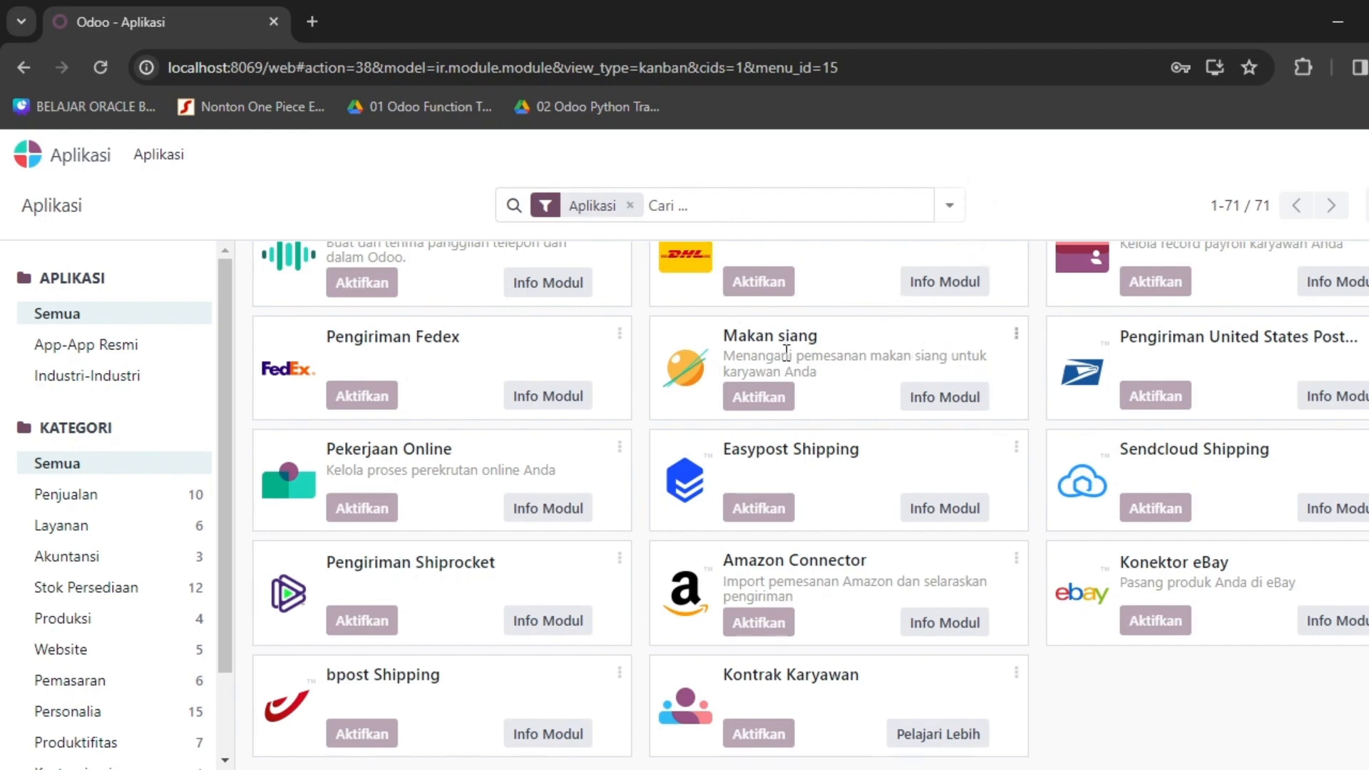
scroll(788, 353, up, 10)
scroll(789, 357, up, 5)
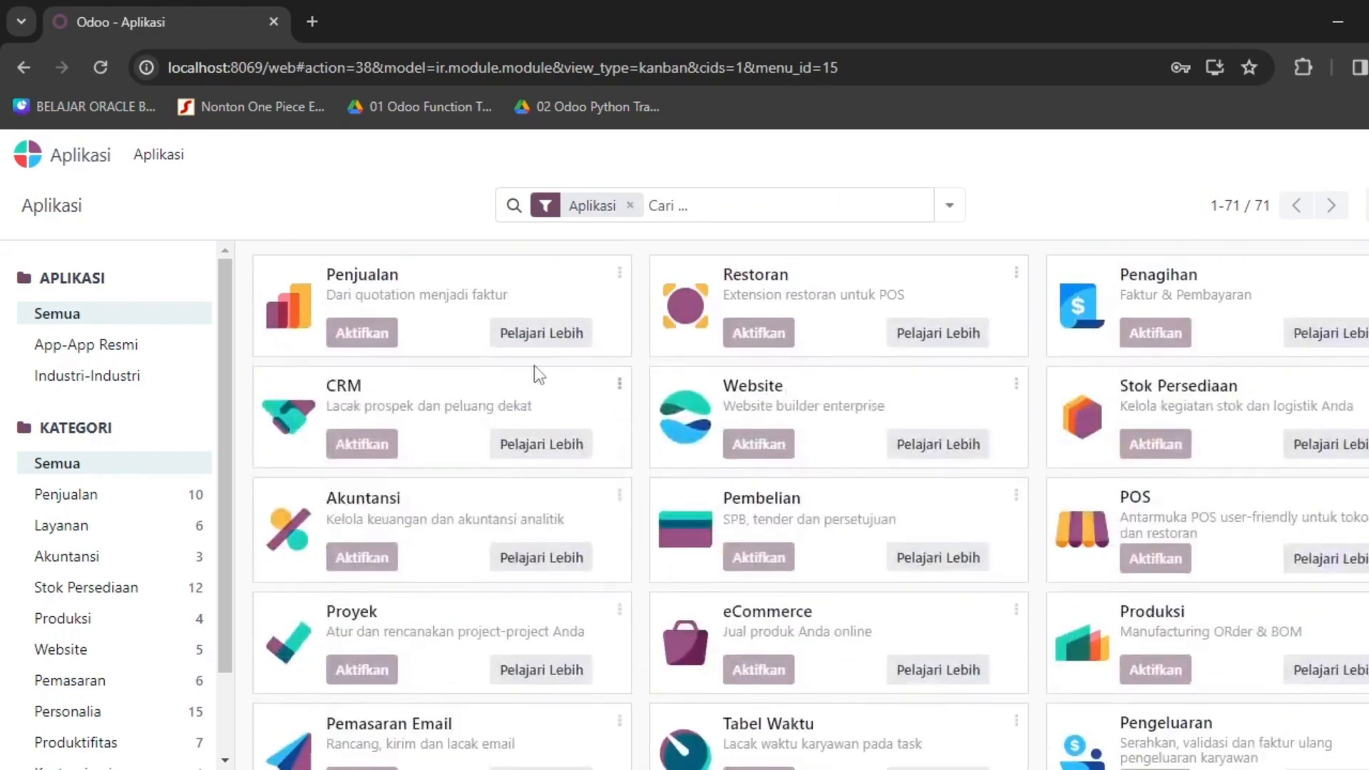
scroll(92, 492, down, 3)
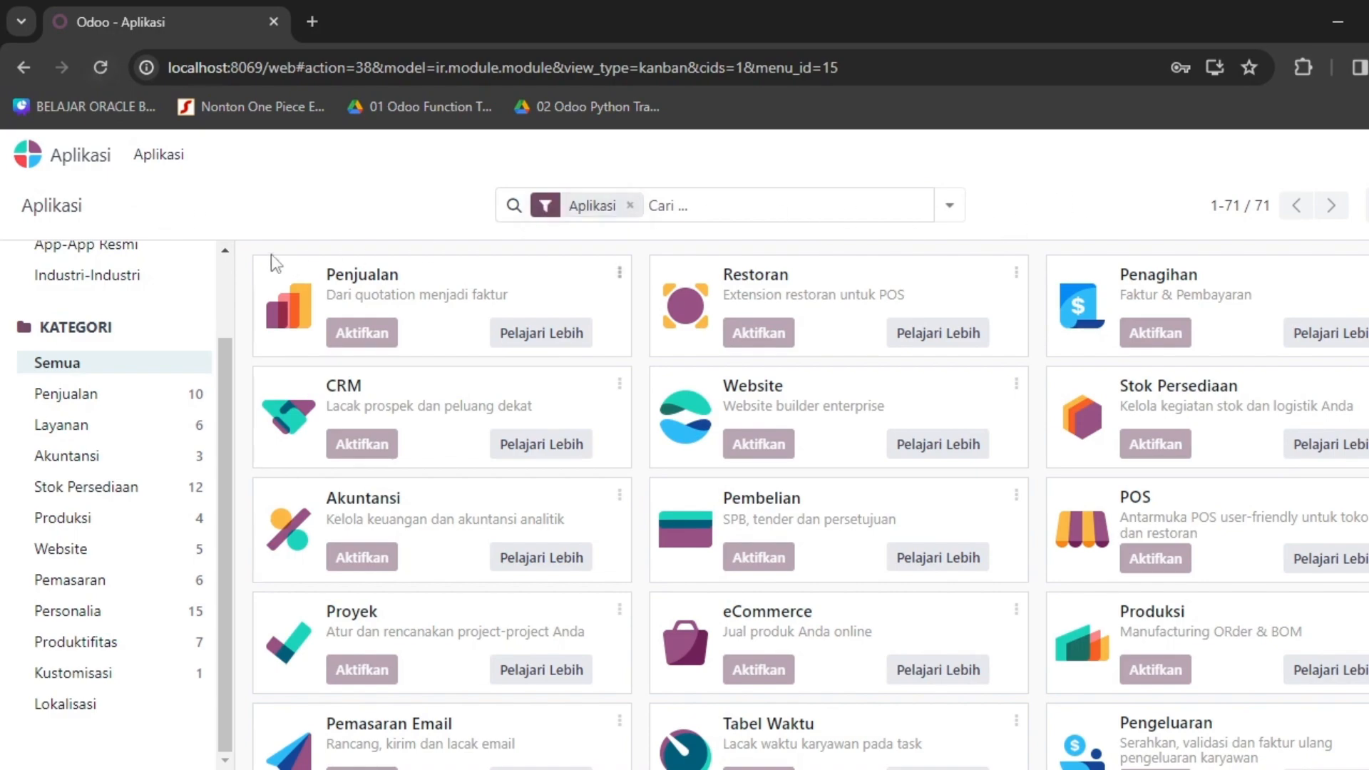
scroll(628, 398, down, 8)
scroll(657, 399, up, 8)
scroll(510, 290, down, 9)
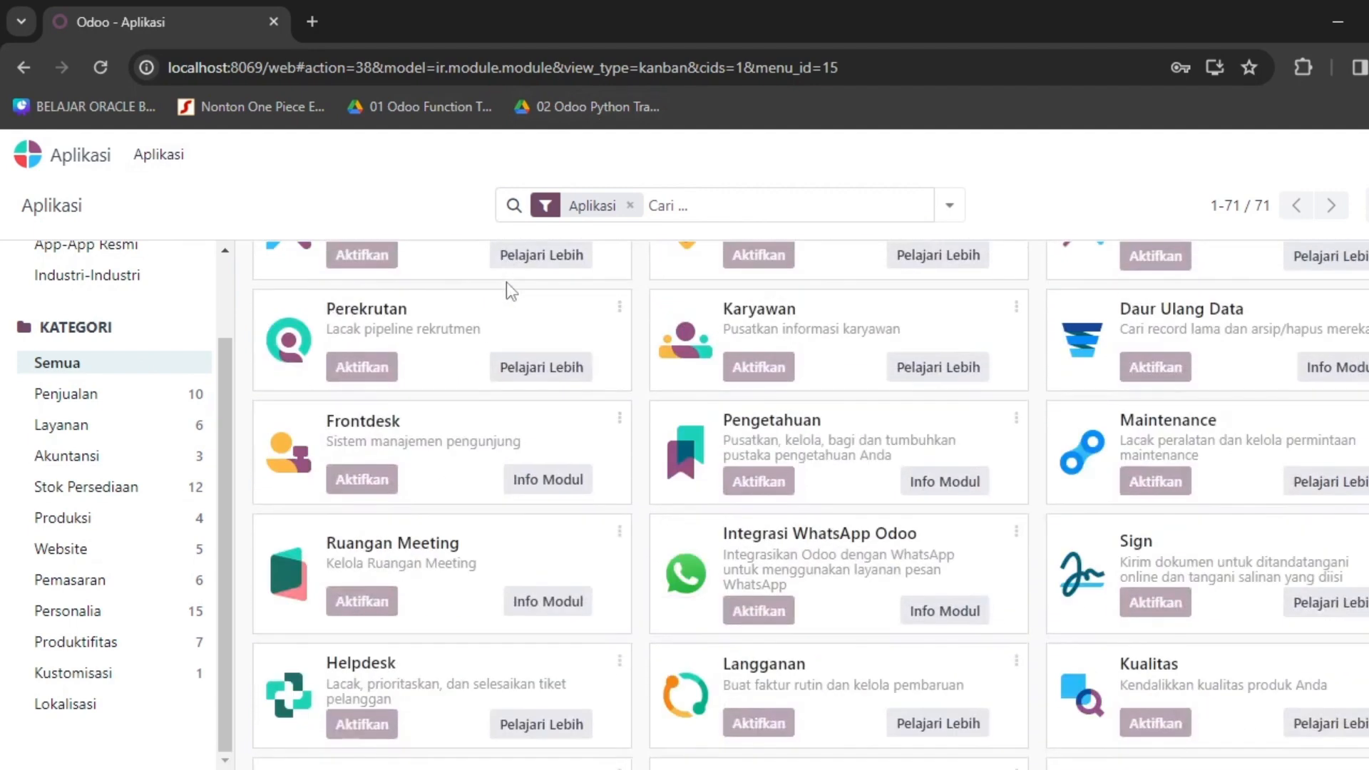
key(alt+Tab)
key(alt+Tab)
key(alt+Tab)
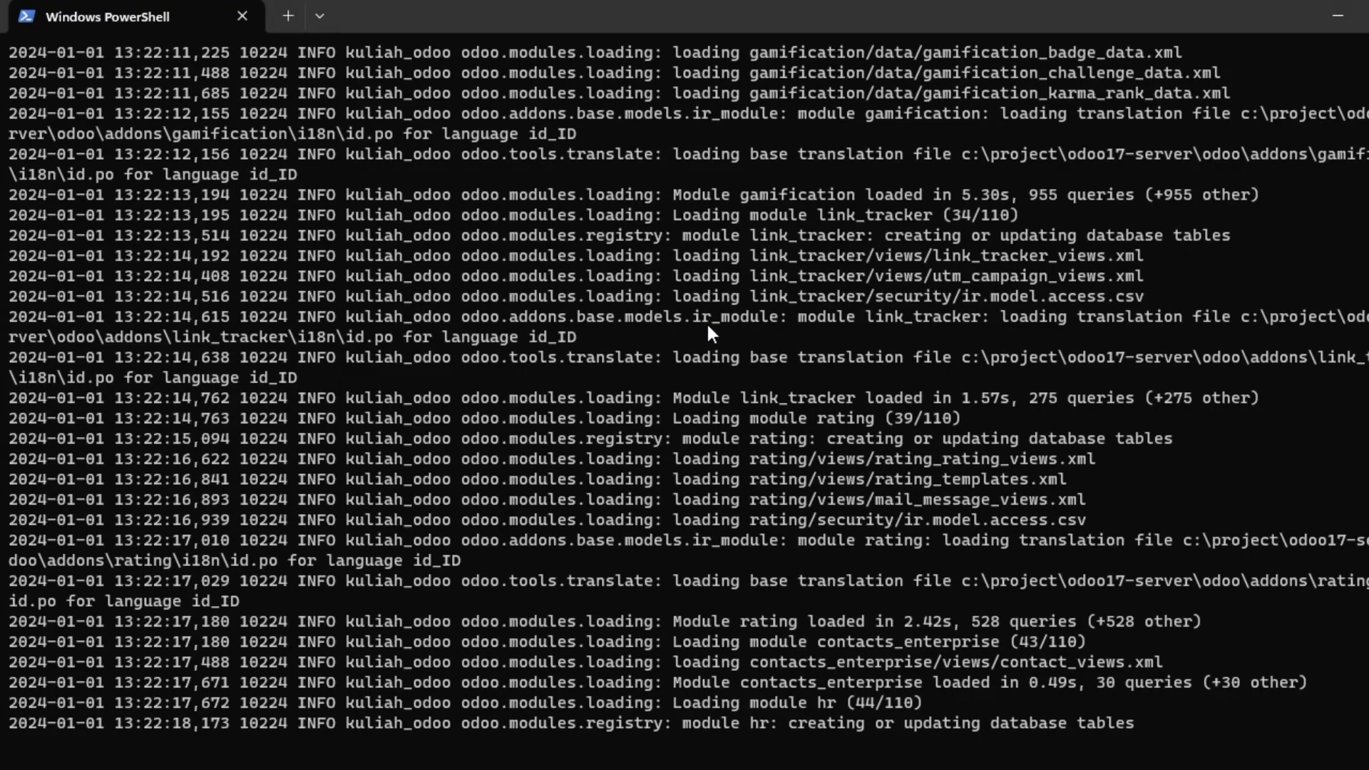
Check the hr and survey module progress in PowerShell, ending on Chrome's Aplikasi page.
key(alt+Tab)
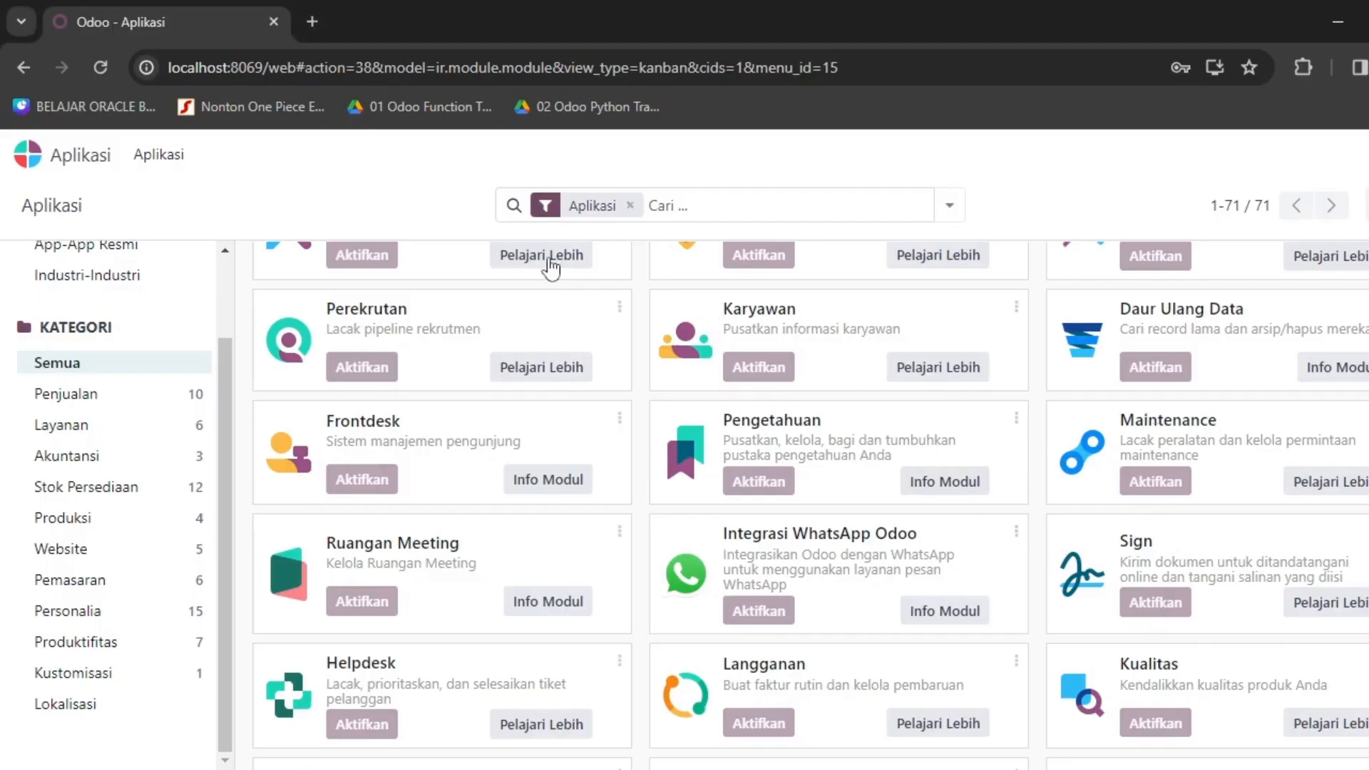
key(alt+Tab)
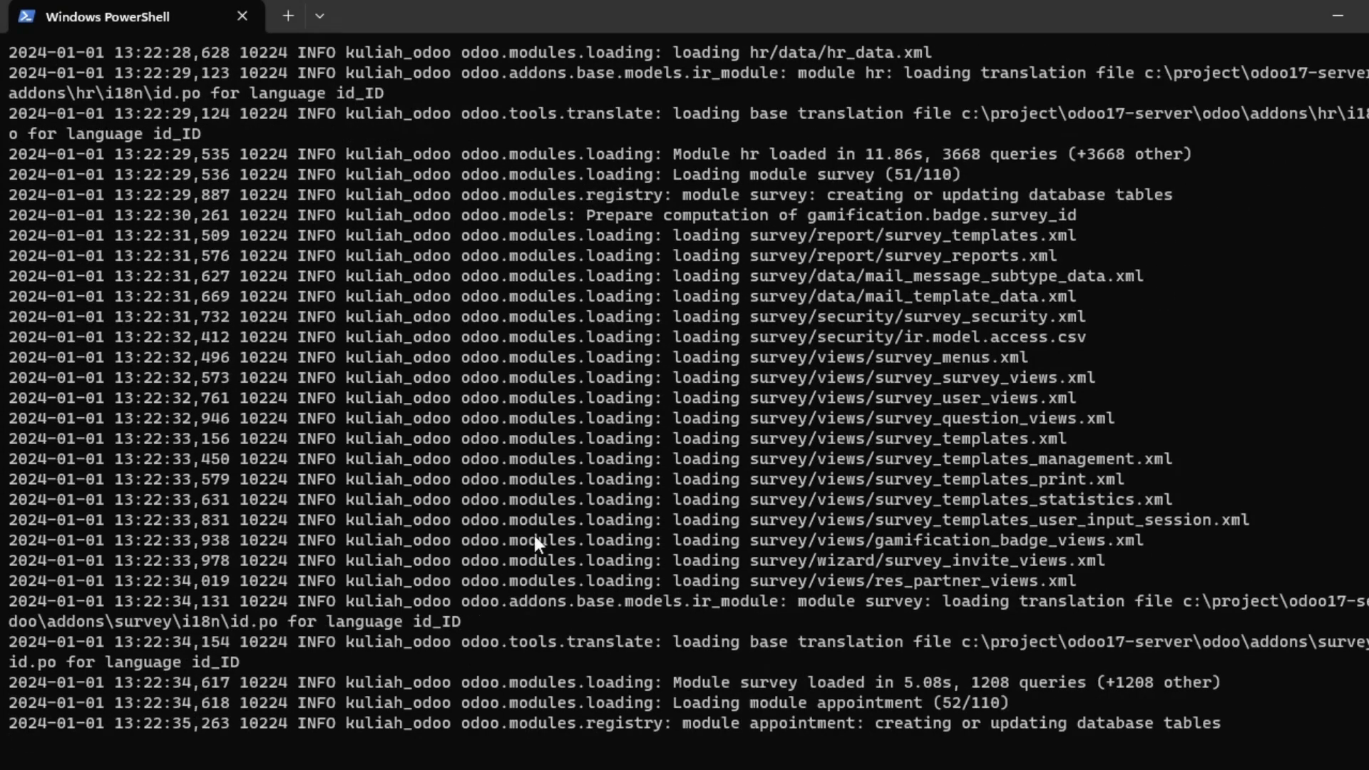
key(alt+Tab)
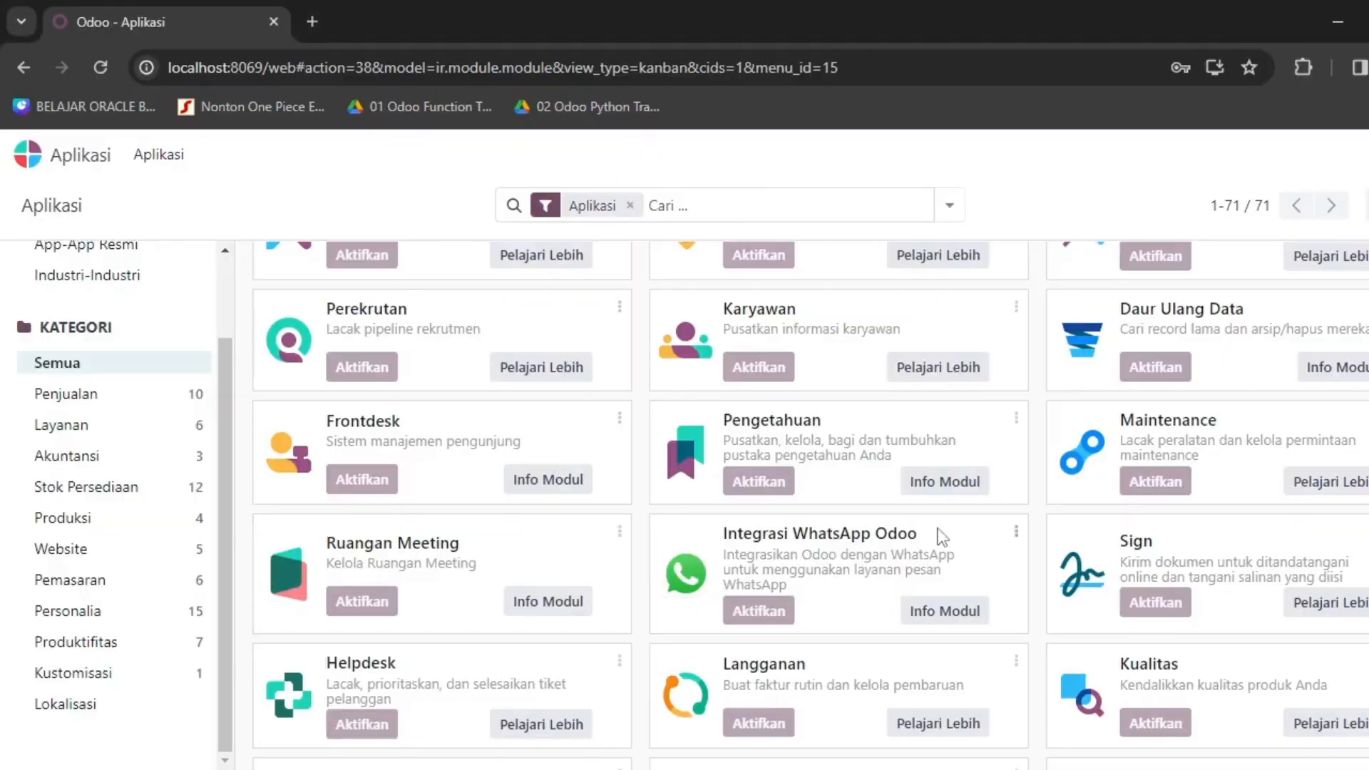
scroll(942, 536, up, 8)
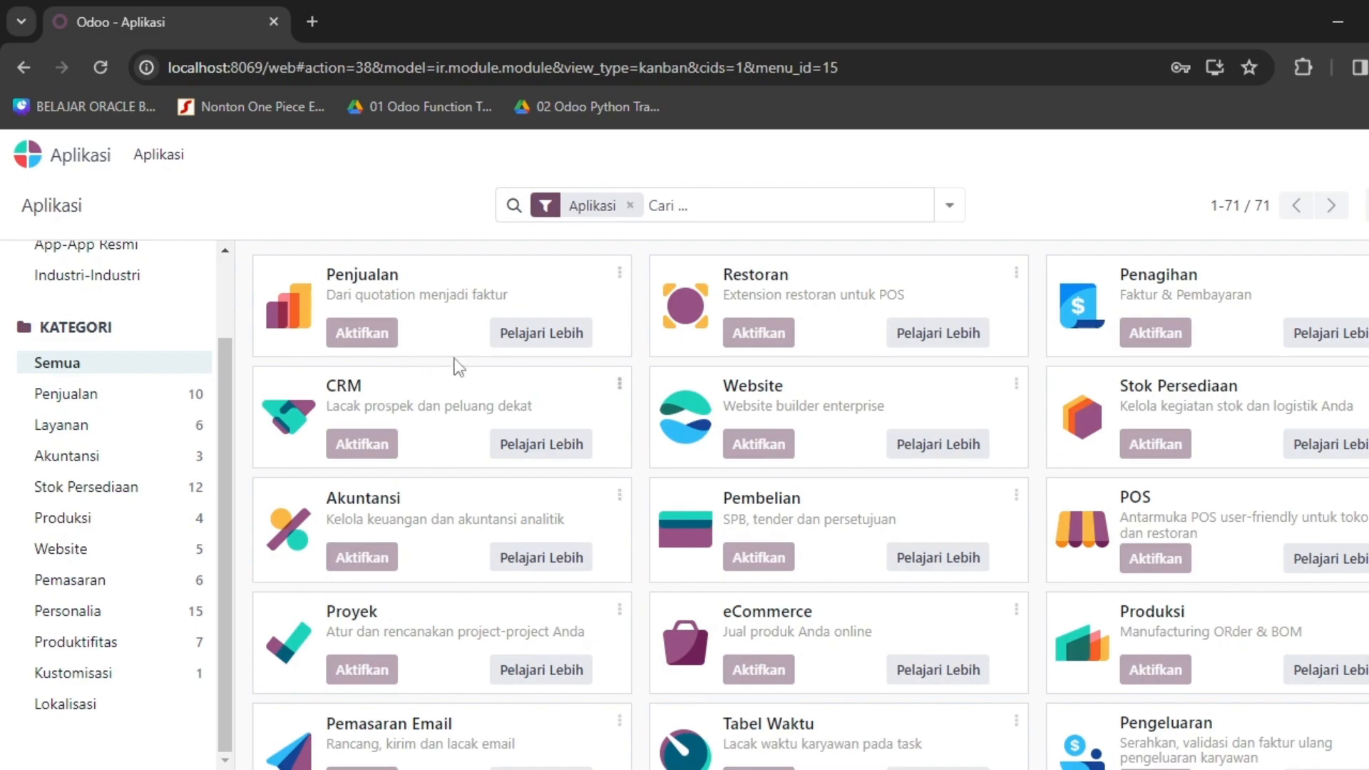
key(alt+Tab)
key(alt+Tab)
Wait for installation to finish and Odoo to reload to the home menu with installed apps.
scroll(923, 570, down, 2)
scroll(820, 563, up, 2)
scroll(401, 432, down, 7)
scroll(401, 432, up, 5)
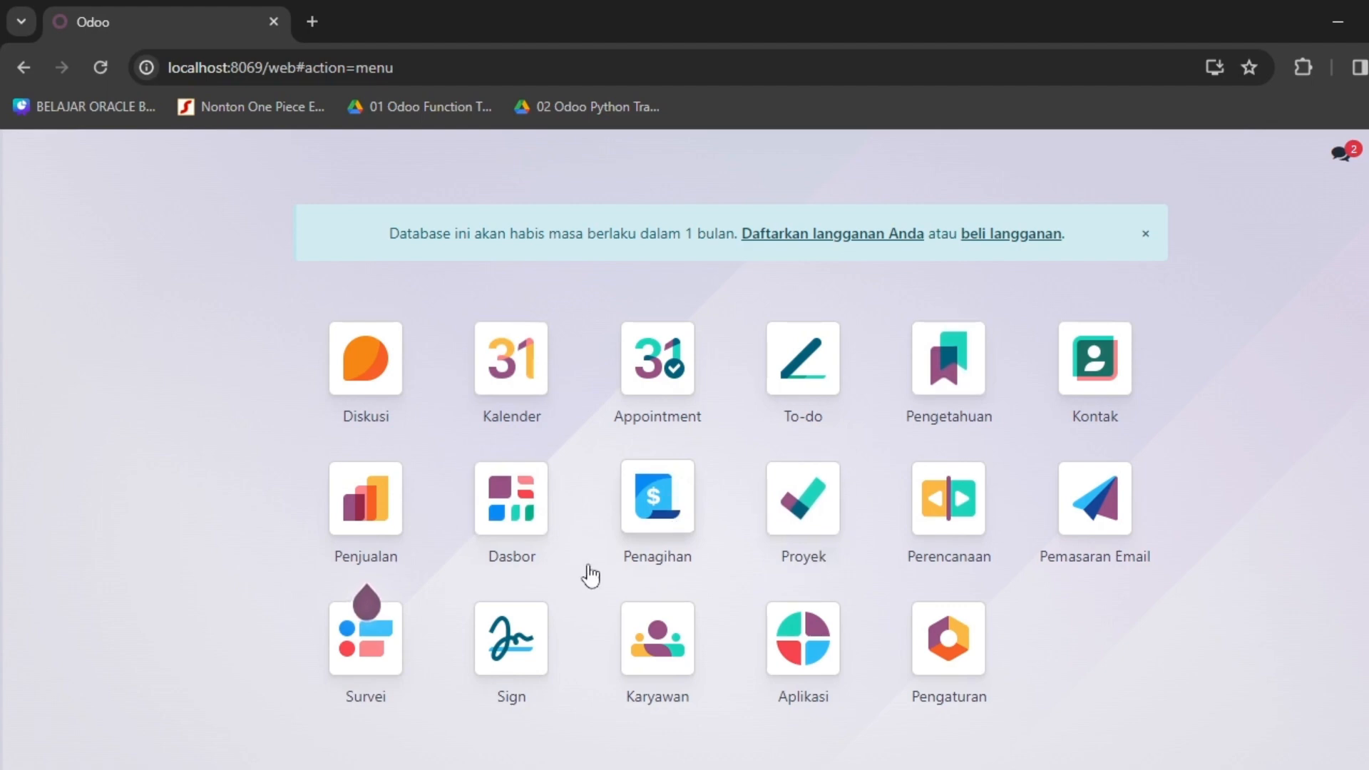
click(365, 505)
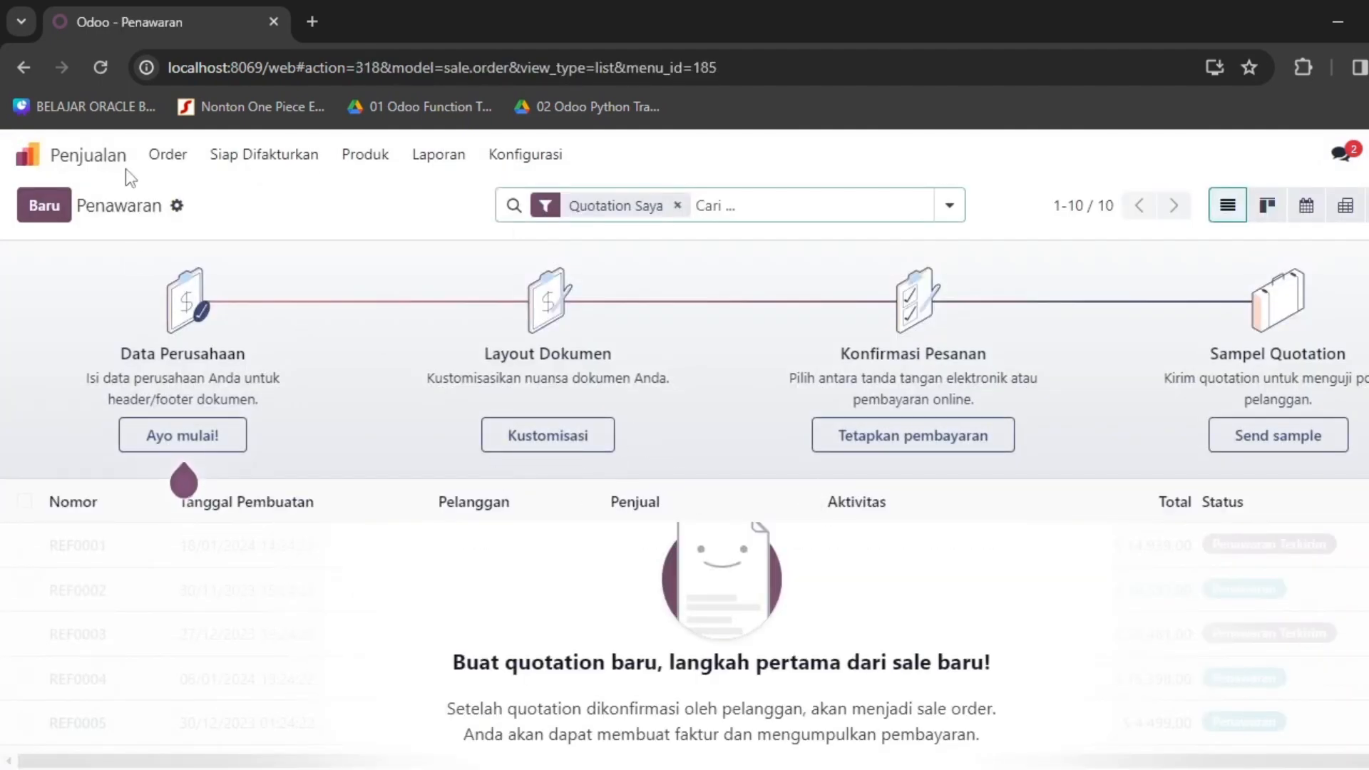
click(246, 155)
click(251, 163)
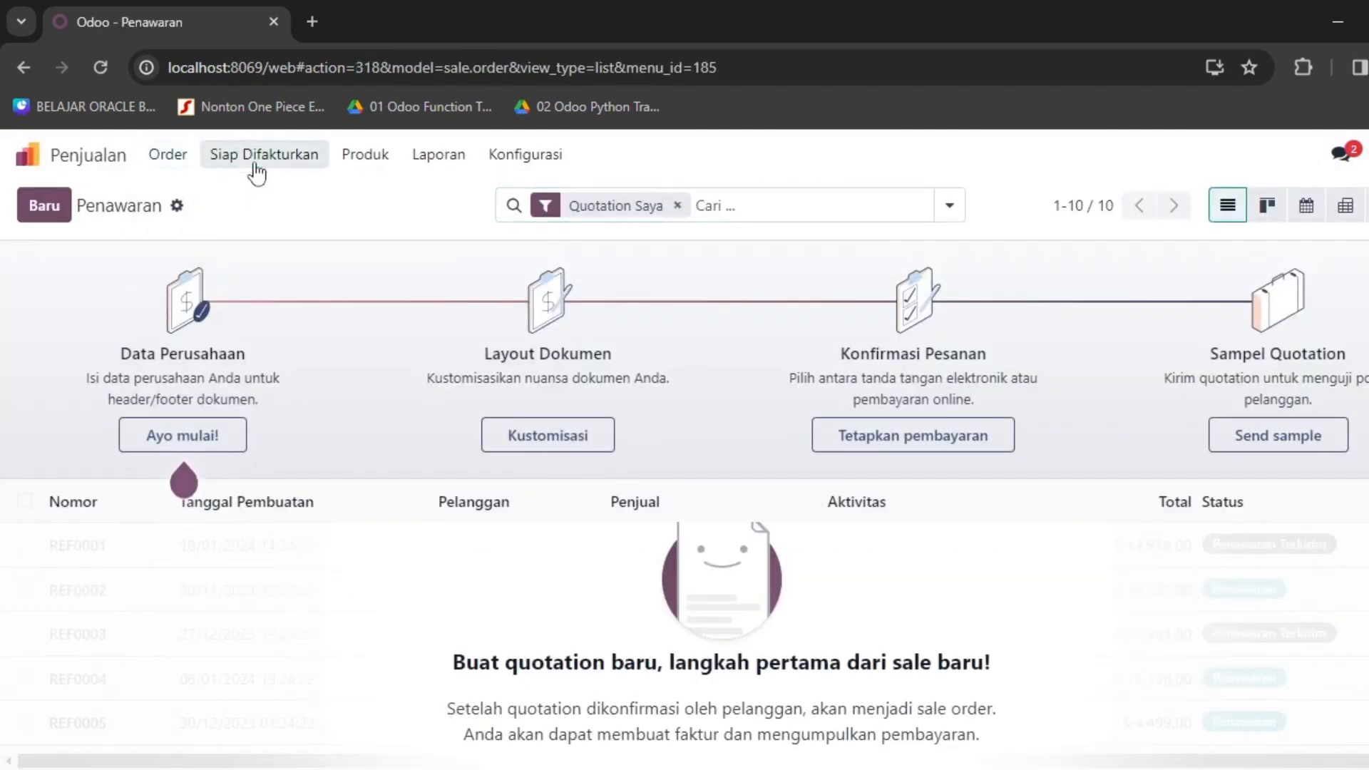
click(385, 161)
click(445, 163)
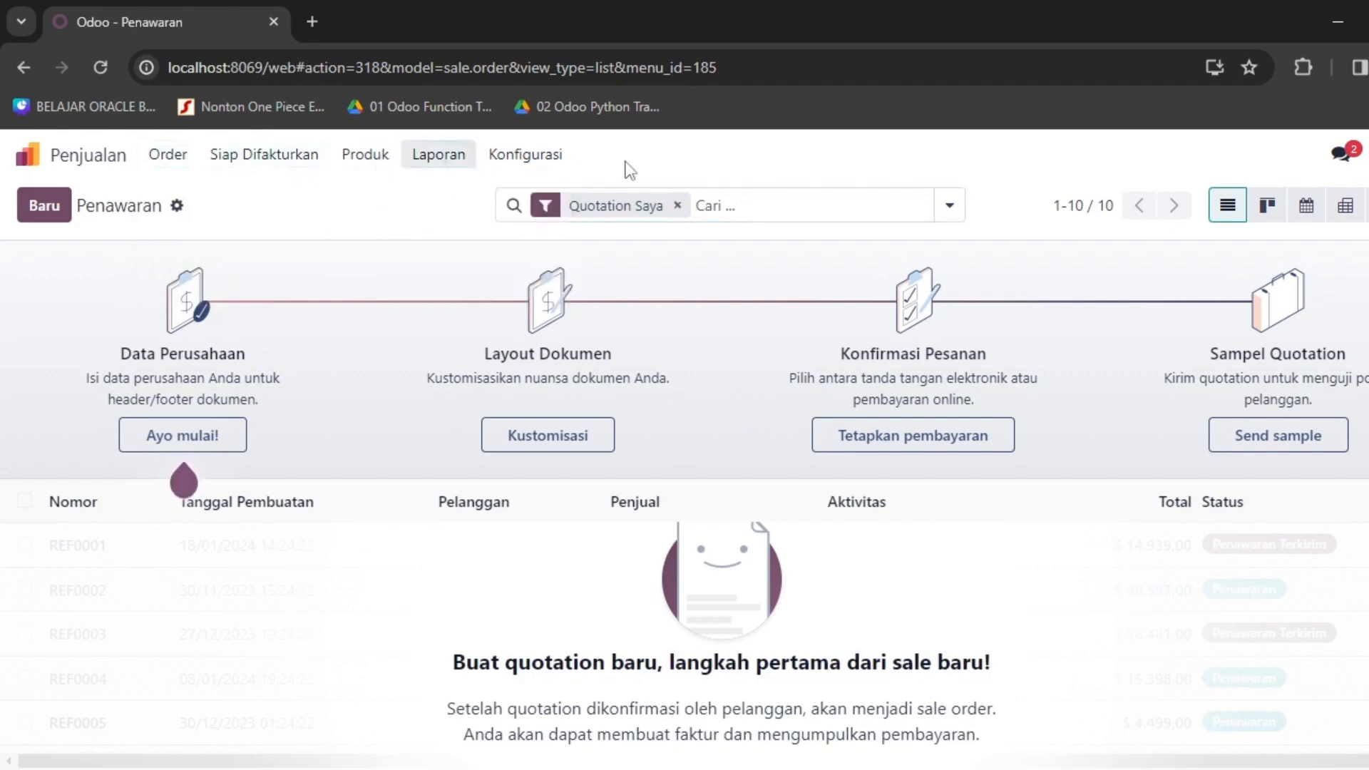
click(556, 161)
click(28, 154)
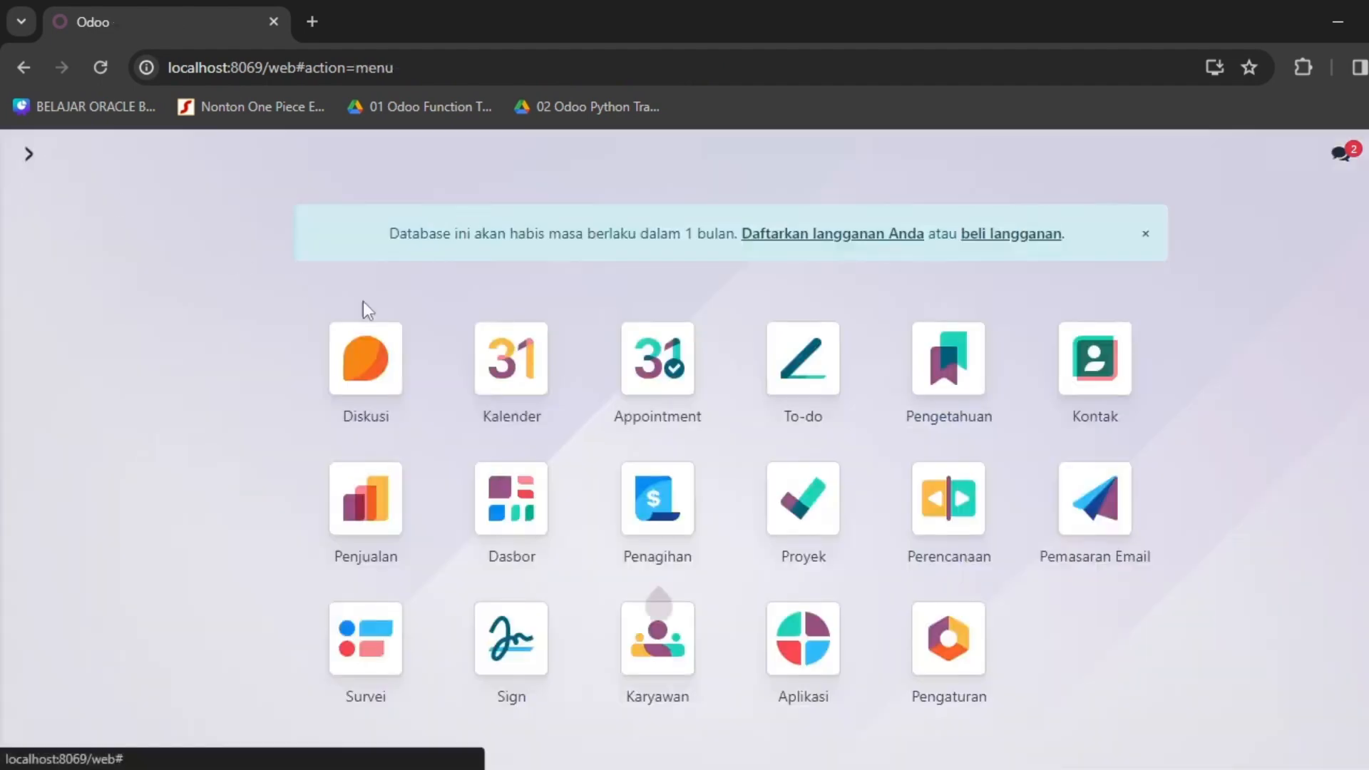
click(1093, 400)
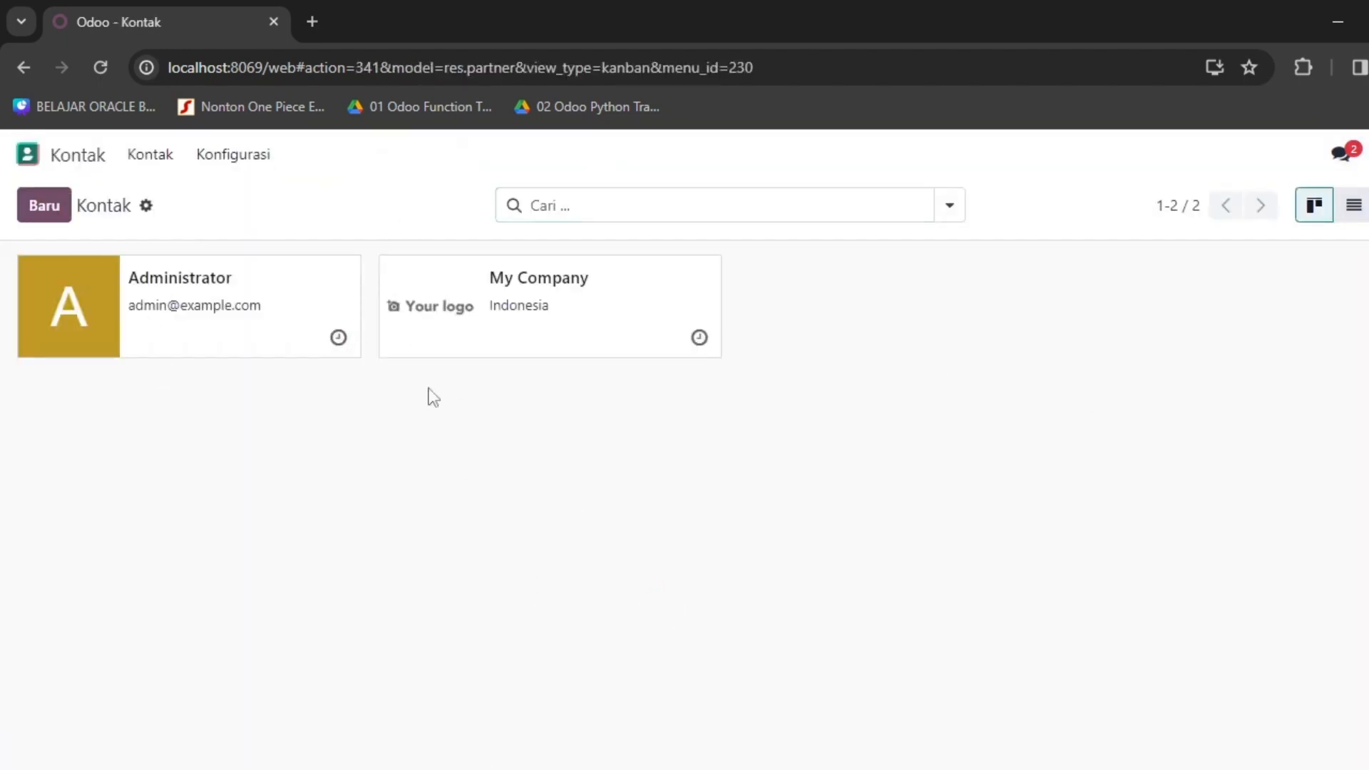
click(24, 157)
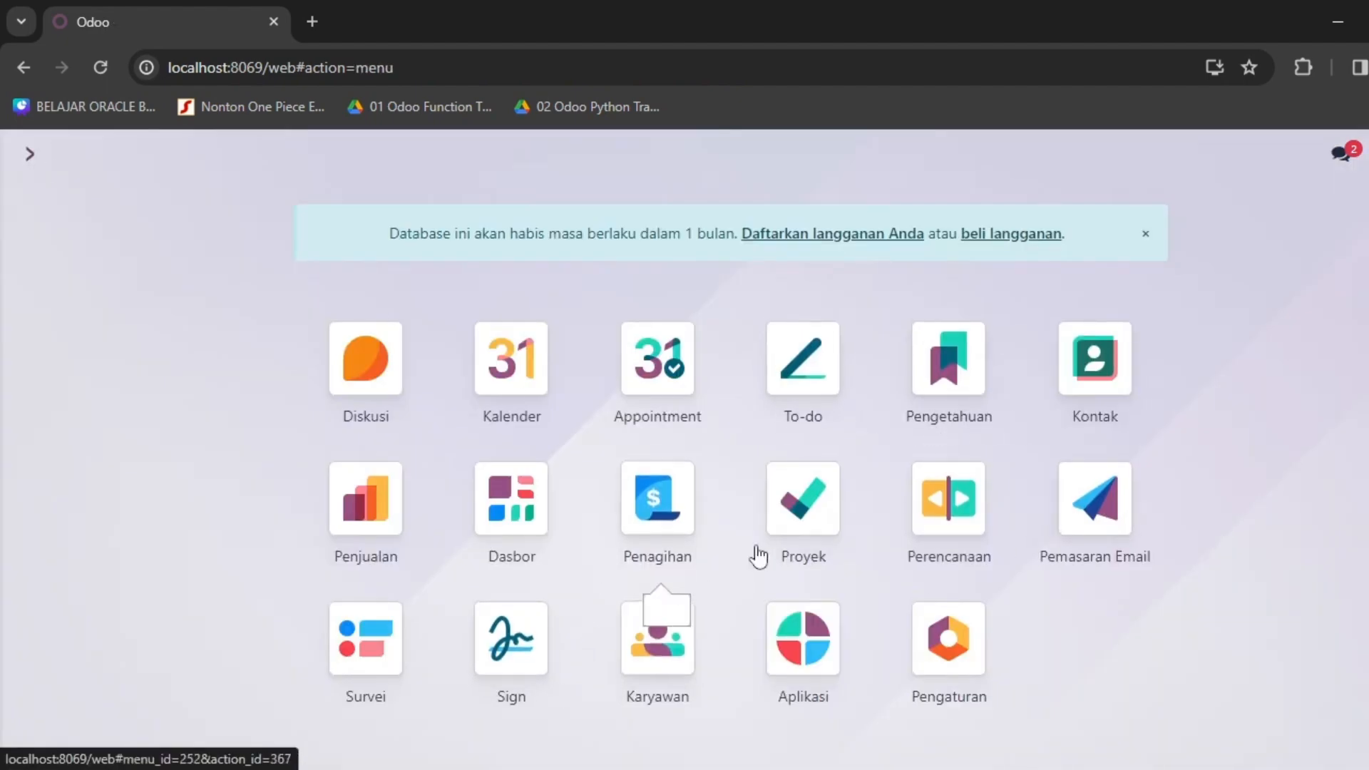
click(797, 665)
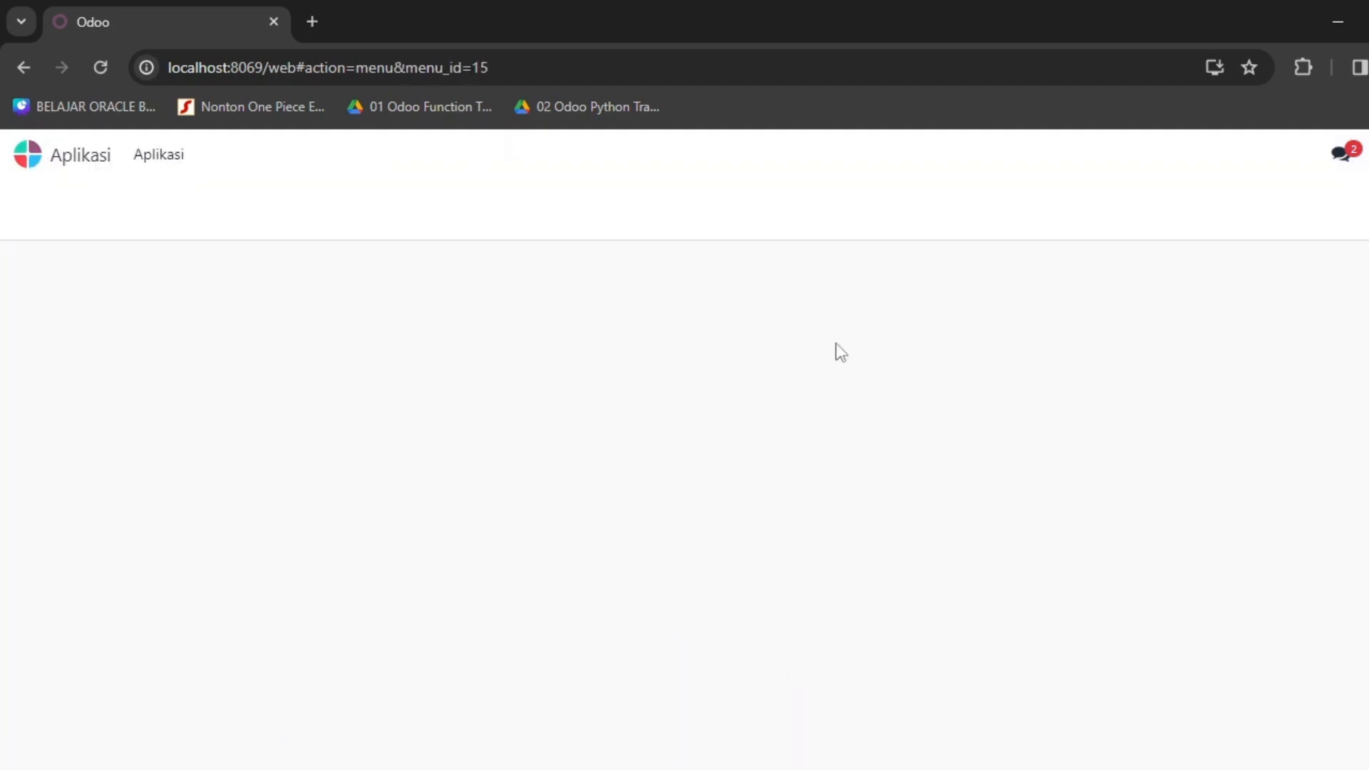
scroll(1027, 499, down, 15)
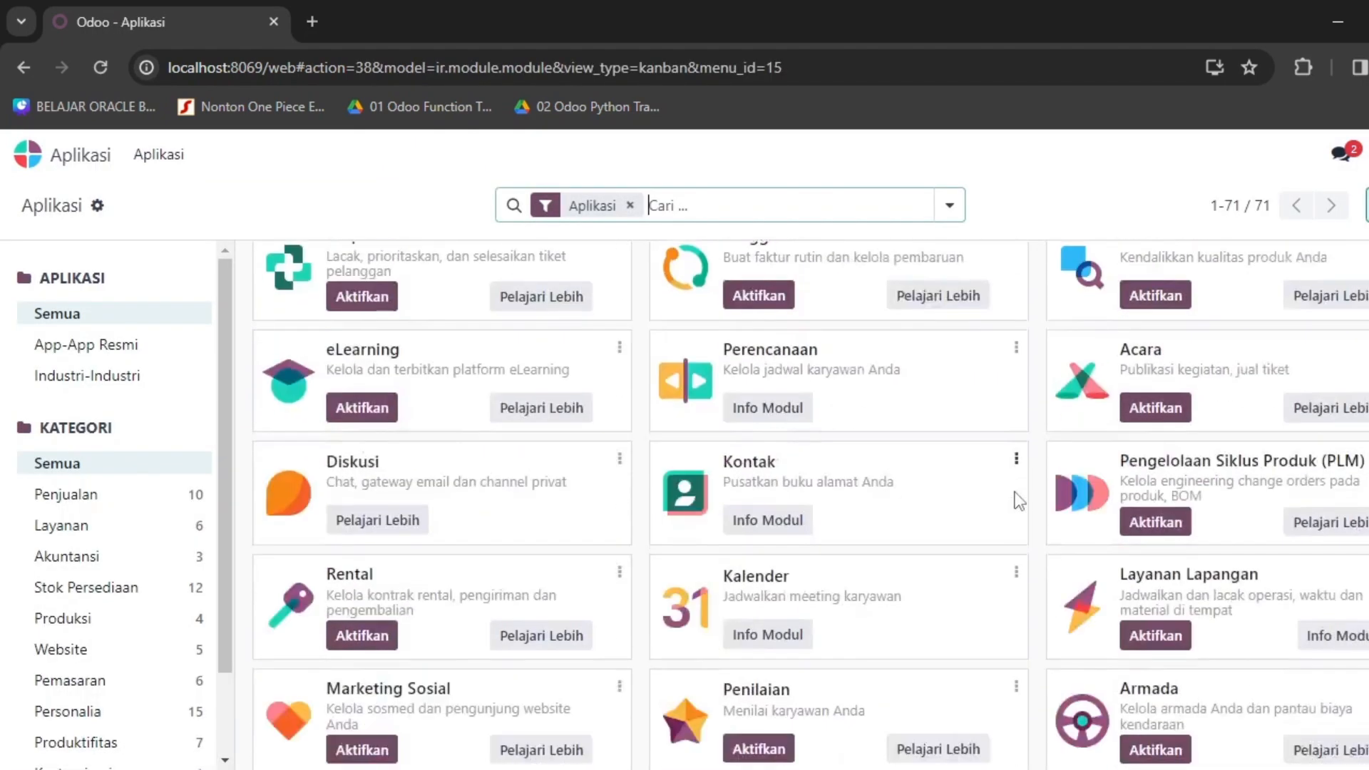
scroll(1018, 502, up, 10)
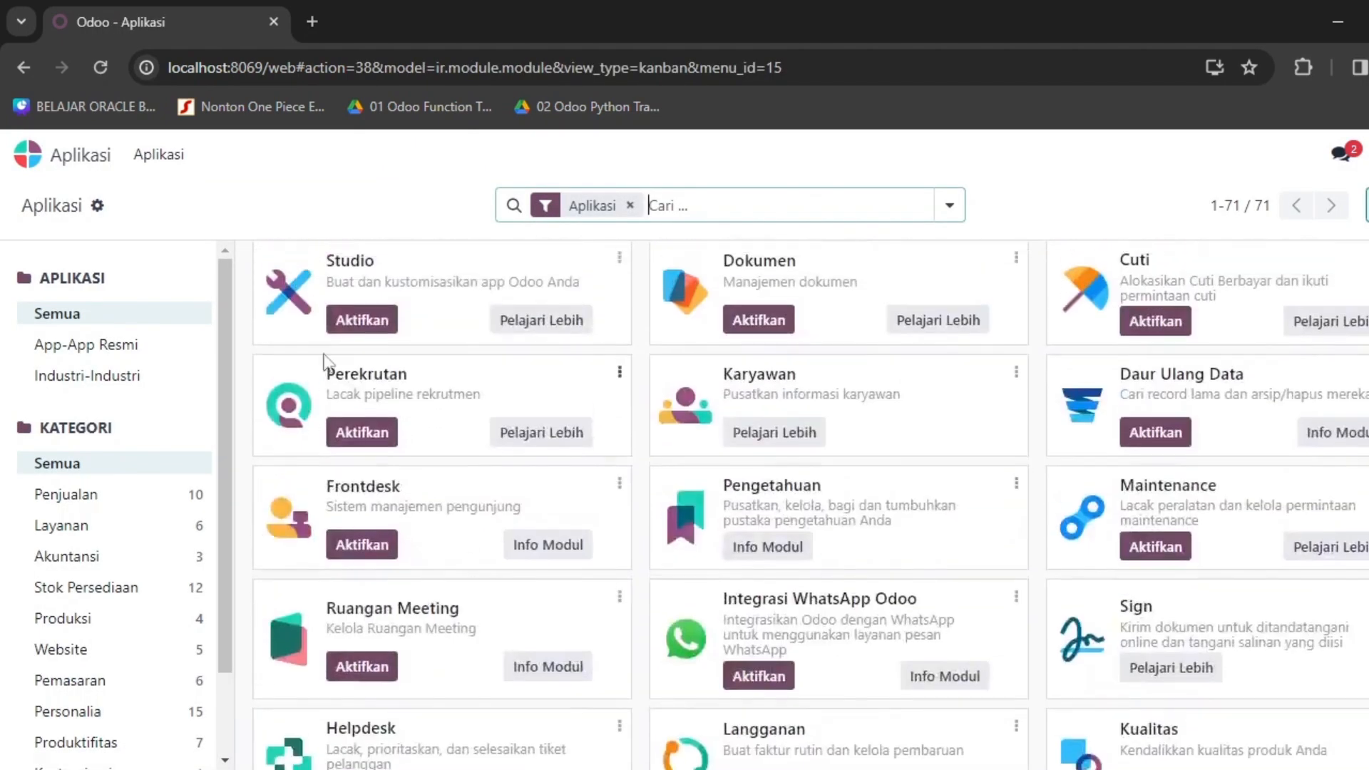
scroll(301, 571, up, 5)
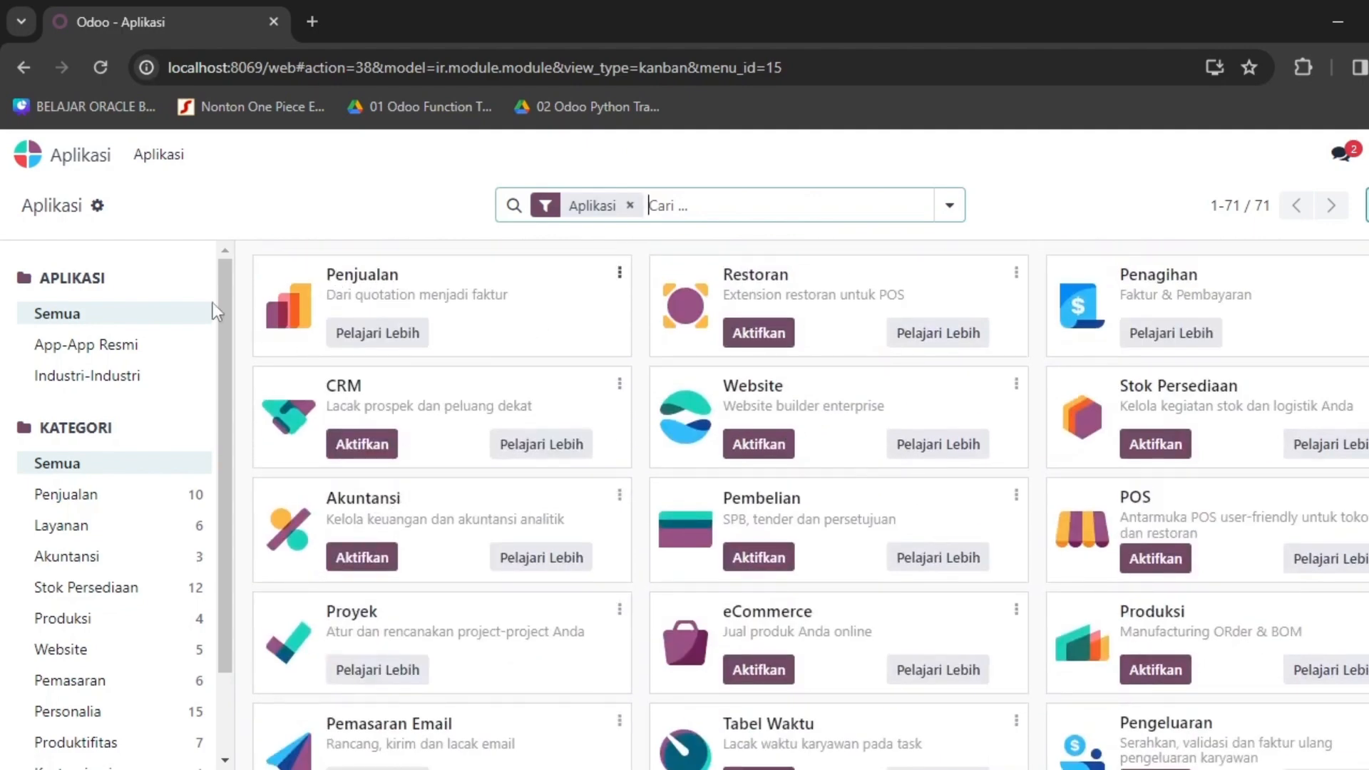
click(26, 154)
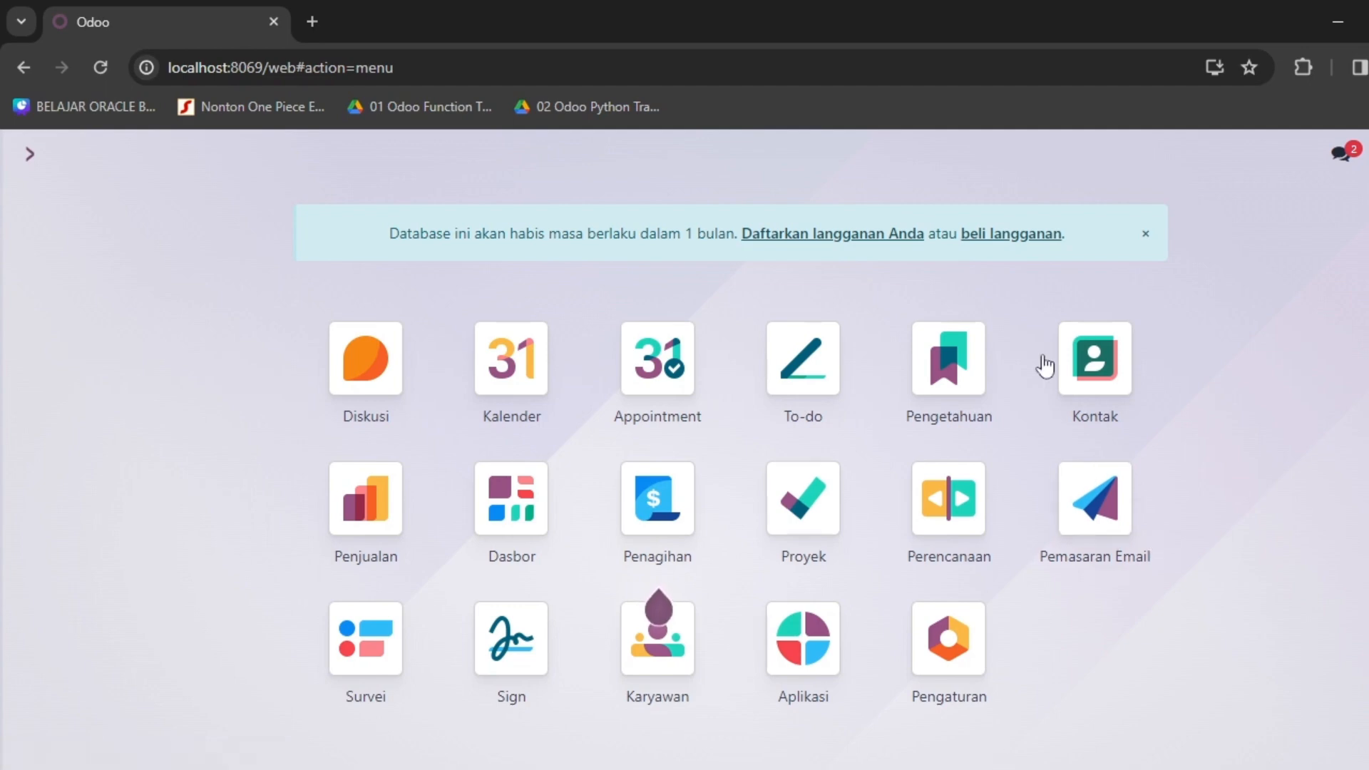
click(906, 769)
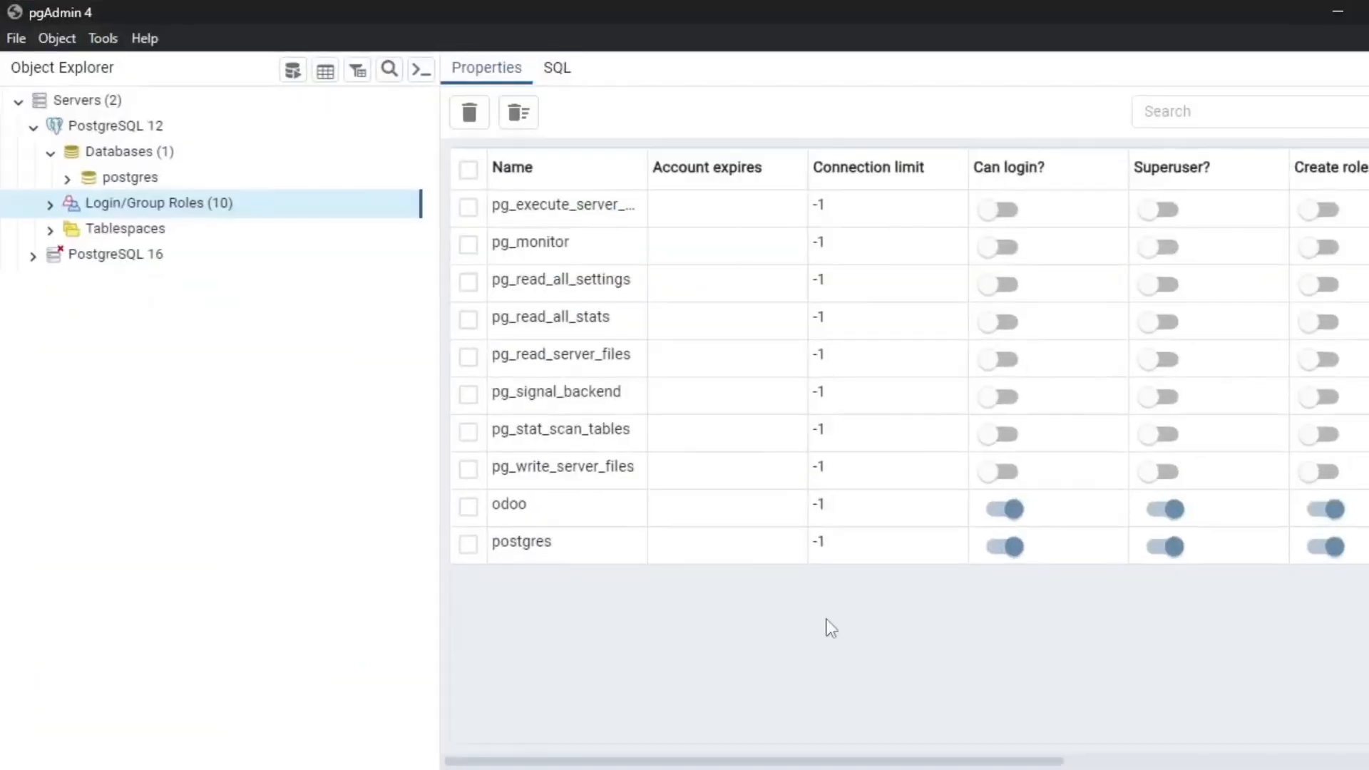
Refresh the Databases group under PostgreSQL 12 so kuliah_odoo appears.
click(50, 134)
click(33, 126)
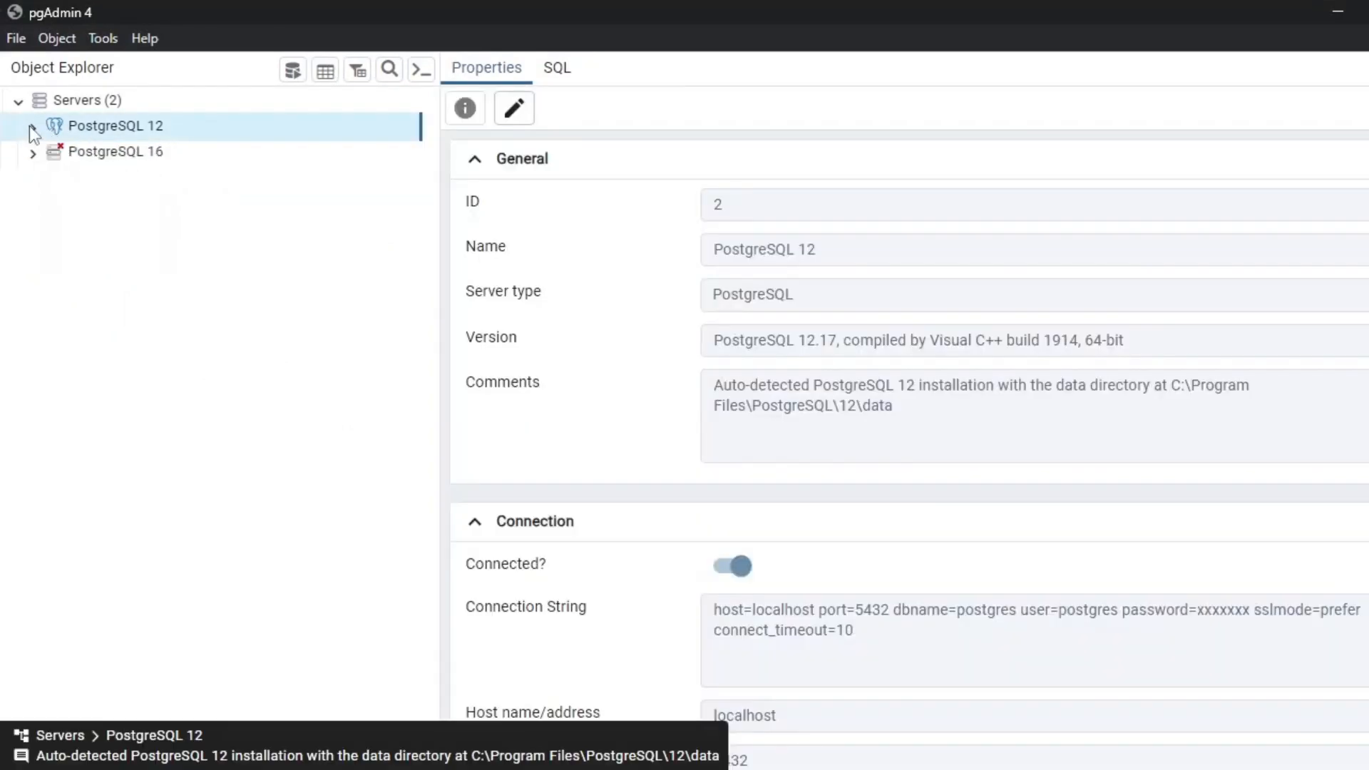
click(32, 127)
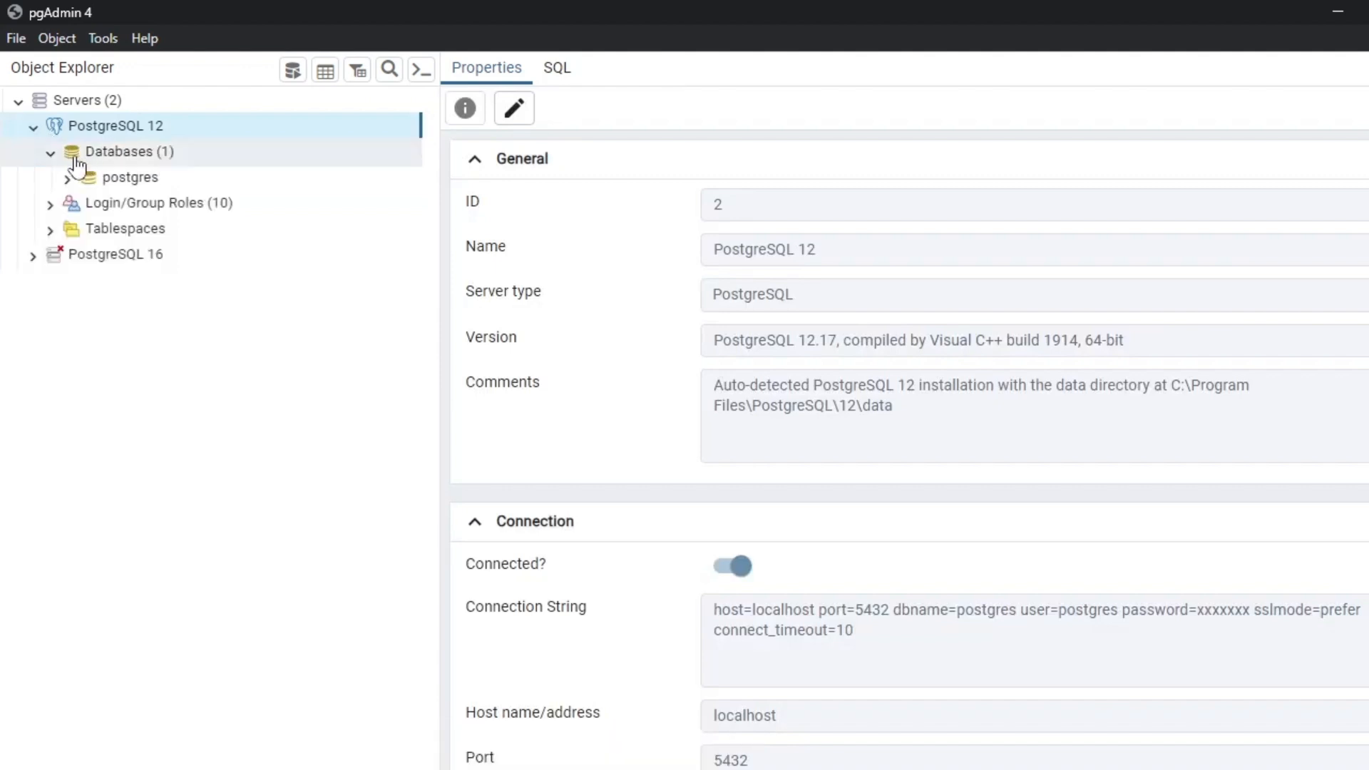
click(70, 155)
right_click(114, 152)
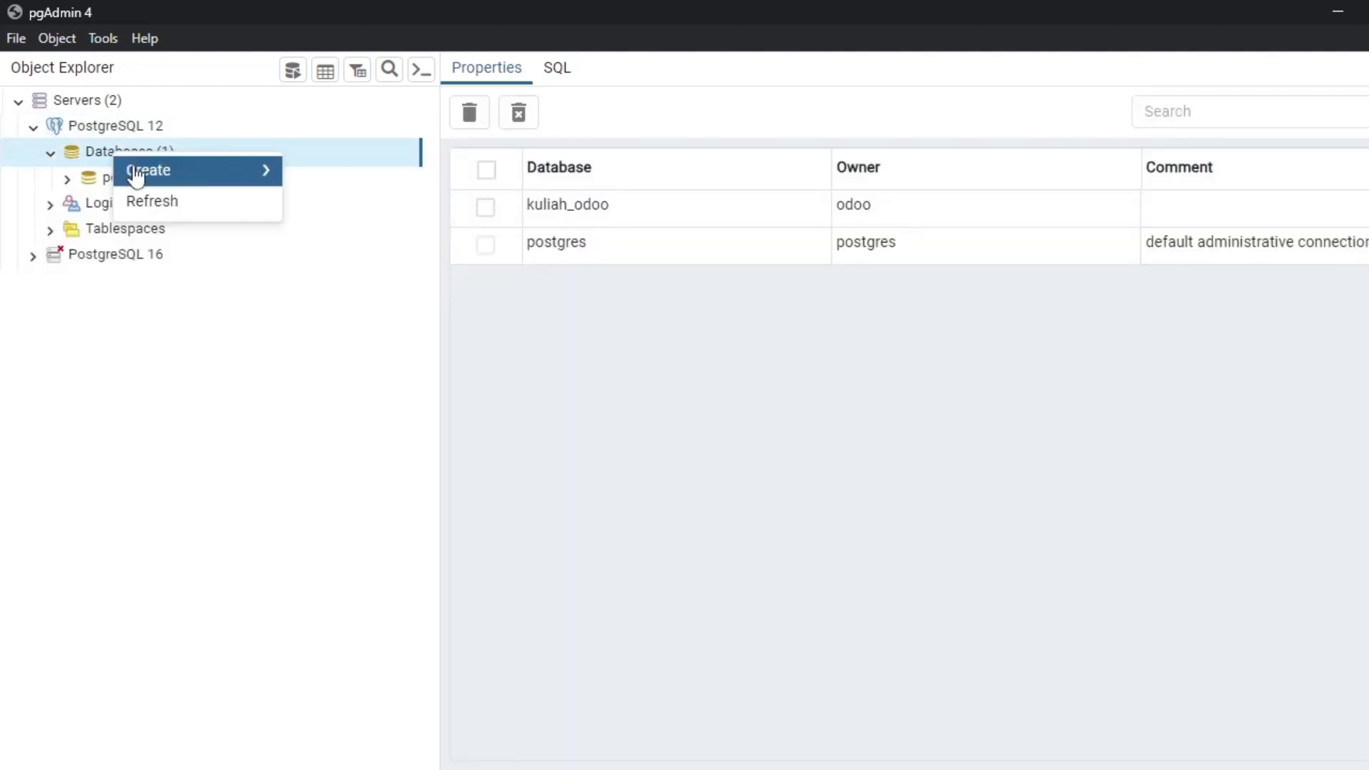
click(196, 373)
right_click(139, 158)
click(160, 208)
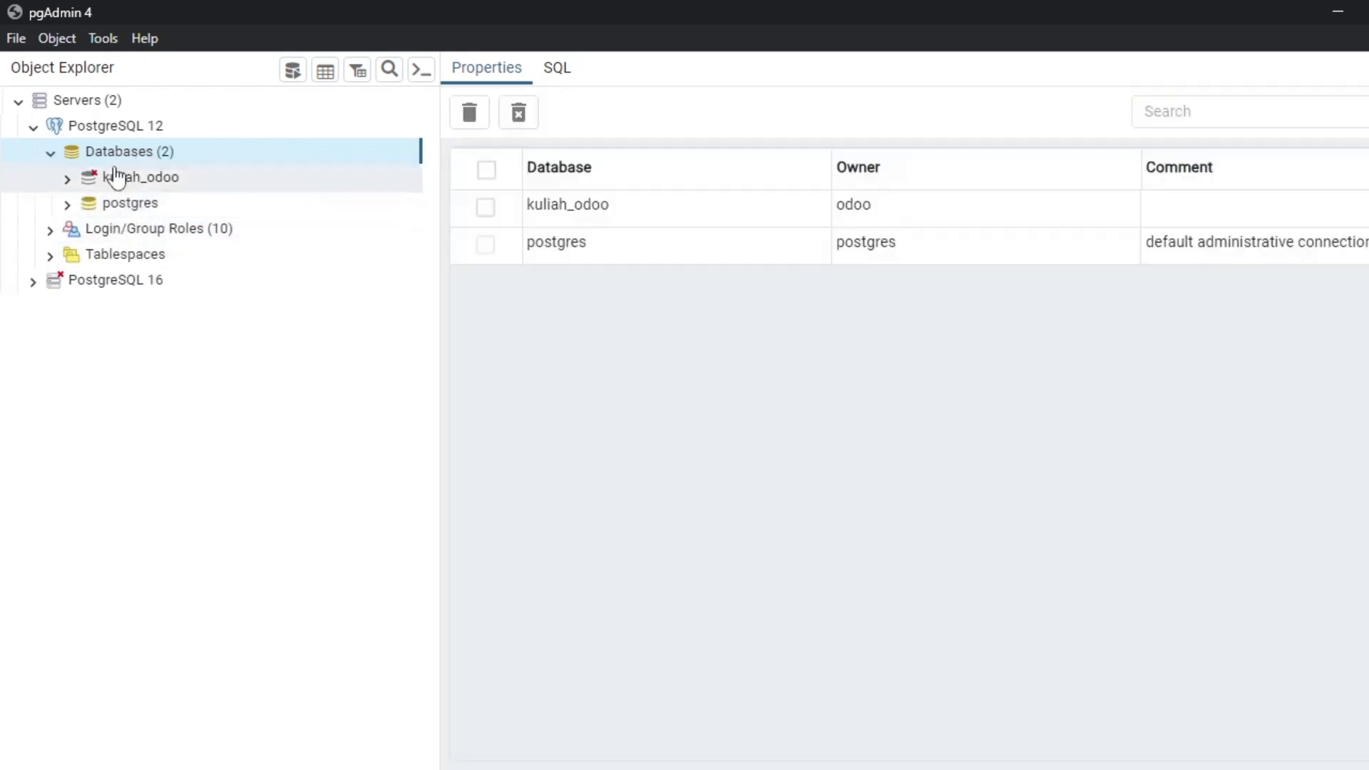
Expand kuliah_odoo's public schema and scroll through its 534 tables.
click(138, 184)
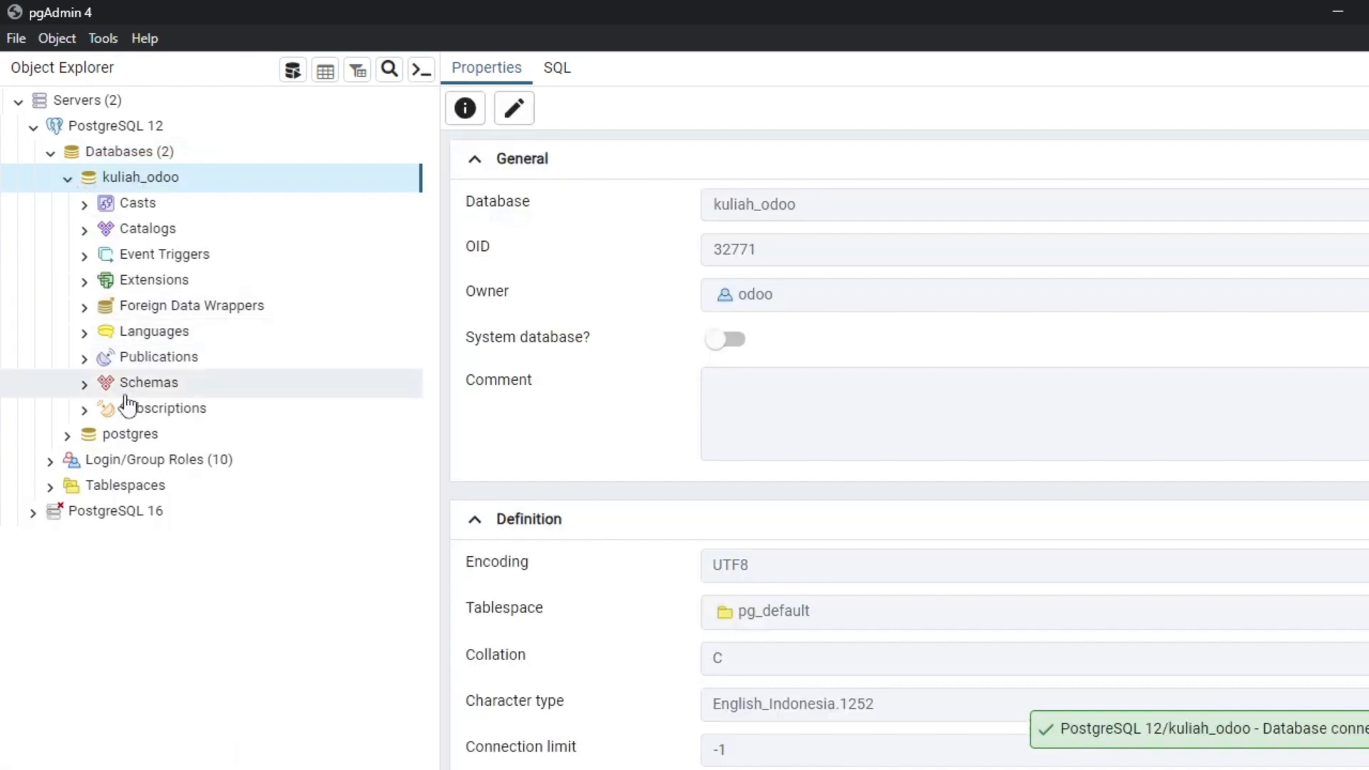
click(84, 385)
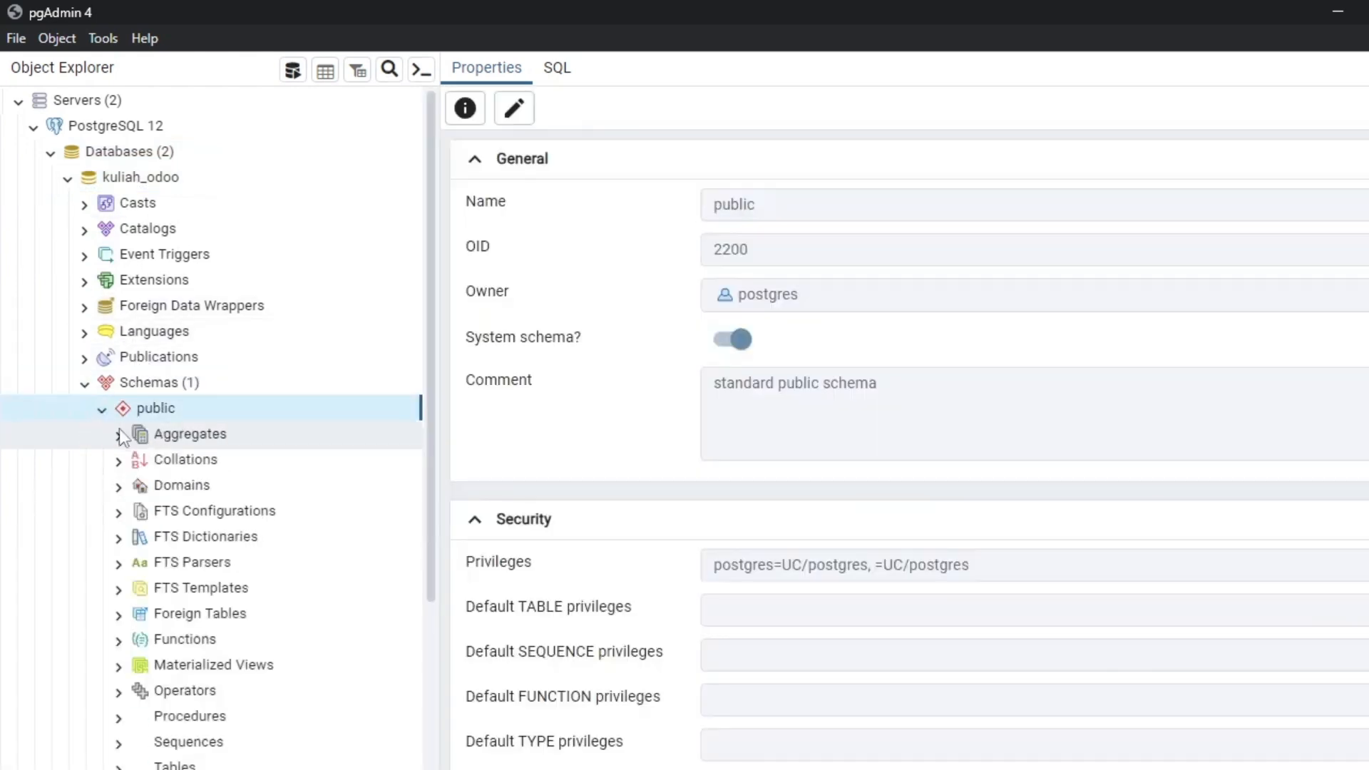
scroll(150, 499, down, 3)
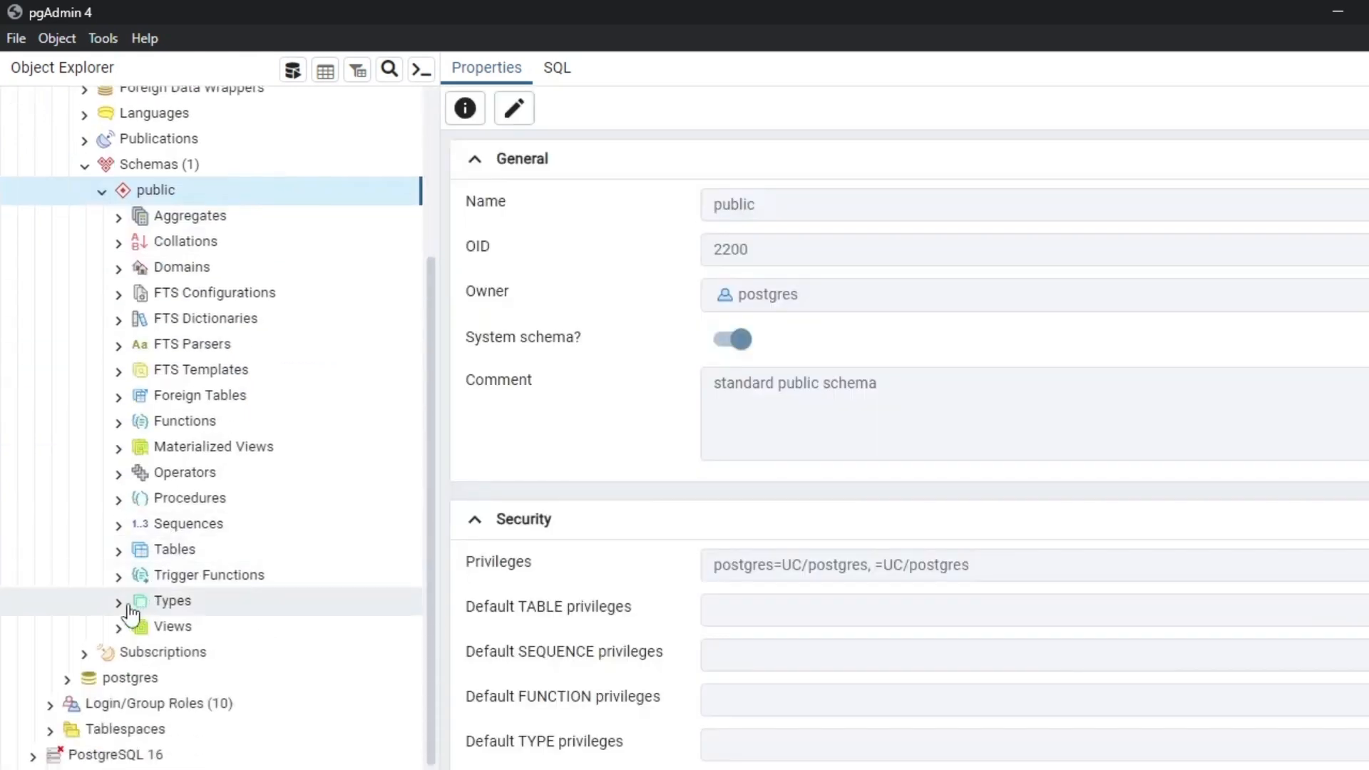
click(120, 550)
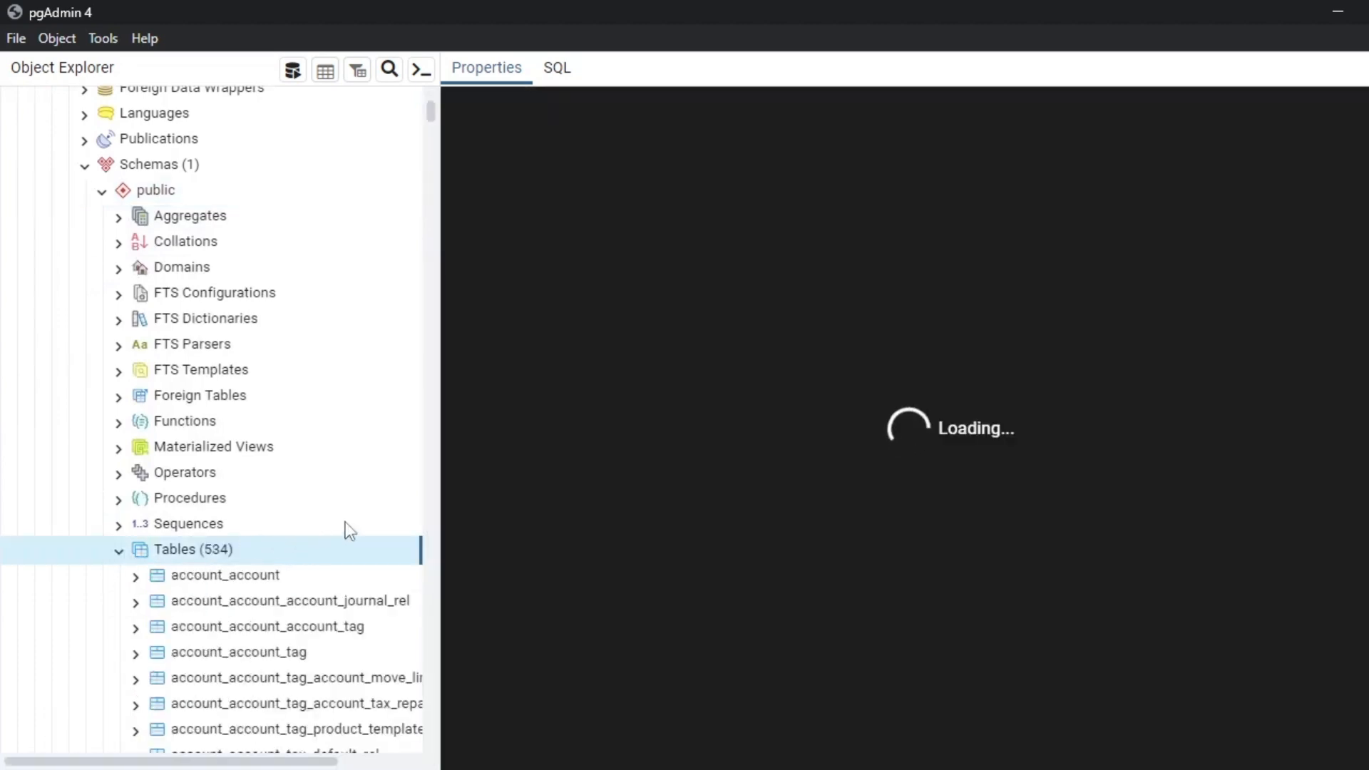
scroll(327, 532, down, 6)
scroll(661, 349, down, 15)
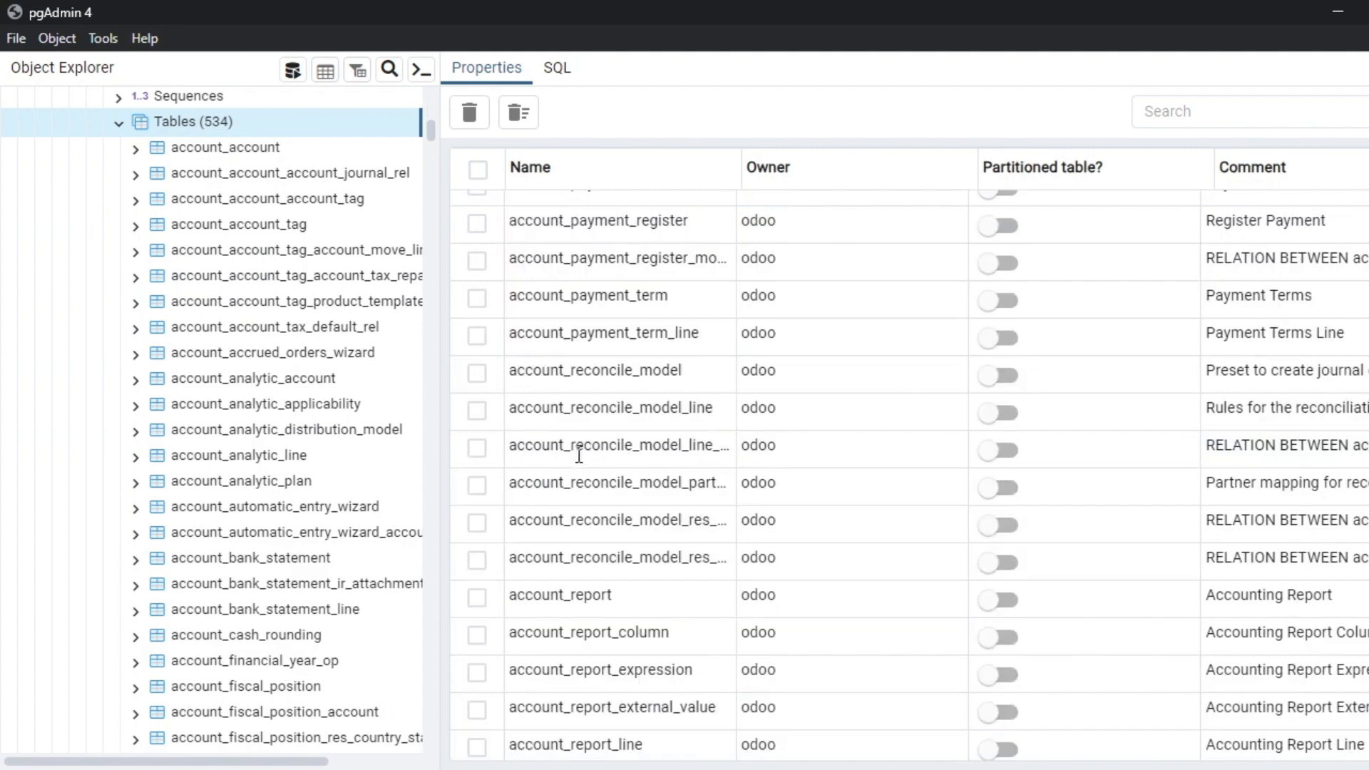
scroll(580, 455, down, 8)
scroll(258, 570, down, 7)
scroll(258, 570, up, 10)
scroll(258, 570, up, 10)
scroll(258, 571, down, 10)
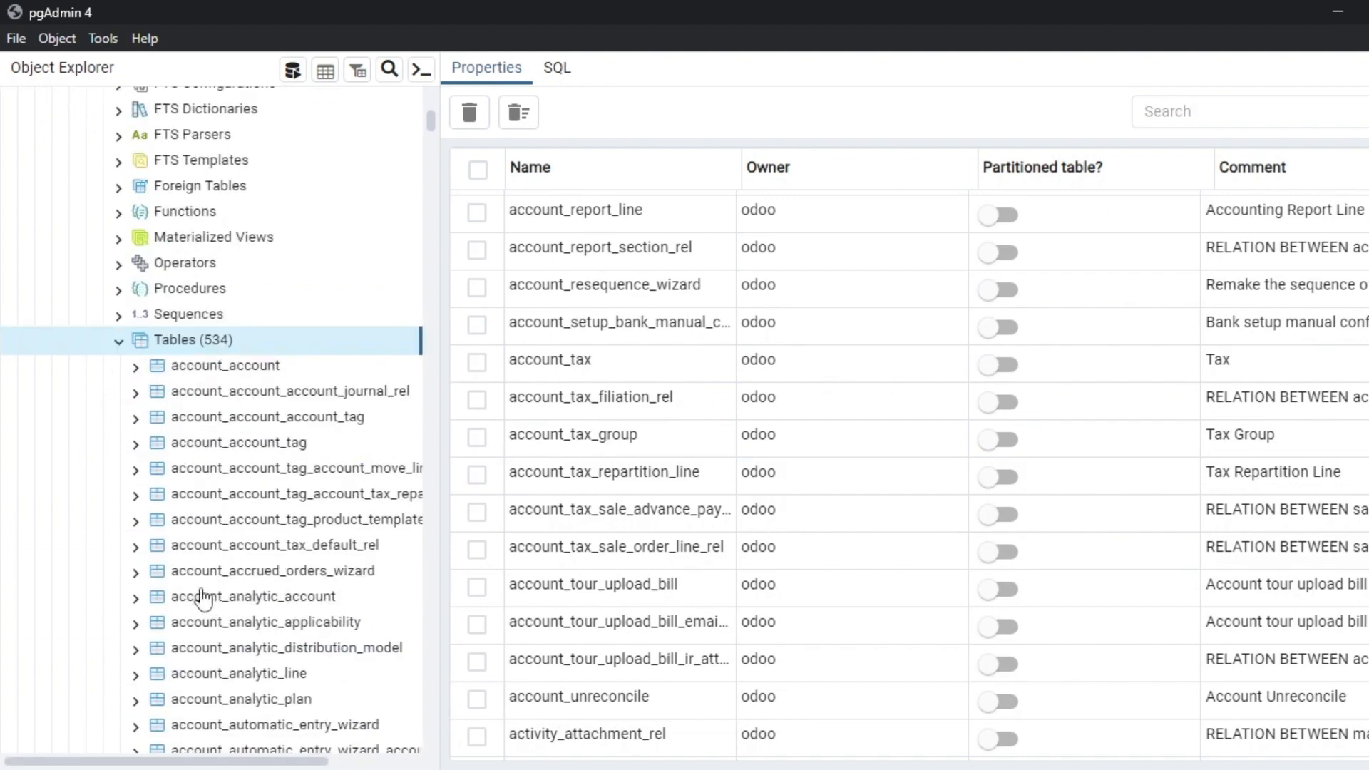
Collapse the tree, view the kuliah_odoo properties, and minimise pgAdmin.
click(120, 342)
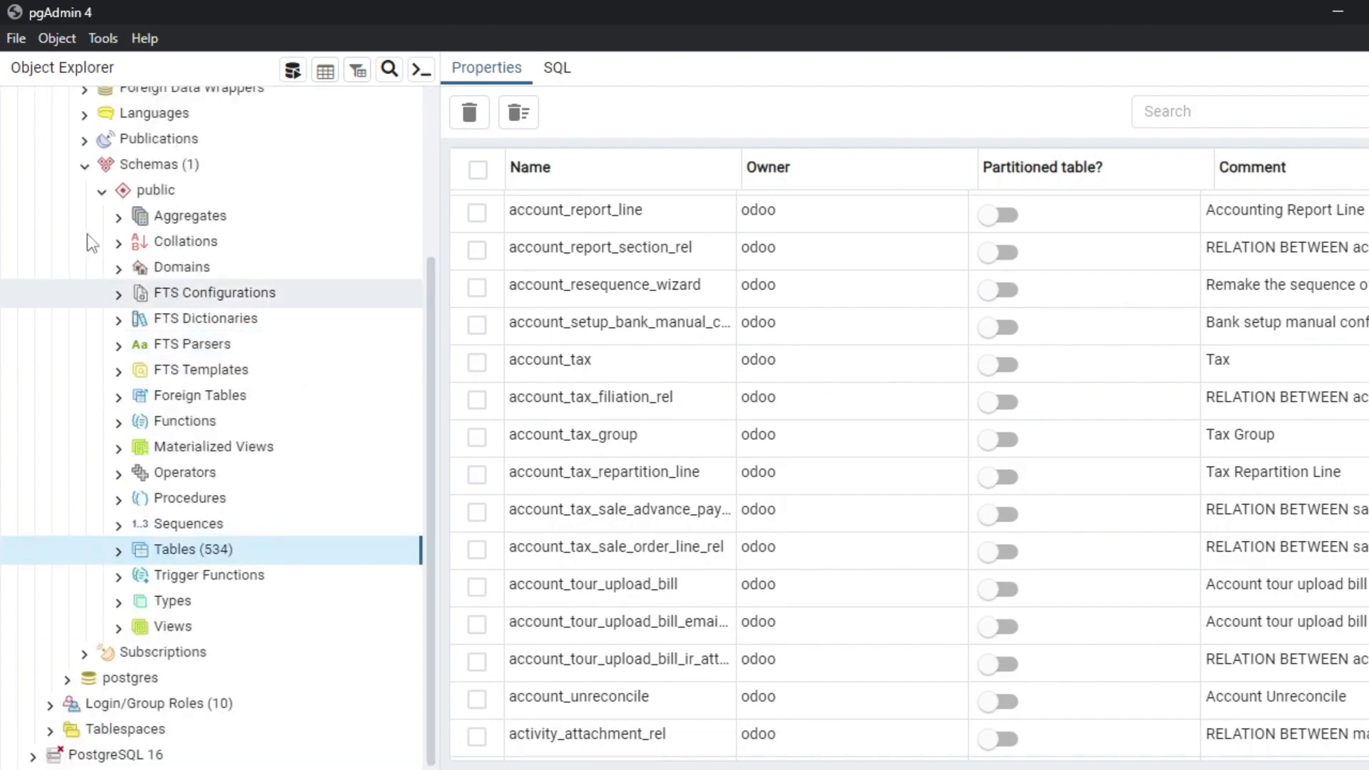
click(100, 188)
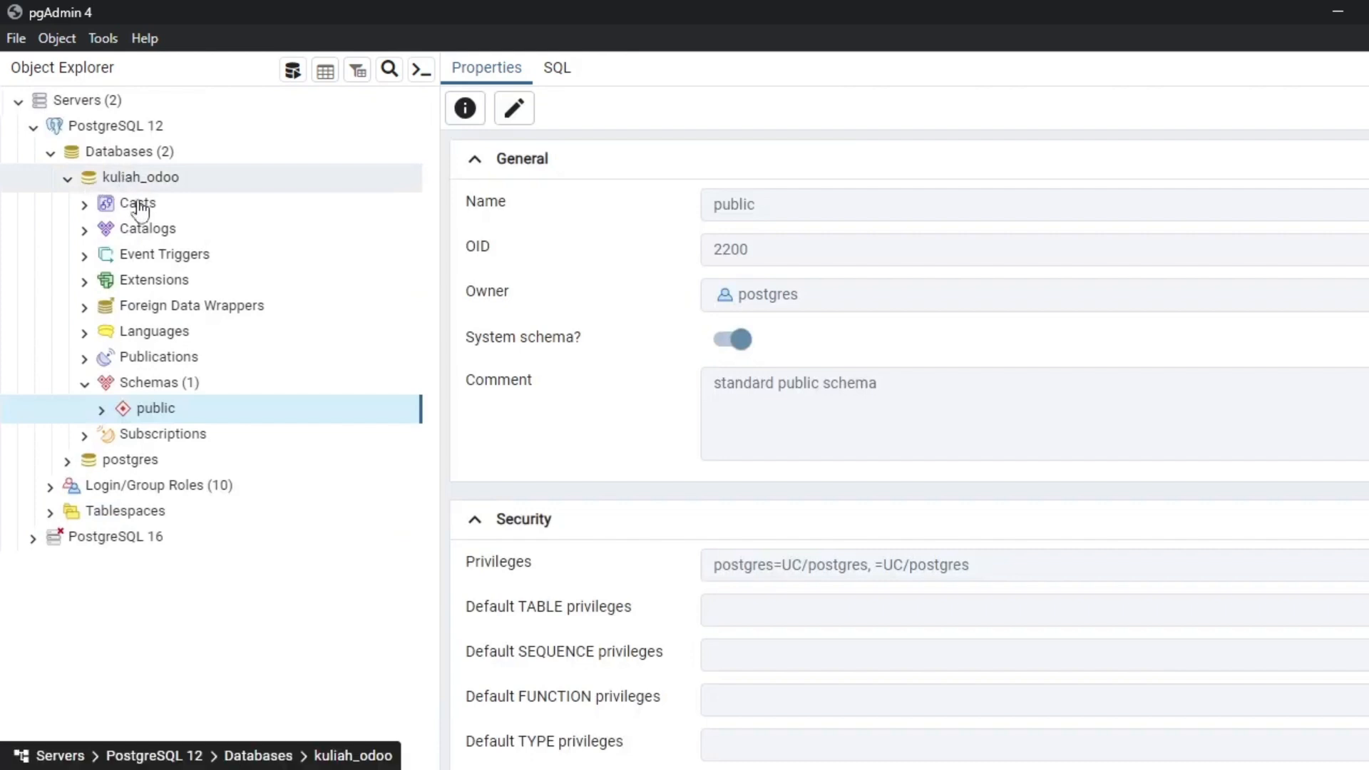
click(187, 186)
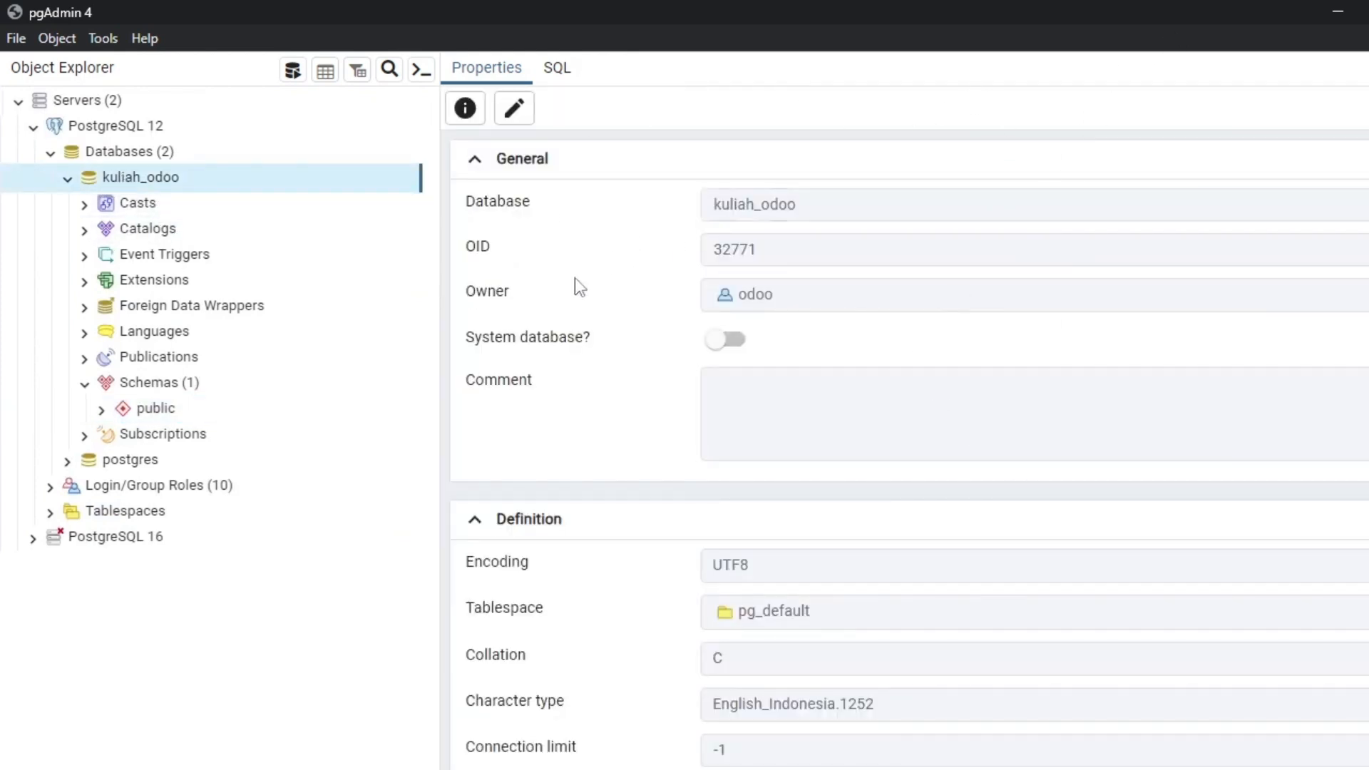
click(1345, 12)
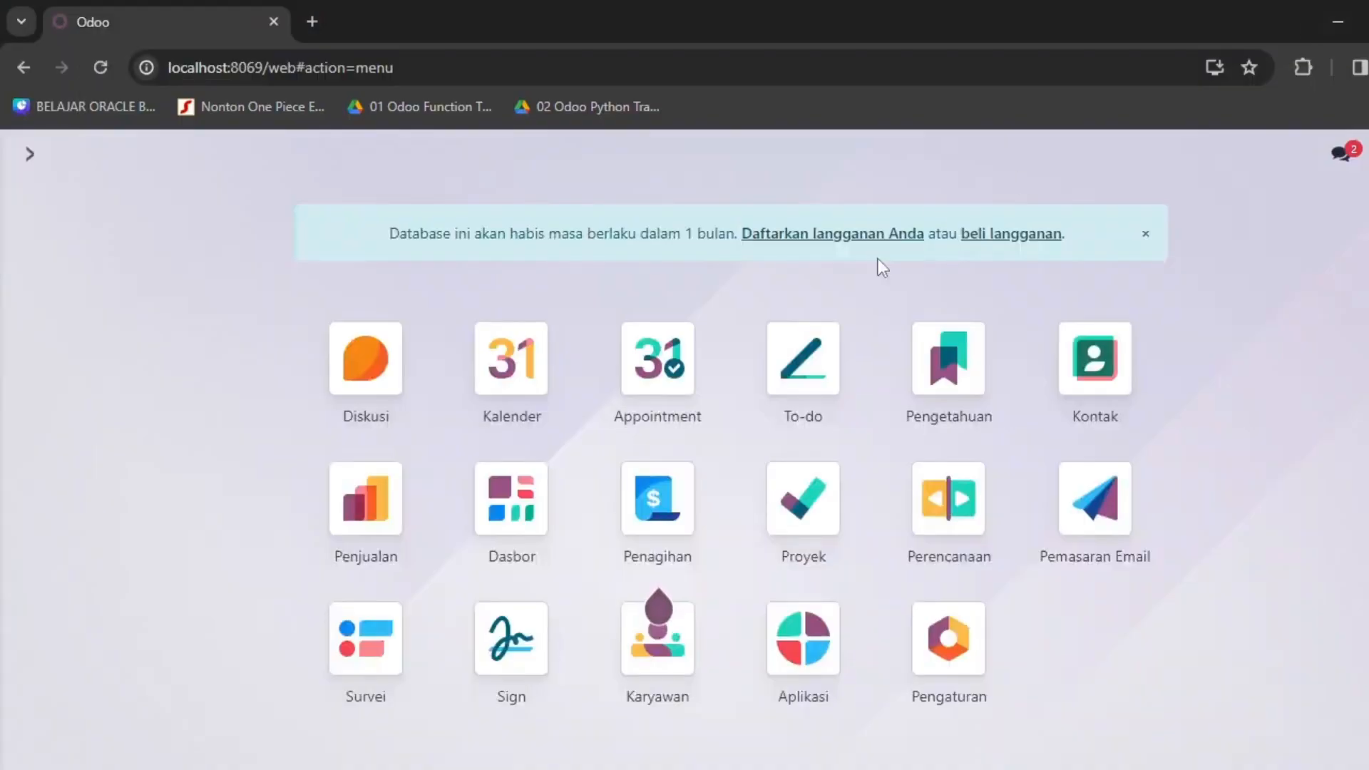
Stop the running Odoo server with Ctrl+C and close its PowerShell window.
key(alt+Tab)
key(alt+Tab)
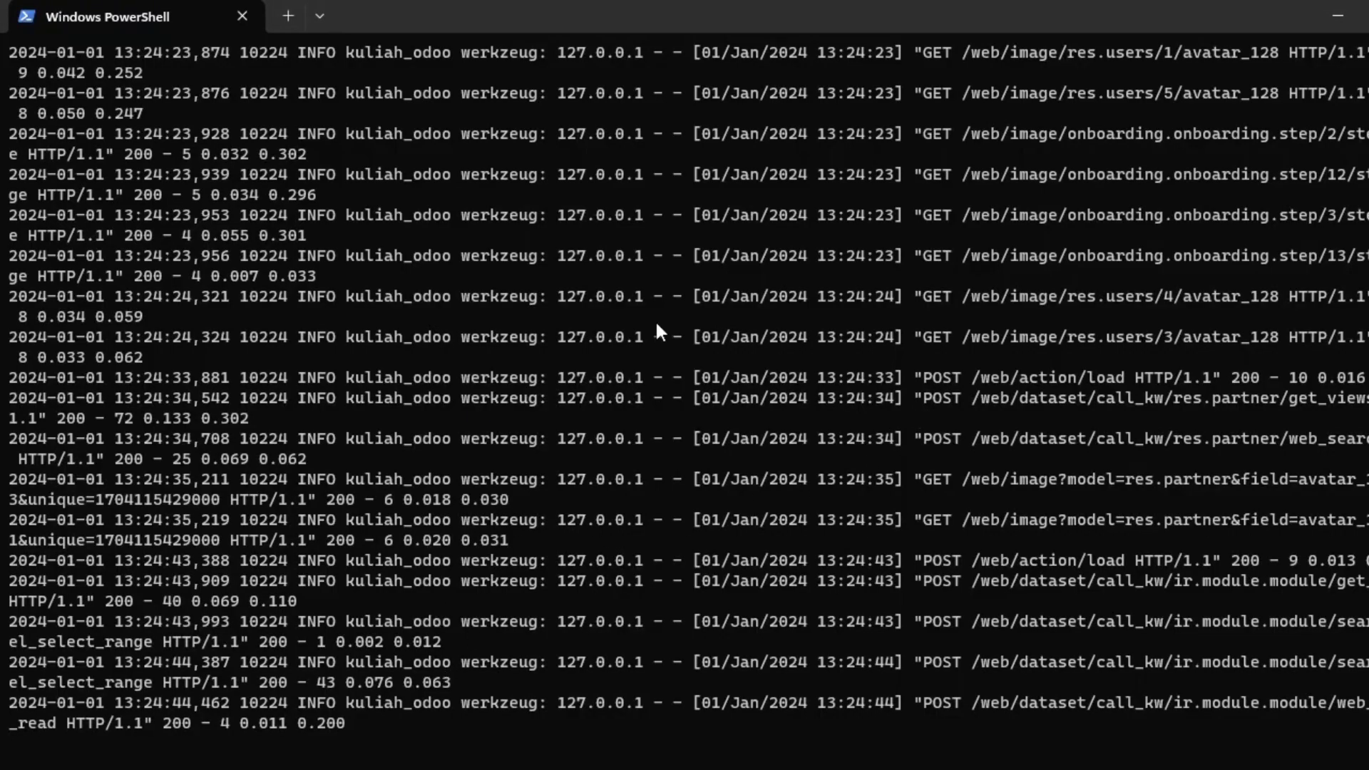
key(alt+Tab)
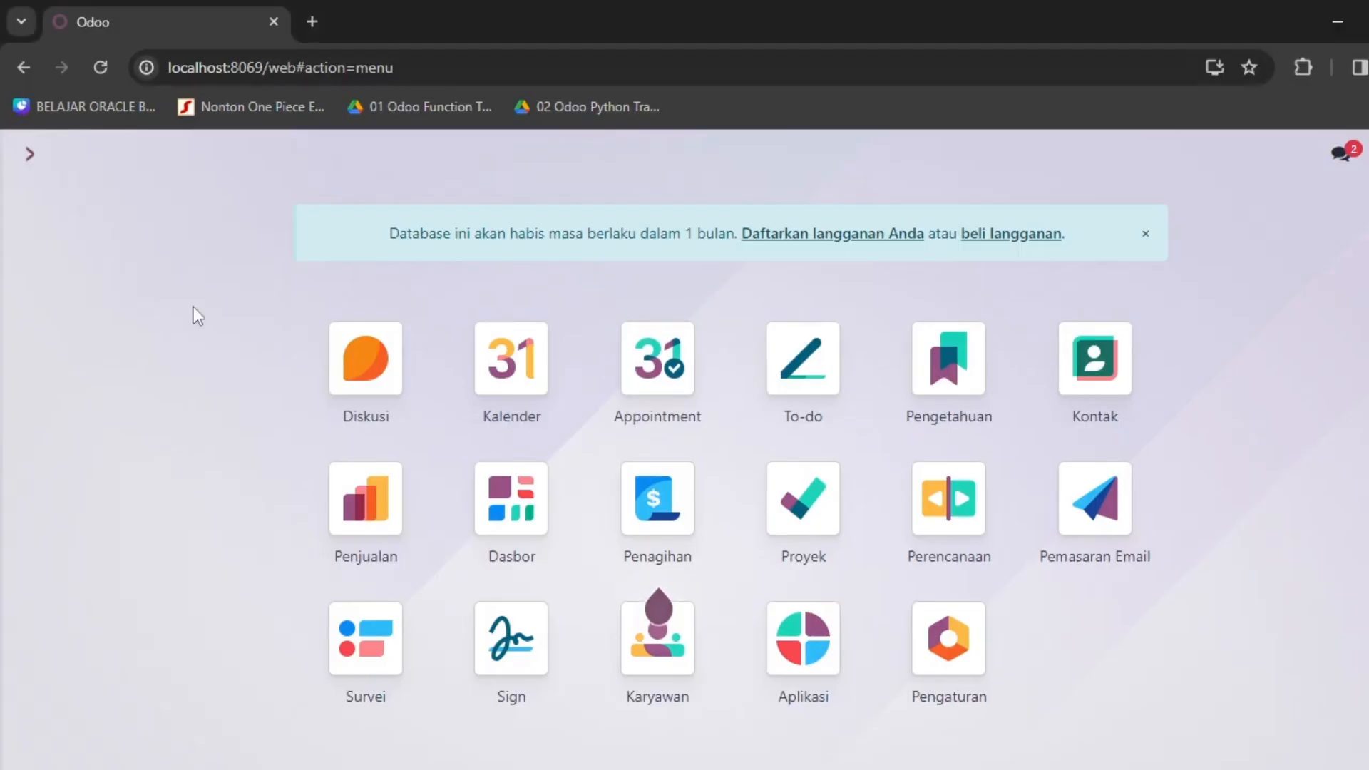
key(alt+Tab)
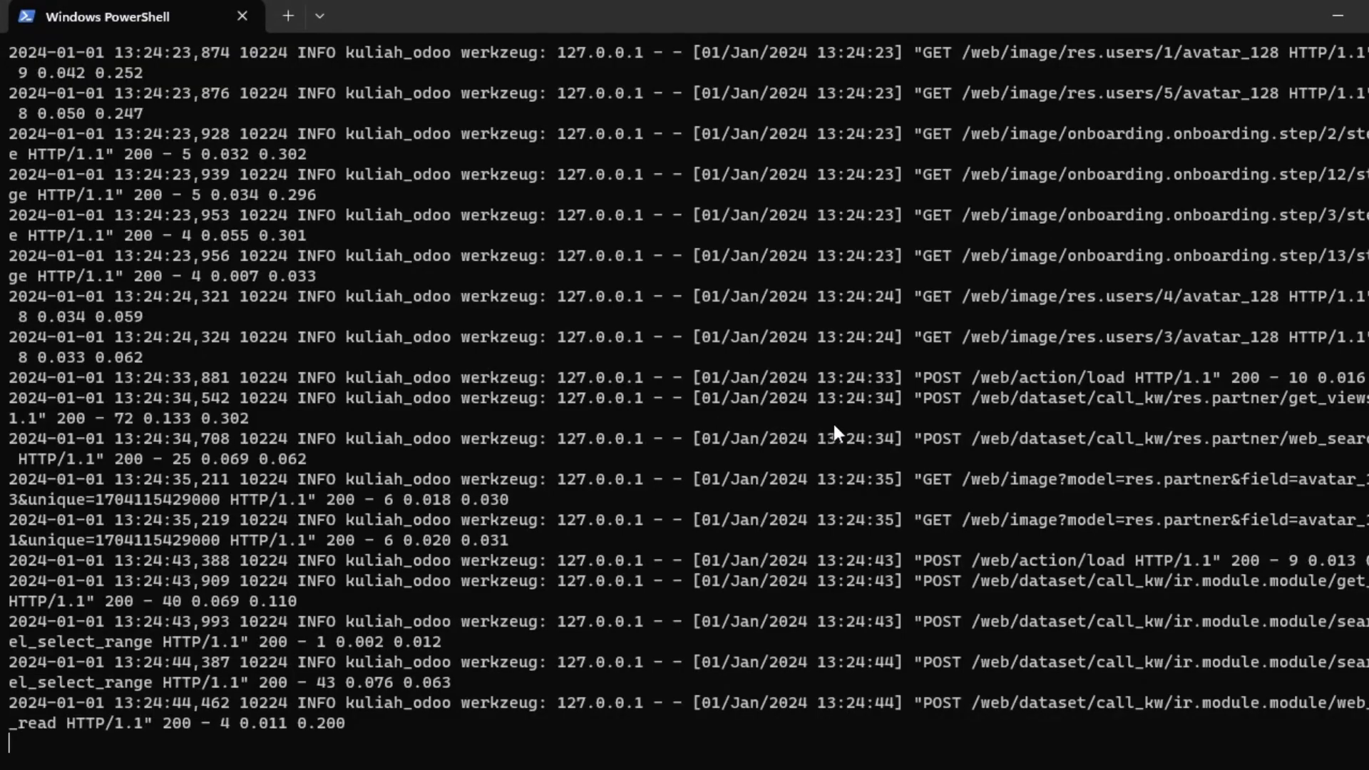
key(ctrl+c)
key(ctrl+c)
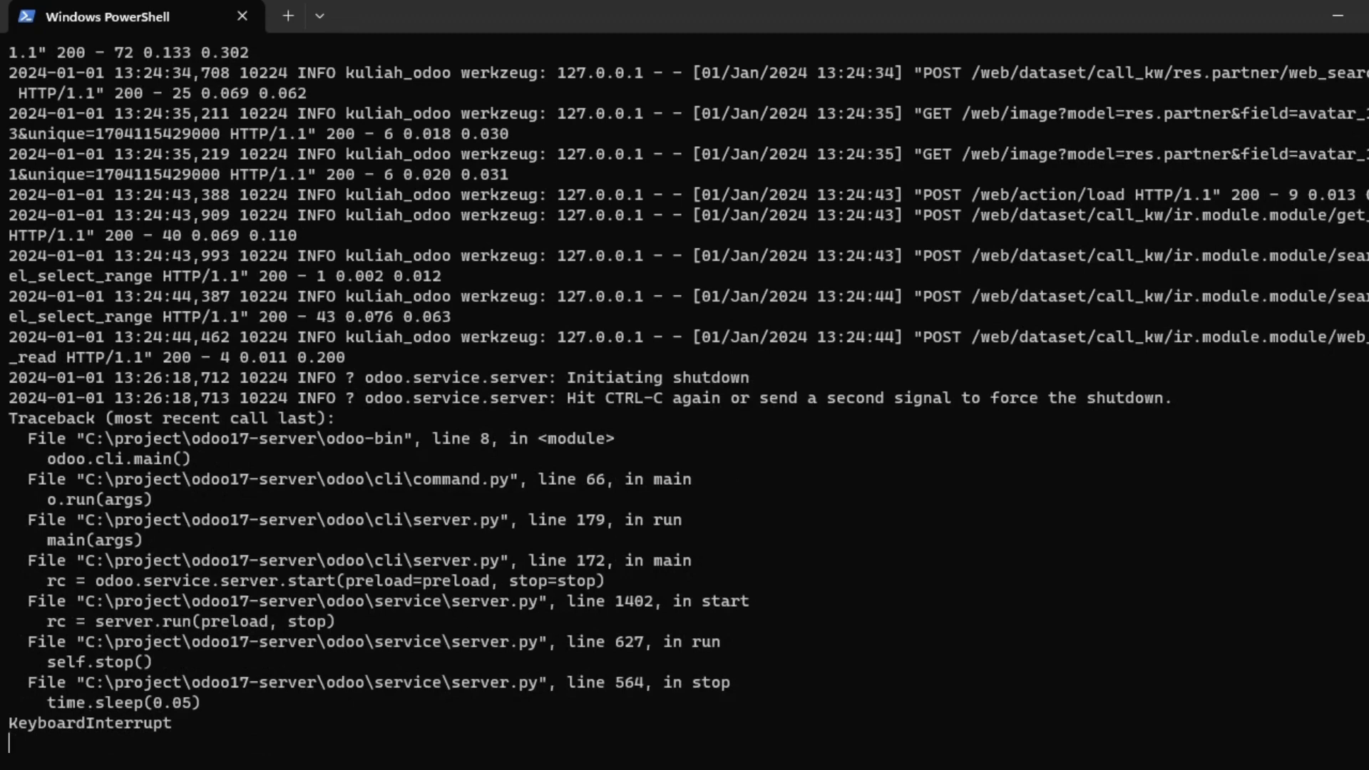
scroll(446, 570, up, 1)
scroll(455, 470, down, 1)
scroll(455, 445, up, 2)
scroll(455, 427, down, 2)
click(1352, 15)
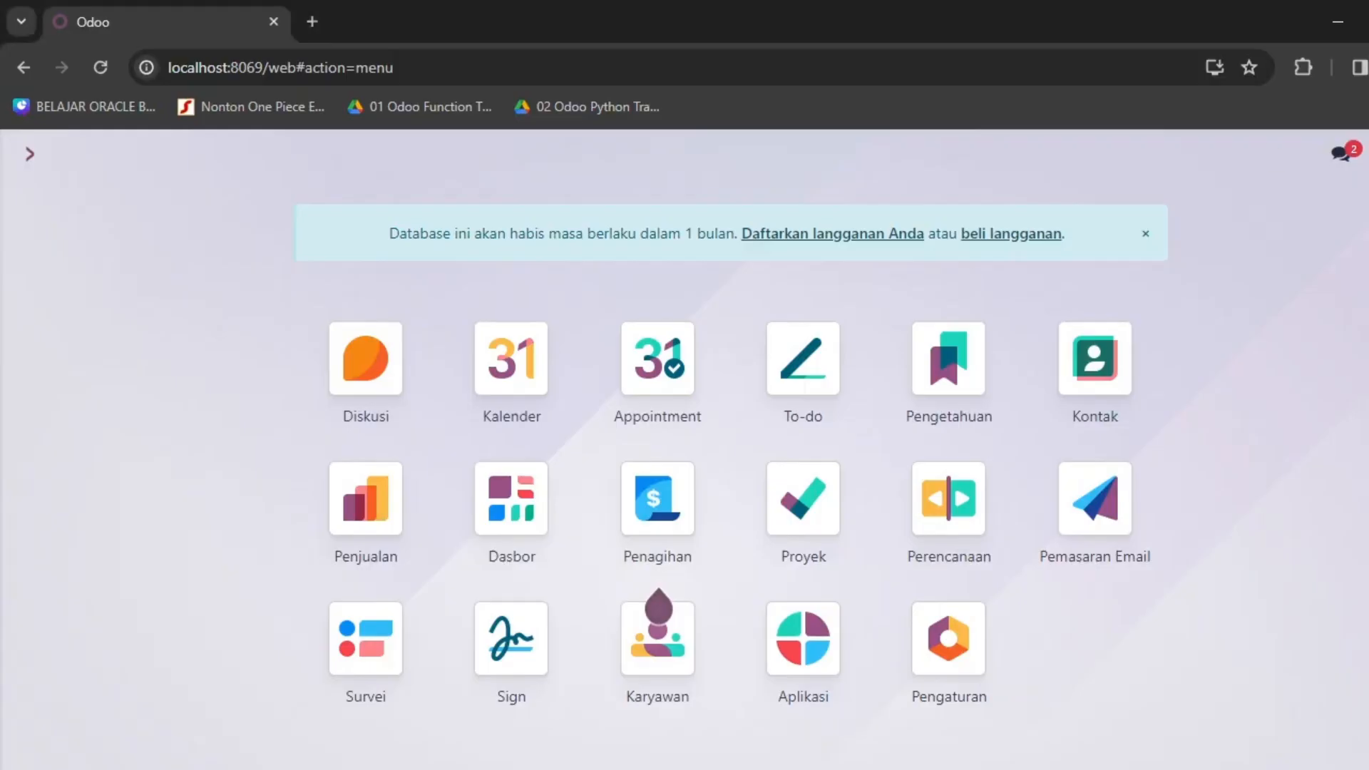
Reopen Windows PowerShell maximised with the odoo-bin -c odoo.conf command recalled.
key(super)
text(powr)
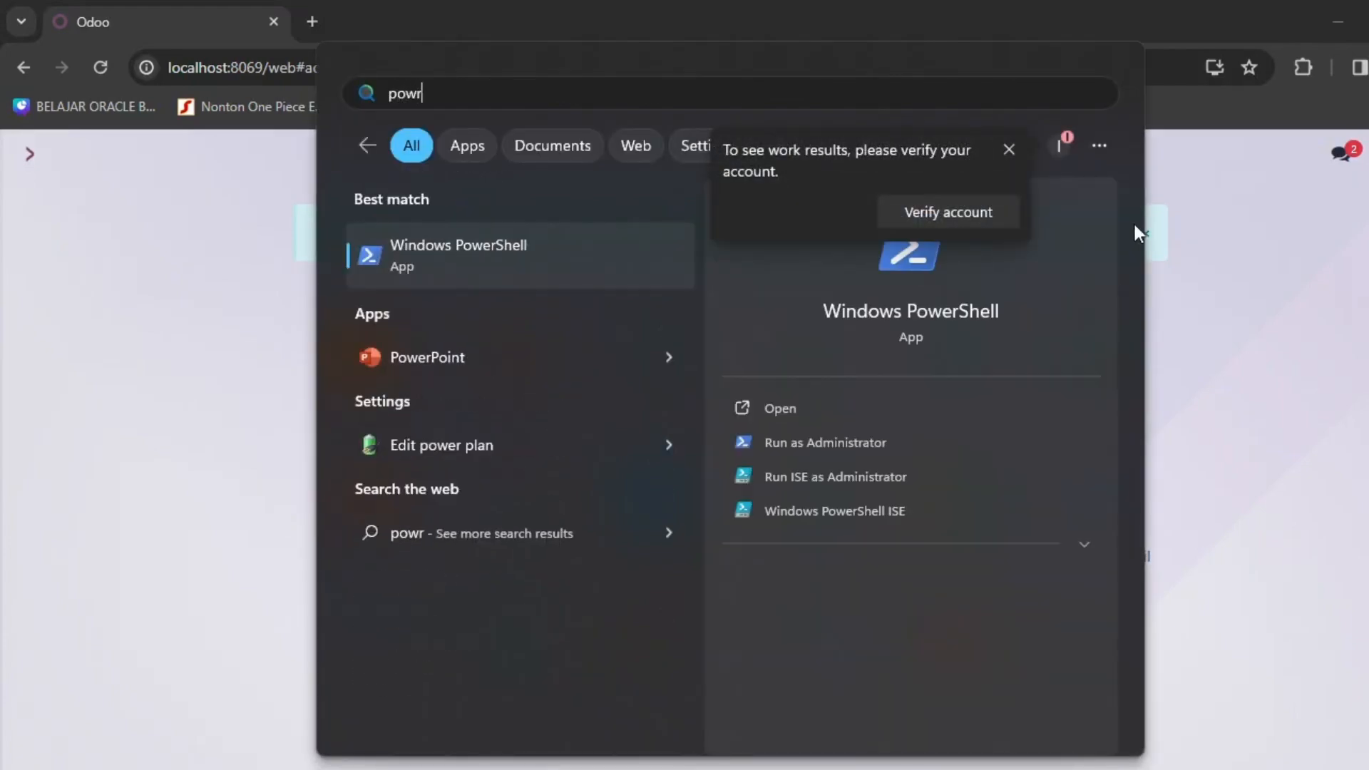
key(Return)
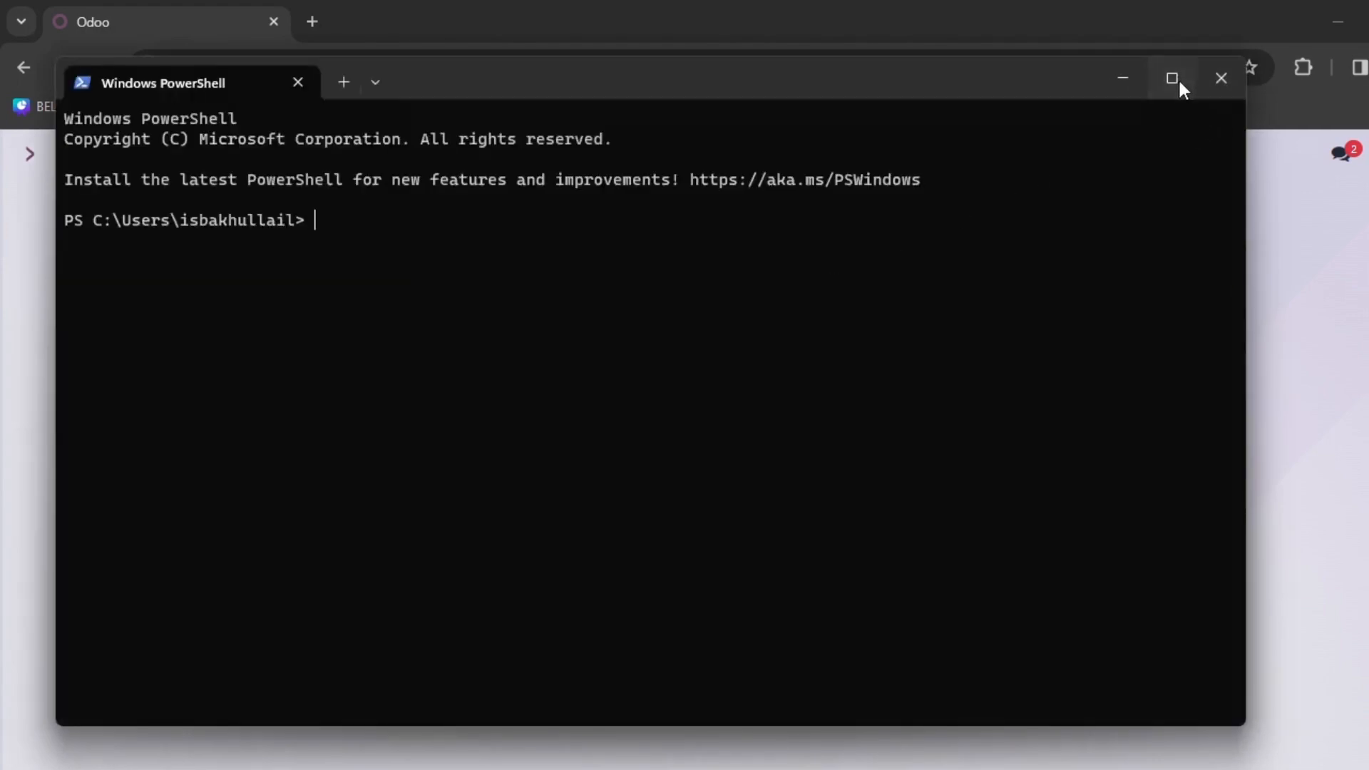
click(1173, 78)
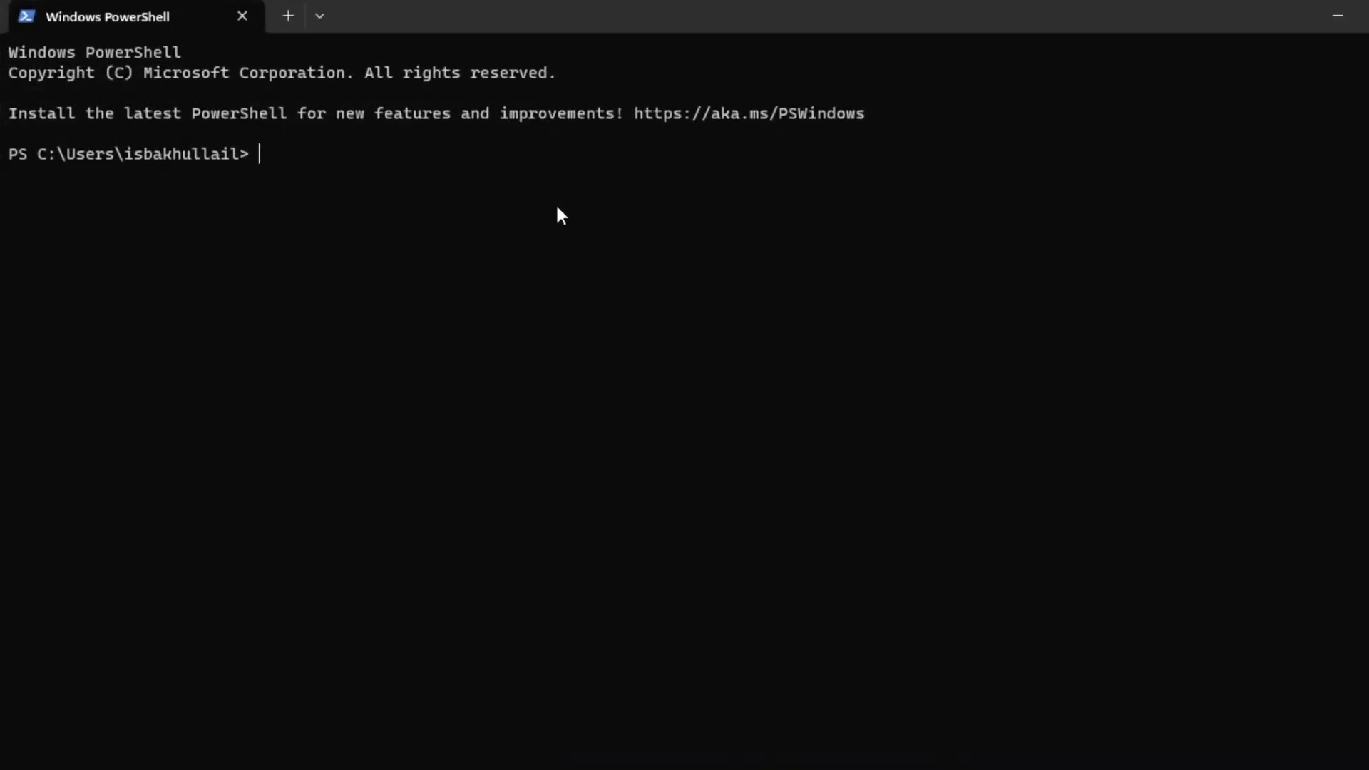
key(ctrl+v)
key(alt+Tab)
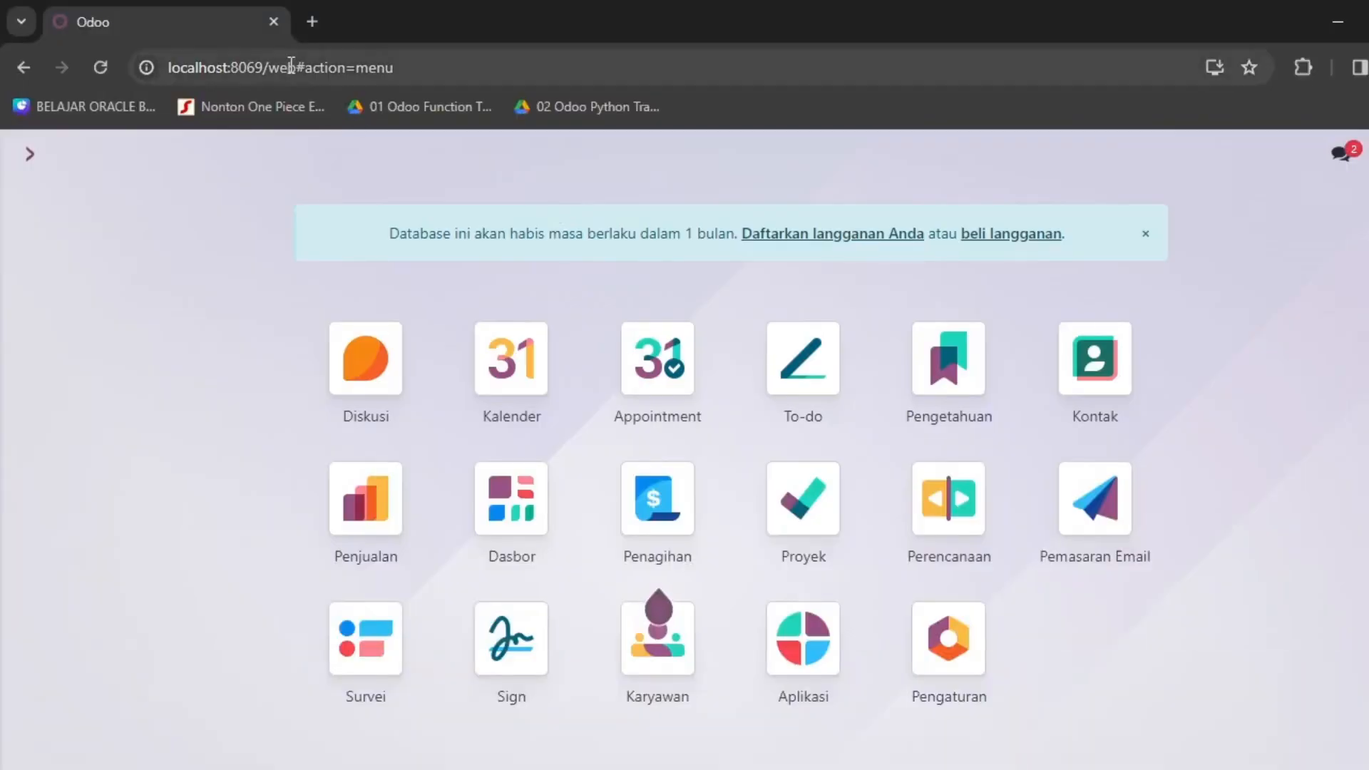
Load localhost:8069/web in a new tab to check whether the server is offline.
click(310, 22)
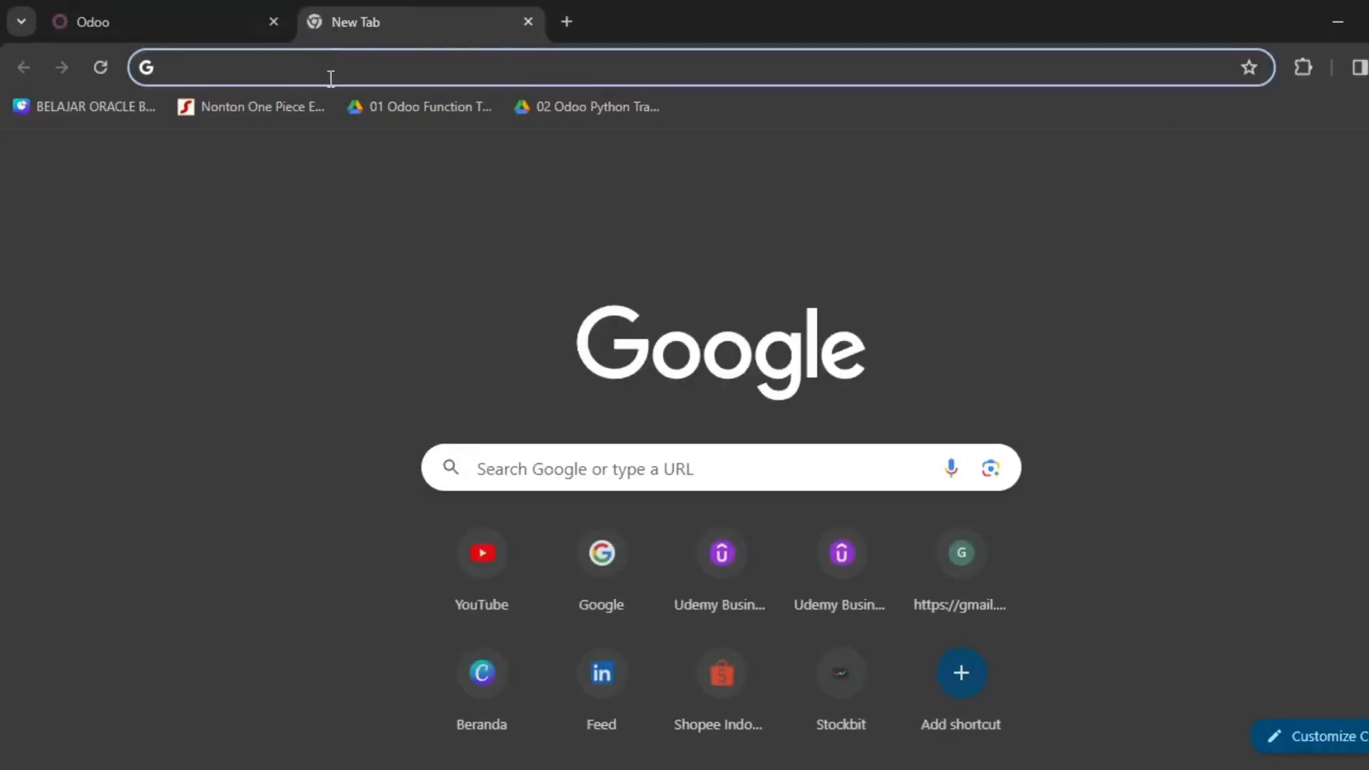
text(lo)
key(Right)
key(Return)
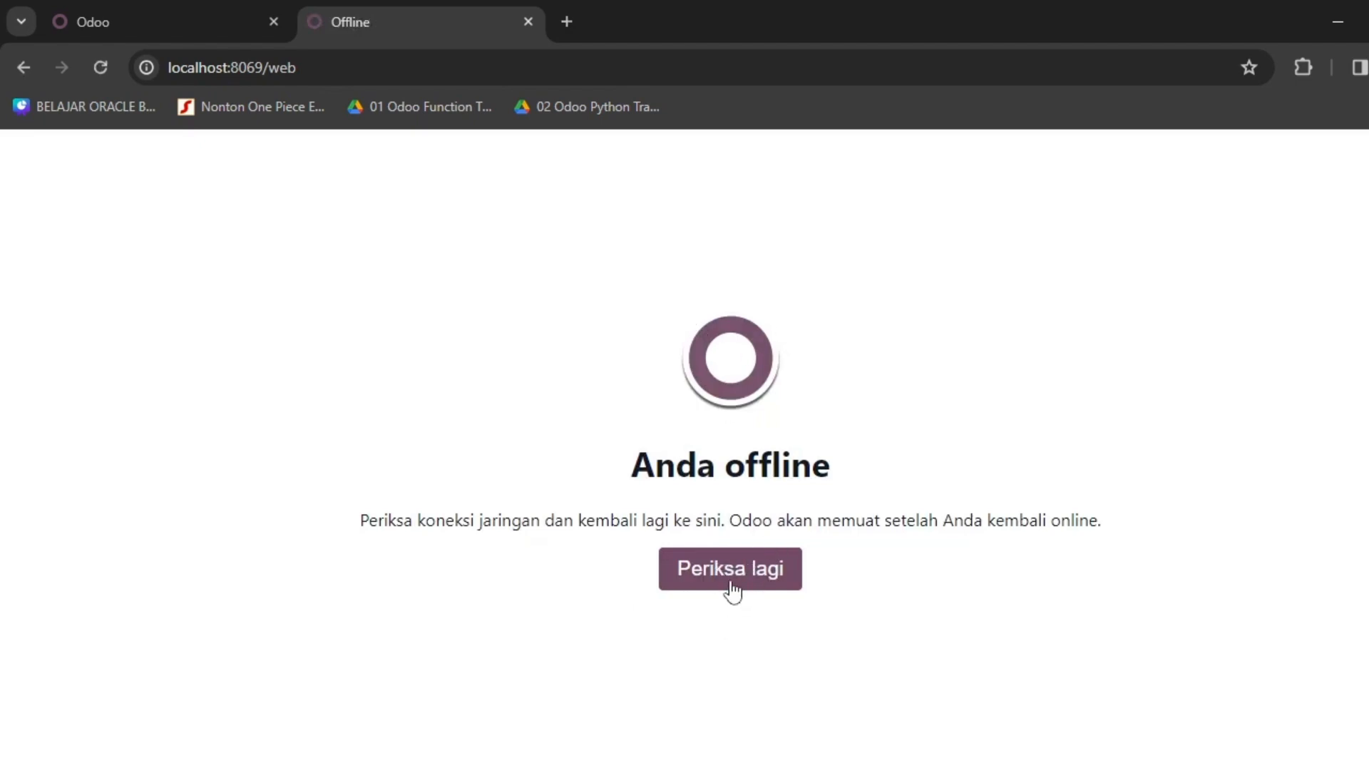
Close the stale Odoo tab and bring Windows PowerShell back to the front.
click(139, 2)
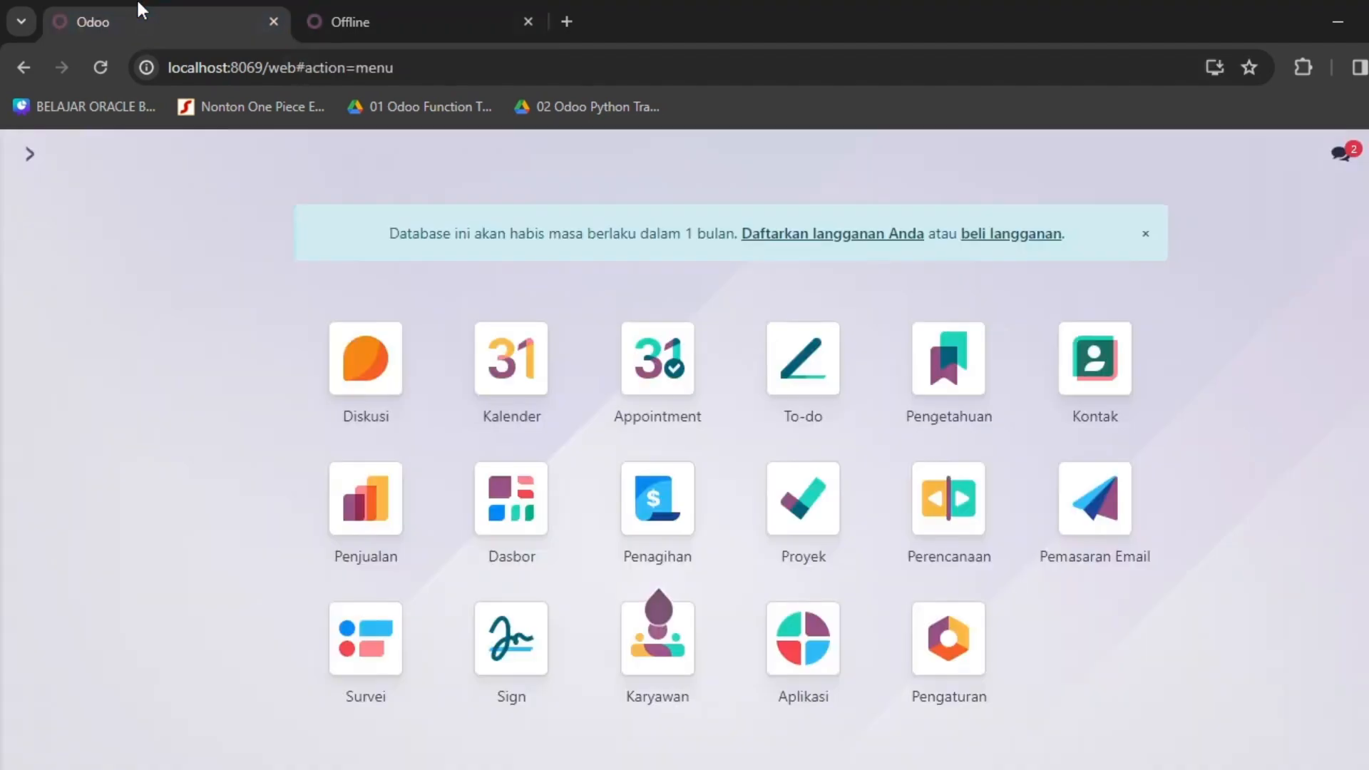
click(275, 25)
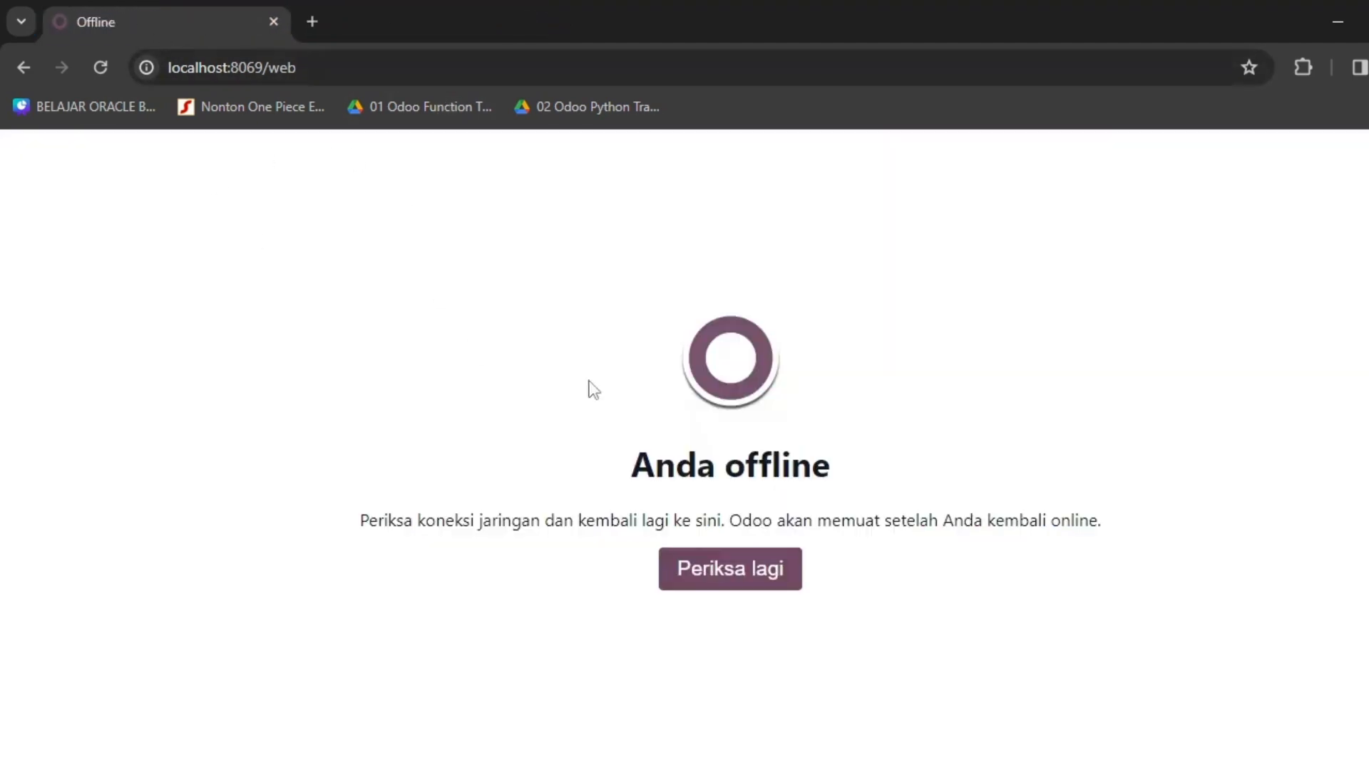
key(alt+Tab)
click(589, 380)
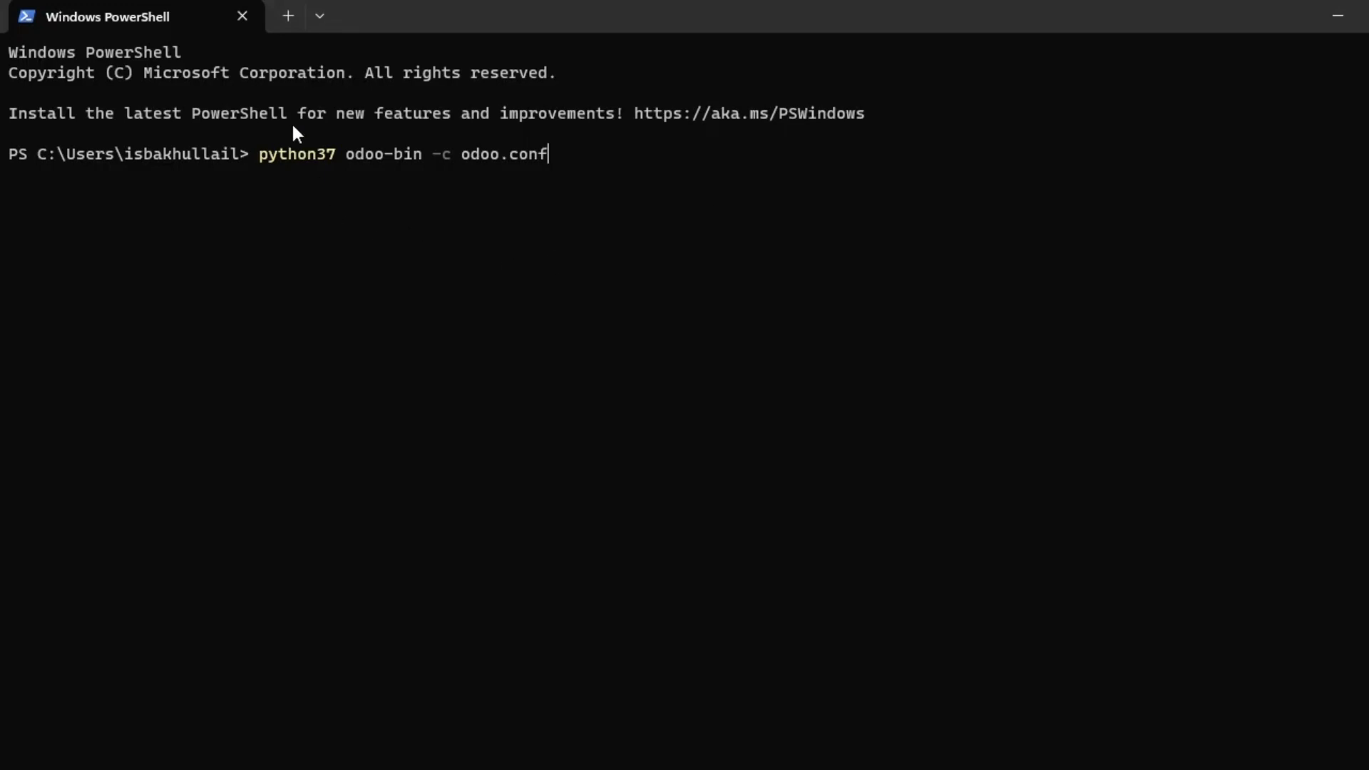
Trim the old command, move up to C:\ with two cd .. runs, and clear the terminal.
double_click(296, 154)
click(266, 163)
key(BackSpace)
key(BackSpace)
key(BackSpace)
key(BackSpace)
key(BackSpace)
key(BackSpace)
key(BackSpace)
key(BackSpace)
key(BackSpace)
key(BackSpace)
key(BackSpace)
key(BackSpace)
key(BackSpace)
key(BackSpace)
key(BackSpace)
key(BackSpace)
key(BackSpace)
key(BackSpace)
key(BackSpace)
key(BackSpace)
key(BackSpace)
key(BackSpace)
key(BackSpace)
key(BackSpace)
key(BackSpace)
key(BackSpace)
key(BackSpace)
key(BackSpace)
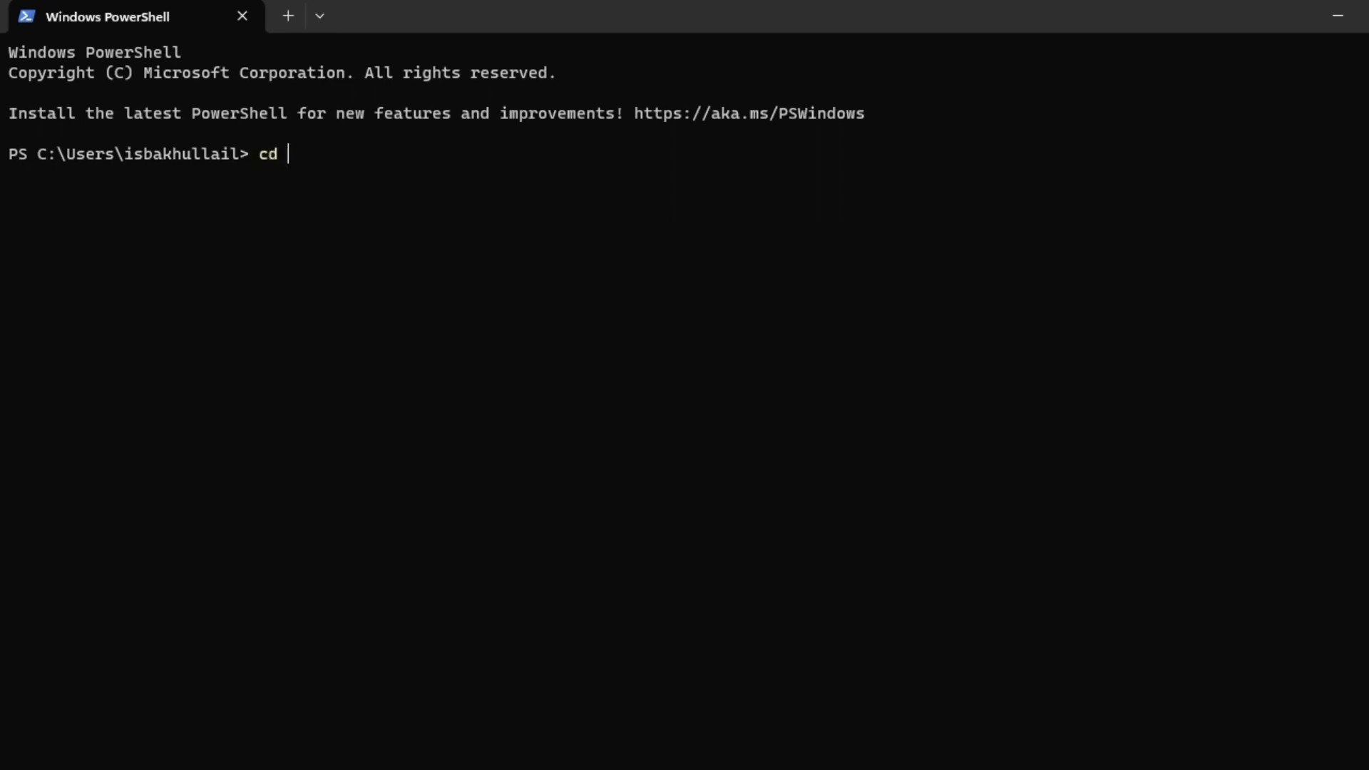
key(Return)
key(Return)
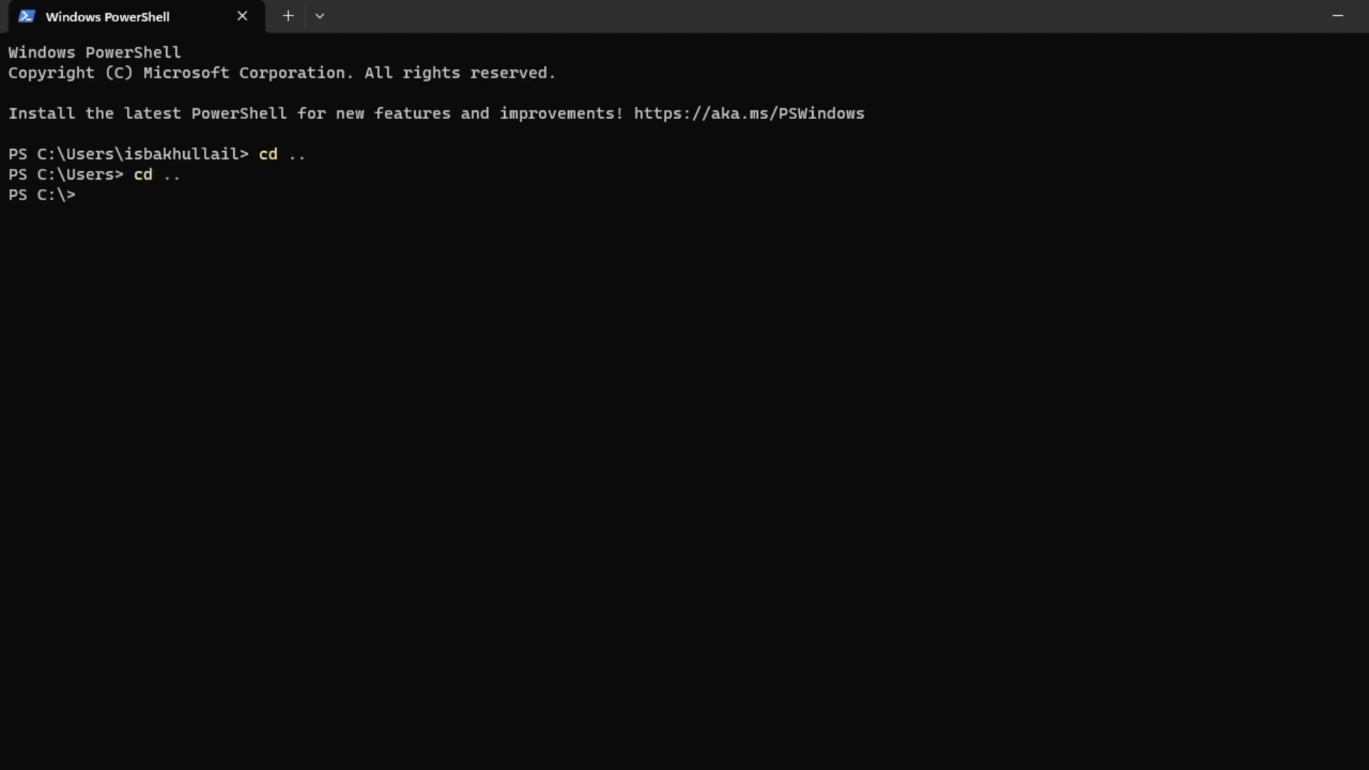
key(Return)
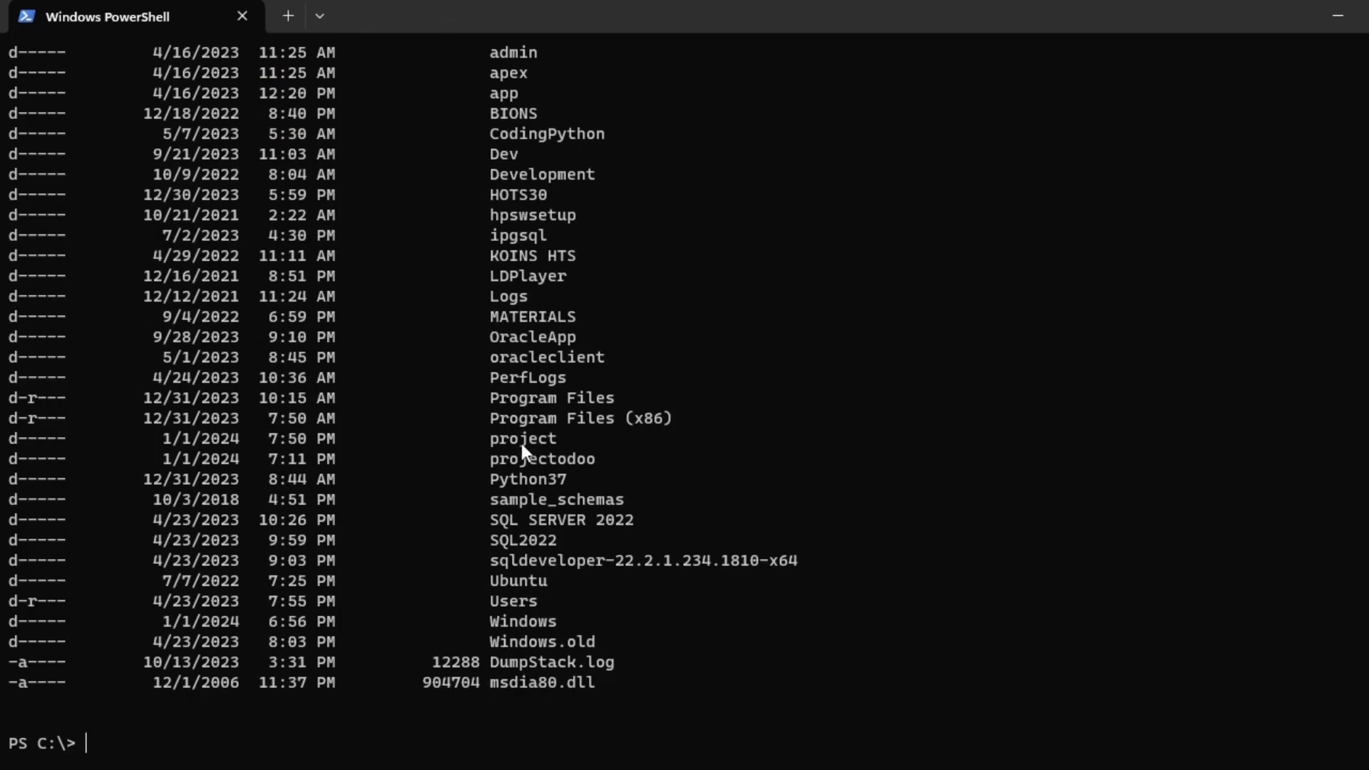
text(clear)
key(Return)
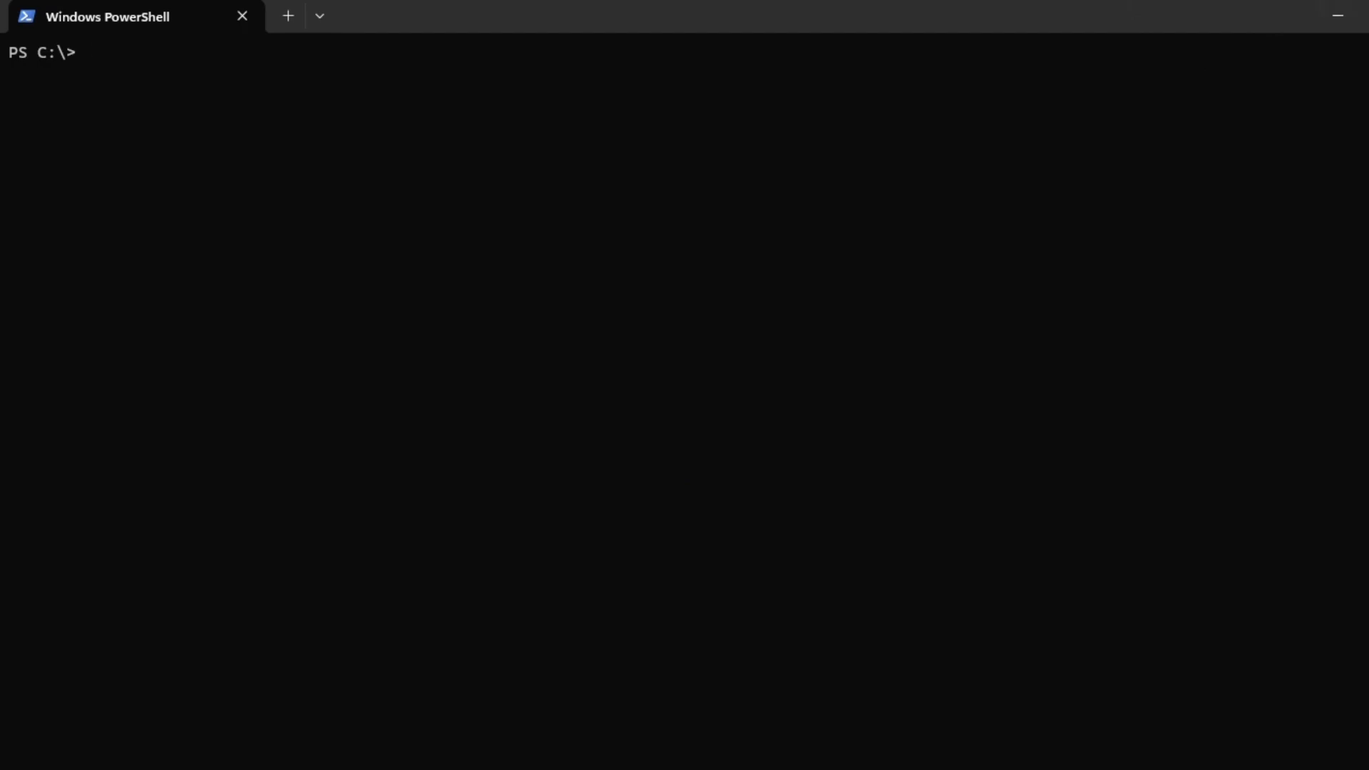
Launch a fresh Windows PowerShell window from Start search and maximize it.
key(alt+Tab)
key(super)
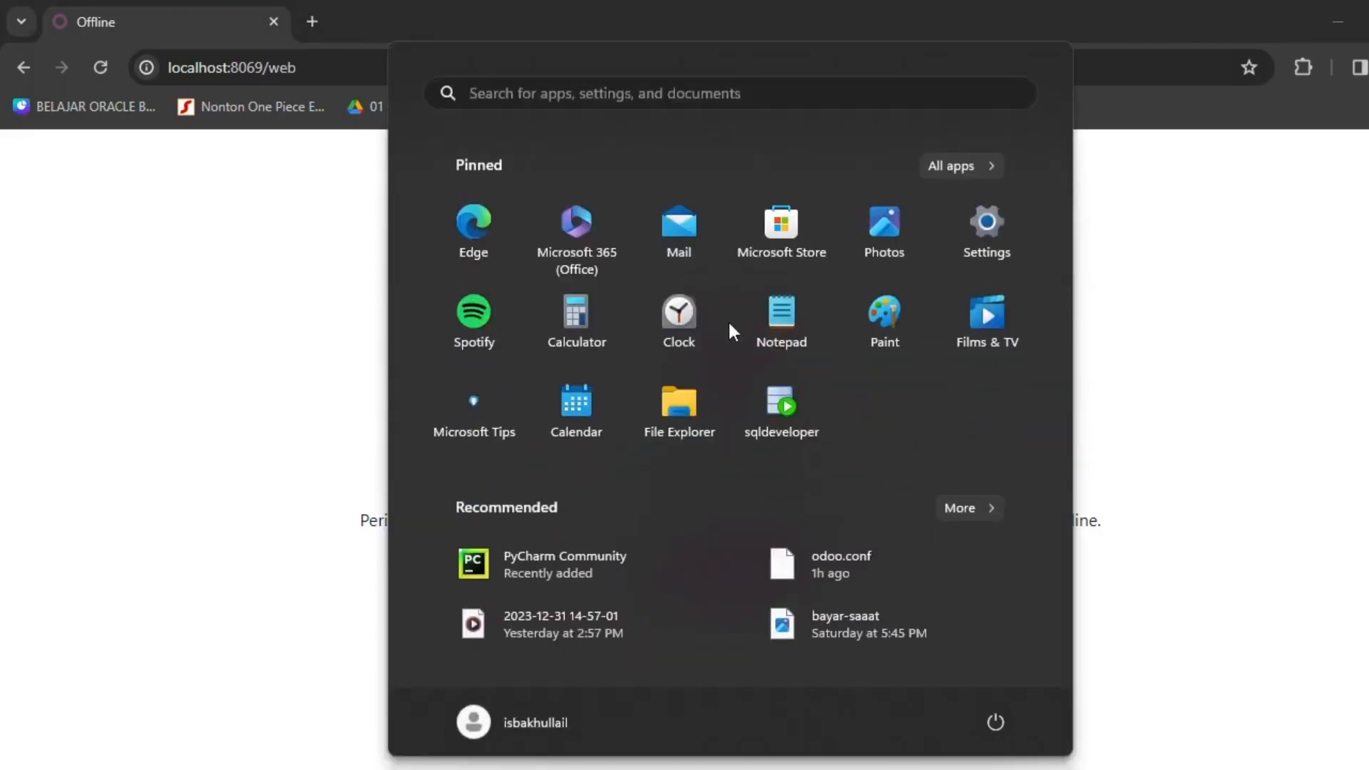
text(power)
key(Return)
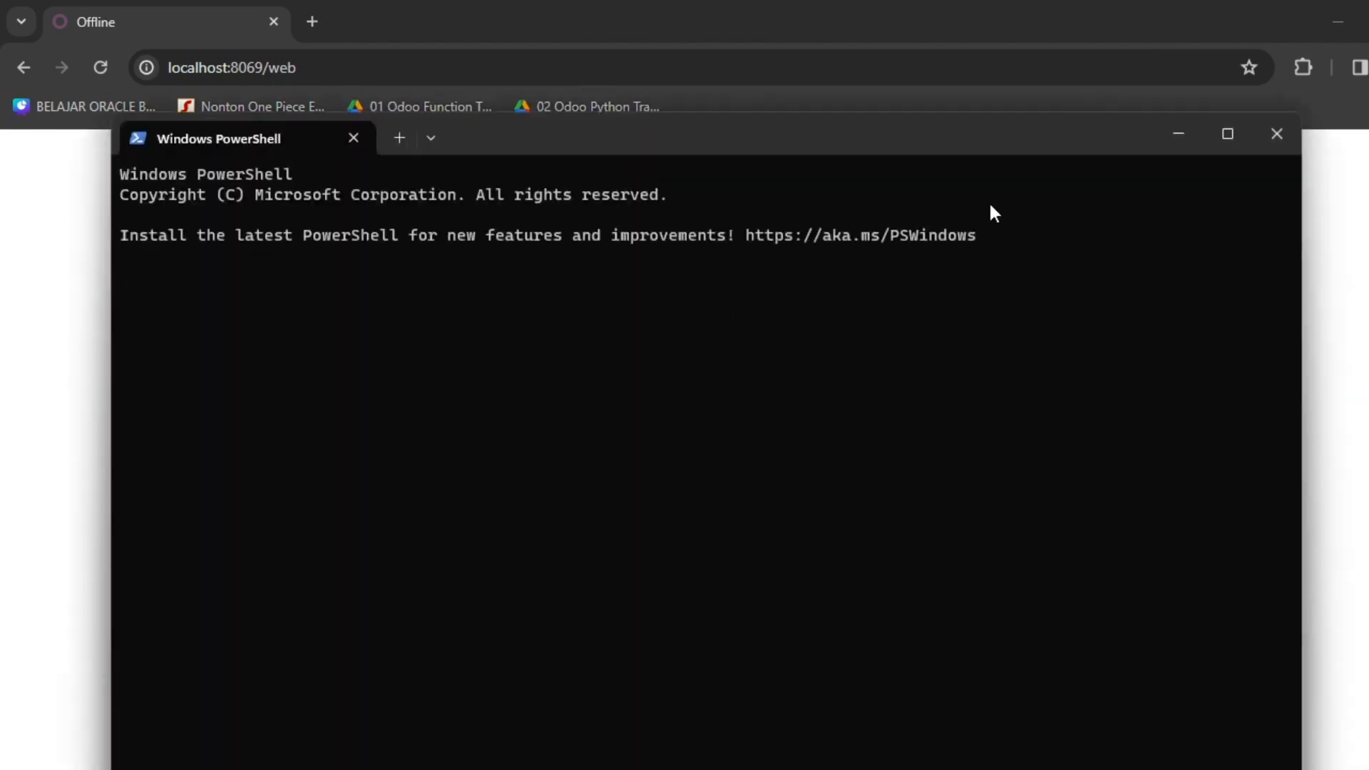
click(1227, 136)
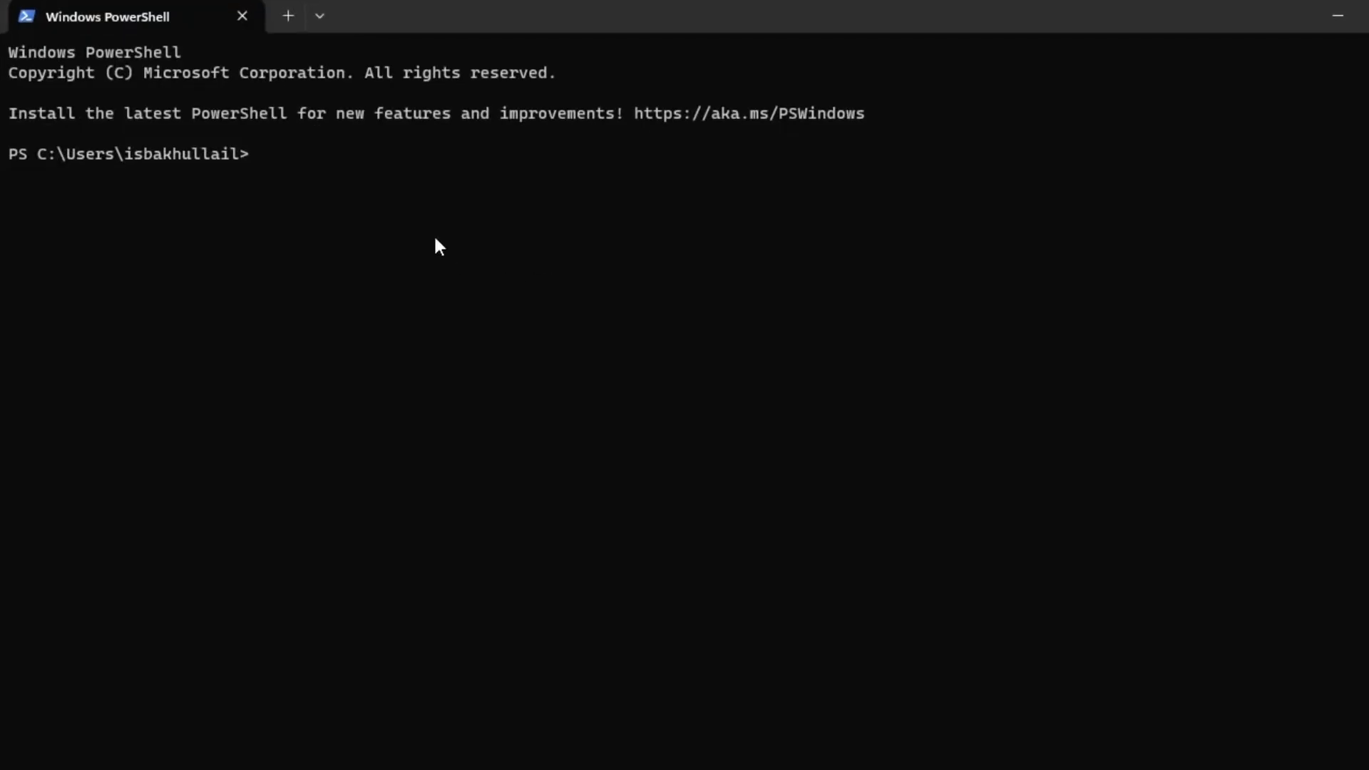
Recall the cd C:\project\odoo17-server | python37 odoo-bin -c odoo.conf command and select its folder path.
key(Up)
key(Up)
key(Up)
key(Up)
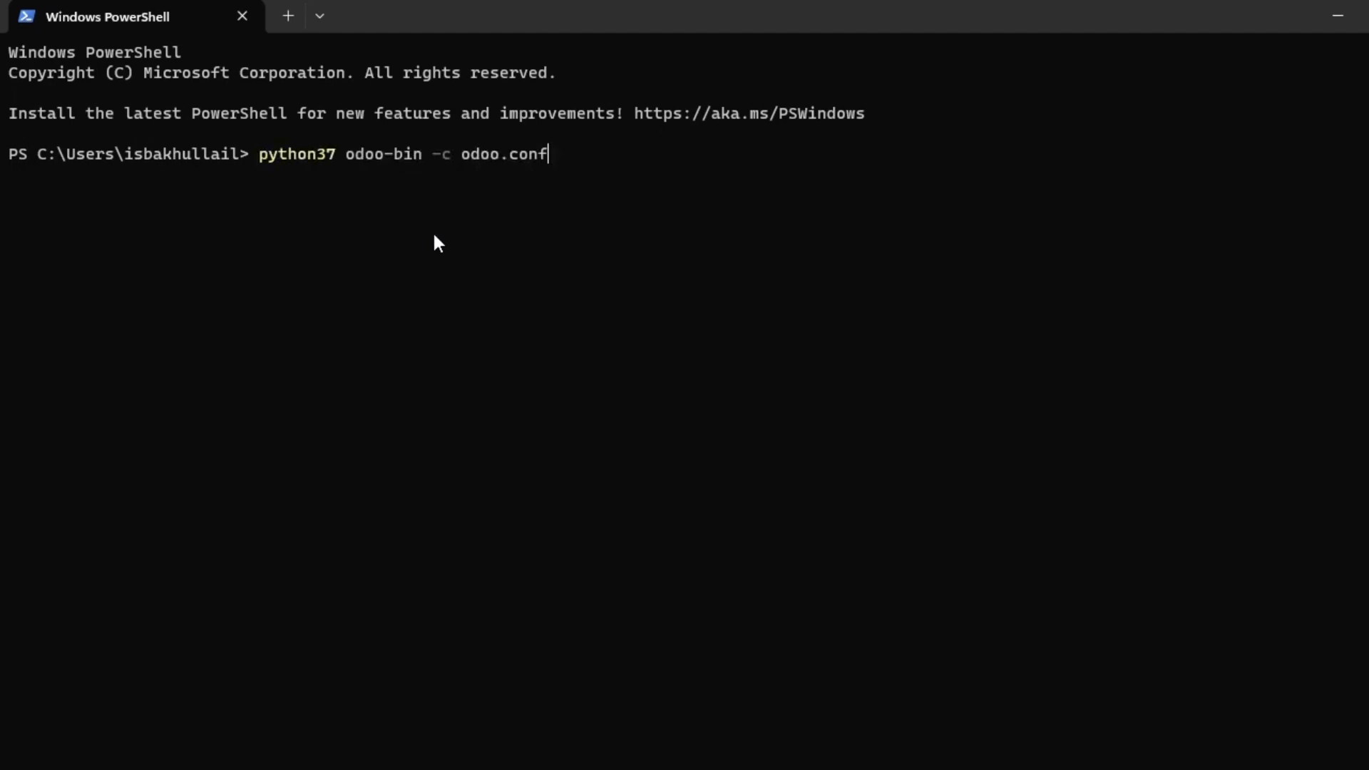
key(Up)
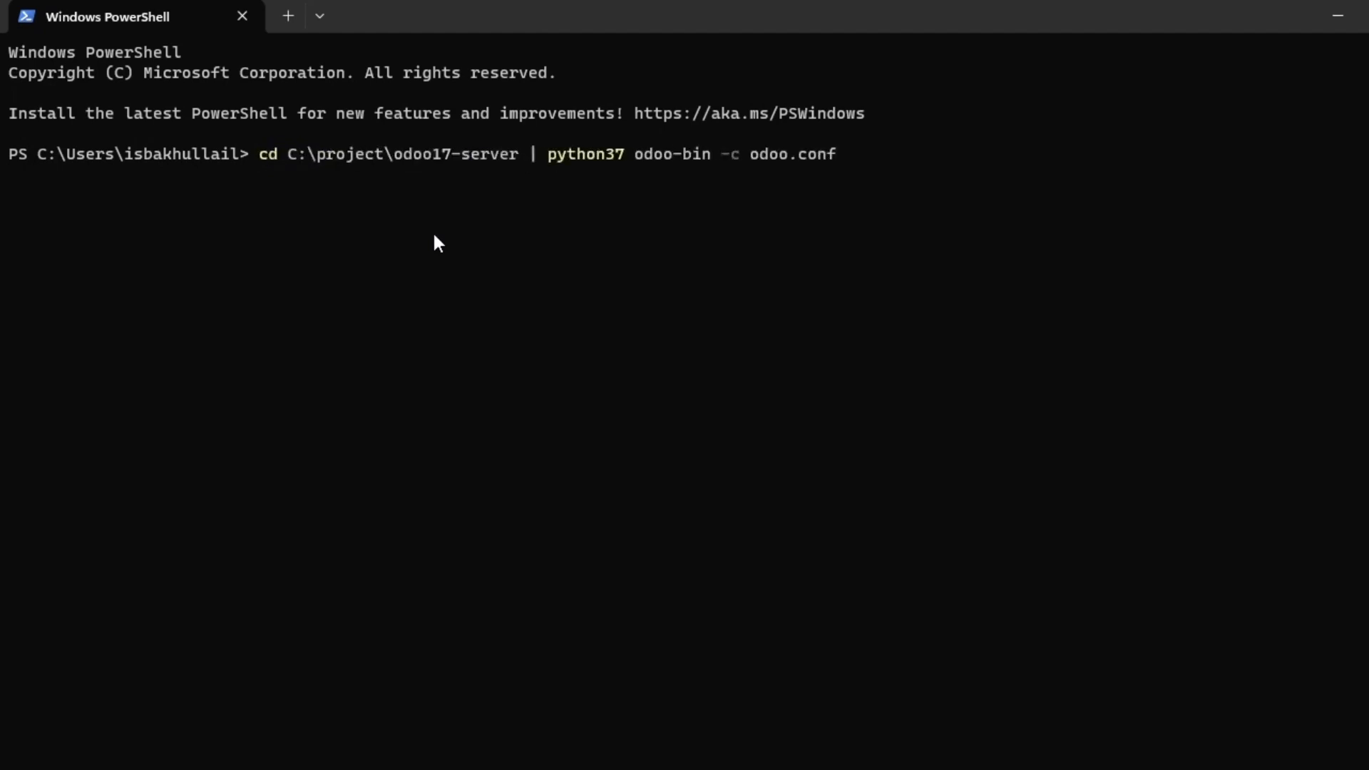
key(Left)
key(ctrl+Left)
key(ctrl+Left)
key(ctrl+Left)
key(ctrl+Left)
key(ctrl+Left)
key(ctrl+Left)
key(ctrl+Left)
key(ctrl+Left)
key(Right)
drag(261, 157, 433, 160)
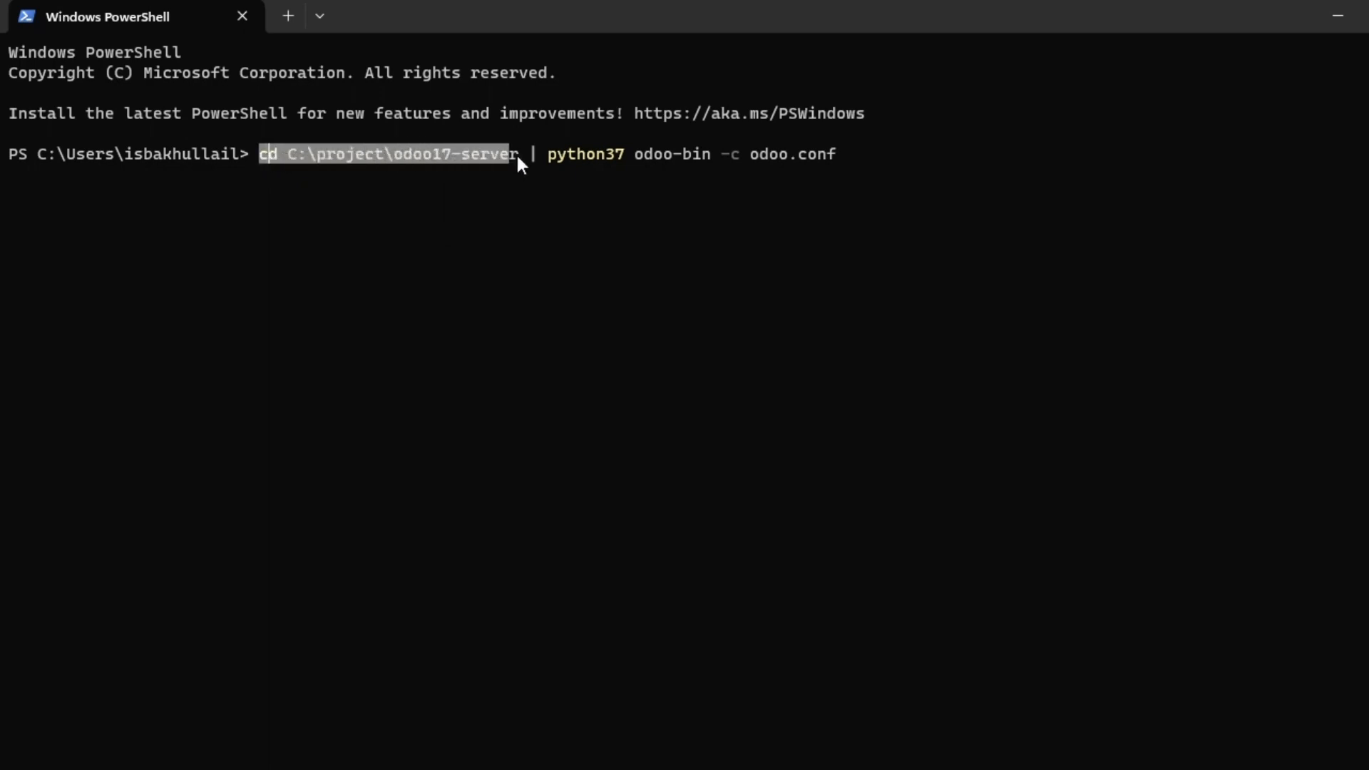
drag(287, 157, 451, 160)
click(438, 159)
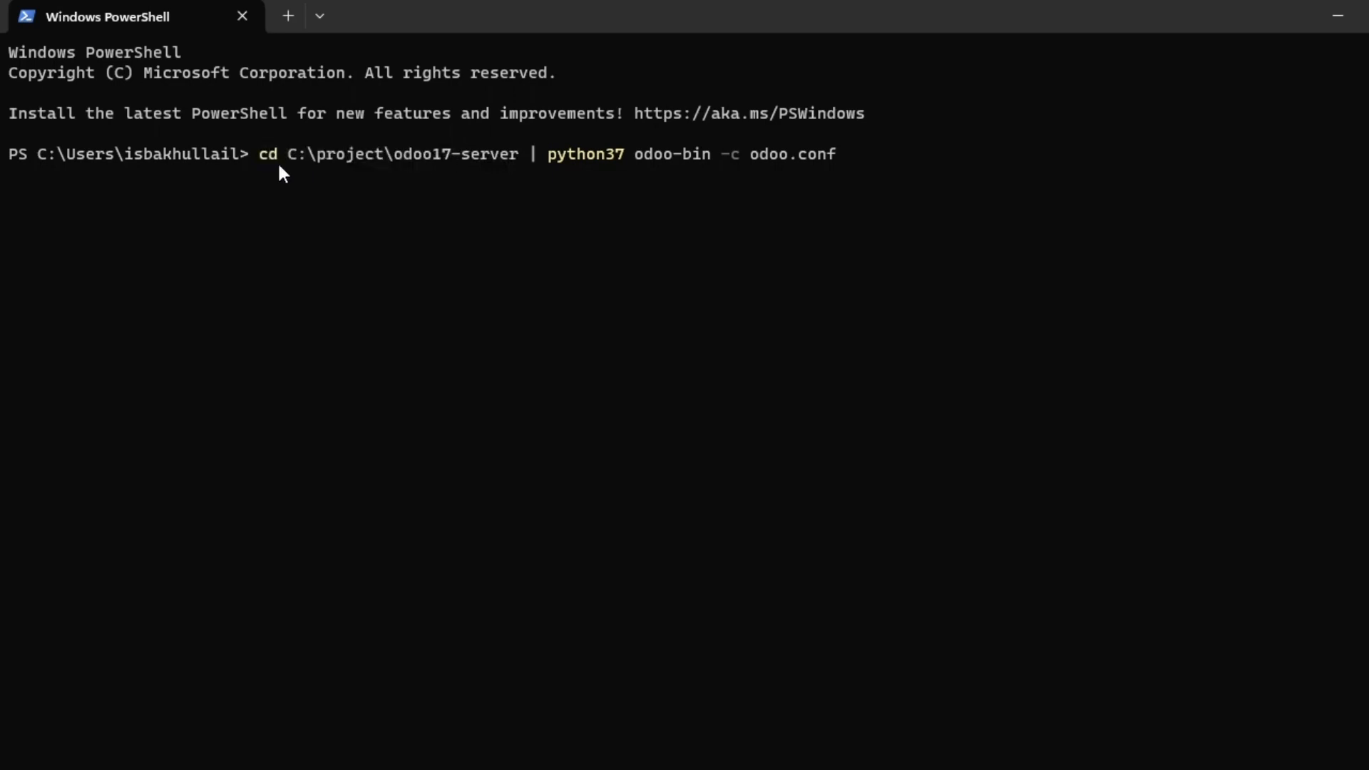
drag(290, 157, 450, 152)
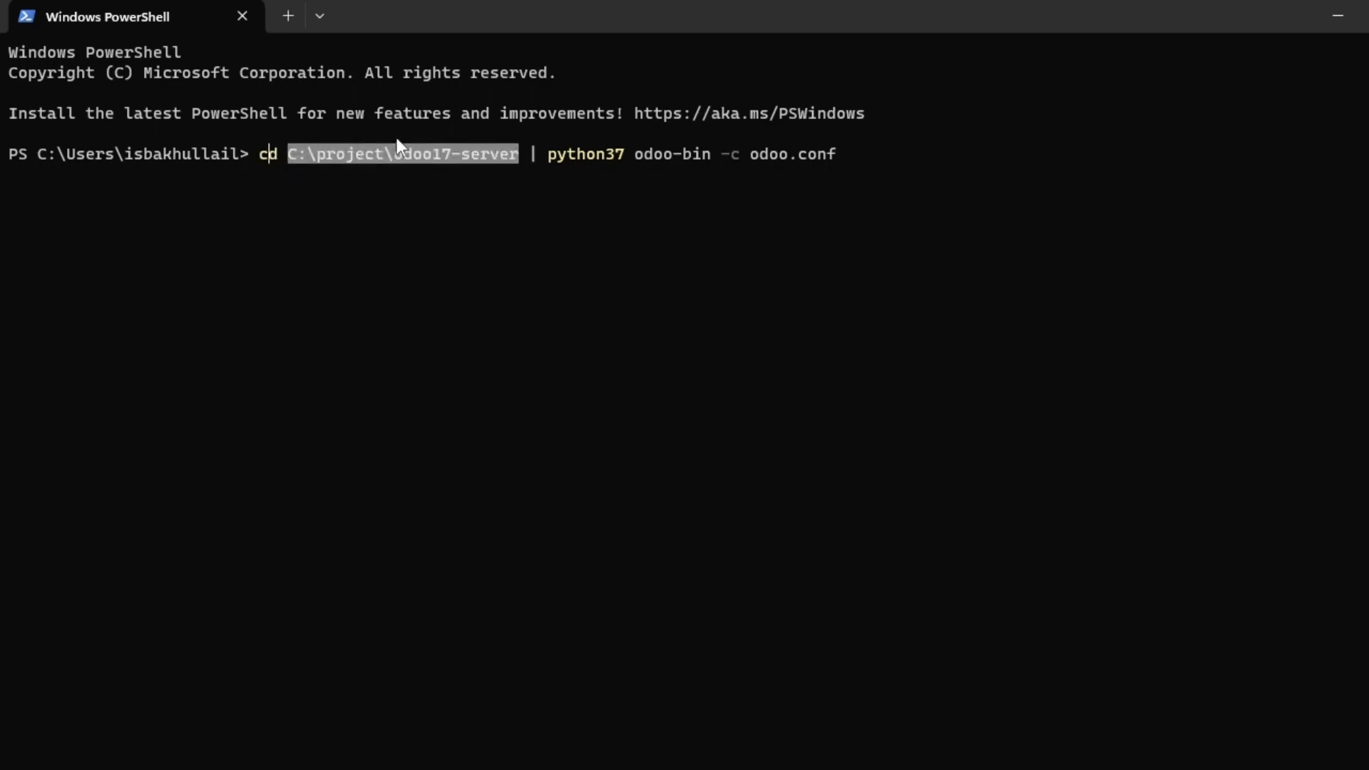
key(alt+Tab)
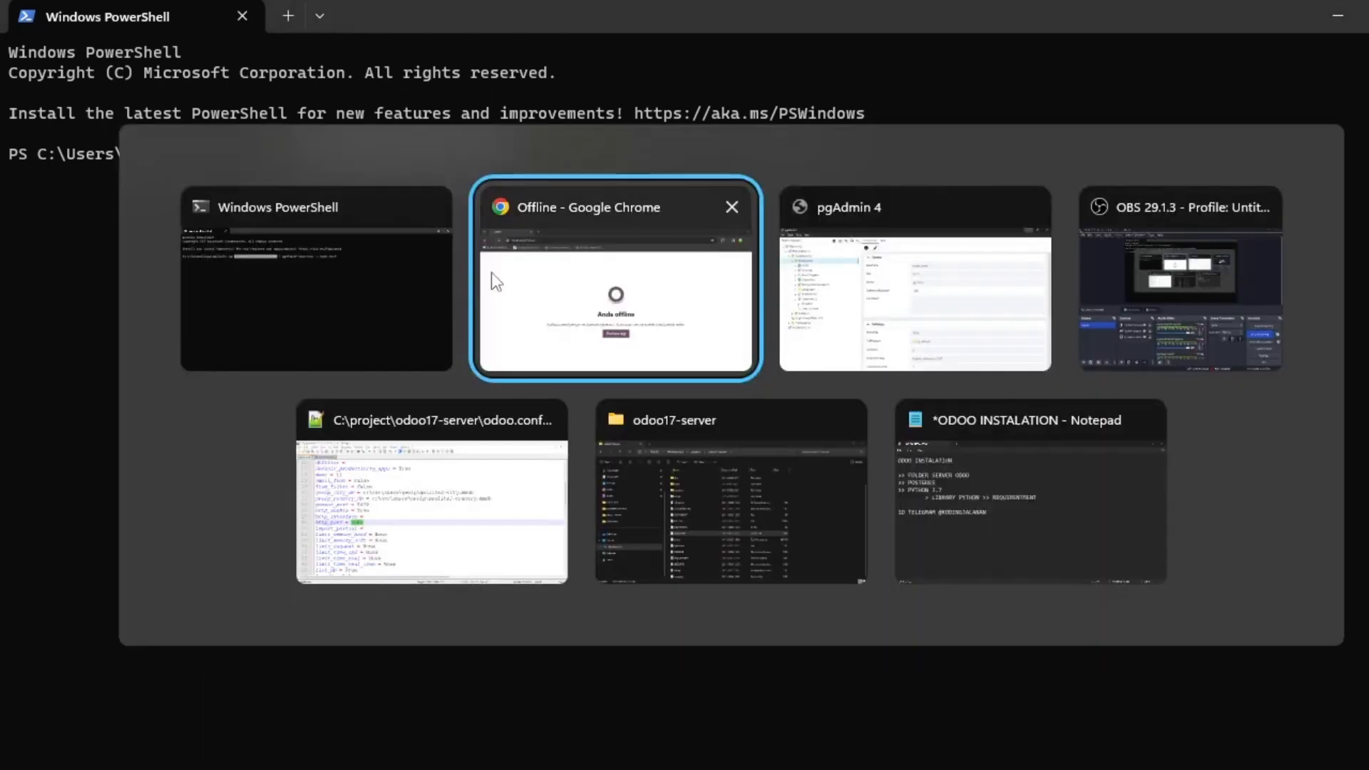
Browse File Explorer to C:\project\odoo17-server and select its full address-bar path for comparison.
key(alt+Tab)
key(alt+Tab)
key(alt+Tab)
key(alt+Tab)
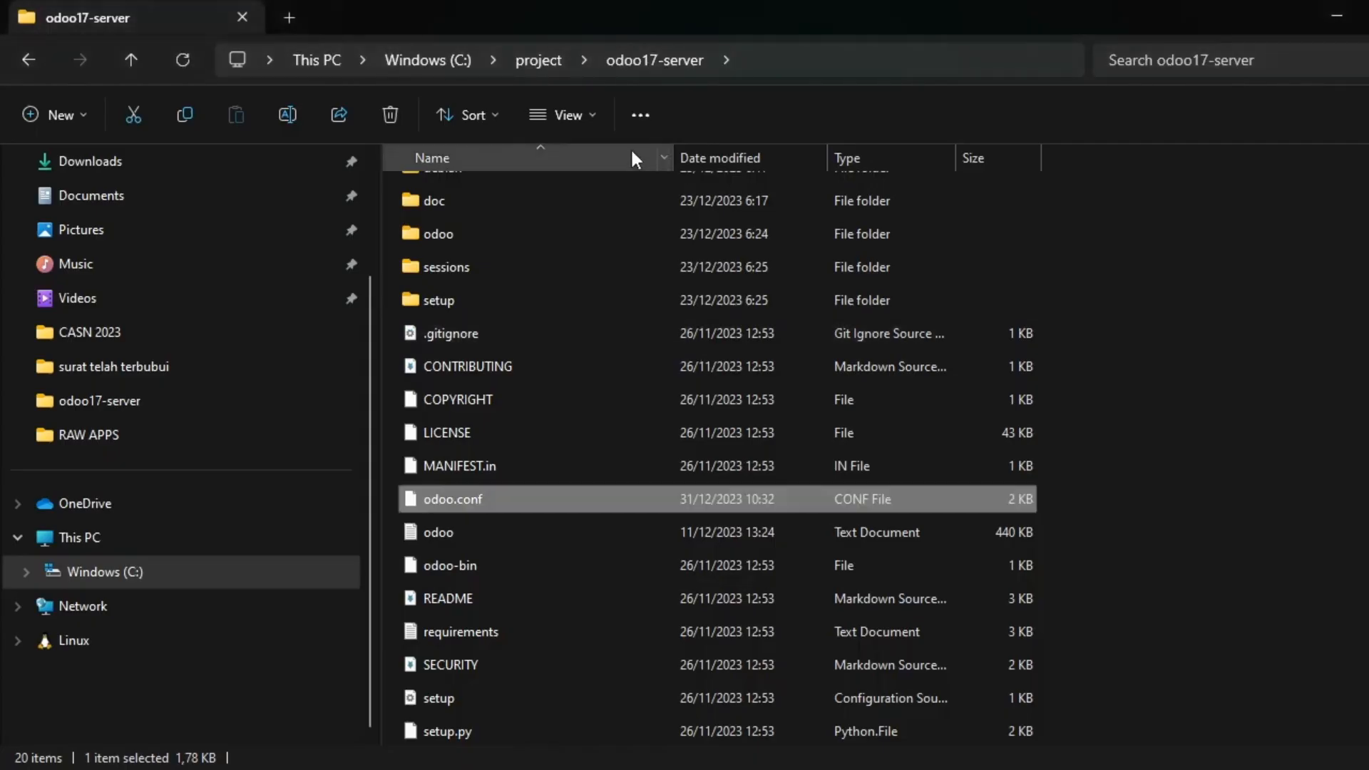
click(531, 74)
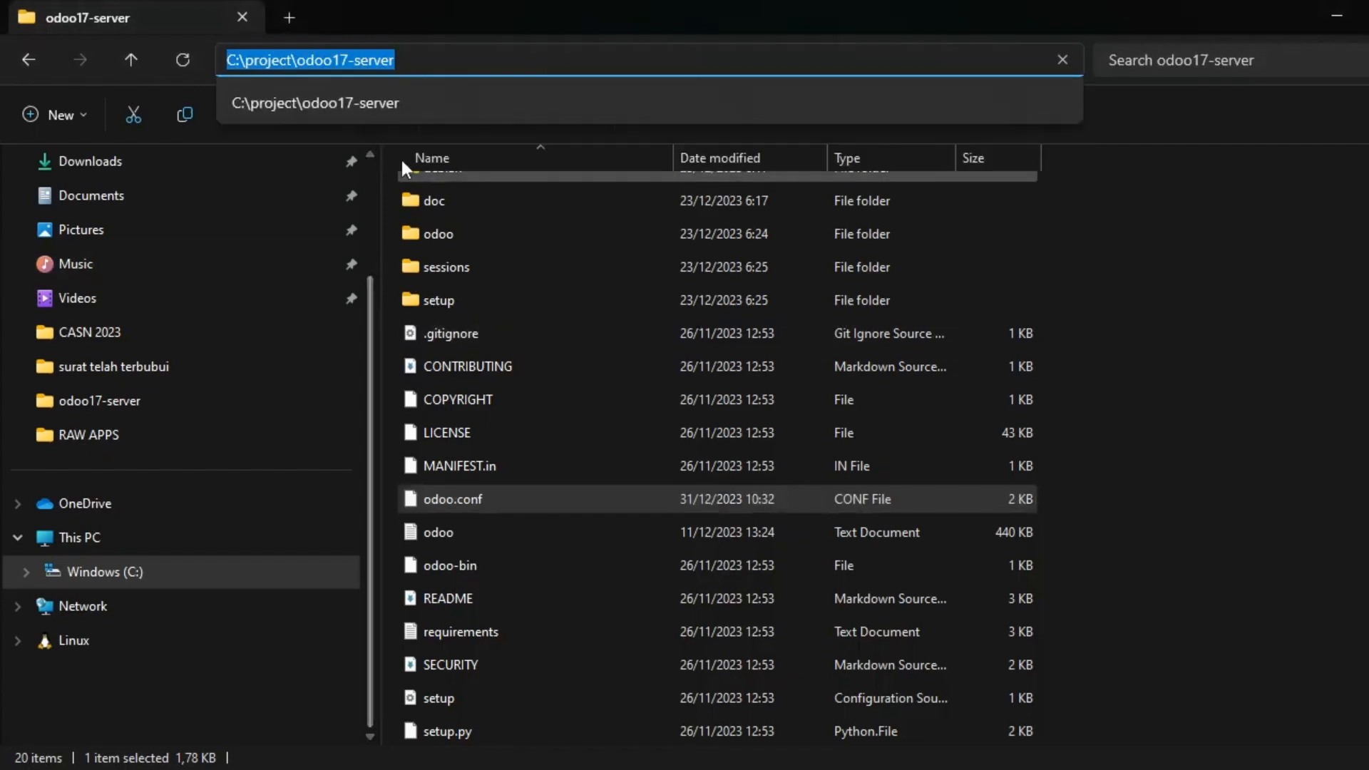
key(Escape)
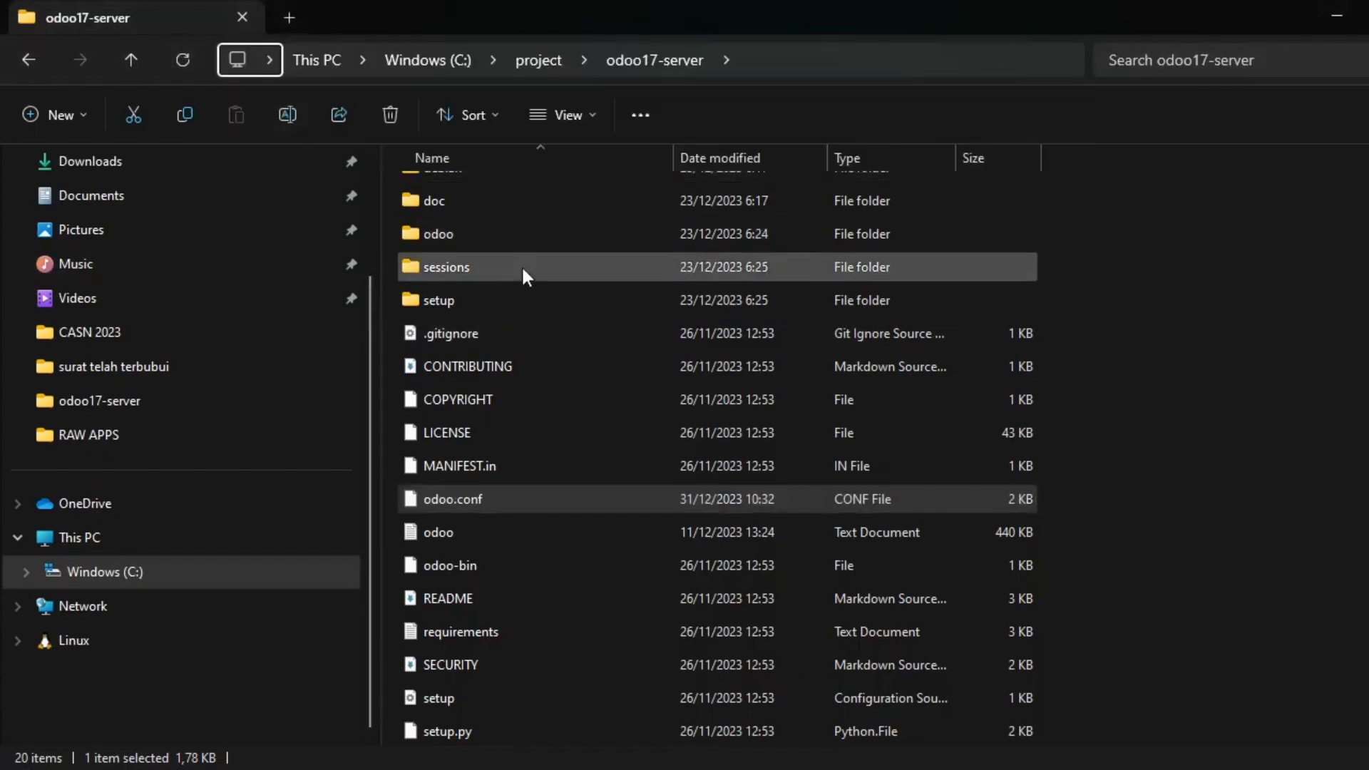
click(162, 573)
scroll(464, 585, down, 2)
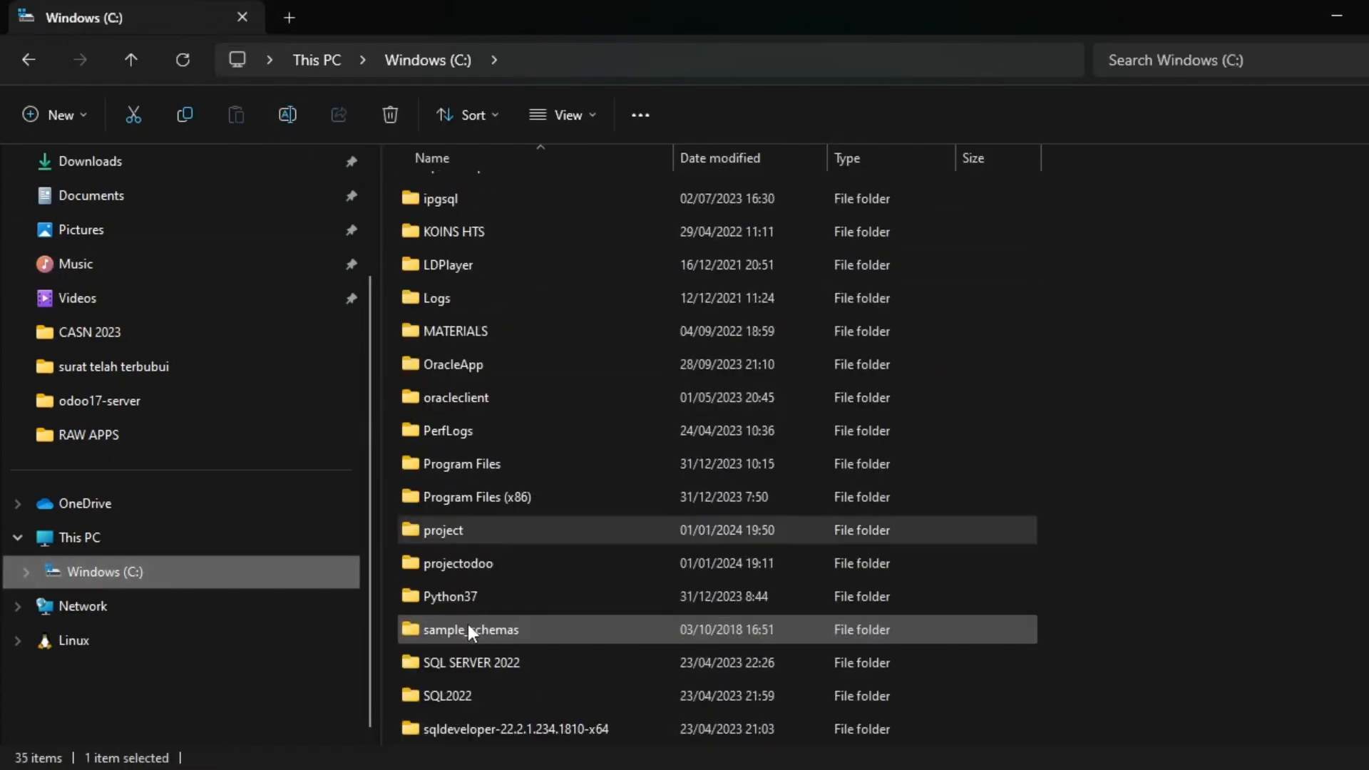
click(465, 538)
double_click(465, 538)
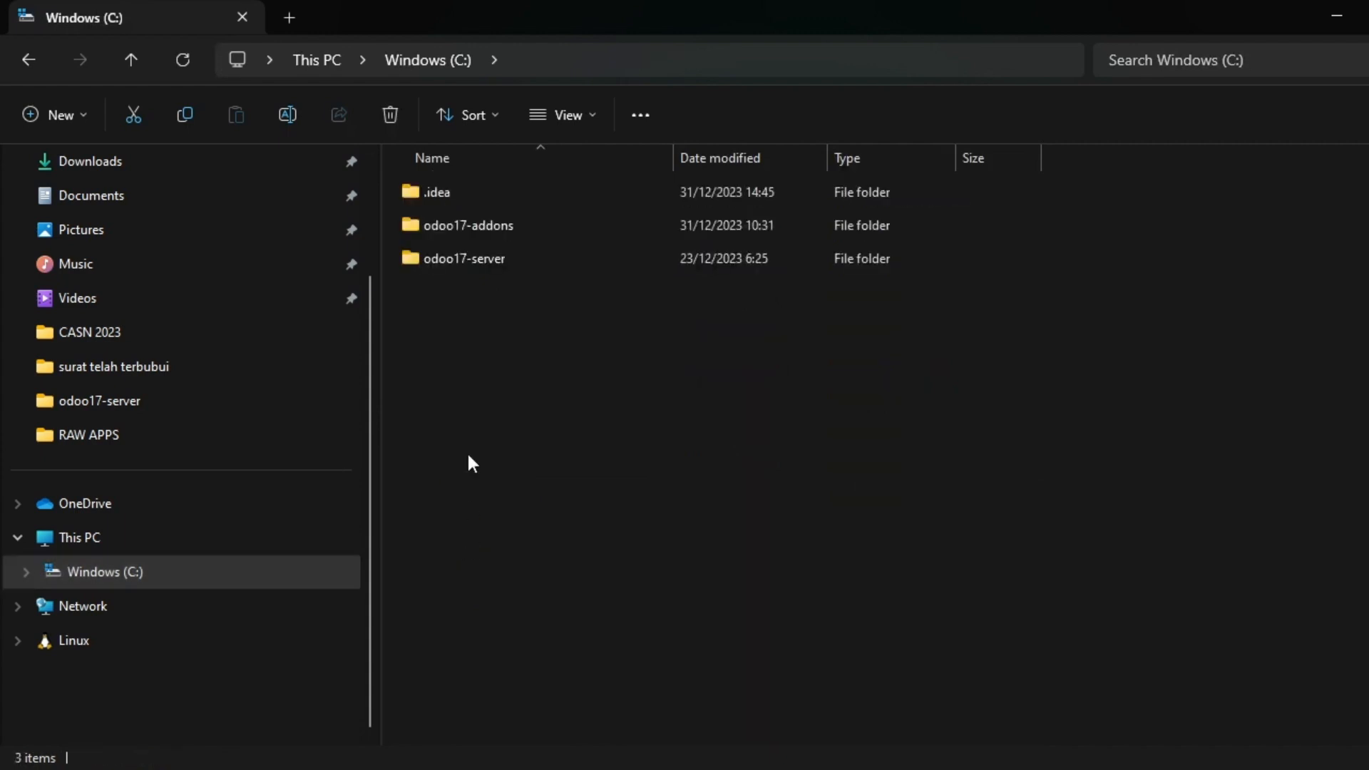
click(478, 258)
double_click(478, 258)
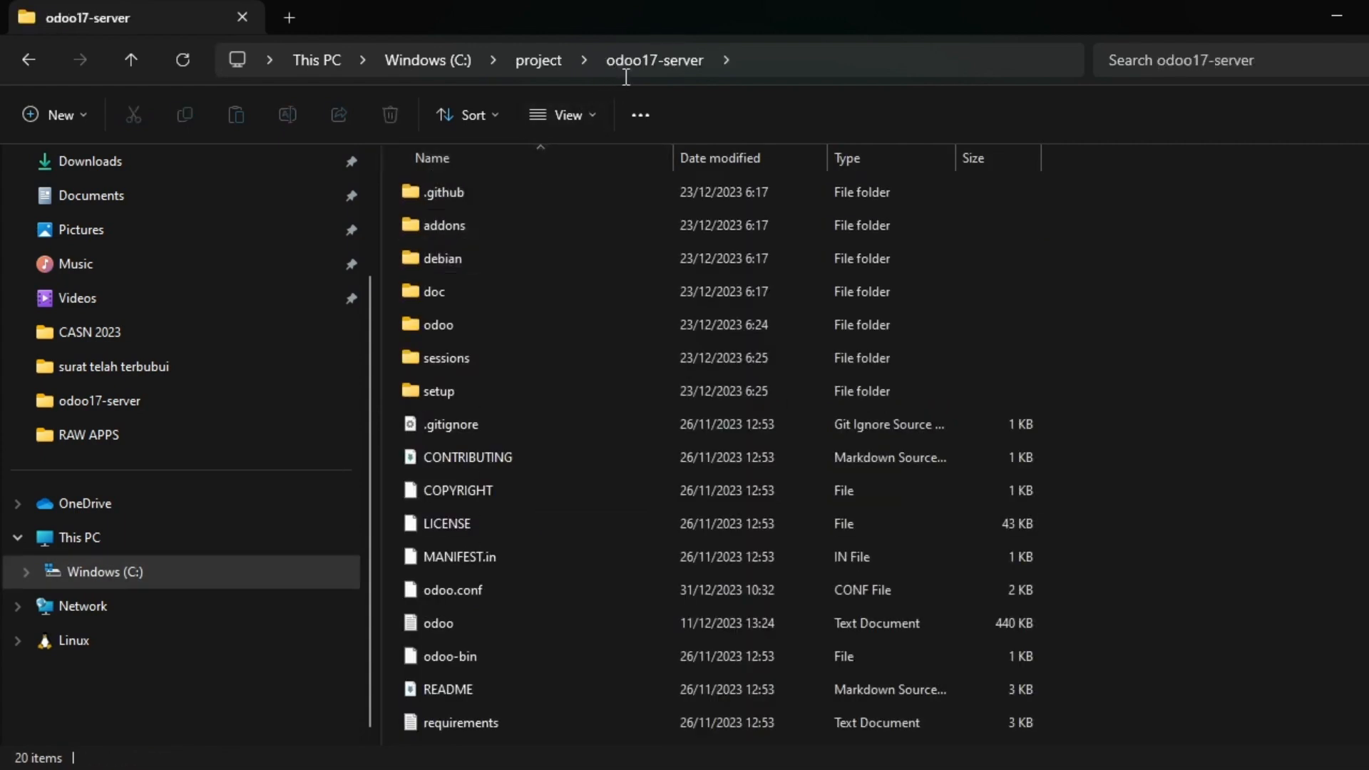
click(726, 60)
click(777, 62)
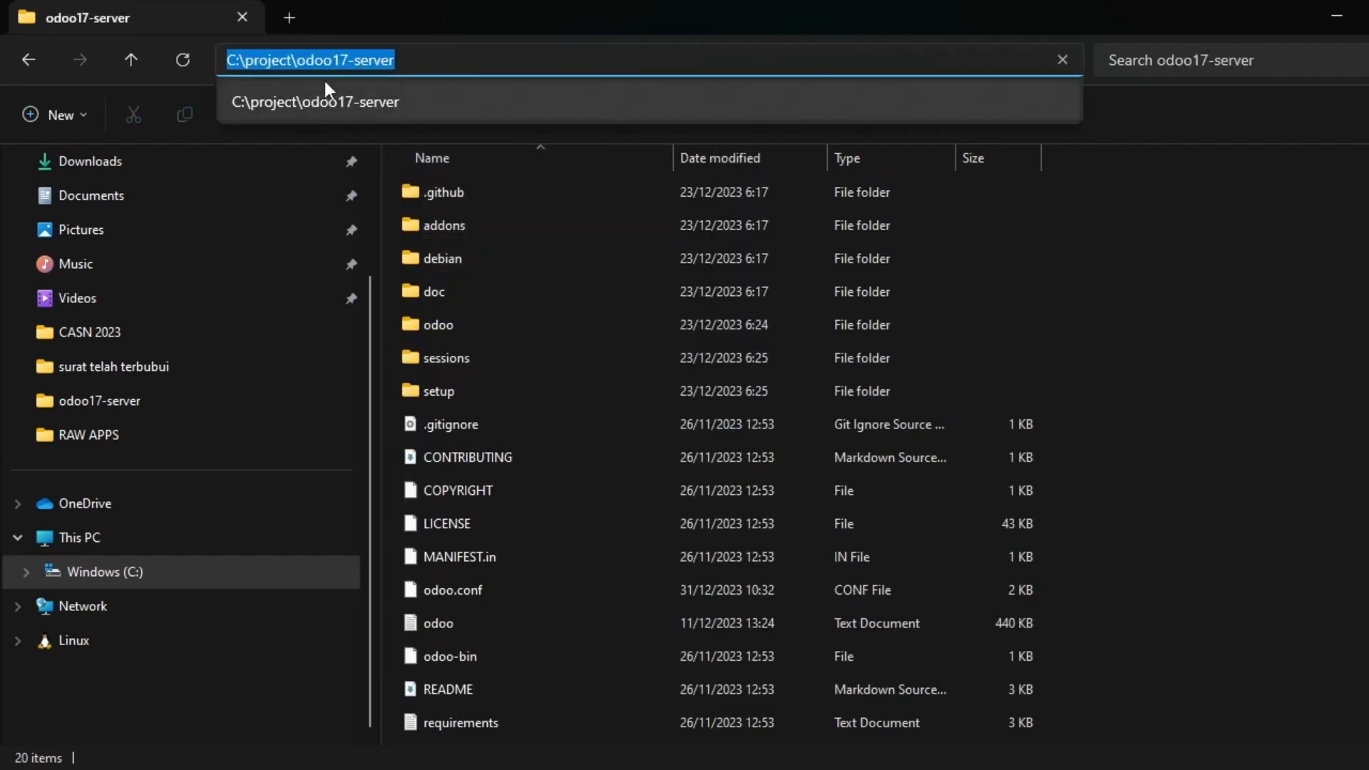
key(alt+Tab)
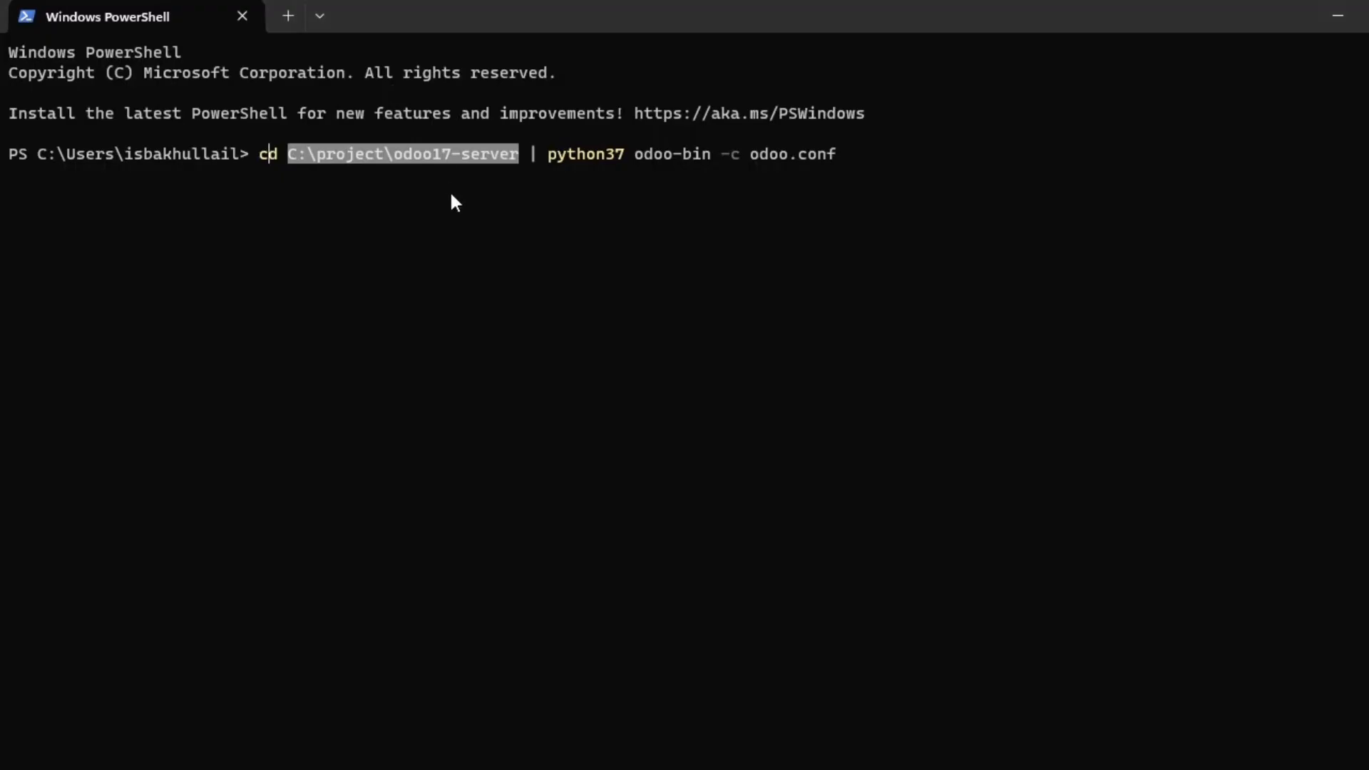
Review the python37 odoo-bin -c odoo.conf command, then run it to start Odoo on port 8069.
click(349, 163)
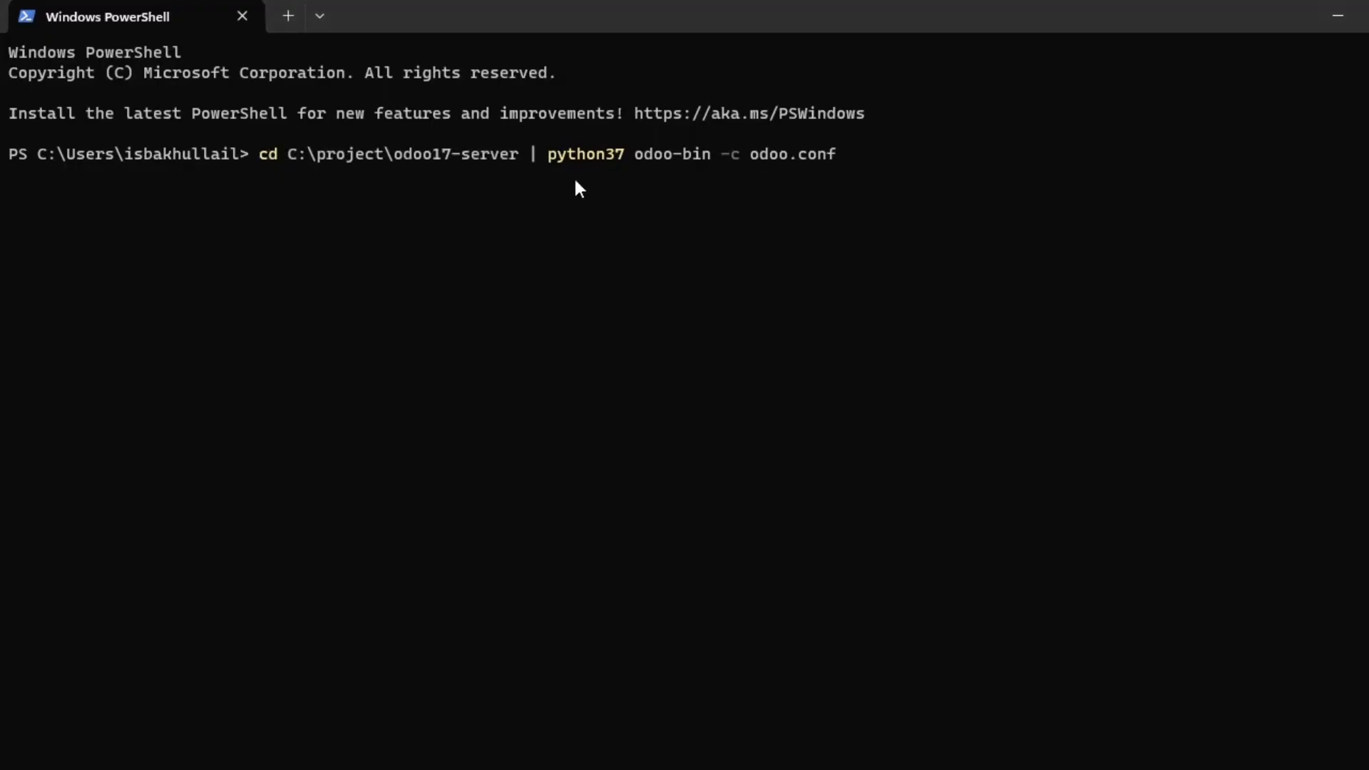
drag(535, 147, 525, 157)
drag(708, 154, 834, 154)
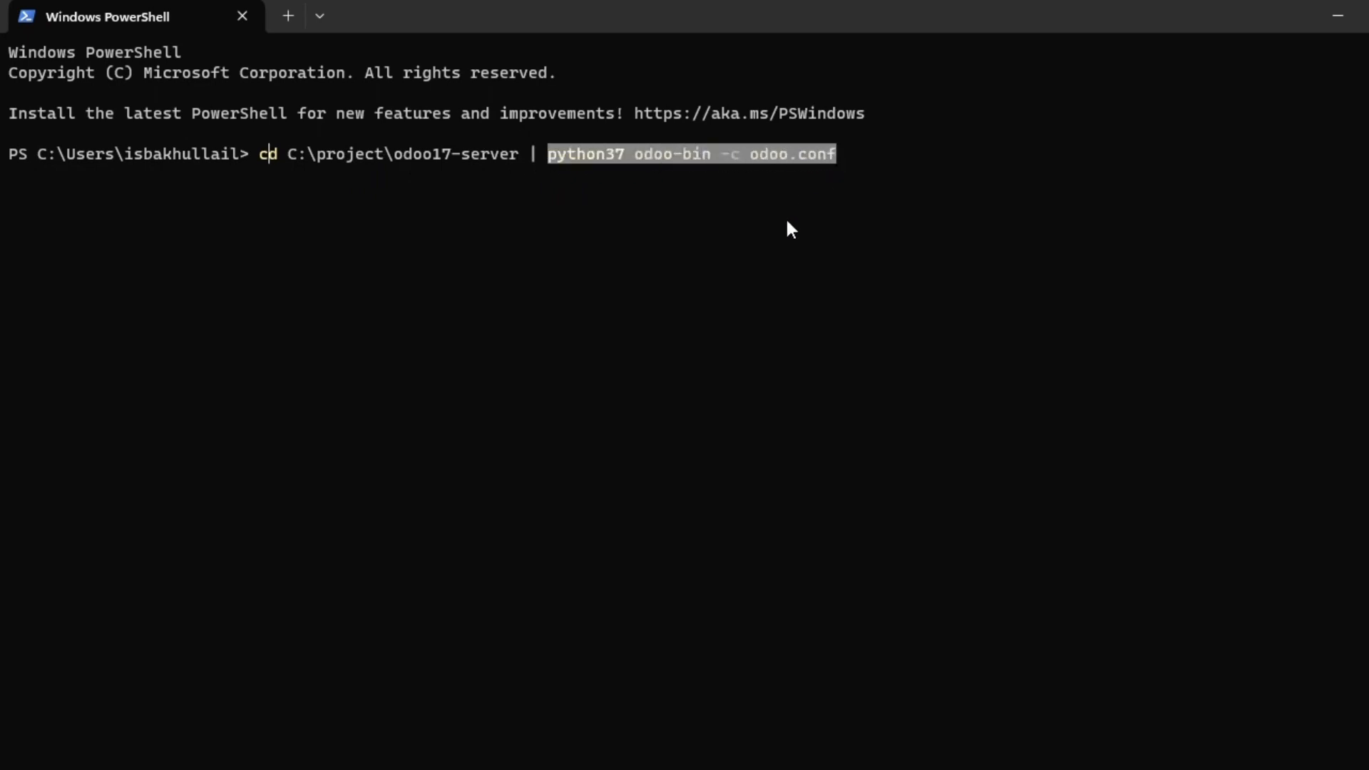
click(644, 155)
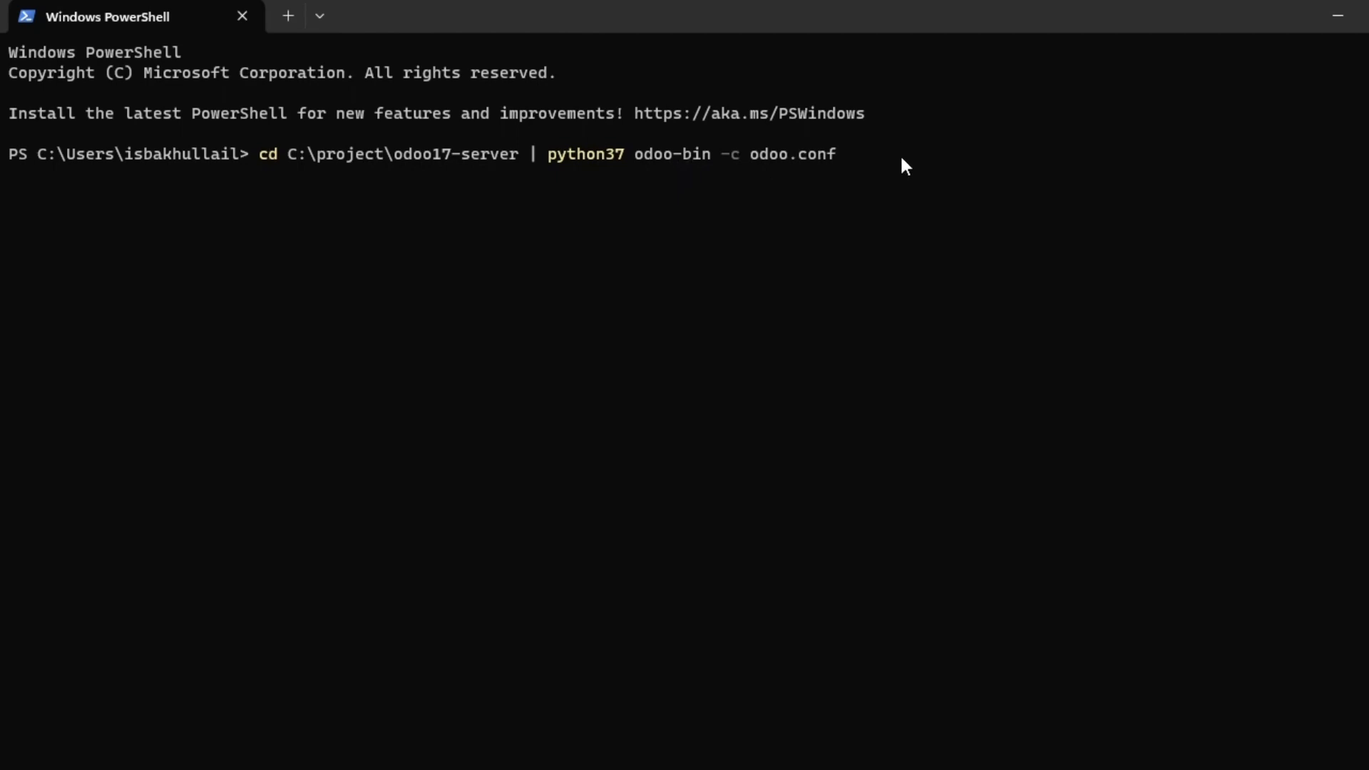
key(Right)
key(Right)
key(Right)
key(Right)
key(Right)
key(Right)
key(Right)
key(Right)
key(Right)
key(Right)
key(Right)
key(Right)
key(Right)
key(Right)
key(Right)
key(Right)
key(Right)
key(Right)
key(Right)
key(Right)
key(End)
key(Return)
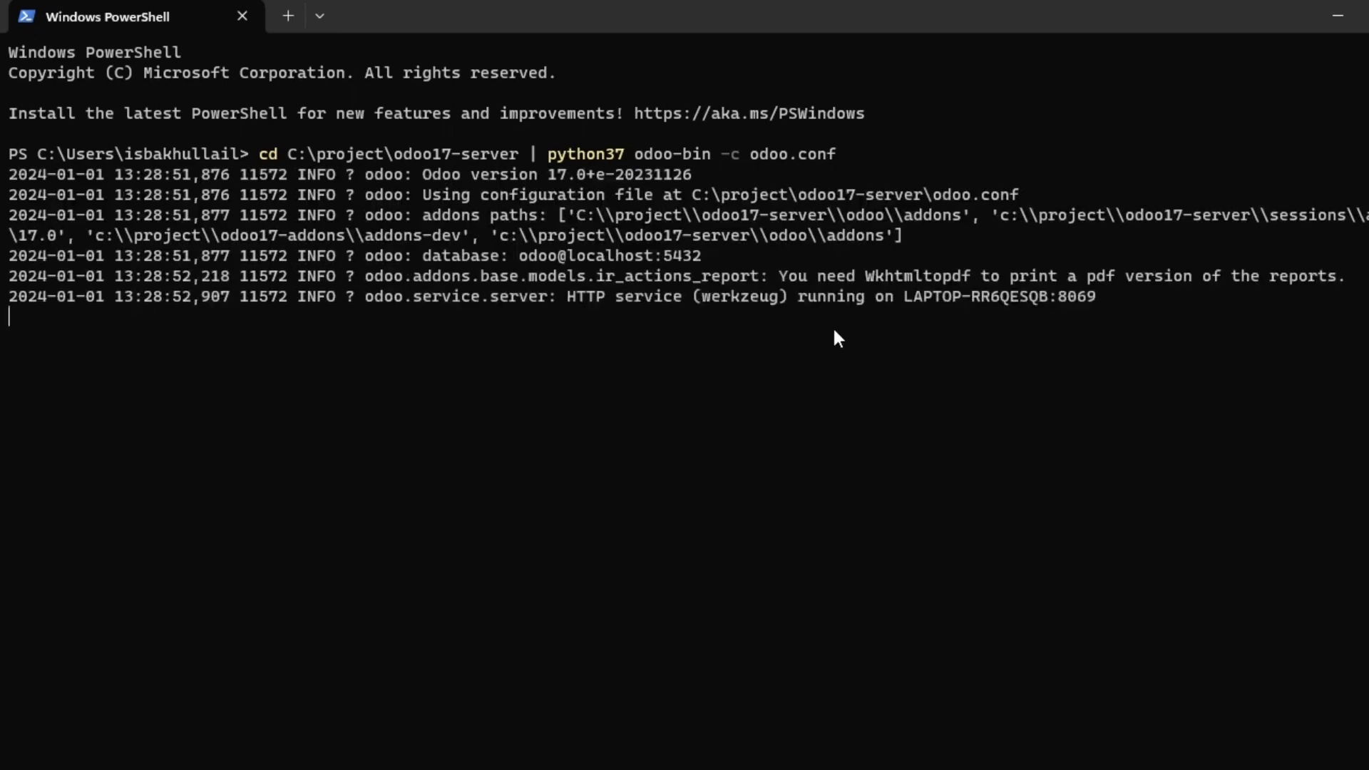
key(alt+Tab)
key(alt+Tab)
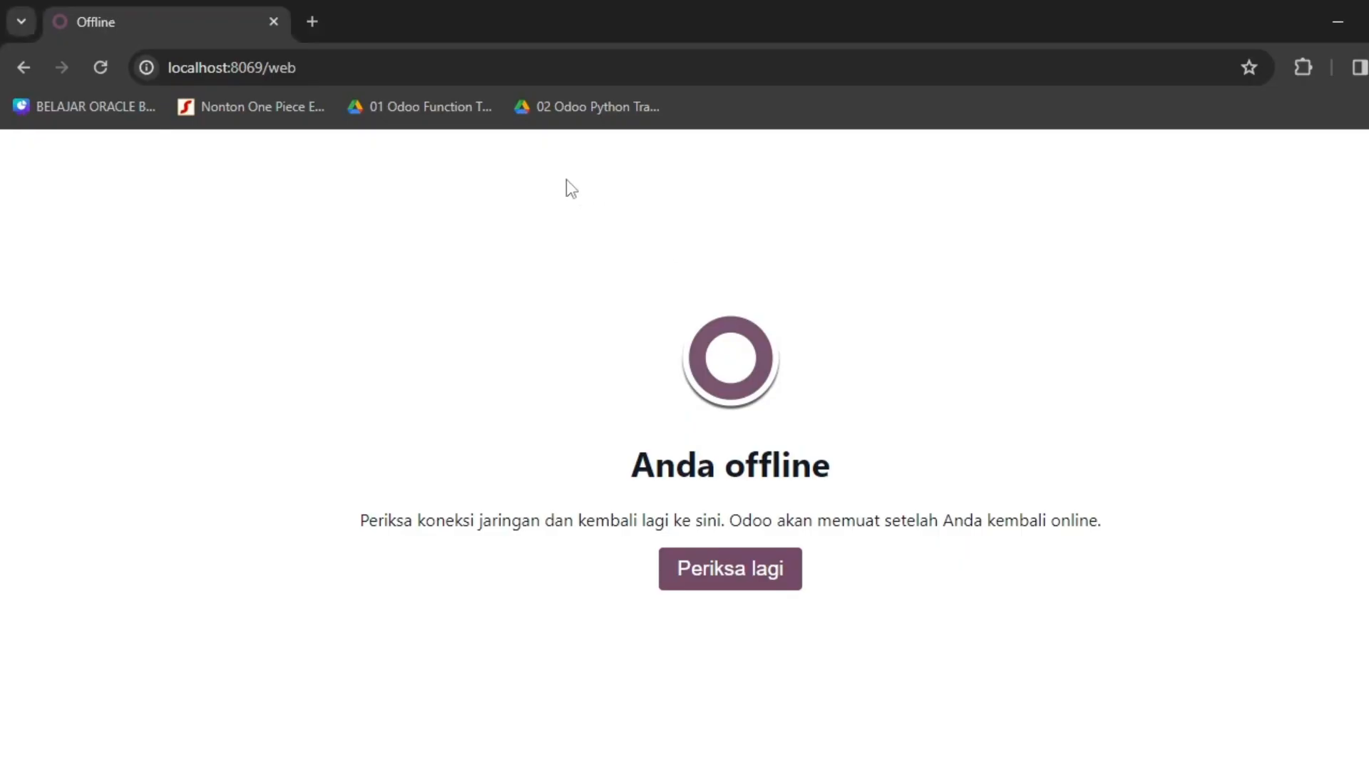
Reload localhost:8069/web in Chrome and watch the PowerShell server log until the apps menu appears.
click(321, 23)
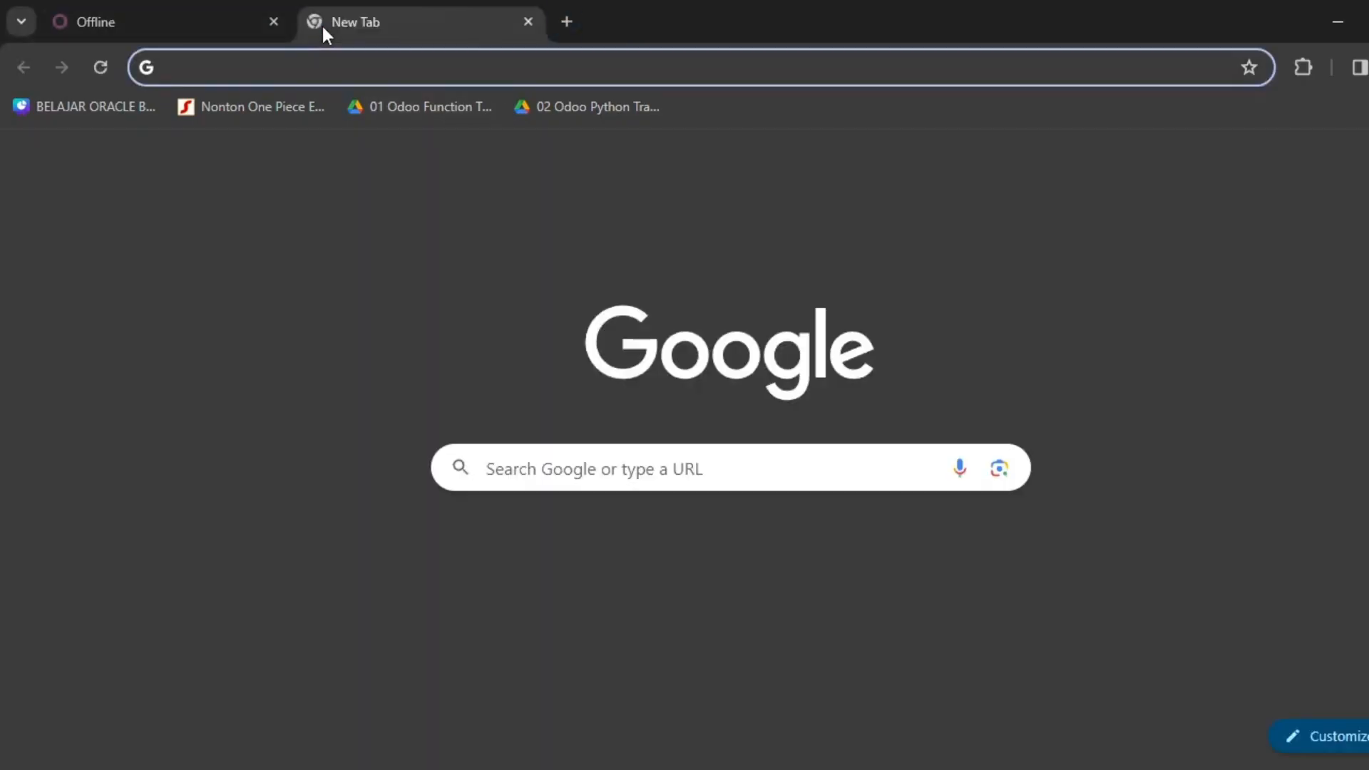
click(529, 22)
click(342, 66)
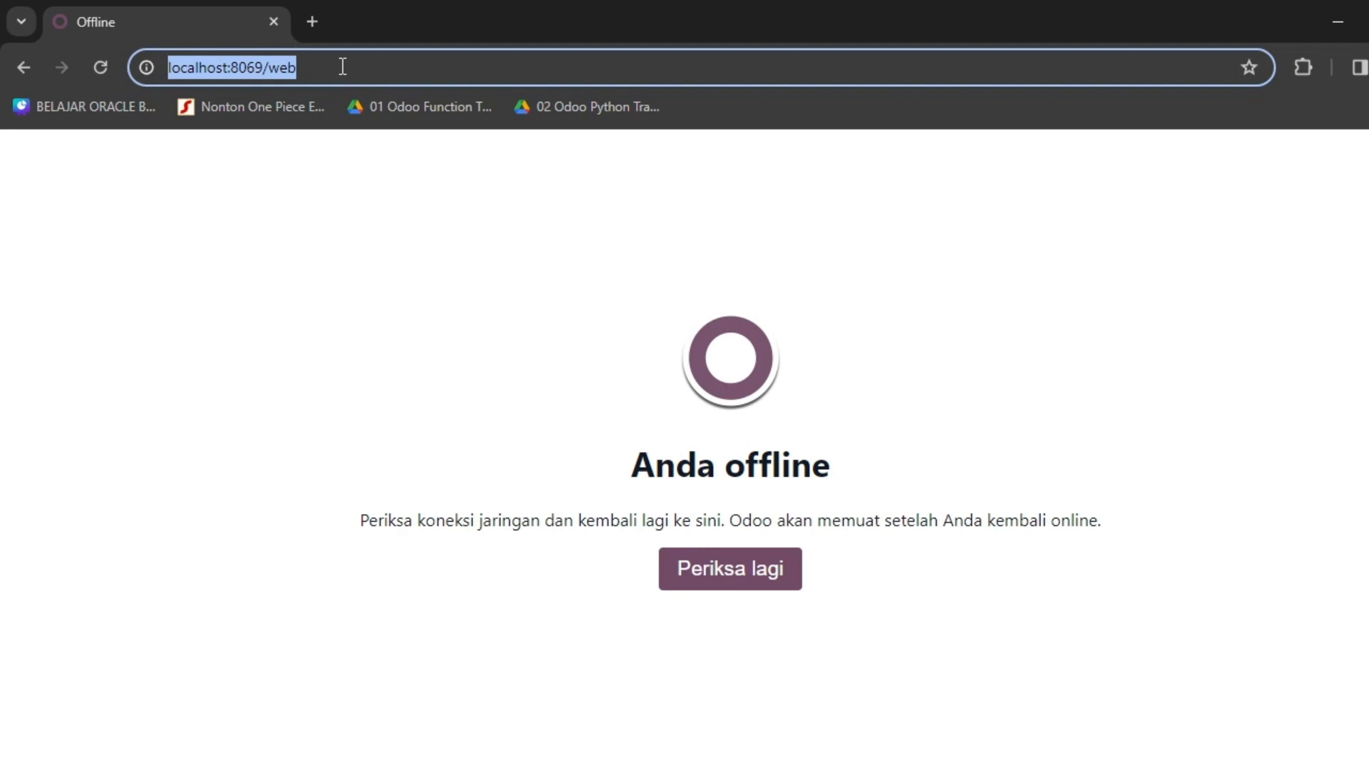
key(Return)
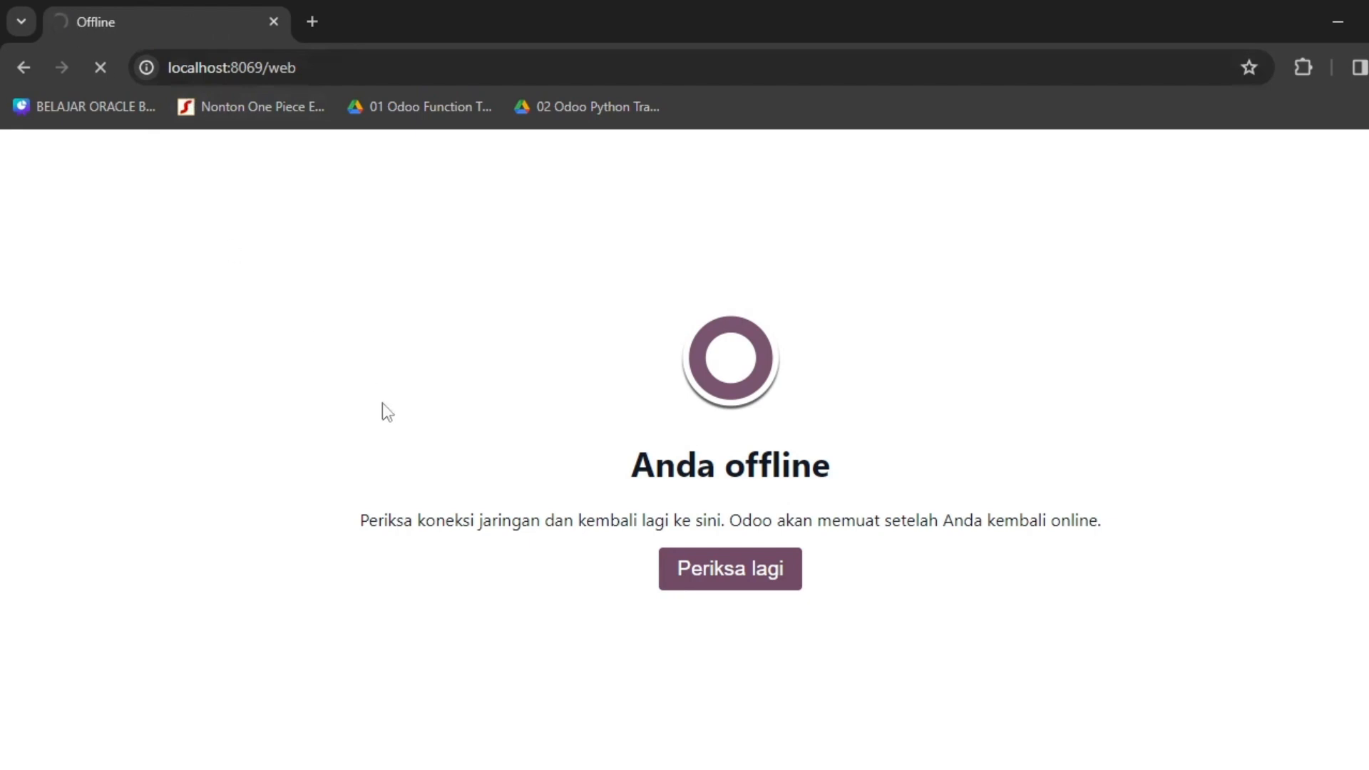
key(alt+Tab)
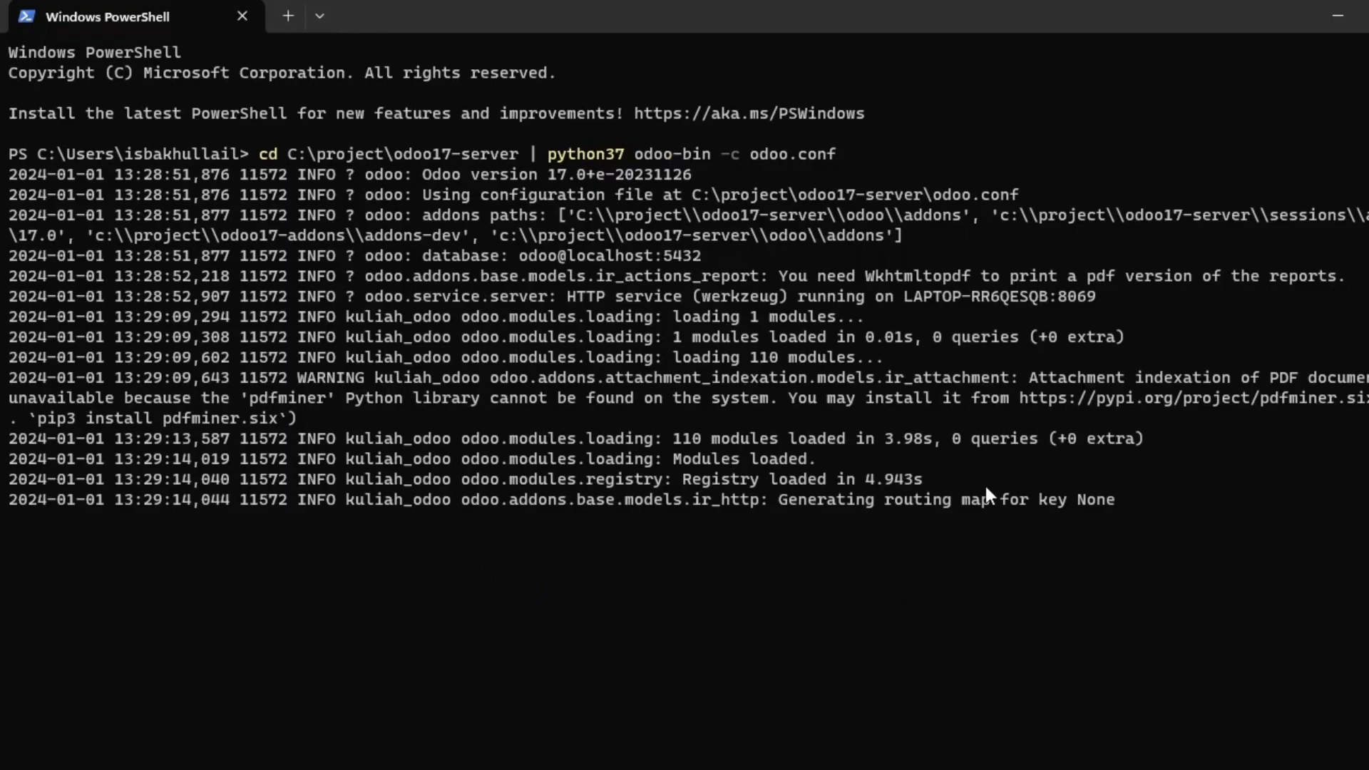
key(alt+Tab)
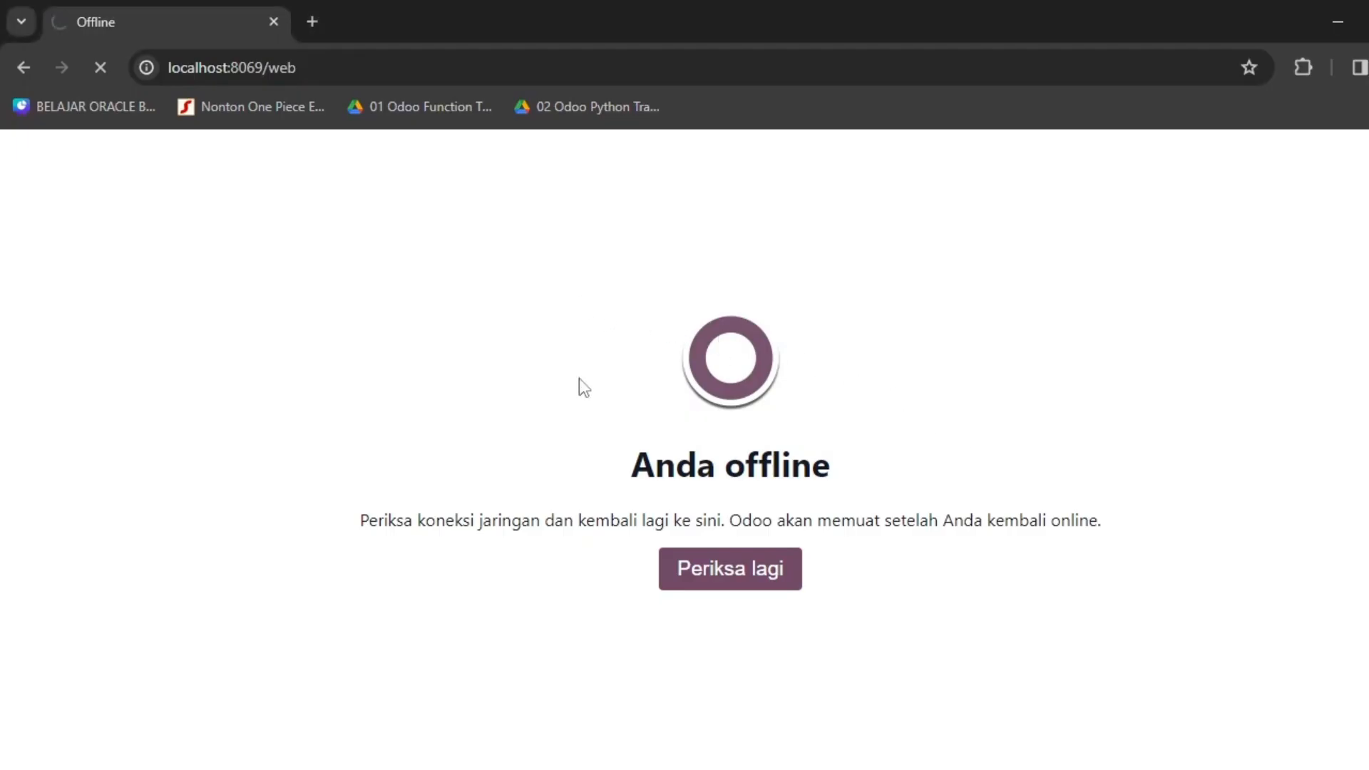
key(alt+Tab)
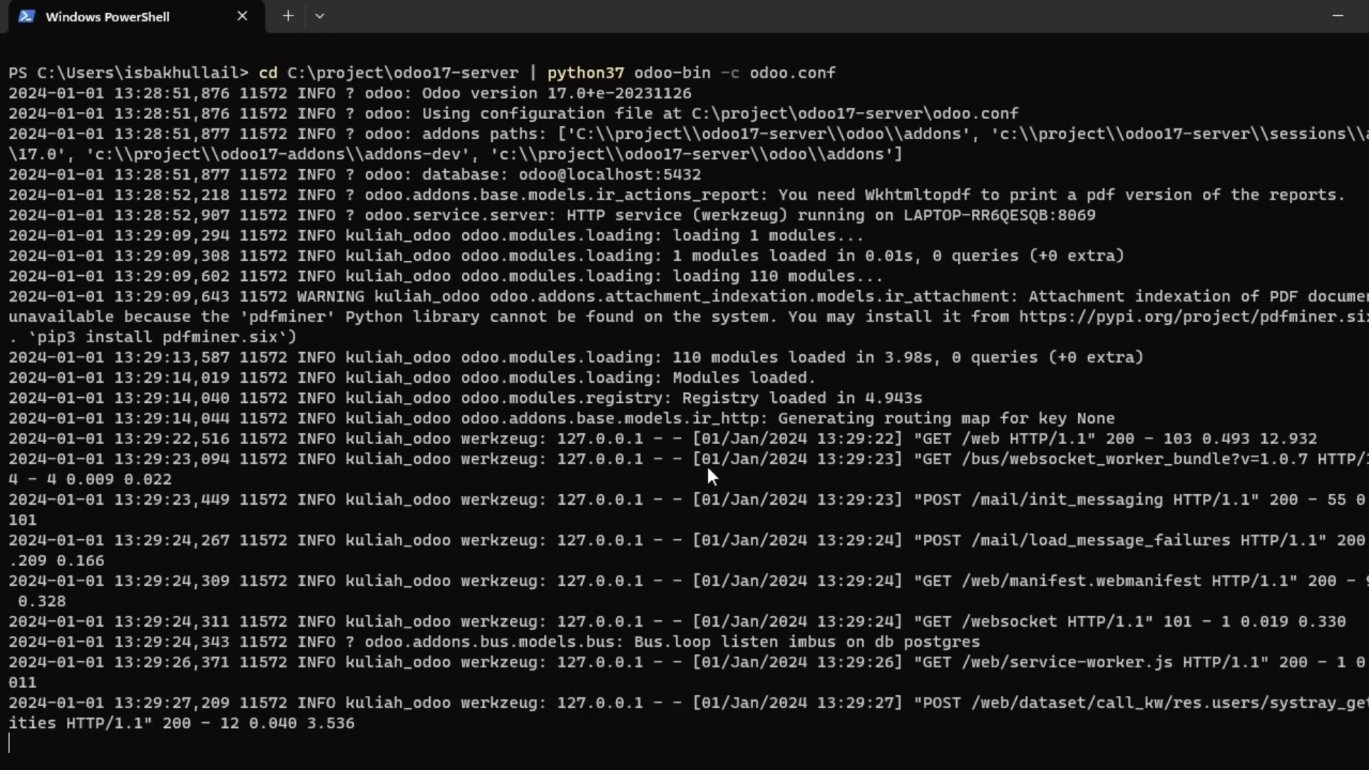
key(alt+Tab)
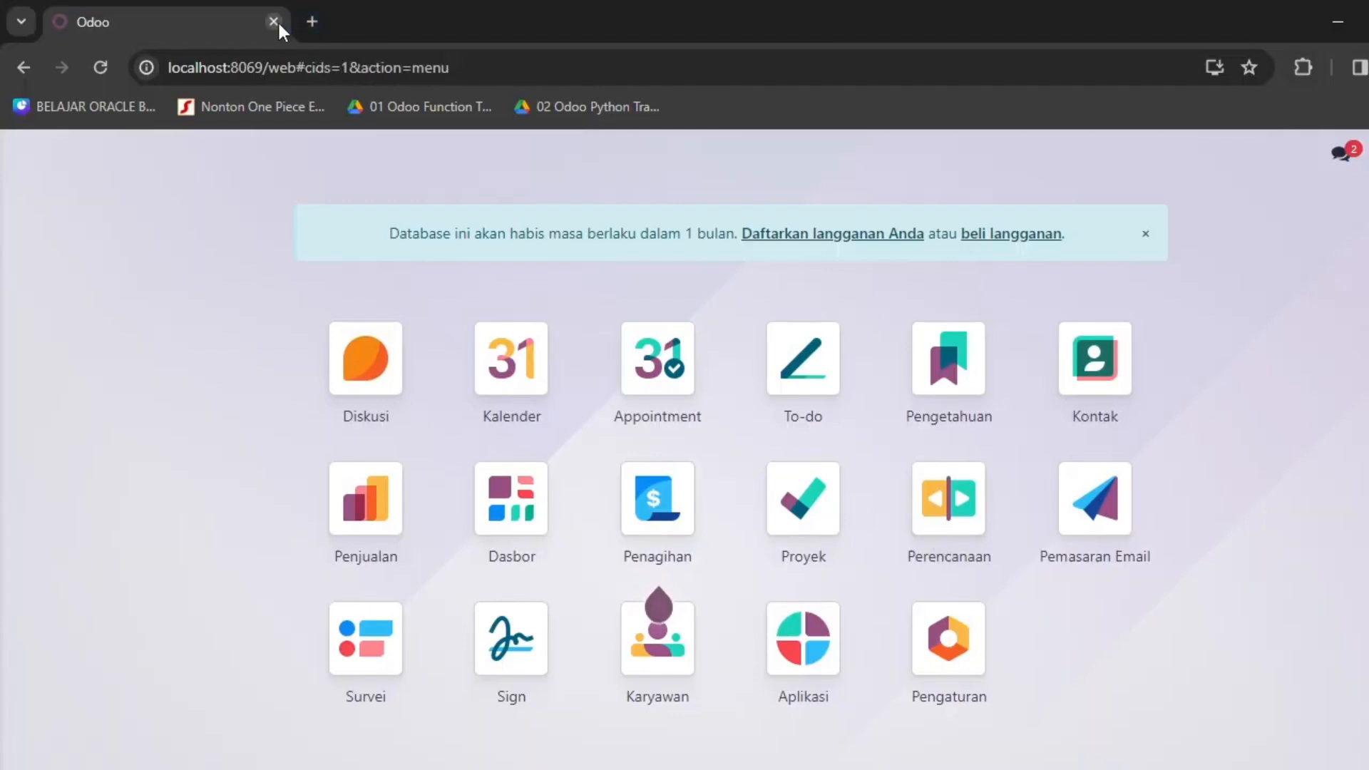
Open localhost:8069/web in a second browser tab.
click(304, 27)
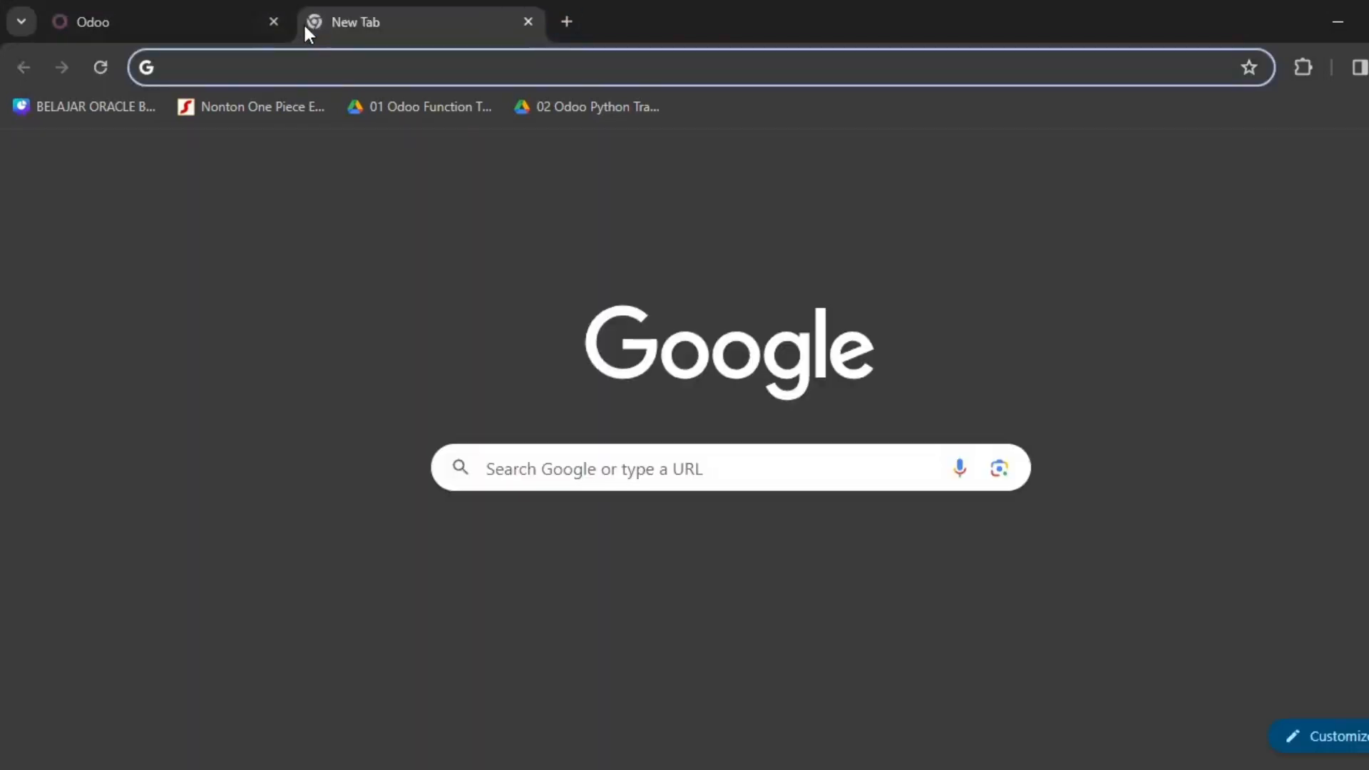
text(localhost:8069/web)
key(Return)
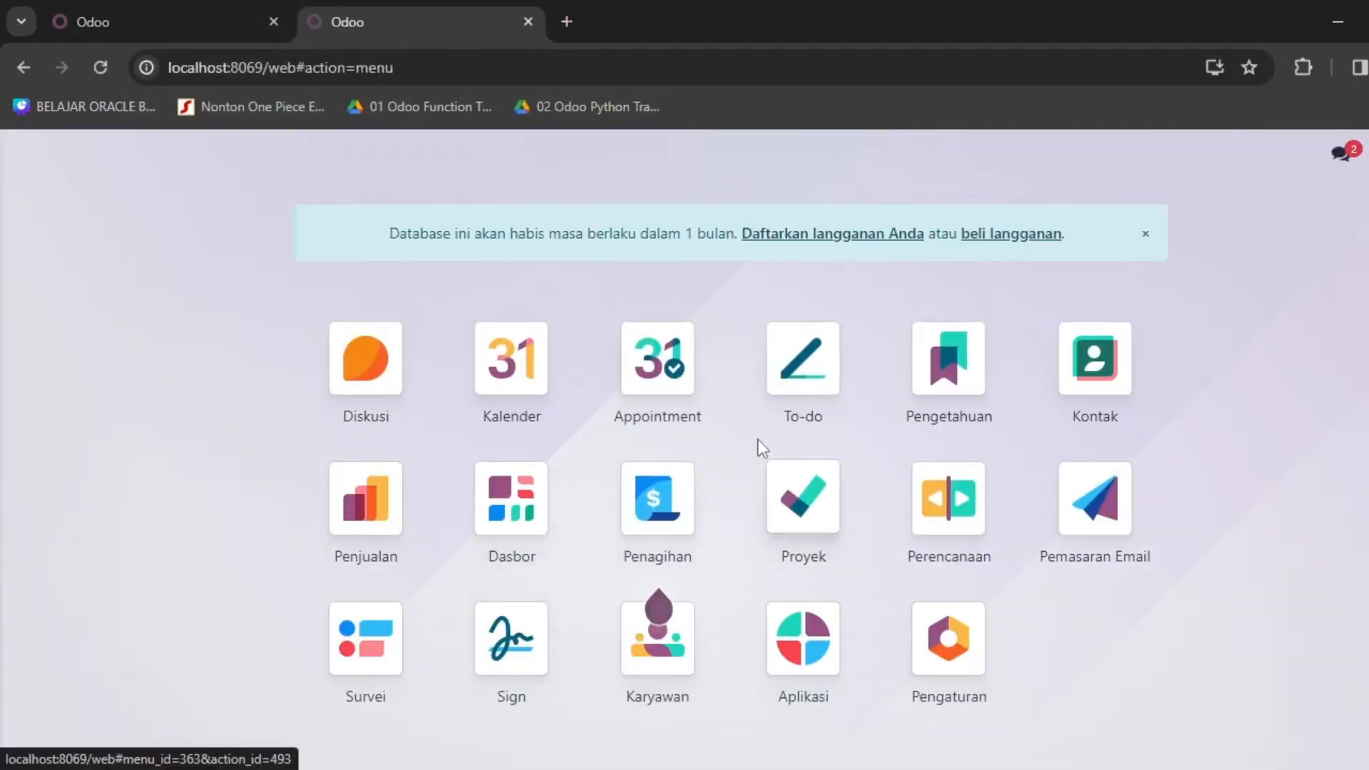
Stop the Odoo server with Ctrl+C, confirm the page goes offline, and recall the start command.
key(alt+Tab)
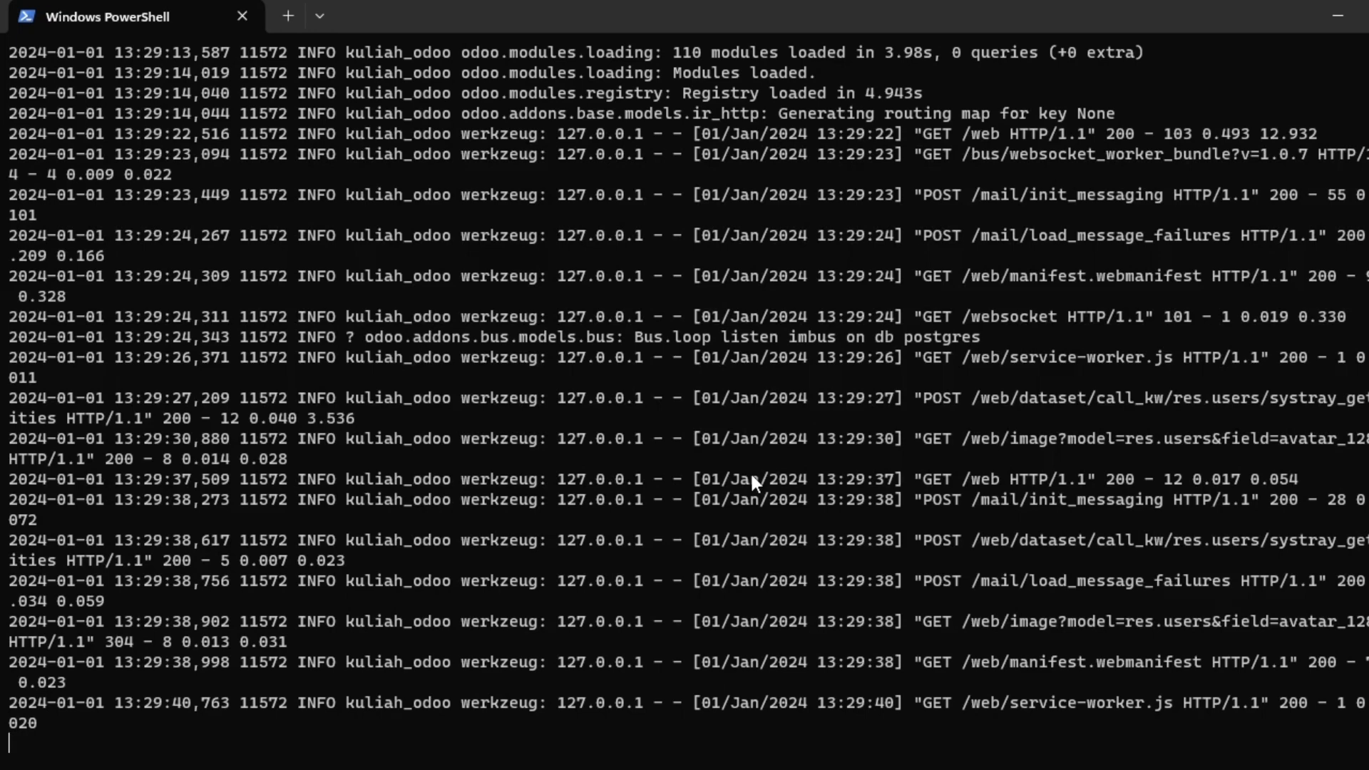
key(ctrl+c)
key(ctrl+c)
key(ctrl+c)
key(ctrl+c)
key(ctrl+c)
key(ctrl+c)
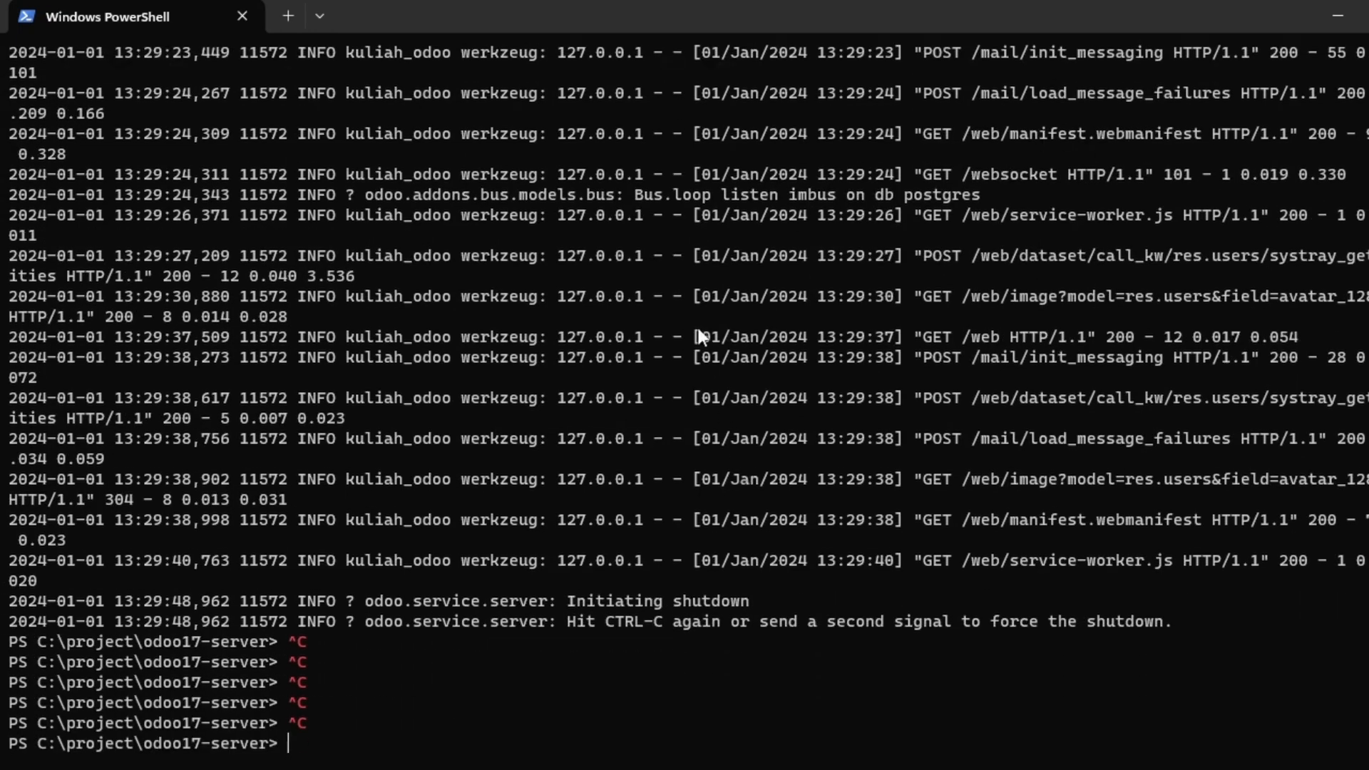
key(alt+Tab)
key(F5)
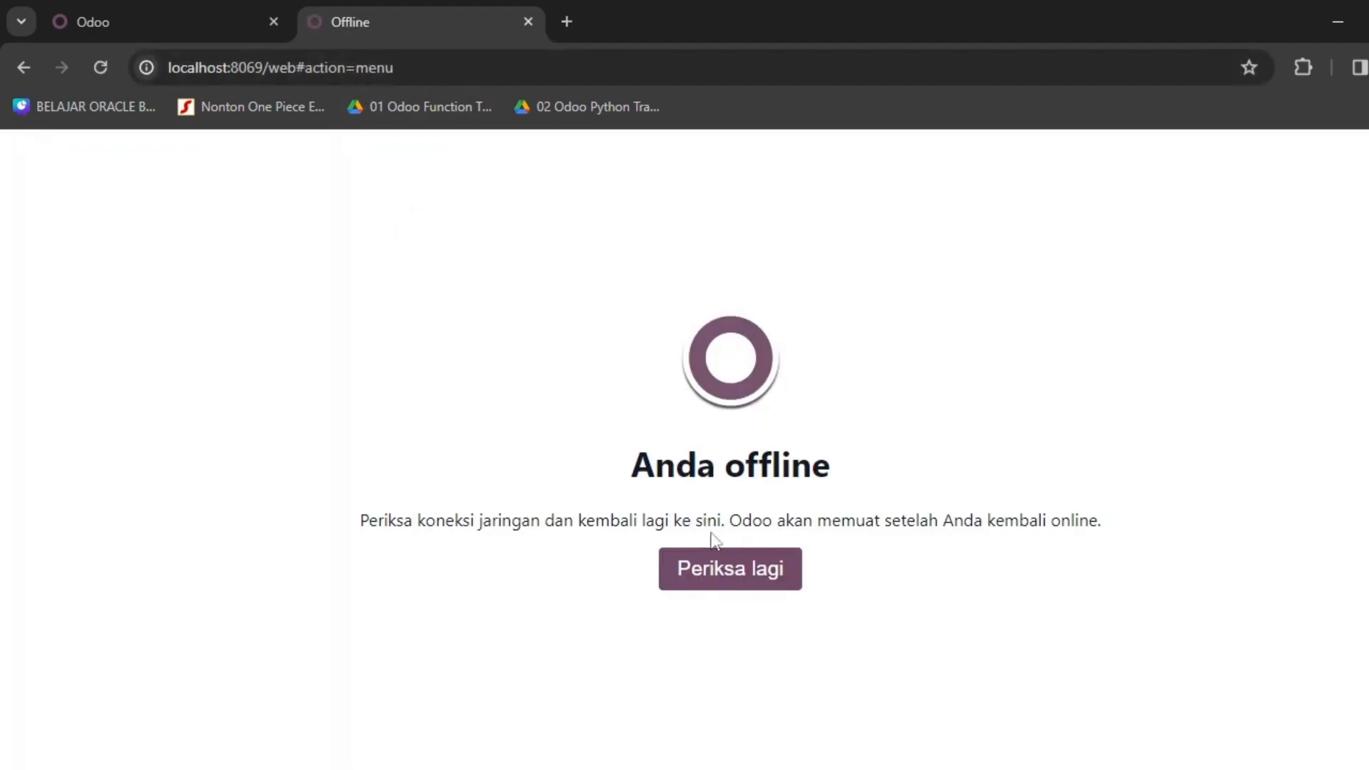
key(alt+Tab)
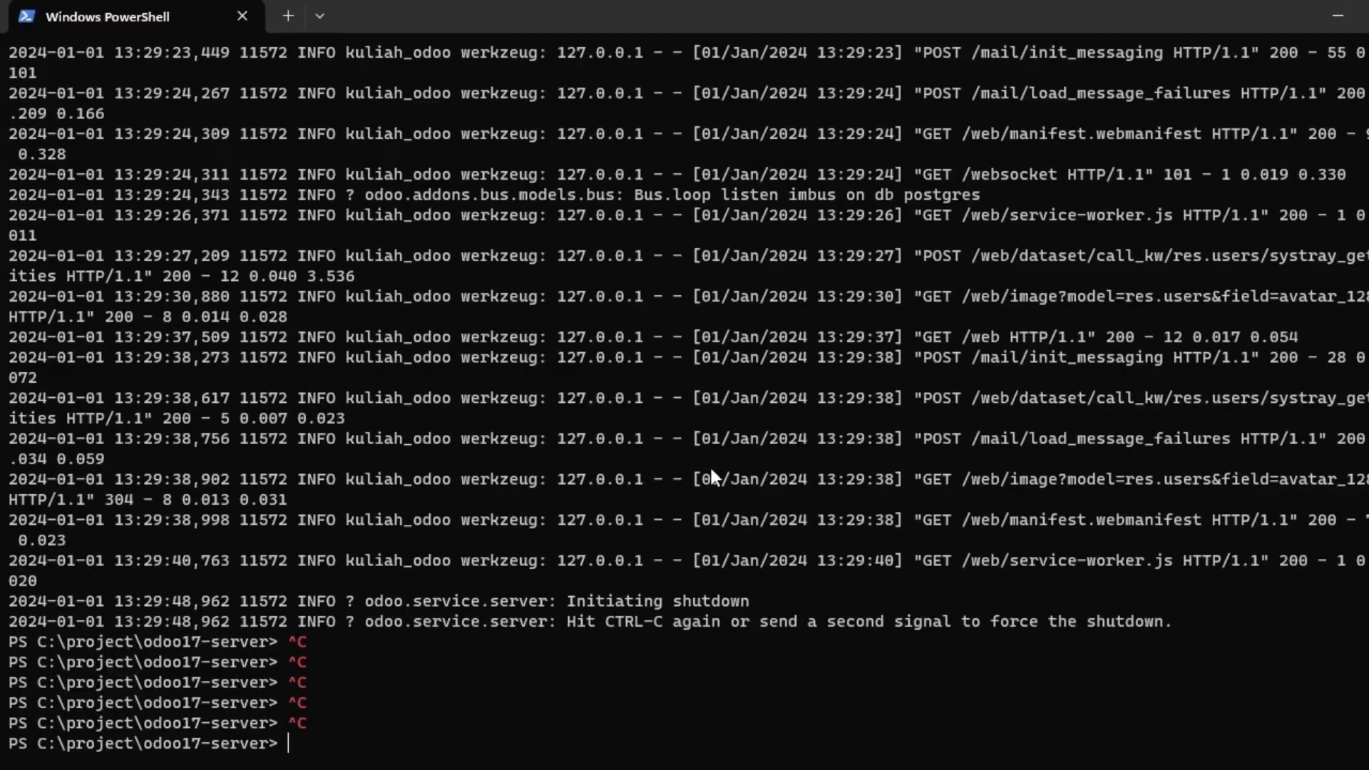
key(Up)
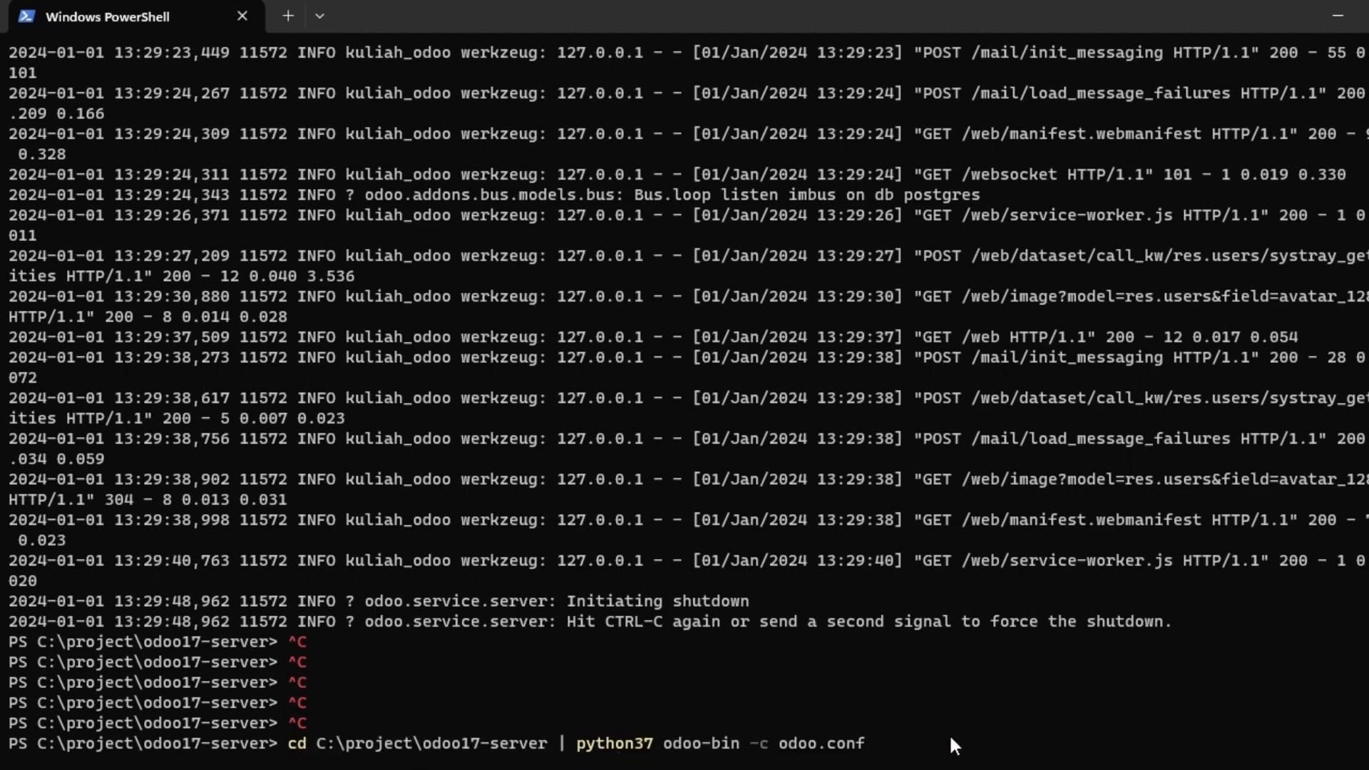
Restart the Odoo server, reload the page in Chrome, and close the older Odoo tab.
key(Return)
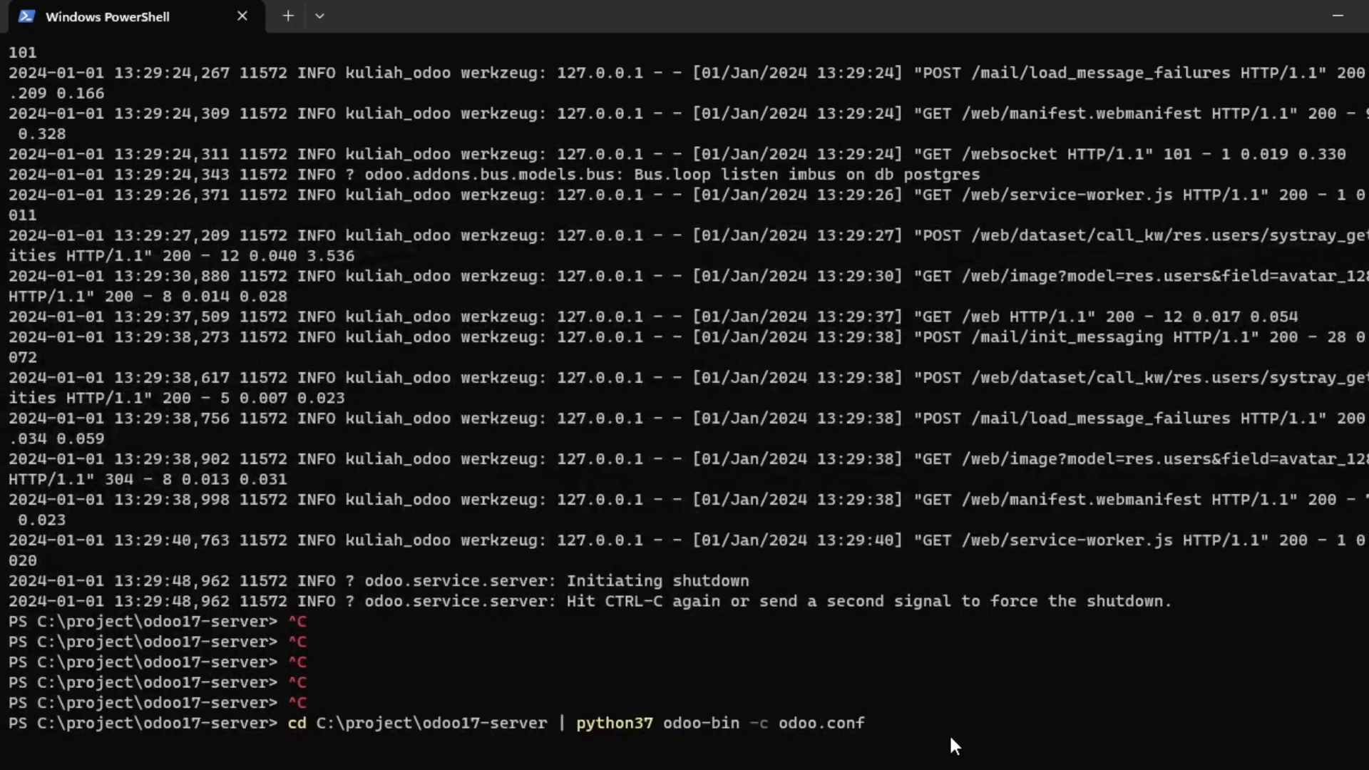
key(alt+Tab)
key(alt+Tab)
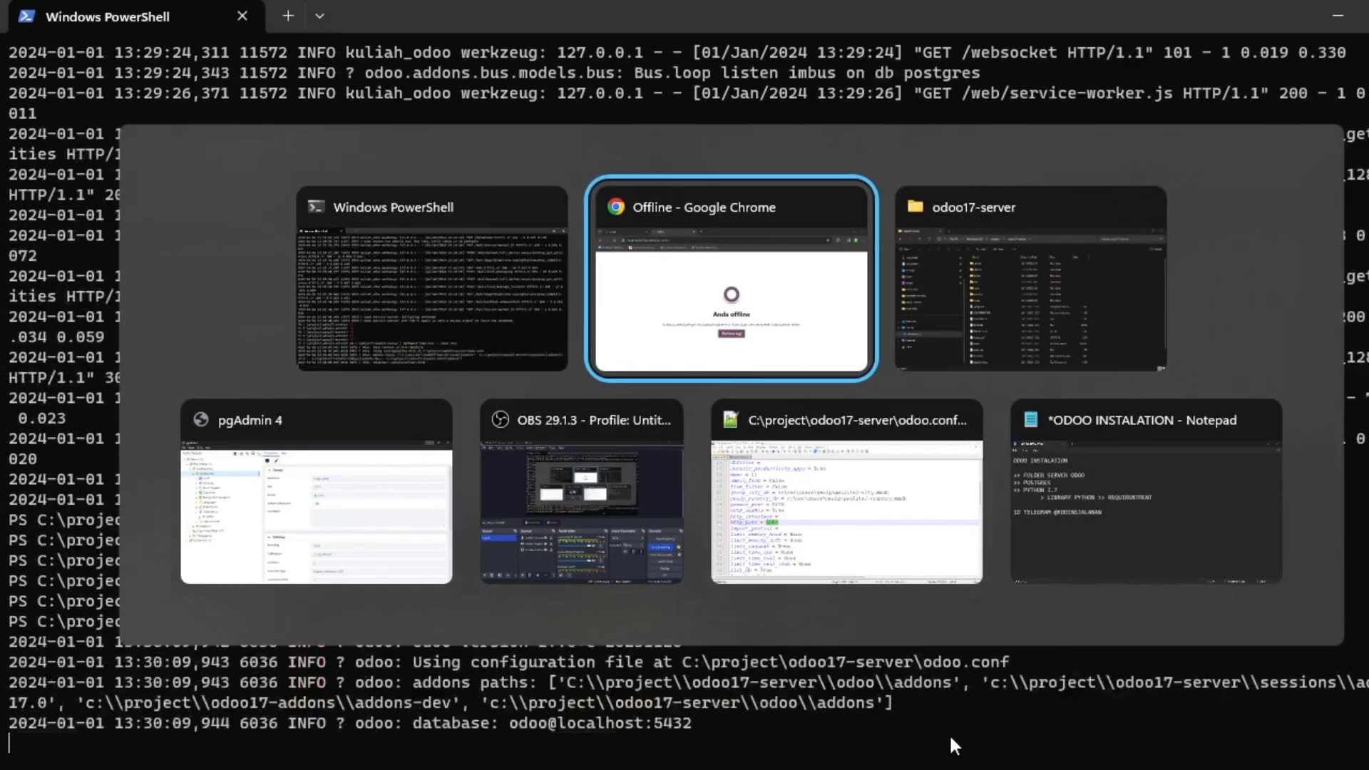
key(alt+Tab)
key(alt+Tab)
key(F5)
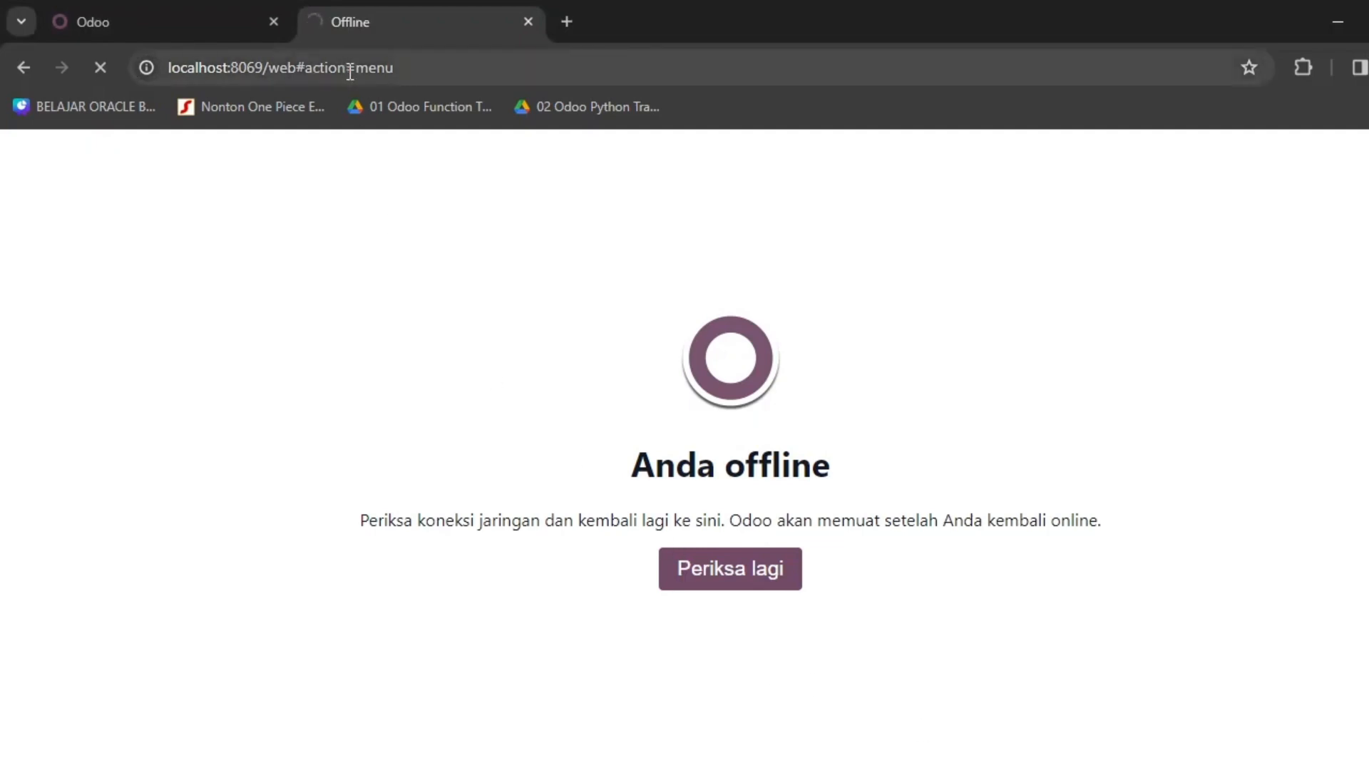
click(273, 22)
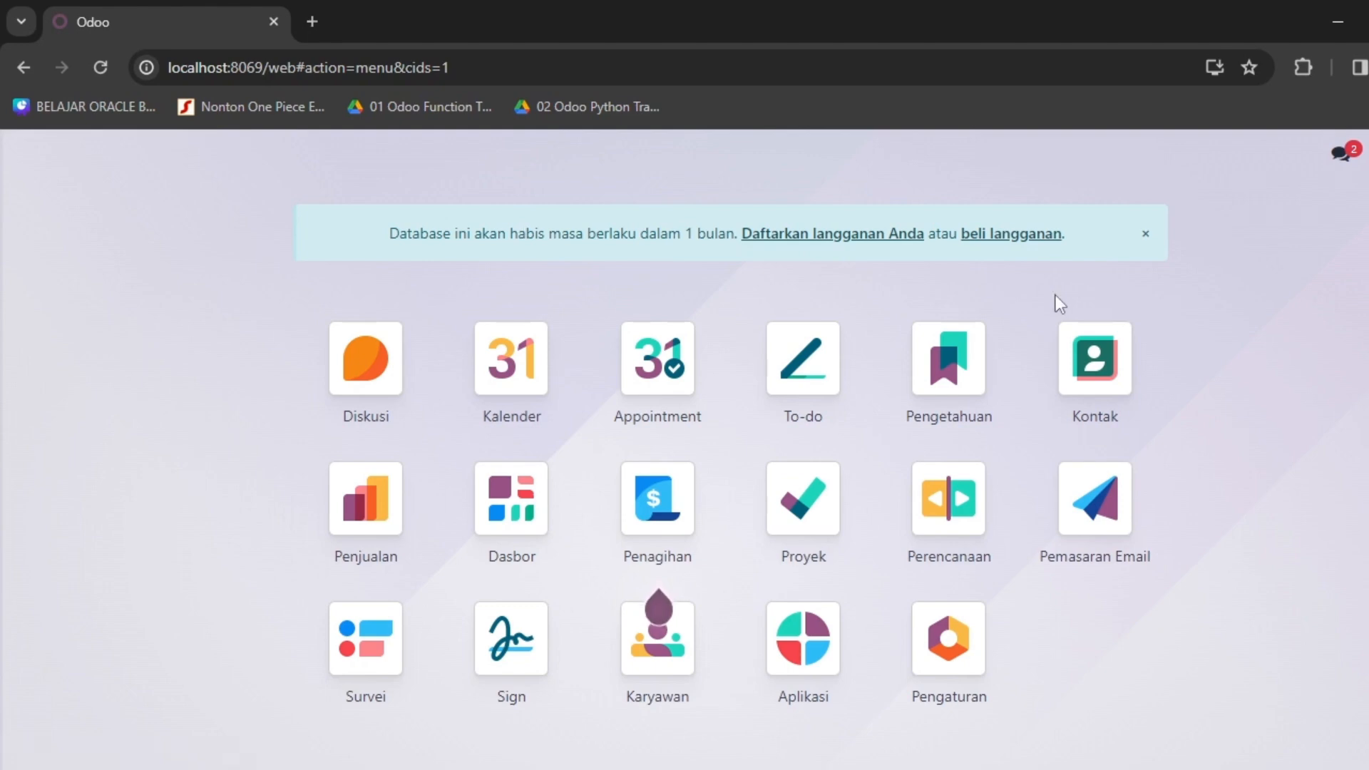
key(alt+Tab)
key(alt+Tab)
key(alt+Tab)
key(alt+Tab)
key(alt+Tab)
key(alt+Tab)
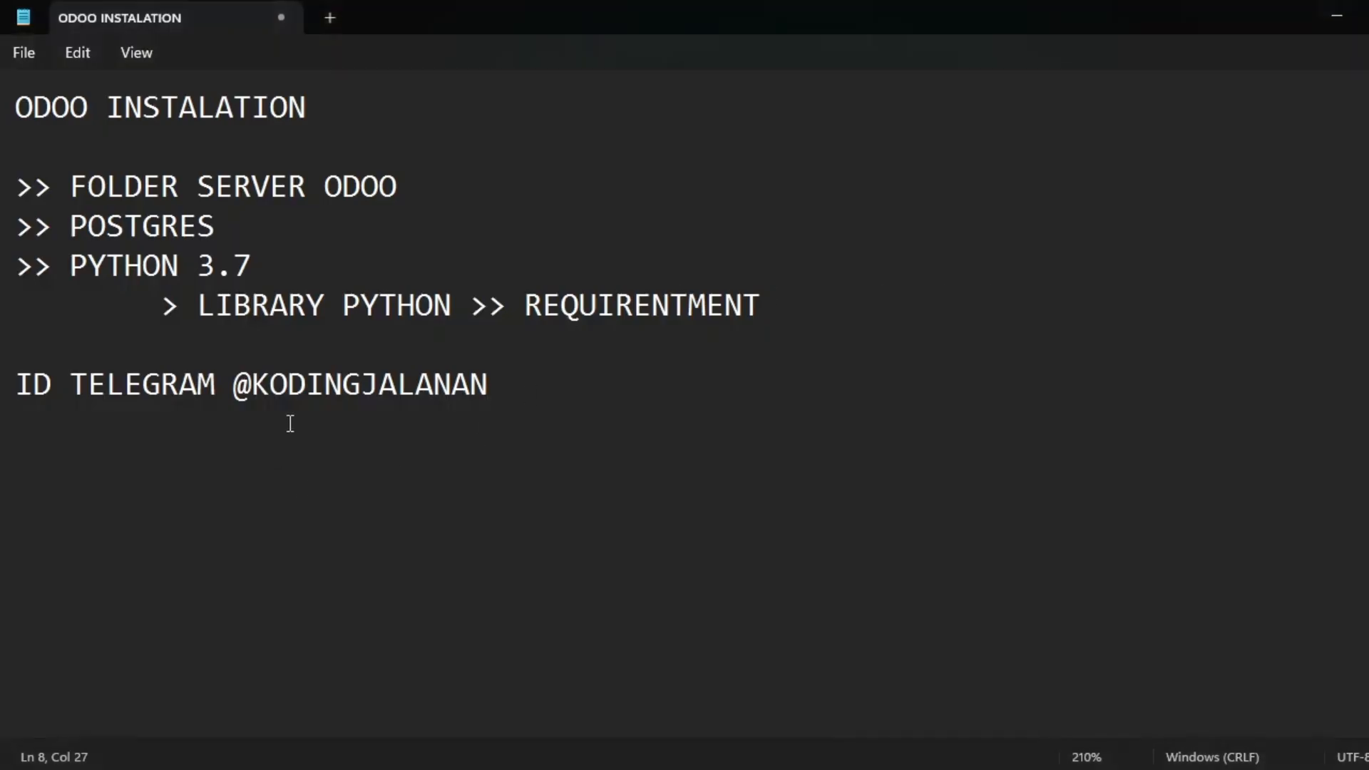
Highlight the Telegram ID contact line at the end of the ODOO INSTALATION notes.
click(290, 424)
drag(234, 385, 539, 388)
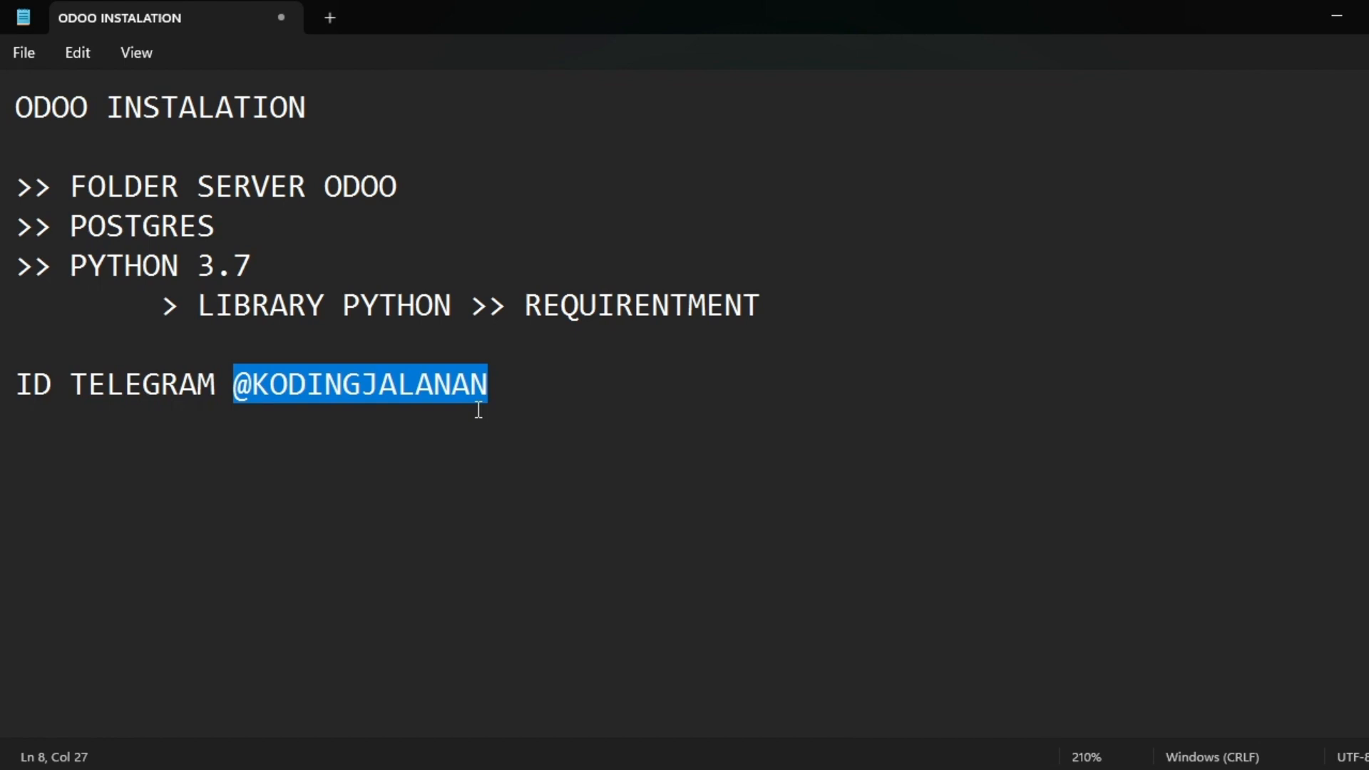
click(564, 405)
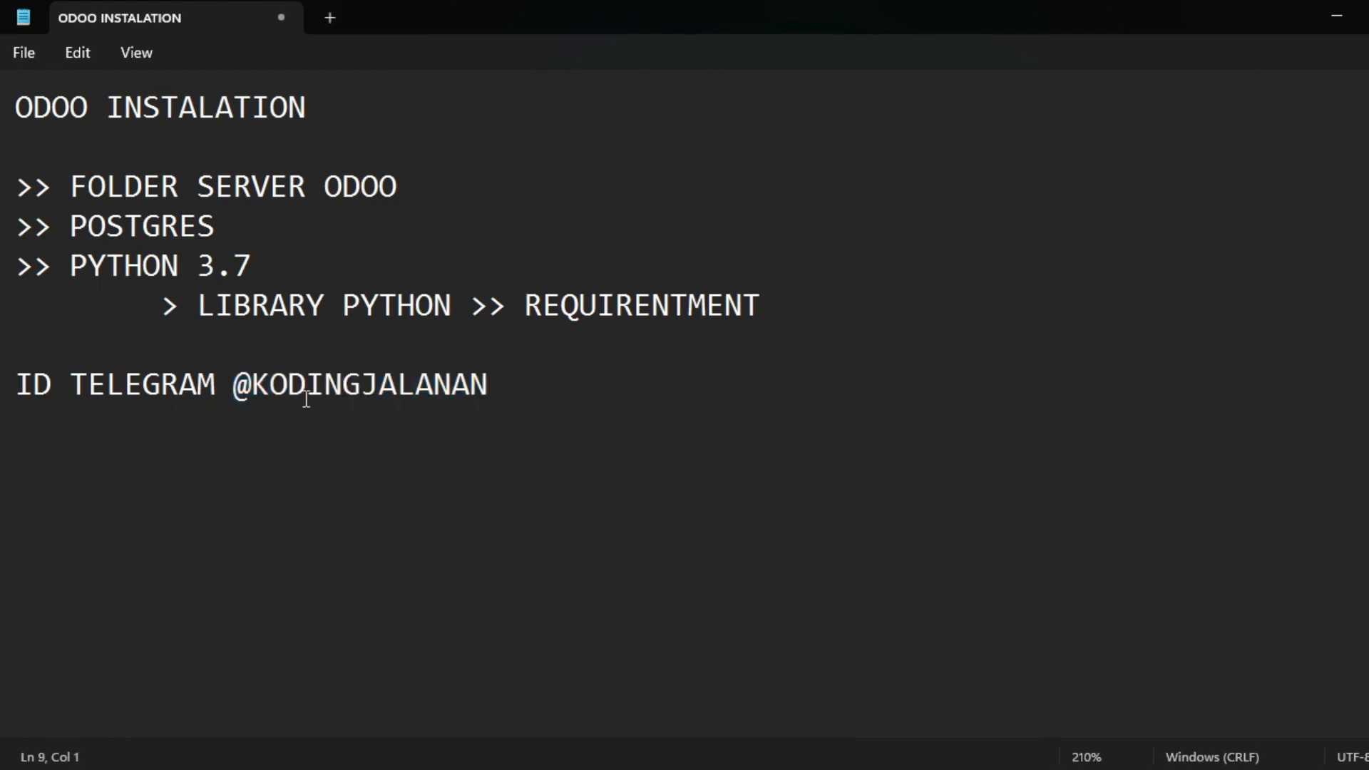
drag(237, 389, 496, 389)
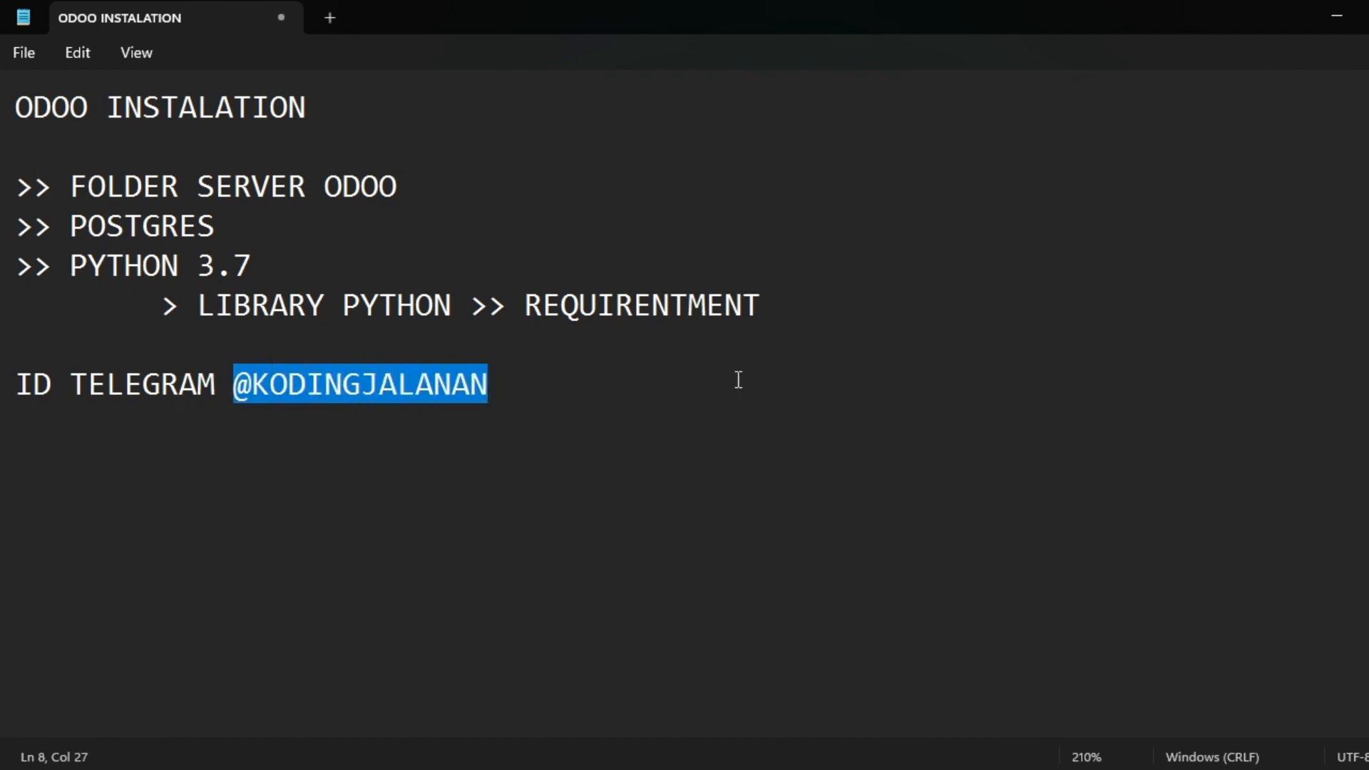